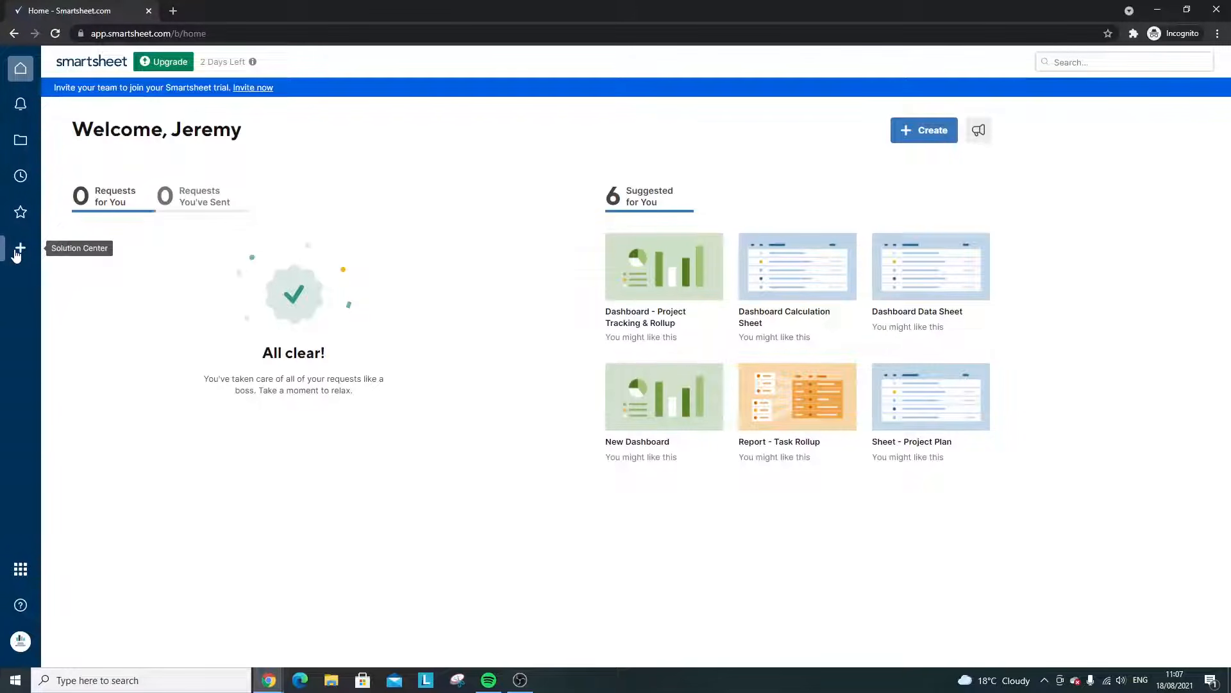
# - Open the Solution Center and examine the Projects templates, template sets and add-ons
pyautogui.click(17, 255)
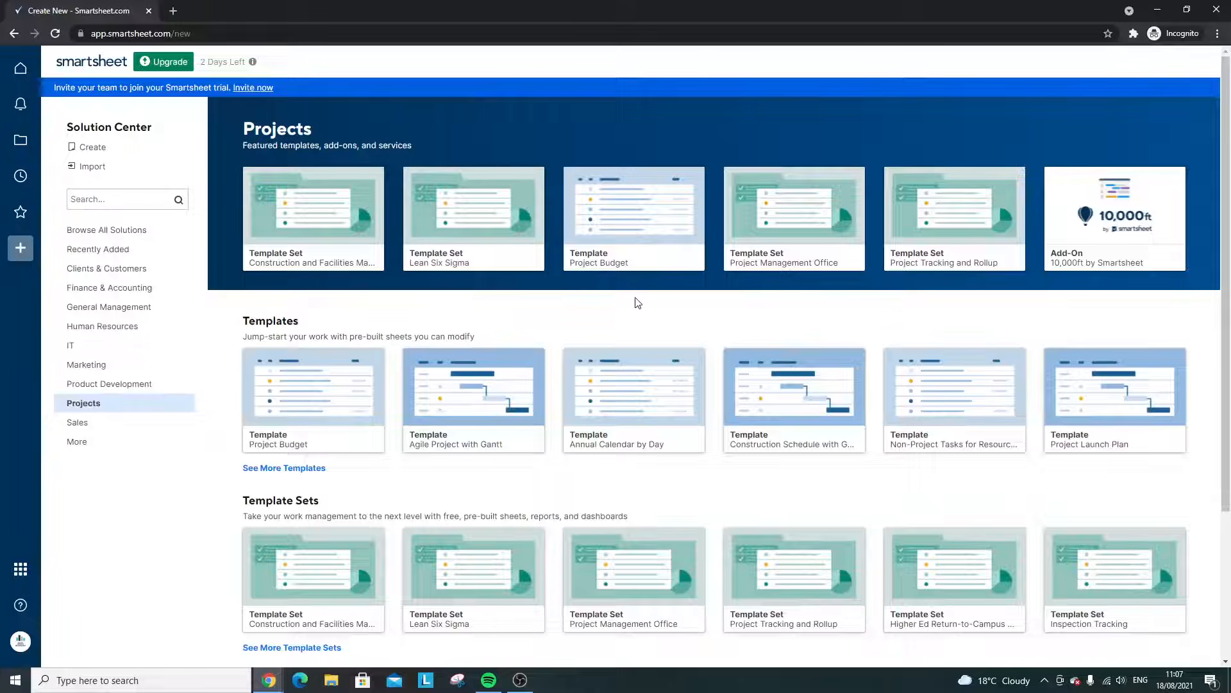
pyautogui.scroll(-3, 638, 303)
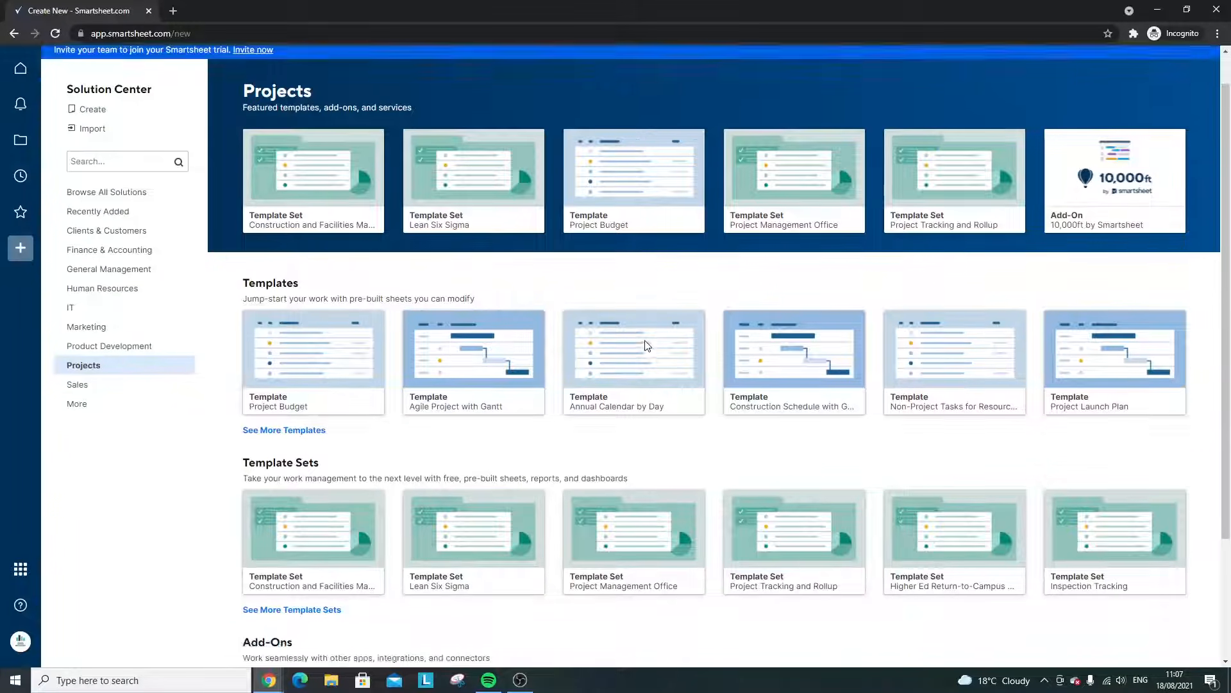
pyautogui.scroll(3, 640, 329)
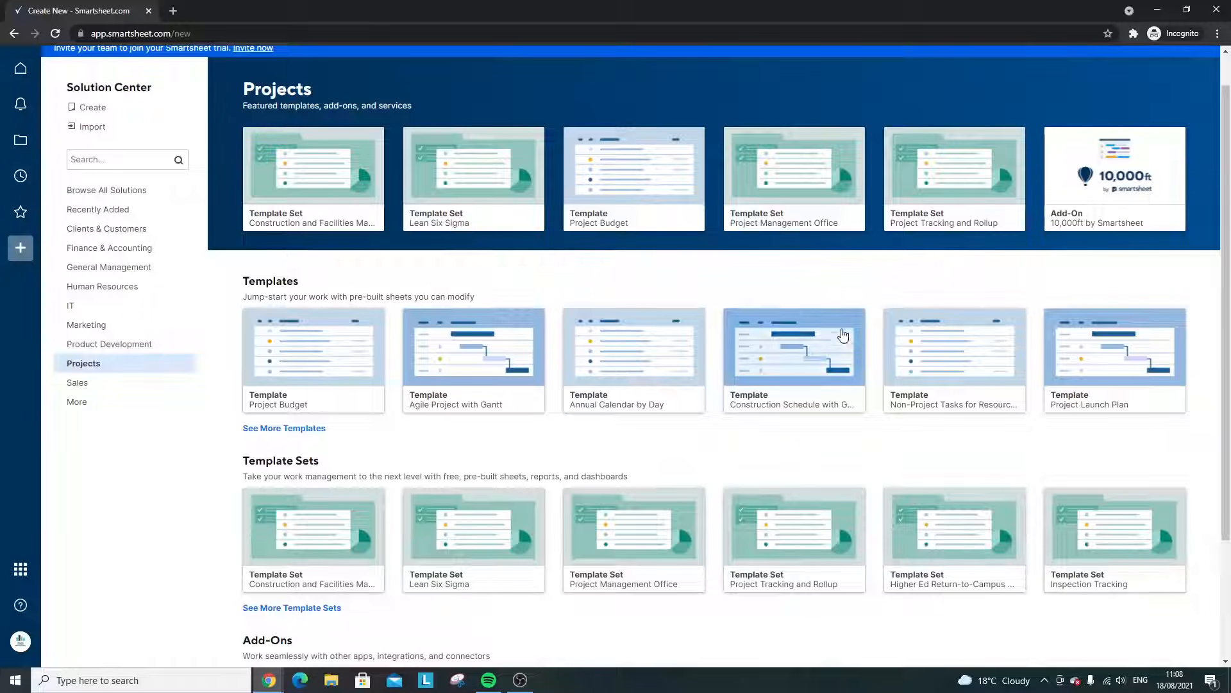
pyautogui.scroll(-2, 853, 289)
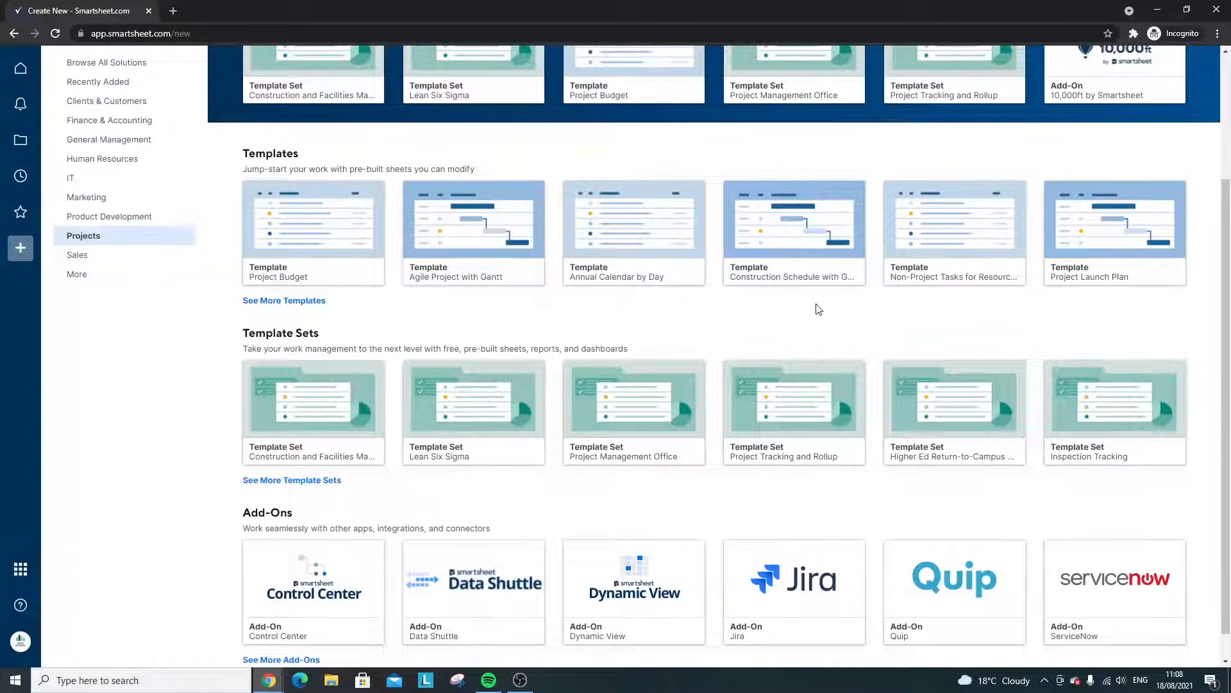
pyautogui.scroll(-1, 811, 308)
pyautogui.scroll(3, 795, 315)
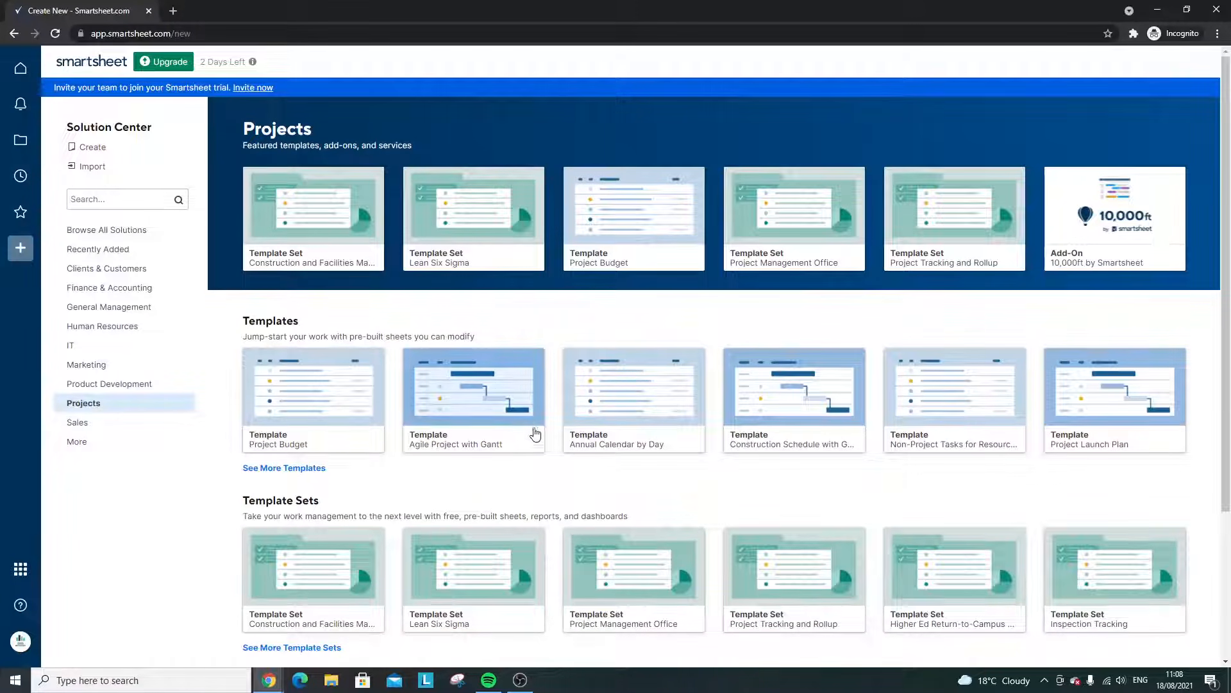
pyautogui.scroll(-1, 667, 487)
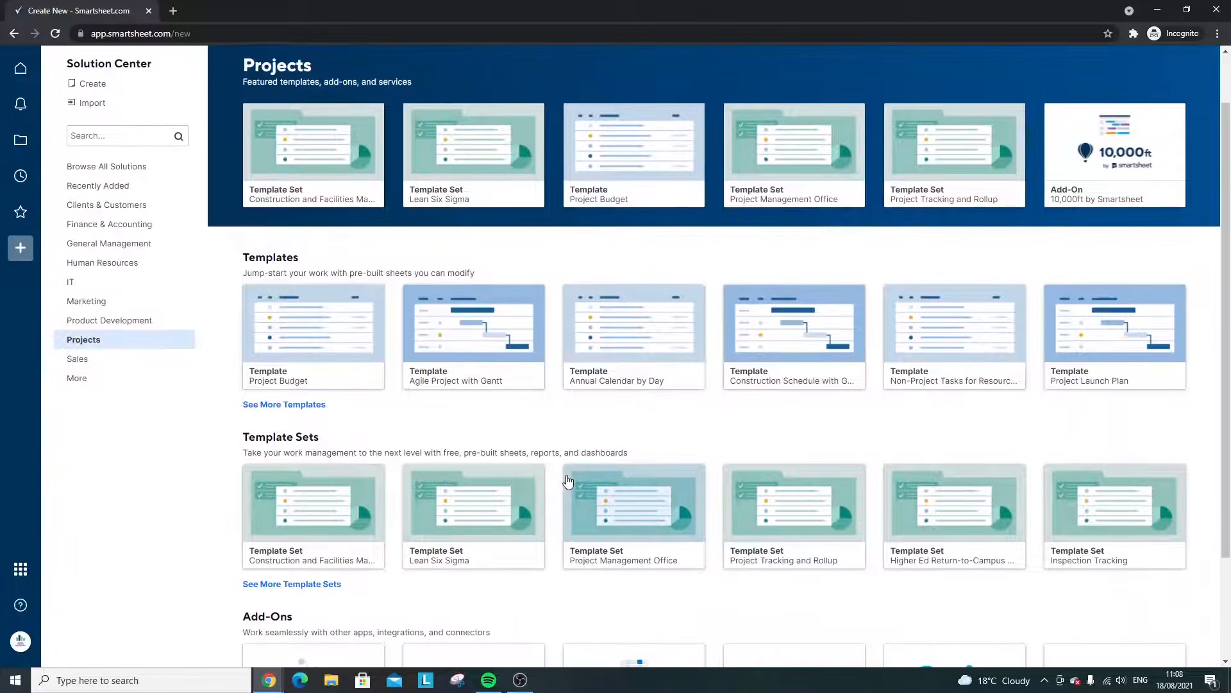
pyautogui.scroll(1, 539, 462)
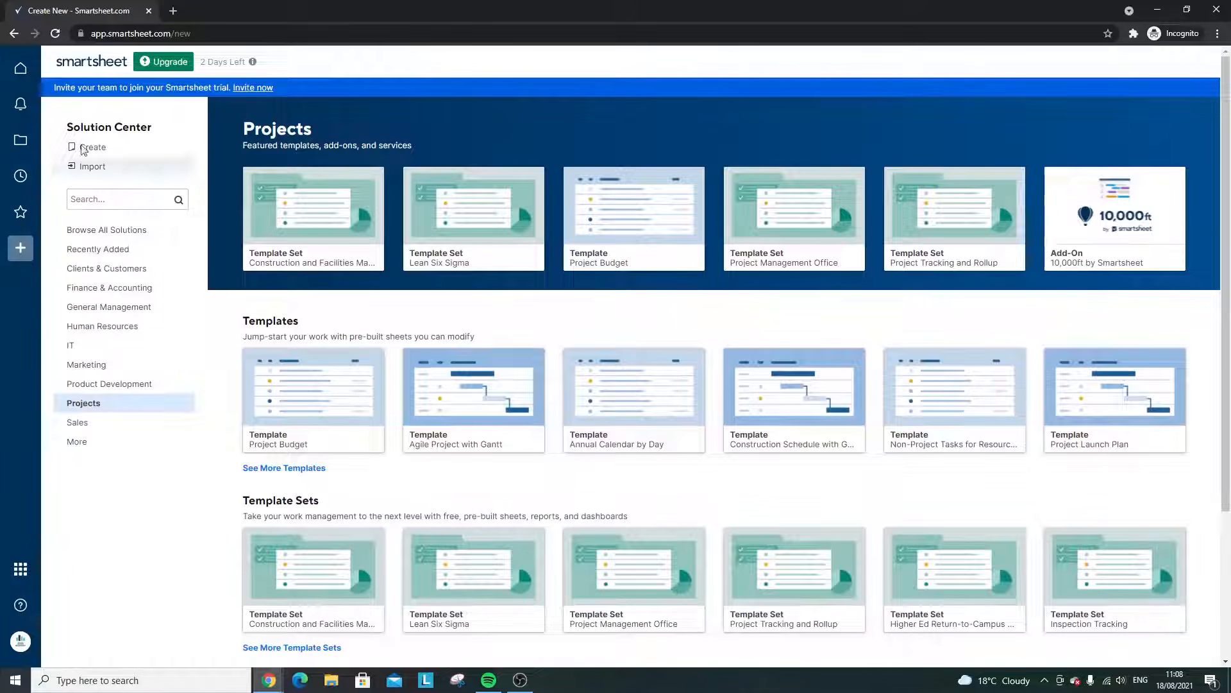
# - Open the Project Tracking & Rollup dashboard from its template set folder and examine its widgets
pyautogui.click(21, 76)
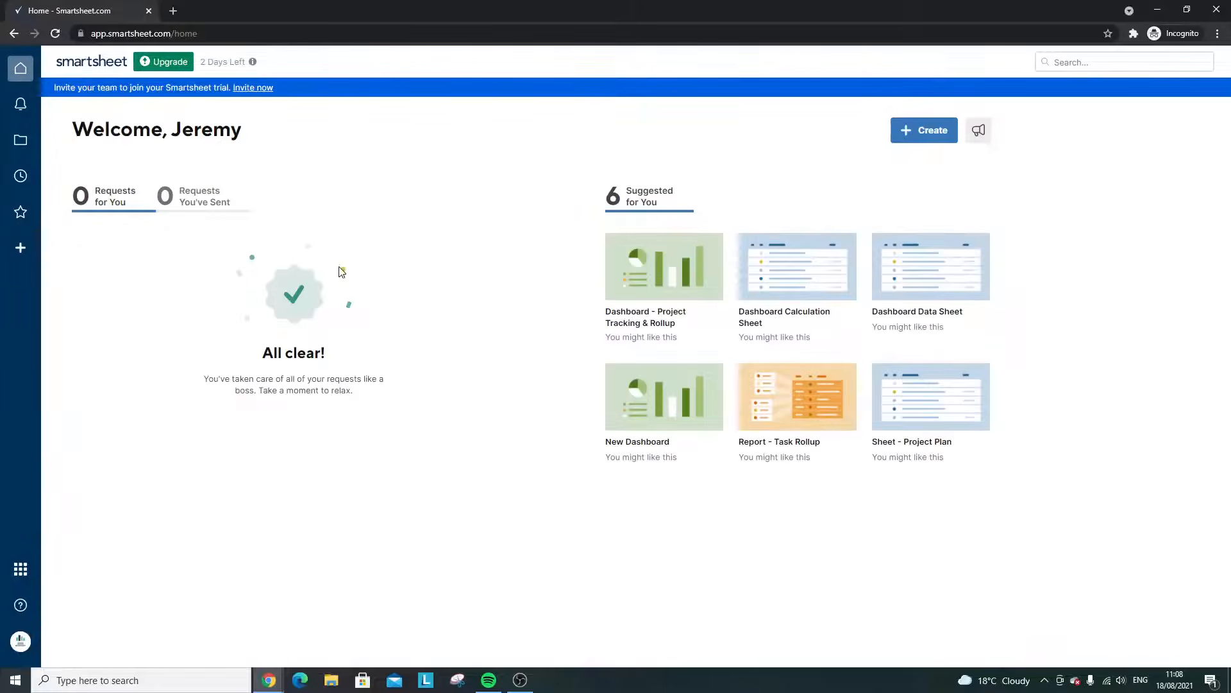
pyautogui.click(21, 139)
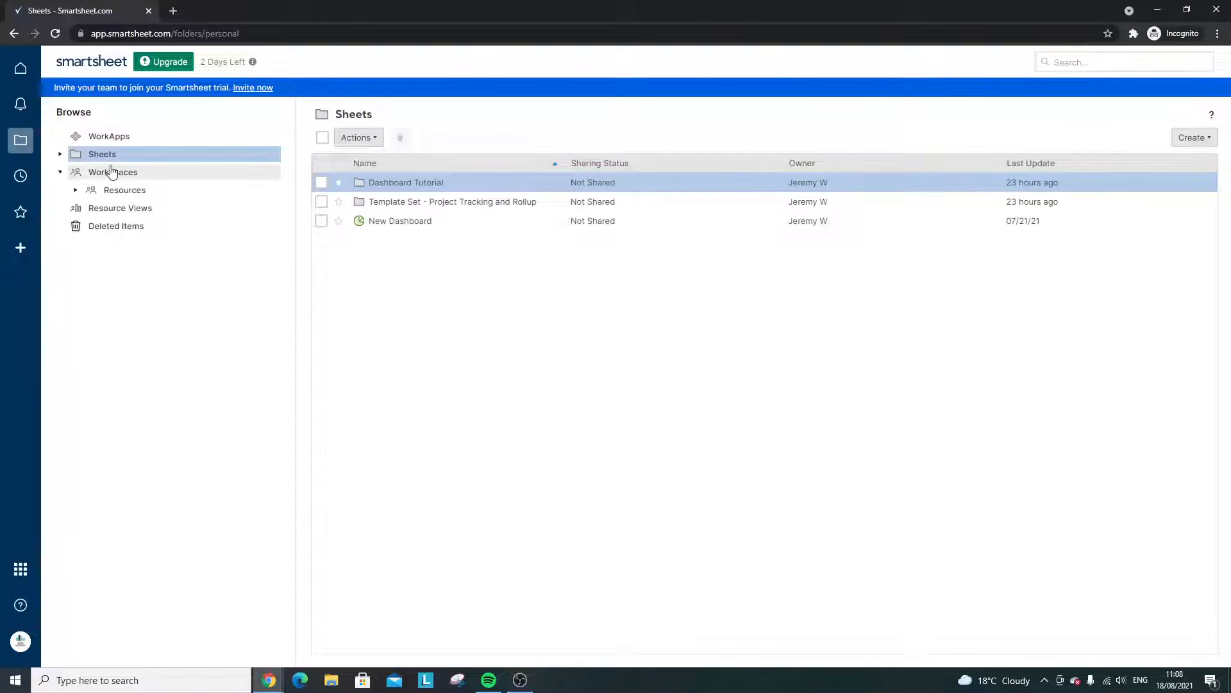
pyautogui.click(60, 154)
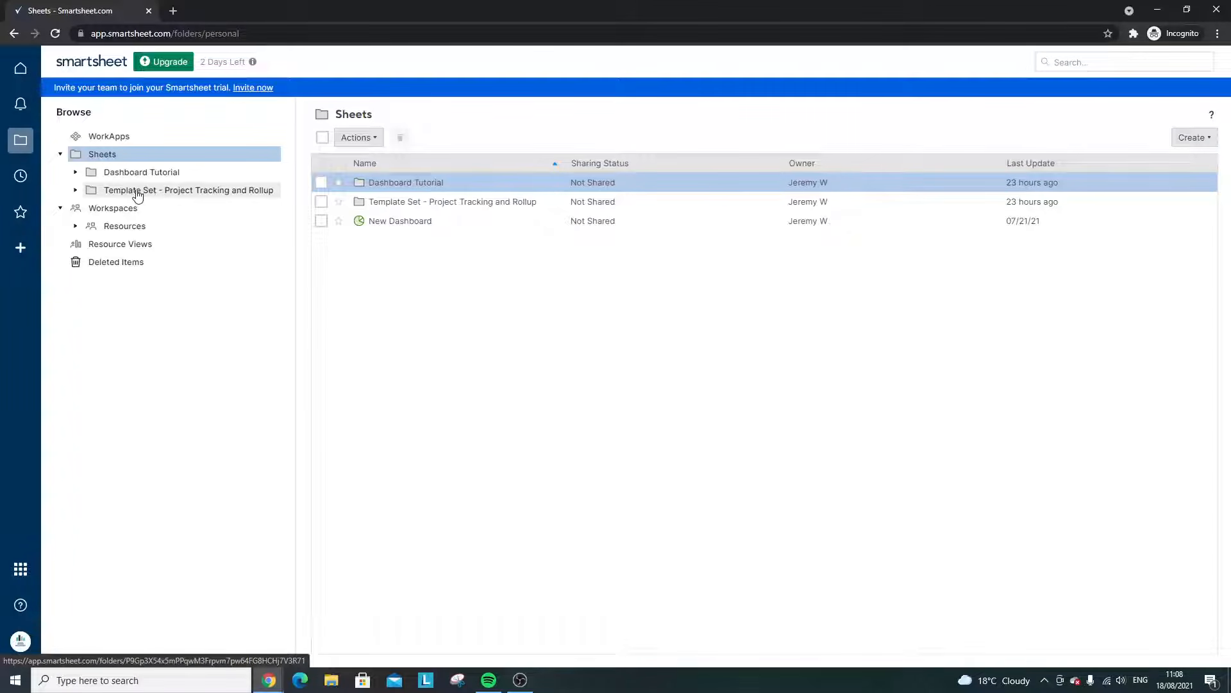
pyautogui.click(167, 192)
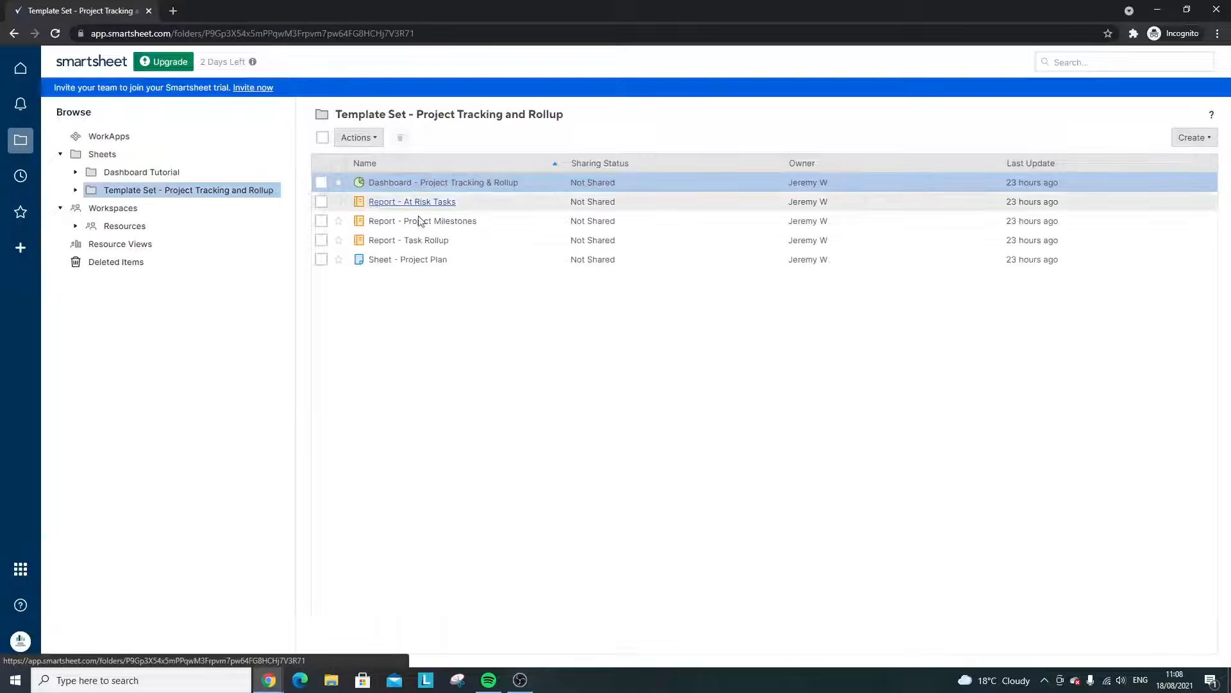
pyautogui.click(483, 186)
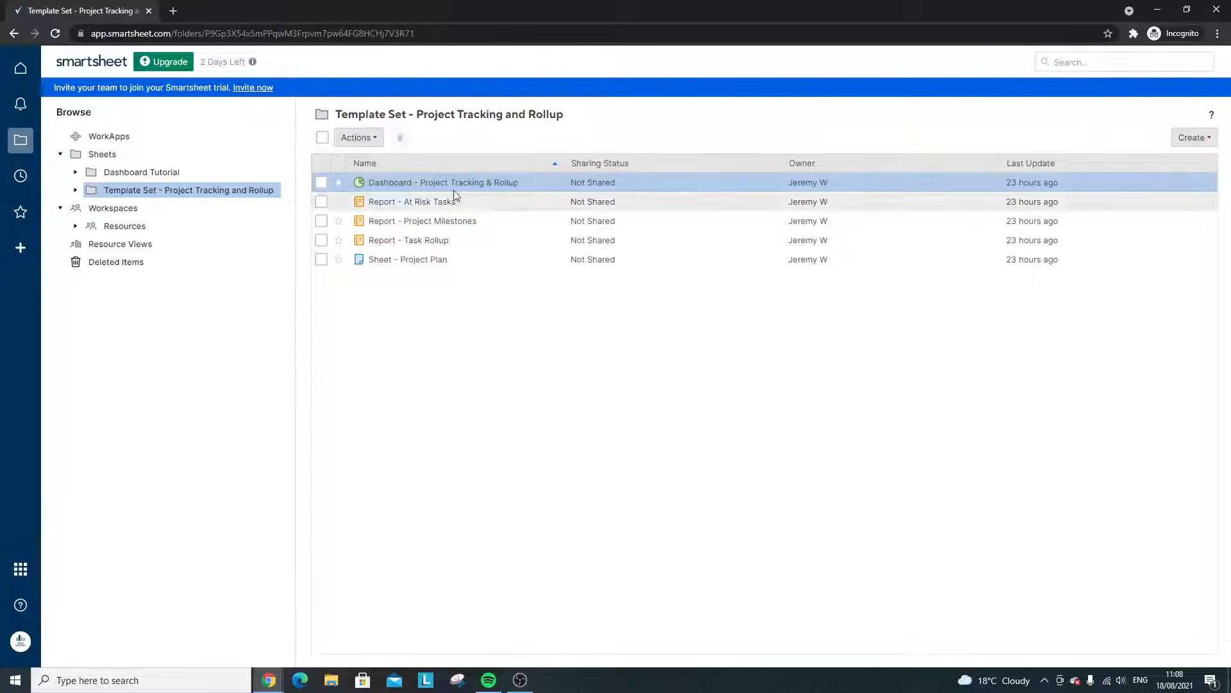
pyautogui.click(423, 186)
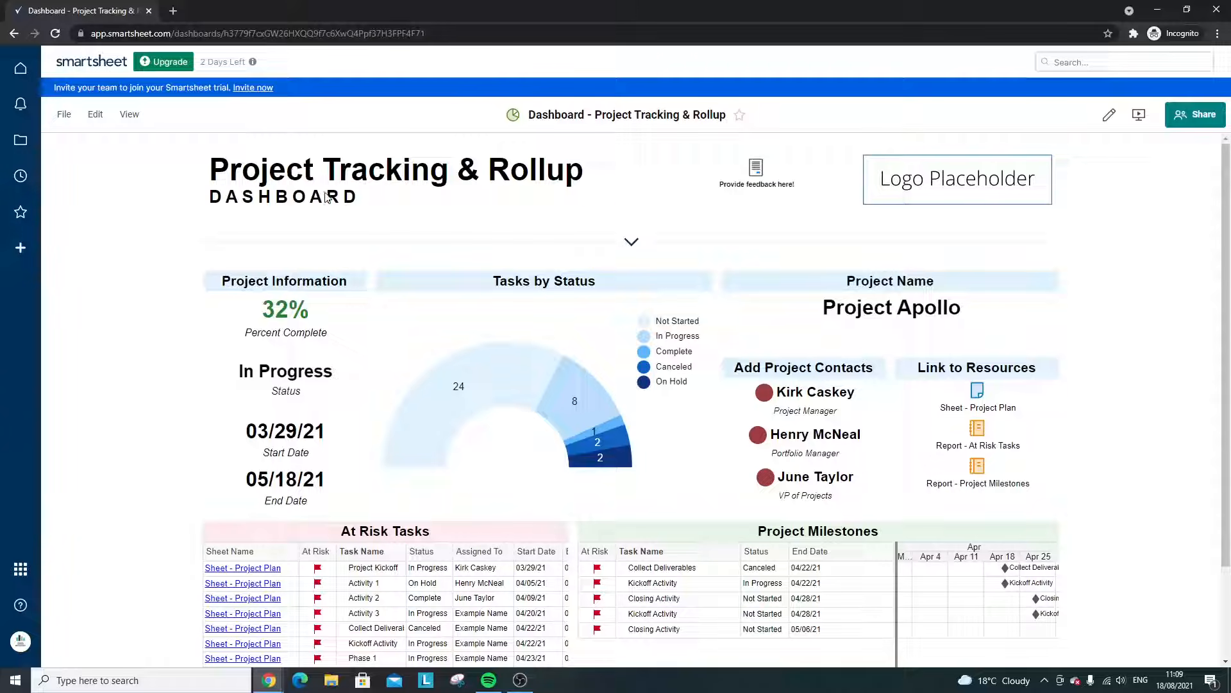
pyautogui.scroll(-2, 333, 205)
pyautogui.scroll(2, 842, 309)
pyautogui.scroll(-1, 654, 538)
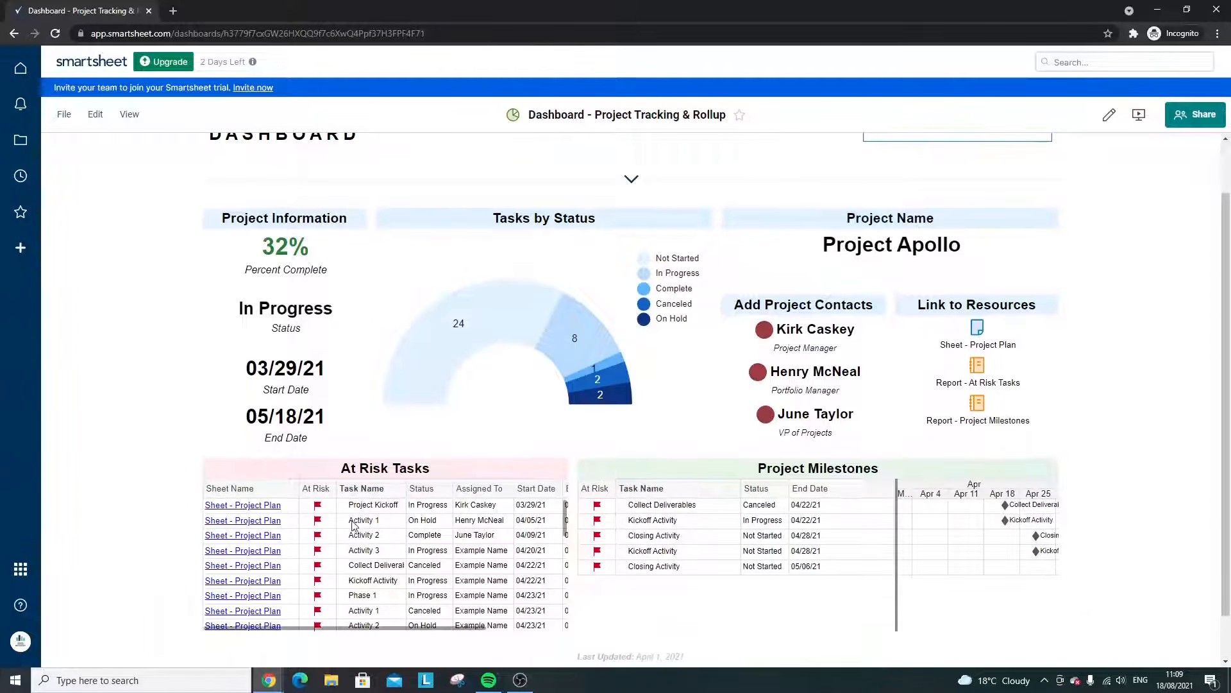
pyautogui.moveTo(471, 363)
pyautogui.scroll(1, 274, 324)
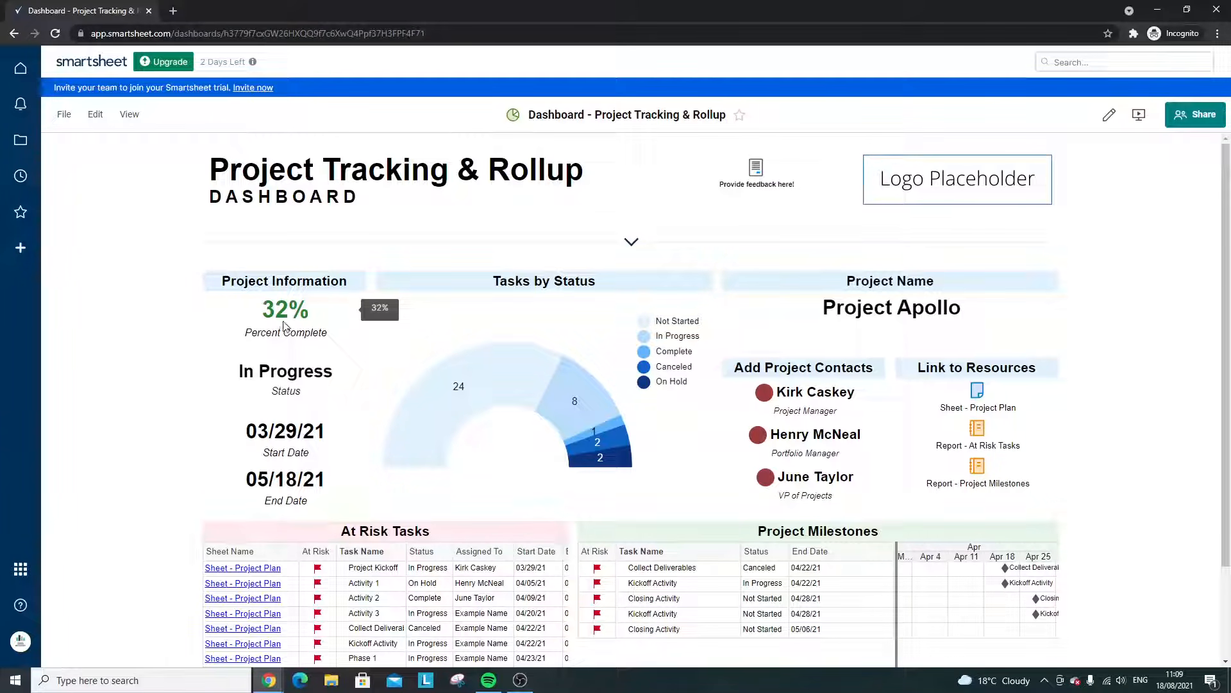
# - Go to the Dashboard Tutorial folder and view the Dashboard Data Sheet and the Dashboard Calculation Sheet
pyautogui.click(26, 139)
pyautogui.click(165, 179)
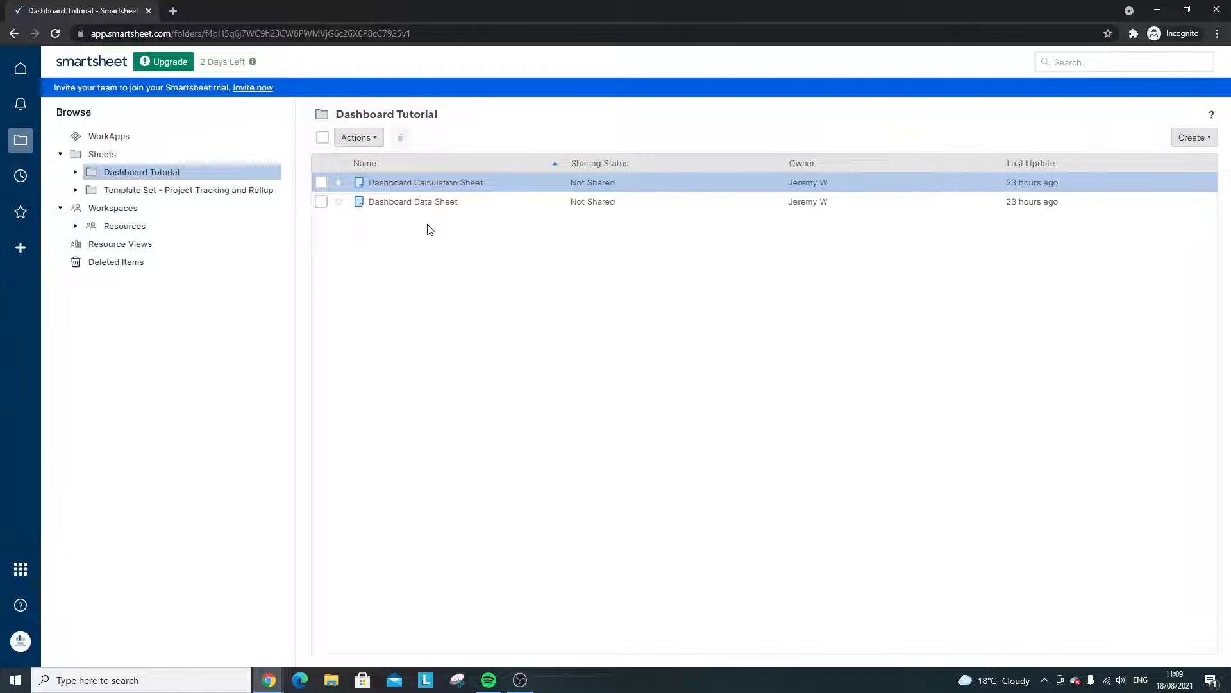
pyautogui.click(419, 203)
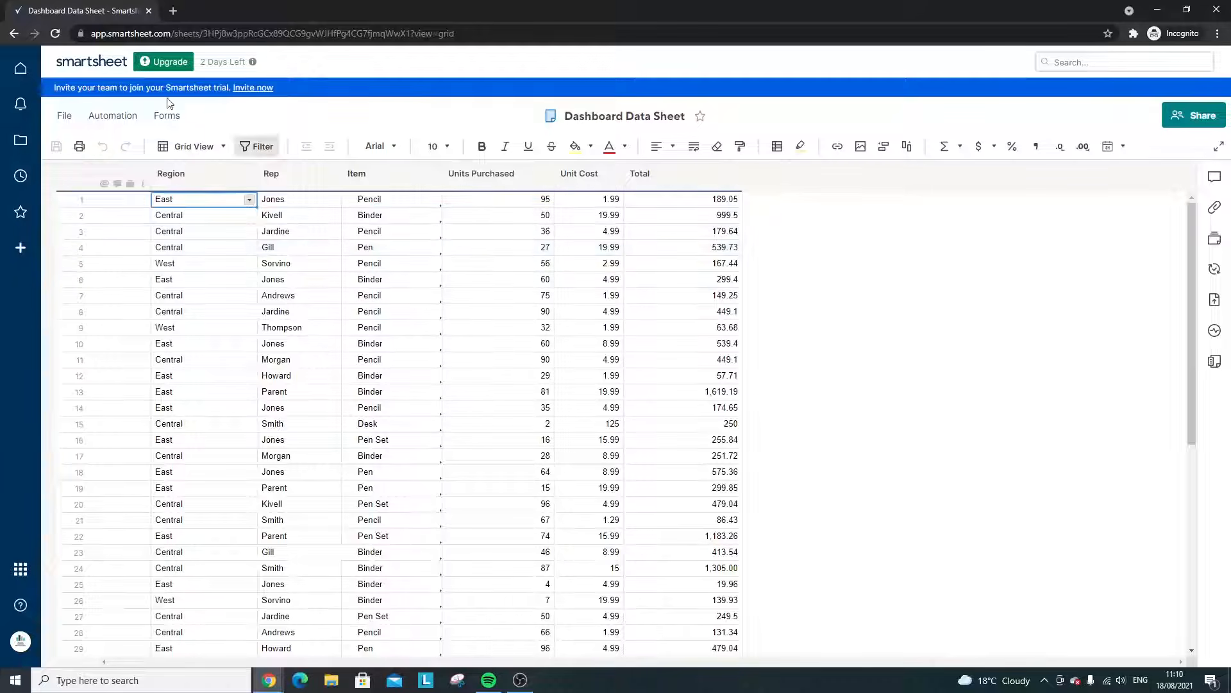
pyautogui.click(14, 33)
pyautogui.click(421, 184)
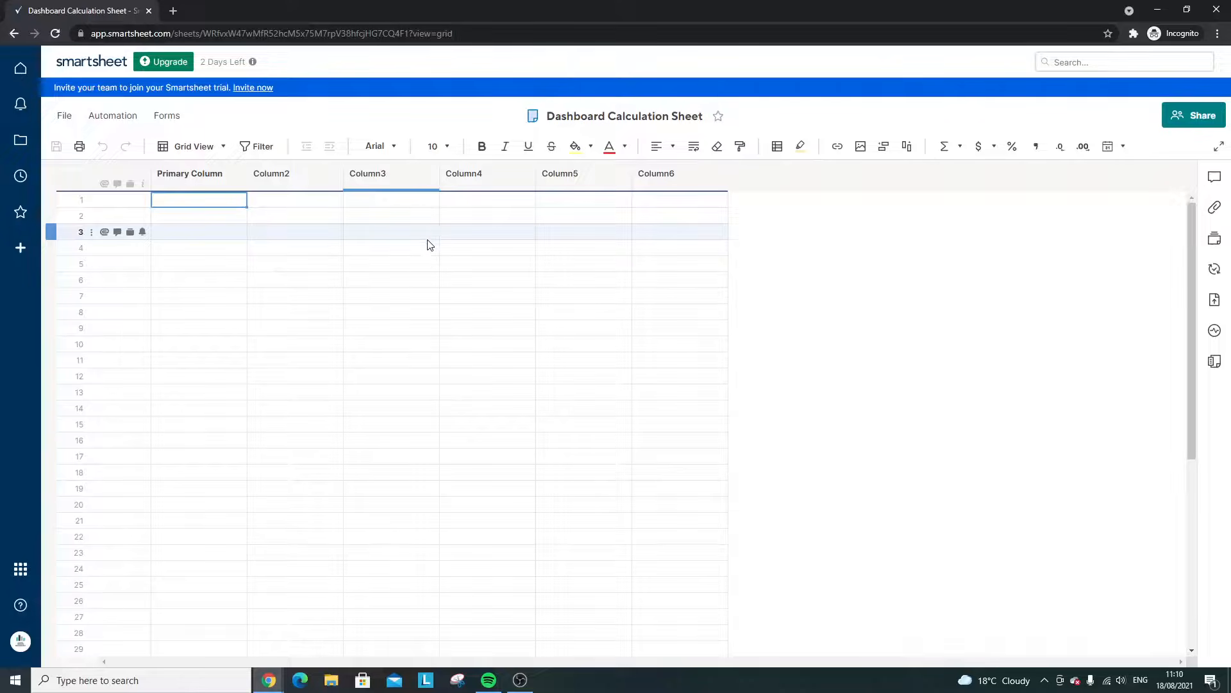
pyautogui.click(14, 33)
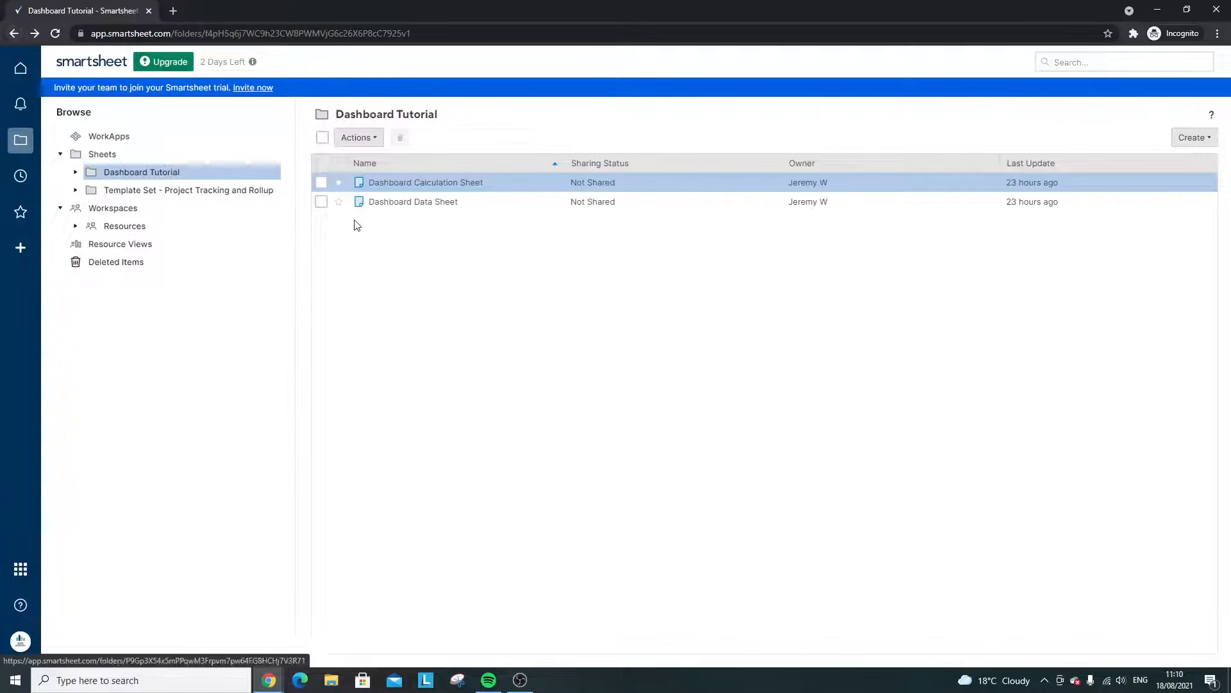
pyautogui.rightClick(388, 229)
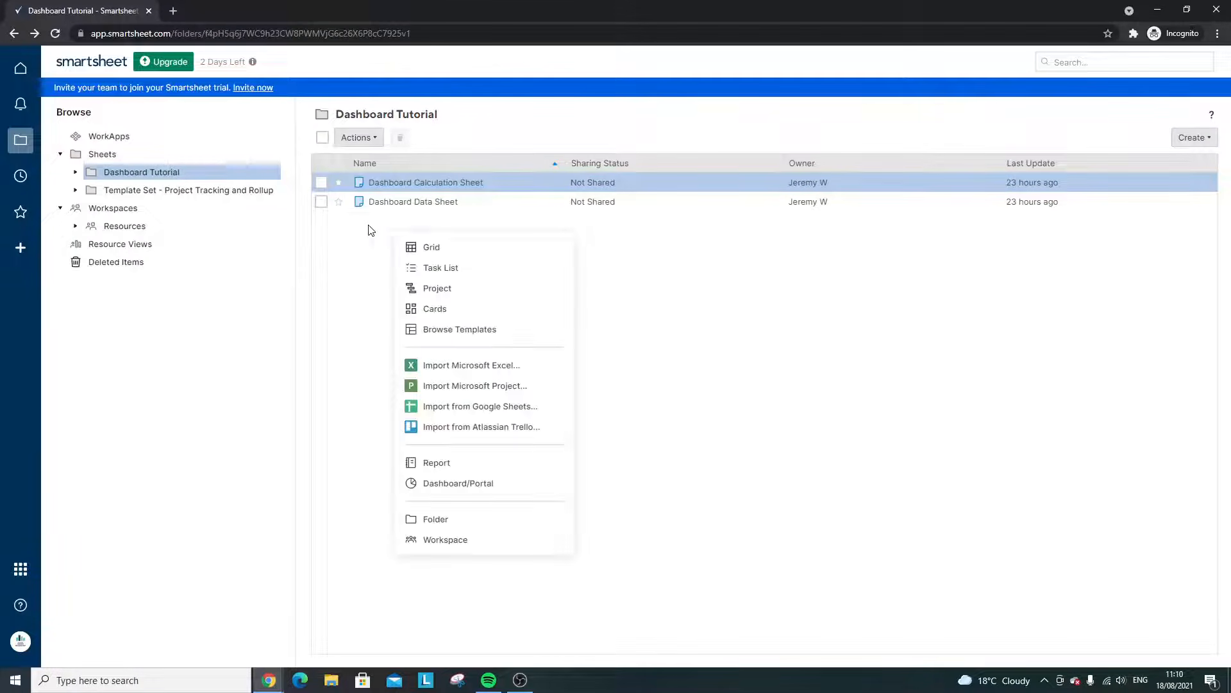
pyautogui.click(370, 229)
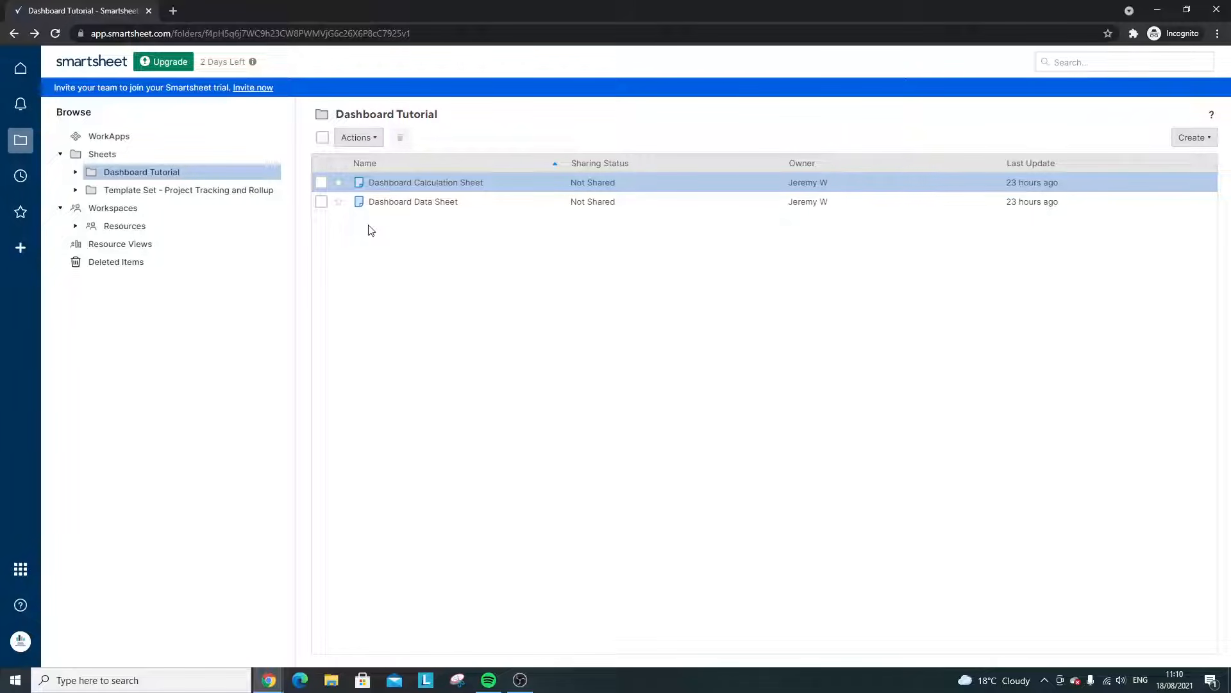
# - Reopen the Dashboard Data Sheet, inspect its Item column, and return to the Dashboard Tutorial folder
pyautogui.click(400, 202)
pyautogui.moveTo(379, 215); pyautogui.dragTo(276, 359)
pyautogui.click(393, 249)
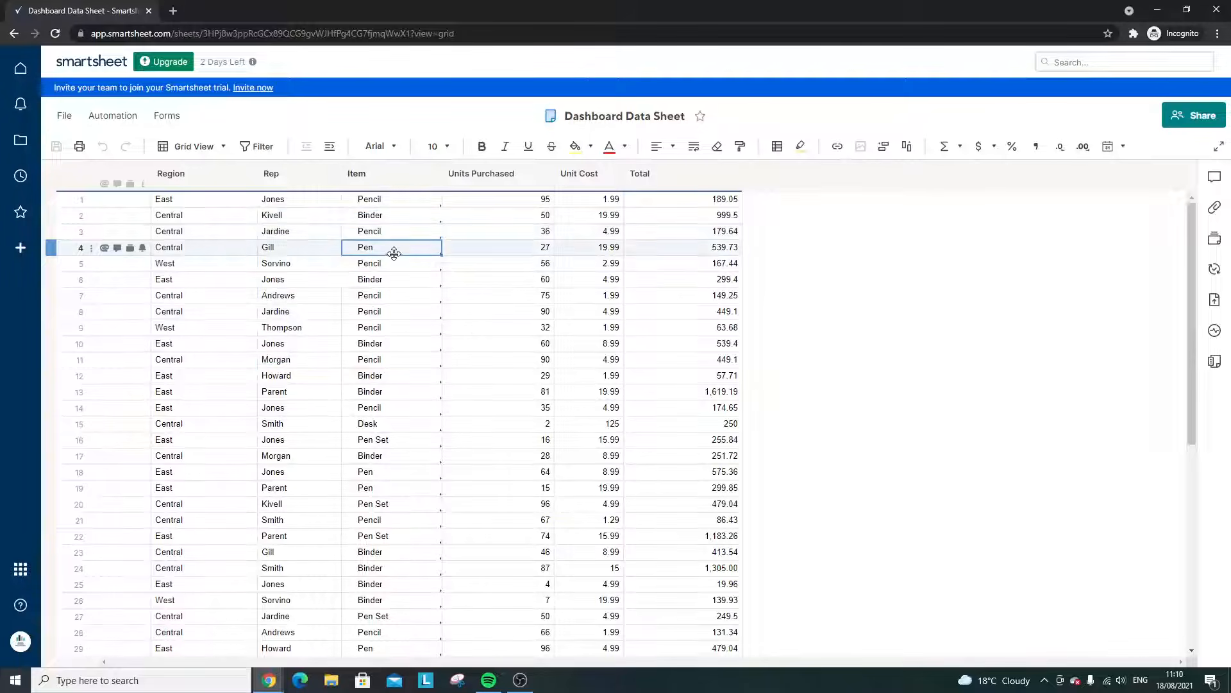
pyautogui.click(366, 178)
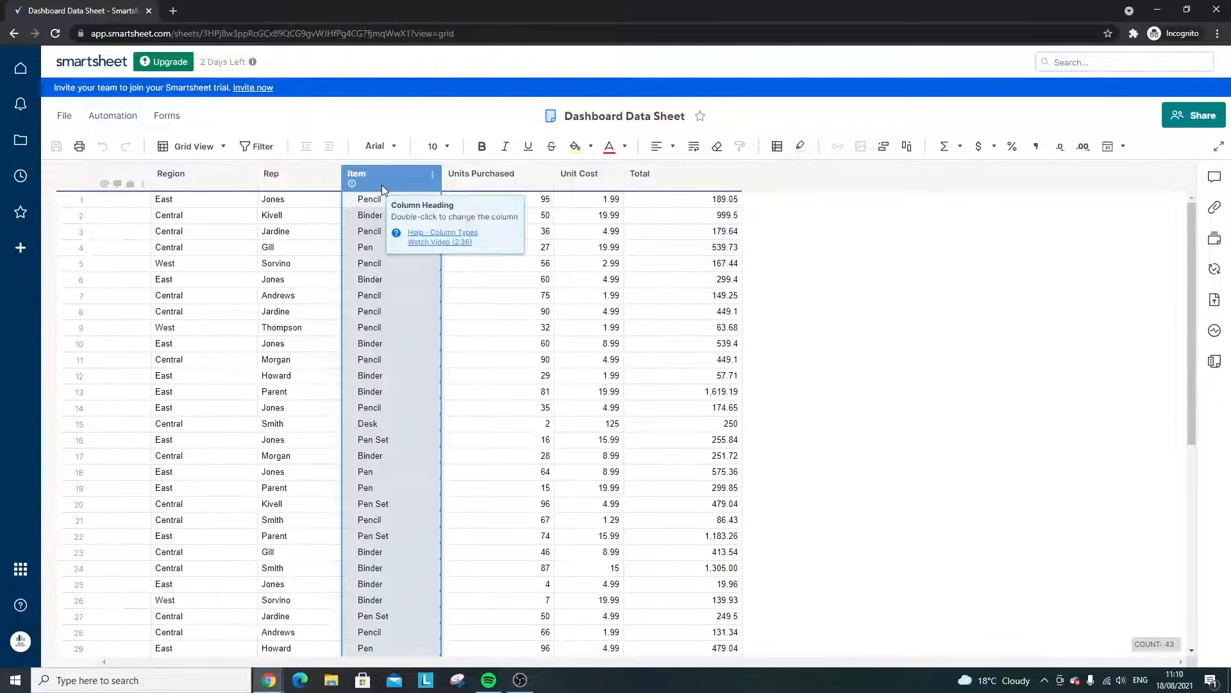
pyautogui.click(410, 204)
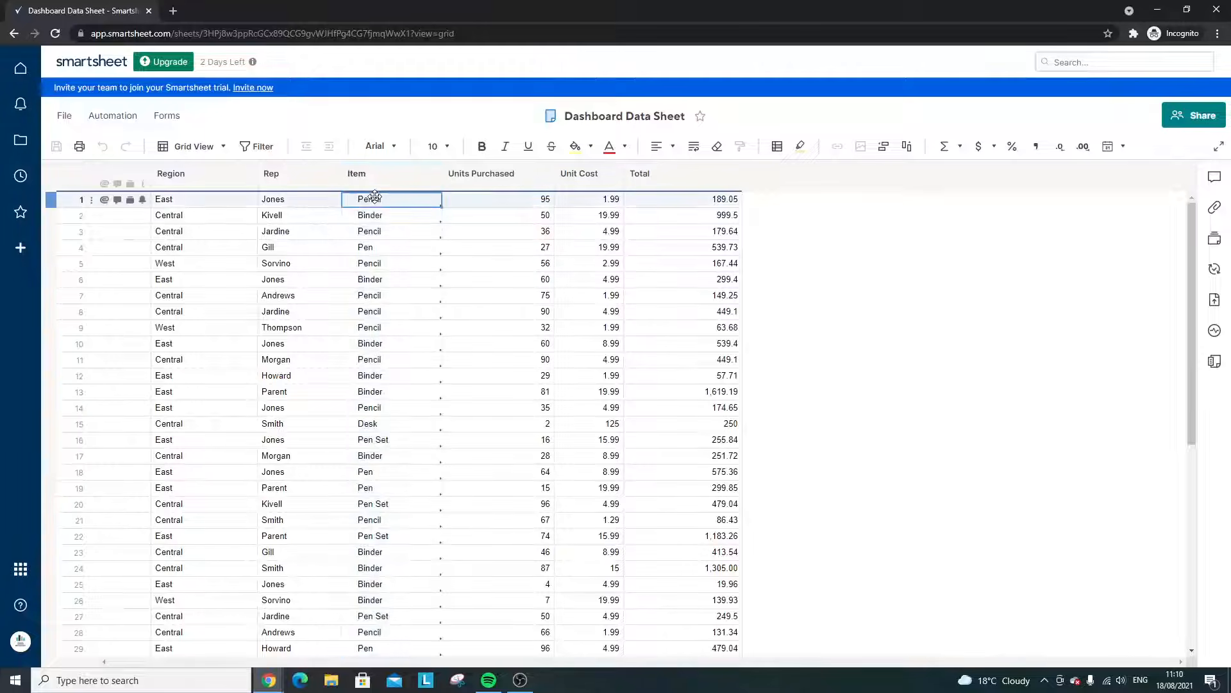
pyautogui.click(375, 184)
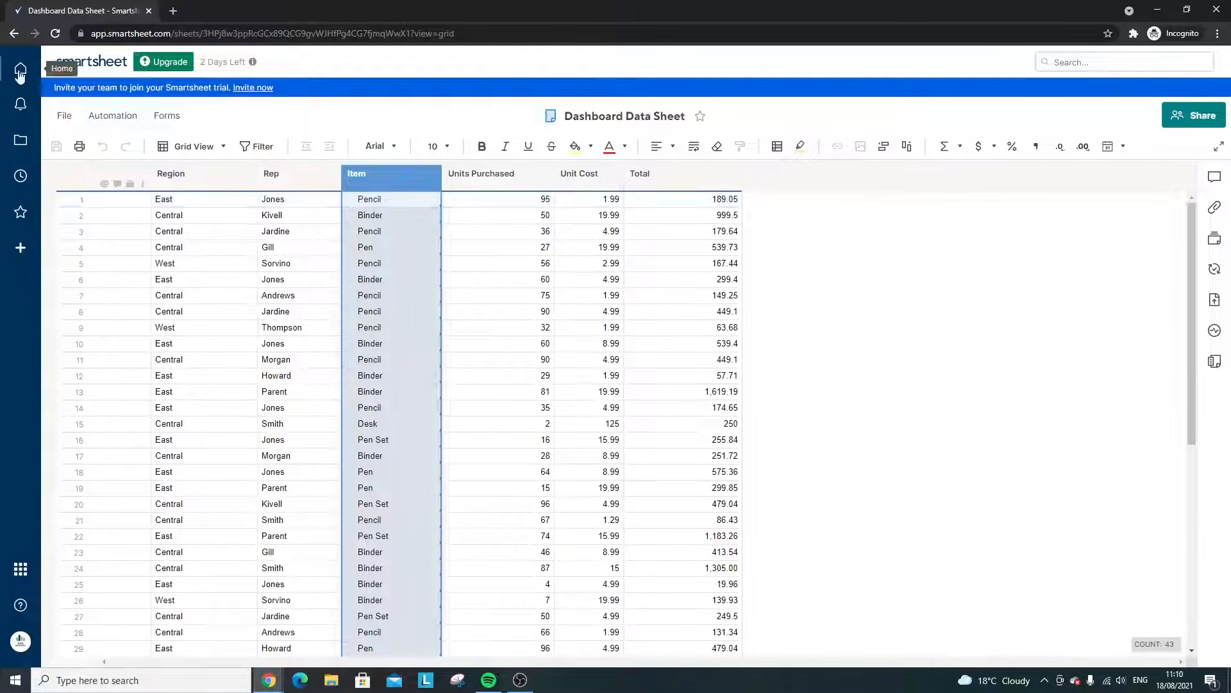
pyautogui.click(20, 143)
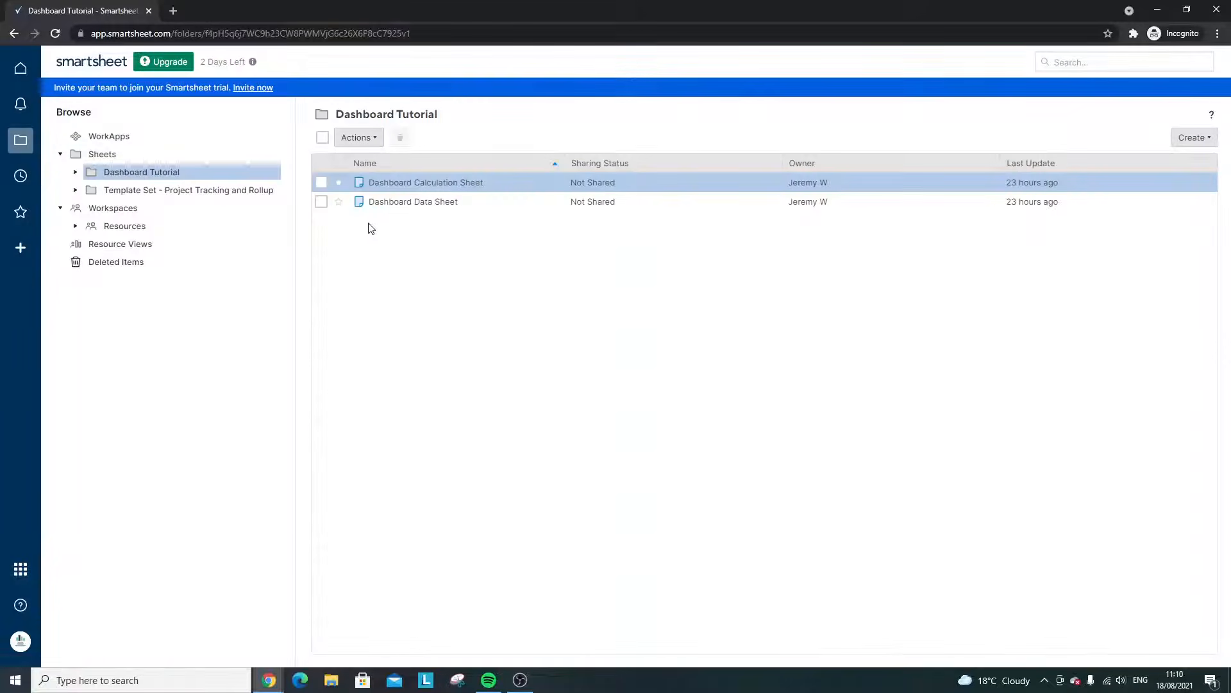
pyautogui.rightClick(447, 259)
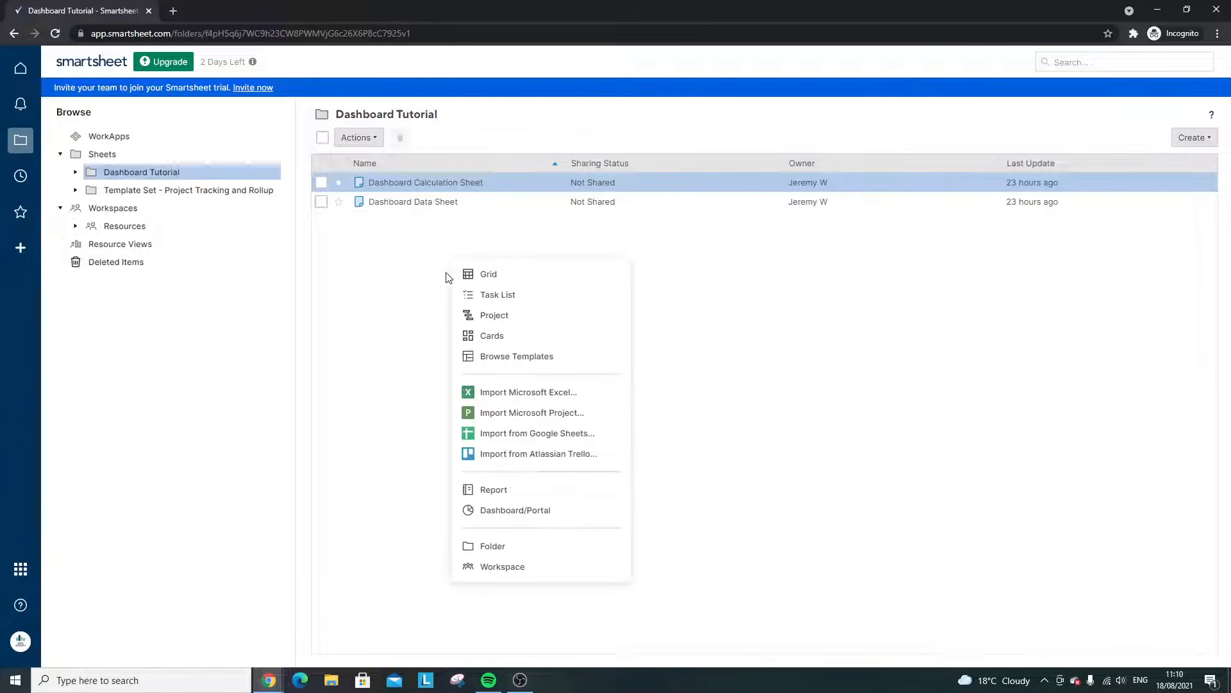
pyautogui.click(381, 254)
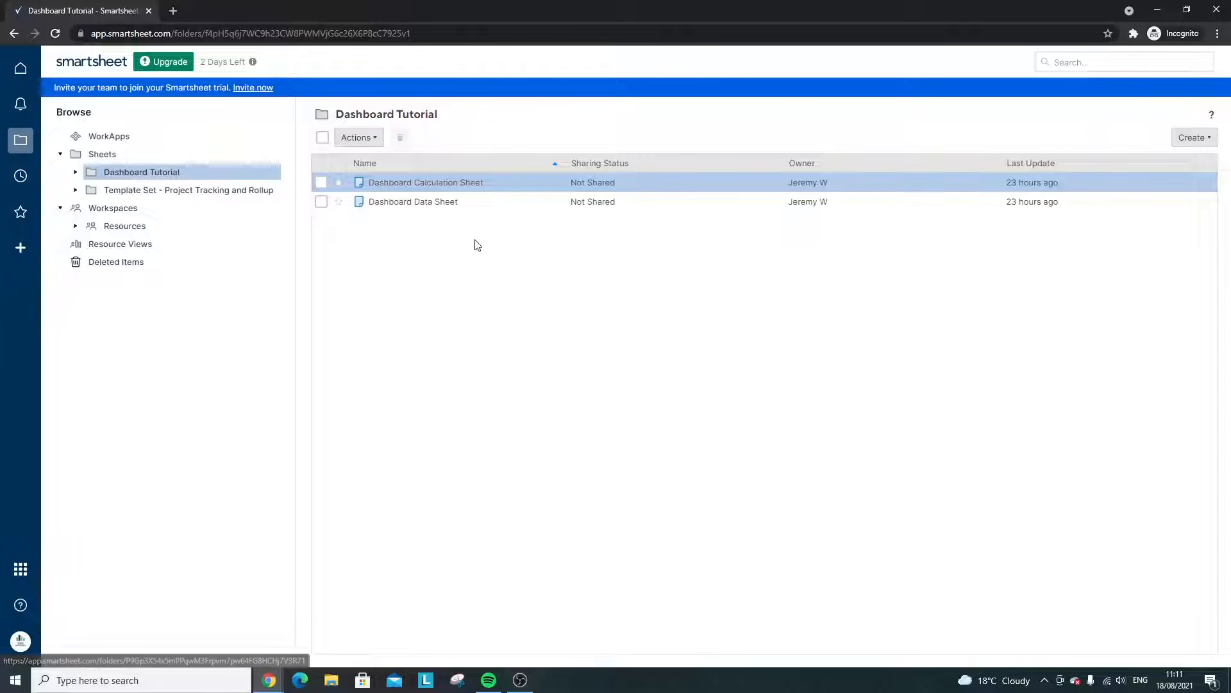
pyautogui.click(370, 140)
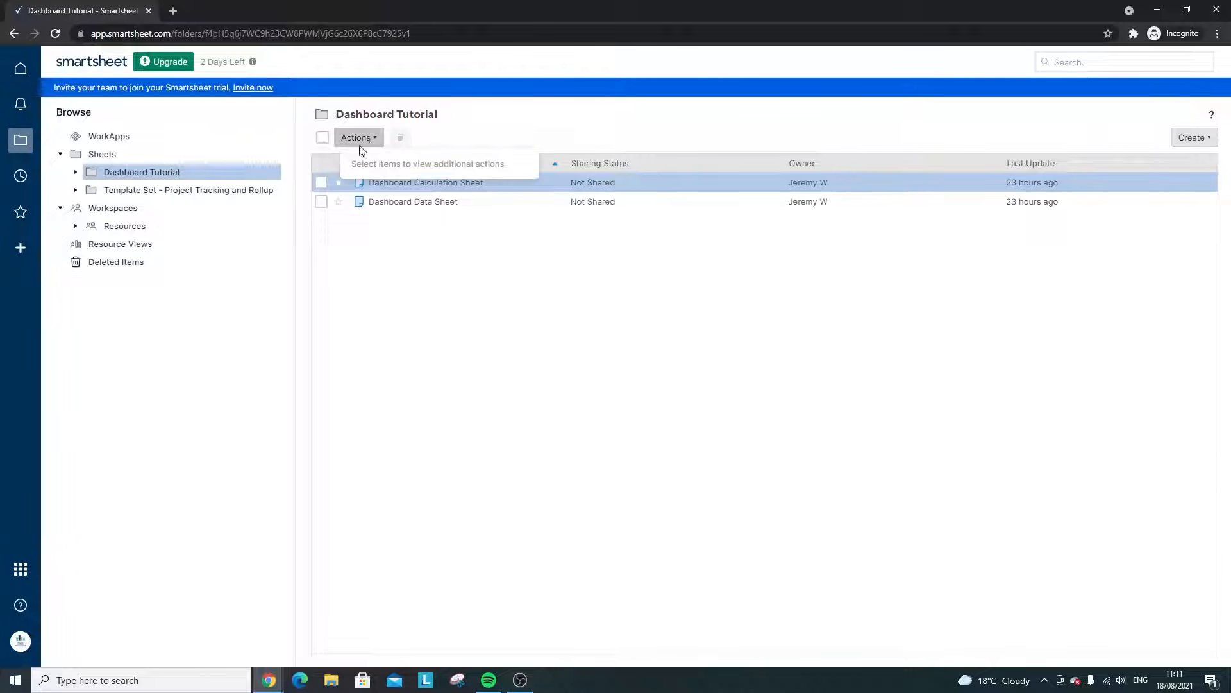
pyautogui.click(1194, 138)
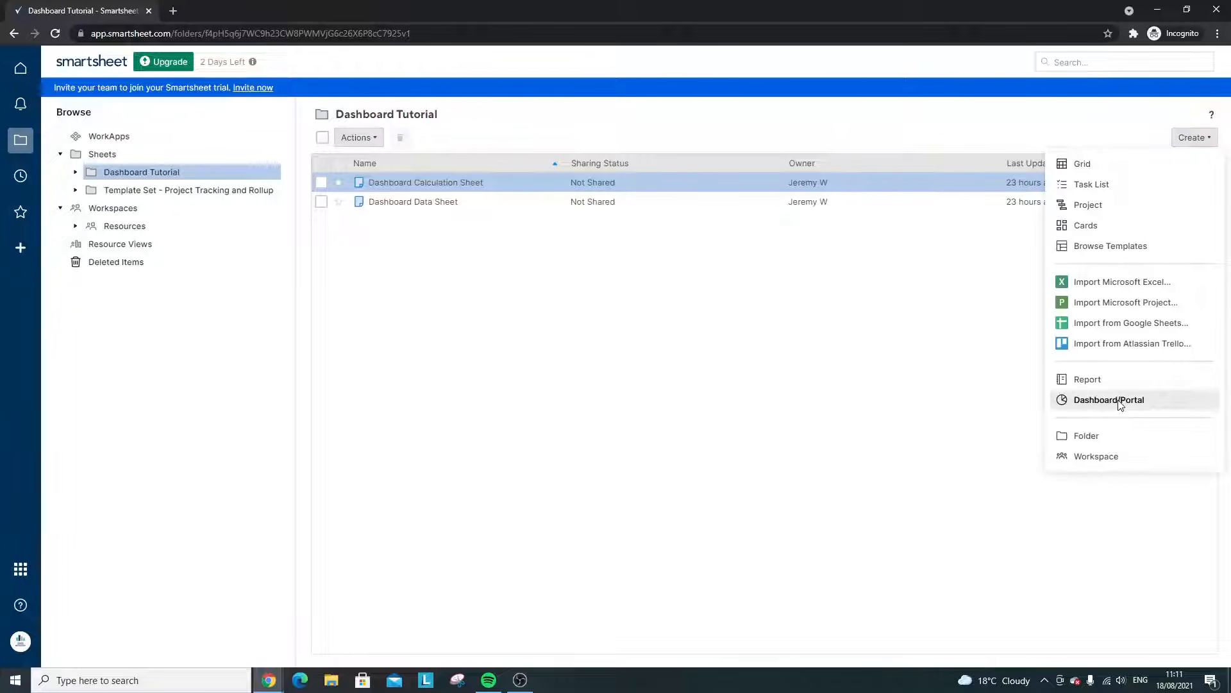
# - Create a new dashboard named "Dashboard Tutorial" in the Dashboard Tutorial folder
pyautogui.rightClick(474, 254)
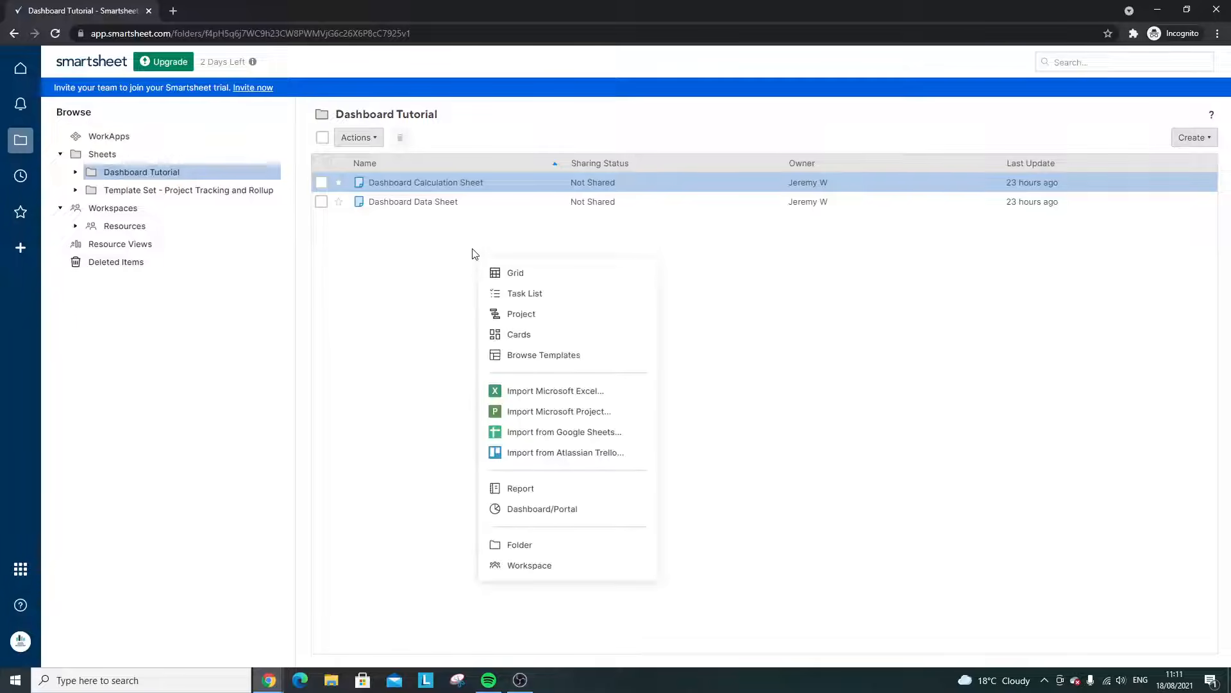
pyautogui.click(548, 510)
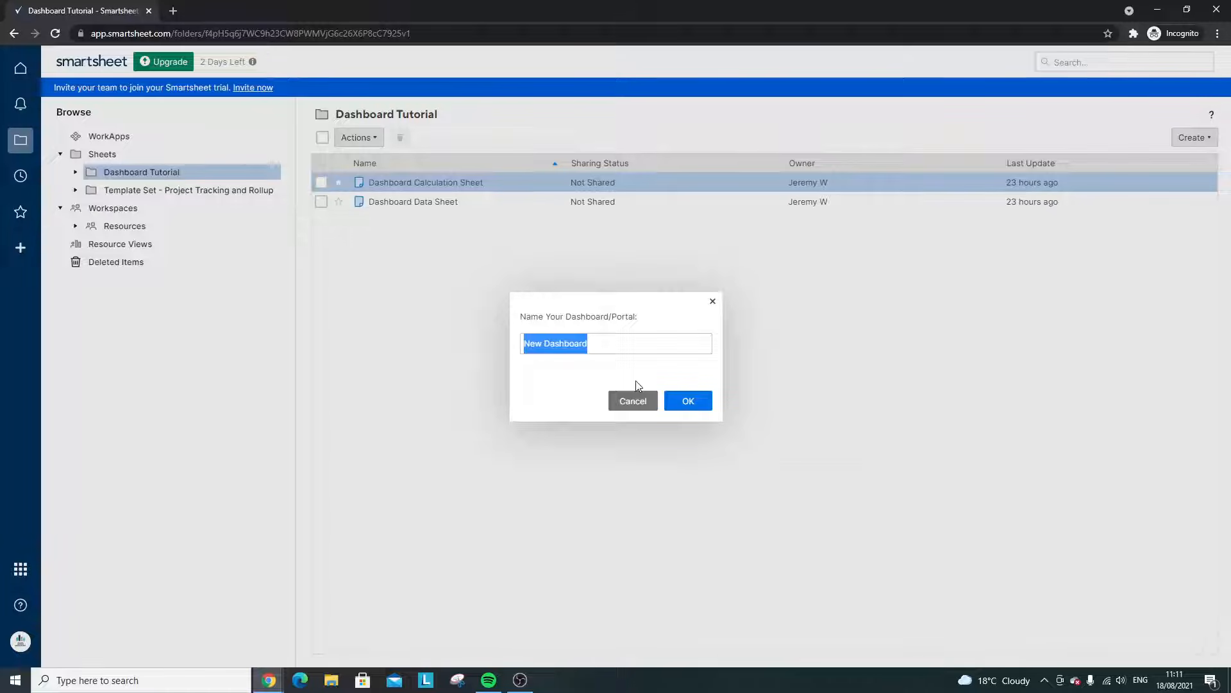
pyautogui.write('Dash')
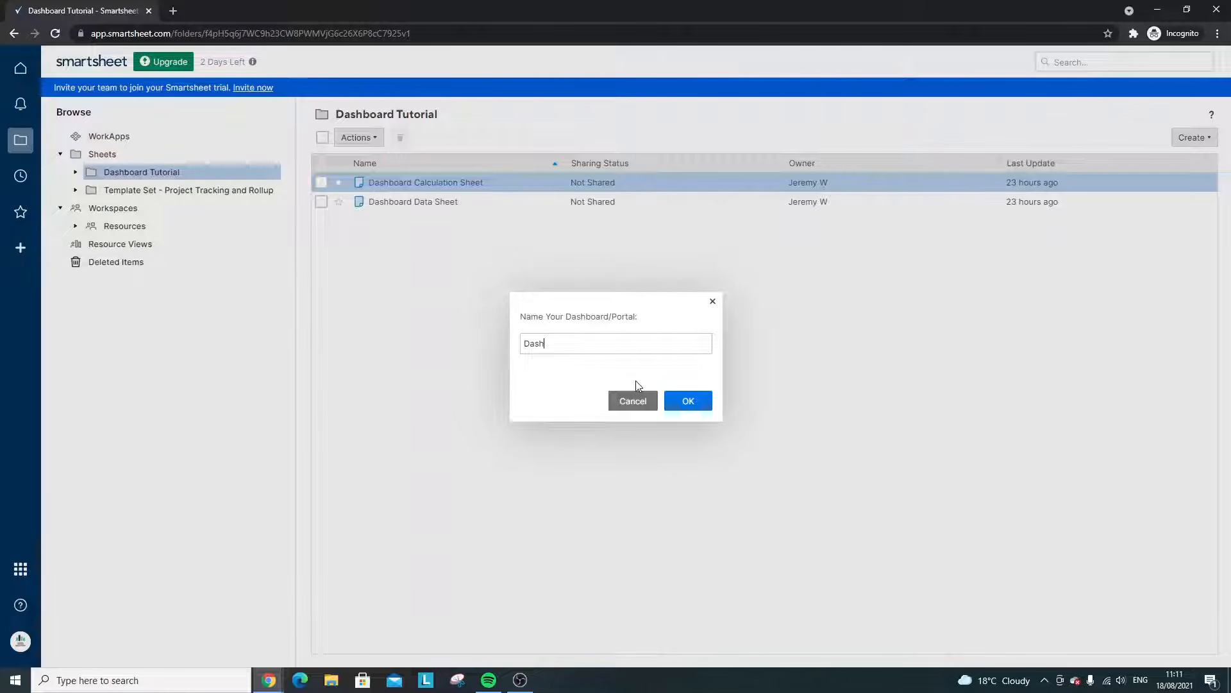
pyautogui.write('board Tutorial')
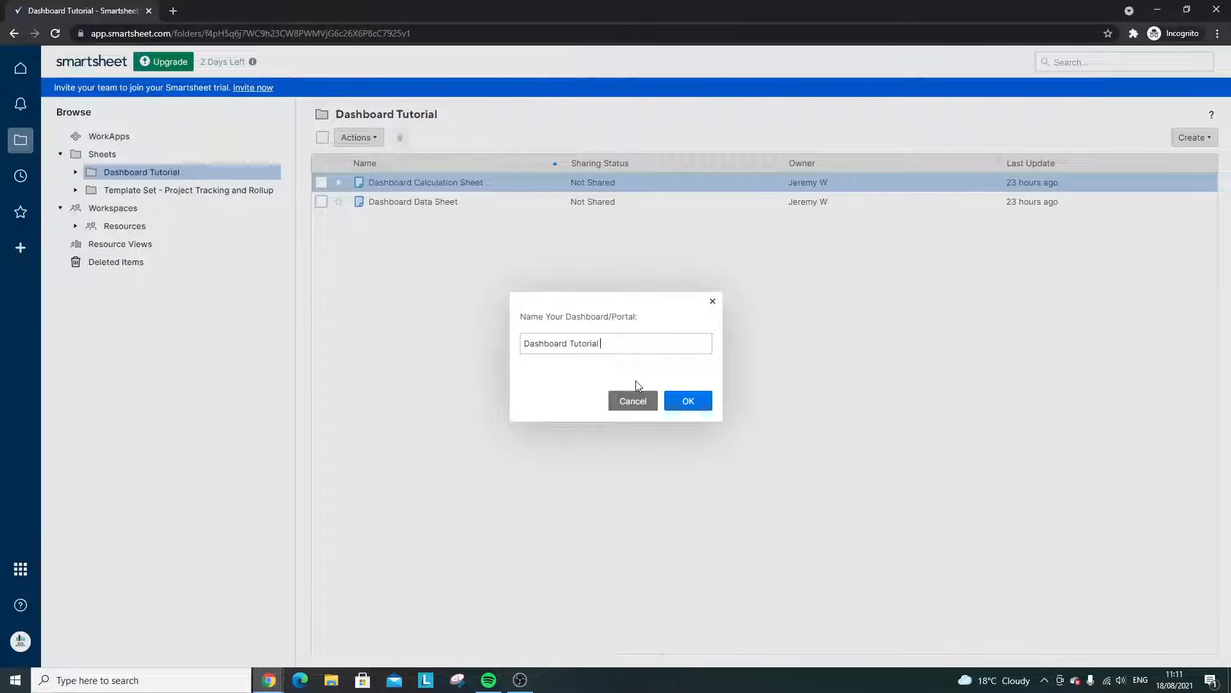
pyautogui.click(664, 399)
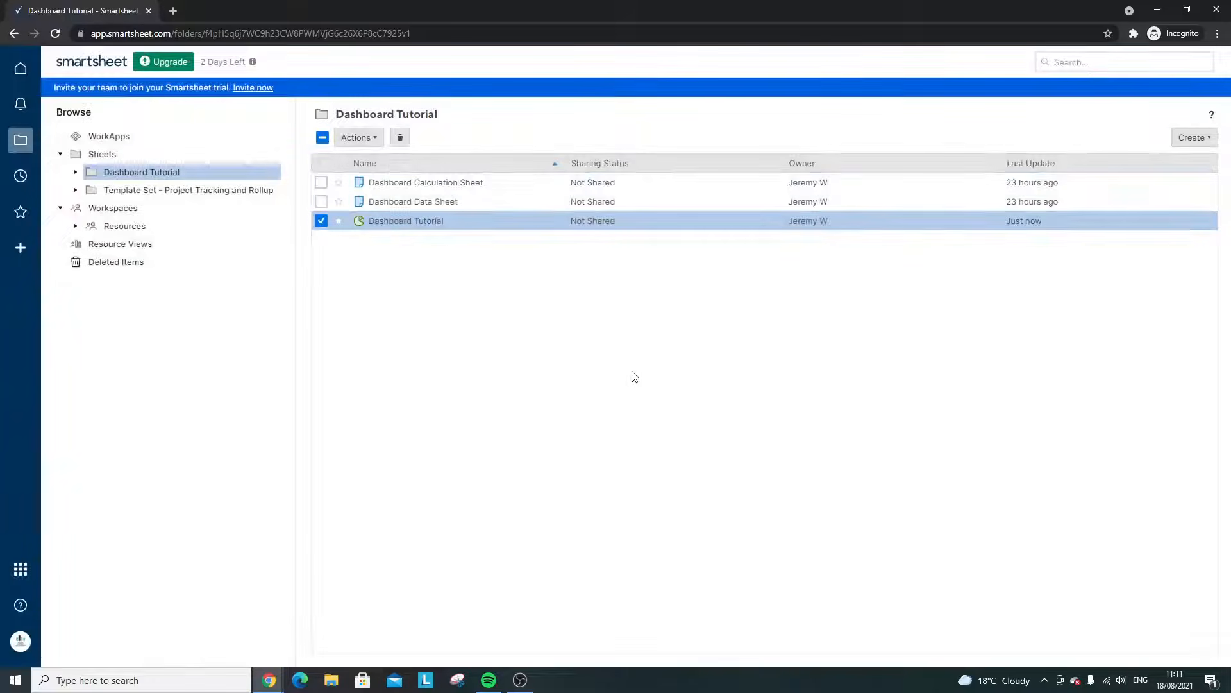
# - Open the Dashboard Tutorial dashboard from the Dashboard Tutorial folder, returning to the folder to show where it is stored
pyautogui.click(411, 222)
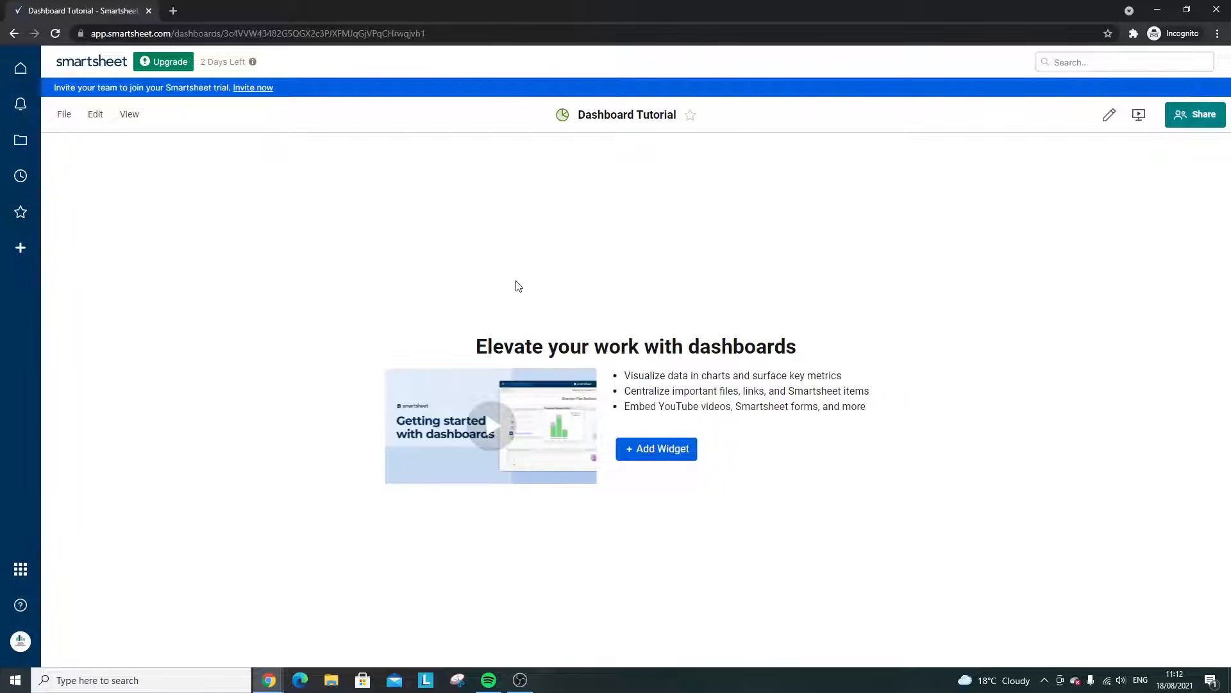
pyautogui.click(24, 141)
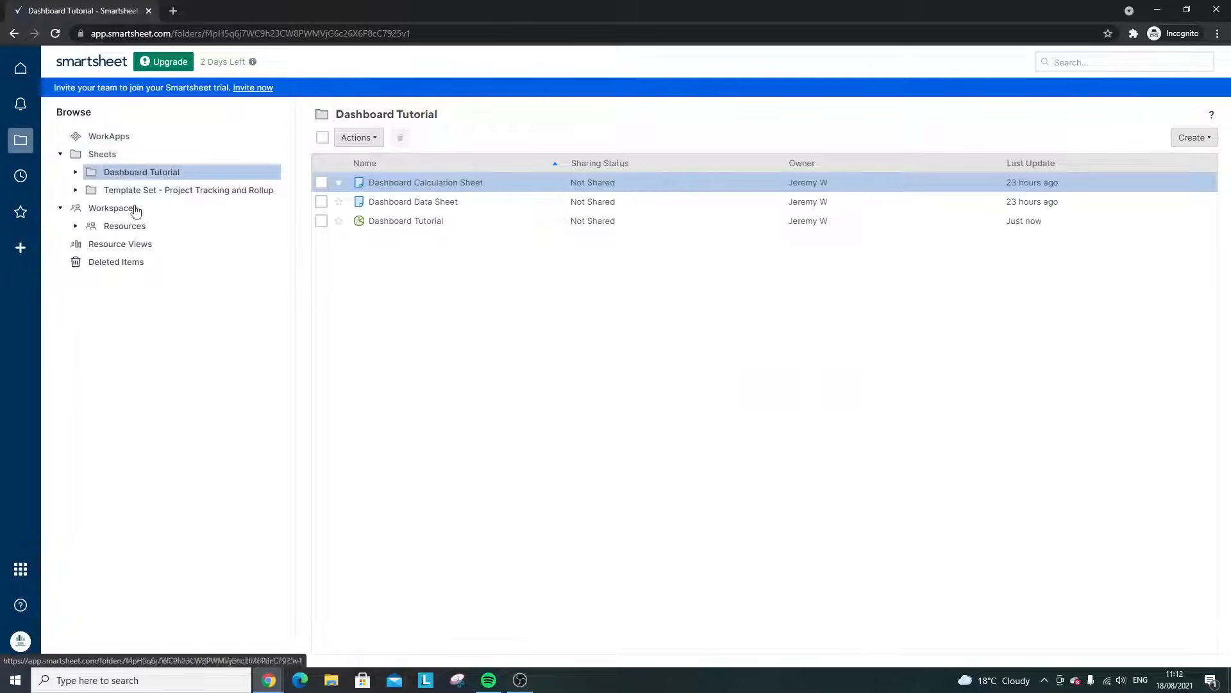
pyautogui.click(410, 221)
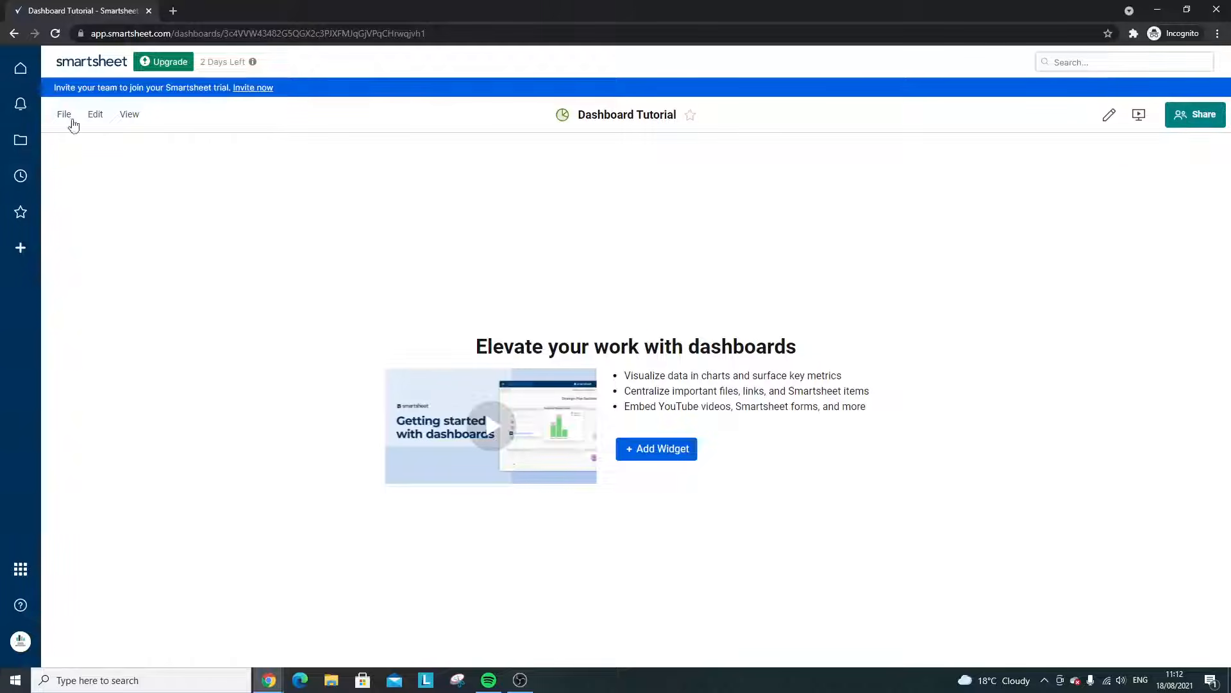
pyautogui.click(21, 140)
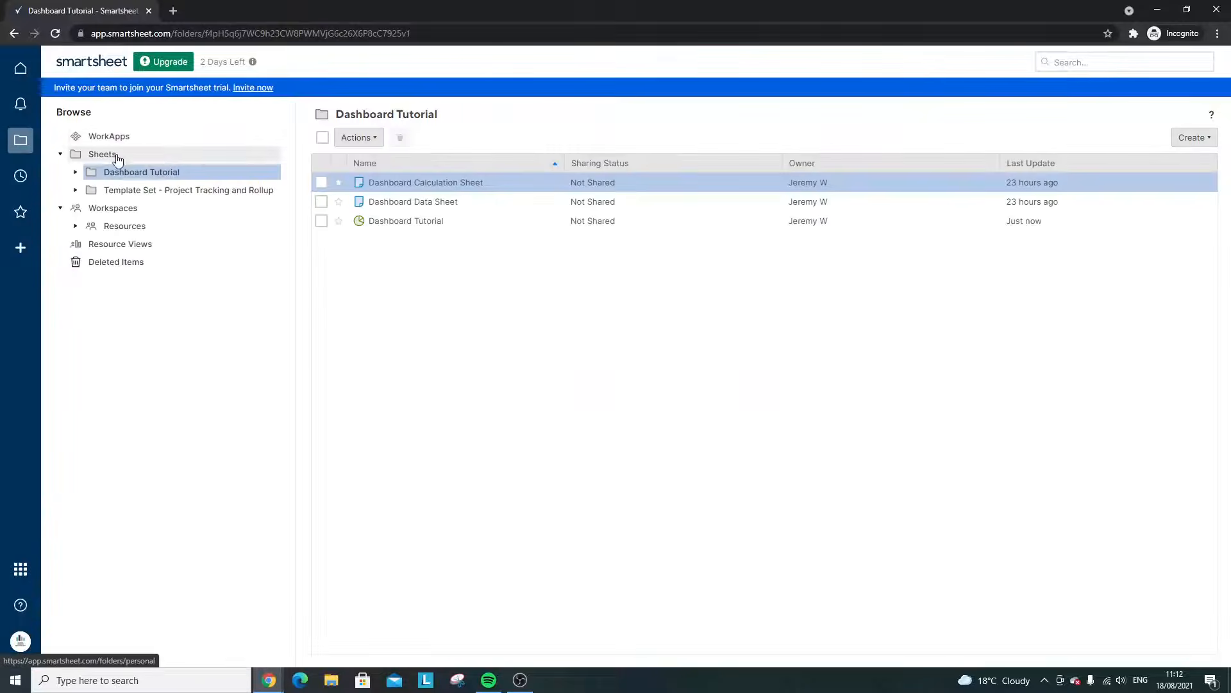
pyautogui.click(448, 220)
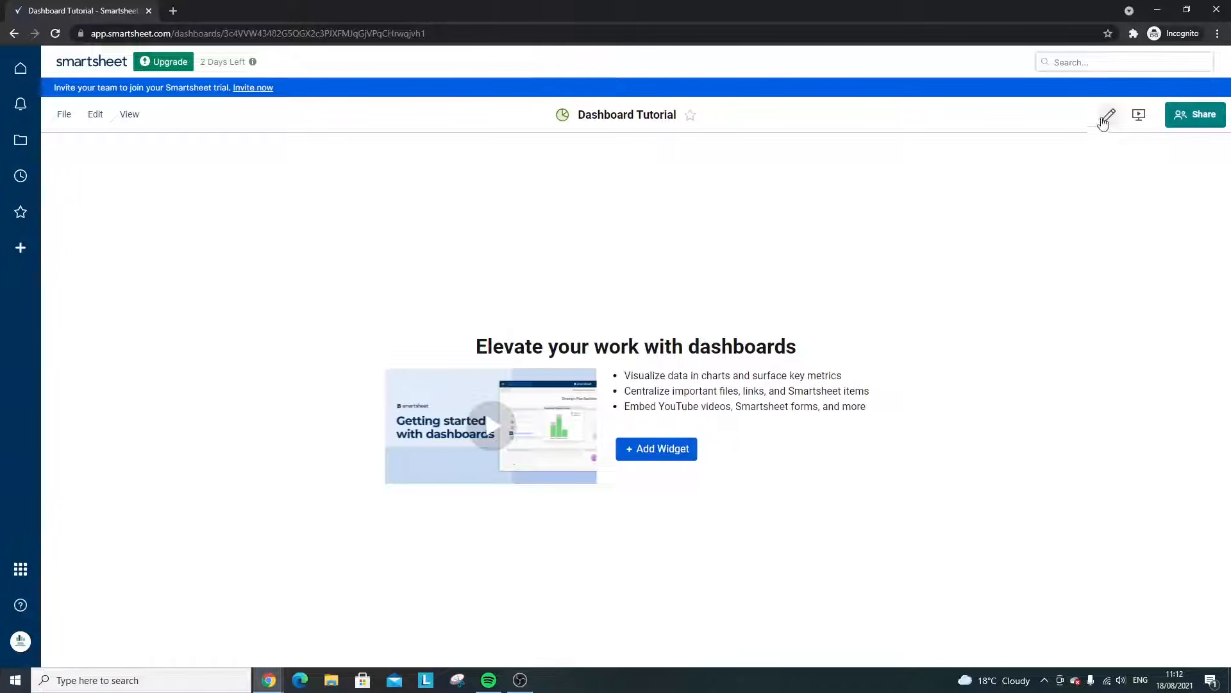
# - Add a Title widget to the empty dashboard, enlarge it, and position it near the top centre of the grid
pyautogui.click(677, 449)
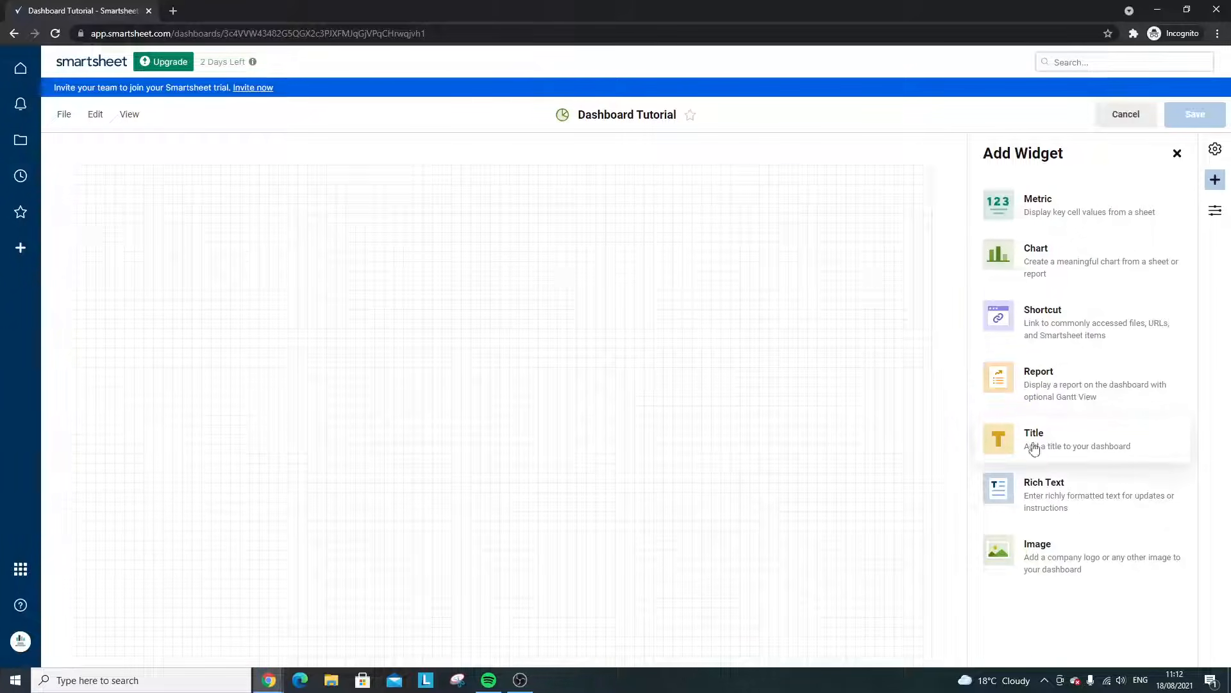
pyautogui.click(1055, 457)
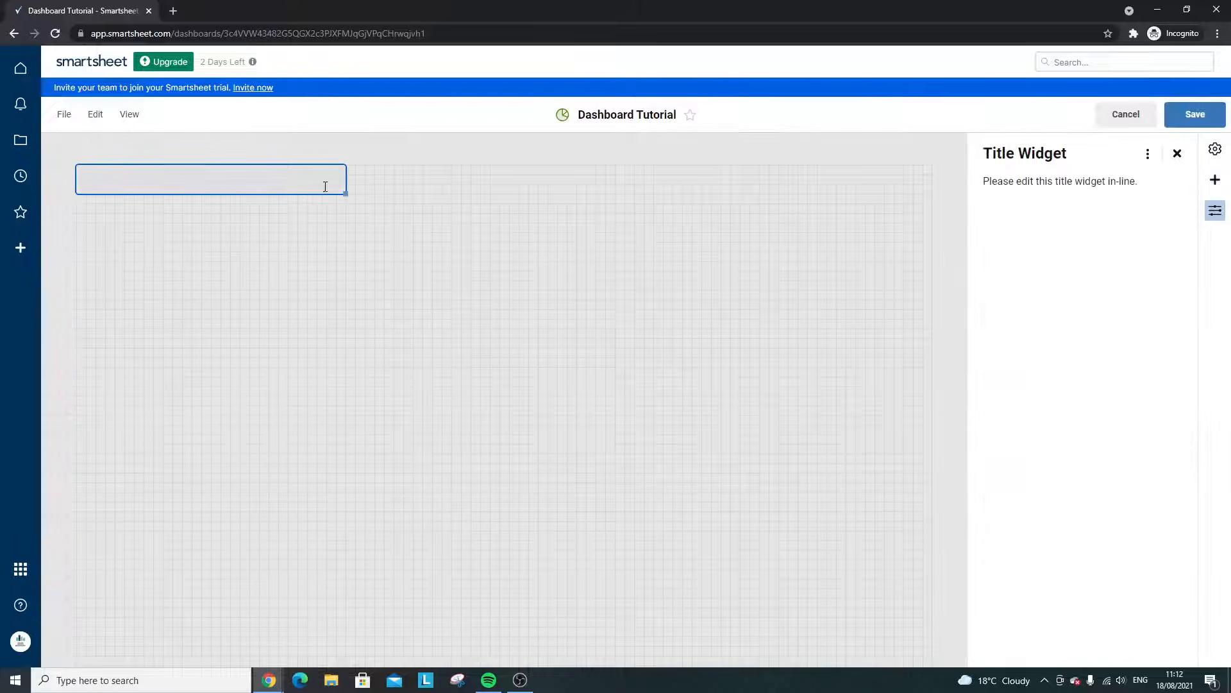
pyautogui.moveTo(236, 182); pyautogui.dragTo(429, 173)
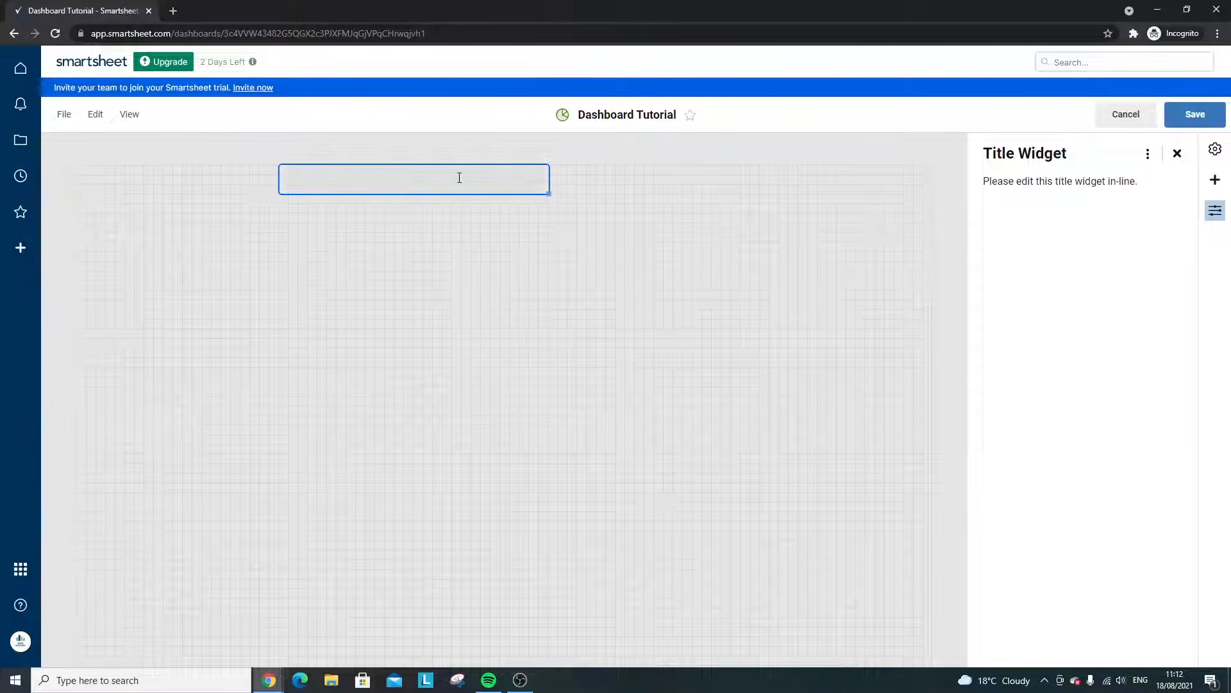
pyautogui.moveTo(546, 193); pyautogui.dragTo(652, 207)
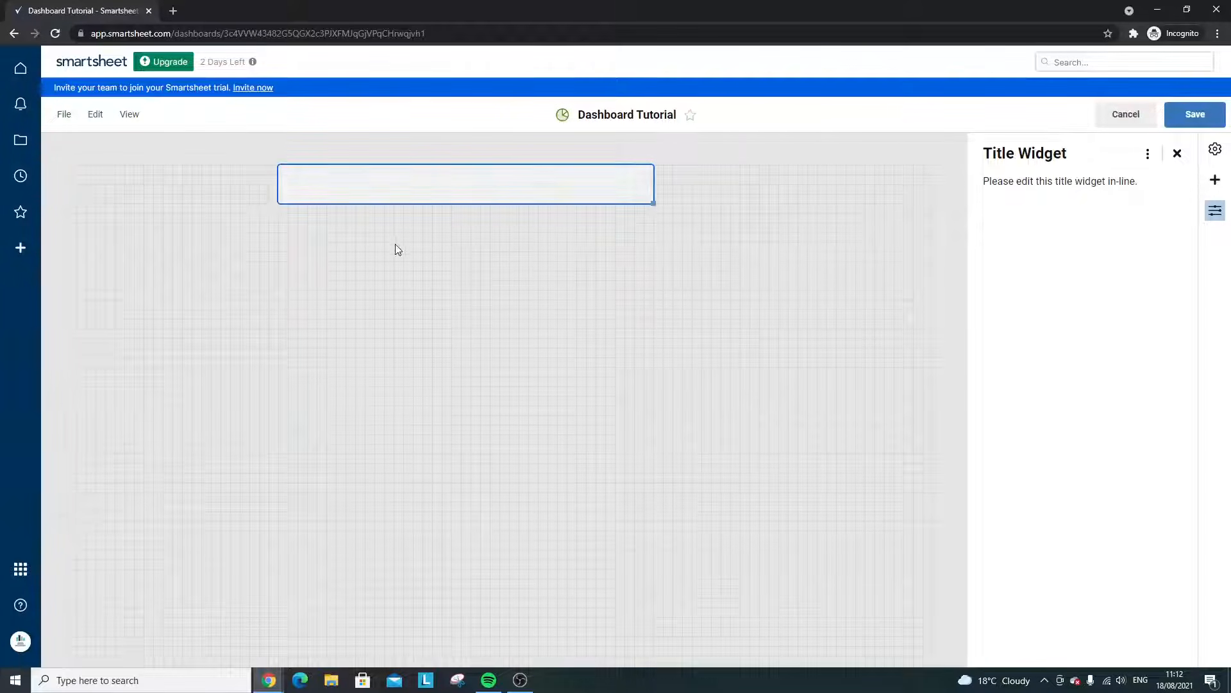
pyautogui.click(393, 247)
pyautogui.moveTo(371, 187); pyautogui.dragTo(464, 185)
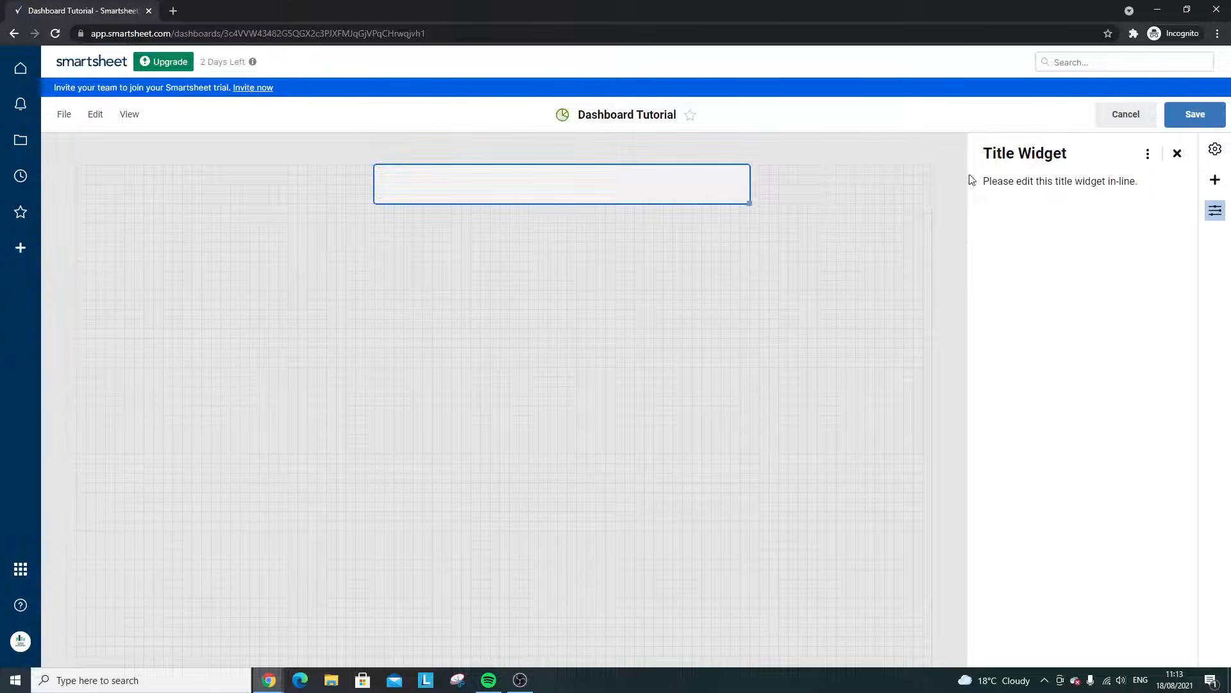
# - Copy the dashboard's name into the title widget as "Dashboard Tutorial" and shift the widget slightly left
pyautogui.doubleClick(556, 192)
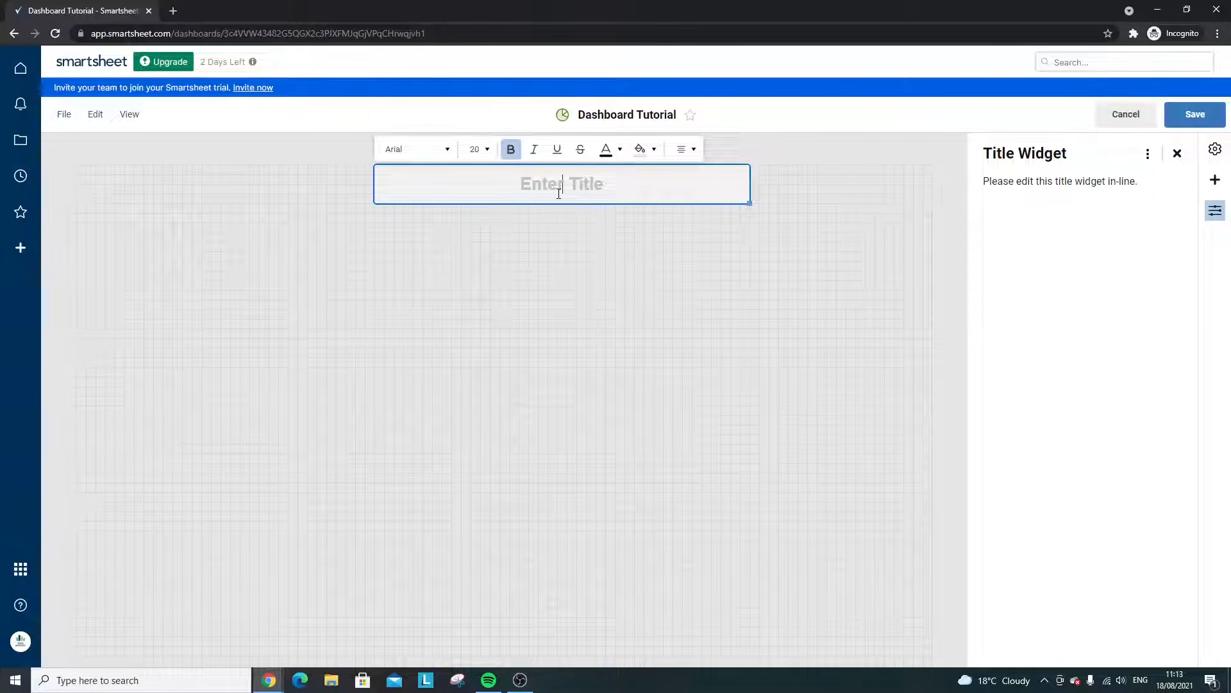
pyautogui.click(631, 115)
pyautogui.hotkey('ctrl', 'c')
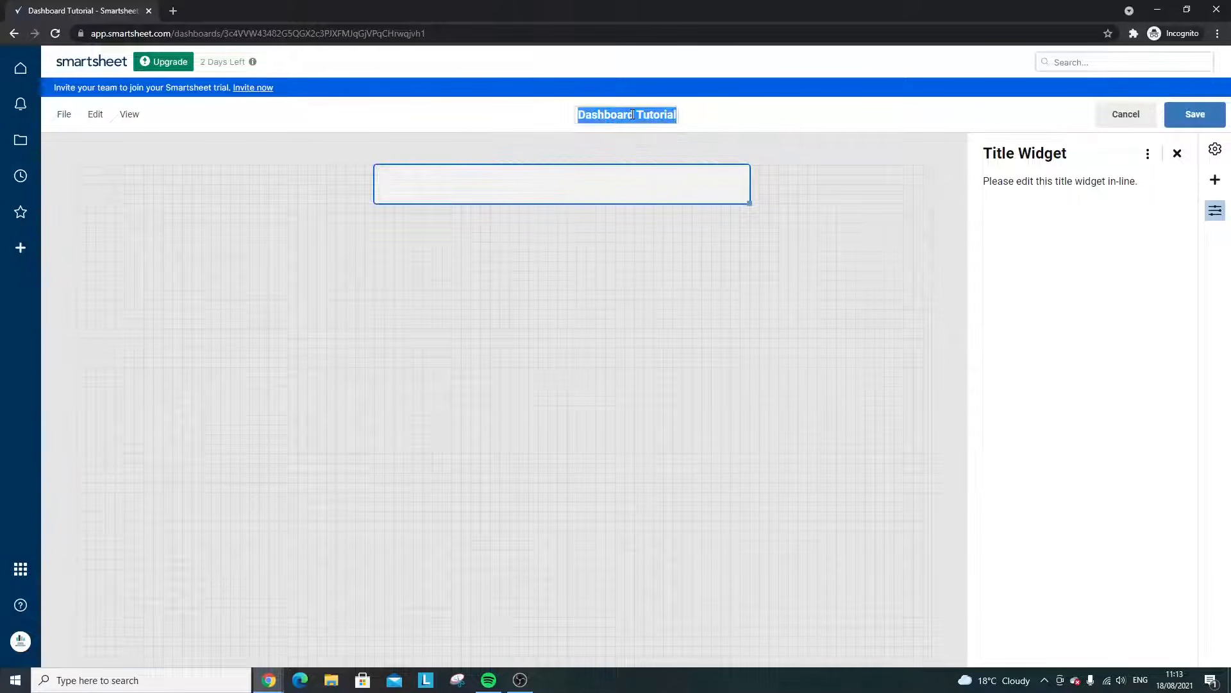
pyautogui.doubleClick(560, 178)
pyautogui.hotkey('ctrl', 'v')
pyautogui.click(577, 233)
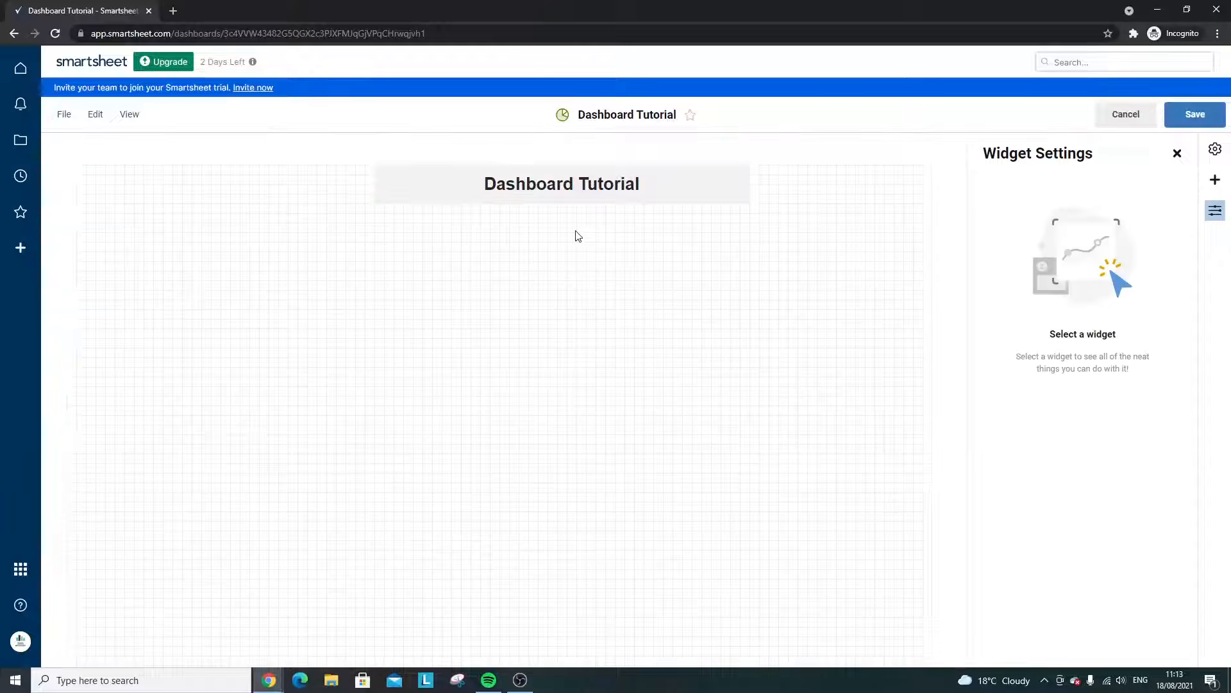
pyautogui.click(580, 191)
pyautogui.click(569, 258)
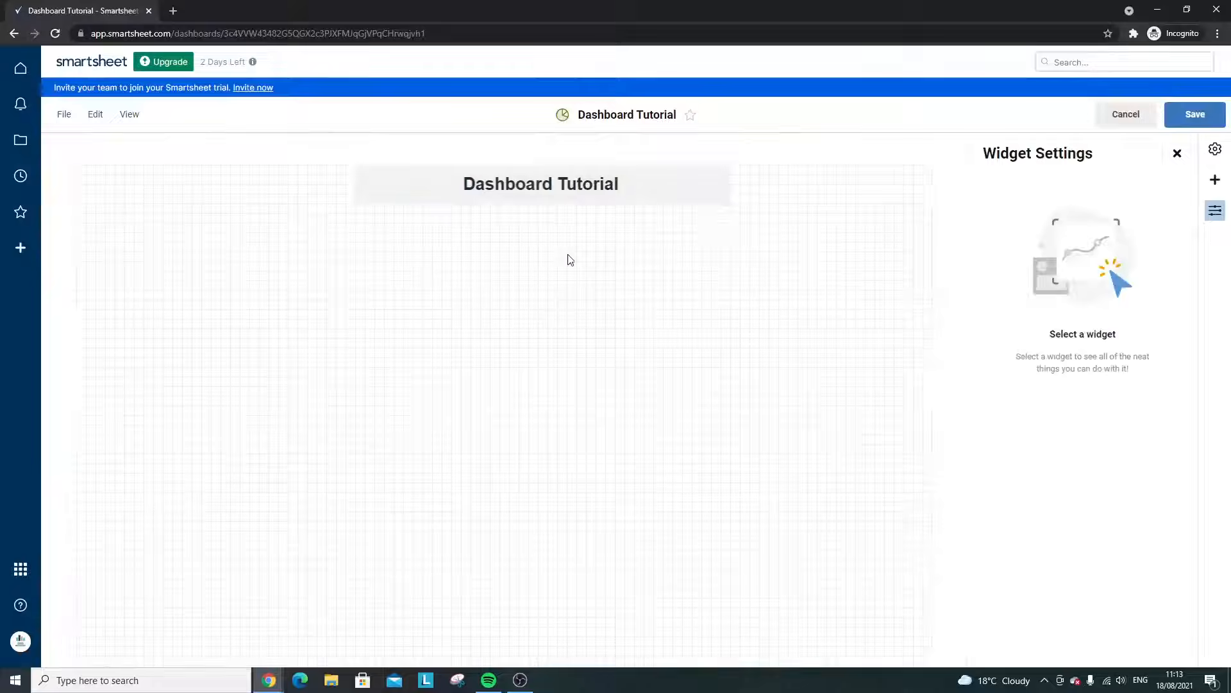
# - Replace the title widget's text with "Project A - Proper Project Management"
pyautogui.click(565, 194)
pyautogui.doubleClick(565, 194)
pyautogui.write('Pro')
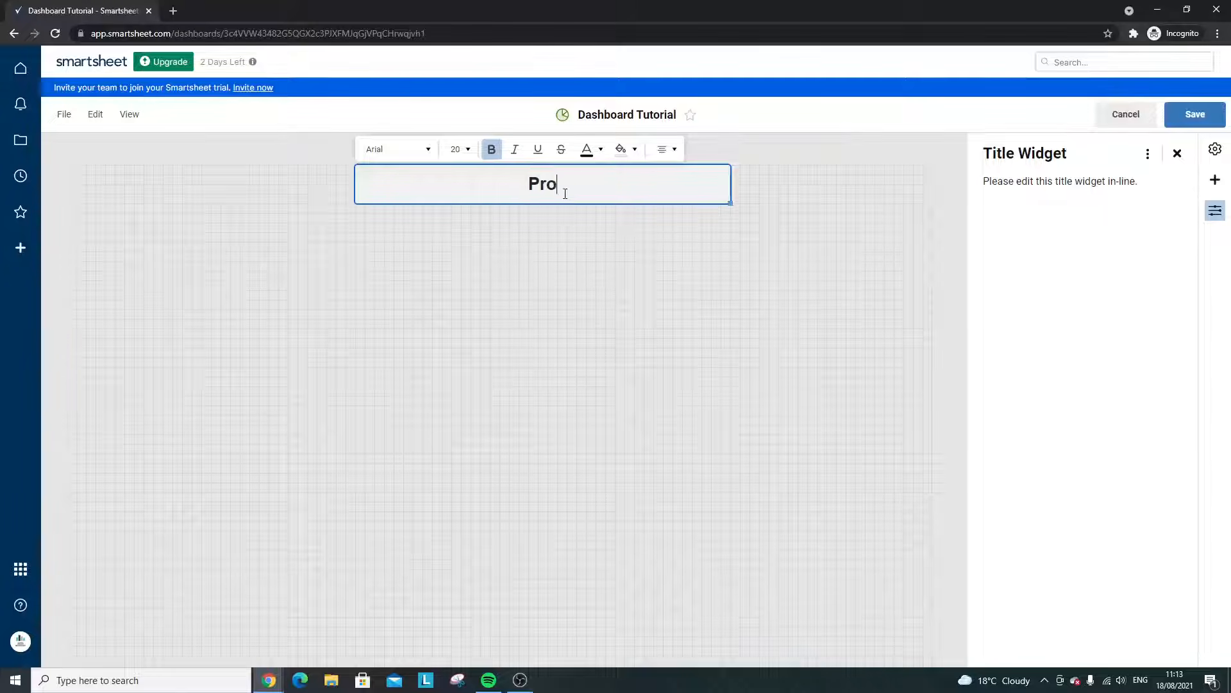
pyautogui.write('ject A -')
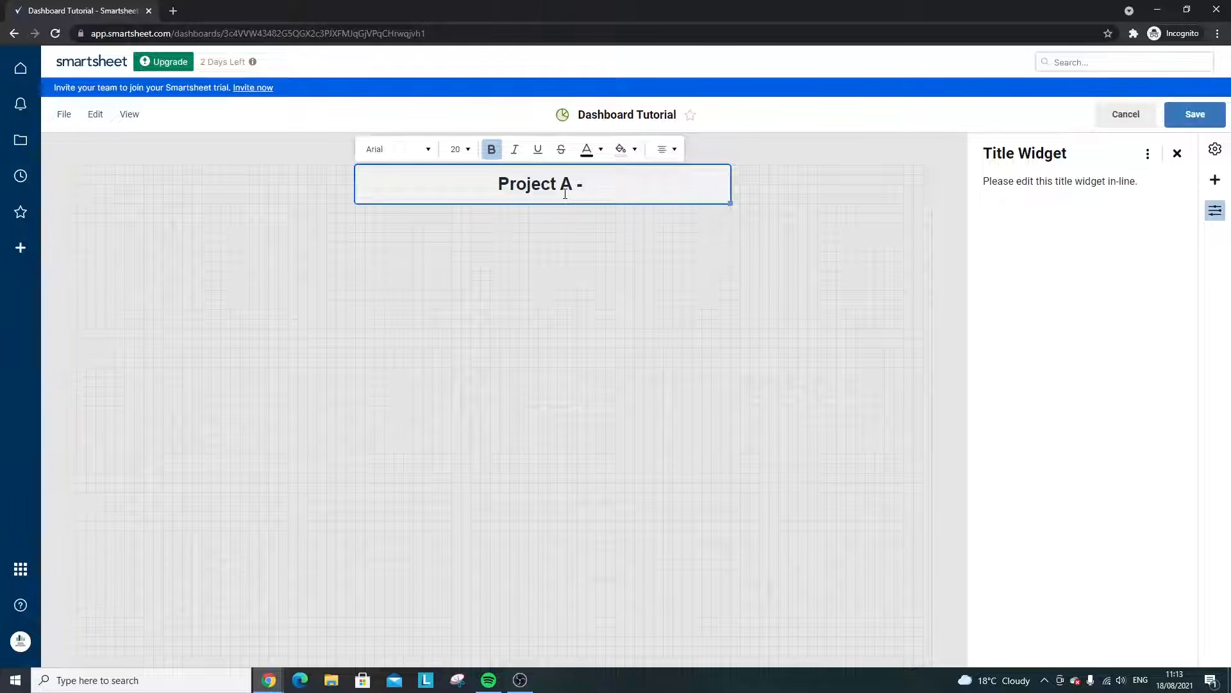
pyautogui.write('Proper ')
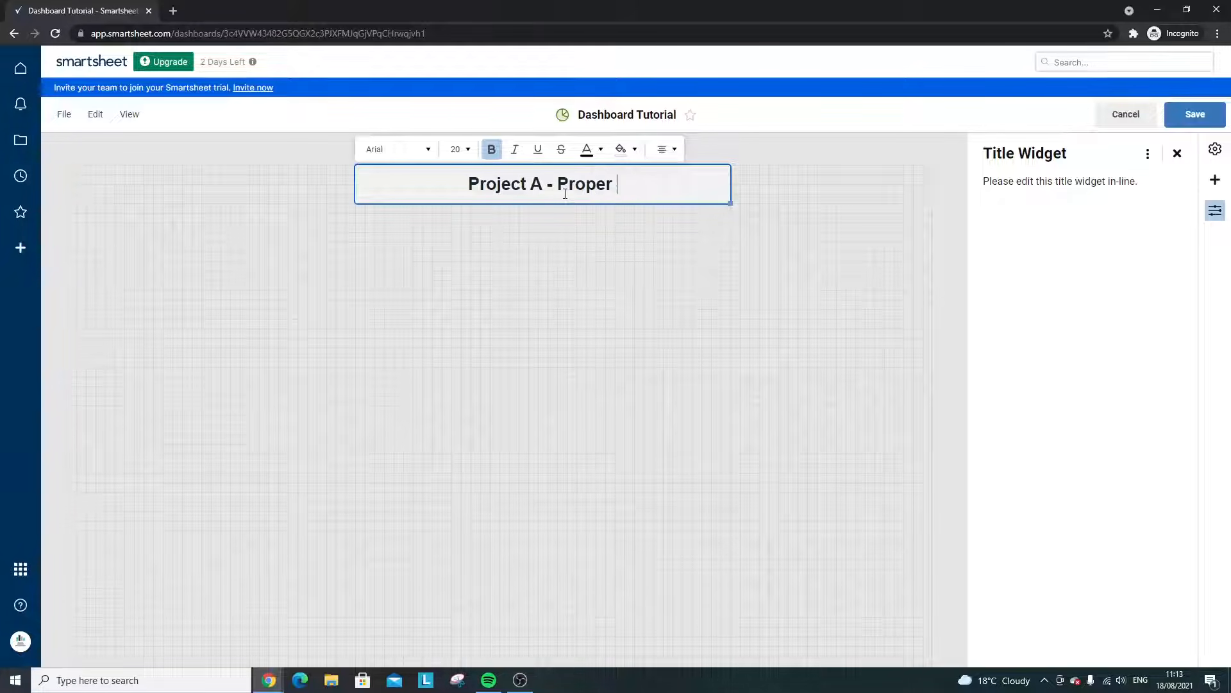
pyautogui.write('Project')
pyautogui.press('BackSpace')
pyautogui.press('BackSpace')
pyautogui.press('BackSpace')
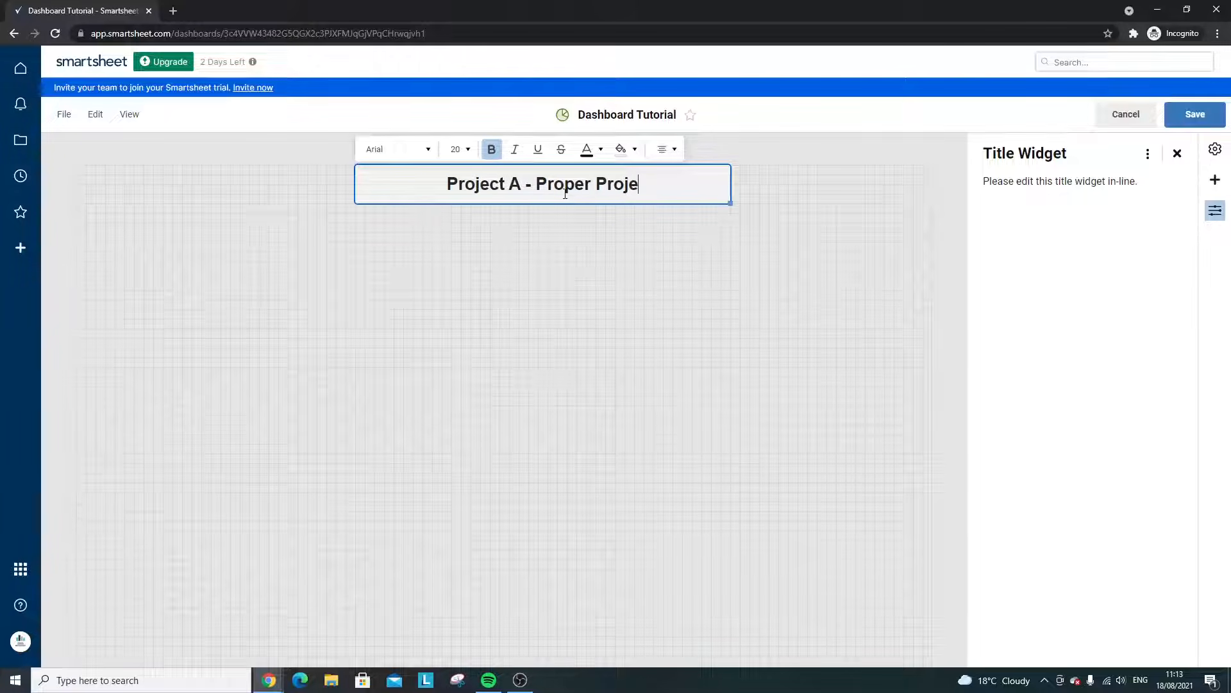
pyautogui.write('ct Manbag')
pyautogui.press('BackSpace')
pyautogui.press('BackSpace')
pyautogui.press('BackSpace')
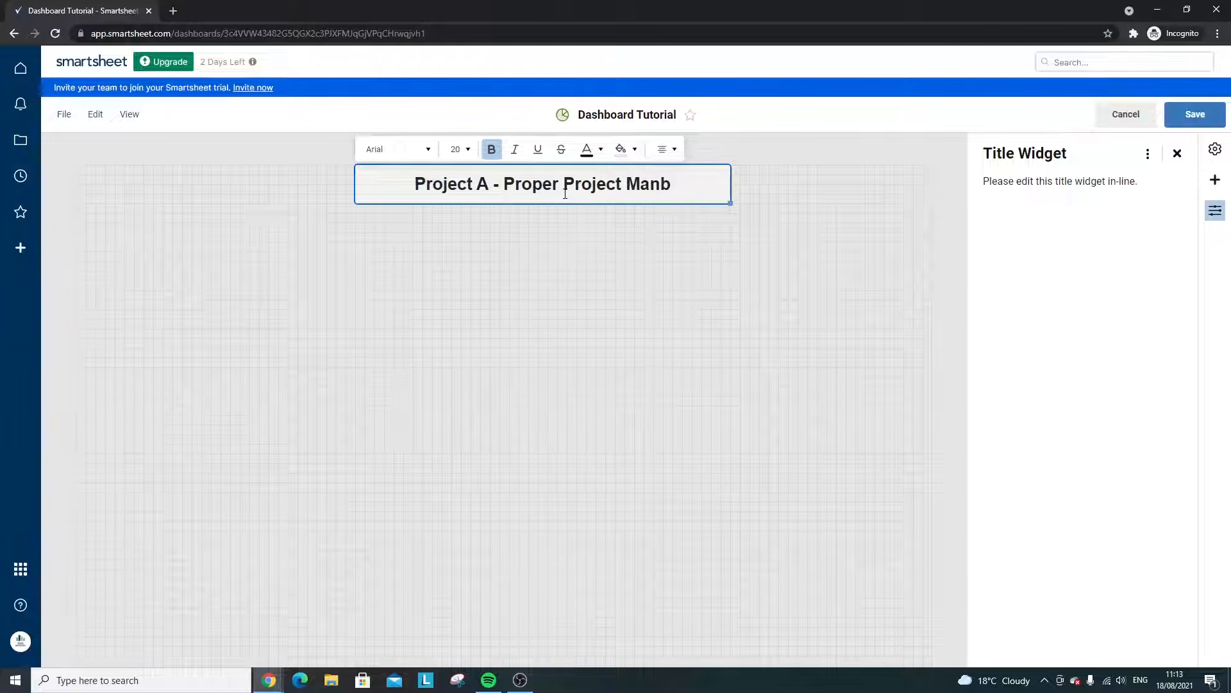
pyautogui.write('agement')
pyautogui.click(546, 247)
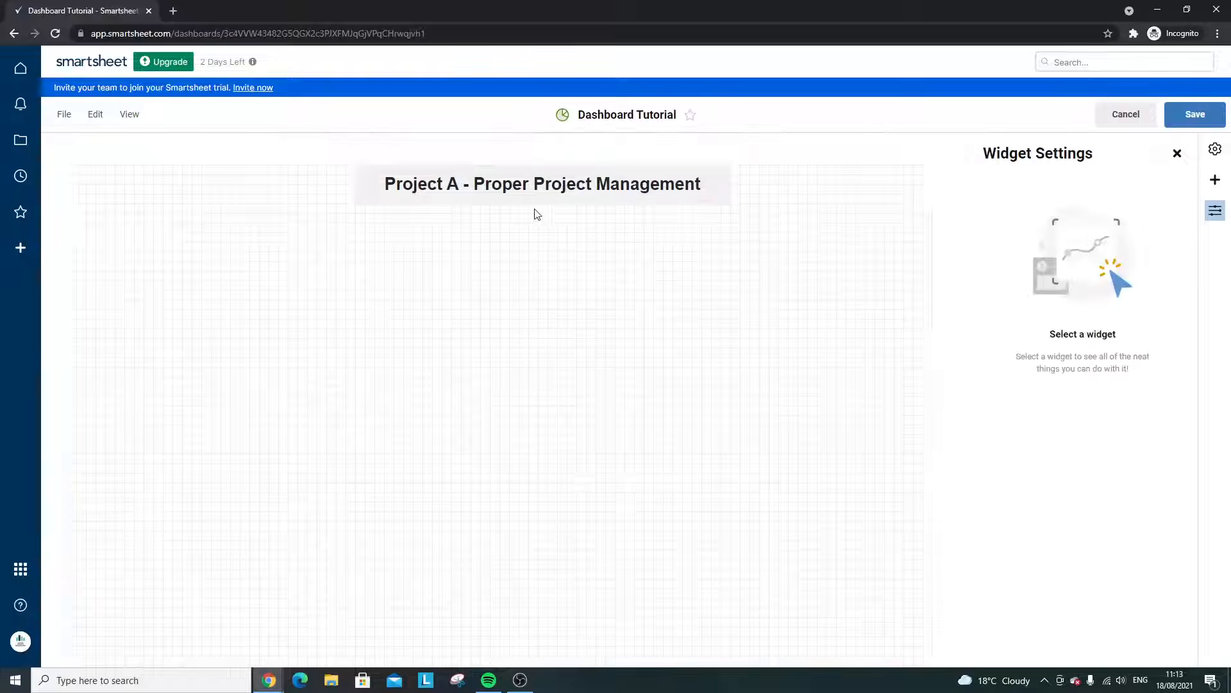
# - Shift the "Project A - Proper Project Management" title widget slightly further left on the grid
pyautogui.moveTo(522, 185); pyautogui.dragTo(503, 185)
pyautogui.click(541, 236)
pyautogui.click(617, 180)
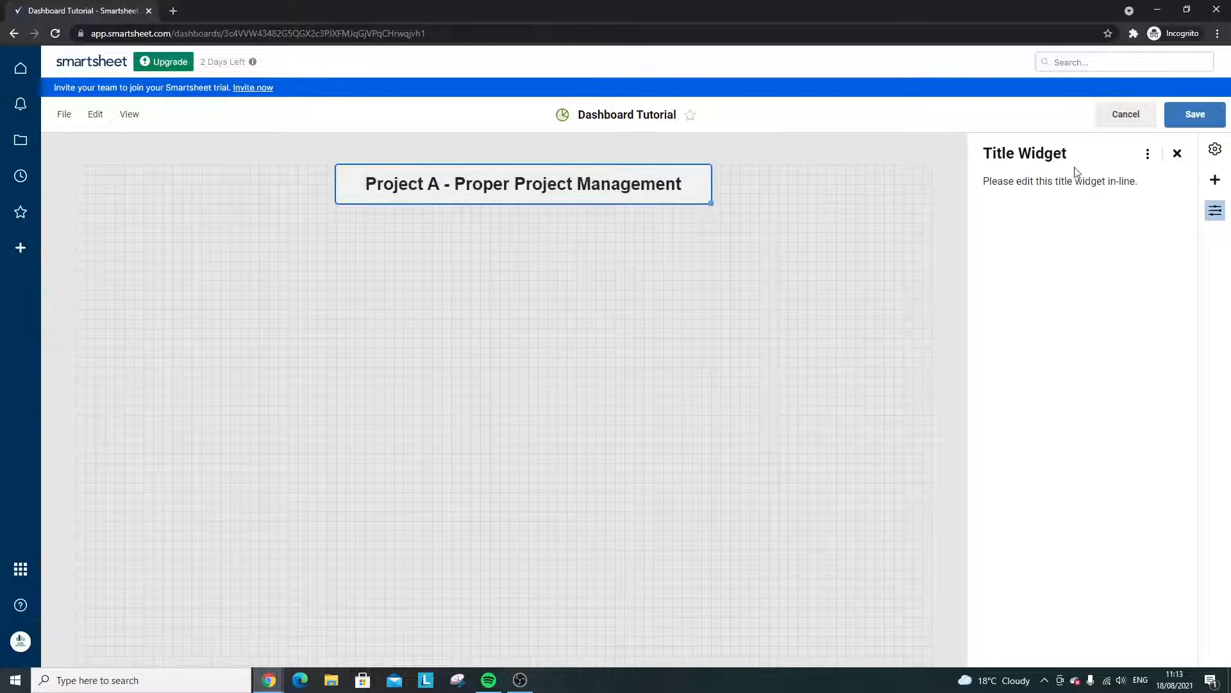
pyautogui.click(687, 227)
pyautogui.click(683, 180)
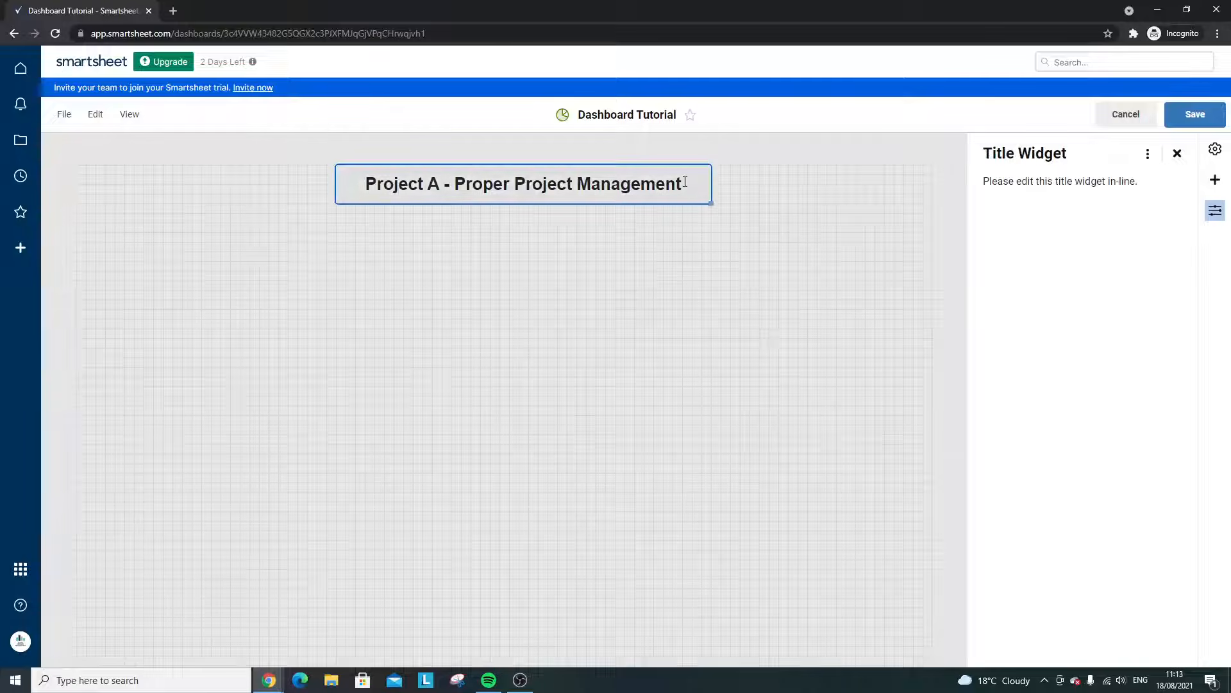
pyautogui.click(796, 213)
# - Examine the title widget's available actions and its settings
pyautogui.moveTo(704, 173)
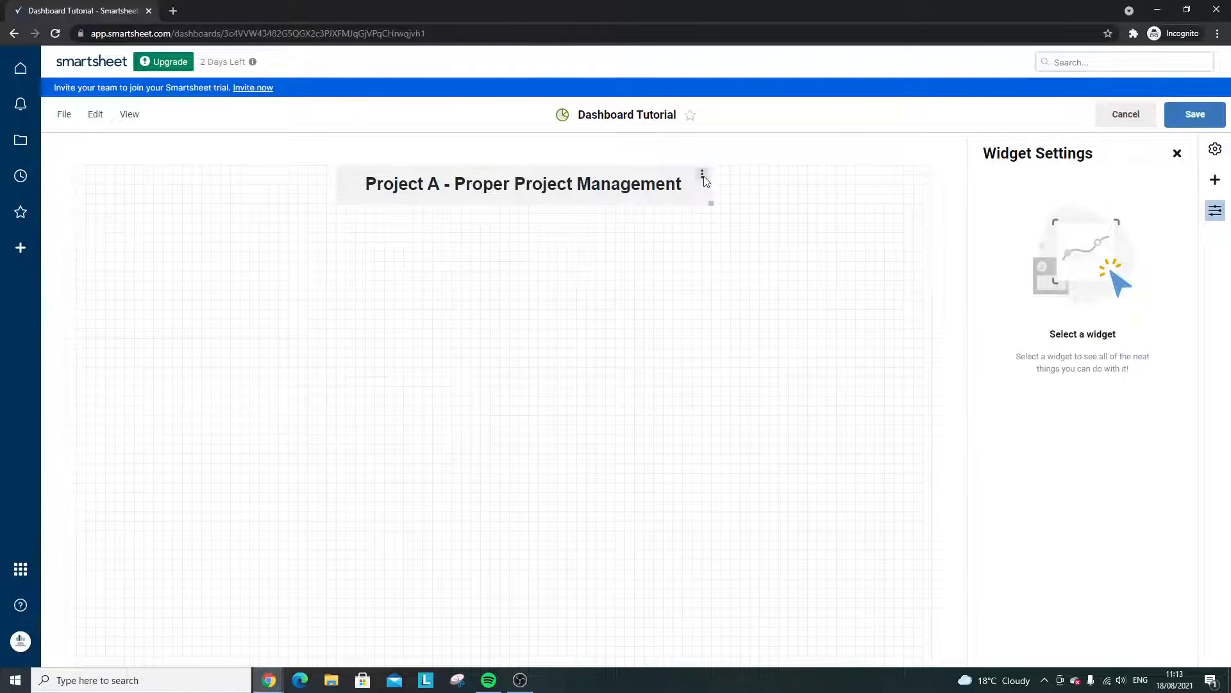
pyautogui.click(703, 175)
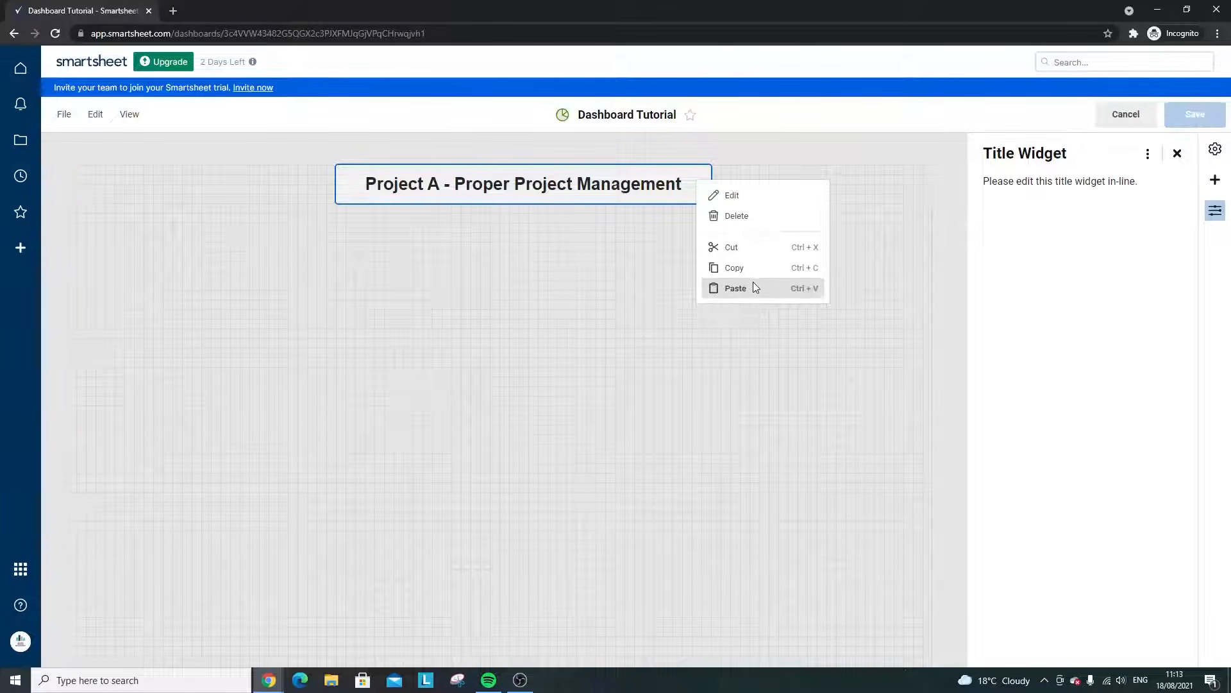
pyautogui.click(740, 196)
pyautogui.click(1148, 157)
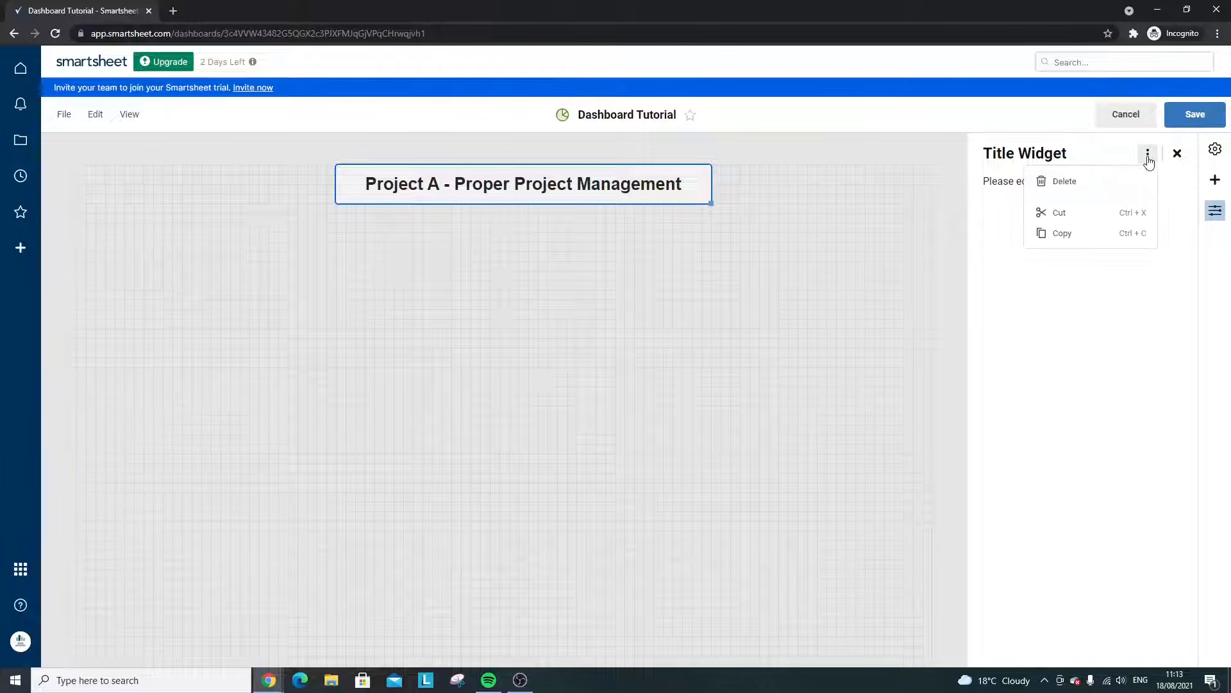
pyautogui.click(1177, 152)
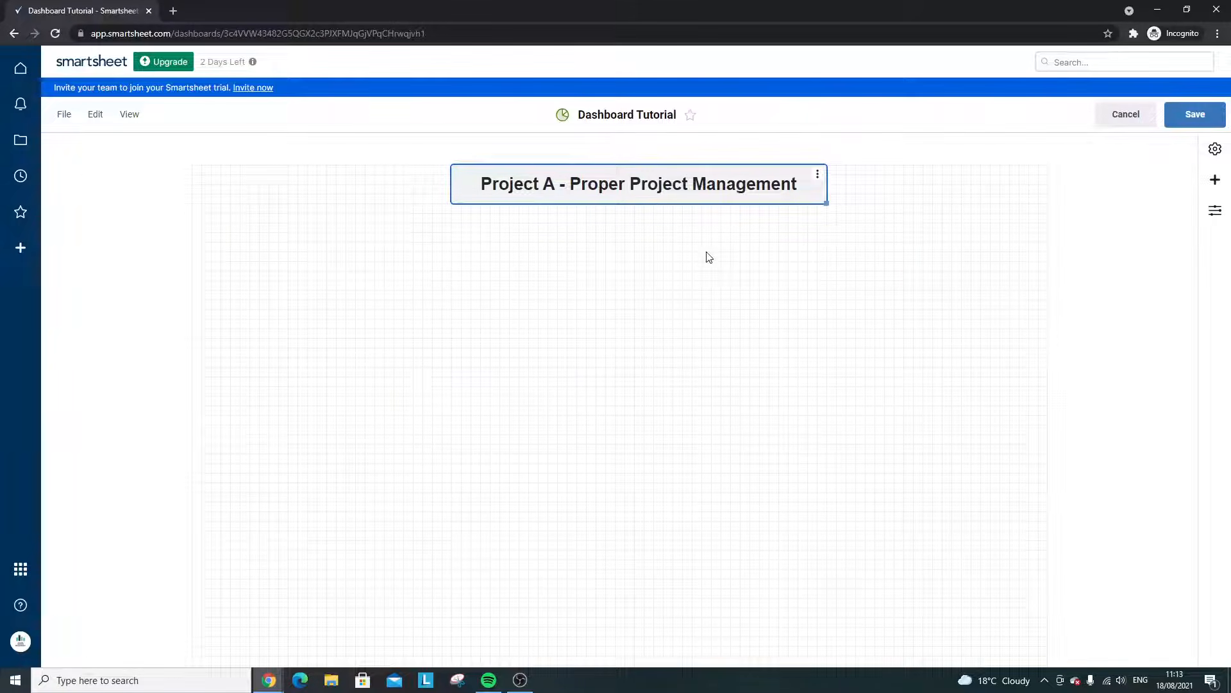
pyautogui.click(648, 184)
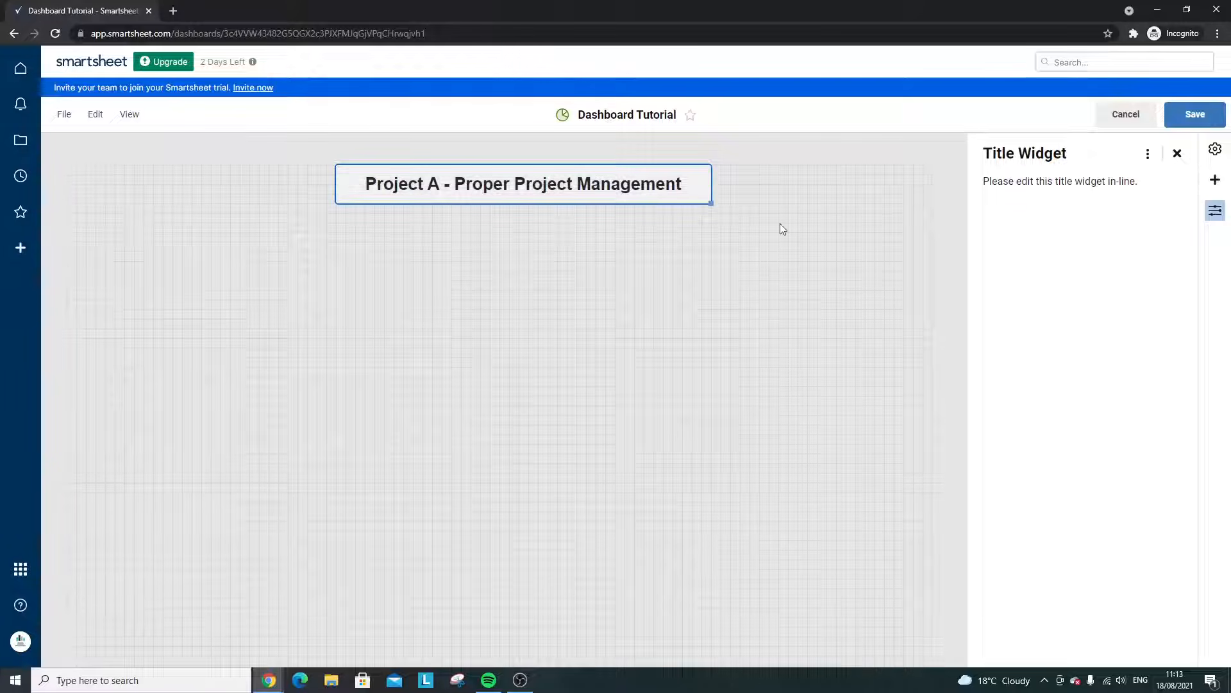
pyautogui.click(782, 229)
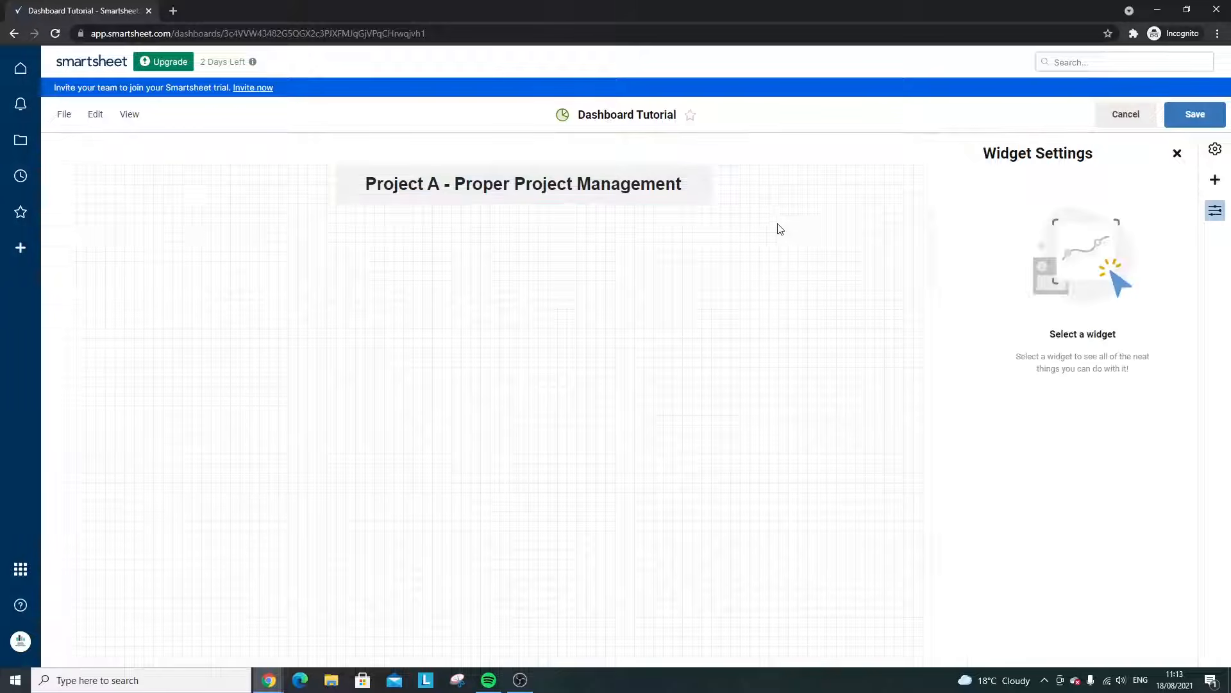
# - Close the widget settings, move the title widget left of the grid's centre, and save the dashboard
pyautogui.click(1178, 153)
pyautogui.moveTo(758, 184); pyautogui.dragTo(672, 180)
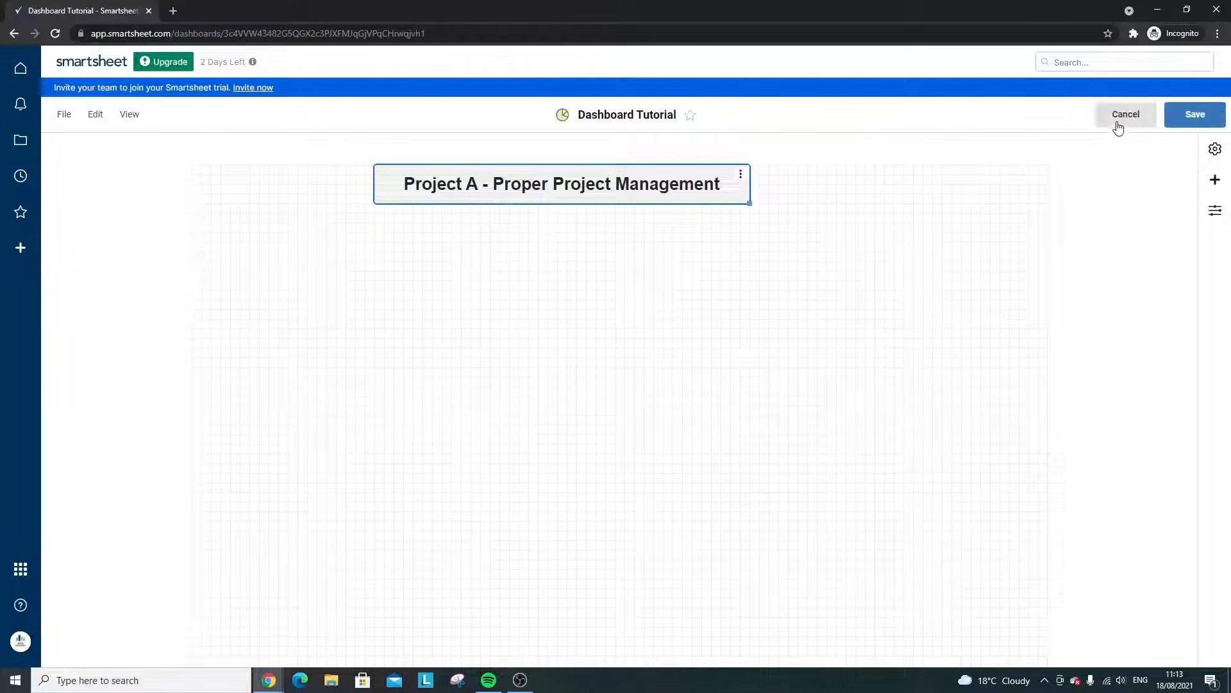
pyautogui.click(1194, 116)
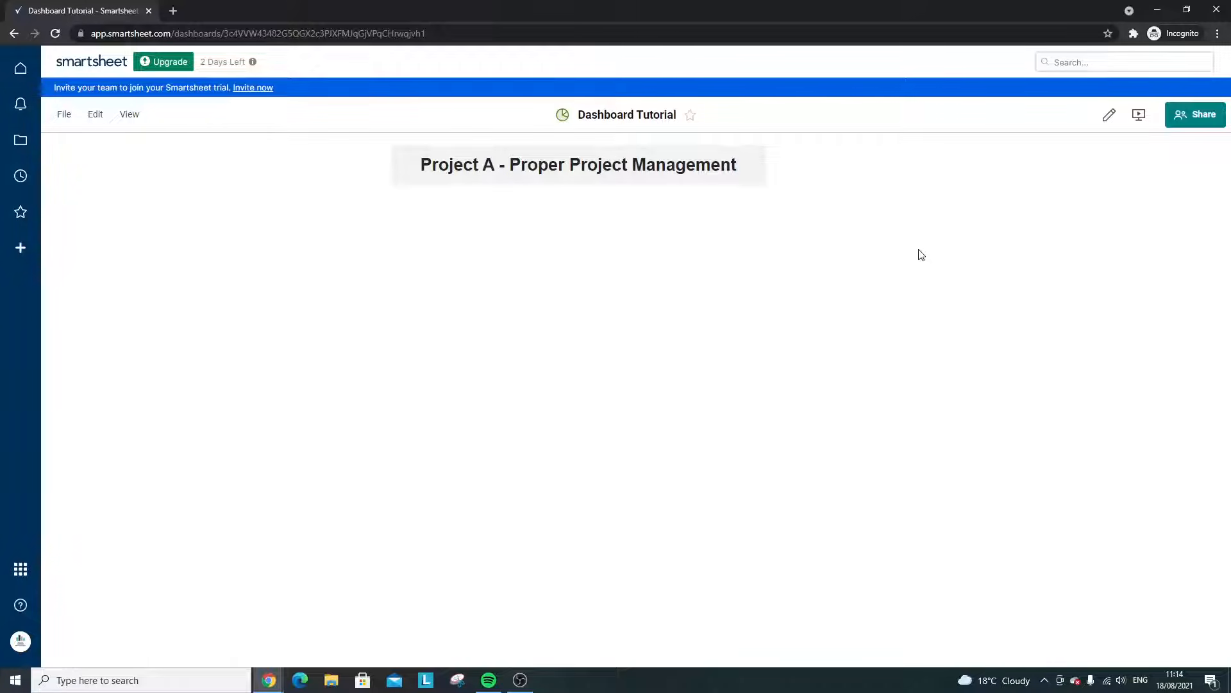
# - Reopen the dashboard for editing and shift the title widget right, closer to the grid's centre
pyautogui.click(1109, 117)
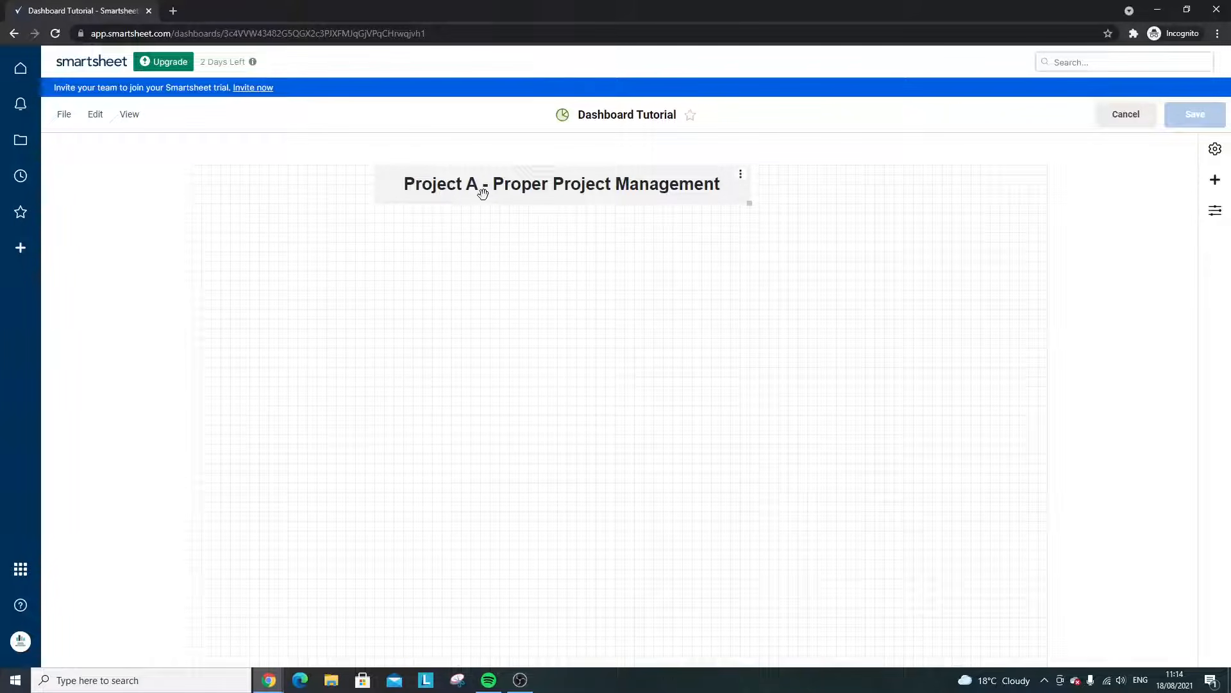
pyautogui.moveTo(481, 187)
pyautogui.mouseDown()
pyautogui.moveTo(520, 186)
pyautogui.moveTo(491, 186)
pyautogui.moveTo(503, 183)
pyautogui.mouseUp()
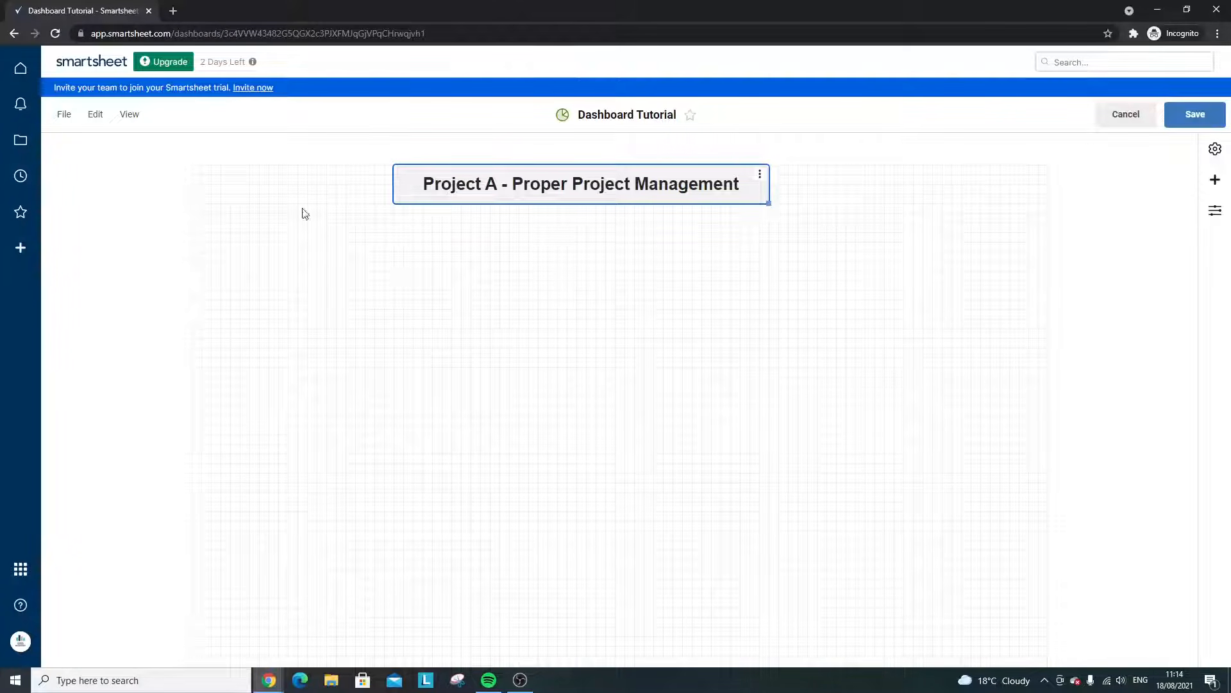
pyautogui.moveTo(481, 167); pyautogui.dragTo(499, 168)
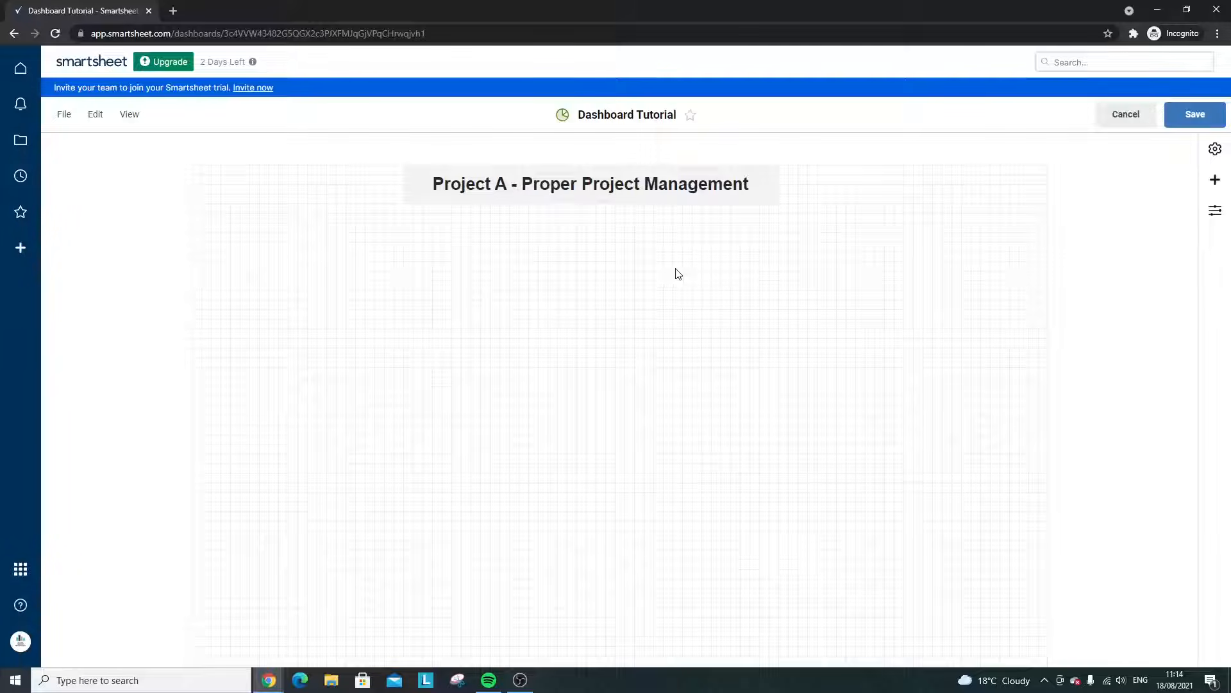
# - Add an Image widget to the dashboard below the title
pyautogui.click(1214, 179)
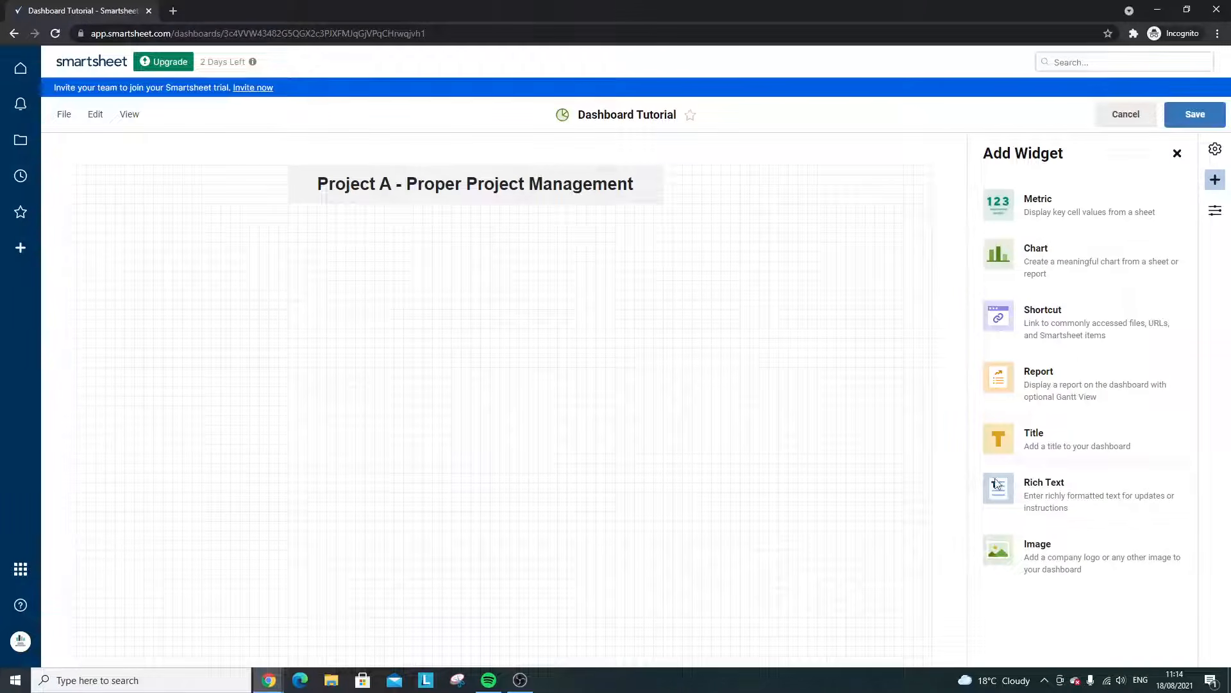
pyautogui.click(1072, 546)
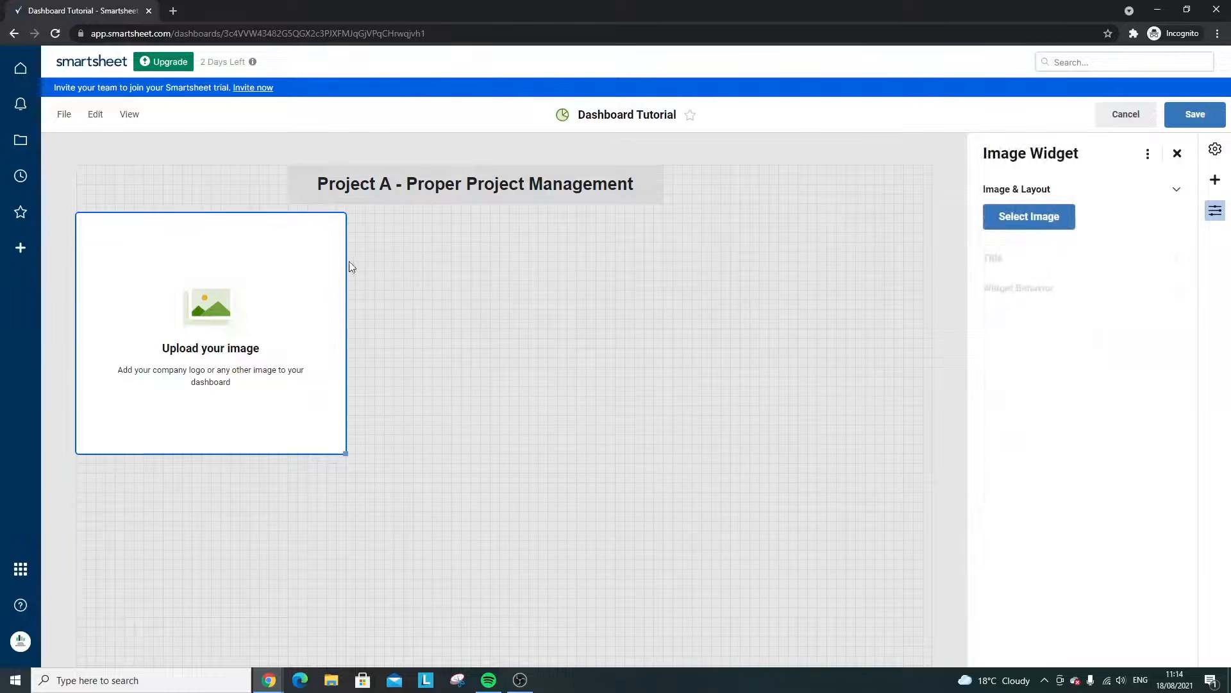
# - Close the image widget's settings and move the widget to the middle of the grid, below the title
pyautogui.click(1178, 153)
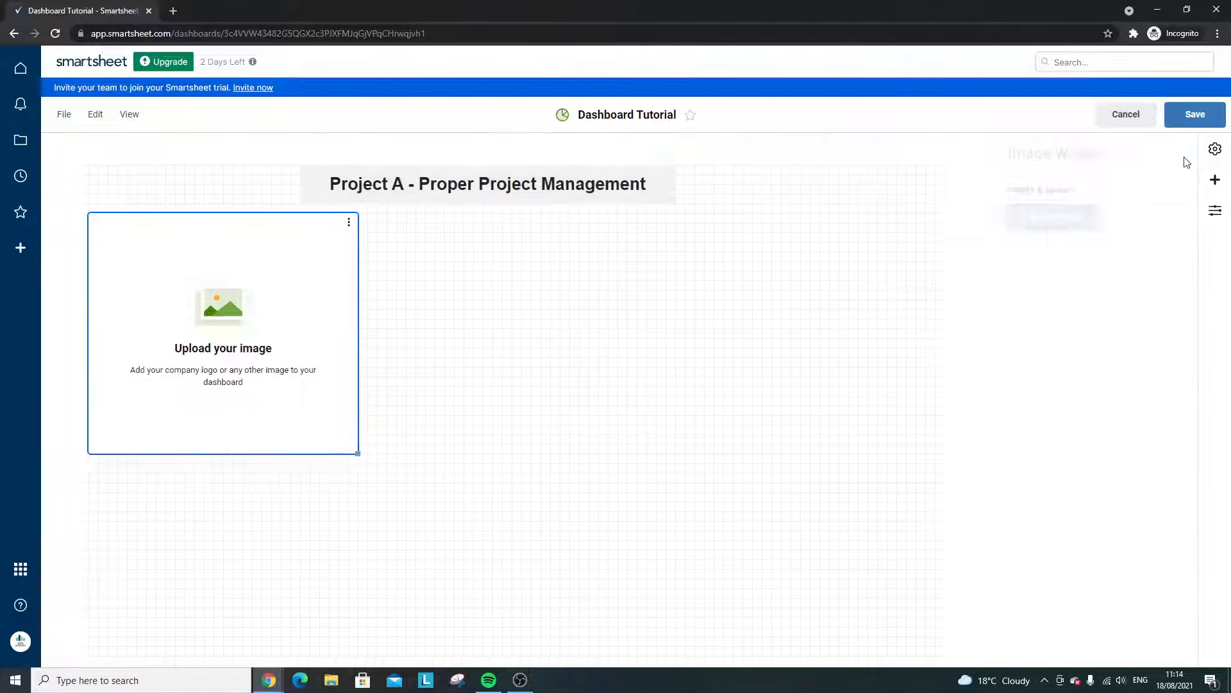
pyautogui.click(1214, 181)
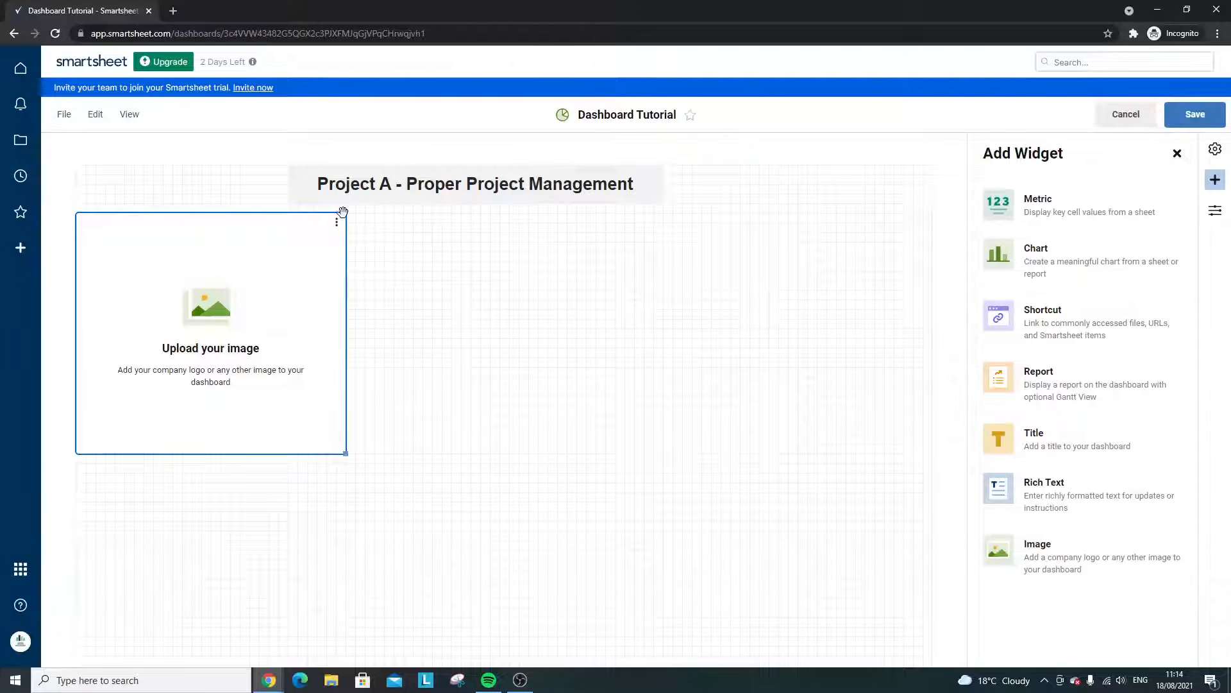
pyautogui.moveTo(109, 237); pyautogui.dragTo(478, 283)
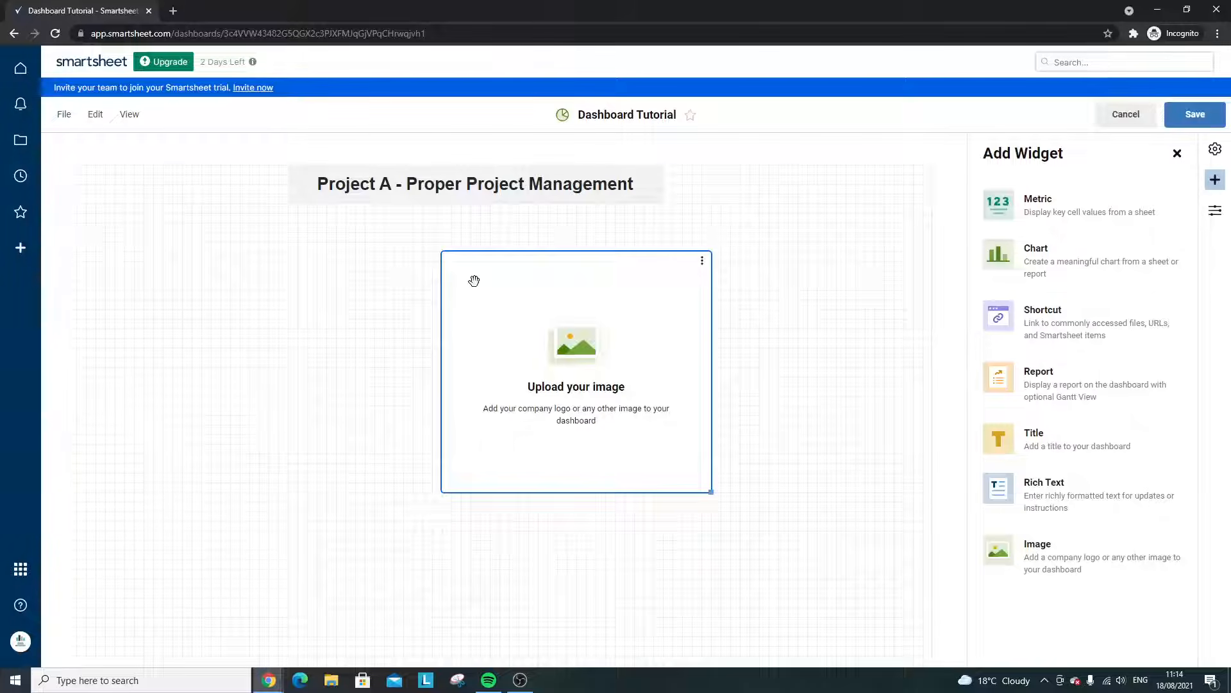
# - Open the image widget for editing and examine the available image sources
pyautogui.click(701, 261)
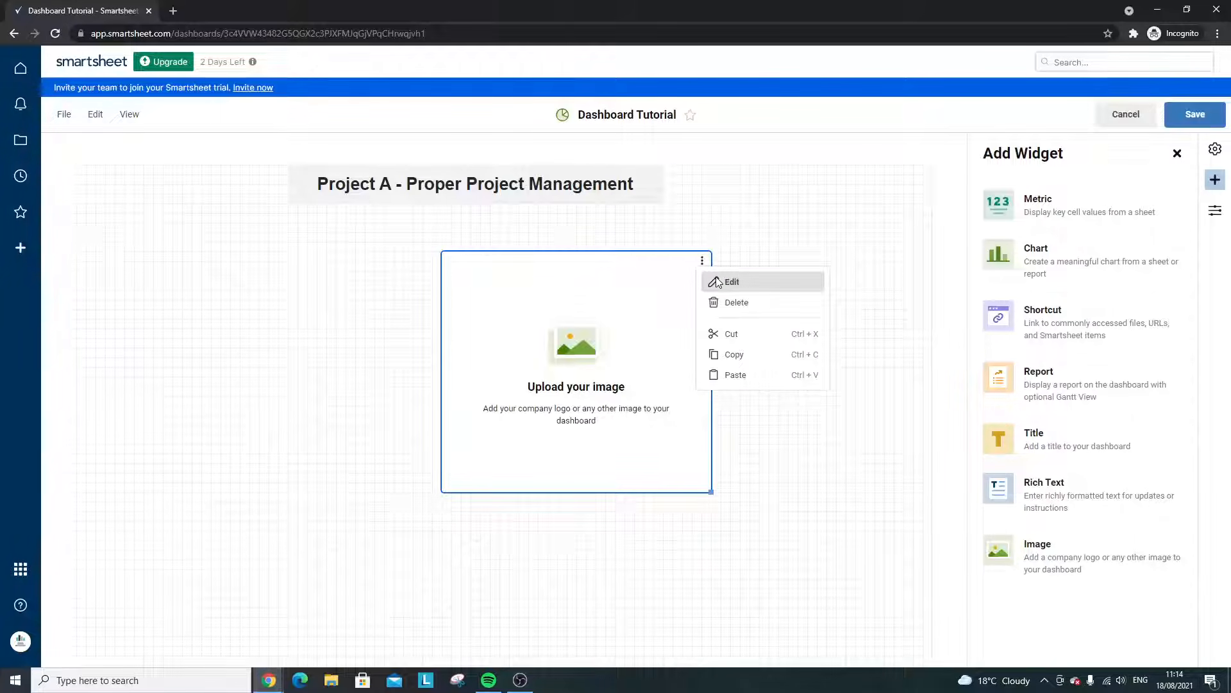
pyautogui.click(717, 283)
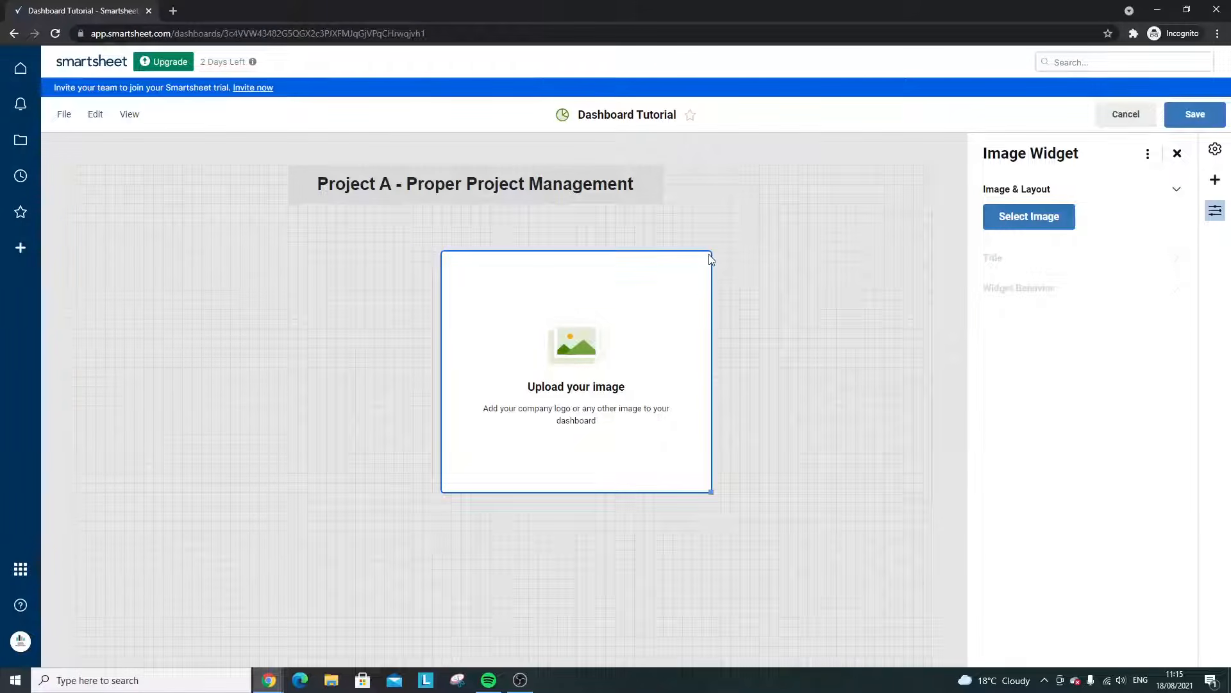
pyautogui.click(1052, 220)
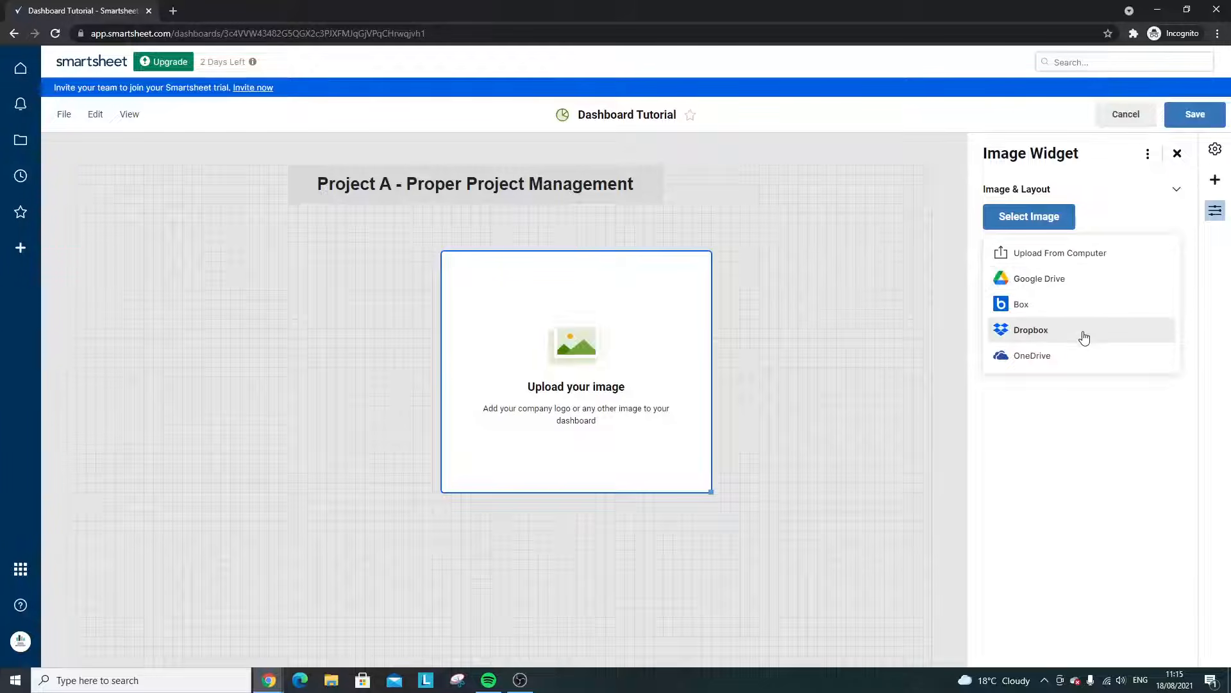
pyautogui.click(771, 314)
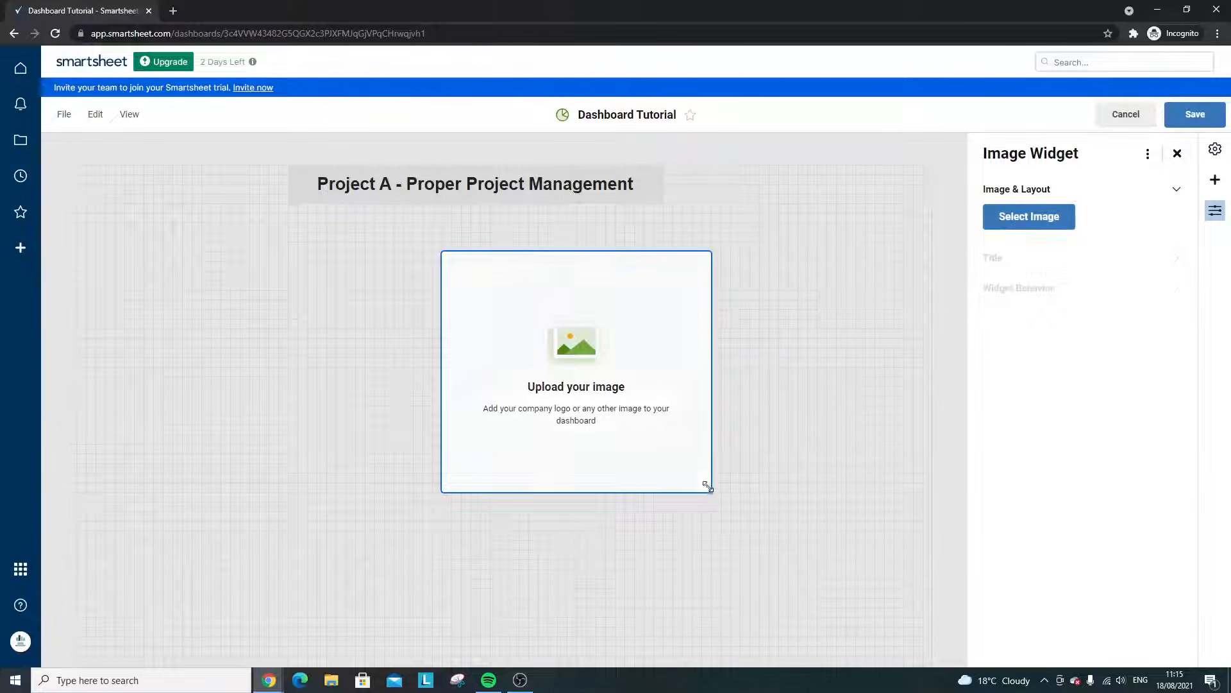
# - Shrink the image widget and move it to the grid's upper-right corner, beside the title
pyautogui.moveTo(711, 491); pyautogui.dragTo(616, 367)
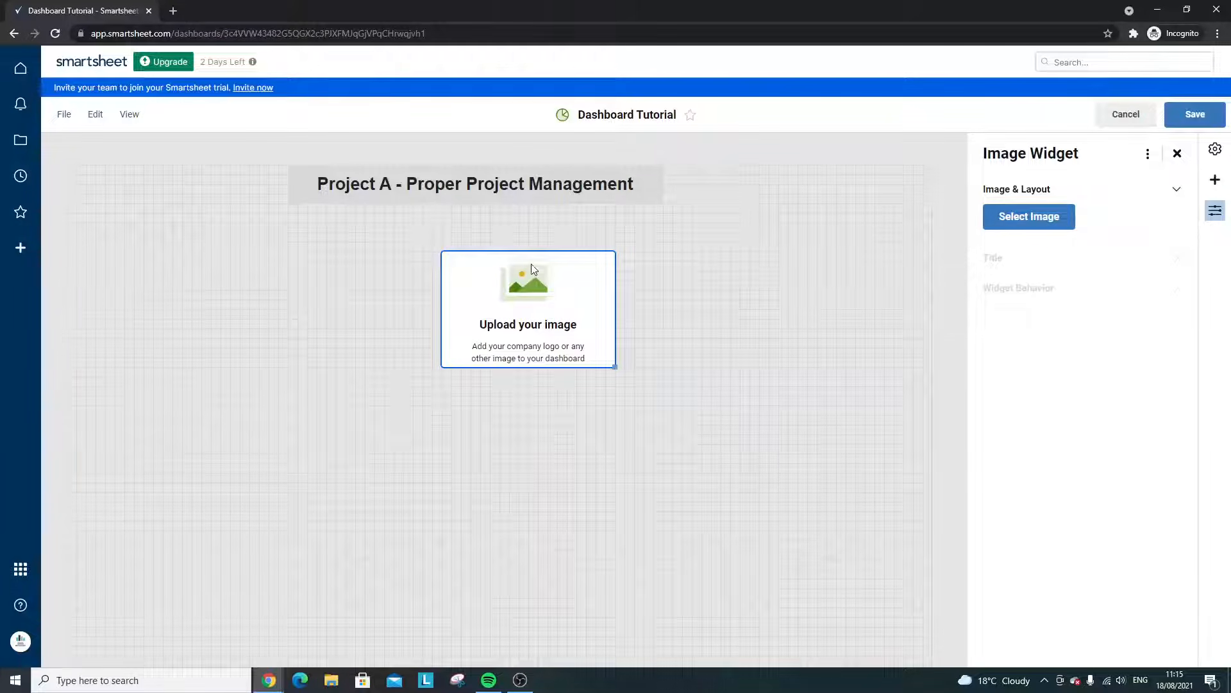
pyautogui.moveTo(482, 246); pyautogui.dragTo(840, 151)
pyautogui.moveTo(915, 277); pyautogui.dragTo(935, 309)
pyautogui.click(896, 390)
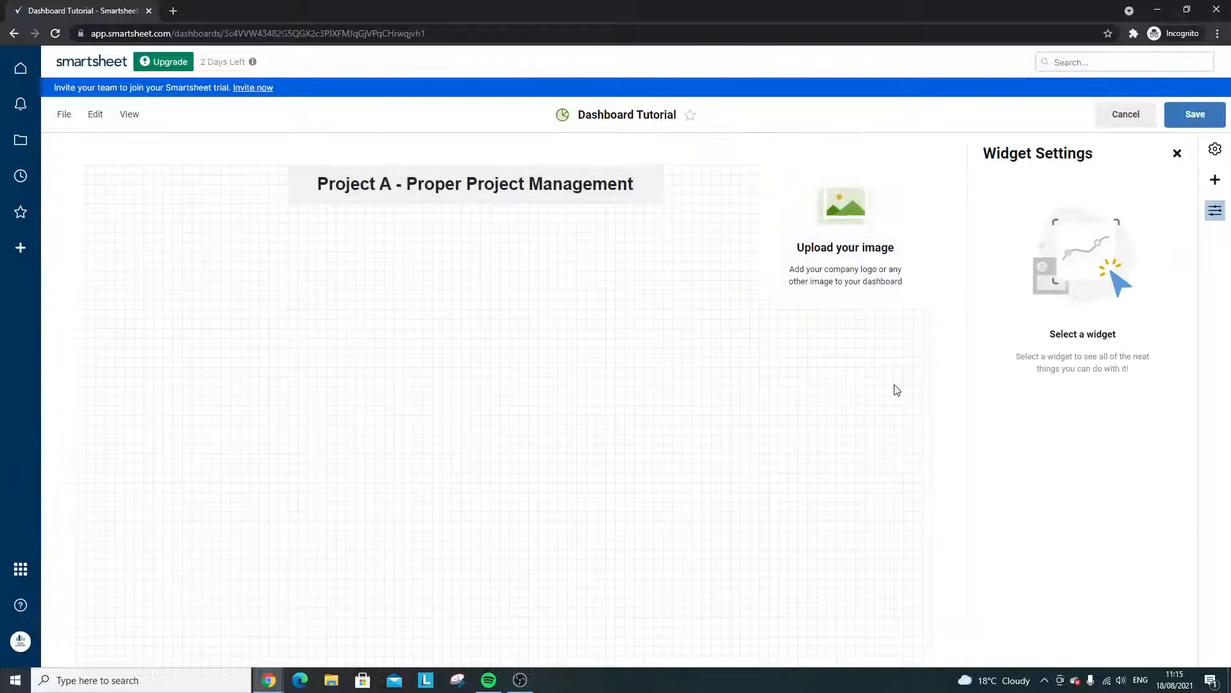
# - Try to save the dashboard, and upload the logo "proper project management (7).png" from the computer into the image widget
pyautogui.click(1177, 115)
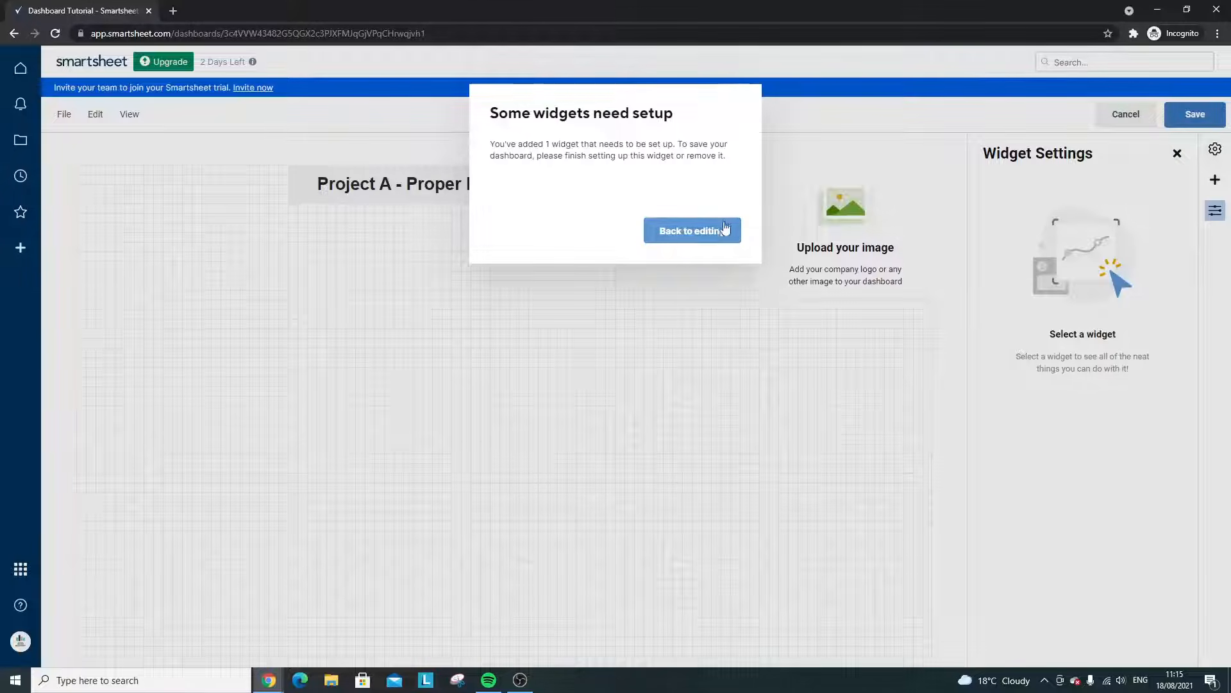
pyautogui.click(725, 230)
pyautogui.click(807, 213)
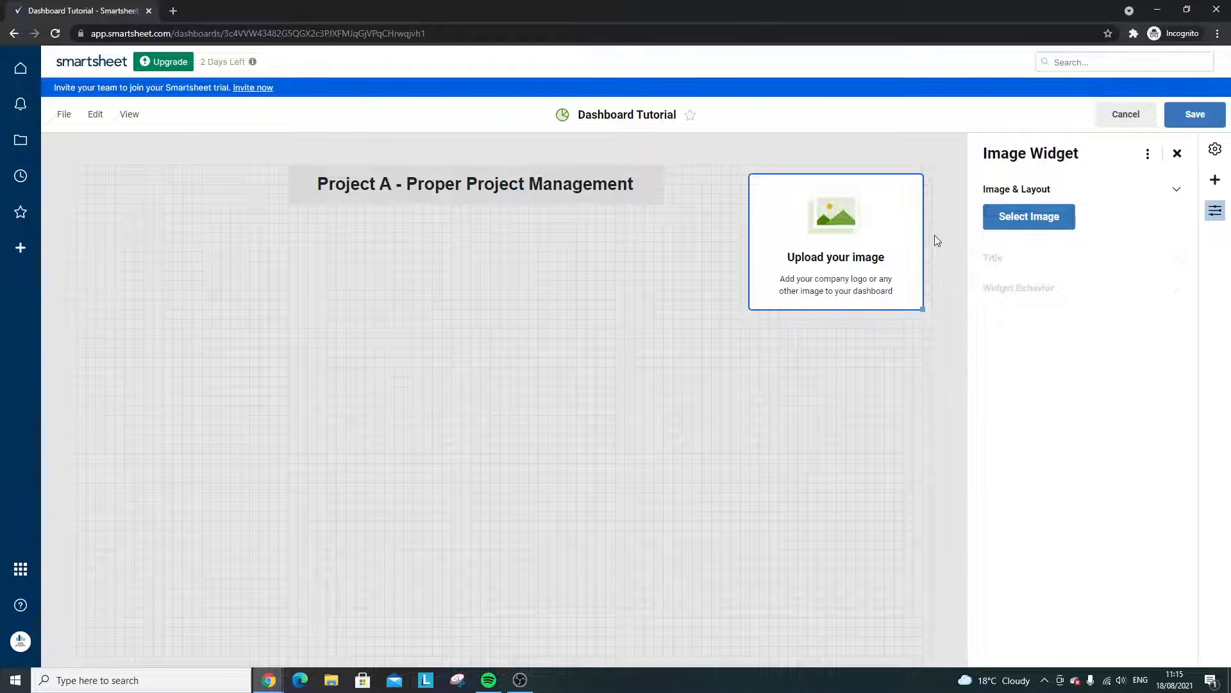
pyautogui.click(1029, 216)
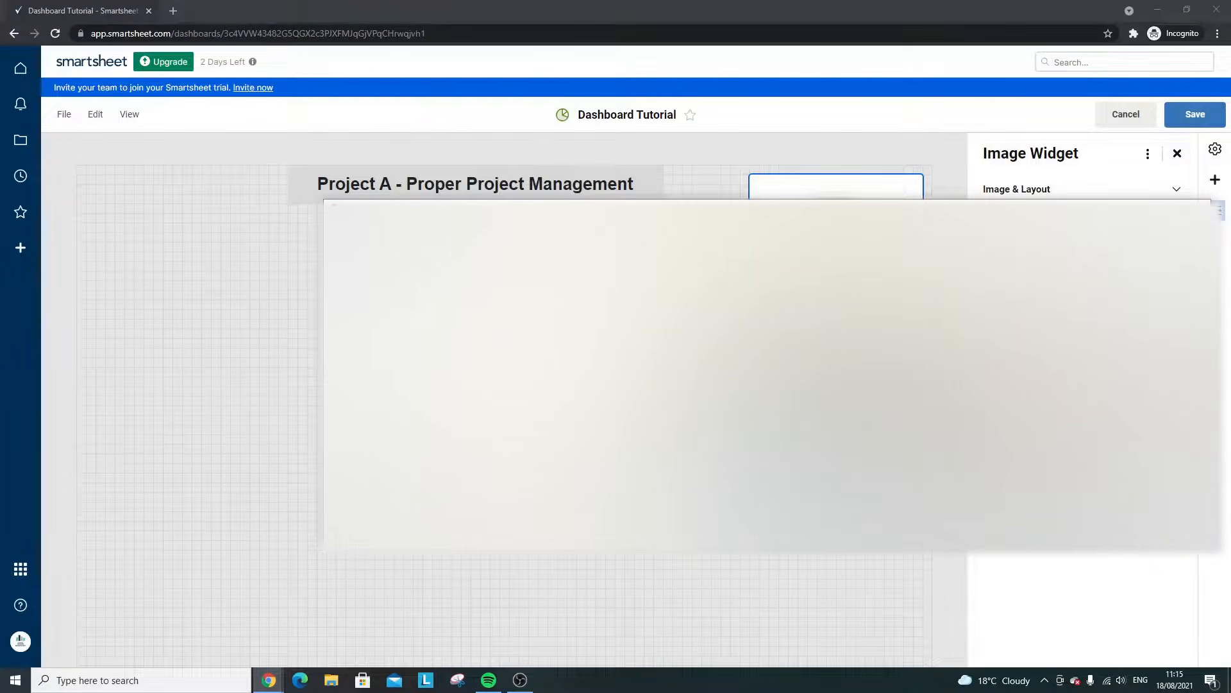
pyautogui.doubleClick(839, 258)
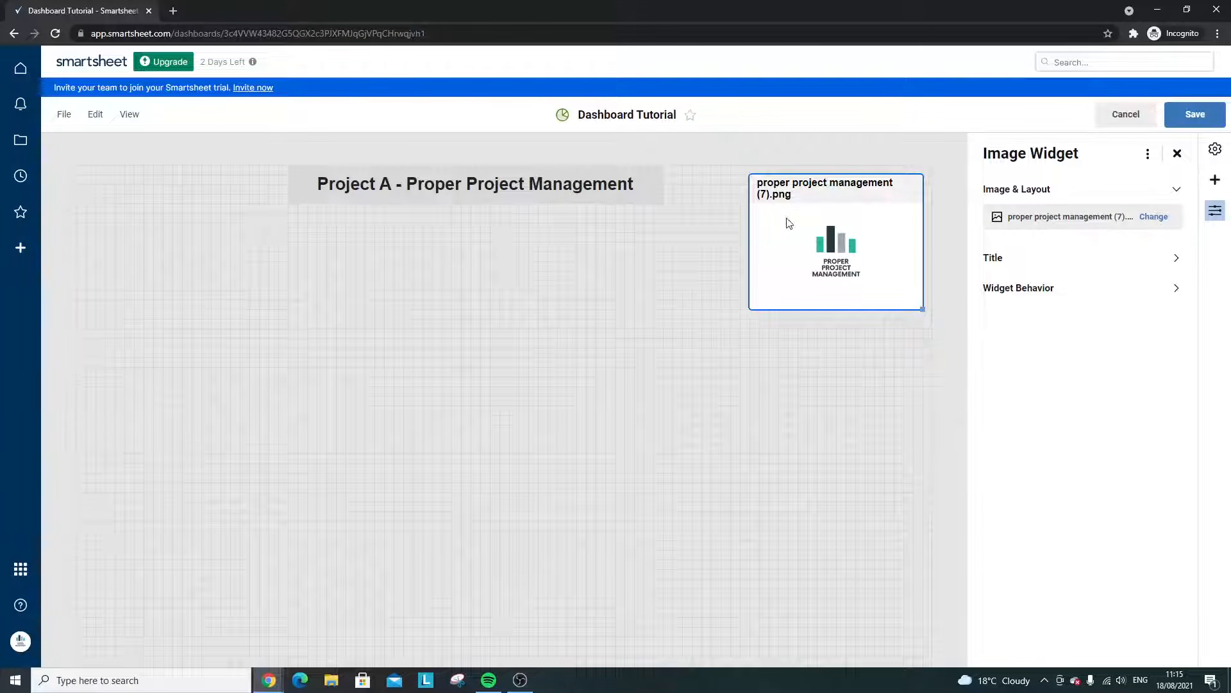
# - Retitle the image widget "Proper Project Management" and shift it slightly up and left, level with the title's upper edge
pyautogui.tripleClick(811, 189)
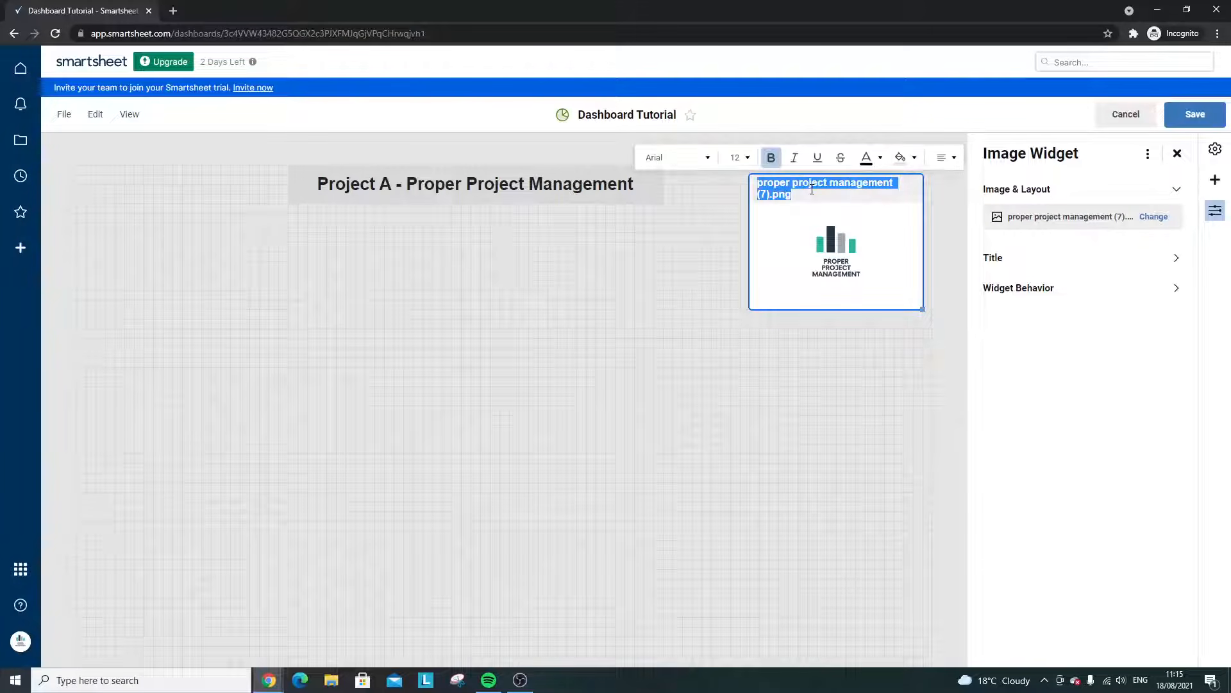
pyautogui.write('Proper Projec')
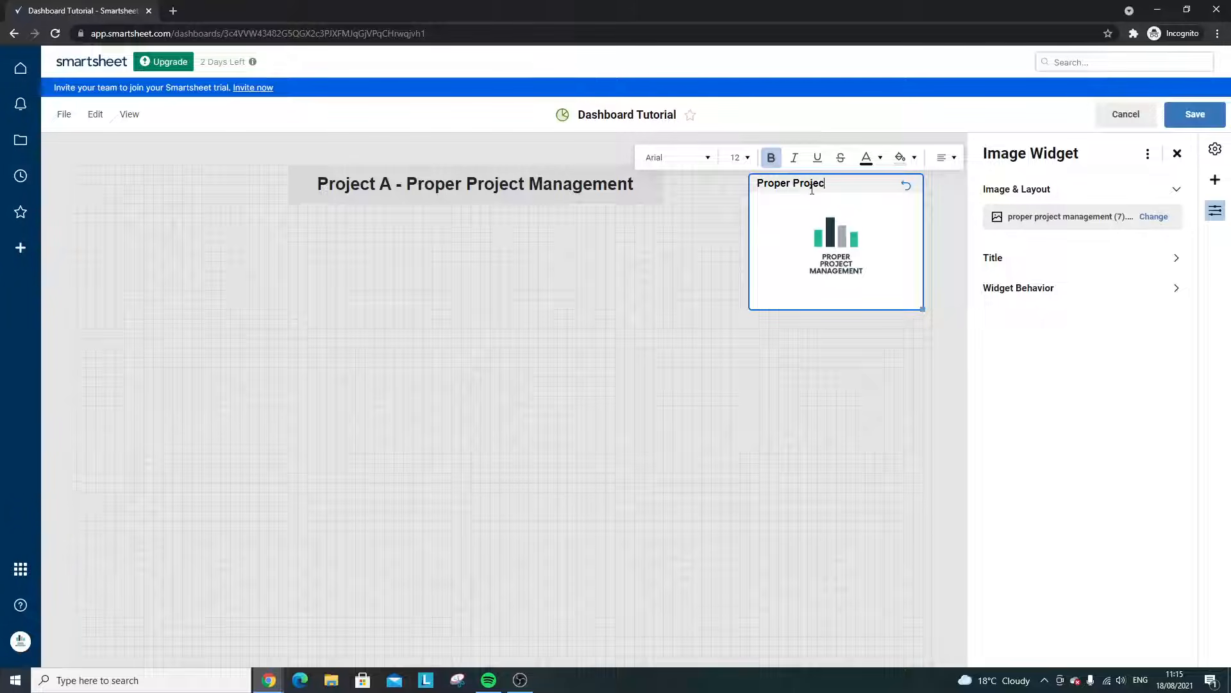
pyautogui.write('t Management')
pyautogui.moveTo(807, 189); pyautogui.dragTo(758, 173)
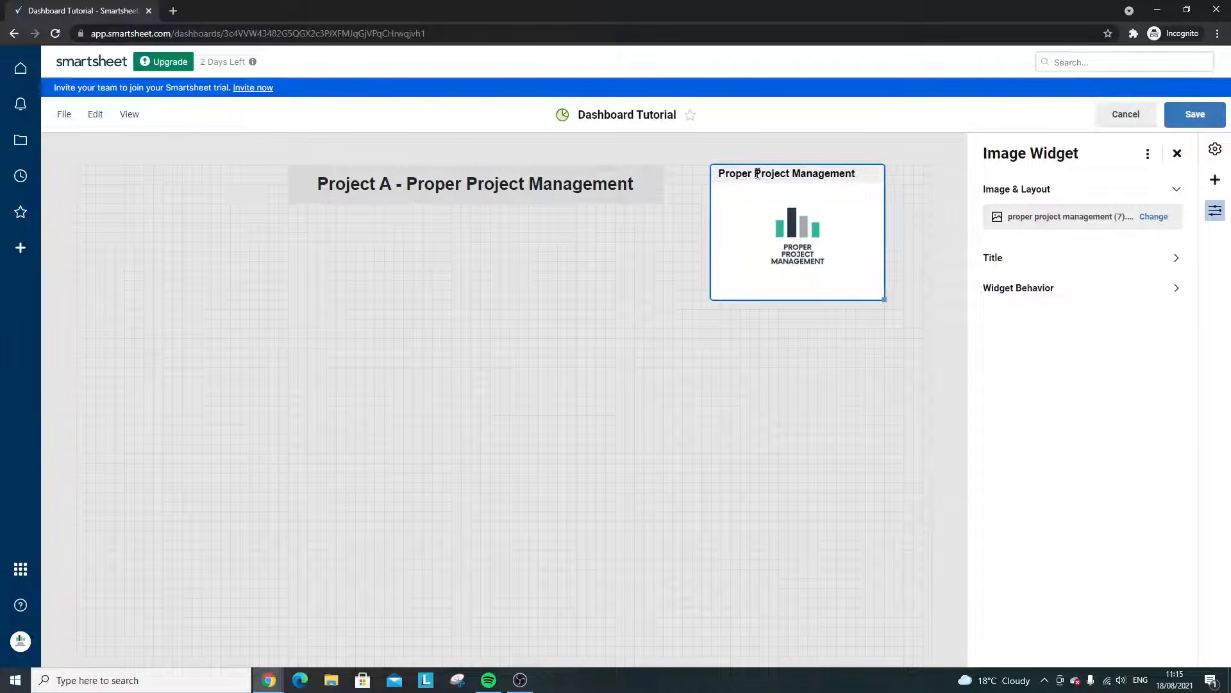
# - Examine the image widget's title and behavior settings, hiding its title and showing it again
pyautogui.click(999, 257)
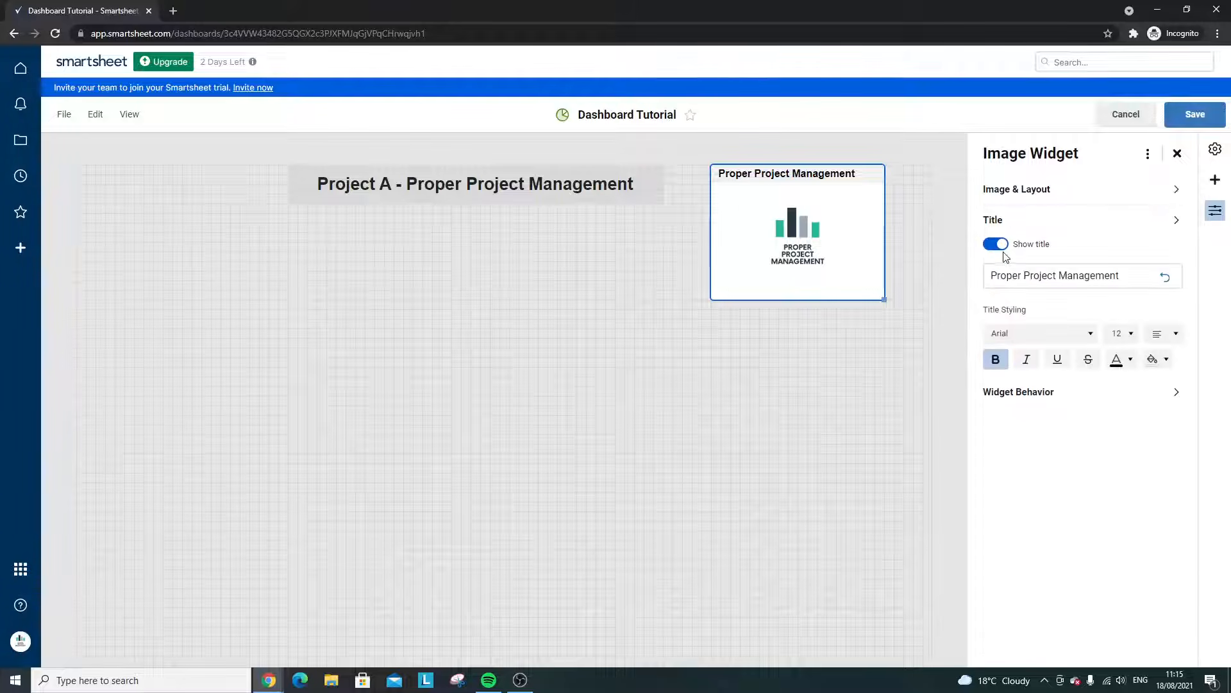
pyautogui.click(1008, 219)
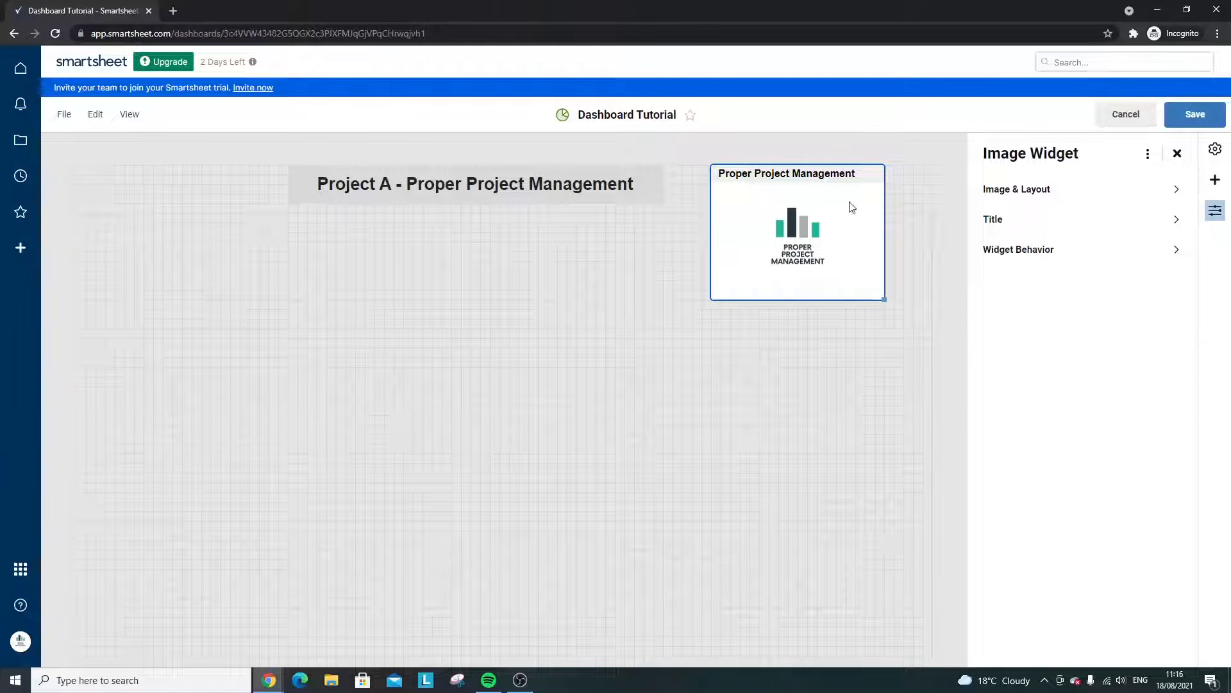
pyautogui.click(999, 220)
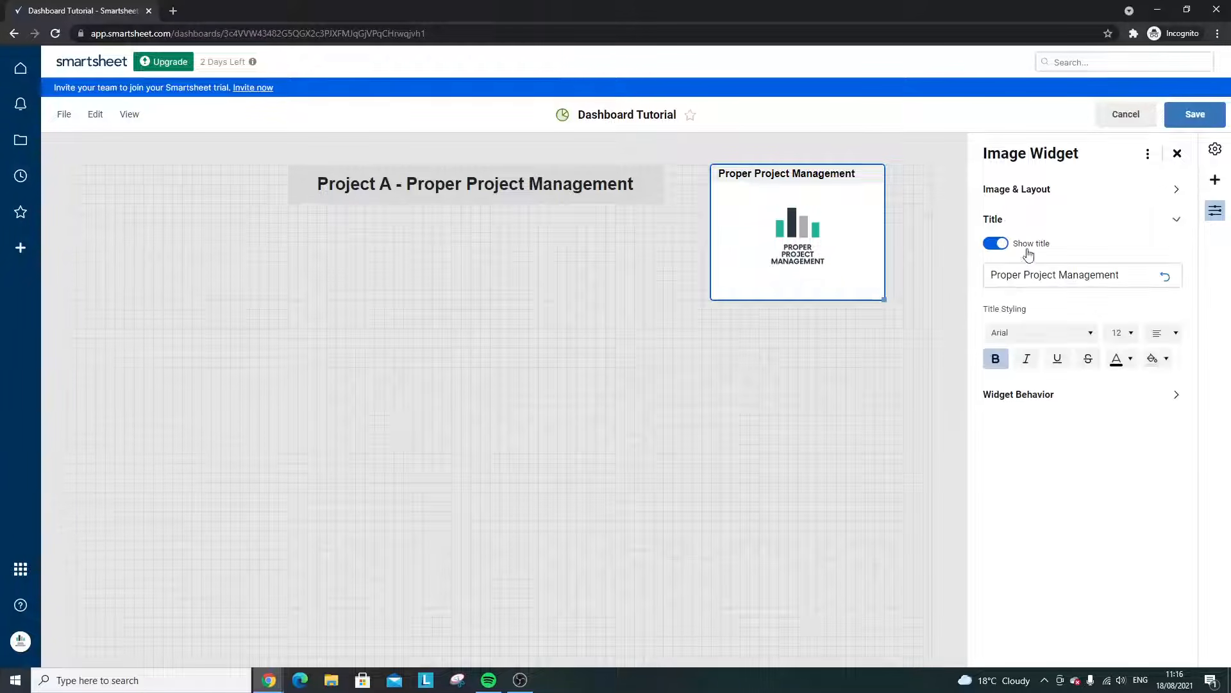
pyautogui.click(1002, 250)
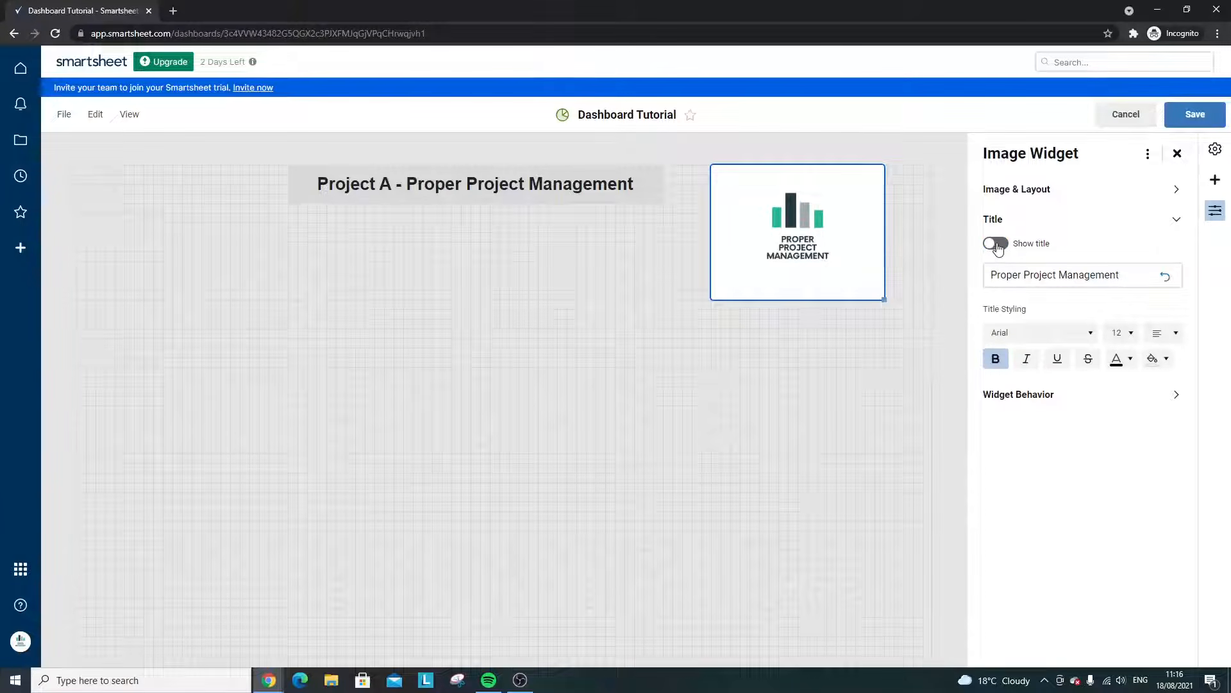
pyautogui.click(997, 247)
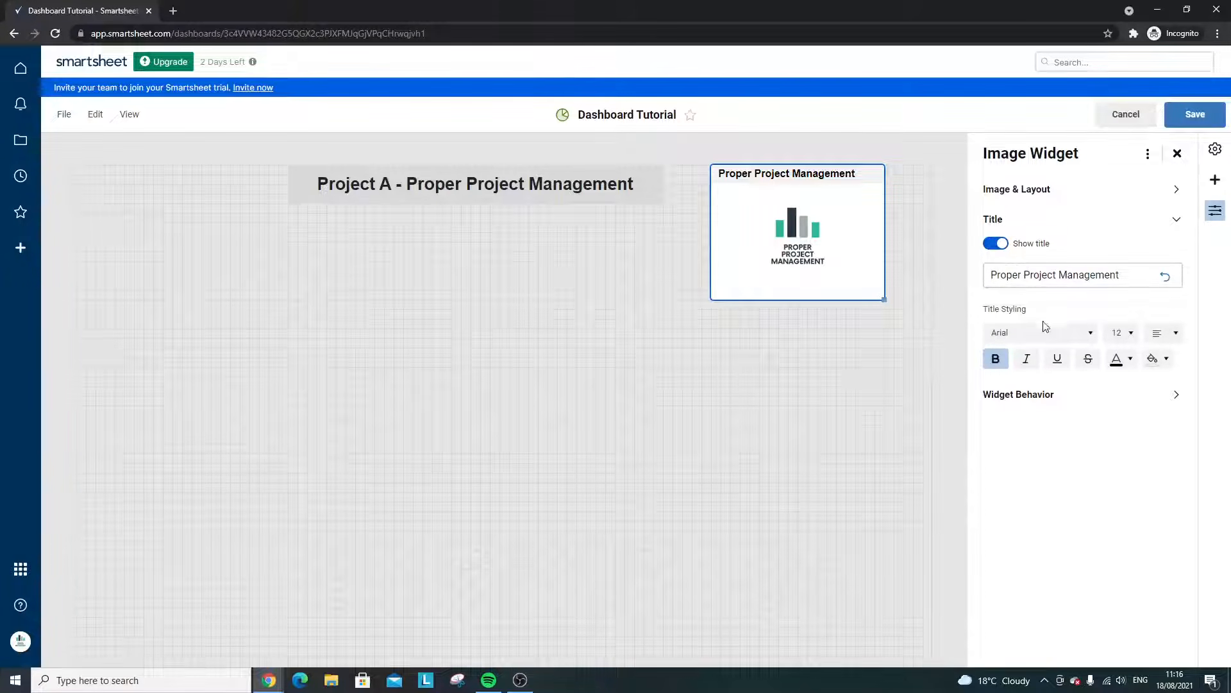
pyautogui.click(1064, 393)
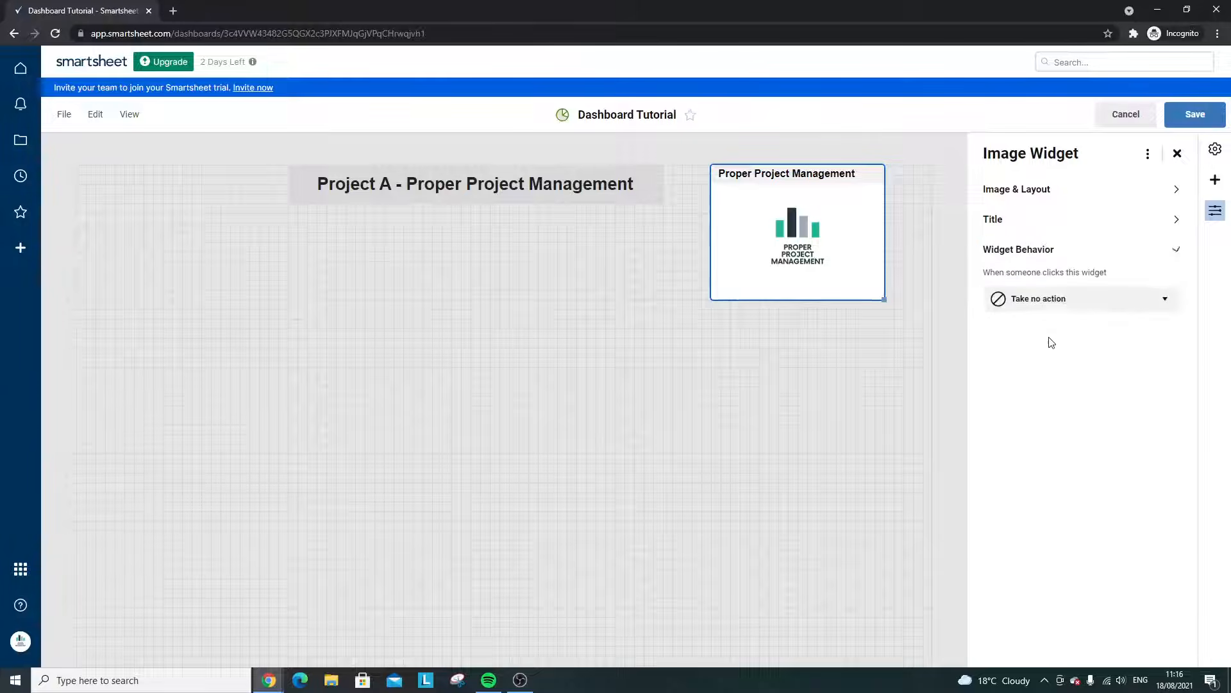
pyautogui.click(1040, 251)
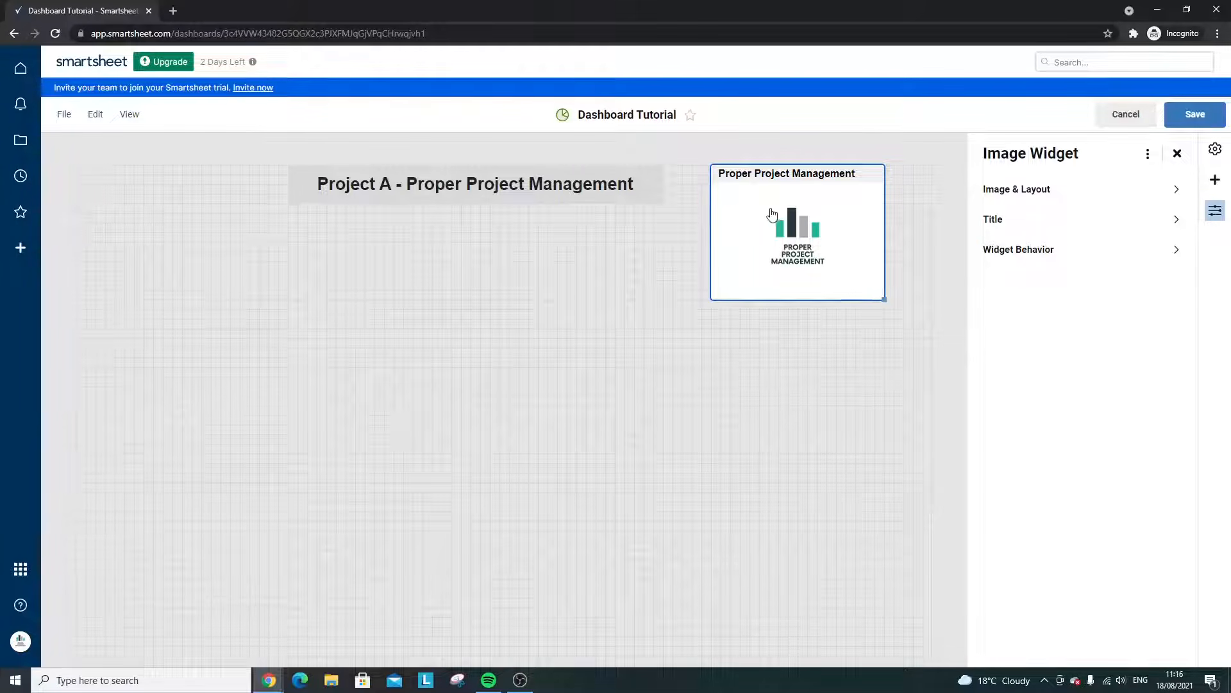
# - Reselect the image widget and nudge it slightly to the right along the grid's upper edge
pyautogui.click(656, 286)
pyautogui.click(795, 236)
pyautogui.moveTo(795, 235); pyautogui.dragTo(801, 238)
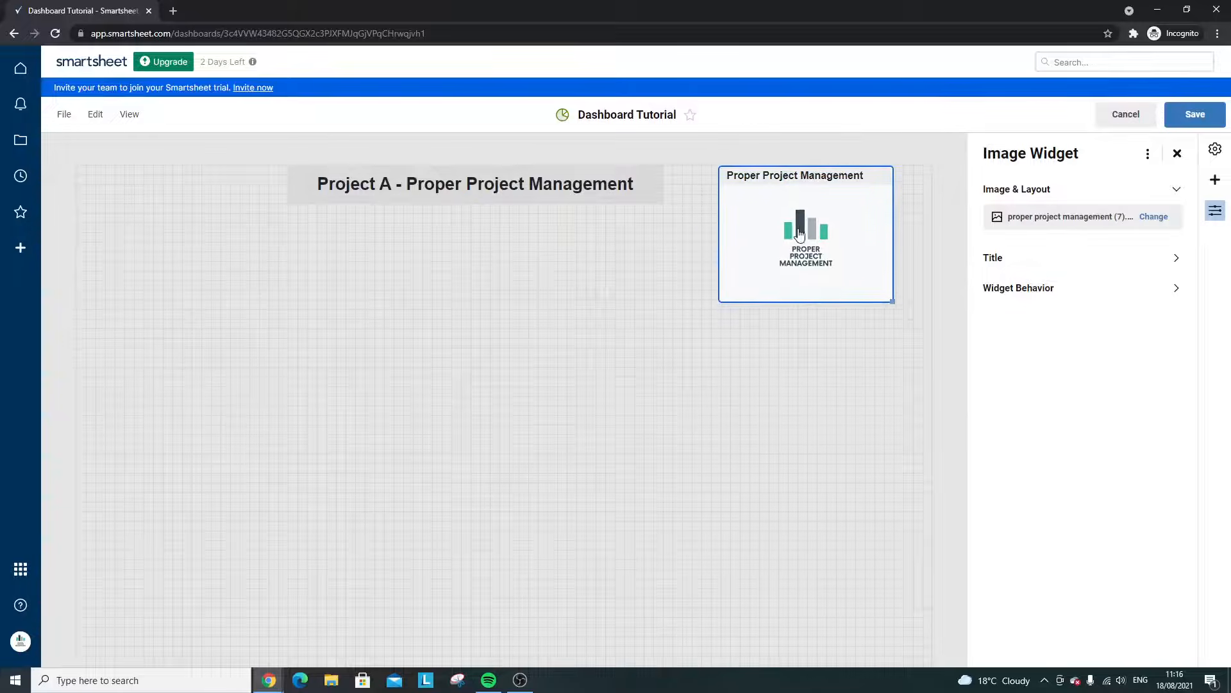
pyautogui.click(695, 254)
pyautogui.click(792, 226)
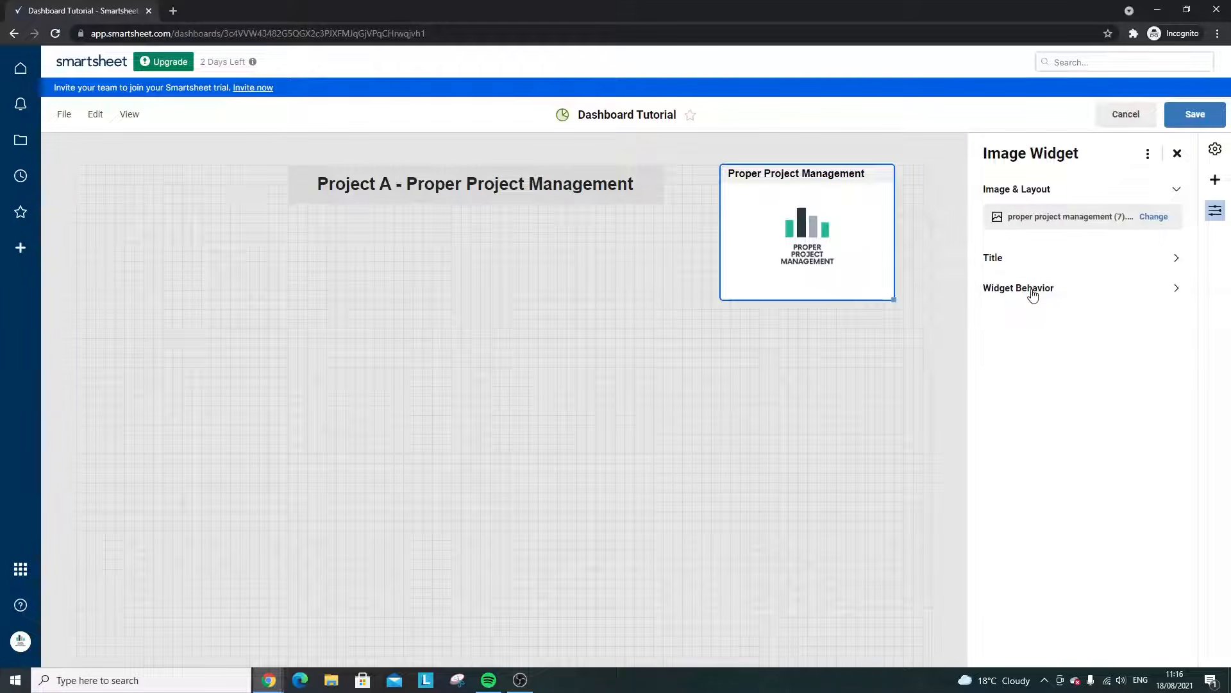
# - Examine which actions the image widget can take when someone clicks it, and close its settings
pyautogui.click(1029, 288)
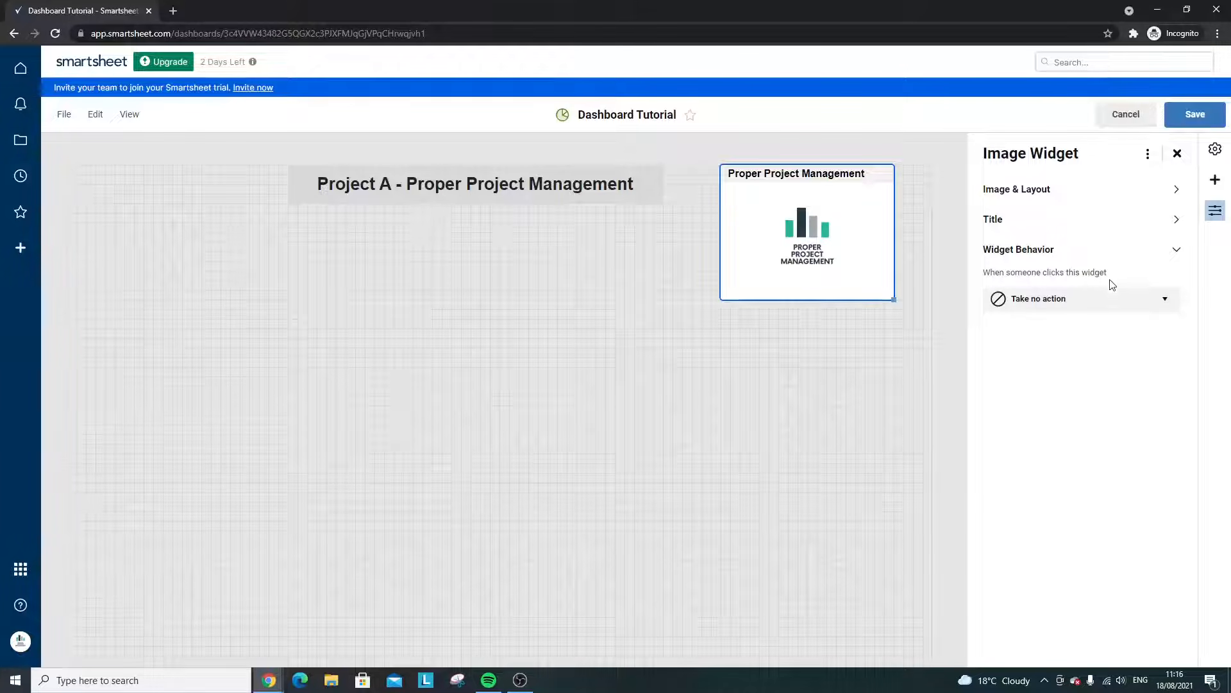
pyautogui.click(1114, 298)
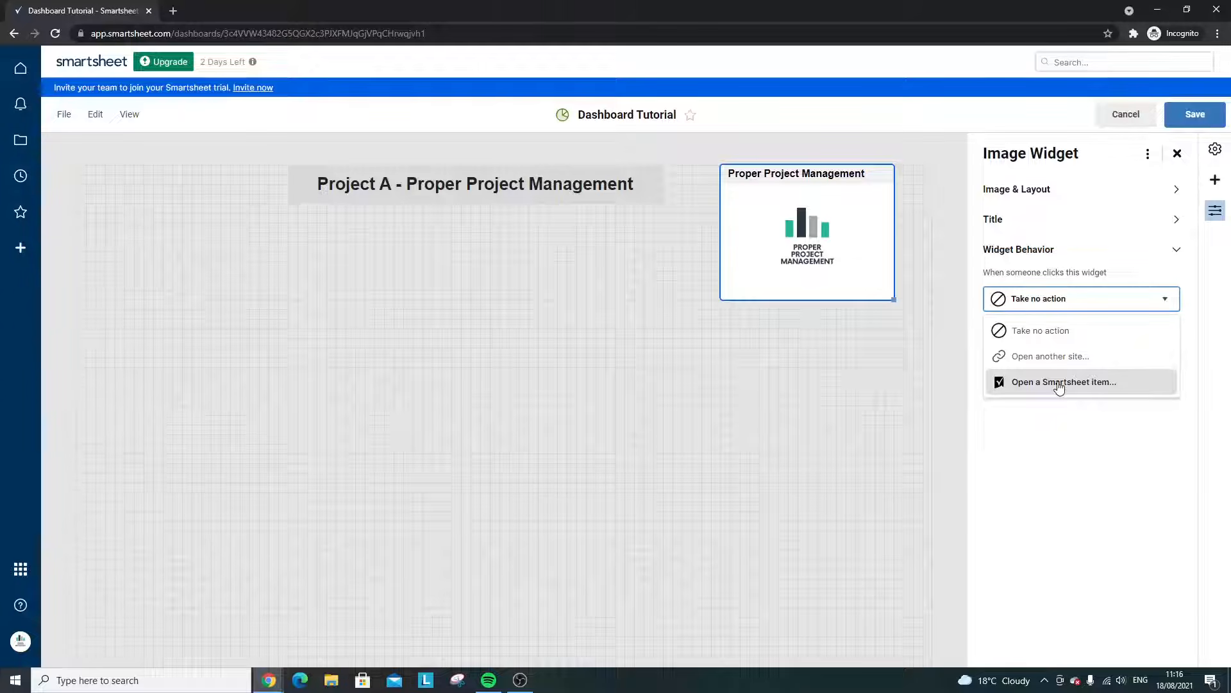
pyautogui.click(823, 380)
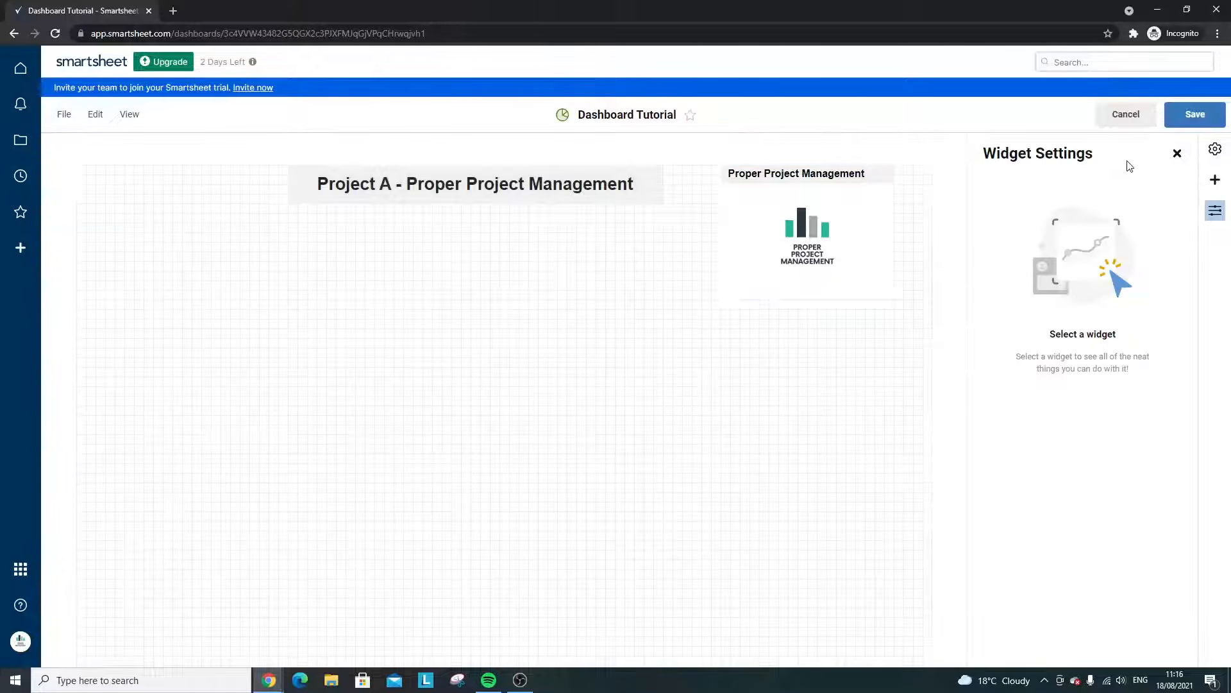
pyautogui.click(1178, 154)
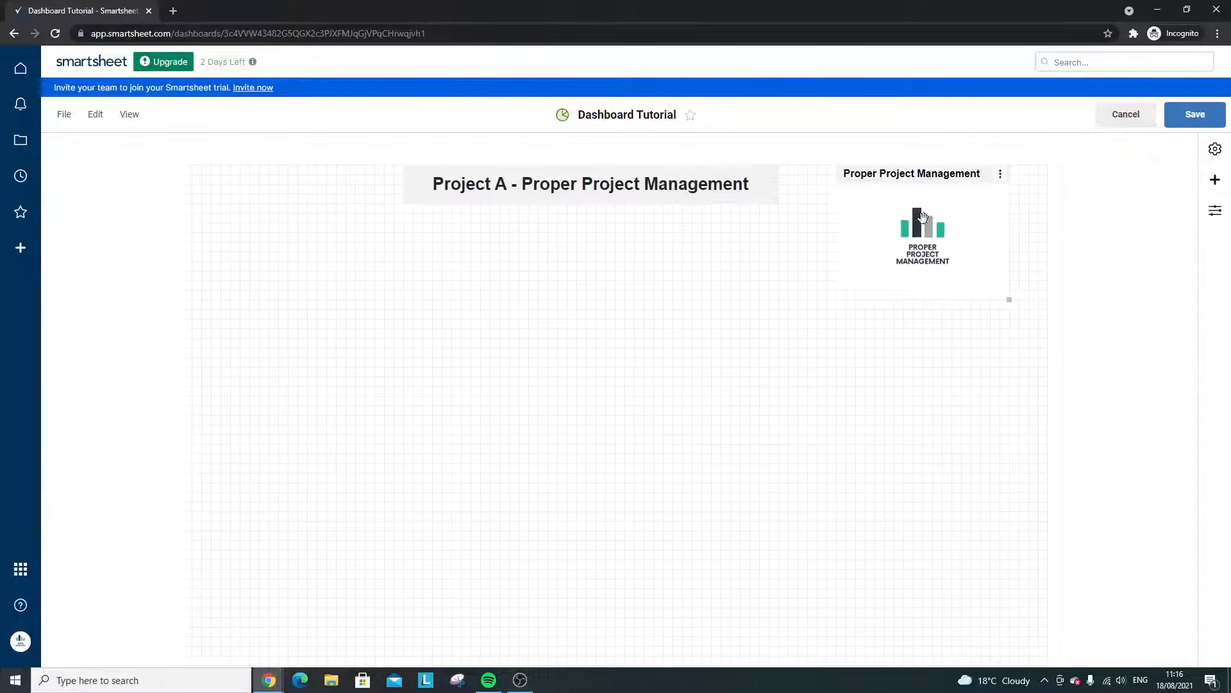
# - Reopen the image widget's settings and review its image and layout, title and behavior sections
pyautogui.click(1001, 174)
pyautogui.click(1012, 192)
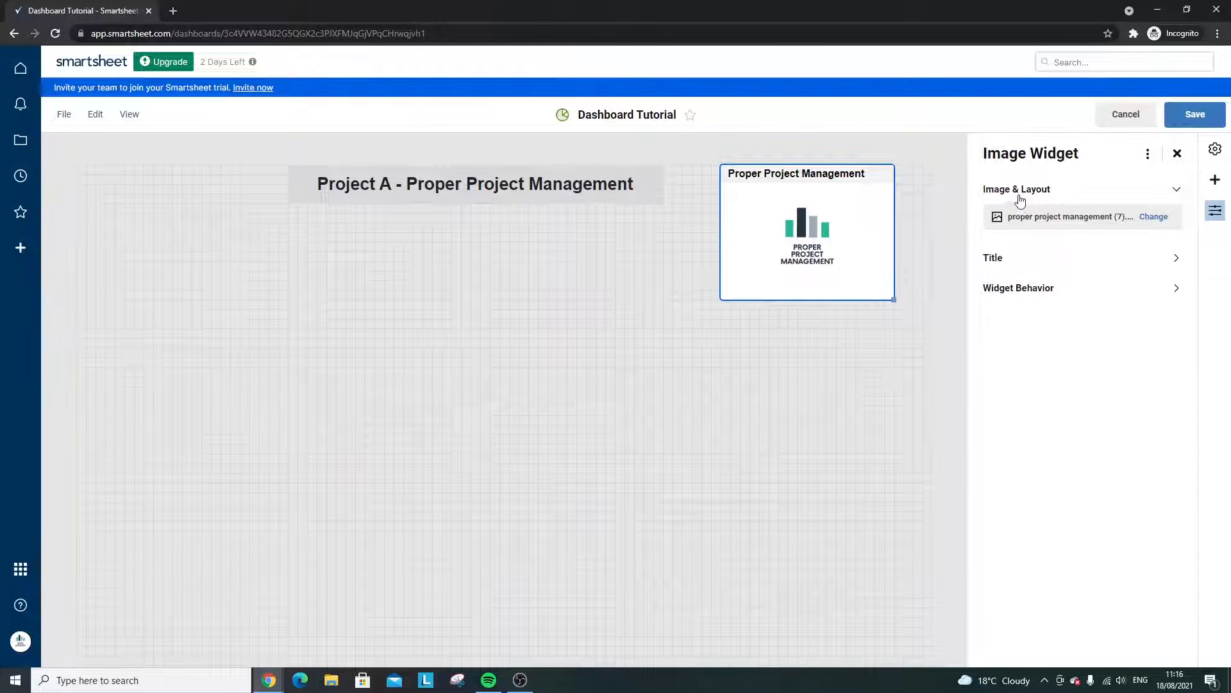
pyautogui.click(1031, 191)
pyautogui.click(1019, 222)
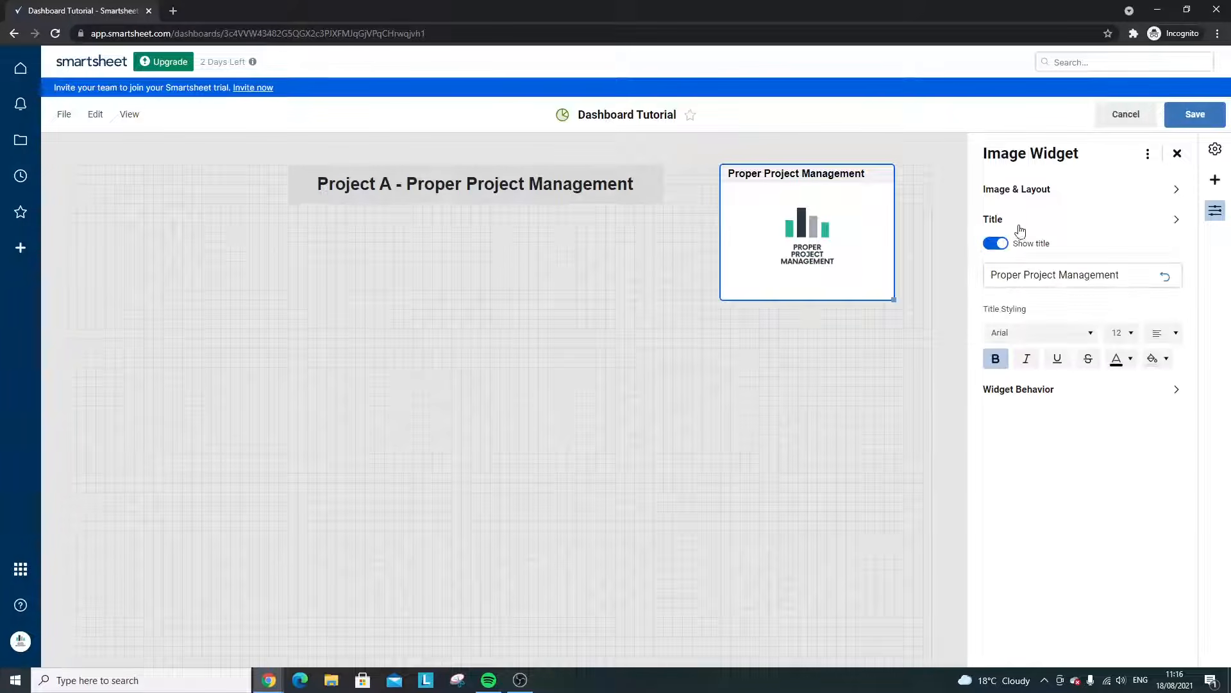
pyautogui.click(1018, 223)
pyautogui.click(1025, 256)
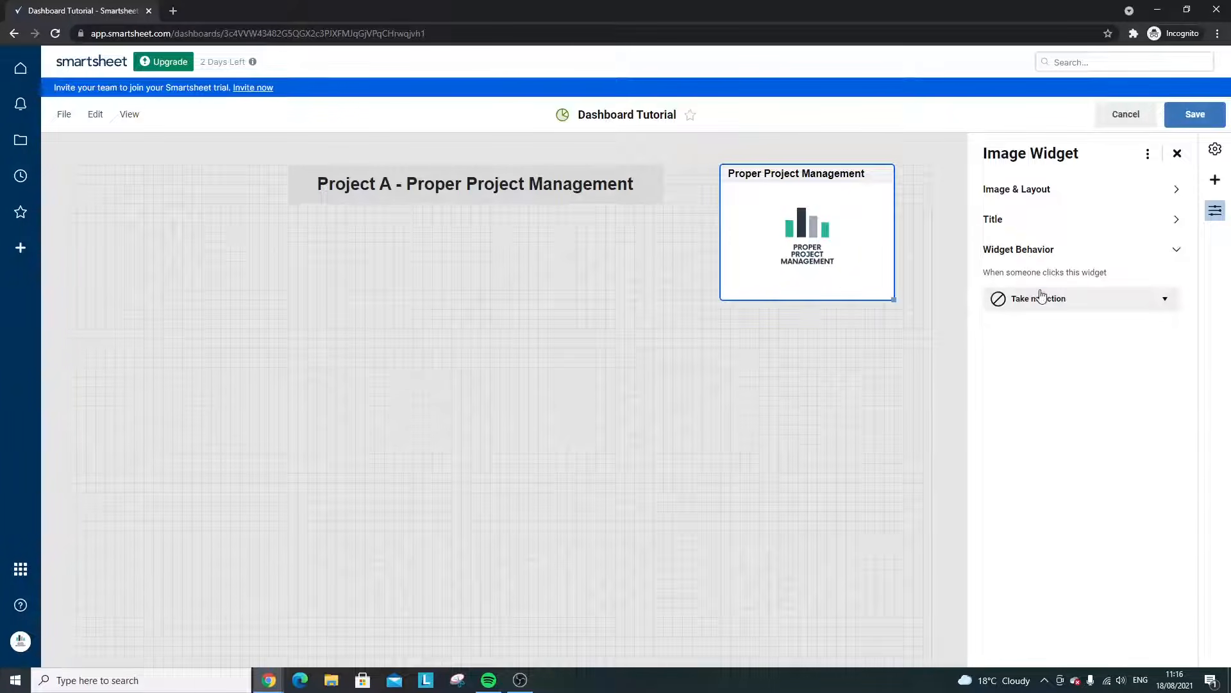
pyautogui.click(1024, 298)
pyautogui.click(1022, 249)
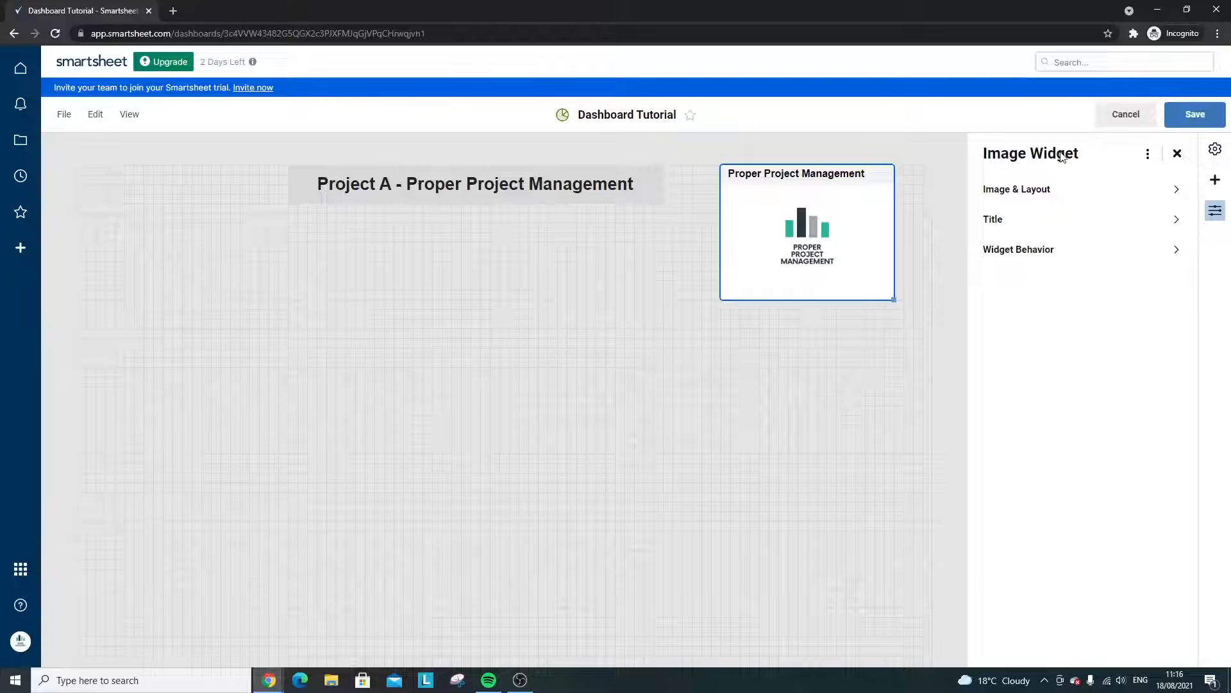
pyautogui.click(1177, 153)
# - Shift the image widget slightly left, enlarge it to reach the grid's right edge, and select the title widget
pyautogui.moveTo(830, 214); pyautogui.dragTo(863, 214)
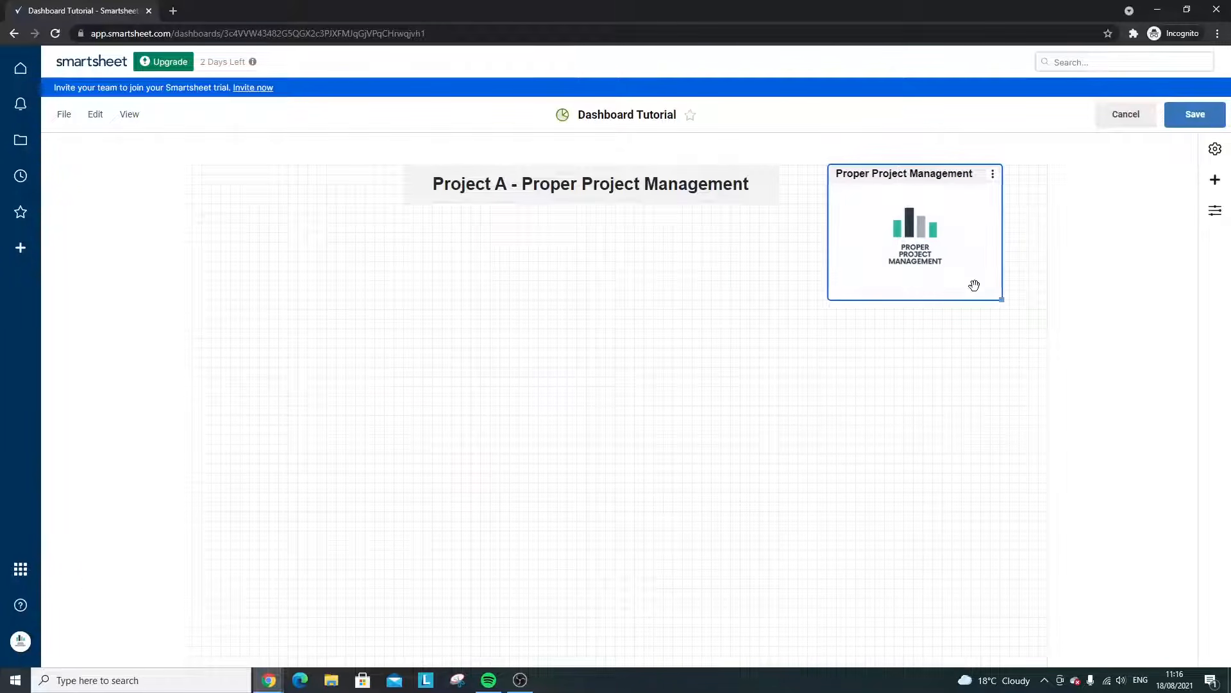
pyautogui.moveTo(1000, 301); pyautogui.dragTo(1044, 345)
pyautogui.click(682, 182)
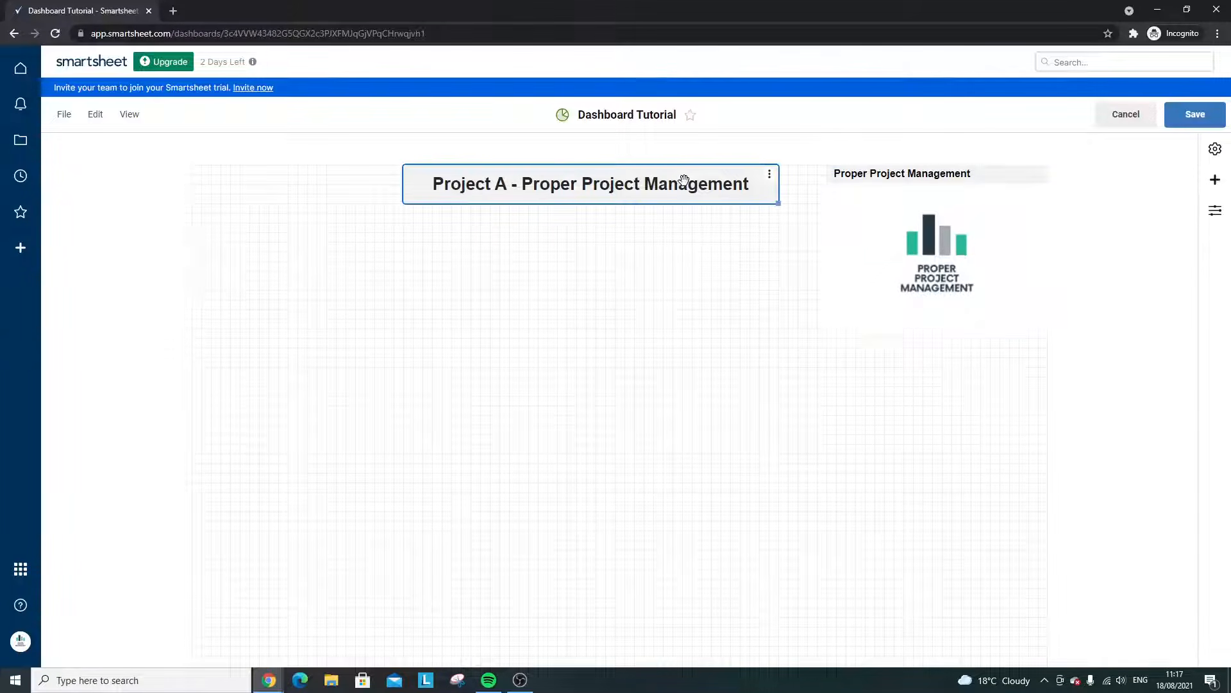
# - Check the title widget's settings and its inline text formatting options, and close the settings
pyautogui.click(769, 174)
pyautogui.click(795, 195)
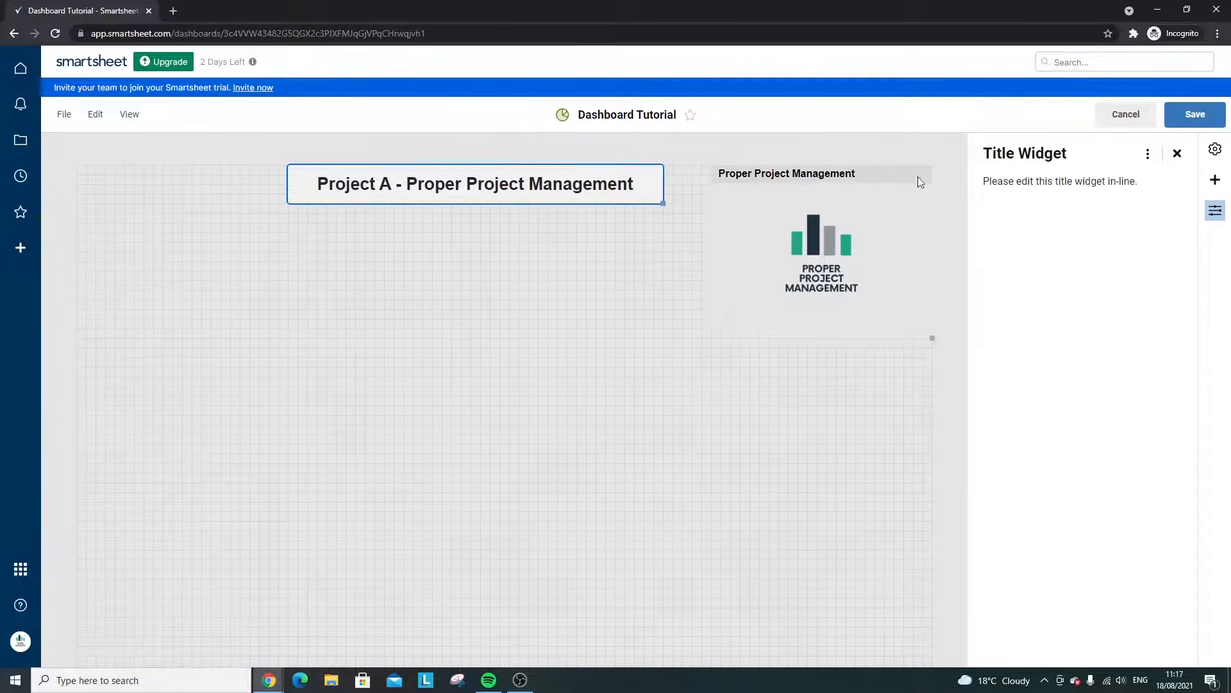
pyautogui.click(1178, 153)
pyautogui.click(588, 182)
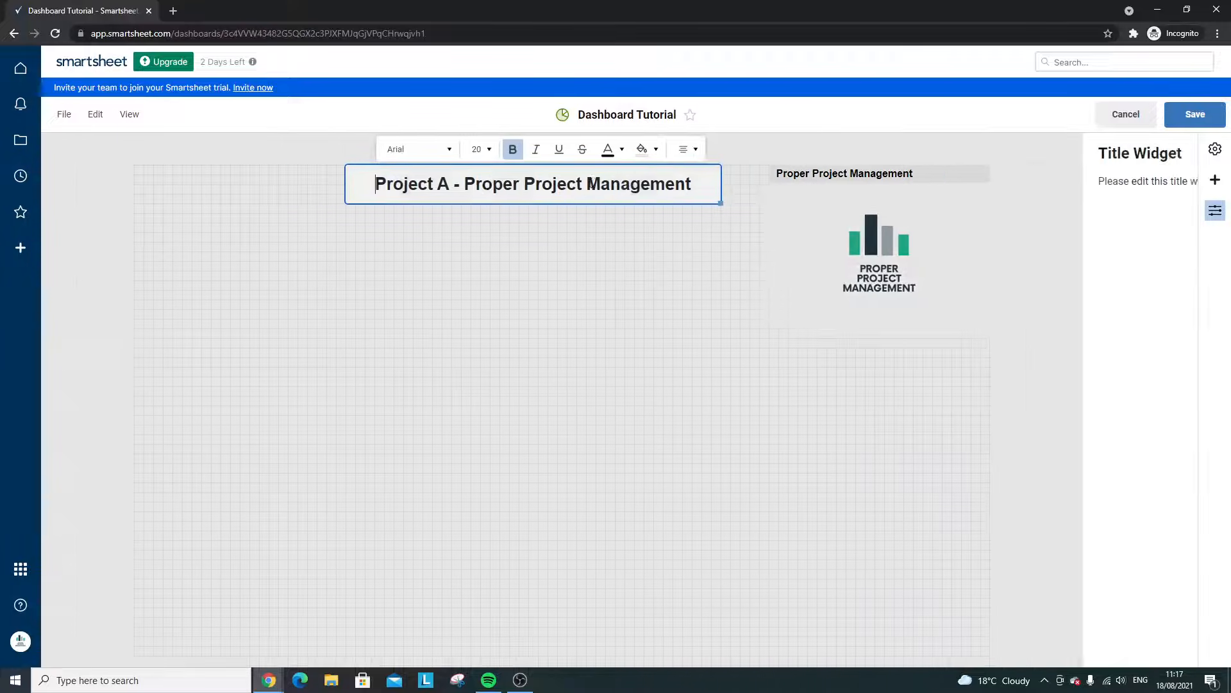
pyautogui.click(1176, 153)
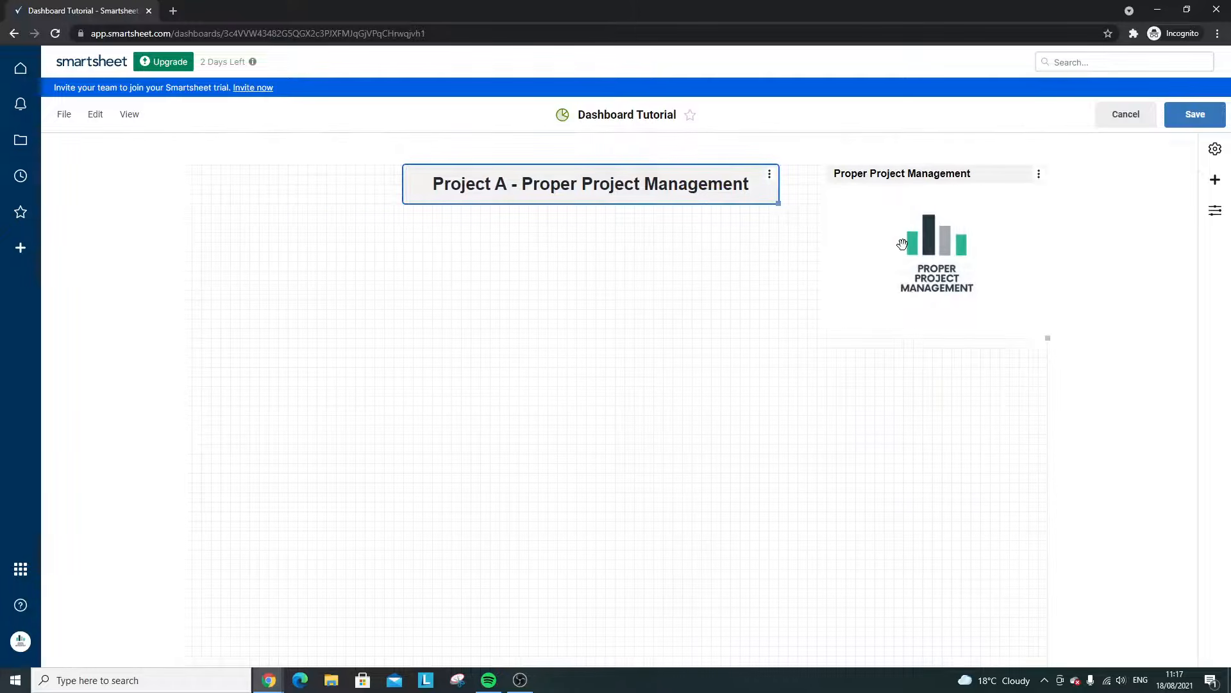
# - Add a rich text widget below the project title, reshape it into a wide, short strip and title it "Dashboard Description"
pyautogui.click(1215, 181)
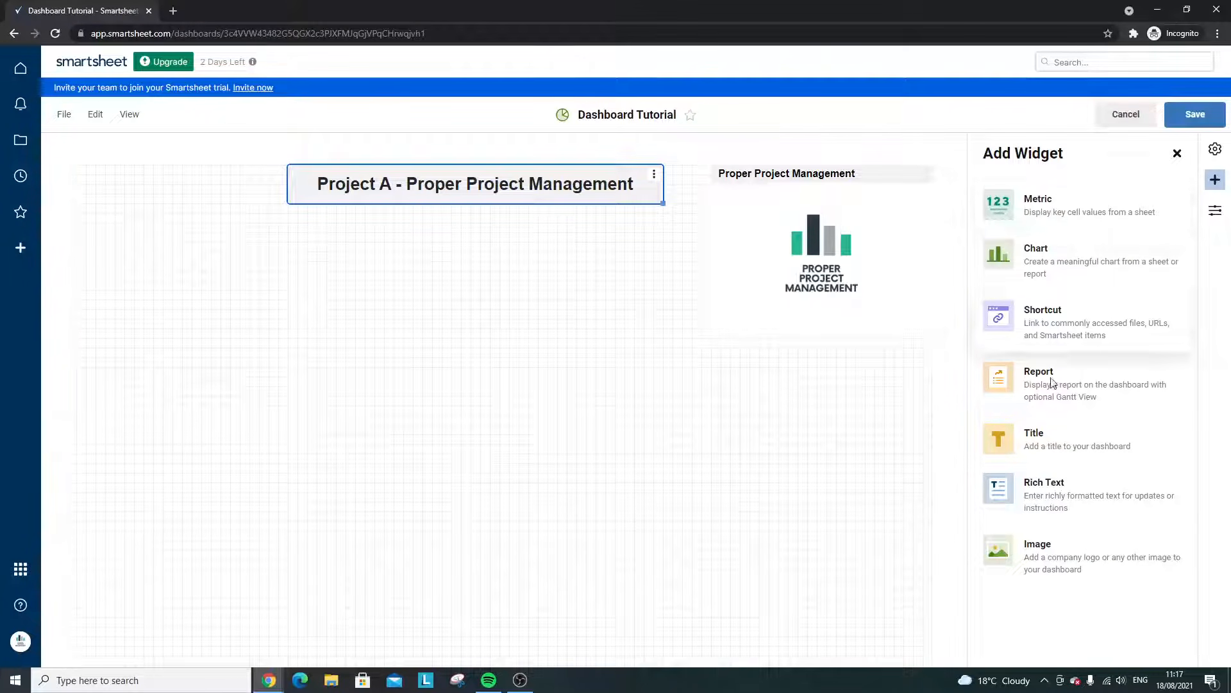
pyautogui.click(1066, 487)
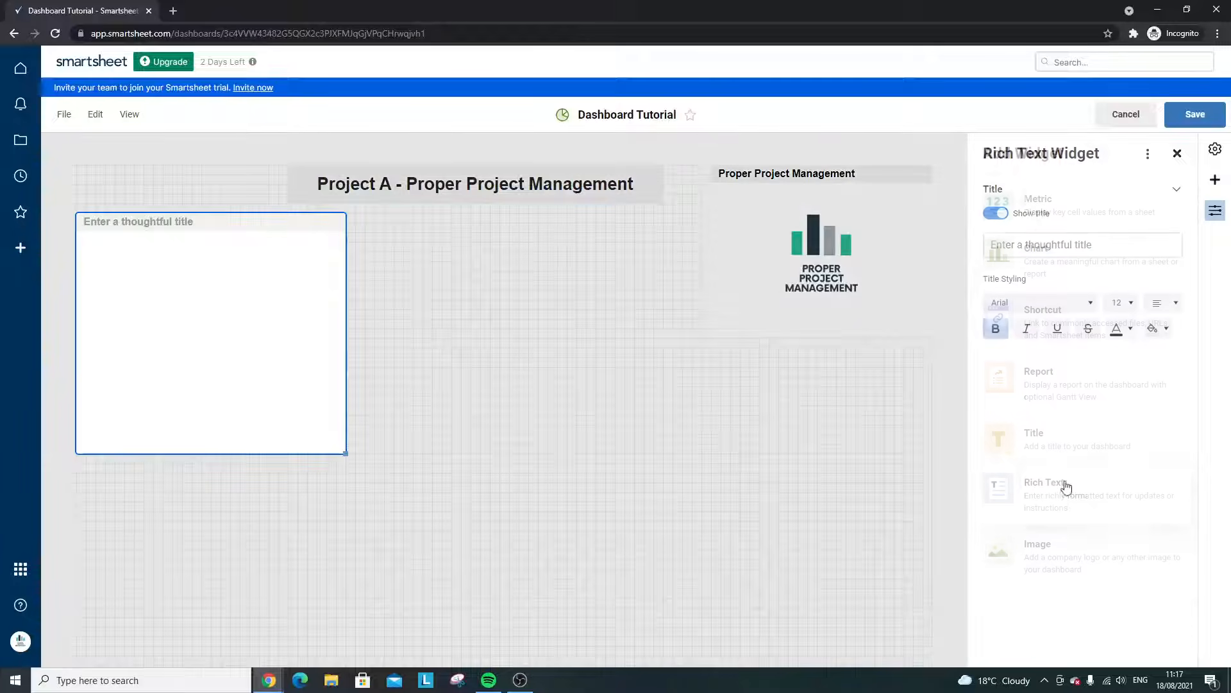
pyautogui.moveTo(347, 453); pyautogui.dragTo(549, 252)
pyautogui.click(208, 224)
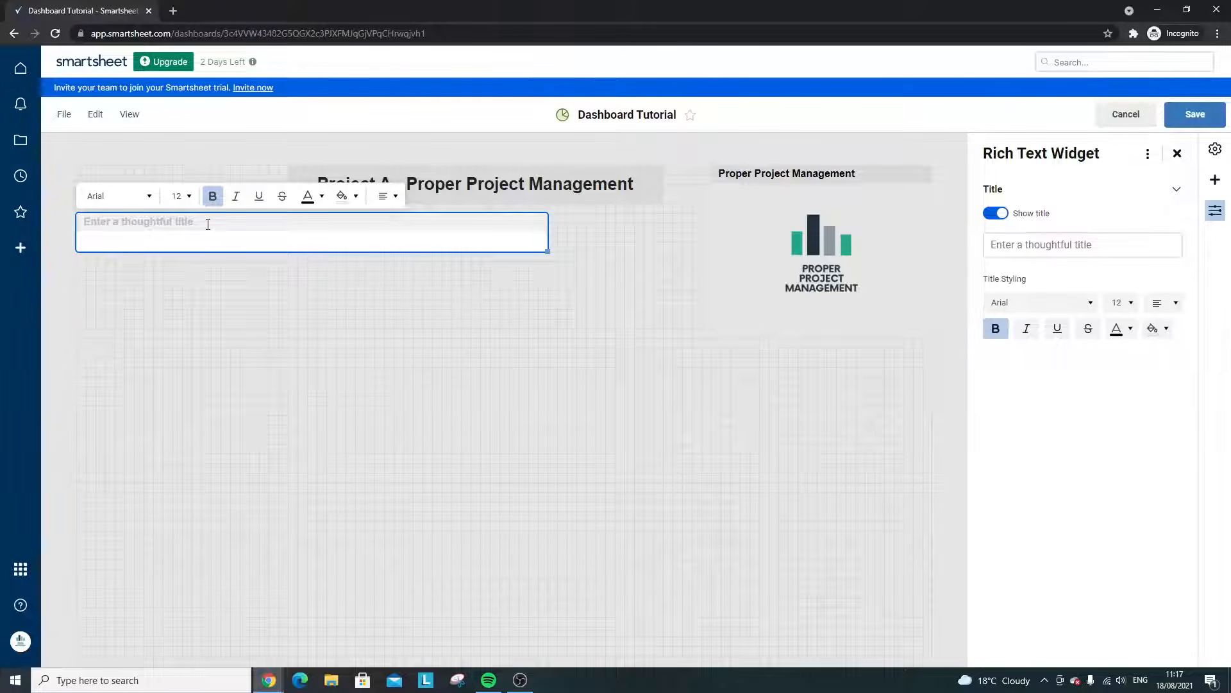
pyautogui.write('Dashboard')
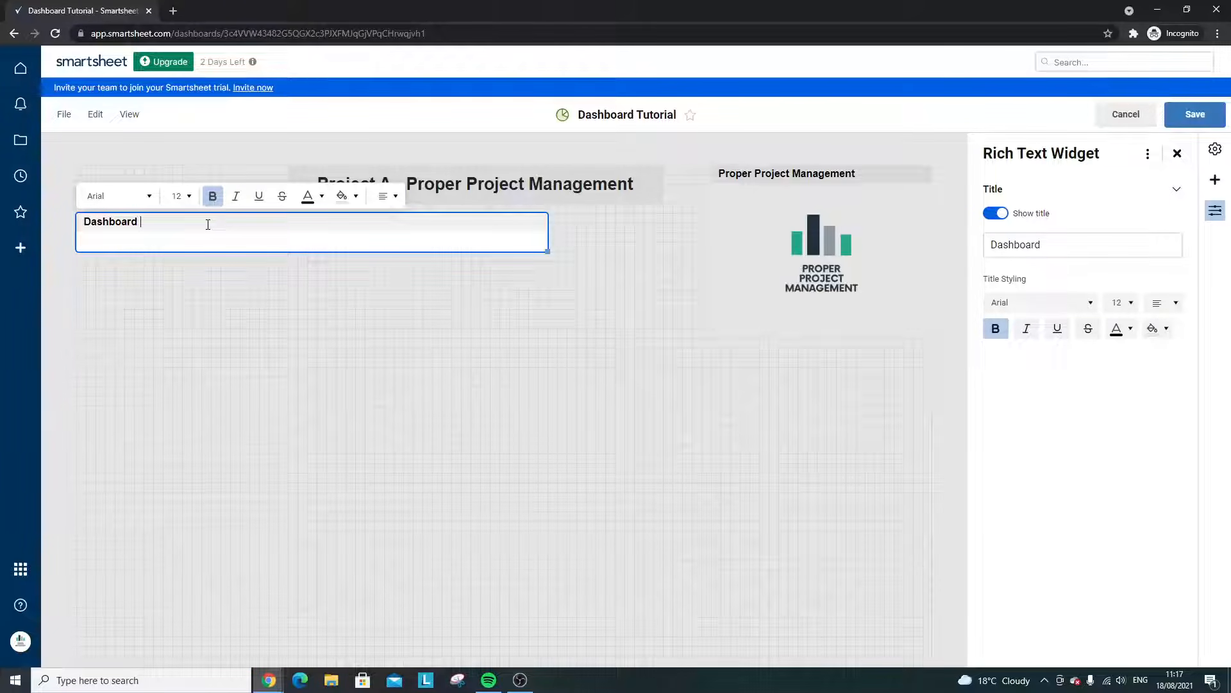
pyautogui.write(' Description')
# - Enter "This is a dashboard for the Project A - Proper Project Management demo on YouTube" as the rich text body, copying the project title
pyautogui.click(202, 238)
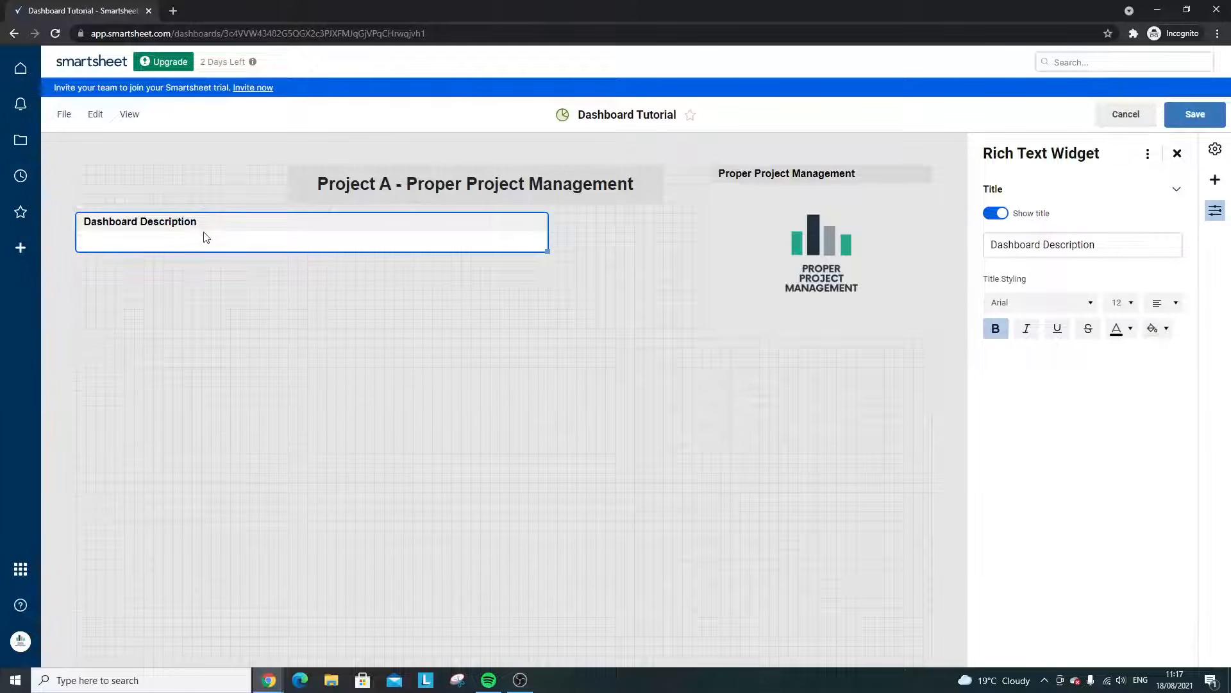
pyautogui.write('This is a ')
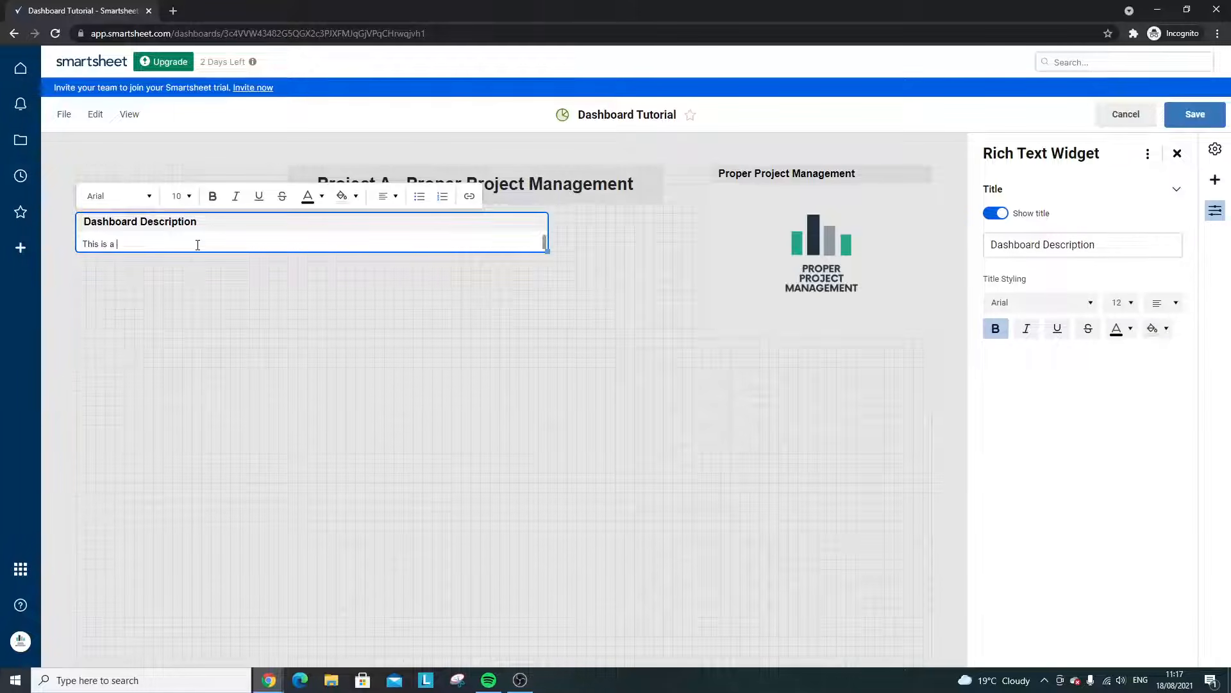
pyautogui.write('dashboard fr')
pyautogui.click(579, 180)
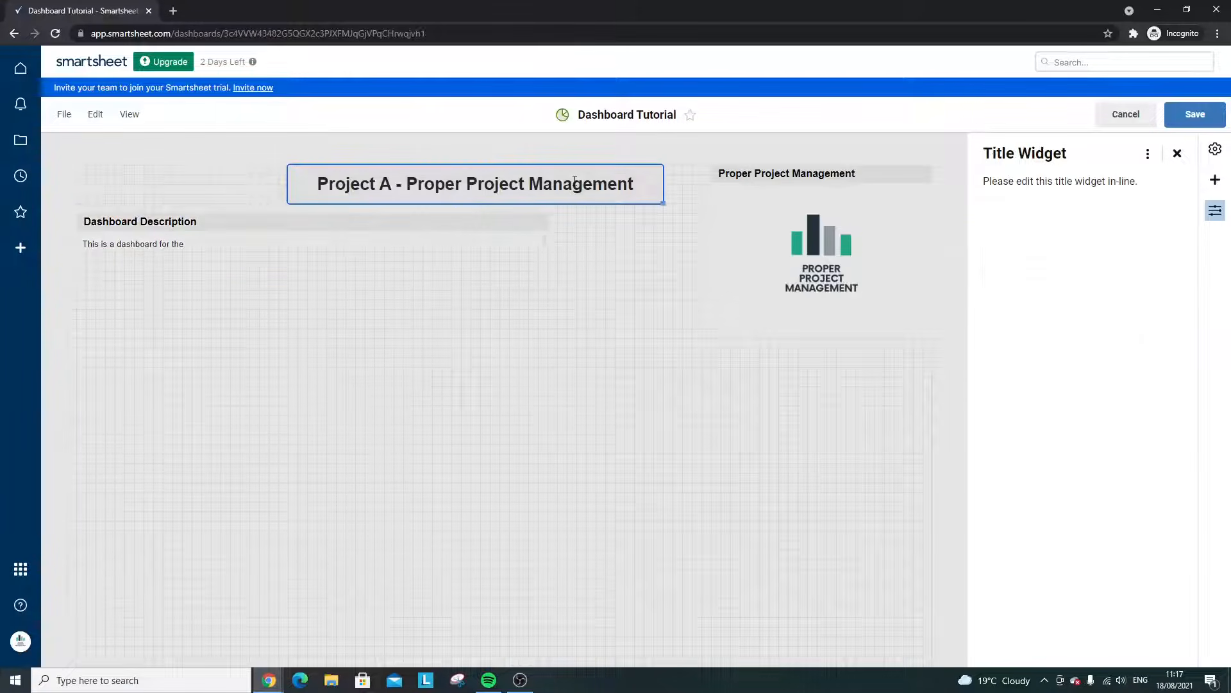
pyautogui.tripleClick(575, 181)
pyautogui.hotkey('ctrl', 'c')
pyautogui.click(252, 242)
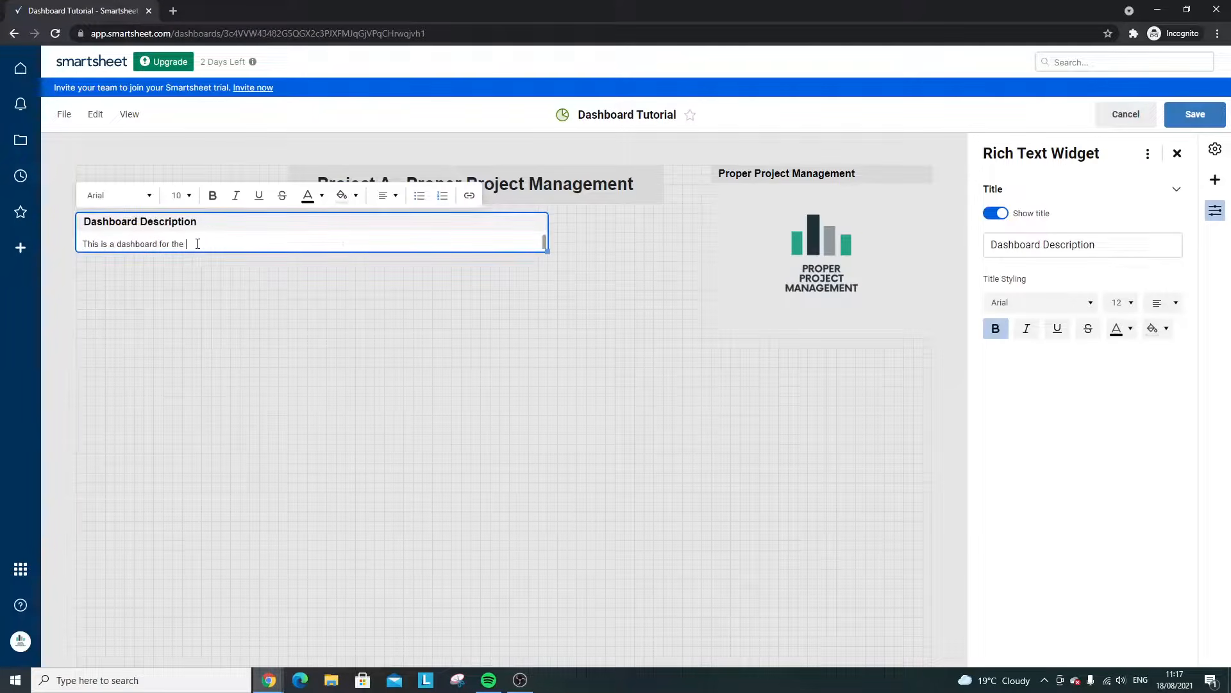
pyautogui.rightClick(198, 243)
pyautogui.click(284, 349)
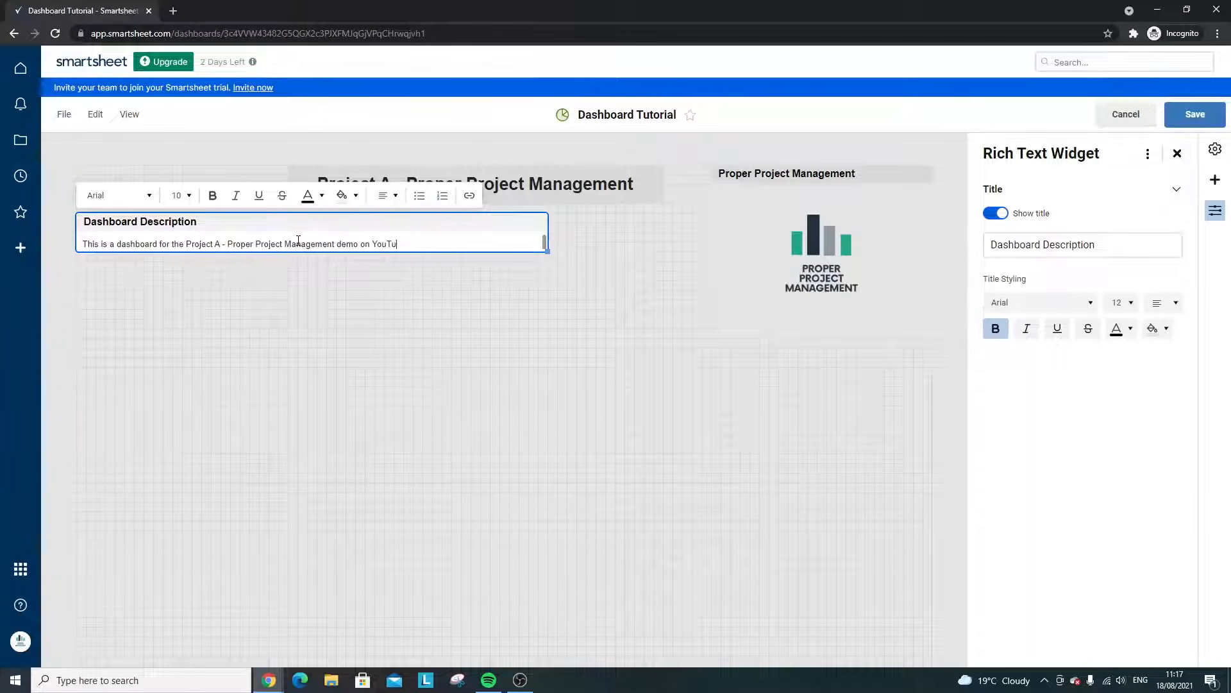
pyautogui.write('be')
pyautogui.click(414, 311)
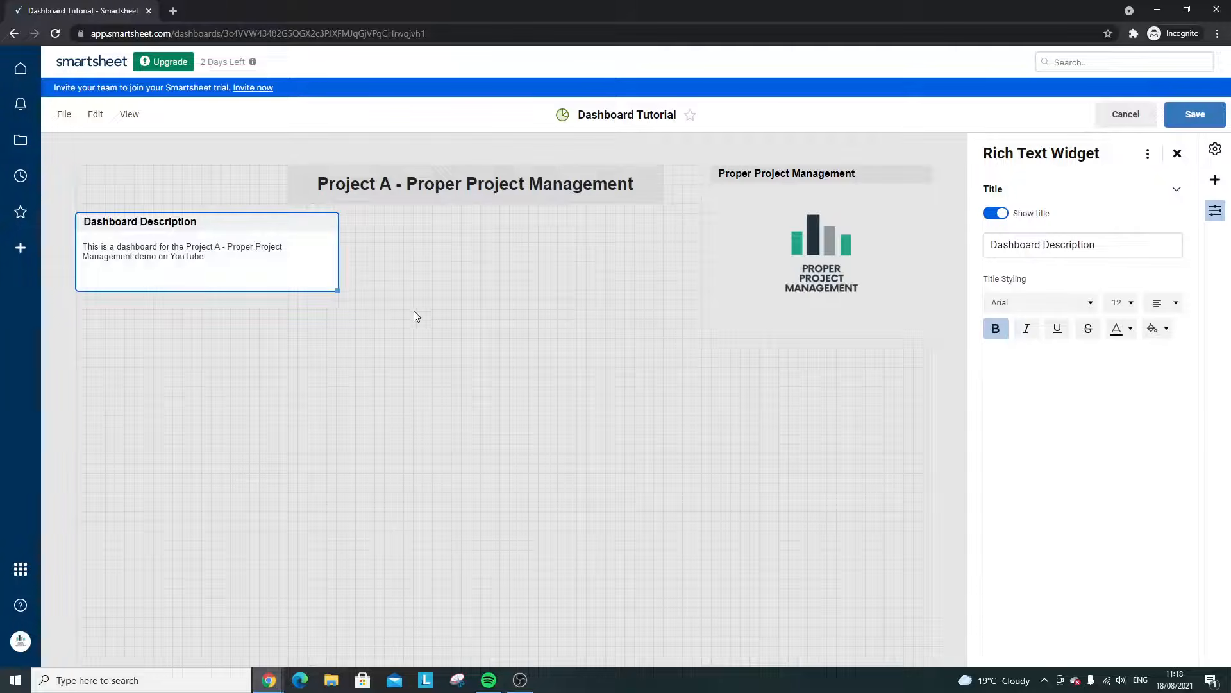
# - Remove bold from the rich text widget's title and make the word "dashboard" bold in its body text
pyautogui.doubleClick(119, 251)
pyautogui.doubleClick(131, 246)
pyautogui.click(994, 329)
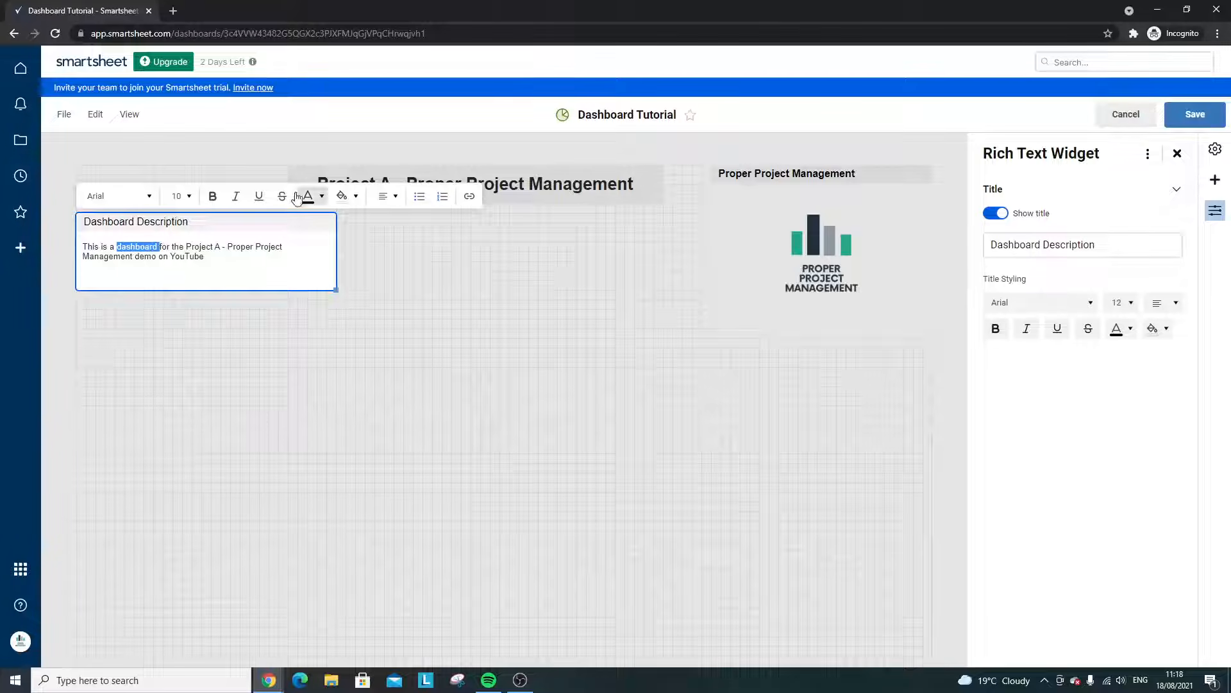
pyautogui.click(213, 196)
pyautogui.click(205, 248)
# - Set the whole body text of the rich text widget to font size 20
pyautogui.moveTo(220, 255); pyautogui.dragTo(79, 252)
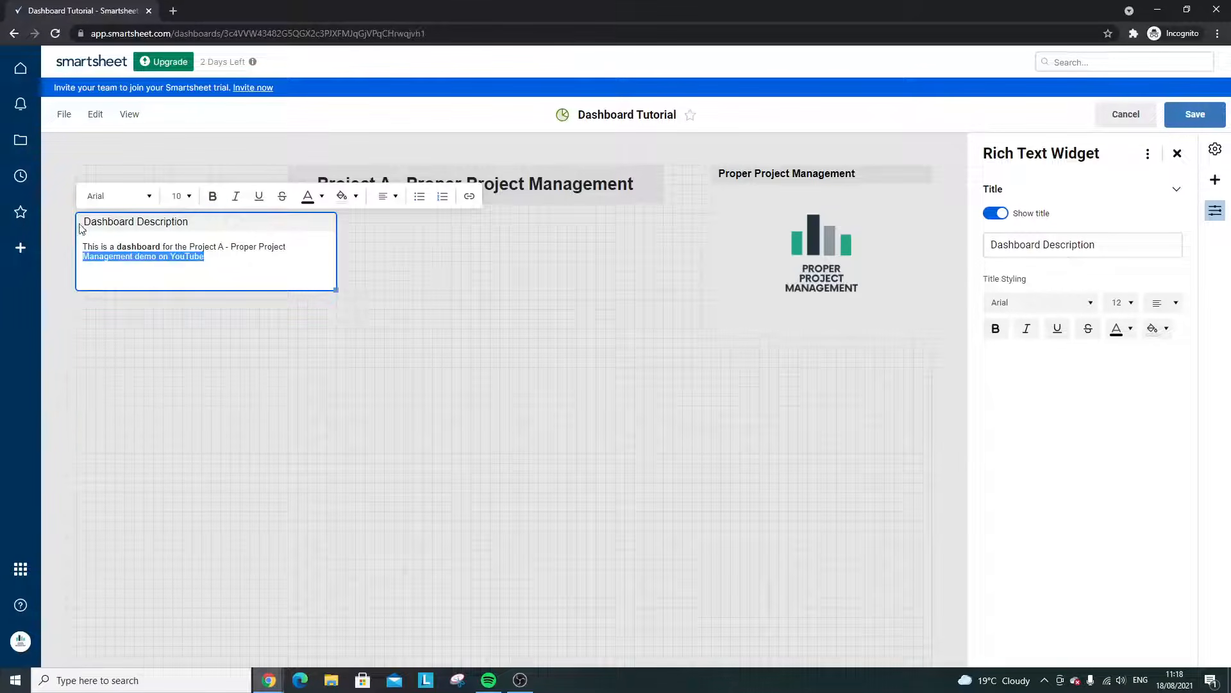
pyautogui.tripleClick(147, 255)
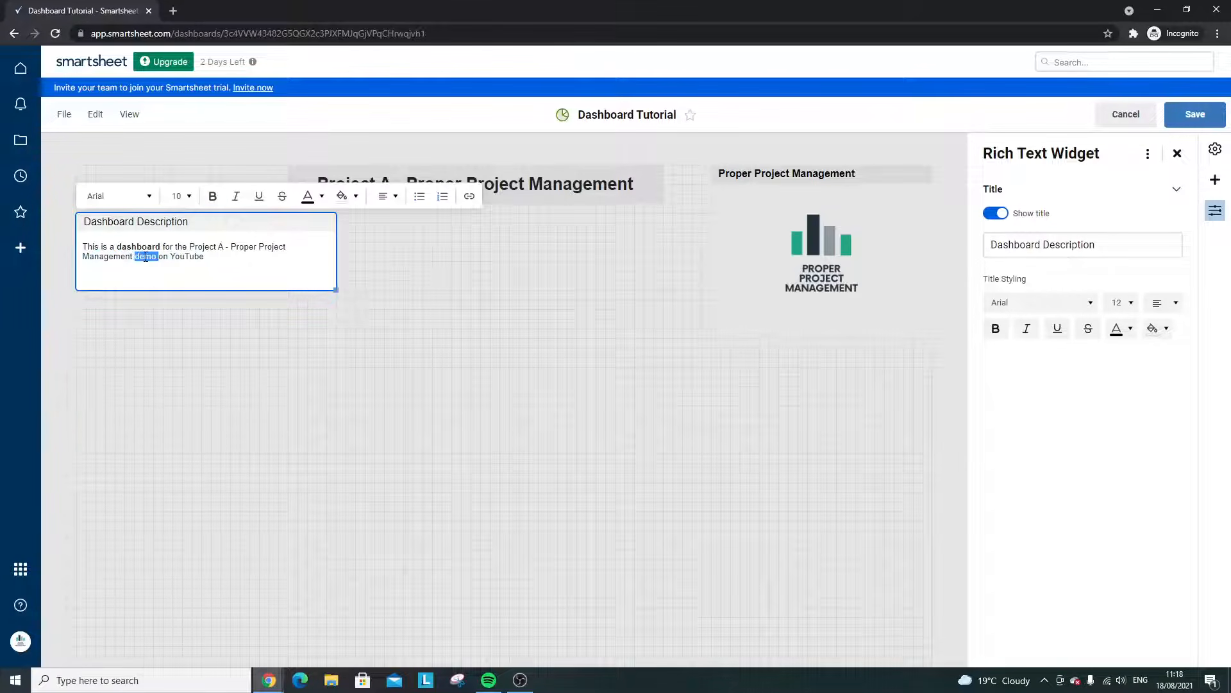
pyautogui.click(190, 197)
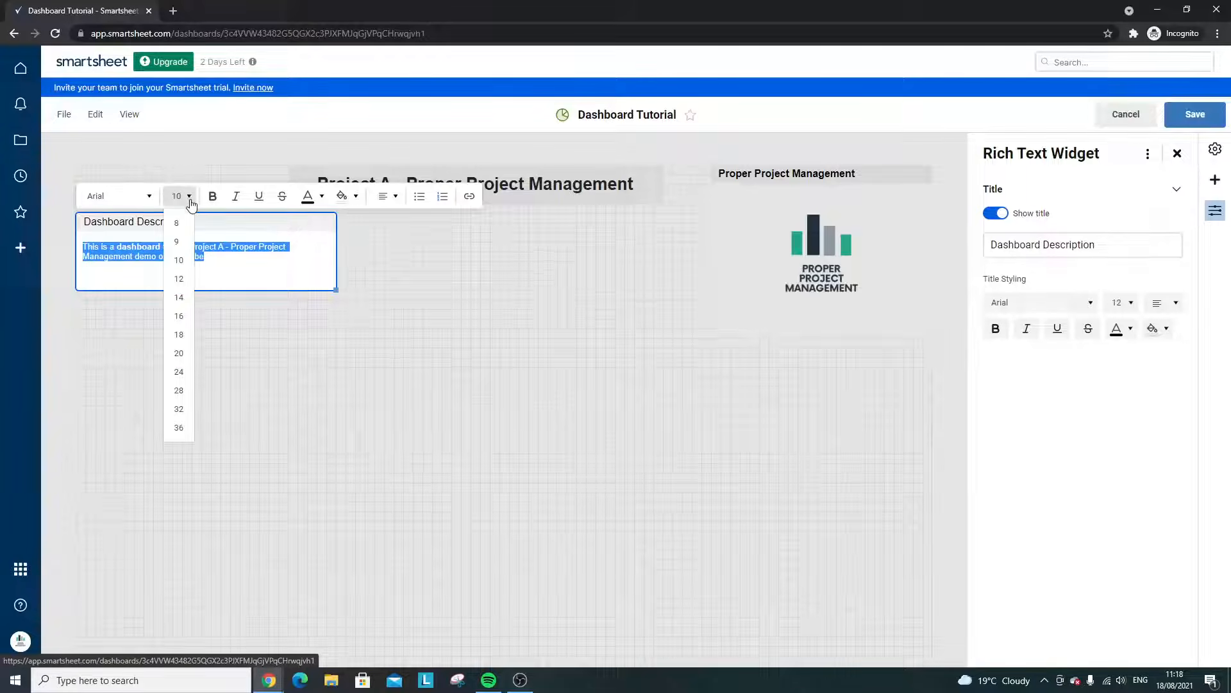
pyautogui.click(179, 347)
pyautogui.click(196, 340)
# - Widen the rich text widget so the description fits on two lines, and hide the widget's title
pyautogui.moveTo(335, 290); pyautogui.dragTo(563, 286)
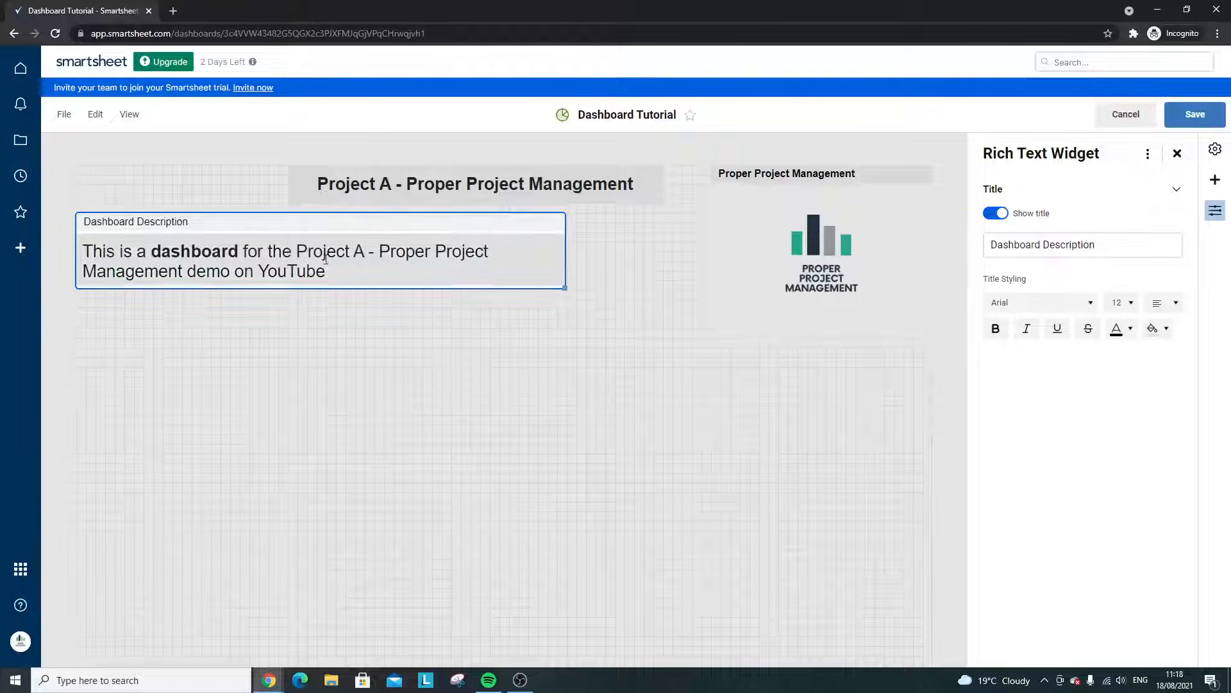
pyautogui.click(143, 221)
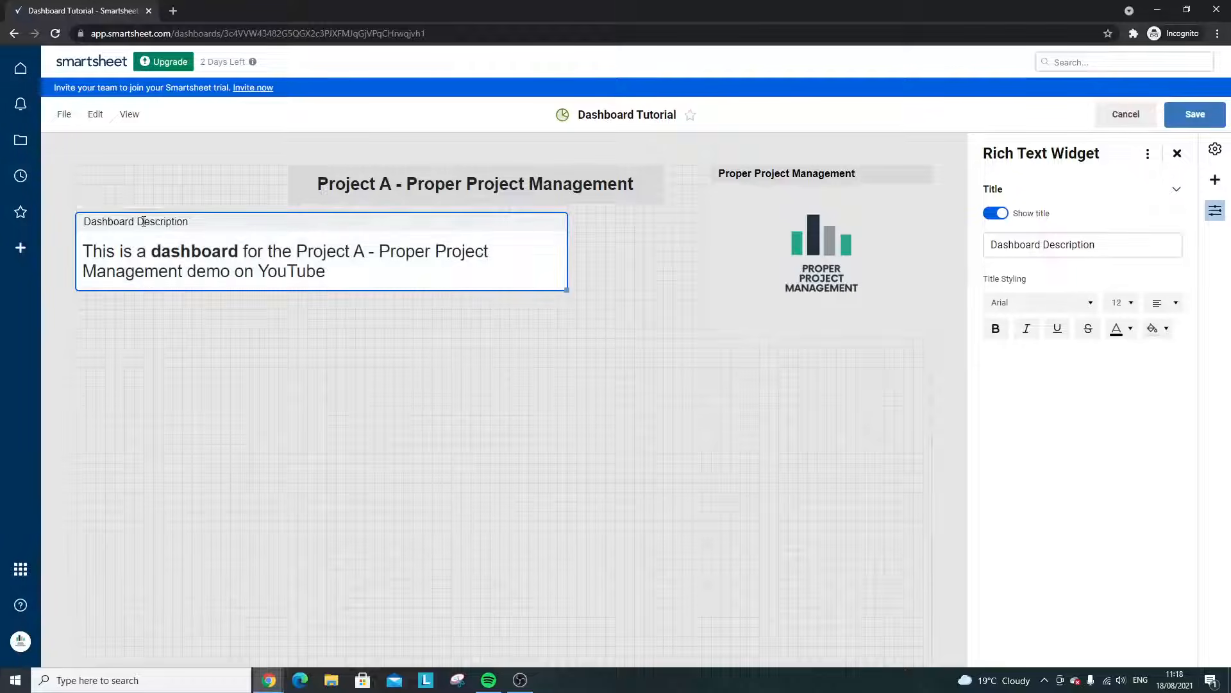
pyautogui.click(995, 213)
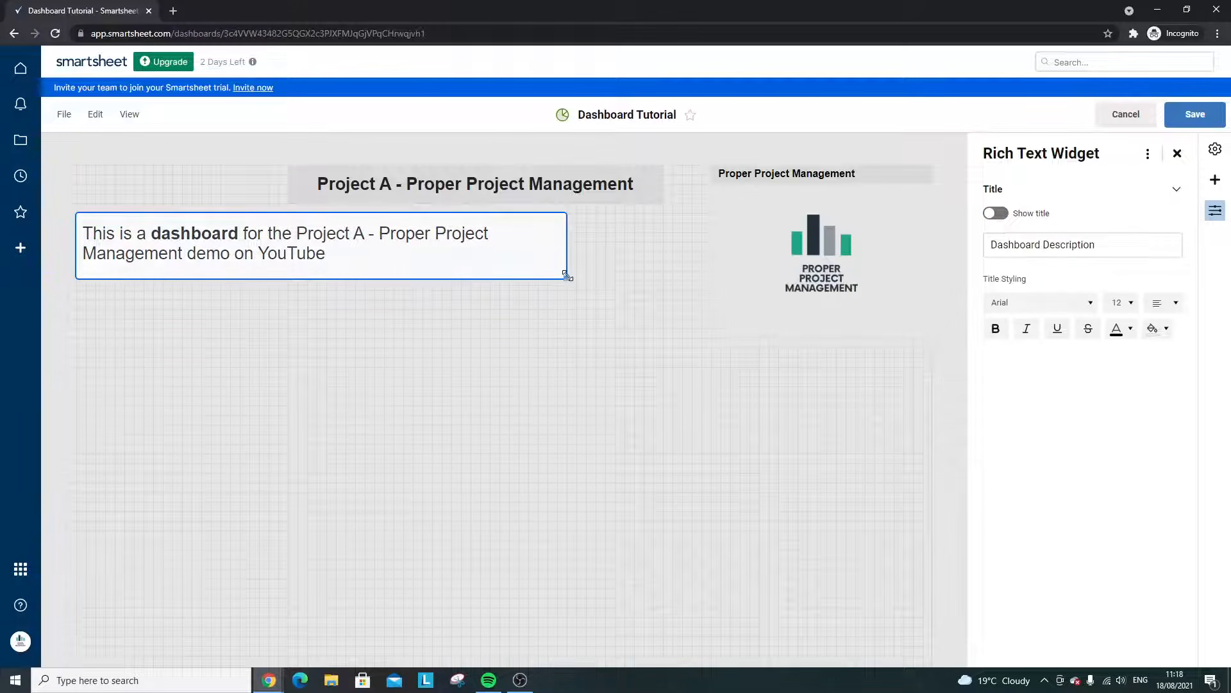
# - Make the word "YouTube" in the description bright red and bold
pyautogui.doubleClick(302, 252)
pyautogui.click(310, 195)
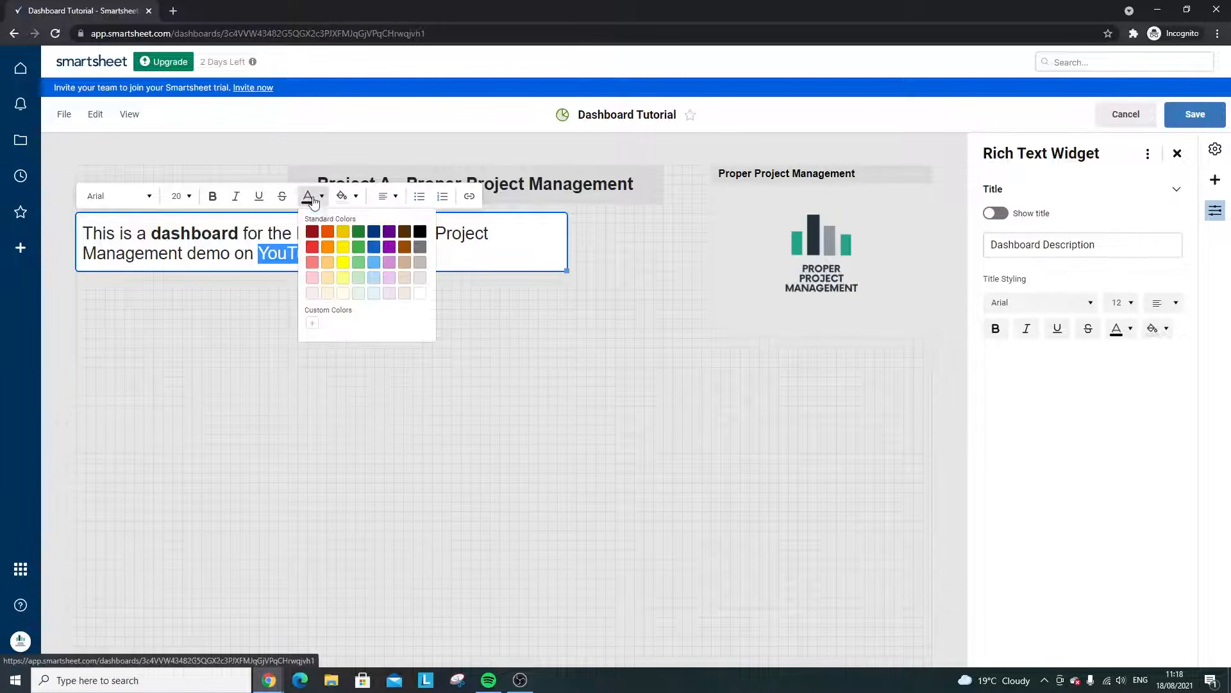
pyautogui.click(314, 248)
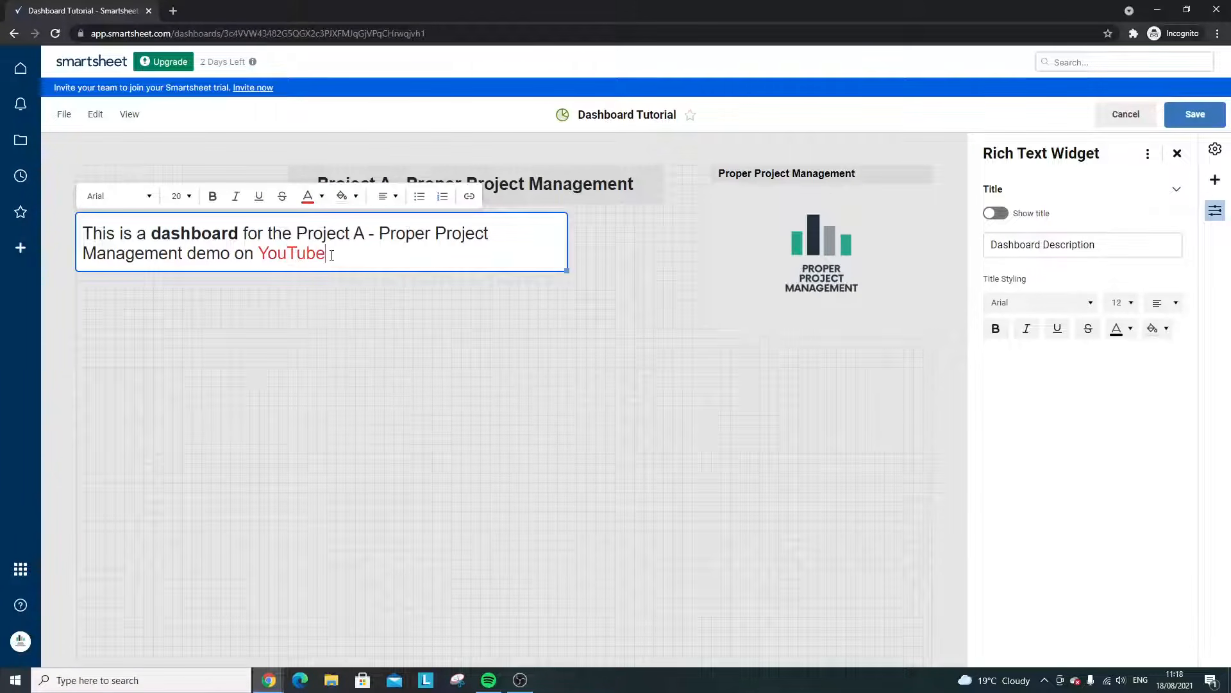
pyautogui.moveTo(331, 255); pyautogui.dragTo(259, 254)
pyautogui.click(213, 197)
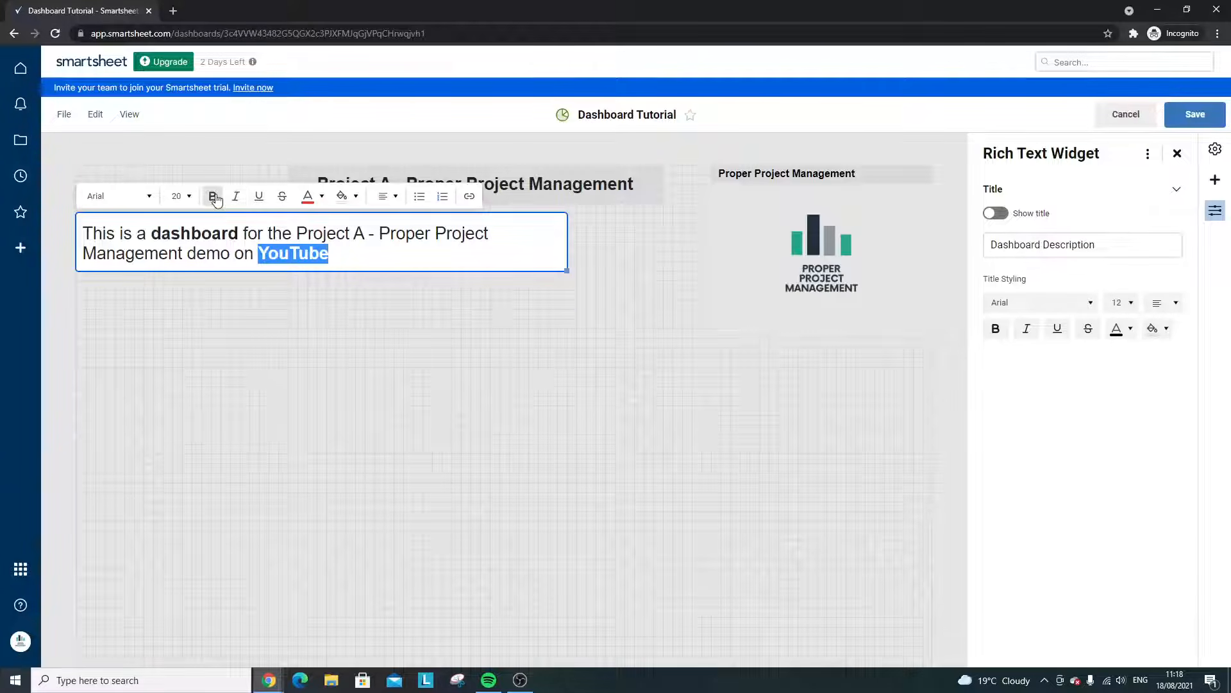
pyautogui.click(366, 258)
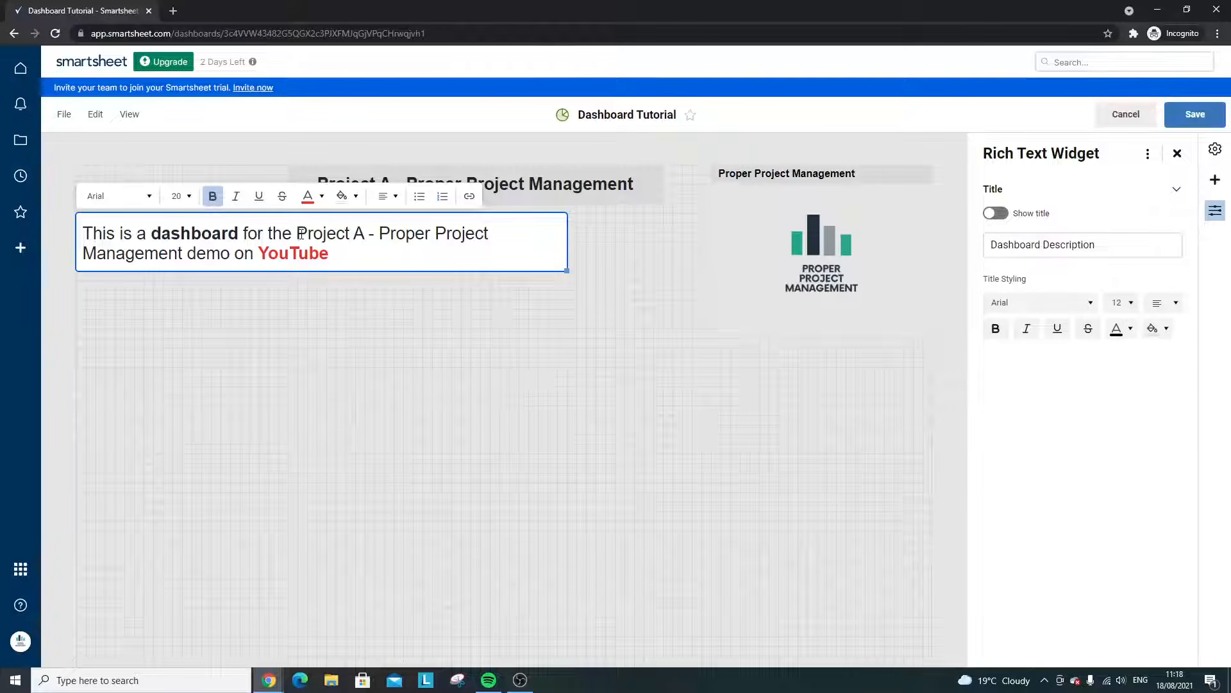
# - Italicize "Project A - Proper Project" in the description and close the widget settings
pyautogui.moveTo(299, 234); pyautogui.dragTo(503, 233)
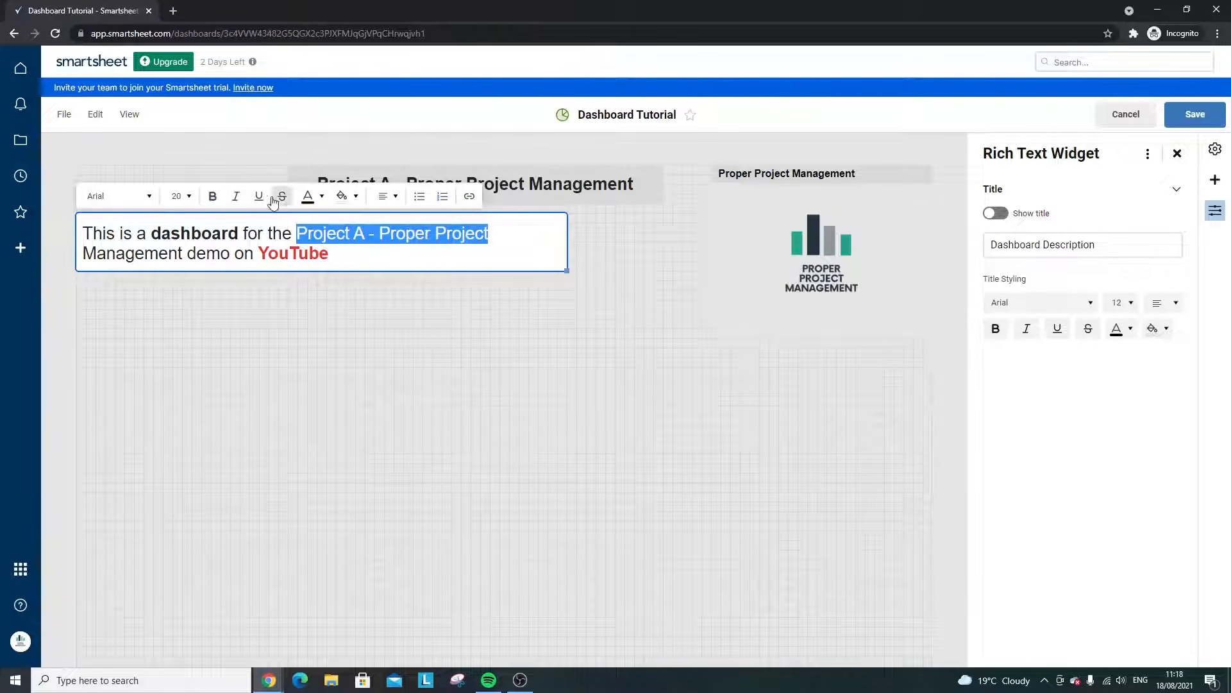
pyautogui.click(214, 196)
pyautogui.click(235, 195)
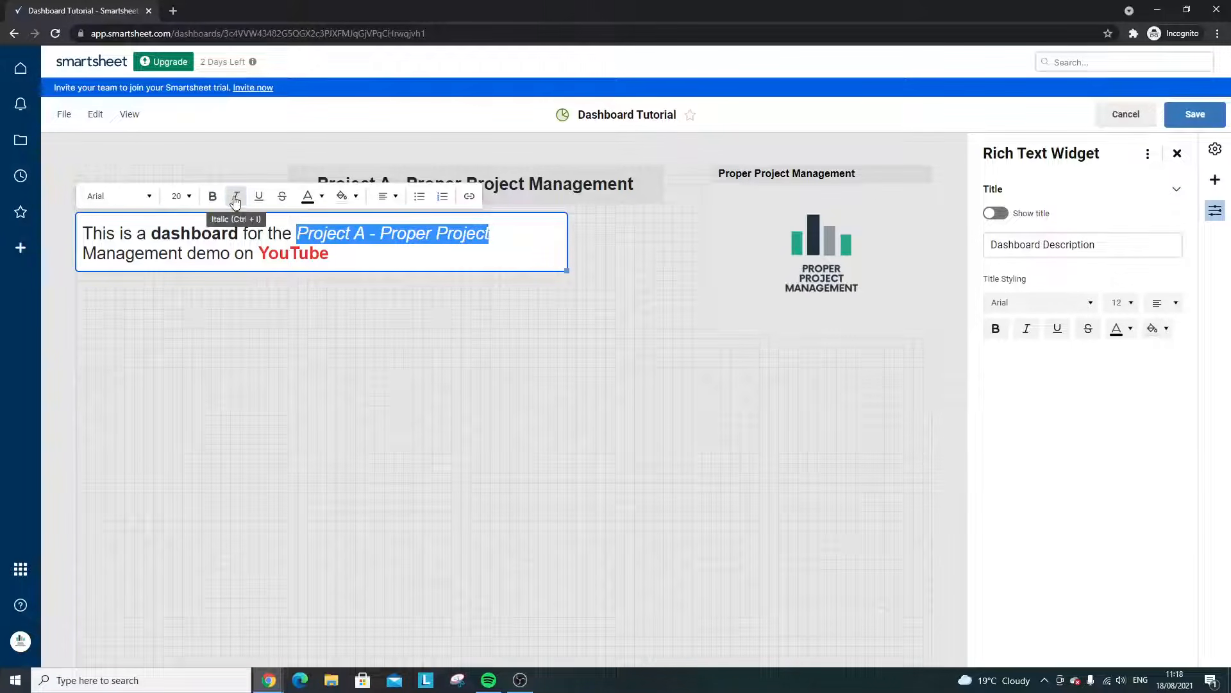
pyautogui.click(390, 254)
pyautogui.click(382, 298)
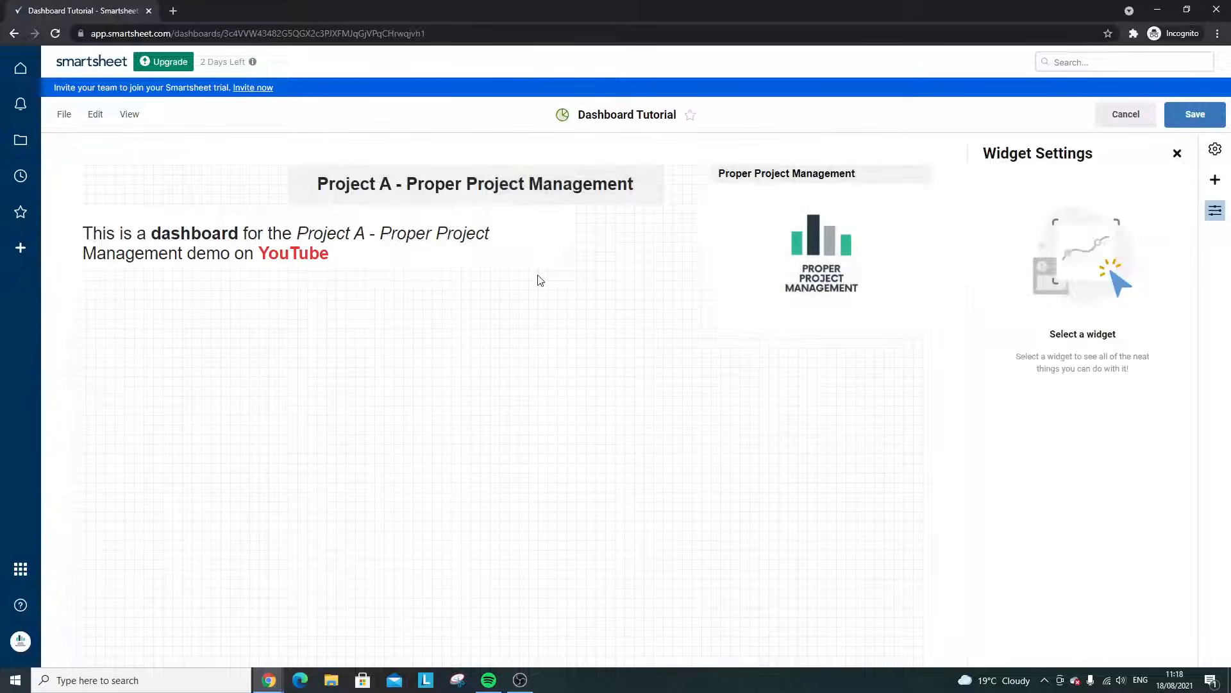
pyautogui.click(1177, 153)
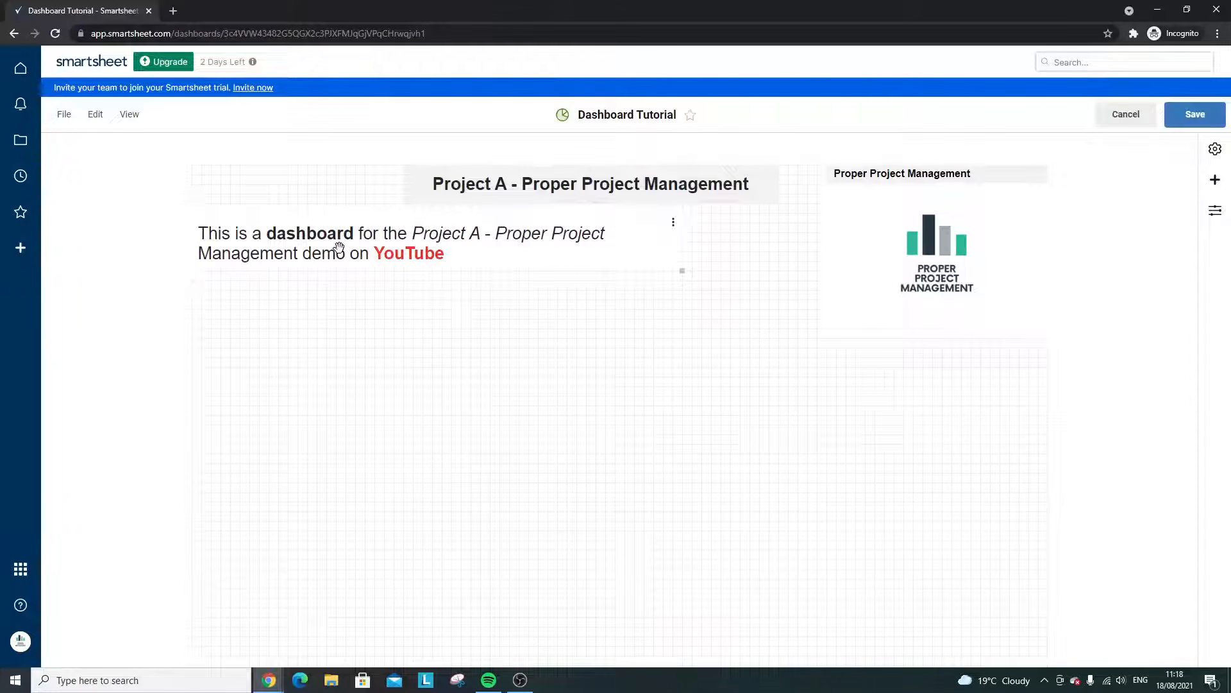
# - Reopen the rich text widget for editing, add a full stop after "YouTube" and close its settings
pyautogui.click(674, 224)
pyautogui.click(699, 242)
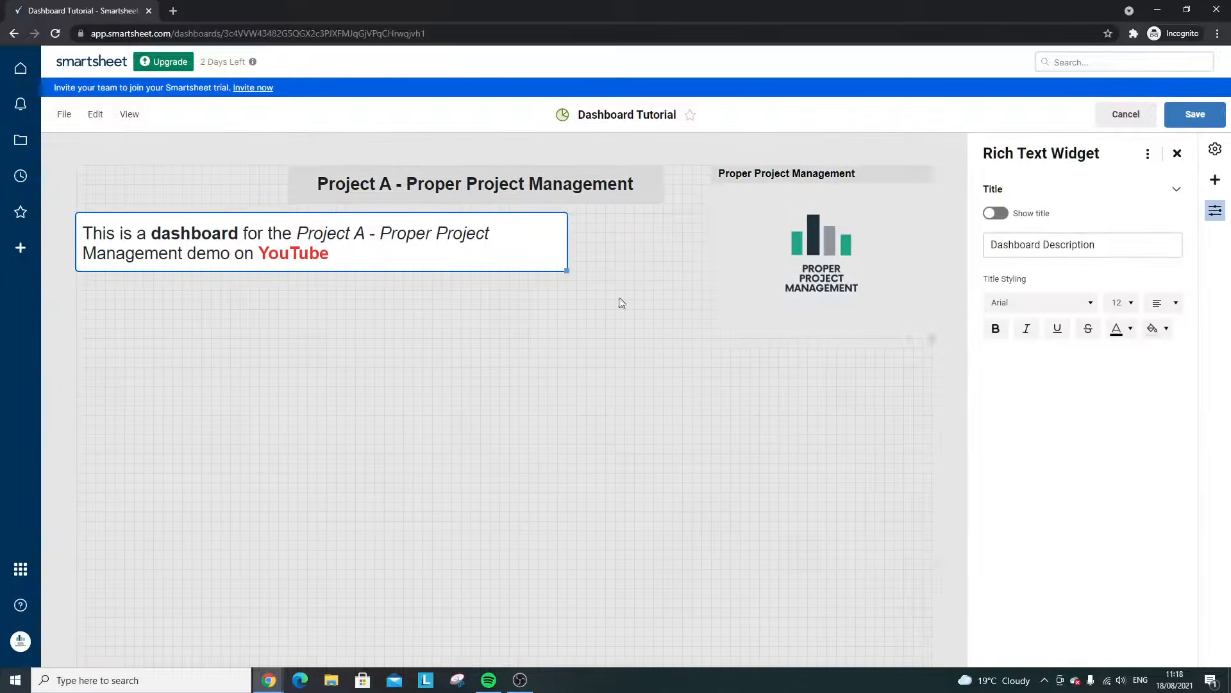
pyautogui.click(327, 238)
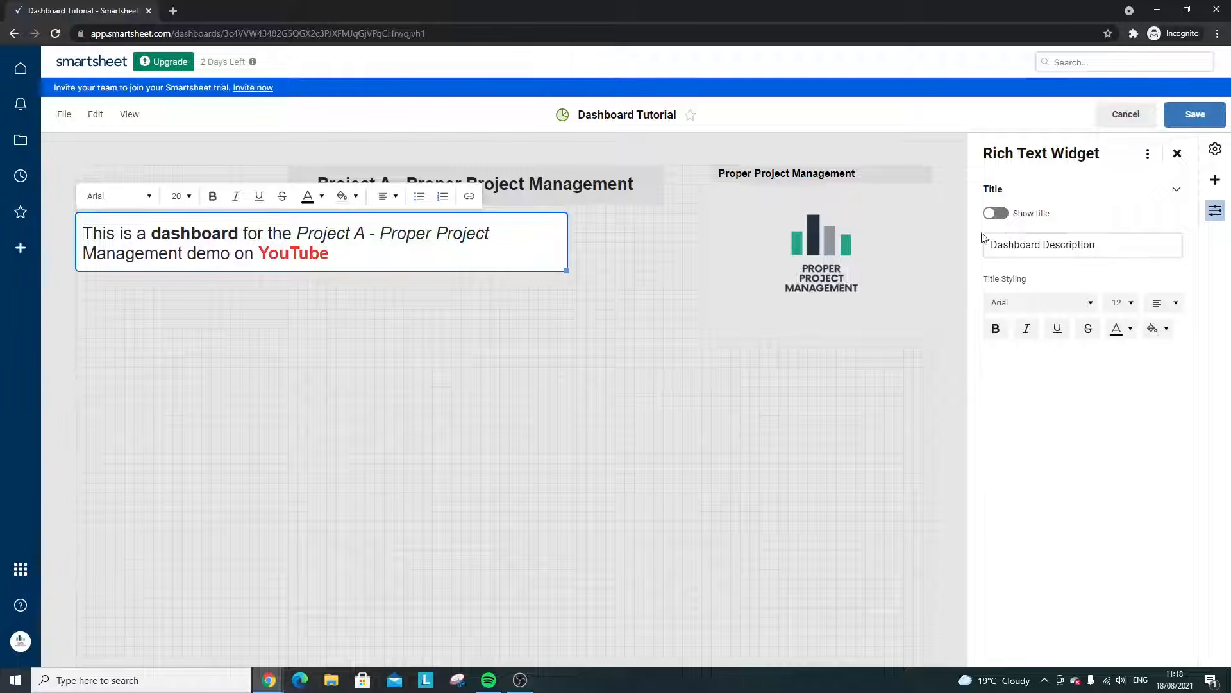
pyautogui.click(532, 307)
pyautogui.click(336, 250)
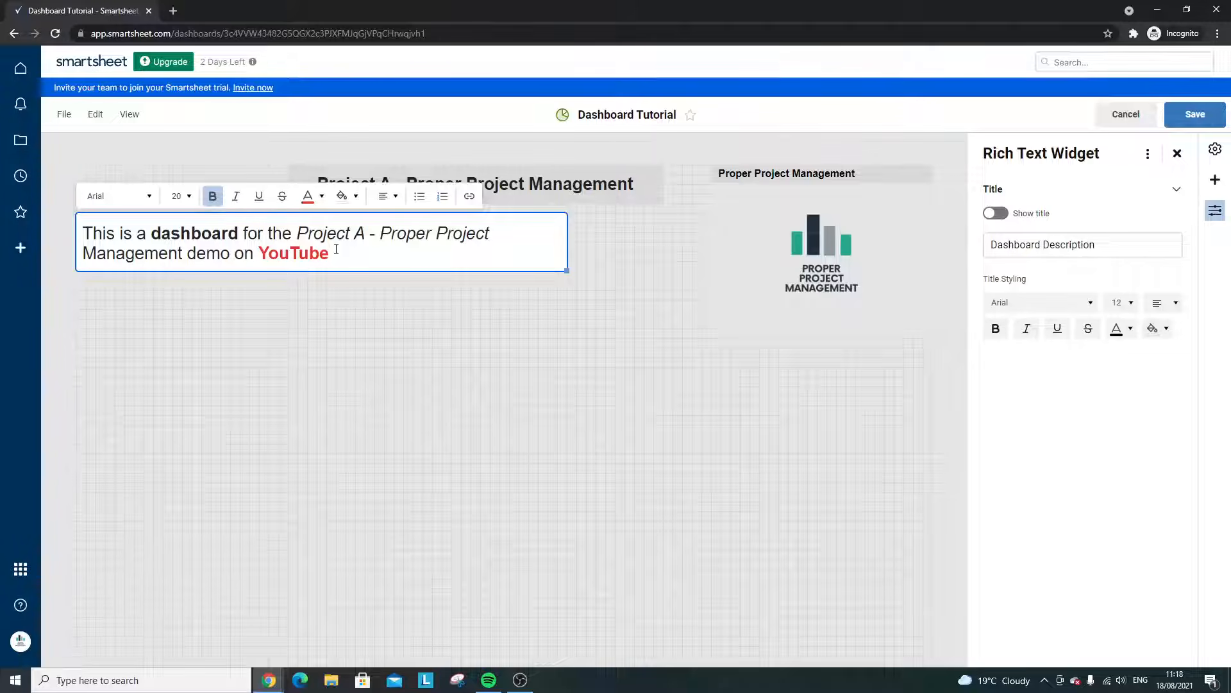
pyautogui.click(338, 306)
pyautogui.click(1177, 152)
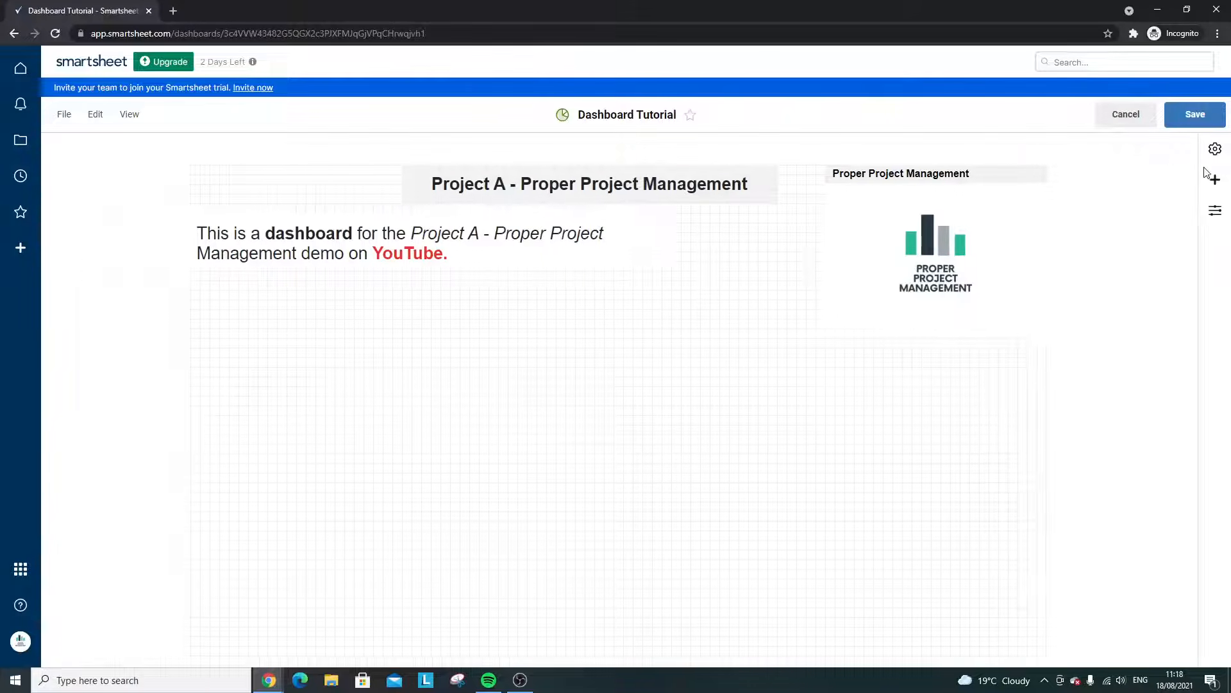
# - Add a shortcut widget below the description and shrink its height to a short, slightly wider box
pyautogui.click(1215, 179)
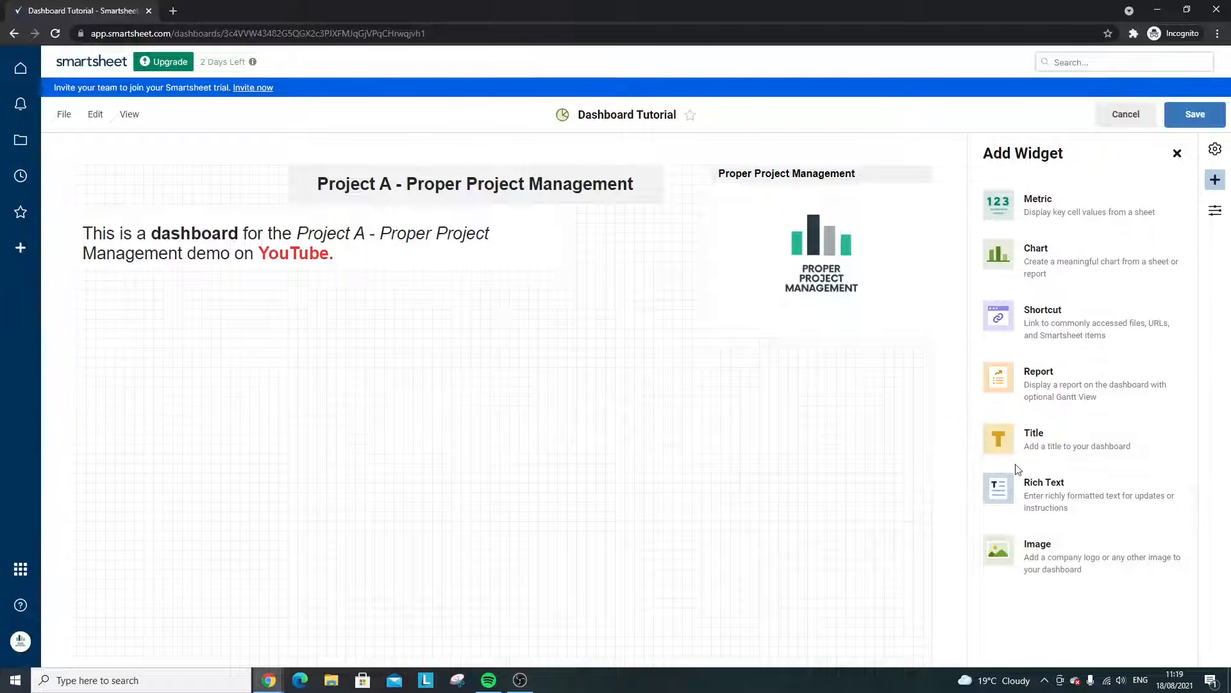
pyautogui.click(1073, 345)
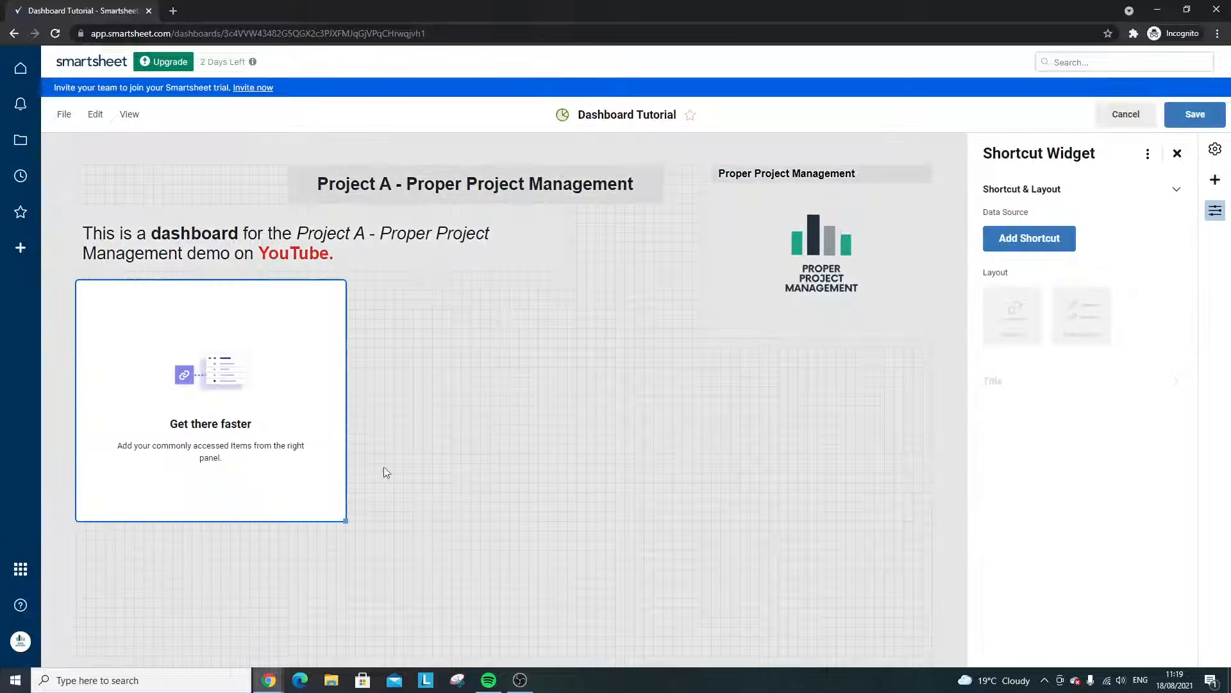
pyautogui.moveTo(341, 525); pyautogui.dragTo(365, 339)
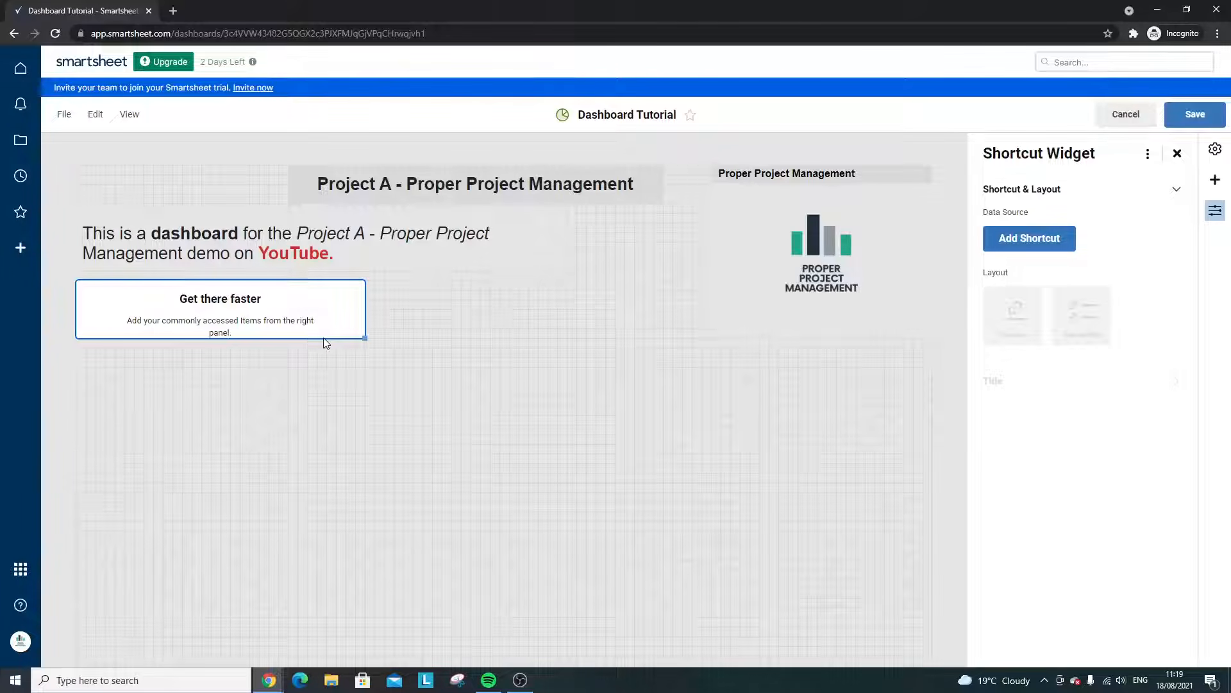
# - Link the shortcut widget to the Smartsheet item "Dashboard Data Sheet"
pyautogui.click(1030, 241)
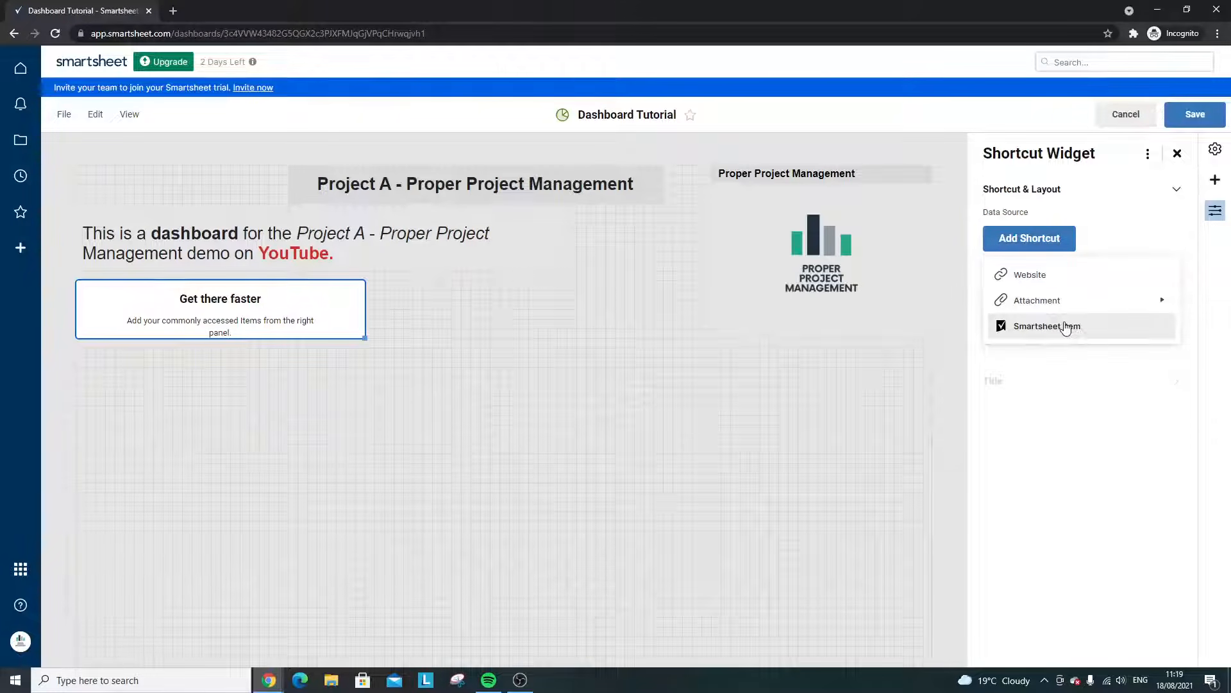
pyautogui.click(1068, 327)
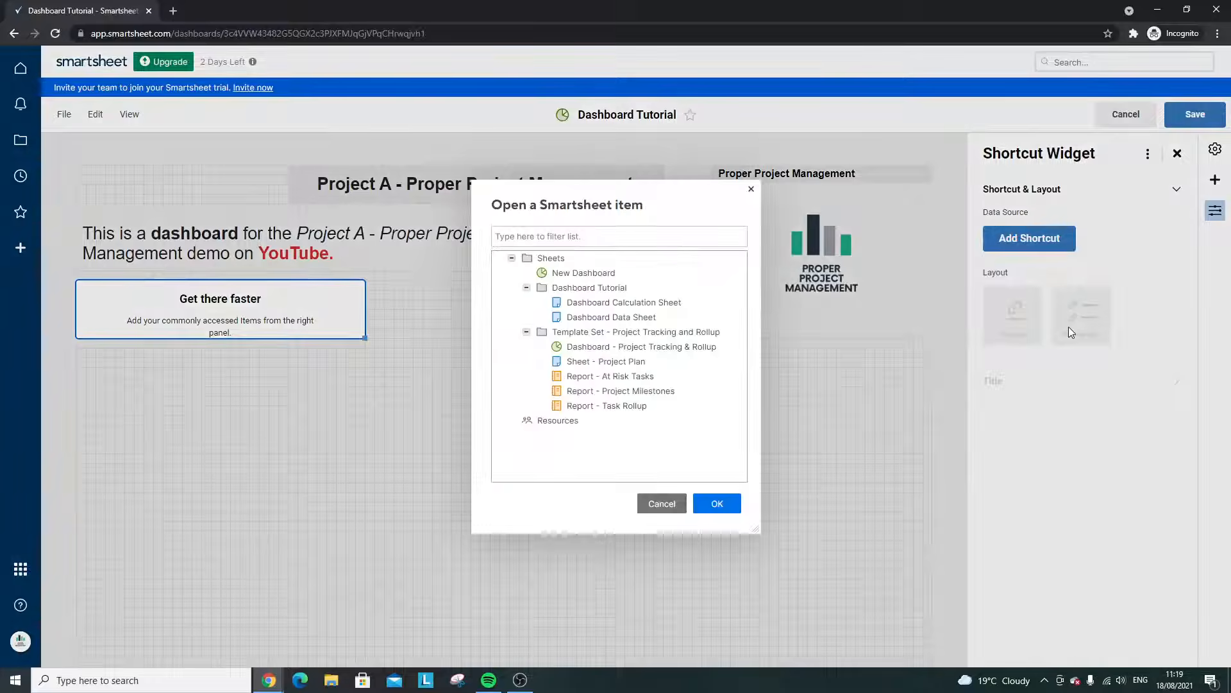
pyautogui.click(655, 319)
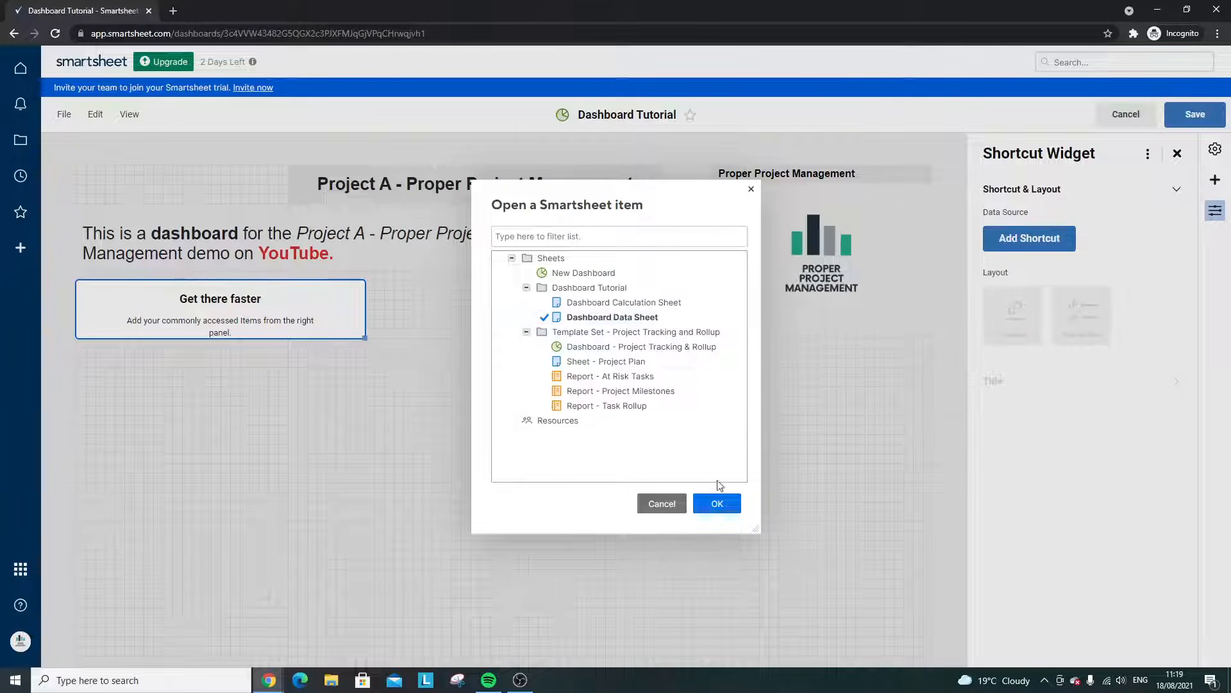
pyautogui.click(718, 503)
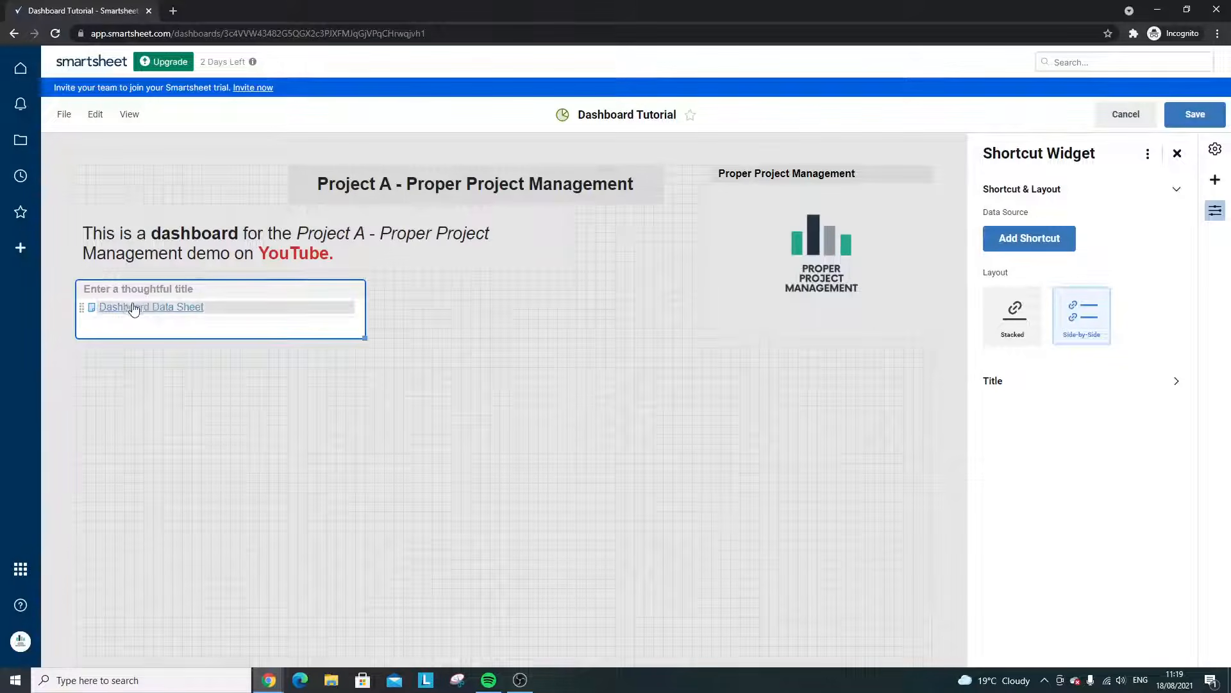
# - Title the shortcut widget "Useful Links"
pyautogui.click(165, 289)
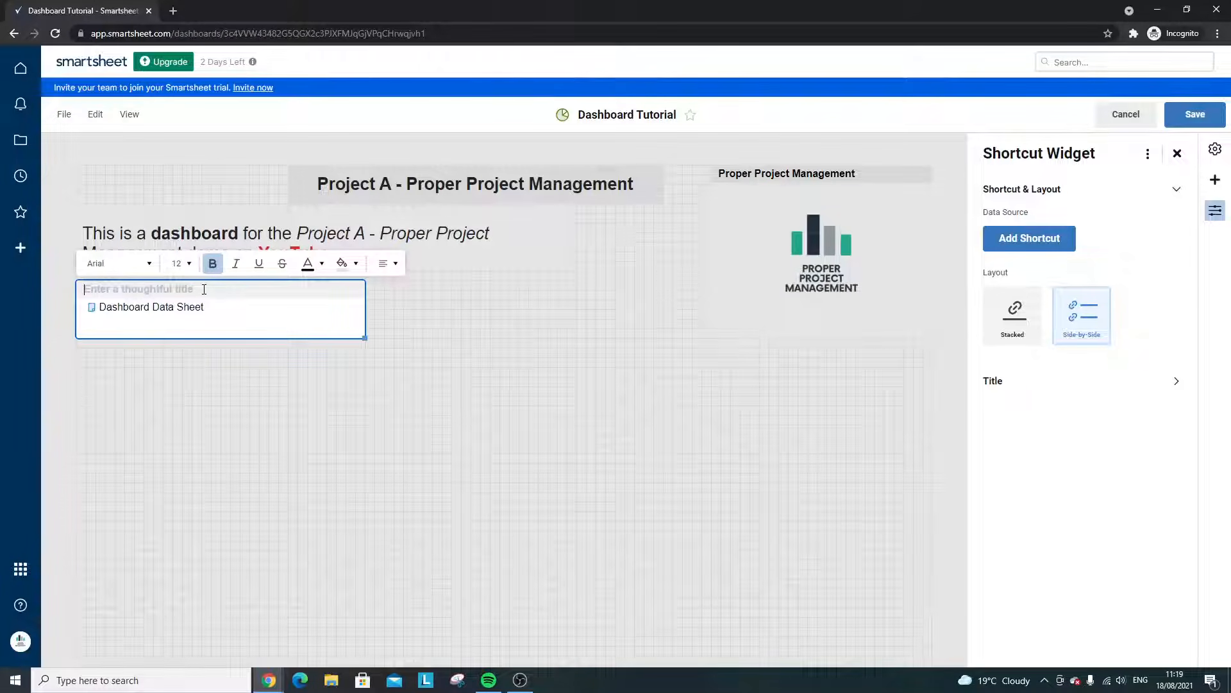
pyautogui.write('Usefu')
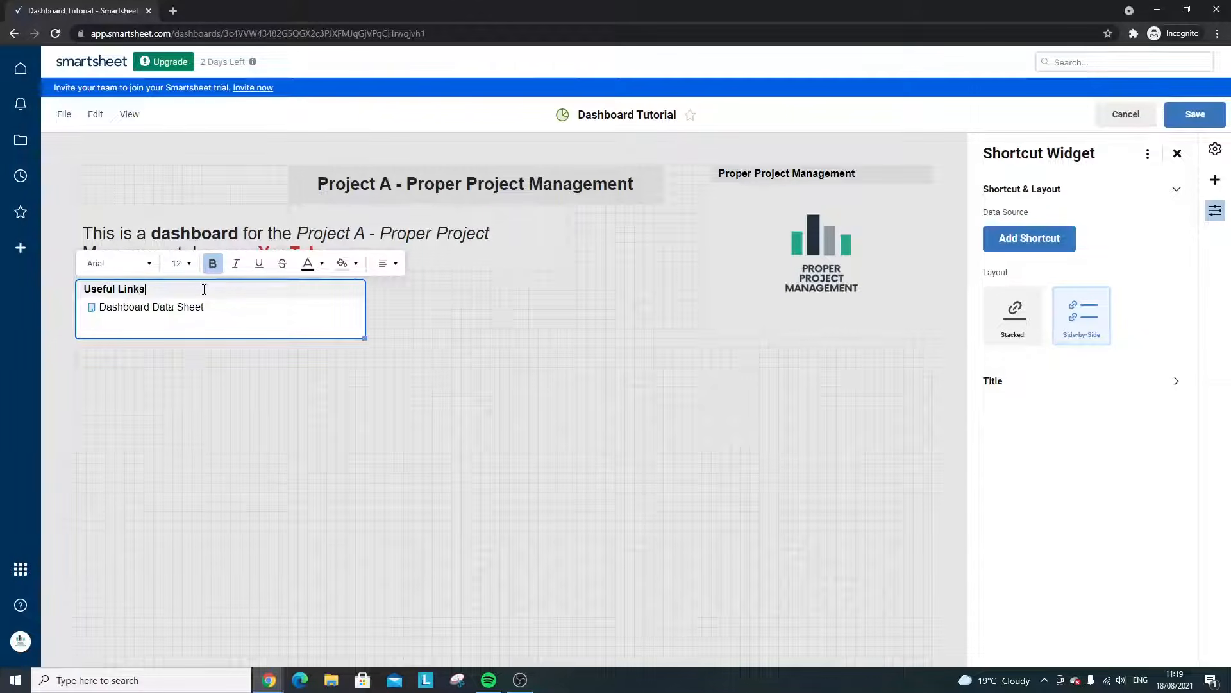
pyautogui.write('l Links')
pyautogui.click(184, 327)
pyautogui.click(218, 319)
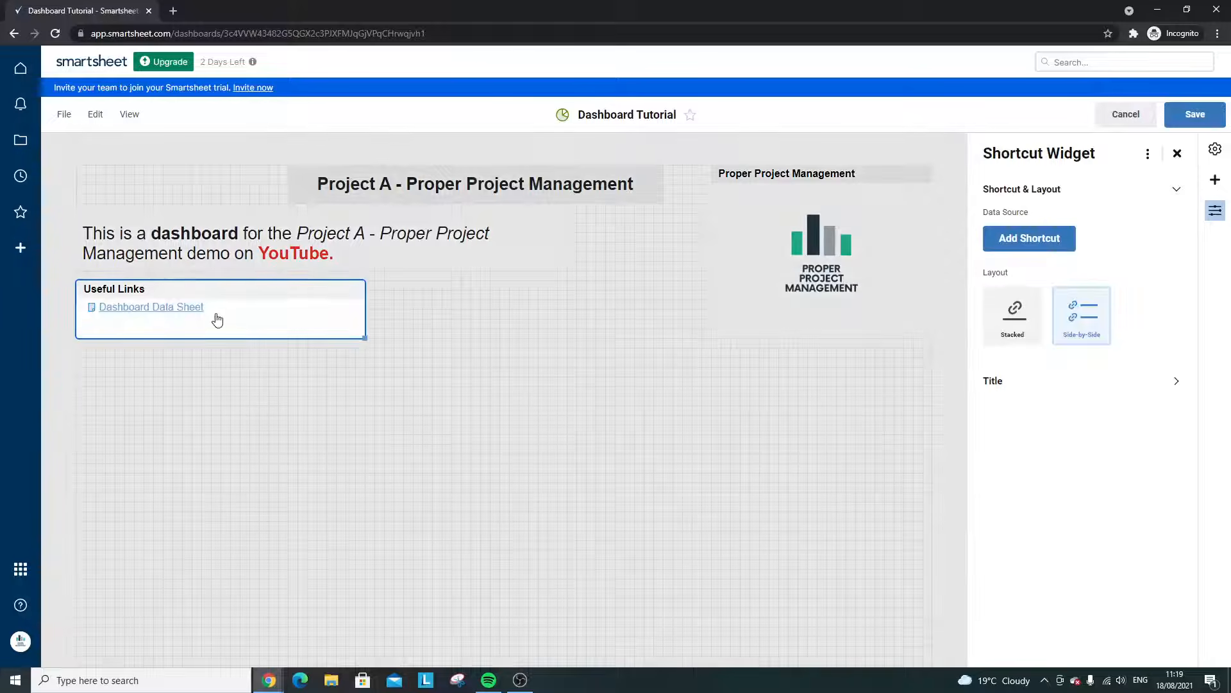
# - Extend the shortcut's label to "Dashboard Data Sheet - This is where the data for the dashboard comes from"
pyautogui.click(199, 311)
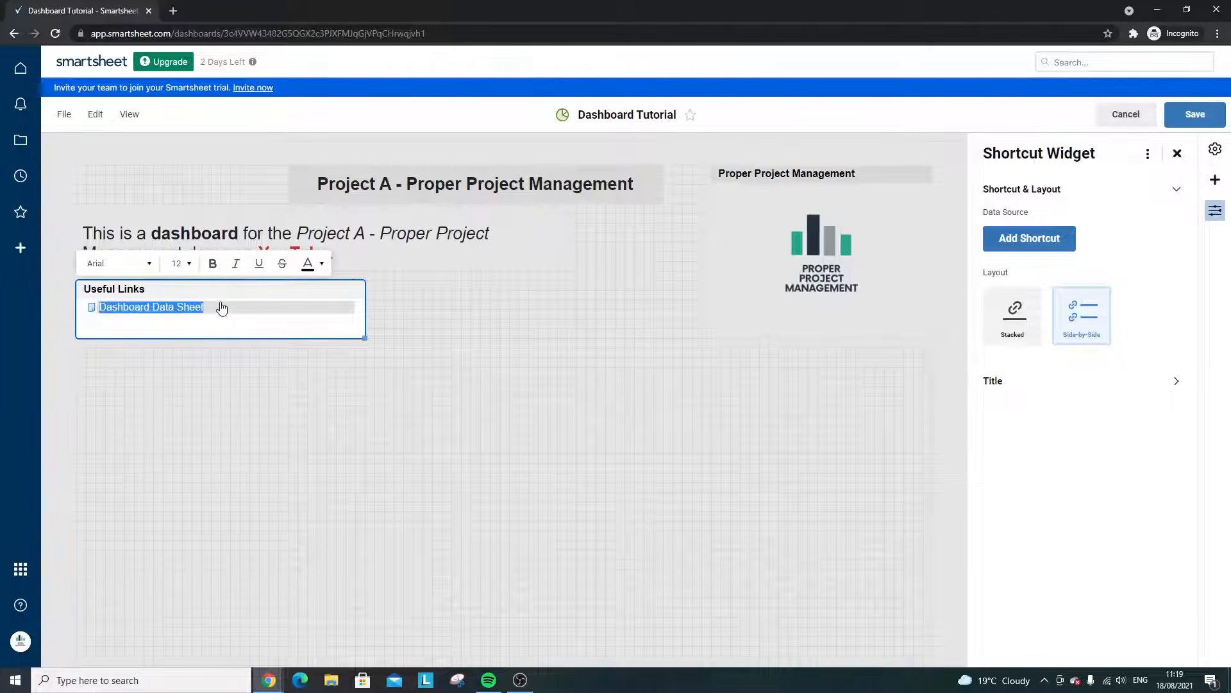
pyautogui.click(222, 314)
pyautogui.write('- ')
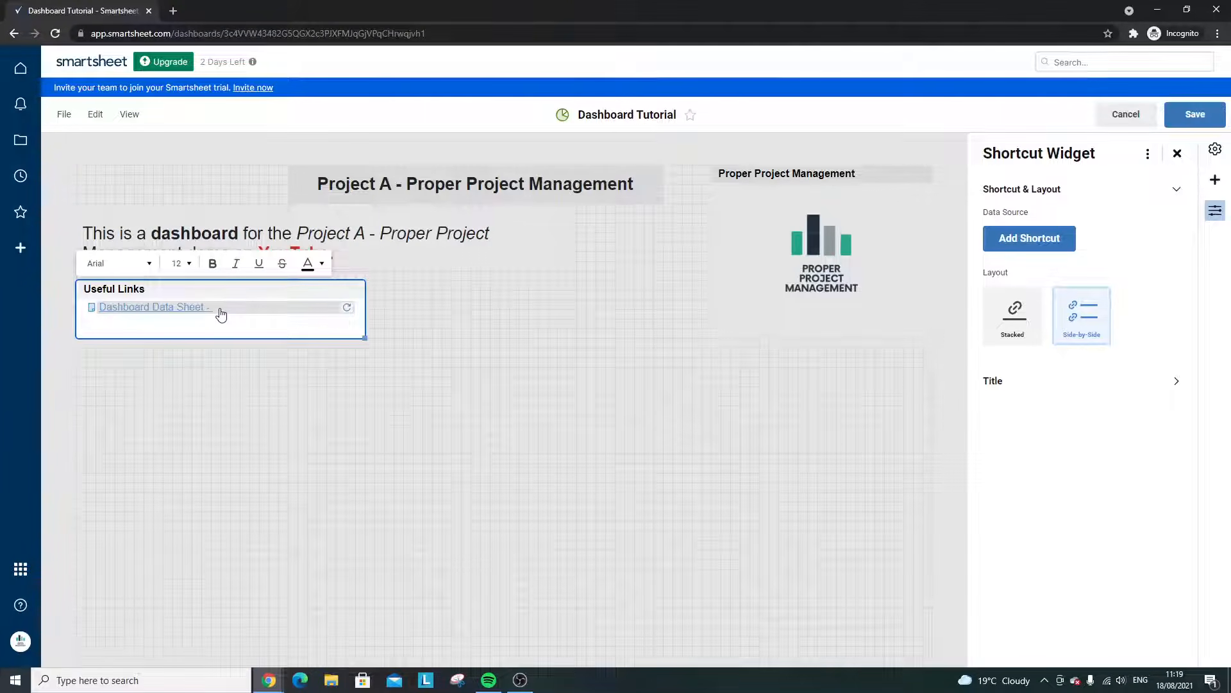
pyautogui.write('This is where the data to')
pyautogui.write('e dashboard')
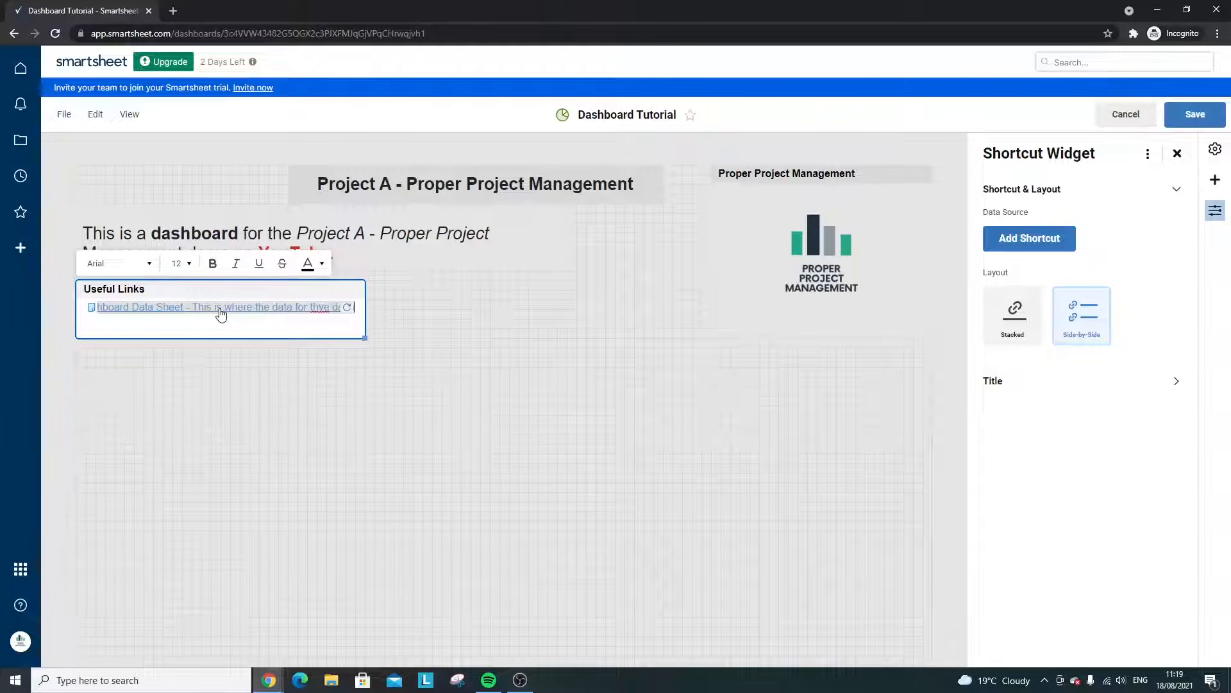
pyautogui.press('Return')
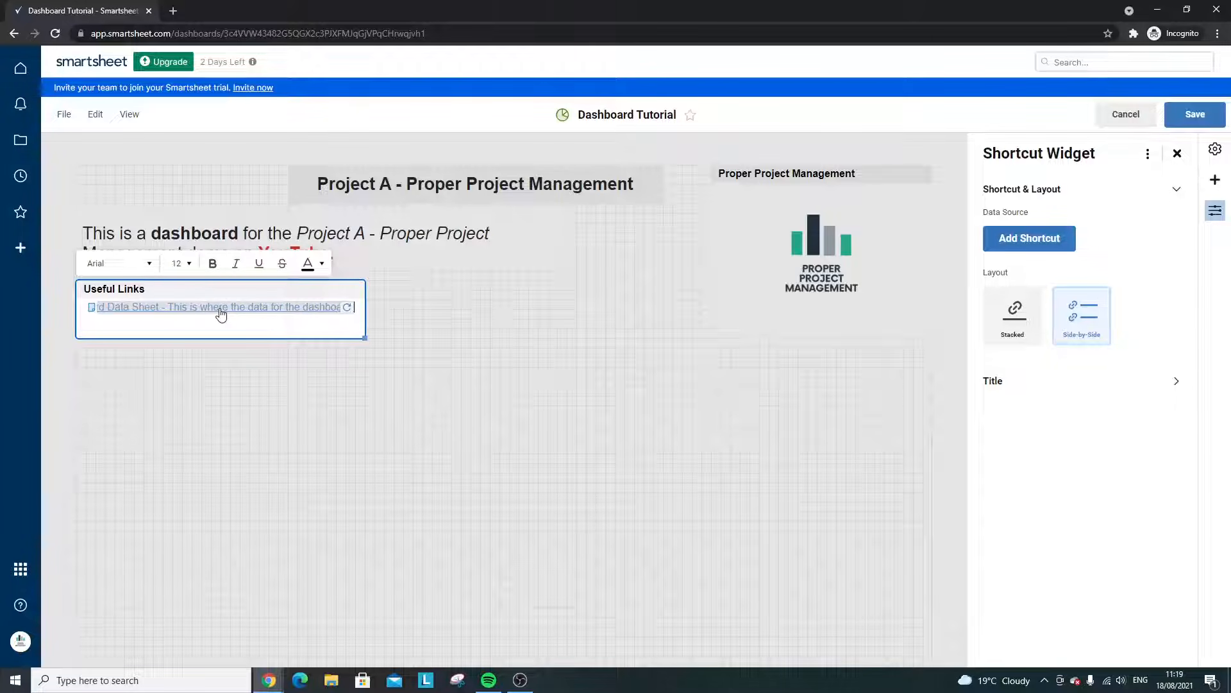
# - Resize the Useful Links widget to a short, wide box that fits the whole shortcut label on one line
pyautogui.click(271, 375)
pyautogui.click(294, 310)
pyautogui.moveTo(366, 332); pyautogui.dragTo(184, 386)
pyautogui.click(282, 391)
pyautogui.click(152, 338)
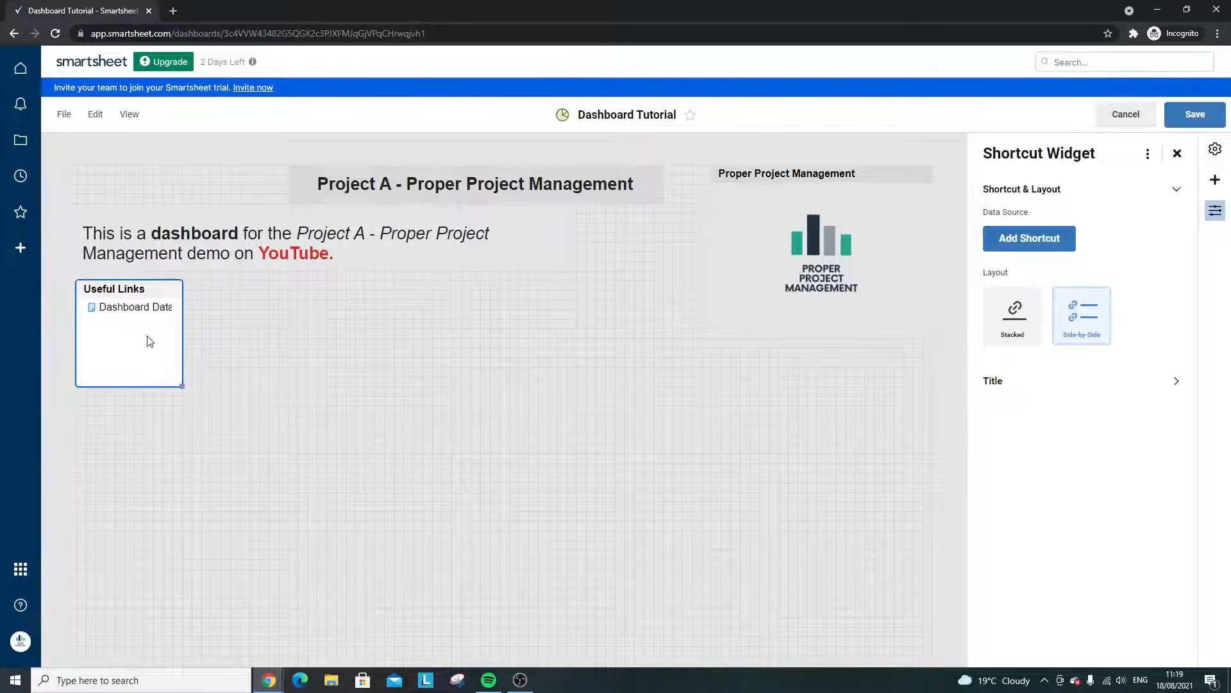
pyautogui.moveTo(183, 383); pyautogui.dragTo(530, 338)
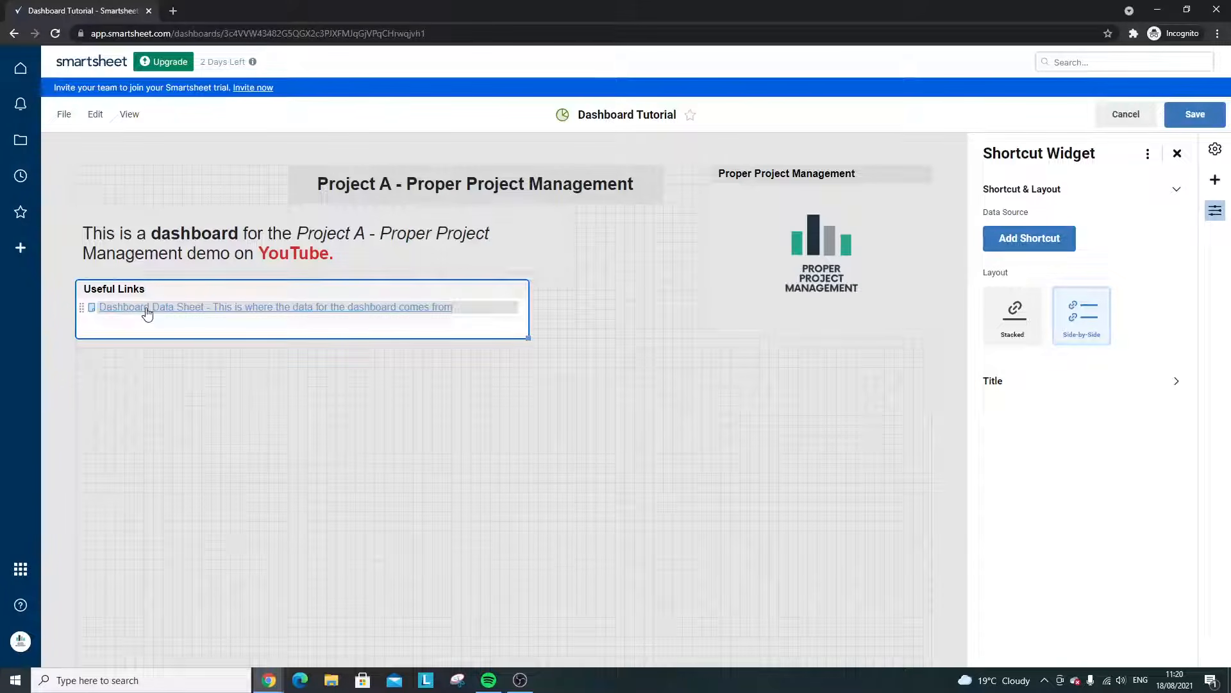
# - Save the dashboard, test the Dashboard Data Sheet shortcut and return to the dashboard
pyautogui.click(1192, 118)
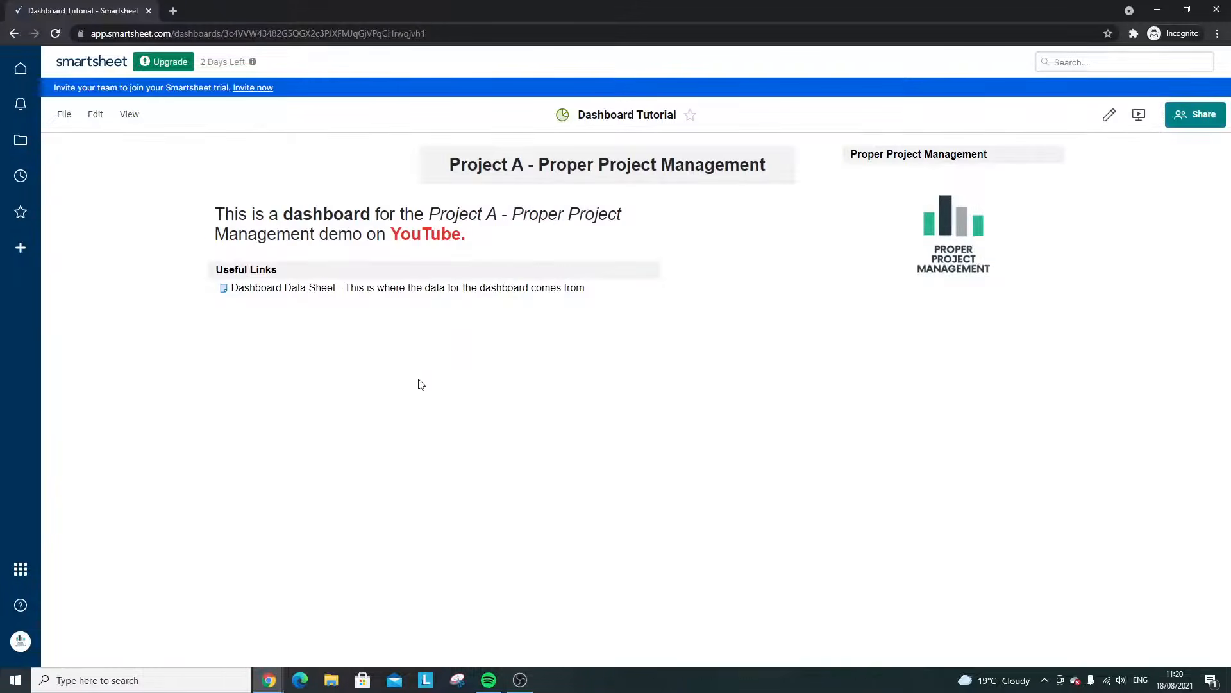
pyautogui.click(297, 290)
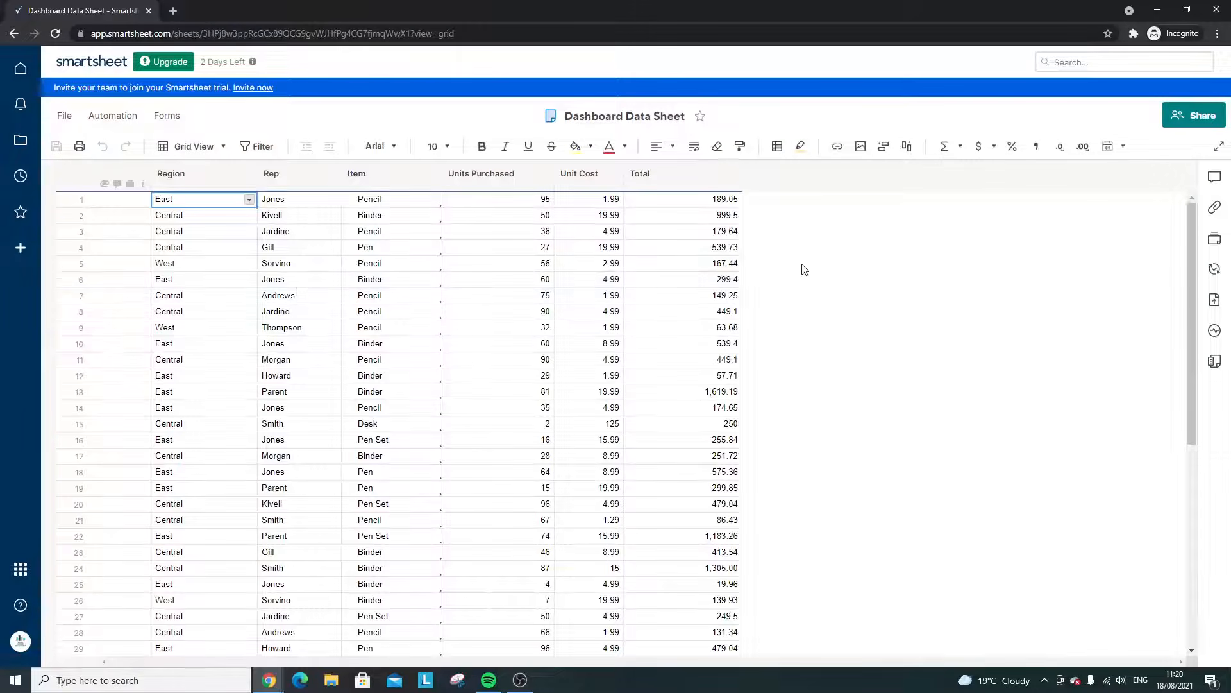
pyautogui.click(14, 33)
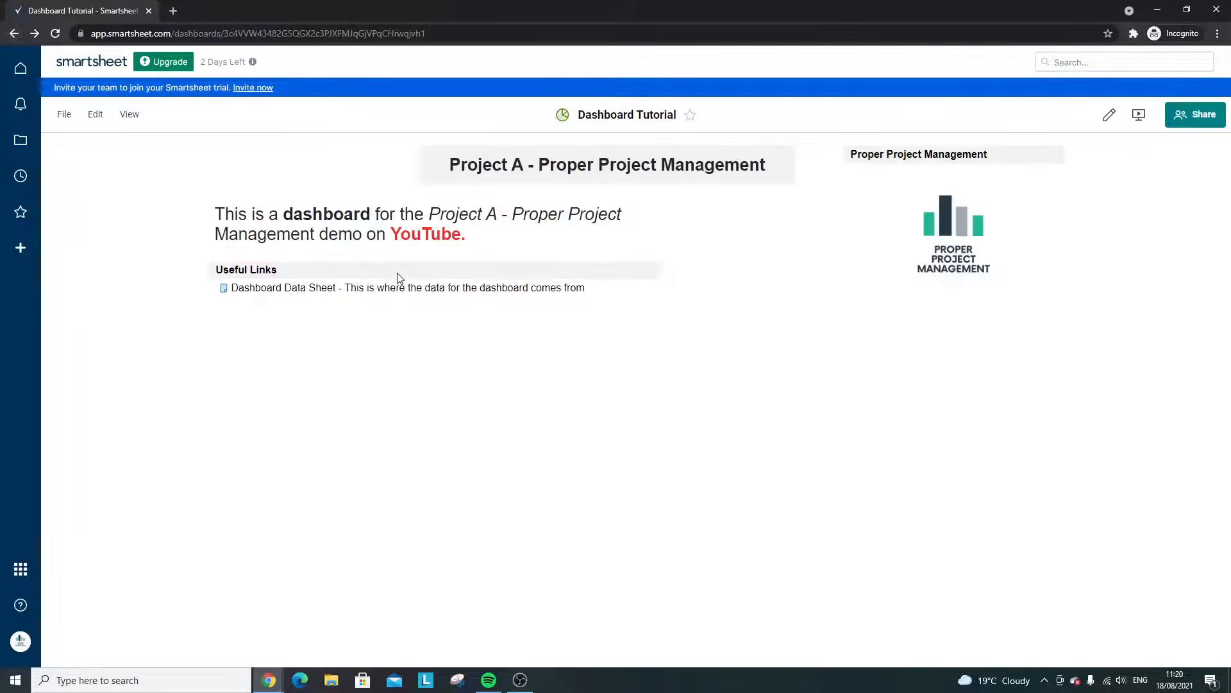
# - Reopen the dashboard for editing and set the Useful Links widget's layout to Stacked
pyautogui.click(1110, 116)
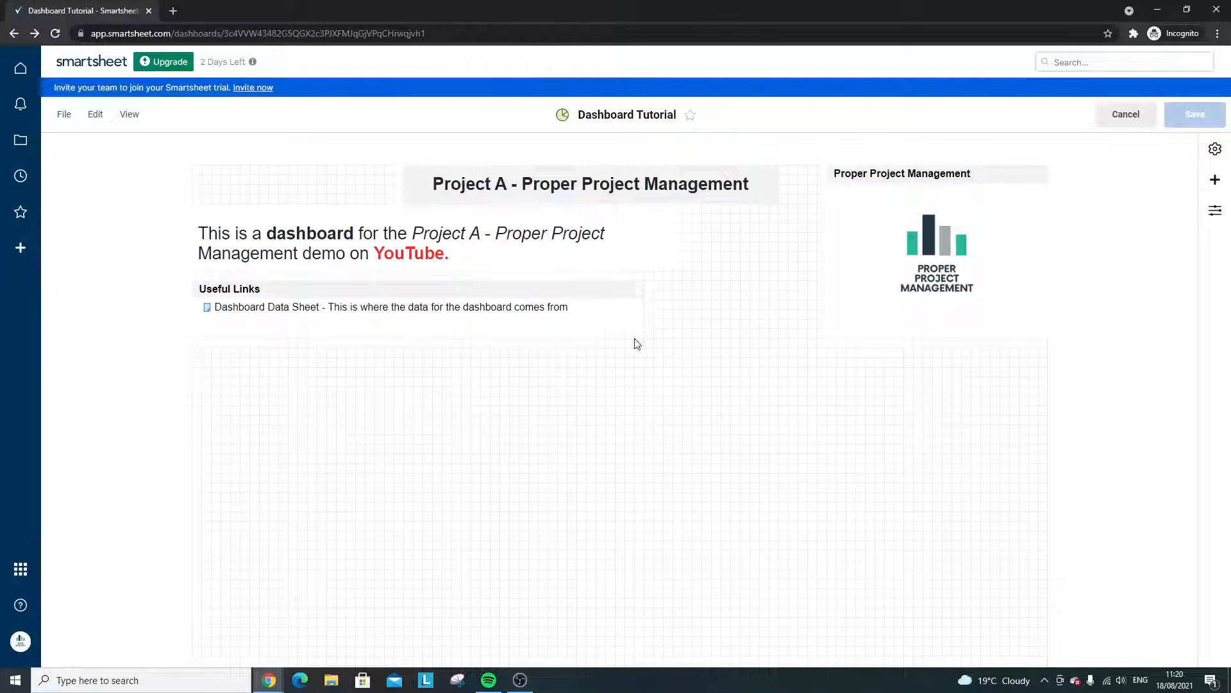
pyautogui.click(636, 289)
pyautogui.click(660, 310)
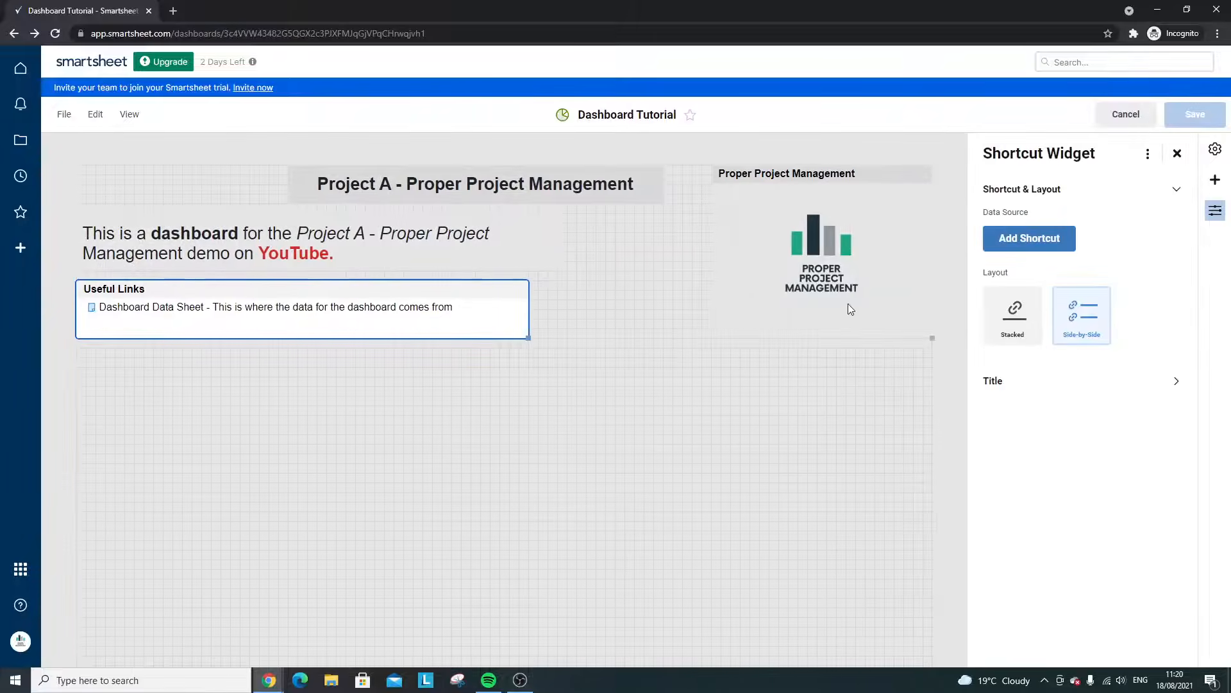
pyautogui.click(1021, 309)
pyautogui.click(1078, 314)
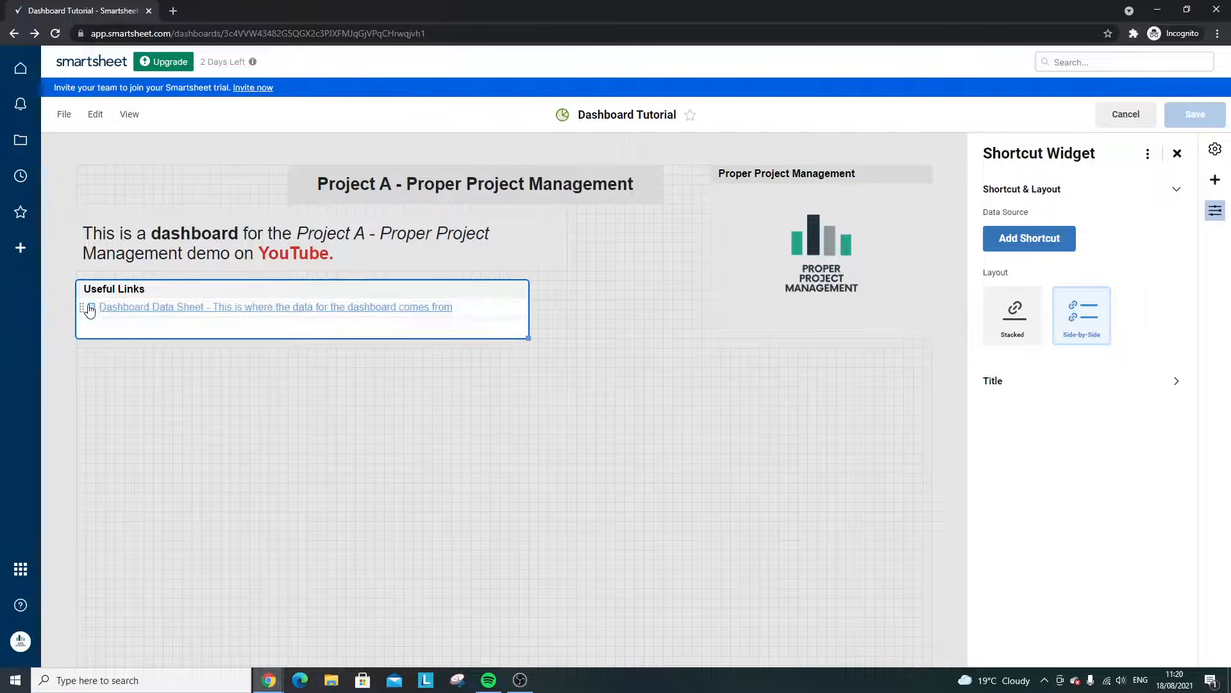
pyautogui.click(1016, 314)
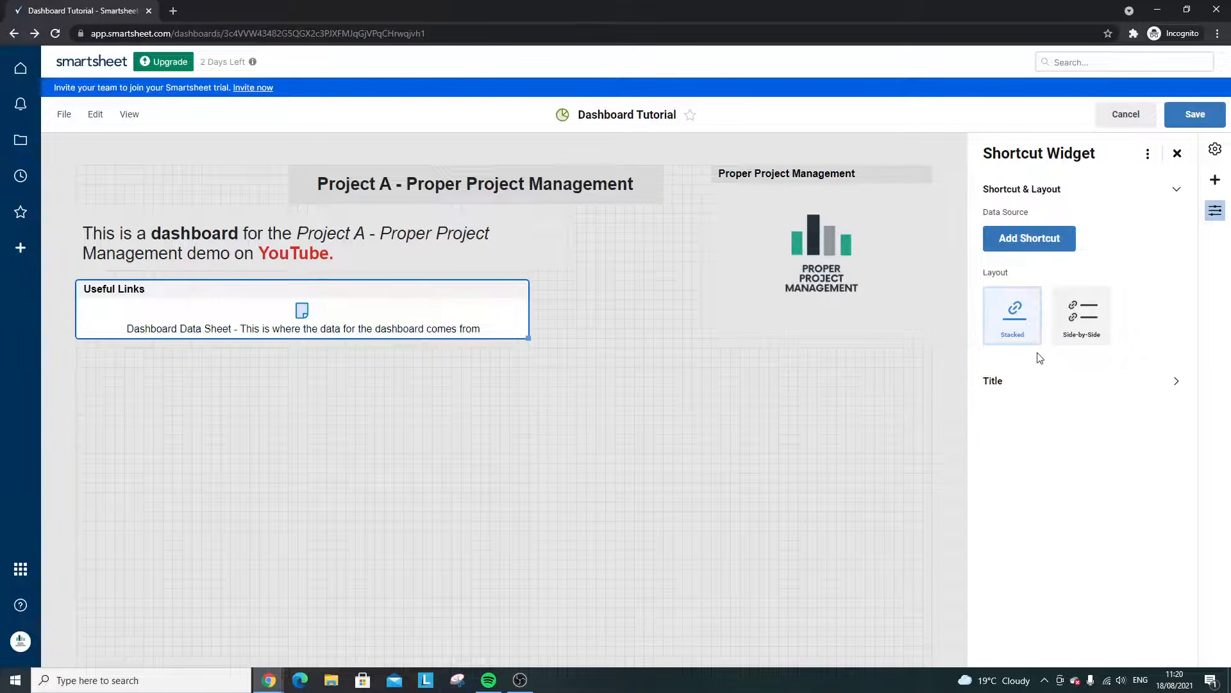
# - Check the Useful Links title settings, make the widget slightly taller and close its settings
pyautogui.click(1038, 383)
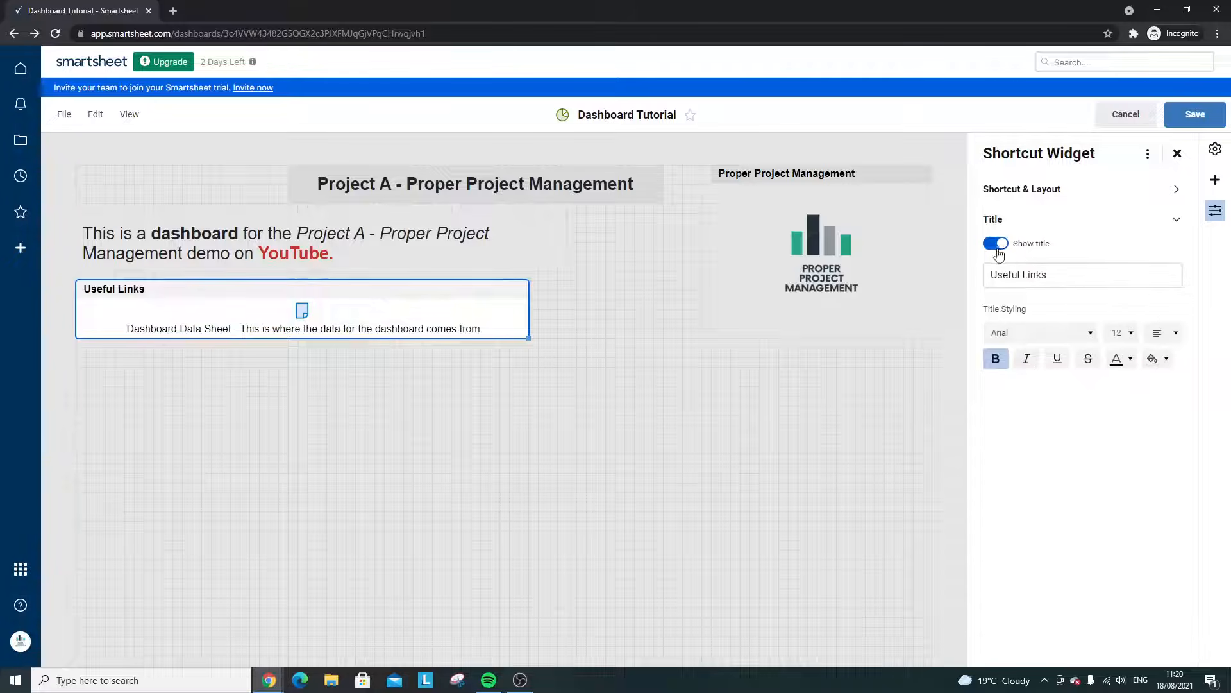
pyautogui.click(1162, 222)
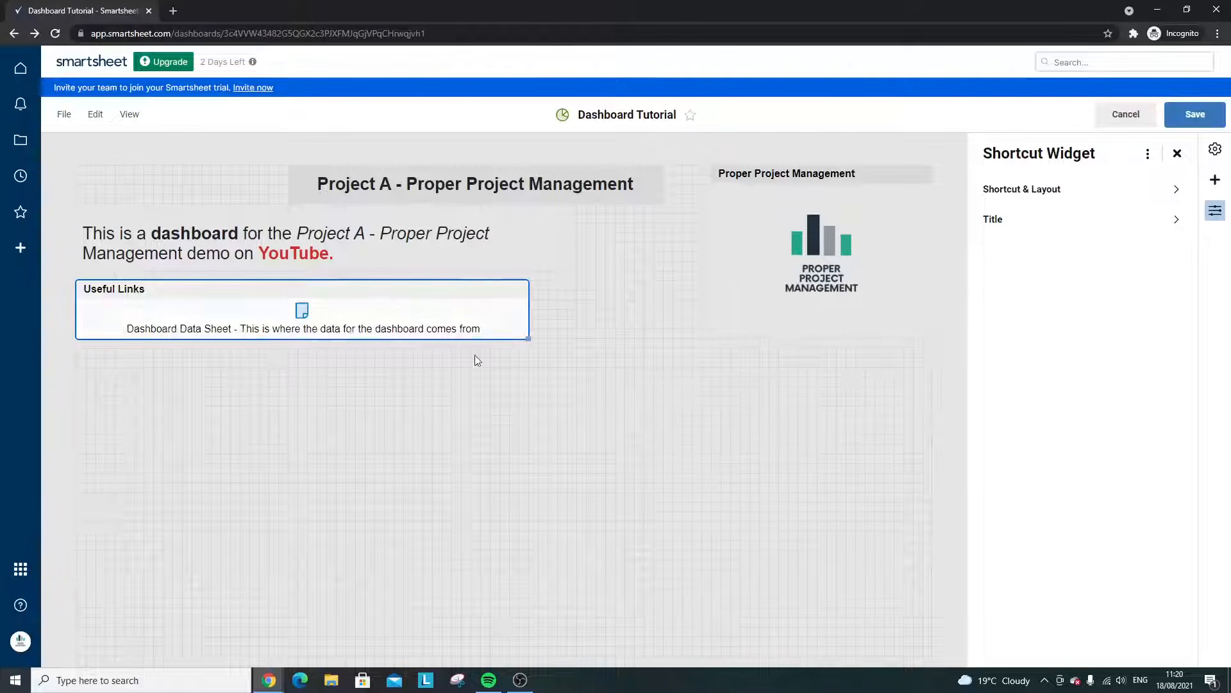
pyautogui.moveTo(528, 338)
pyautogui.mouseDown()
pyautogui.moveTo(195, 426)
pyautogui.moveTo(386, 345)
pyautogui.moveTo(566, 347)
pyautogui.moveTo(528, 346)
pyautogui.mouseUp()
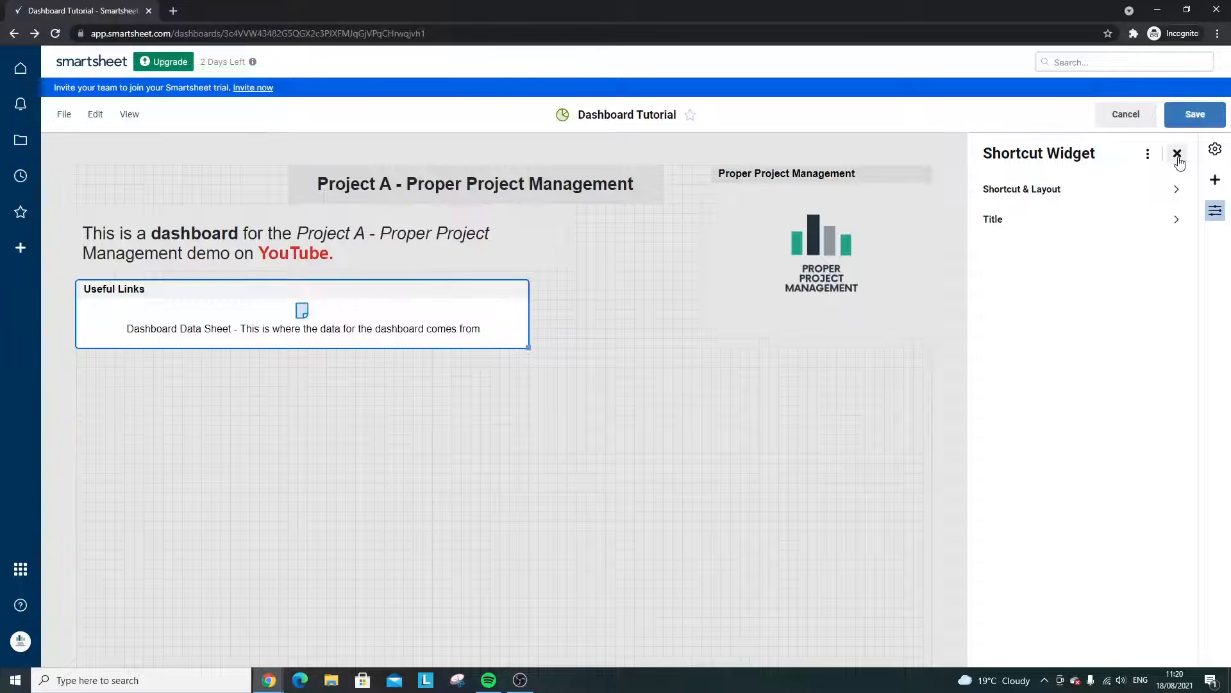
pyautogui.click(1177, 154)
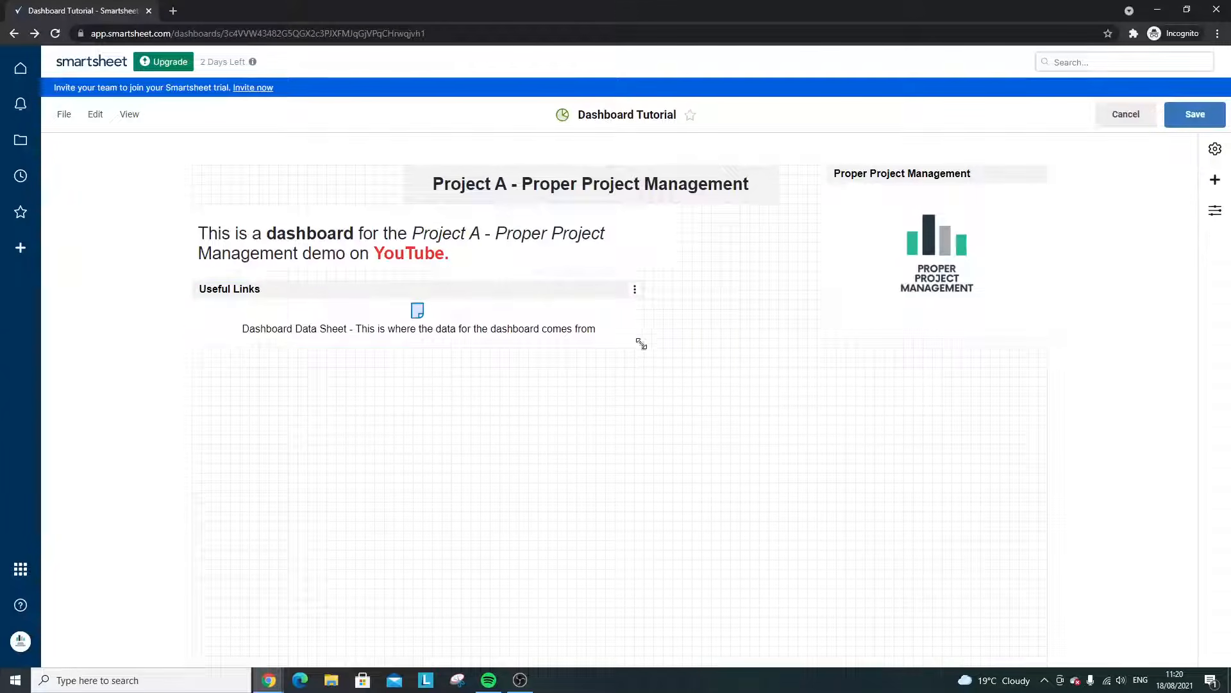
# - Try a narrower, taller size for the Useful Links widget and look at its available actions
pyautogui.moveTo(641, 345); pyautogui.dragTo(472, 377)
pyautogui.click(461, 291)
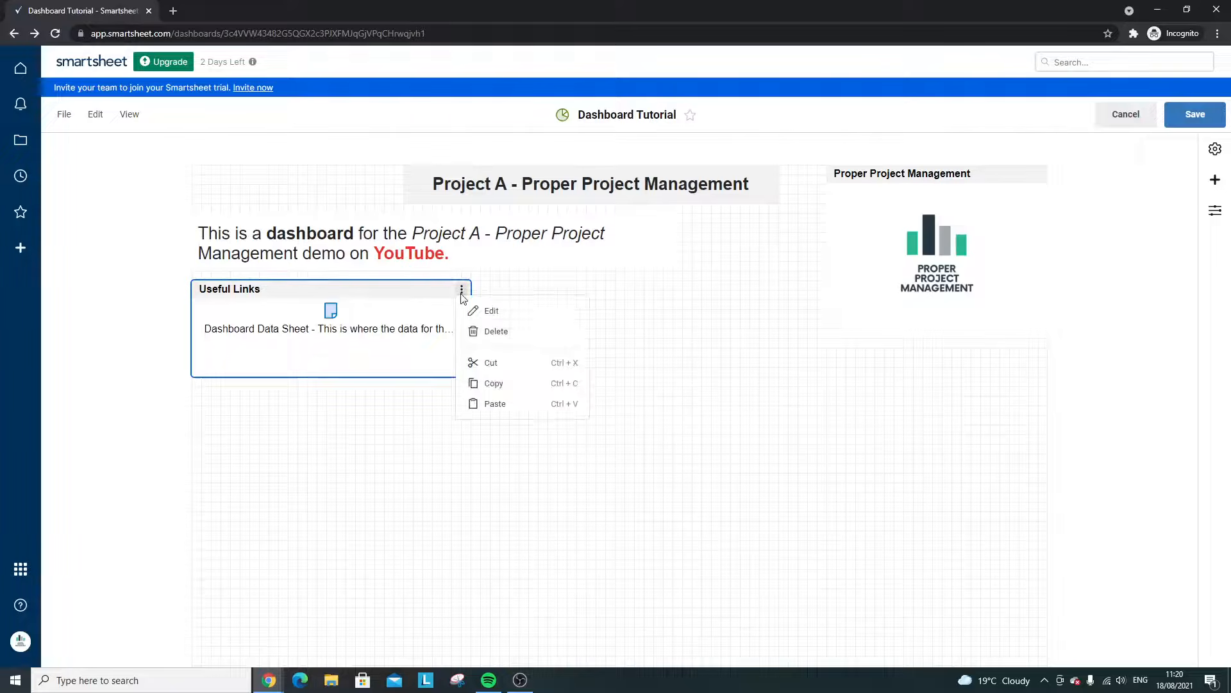
pyautogui.click(462, 293)
pyautogui.click(461, 293)
pyautogui.click(388, 382)
pyautogui.click(443, 334)
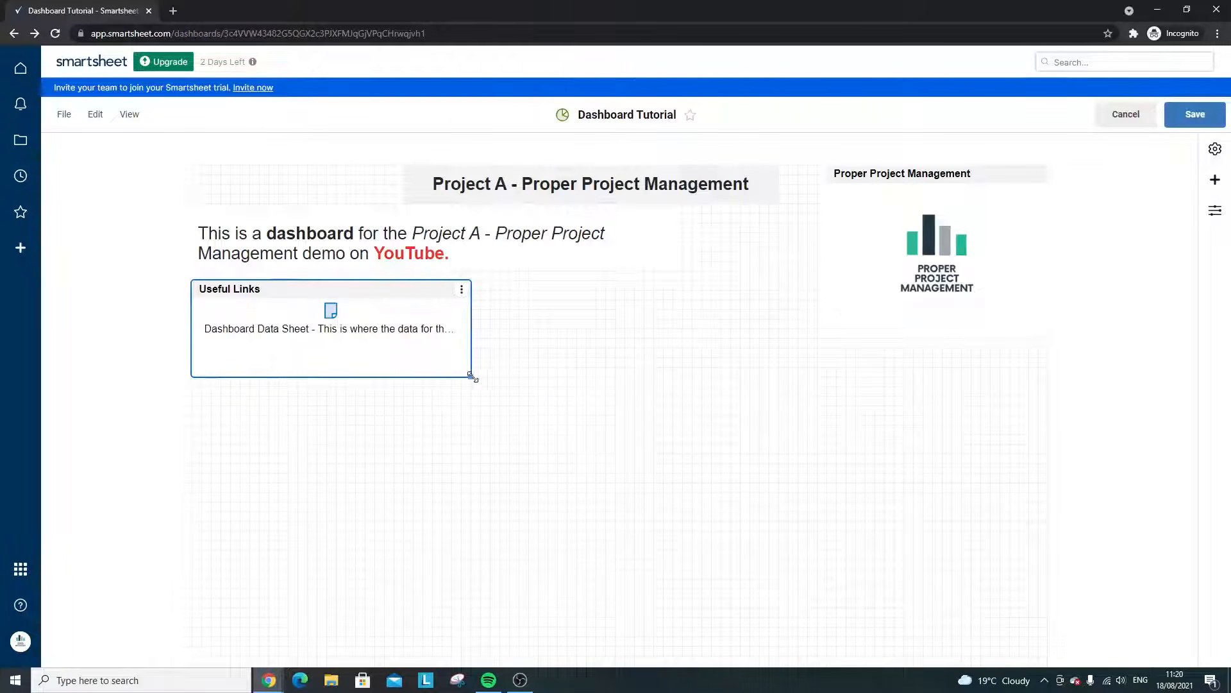
# - Review the Useful Links widget's title settings, close them and widen the widget to fit its full label
pyautogui.click(461, 289)
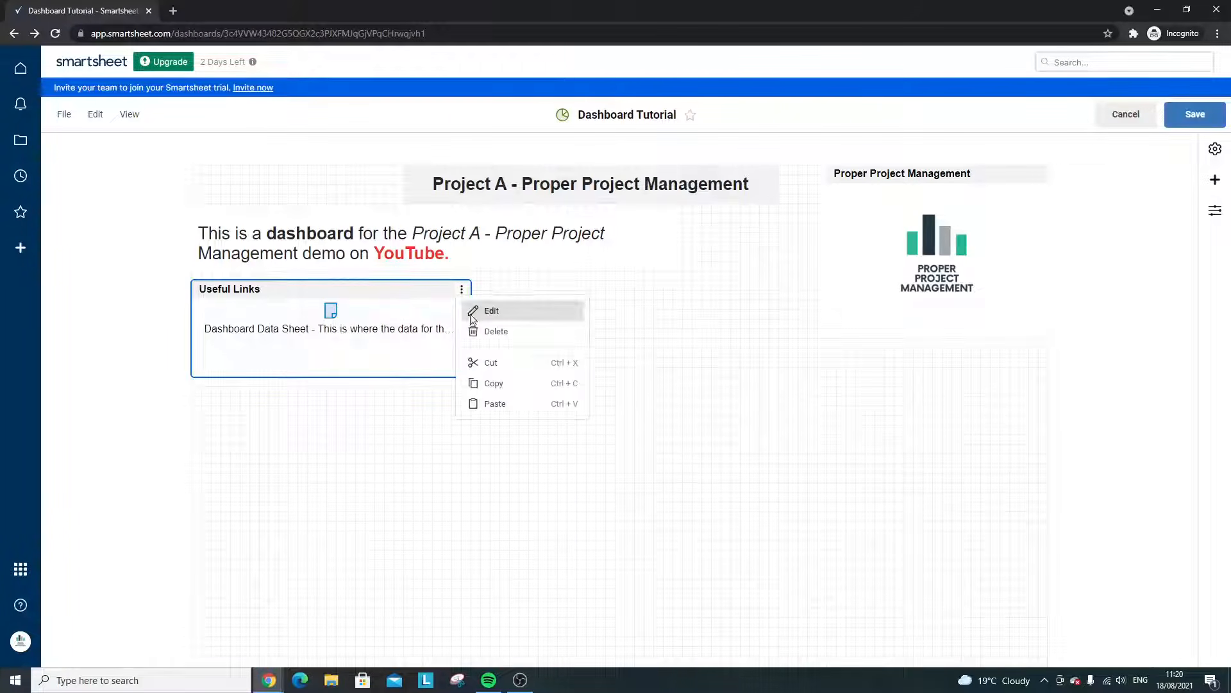
pyautogui.click(472, 319)
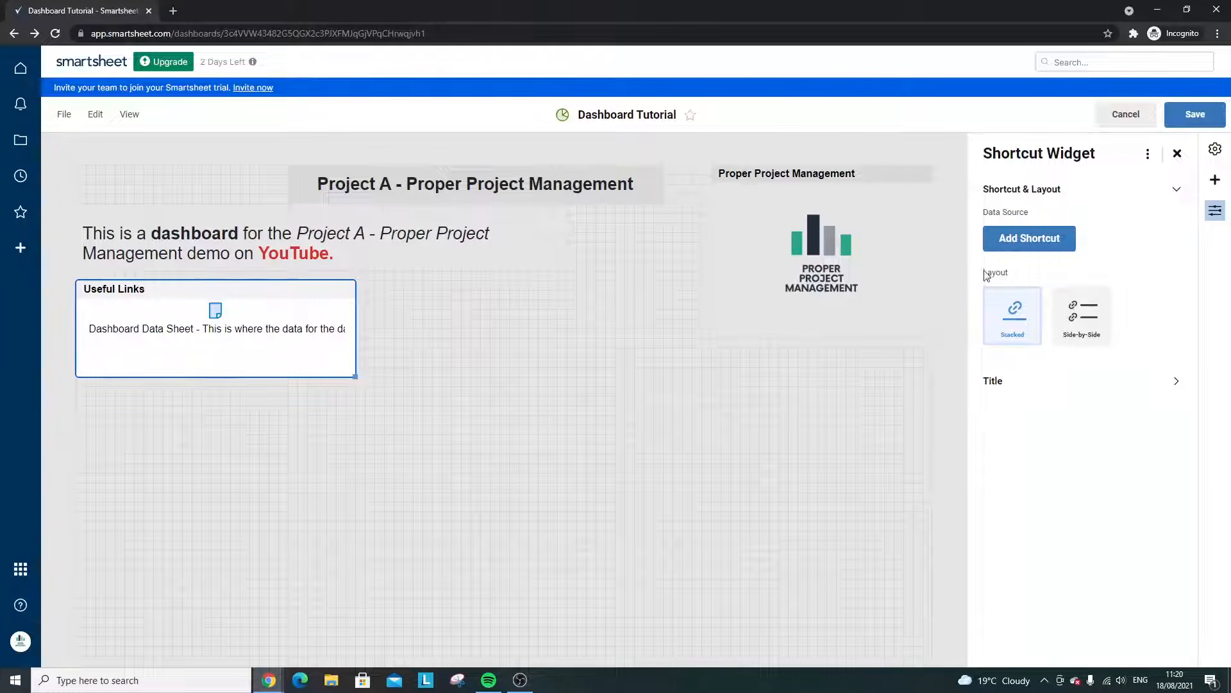
pyautogui.click(1023, 385)
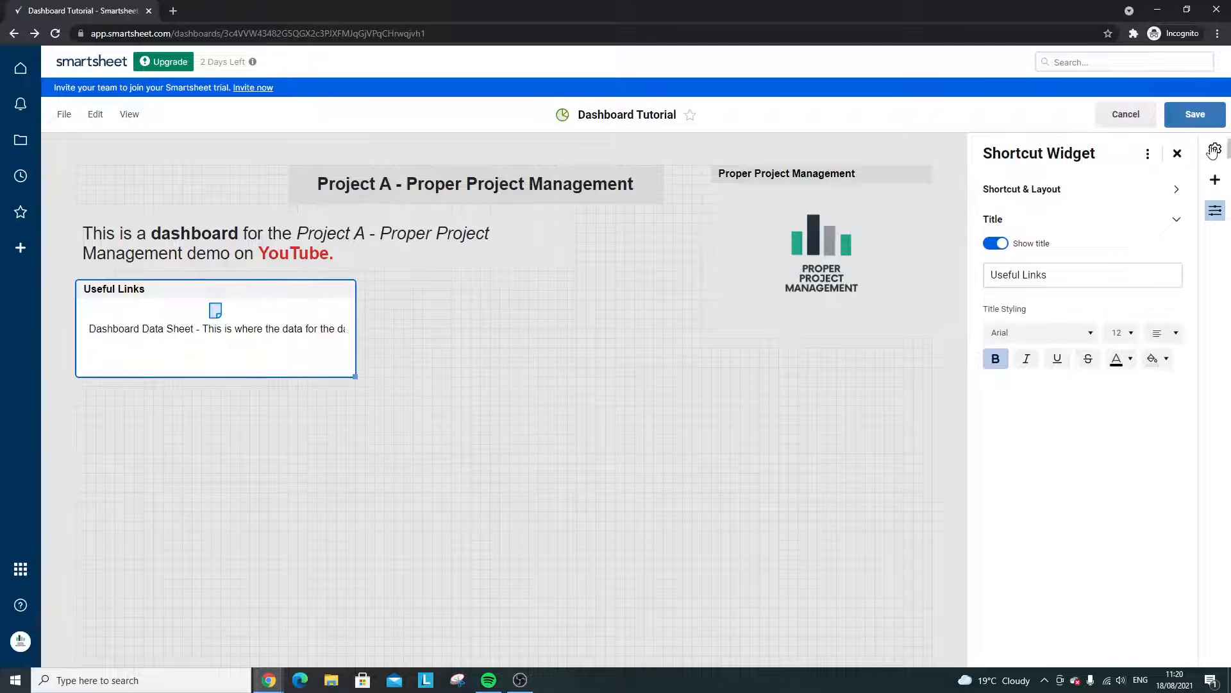
pyautogui.click(1177, 152)
pyautogui.moveTo(471, 374); pyautogui.dragTo(647, 357)
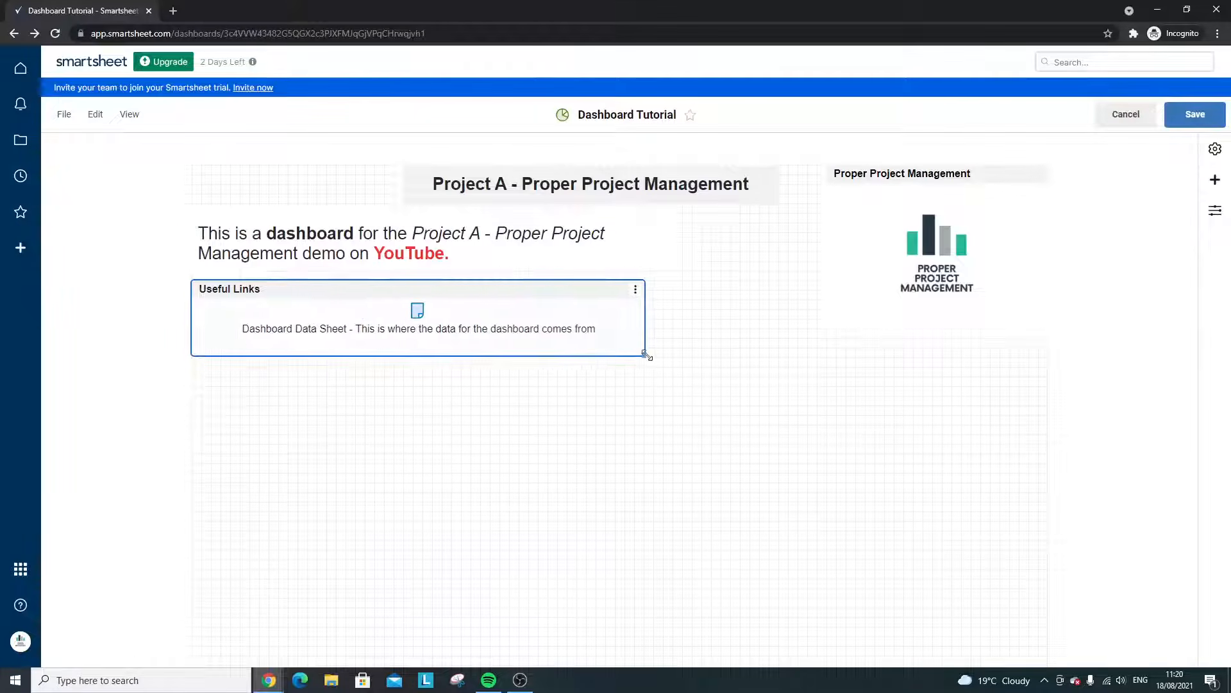
# - Remove the explanation after the sheet name so the shortcut's label reads only "Dashboard Data Sheet"
pyautogui.doubleClick(564, 334)
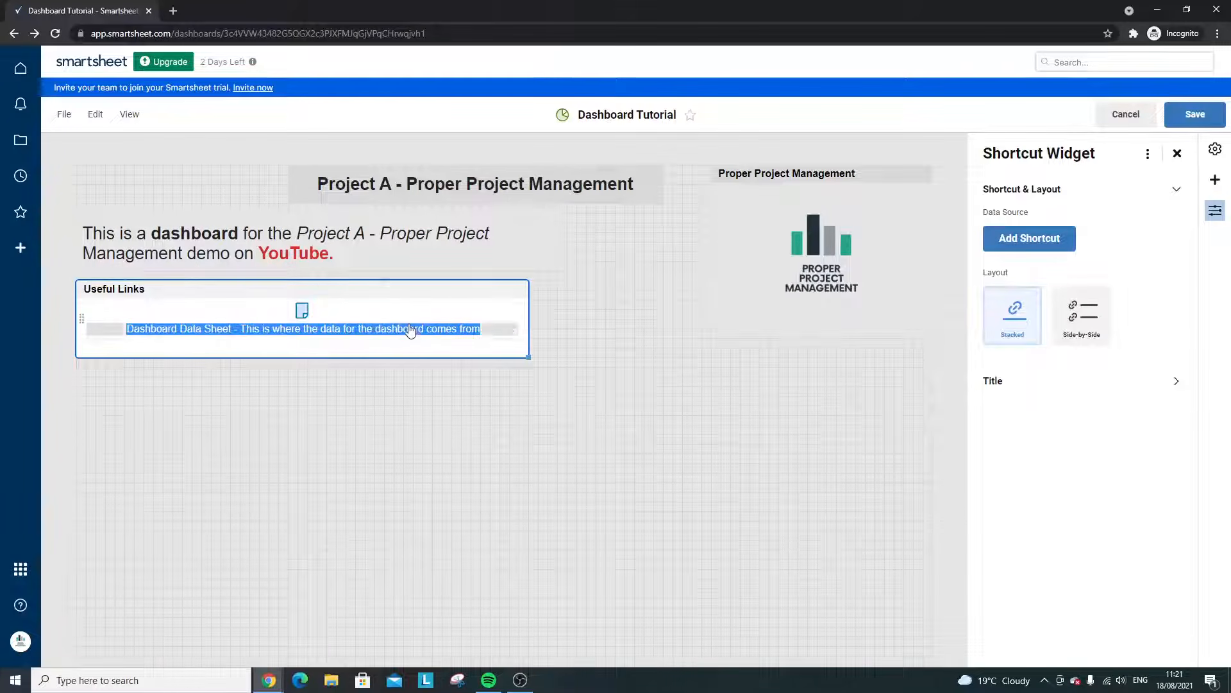
pyautogui.click(479, 329)
pyautogui.moveTo(481, 330); pyautogui.dragTo(247, 334)
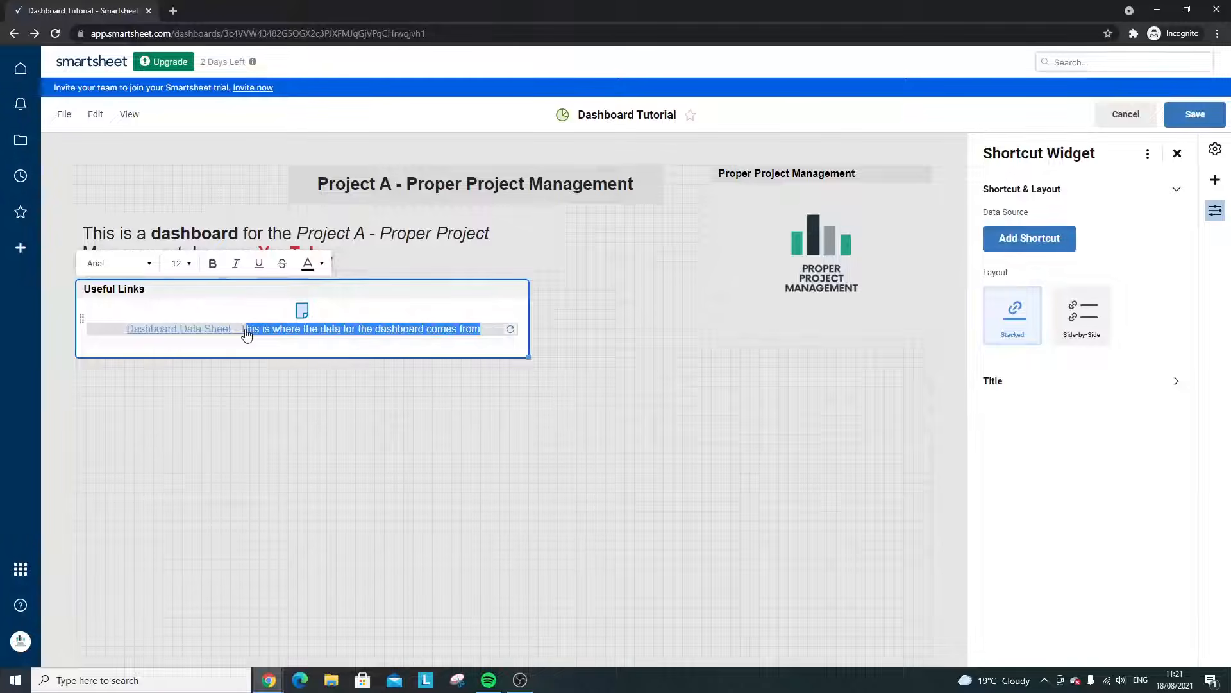
pyautogui.press('BackSpace')
pyautogui.press('BackSpace')
pyautogui.press('BackSpace')
pyautogui.click(395, 418)
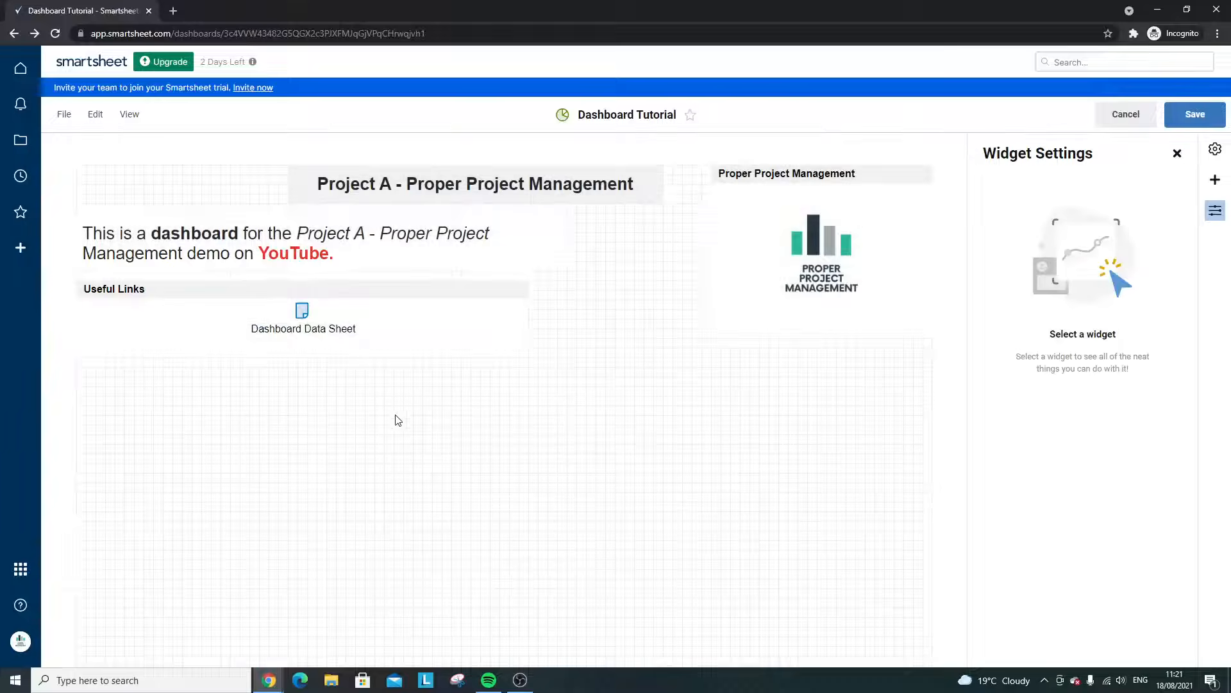
# - Narrow the Useful Links widget to a compact box around its shortcut and close the widget settings
pyautogui.click(386, 327)
pyautogui.moveTo(524, 355); pyautogui.dragTo(231, 367)
pyautogui.click(344, 382)
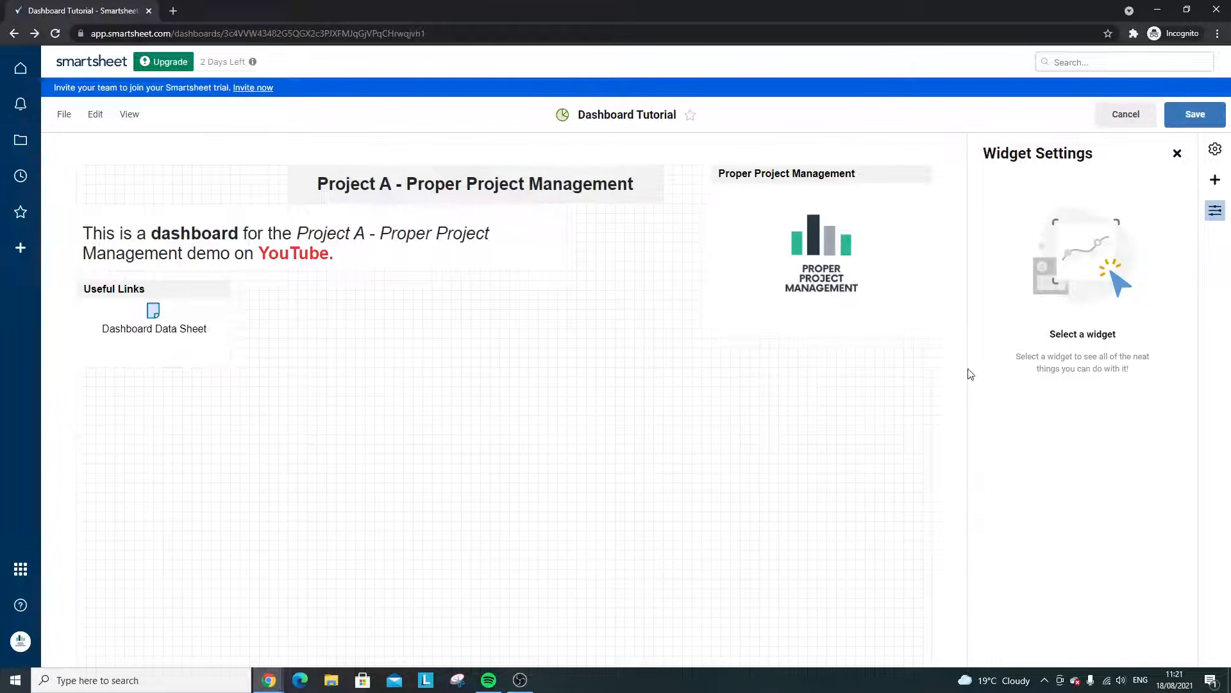
pyautogui.click(1178, 153)
pyautogui.click(1217, 182)
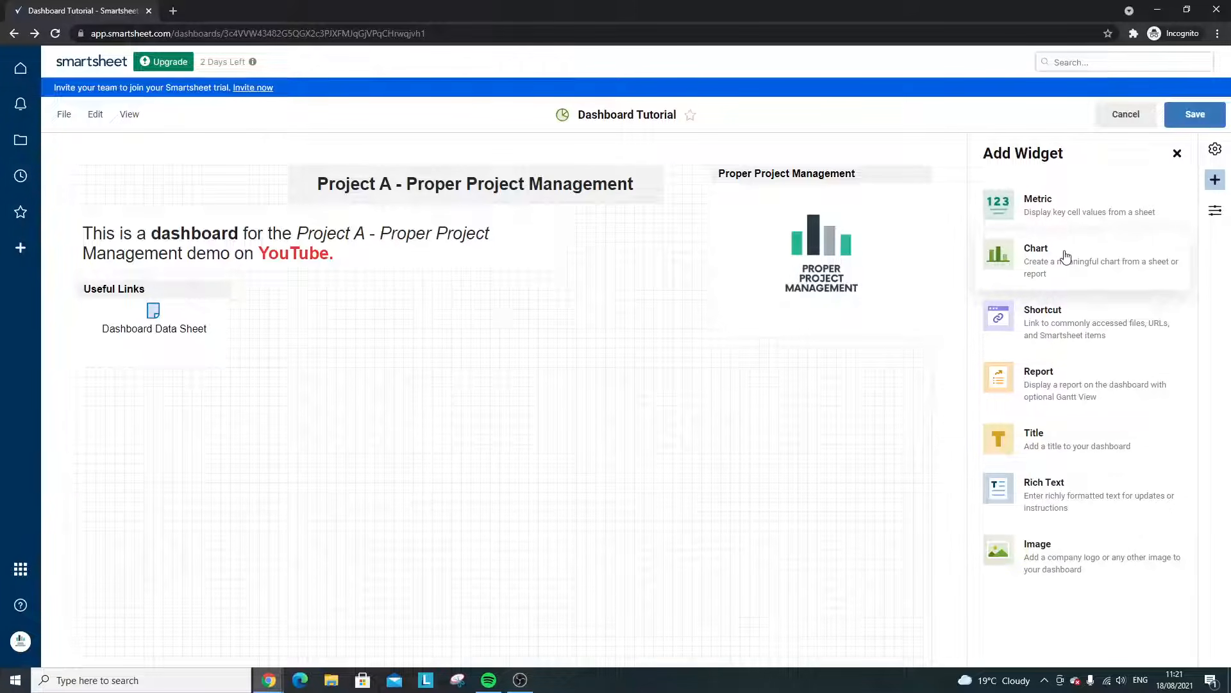
pyautogui.click(1073, 380)
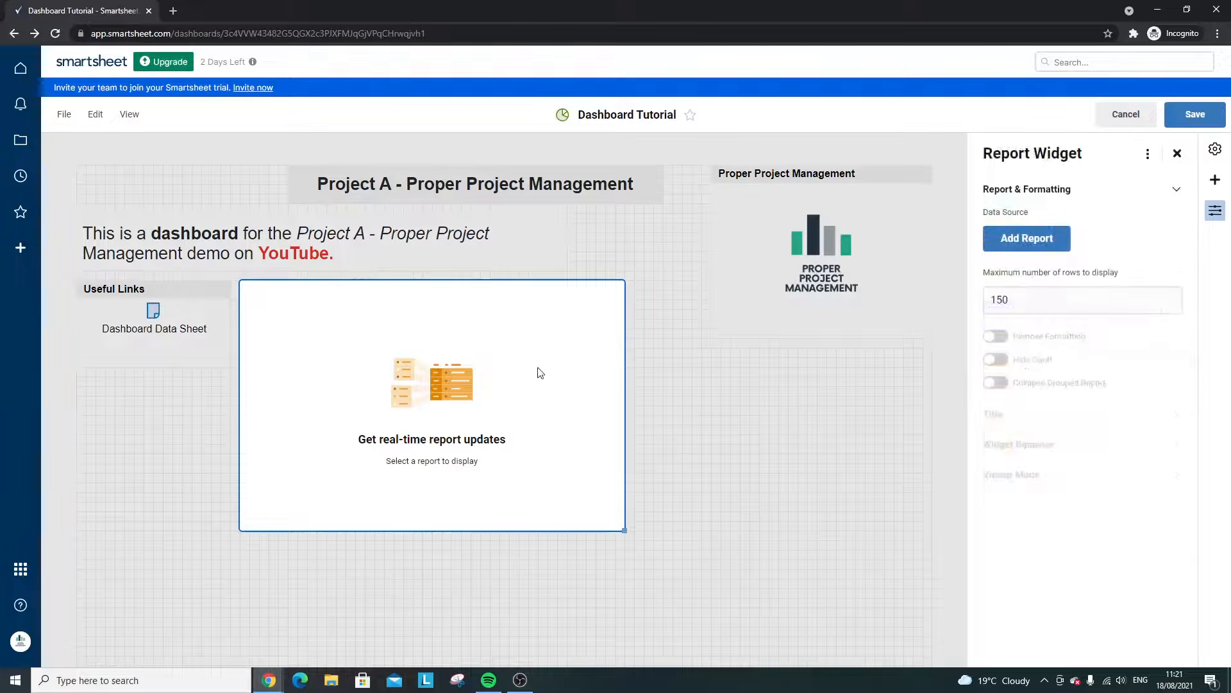
pyautogui.click(1176, 153)
pyautogui.click(731, 290)
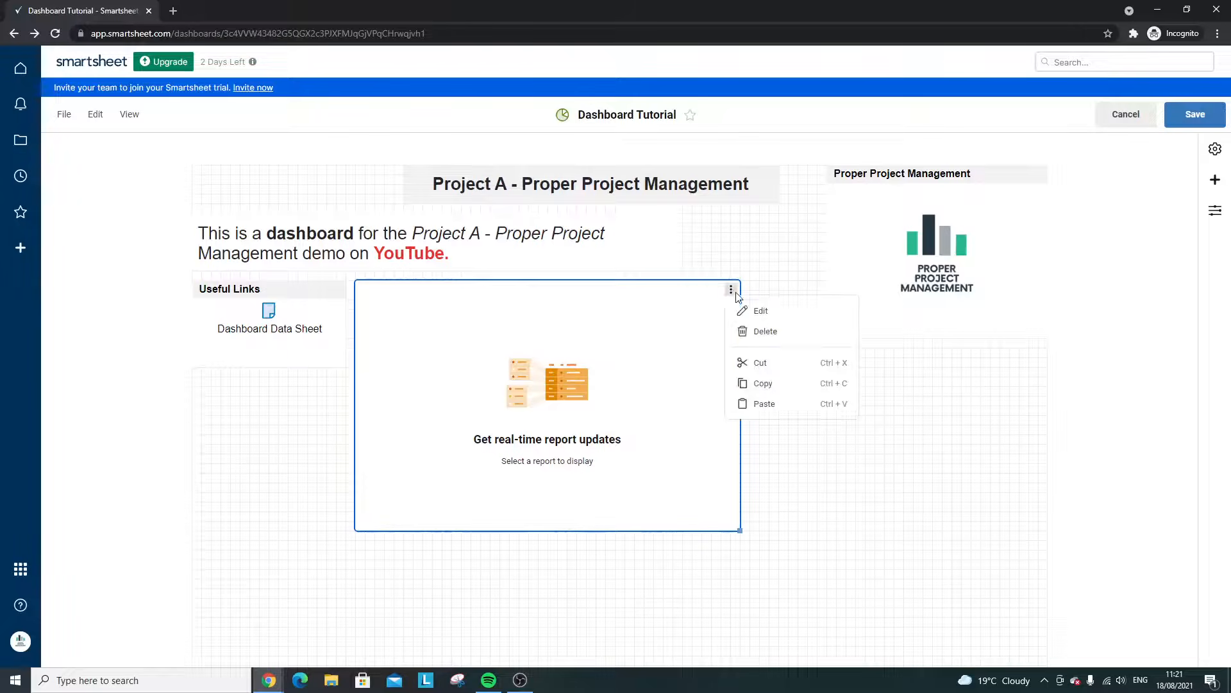
pyautogui.click(760, 330)
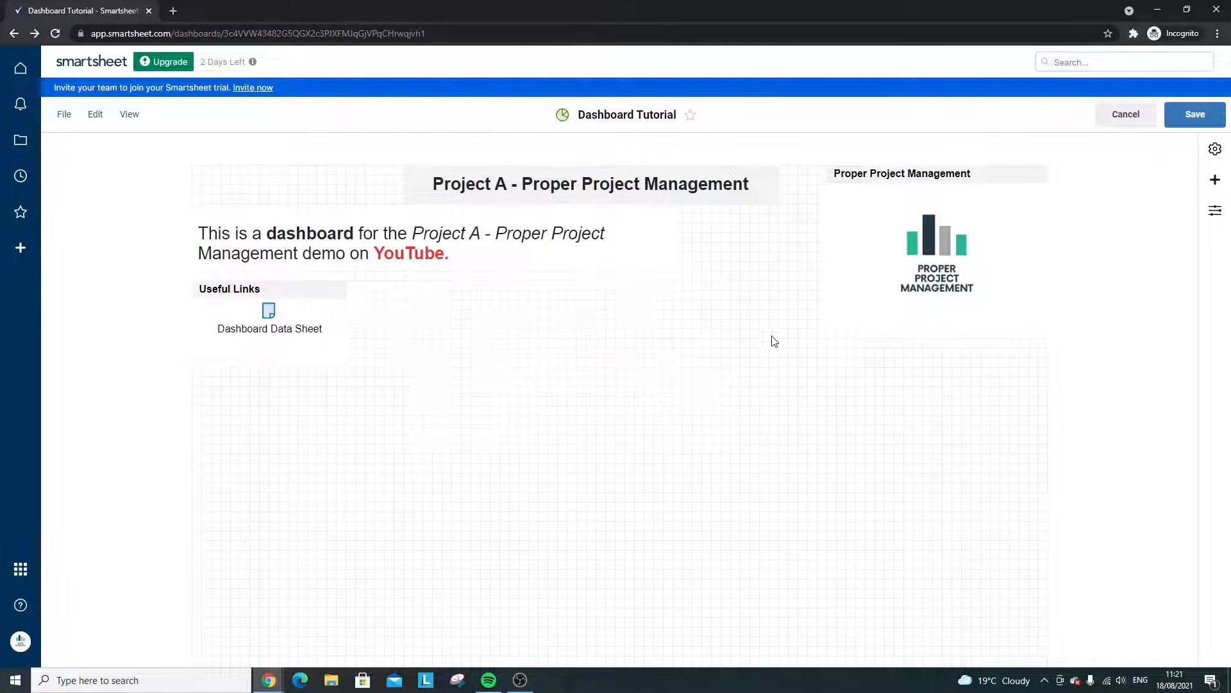
# - Try placing an empty Metric widget below the Useful Links widget and delete it again
pyautogui.click(1215, 180)
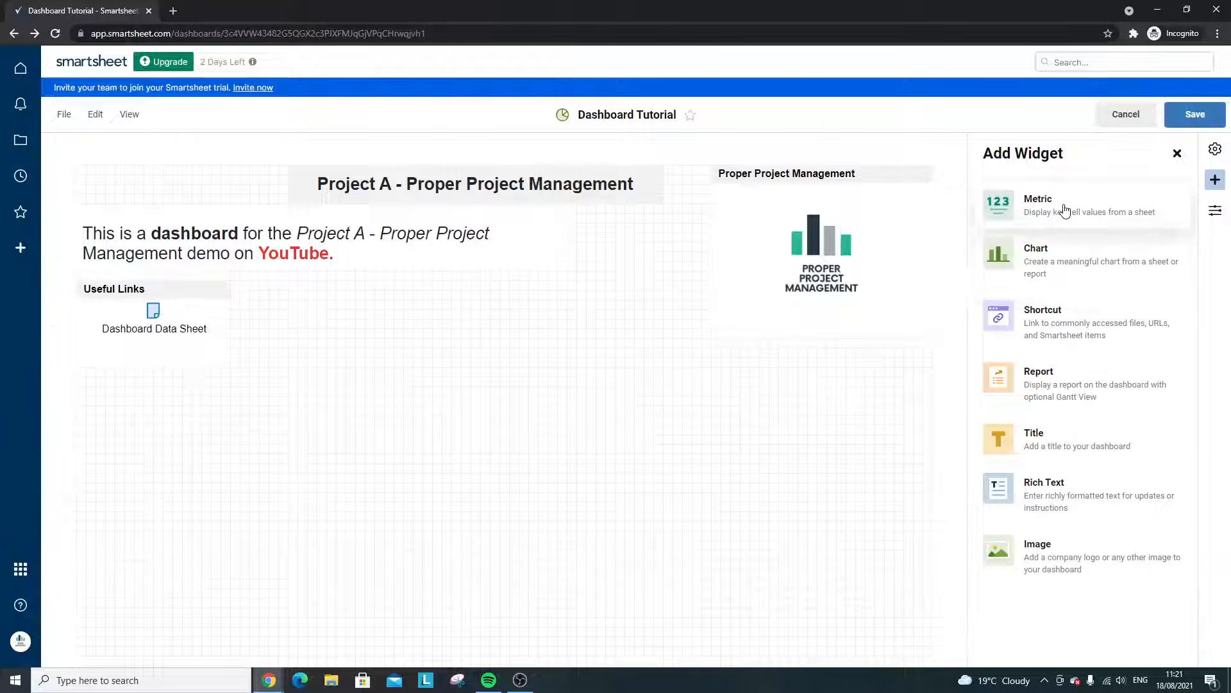
pyautogui.click(1090, 206)
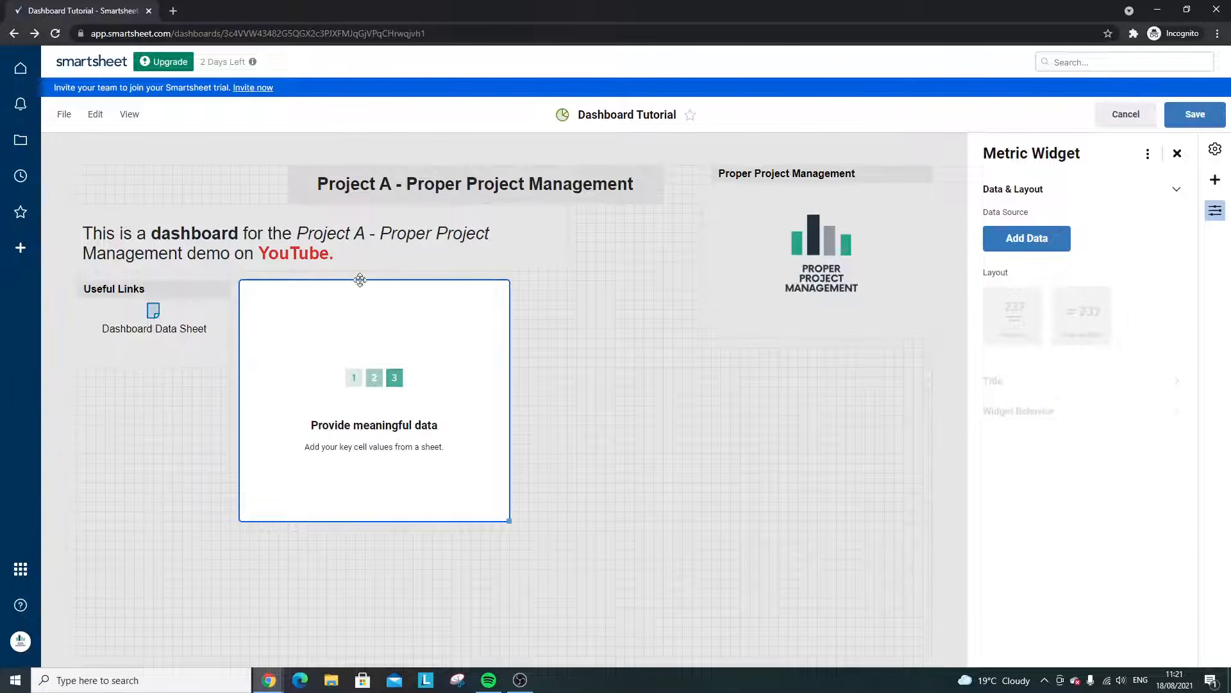
pyautogui.moveTo(359, 279); pyautogui.dragTo(190, 407)
pyautogui.click(383, 413)
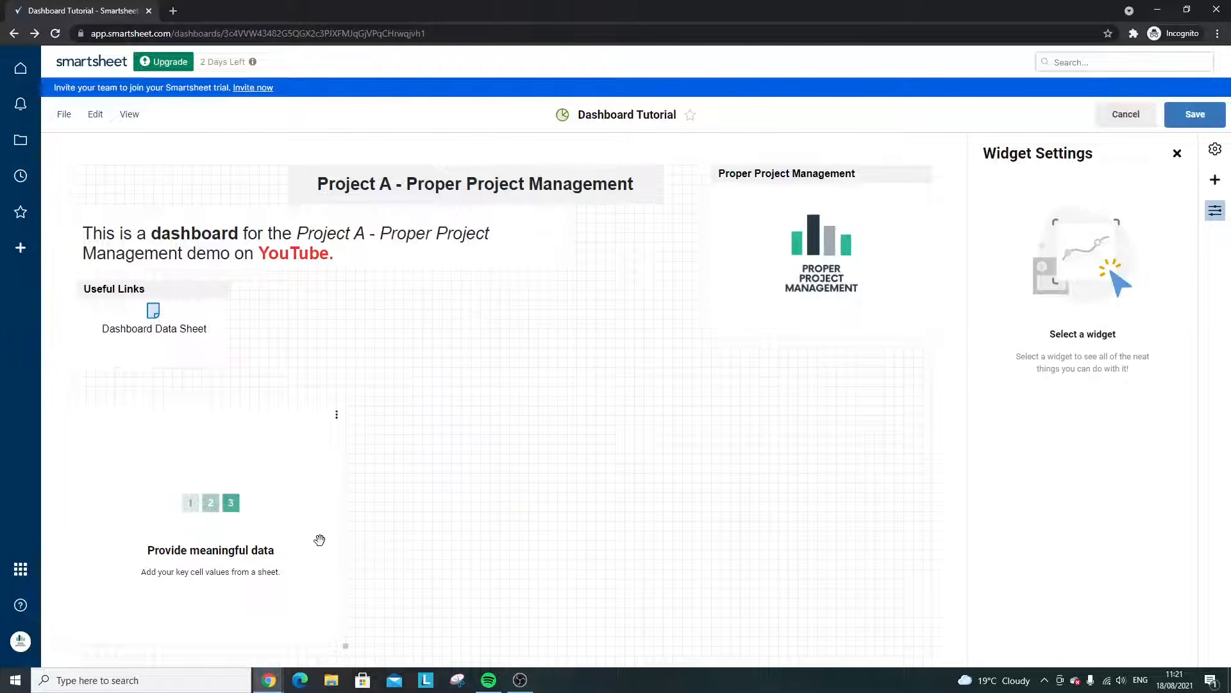
pyautogui.click(247, 472)
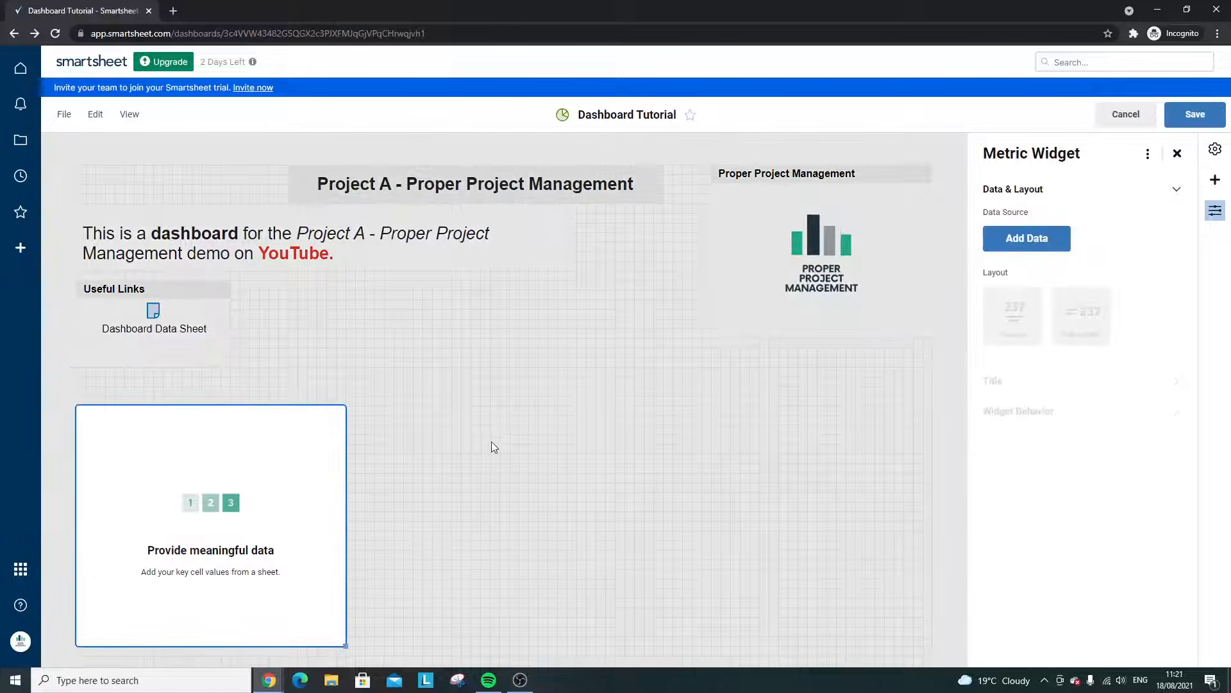
pyautogui.click(467, 453)
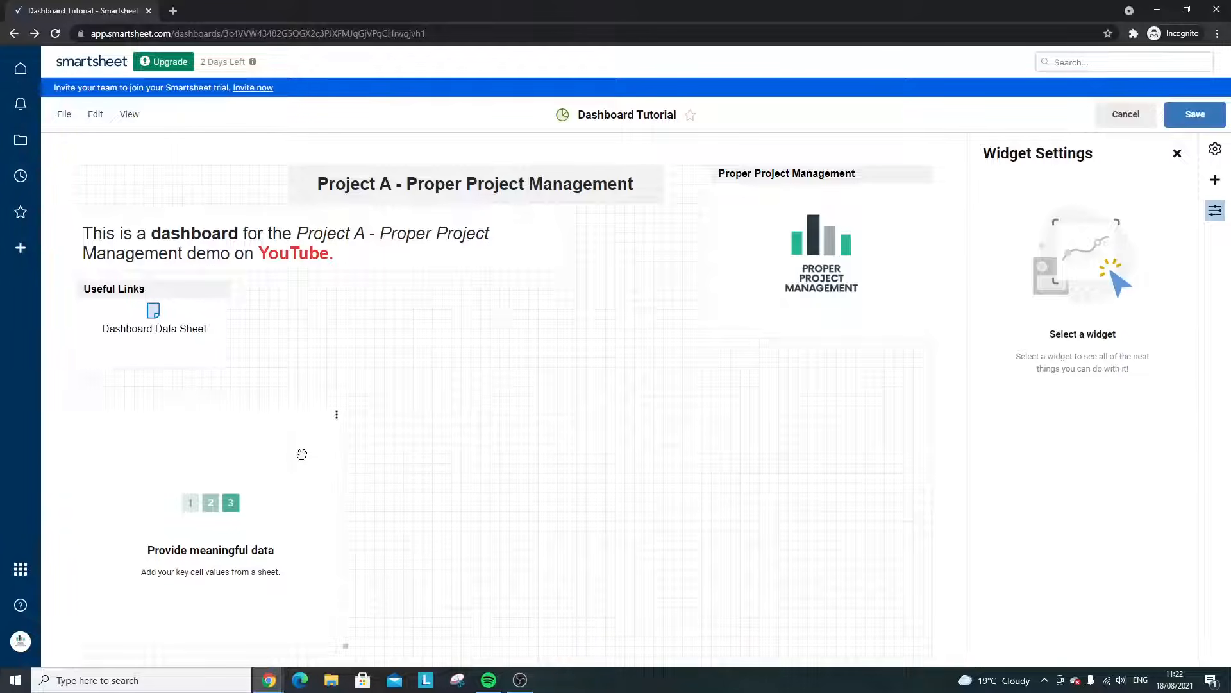
pyautogui.click(339, 419)
pyautogui.click(383, 457)
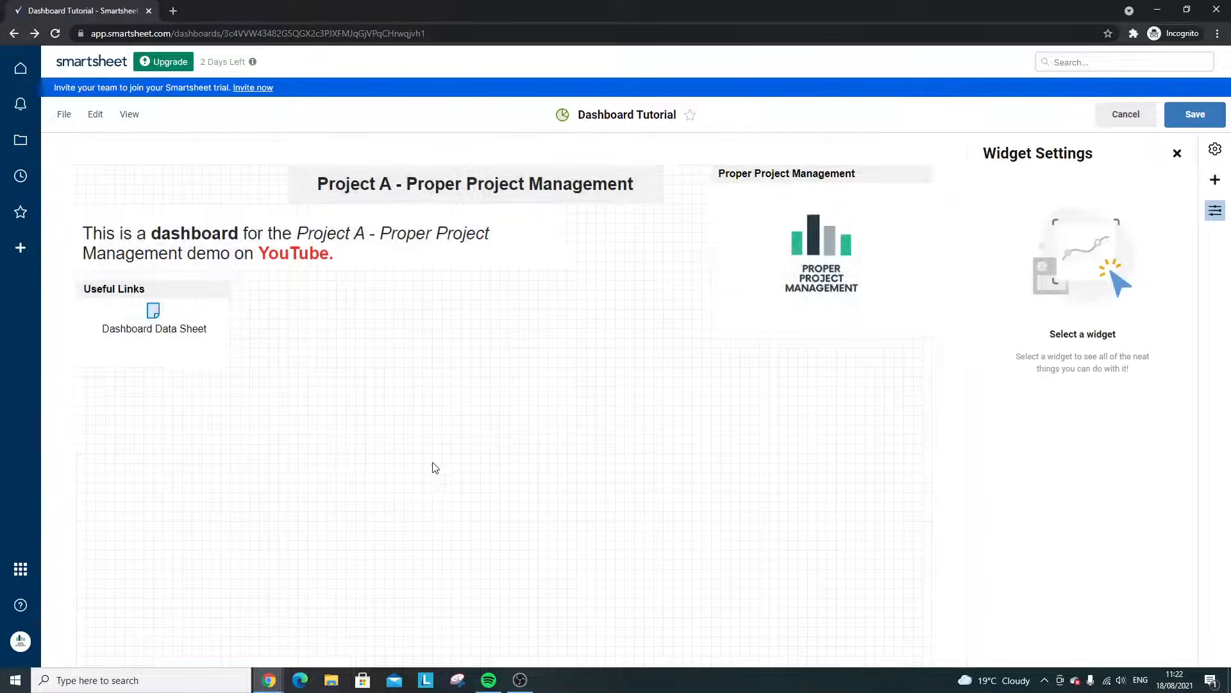
# - Save the dashboard and open the Dashboard Calculation Sheet from the Dashboard Tutorial folder
pyautogui.click(1194, 114)
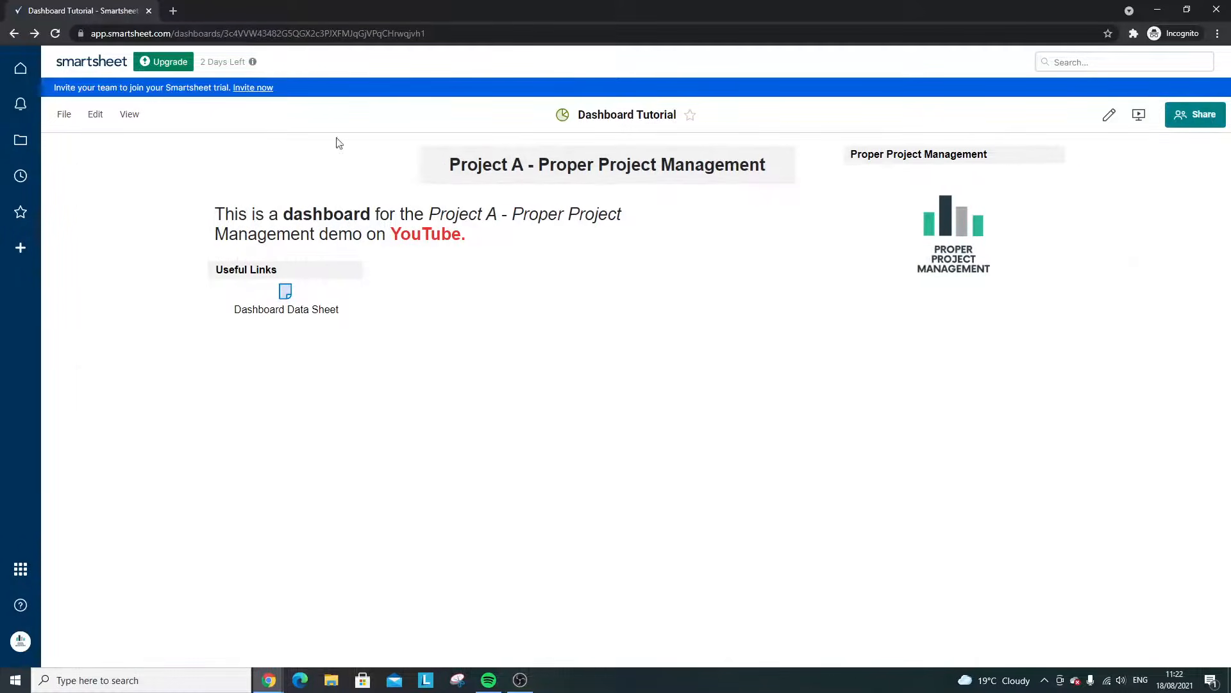
pyautogui.click(21, 68)
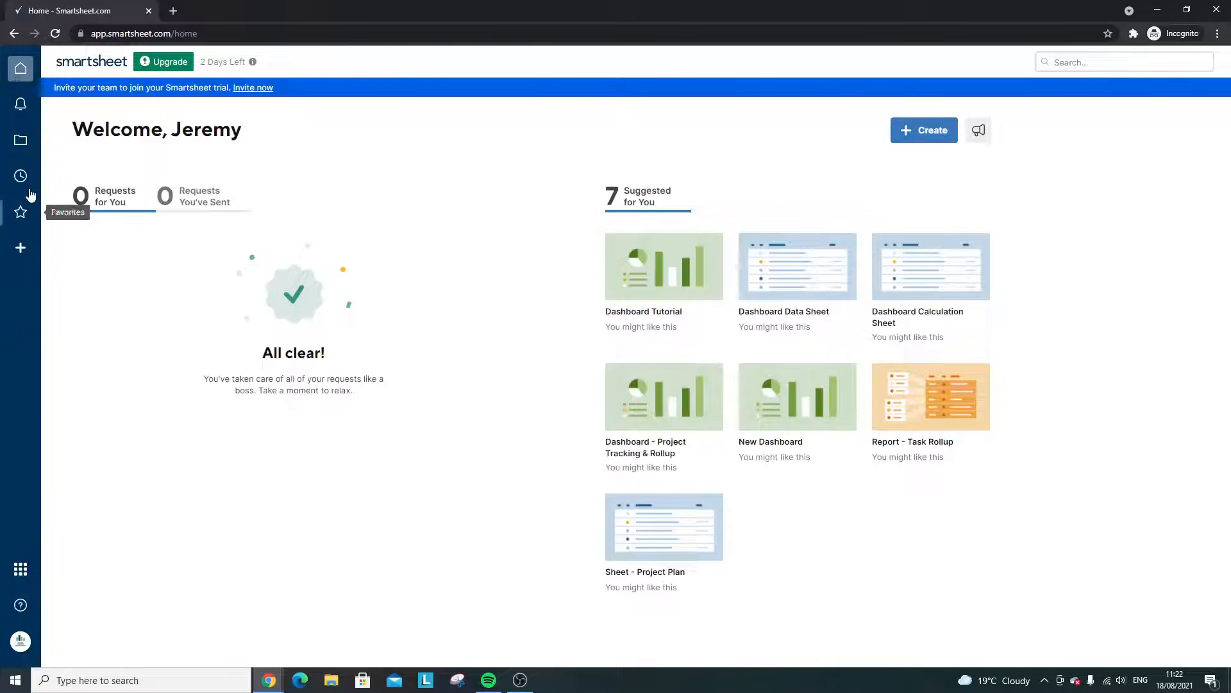
pyautogui.click(21, 139)
pyautogui.click(407, 181)
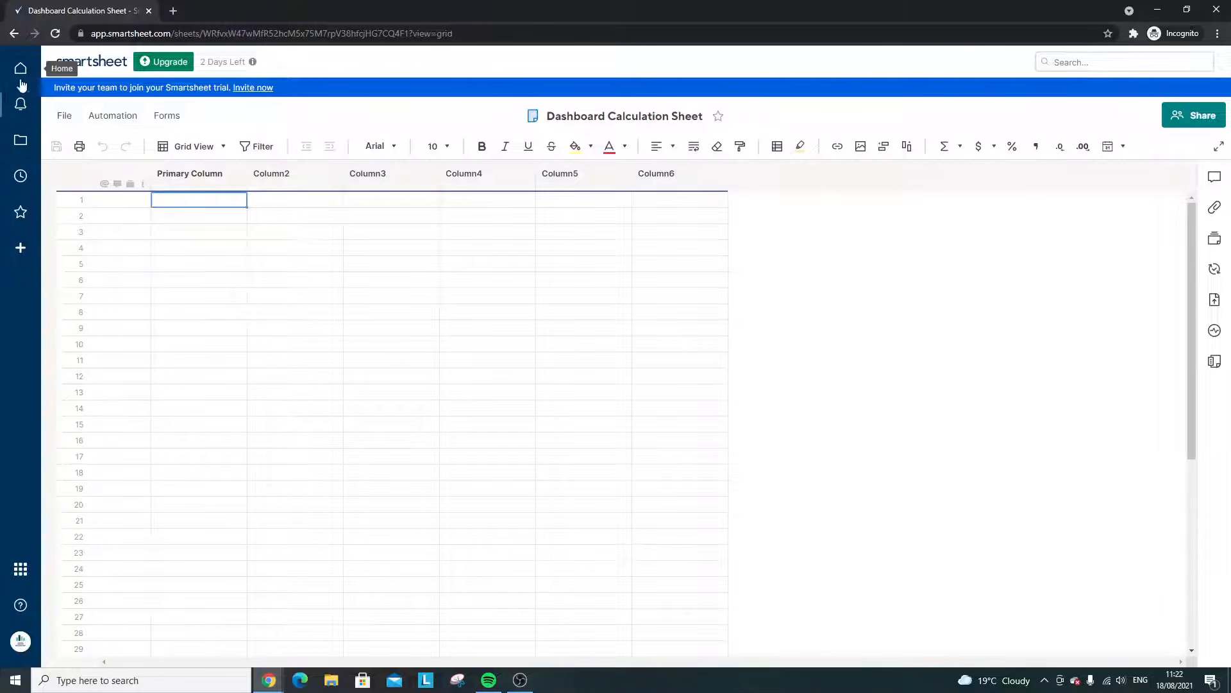
# - Open the Dashboard Data Sheet and examine which items are listed in its Item column
pyautogui.click(20, 140)
pyautogui.click(420, 204)
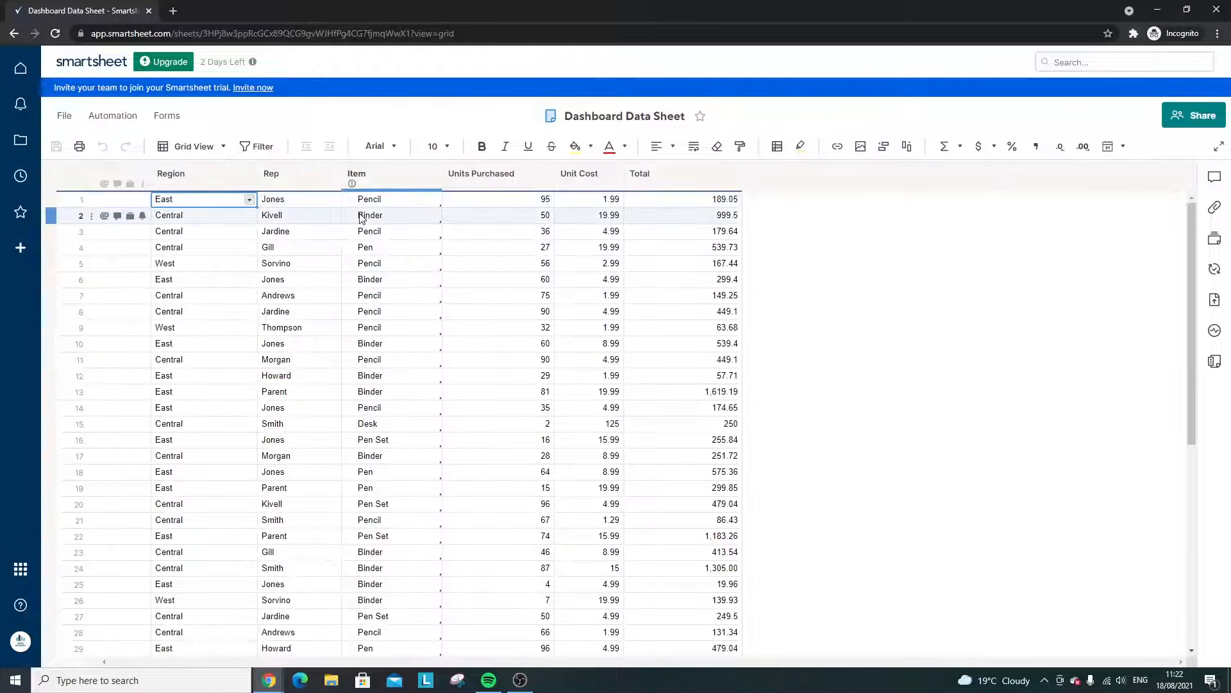
pyautogui.moveTo(366, 199); pyautogui.dragTo(388, 232)
pyautogui.scroll(-3, 405, 273)
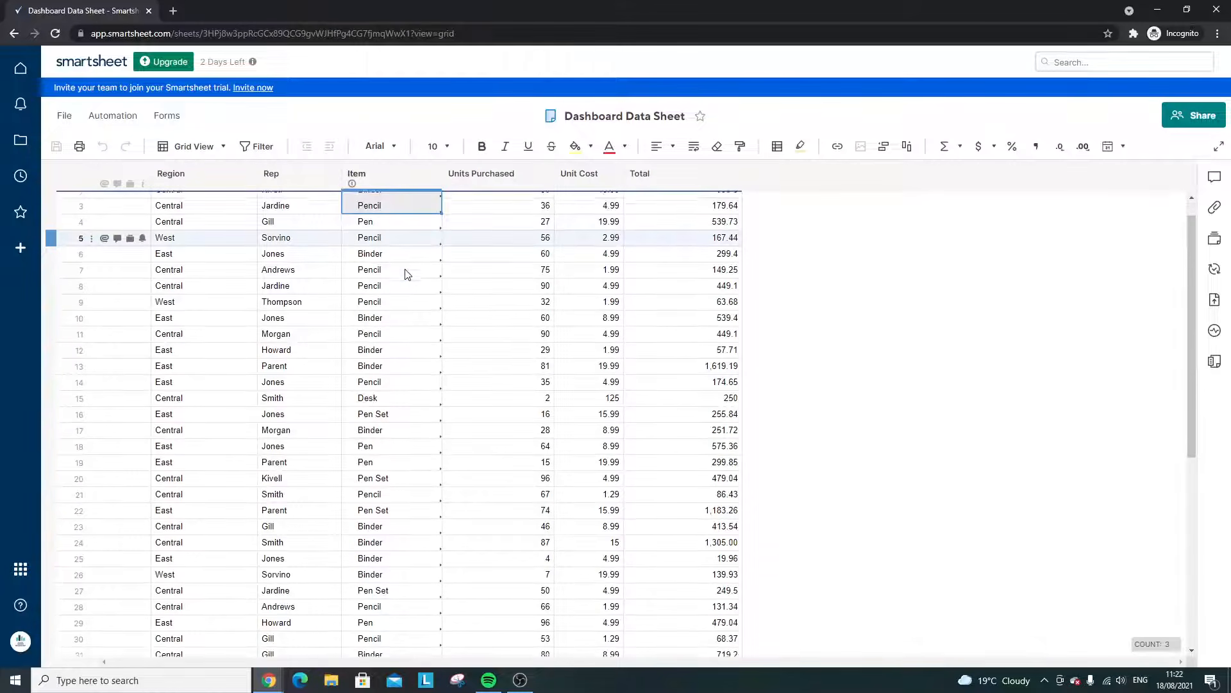
pyautogui.click(399, 375)
pyautogui.click(403, 394)
pyautogui.scroll(-3, 403, 393)
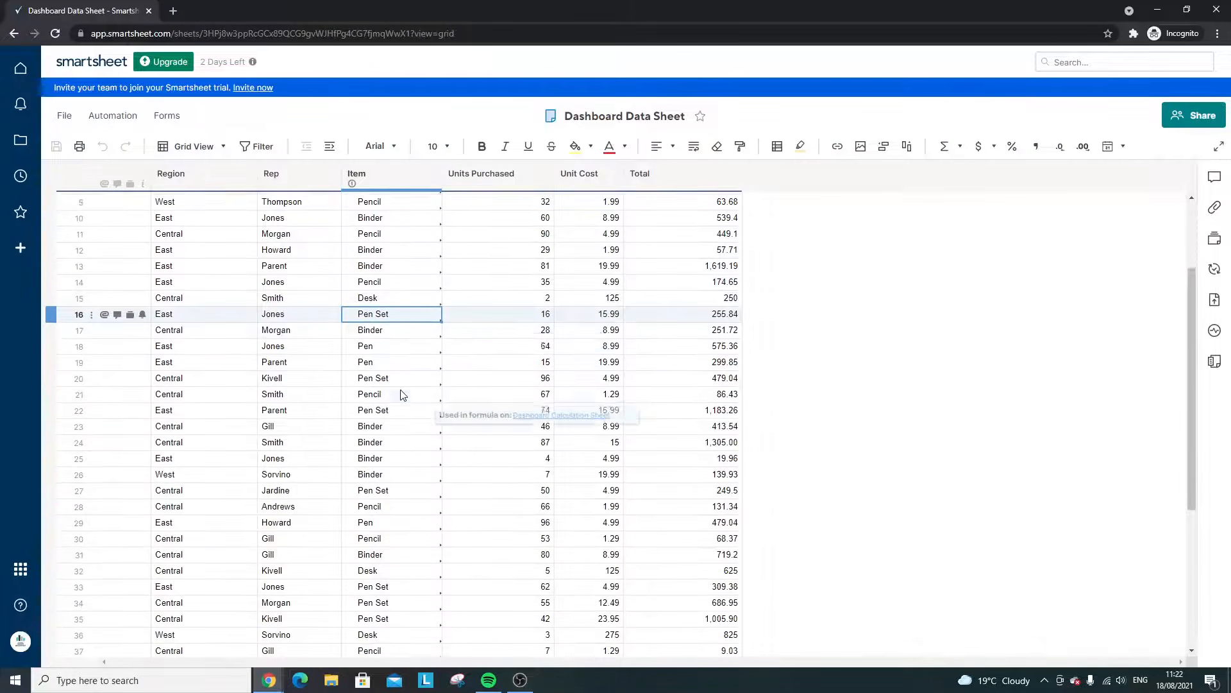
pyautogui.scroll(5, 403, 394)
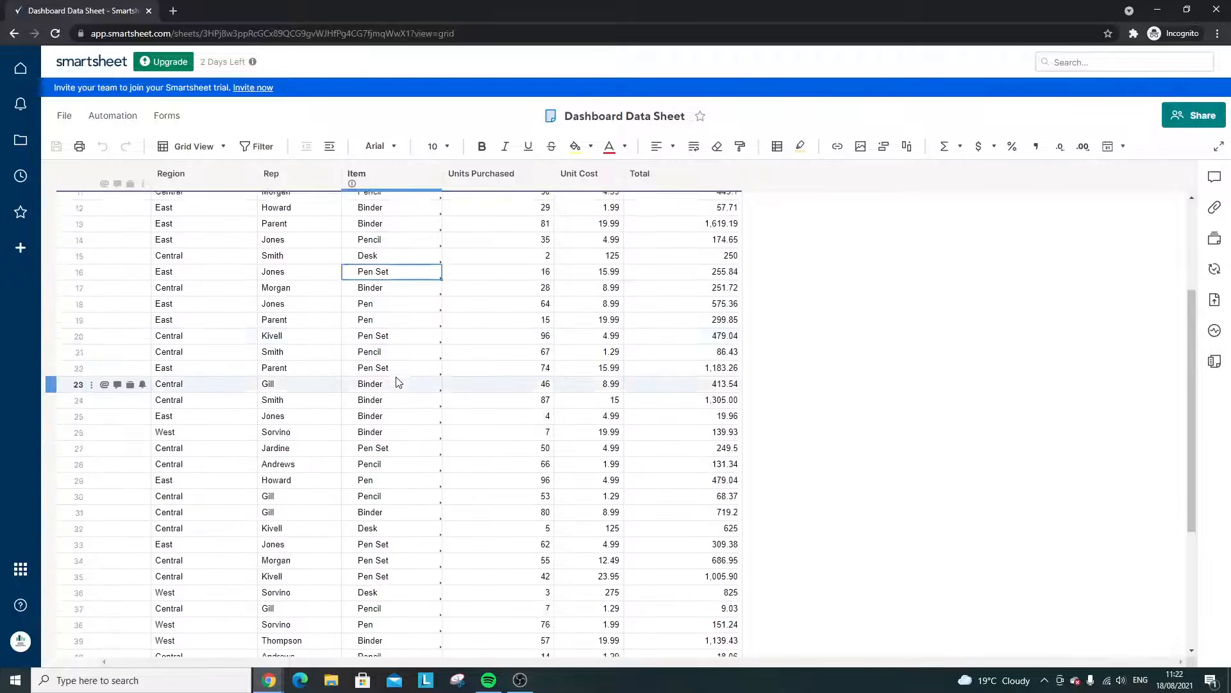
pyautogui.moveTo(384, 201); pyautogui.dragTo(388, 224)
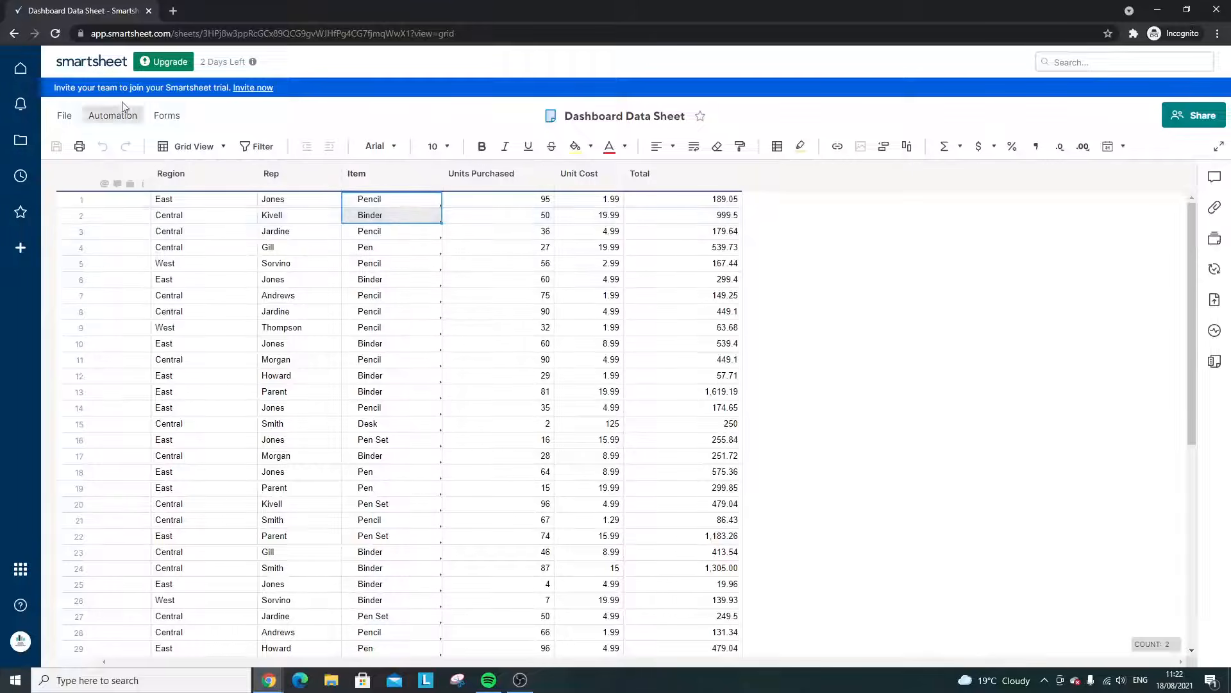
pyautogui.scroll(-3, 329, 263)
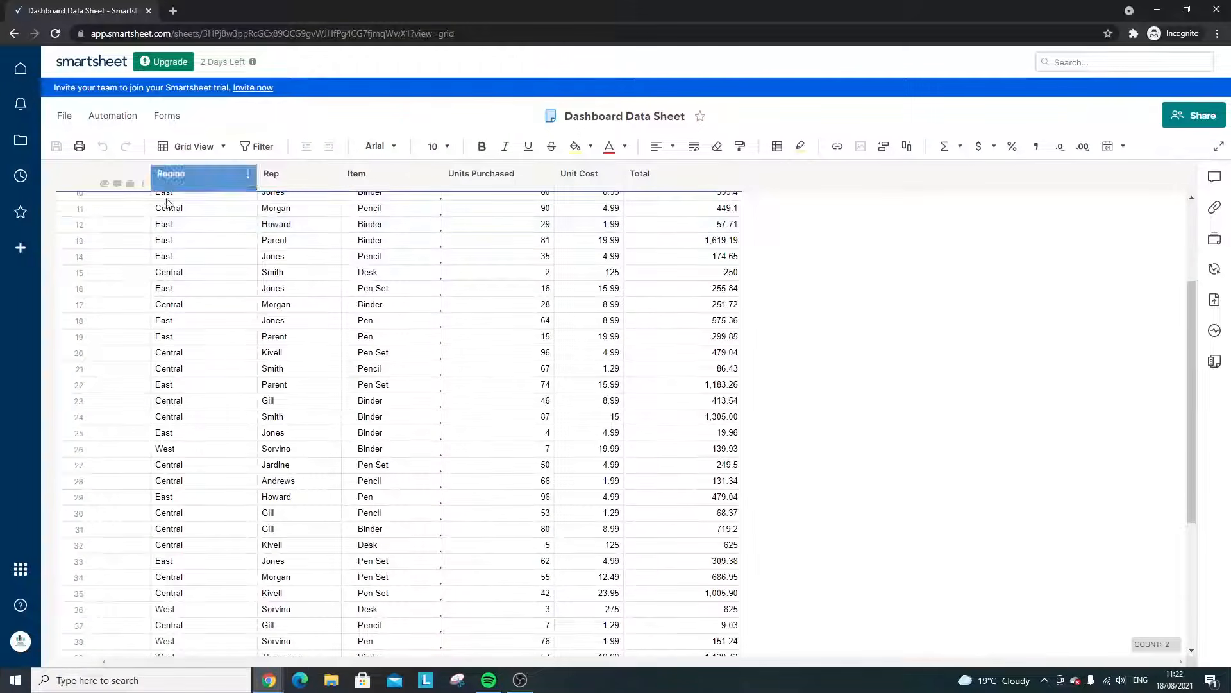
pyautogui.scroll(3, 454, 271)
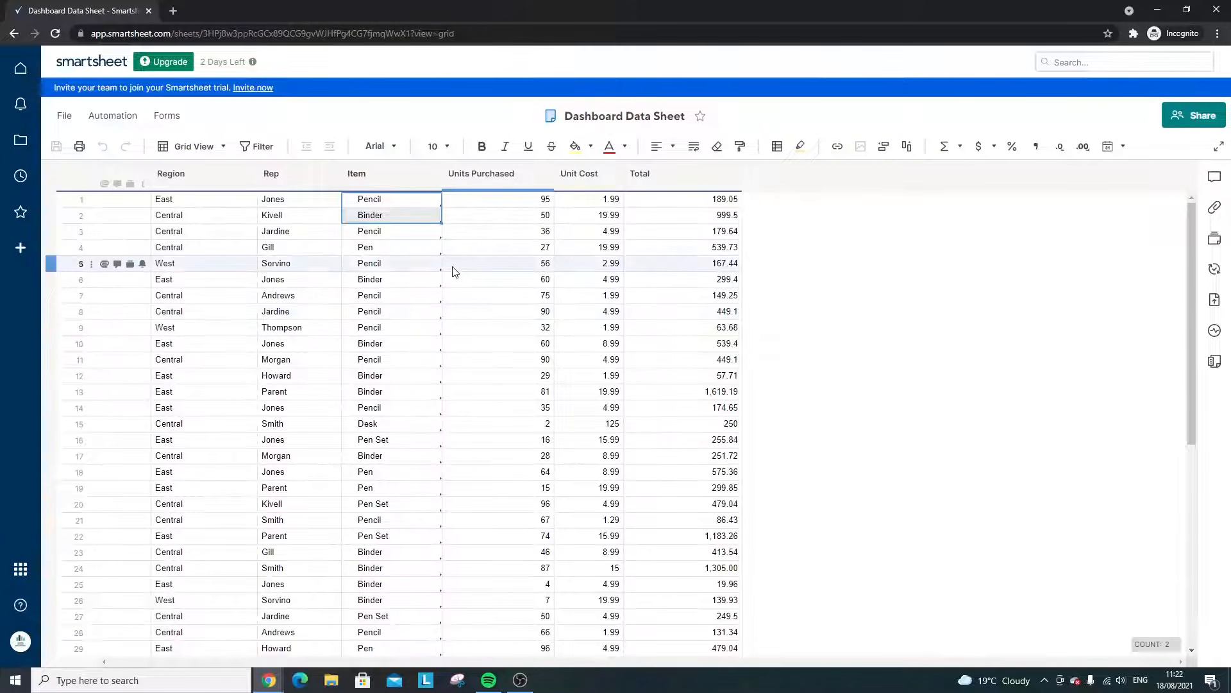
# - Return to the Dashboard Calculation Sheet and enter the heading "Item Count" in row 2 of the Primary Column
pyautogui.click(15, 34)
pyautogui.click(421, 182)
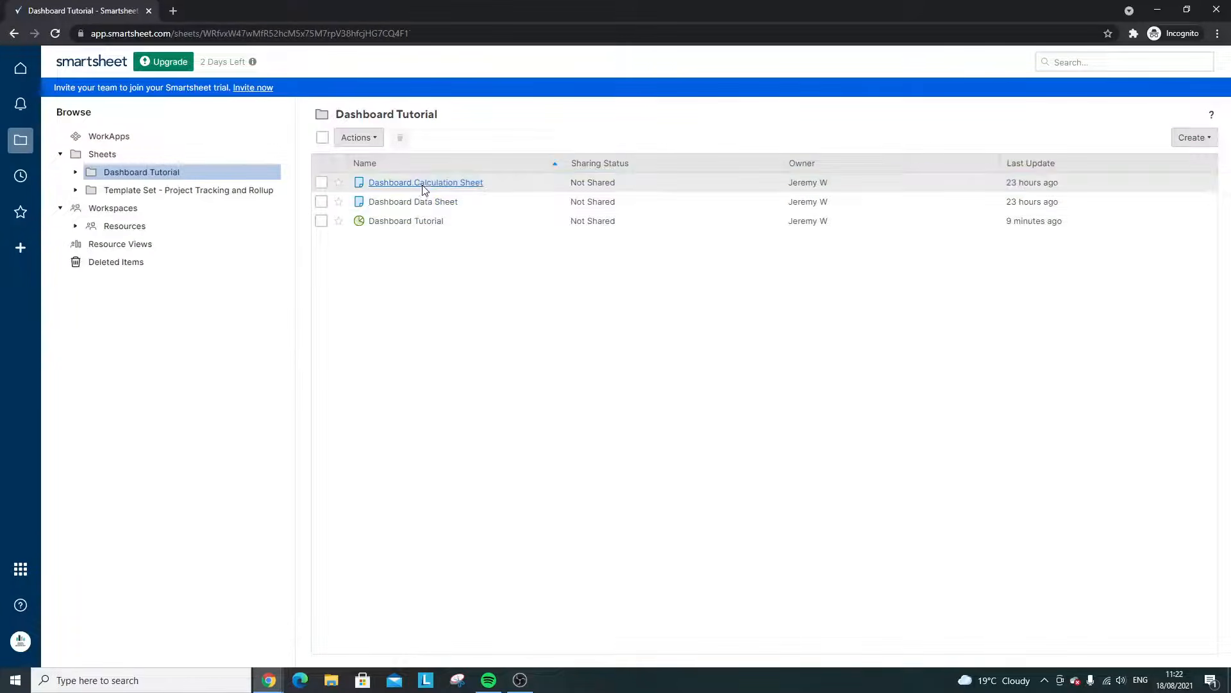
pyautogui.click(208, 222)
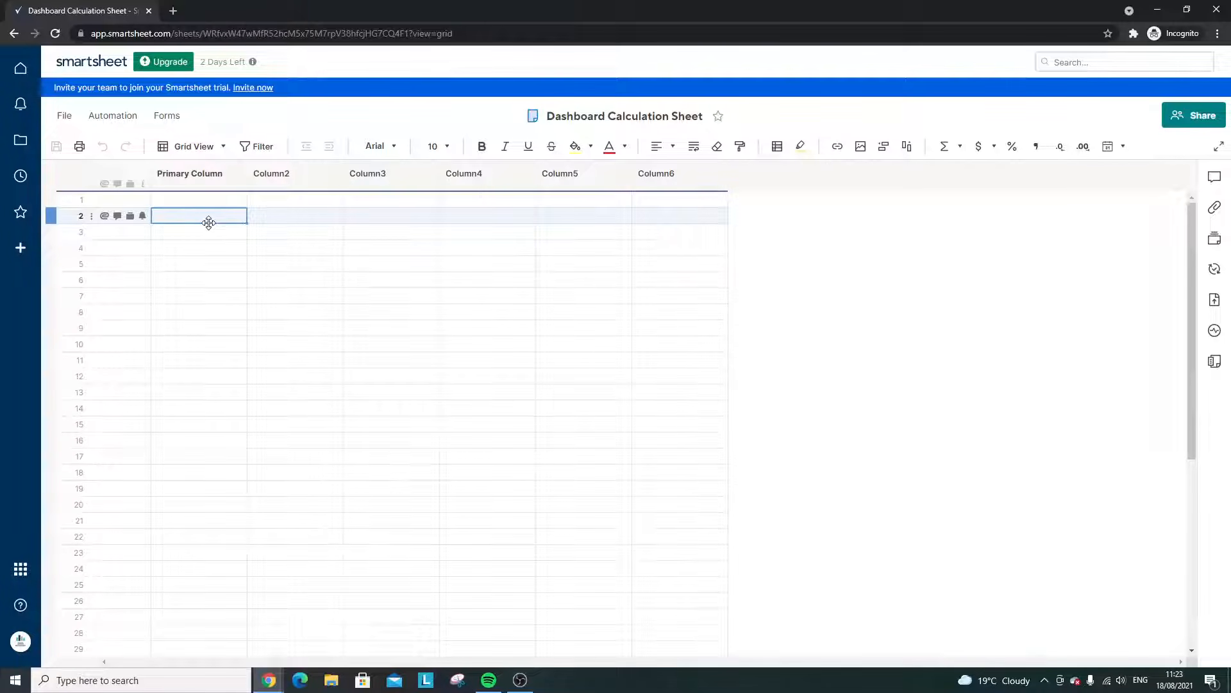
pyautogui.write('Itens')
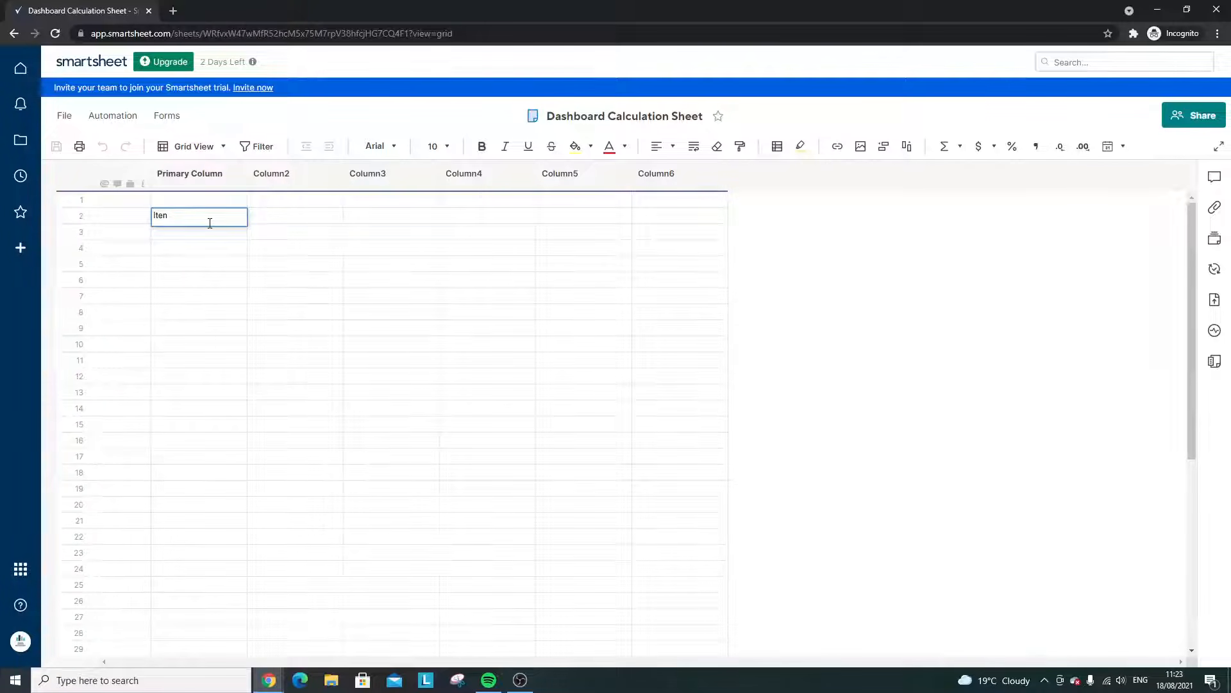
pyautogui.press('BackSpace')
pyautogui.write('m Count')
pyautogui.press('Return')
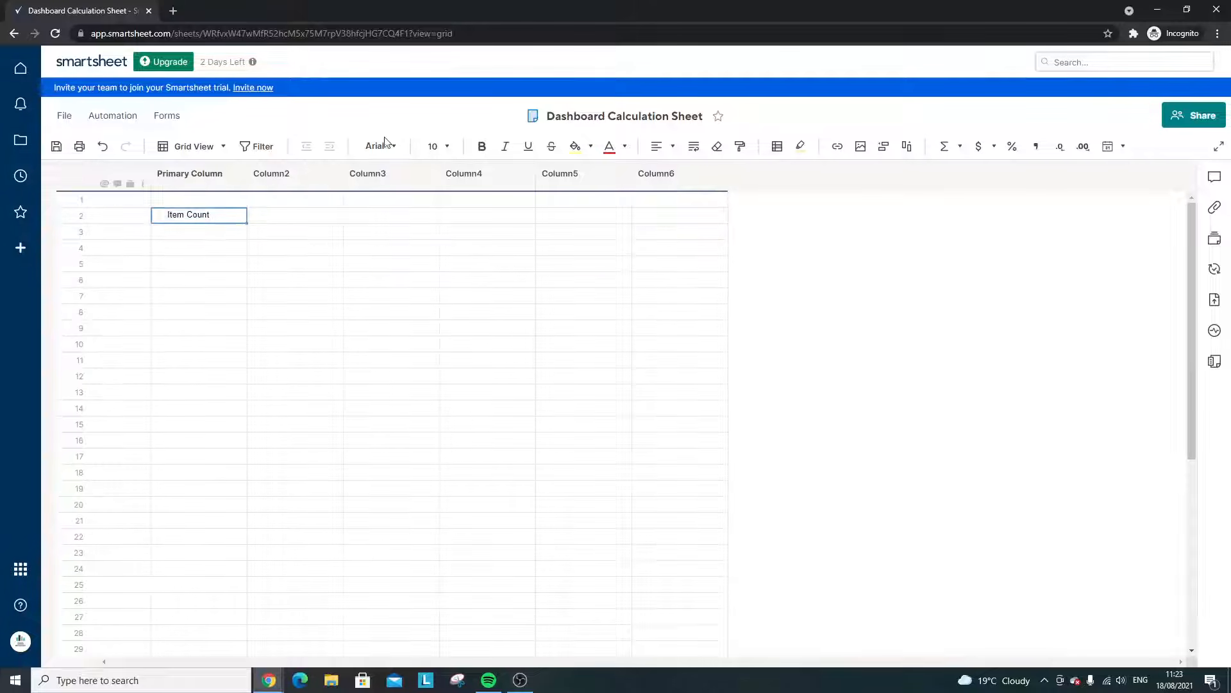
# - Format the Item Count heading as bold, size 12, with a light grey background
pyautogui.click(482, 146)
pyautogui.click(378, 147)
pyautogui.click(438, 146)
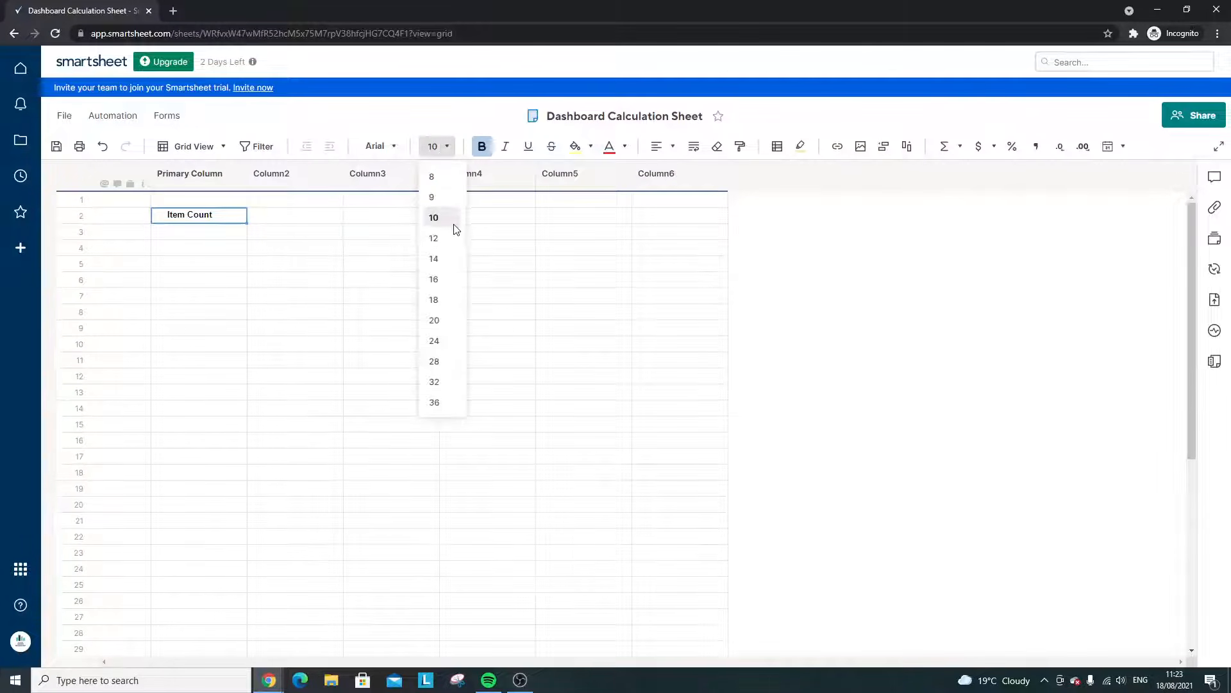
pyautogui.click(452, 245)
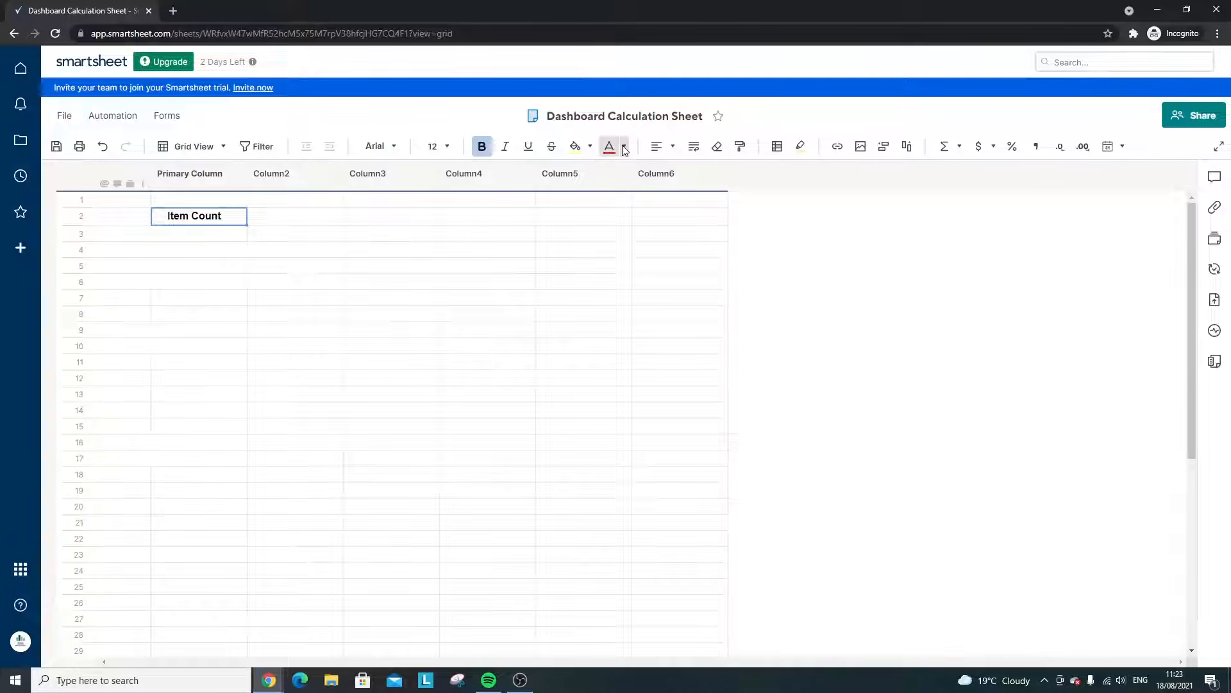
pyautogui.click(591, 150)
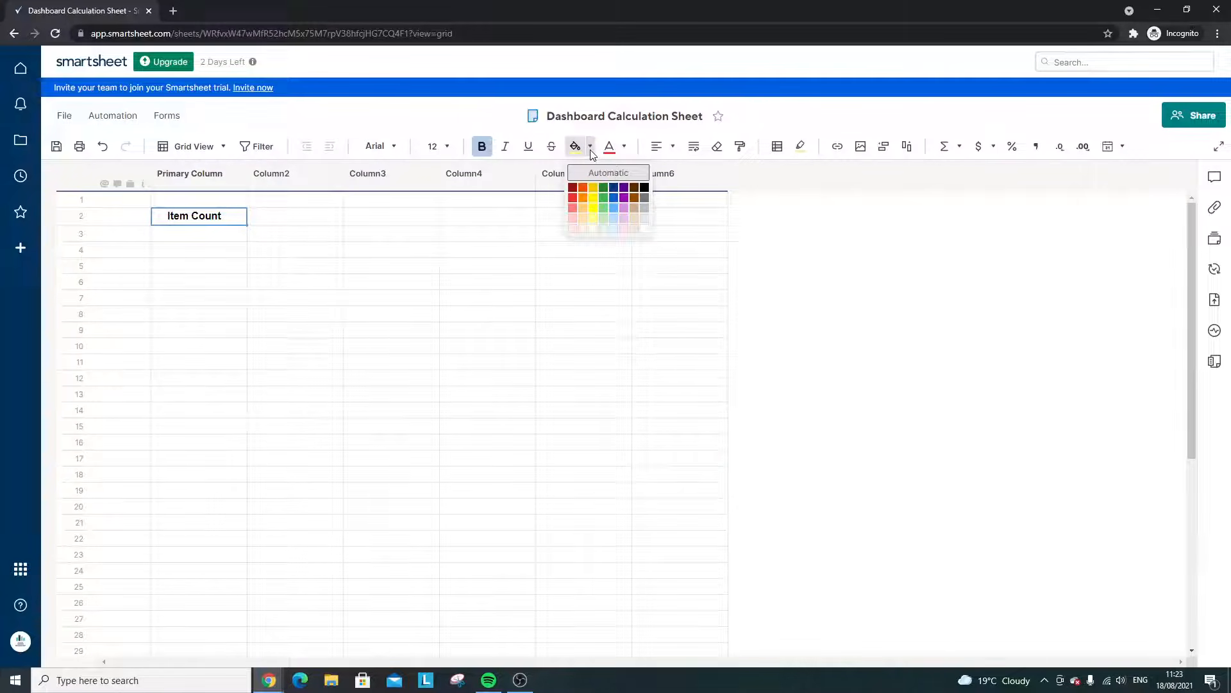
pyautogui.click(644, 219)
# - Enter Pencil and Binder in rows 3 and 4 and indent them as children of Item Count
pyautogui.click(230, 235)
pyautogui.click(235, 265)
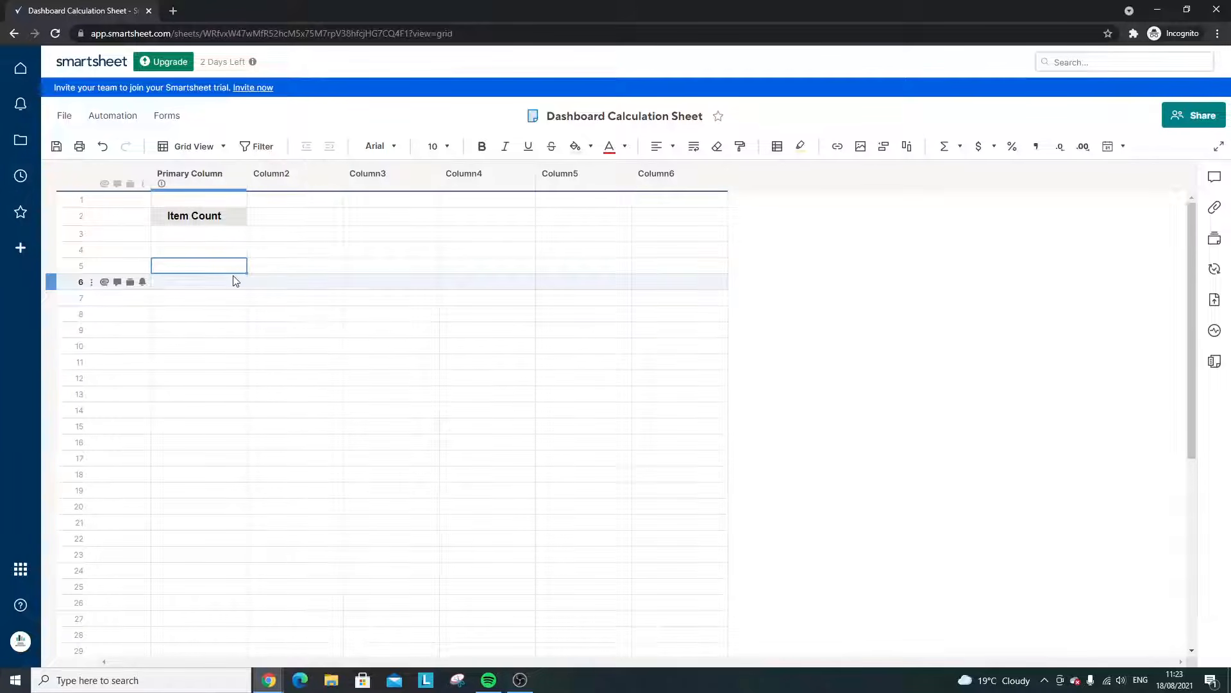
pyautogui.click(215, 236)
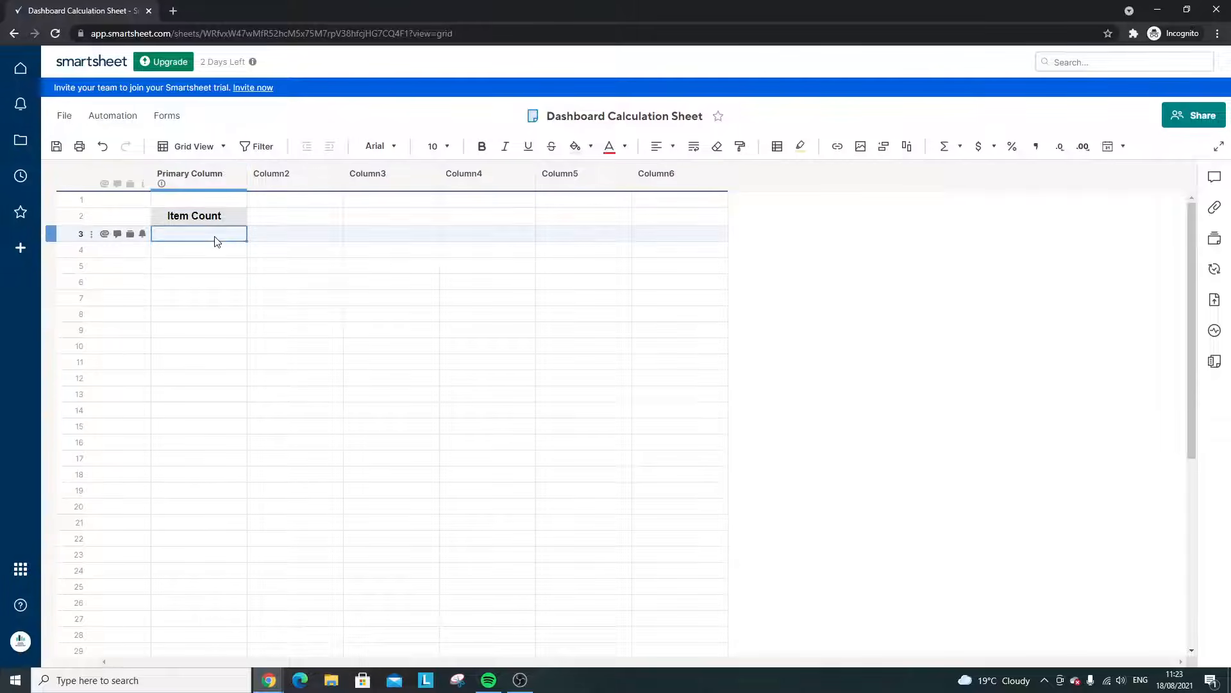
pyautogui.write('Pencil Binder')
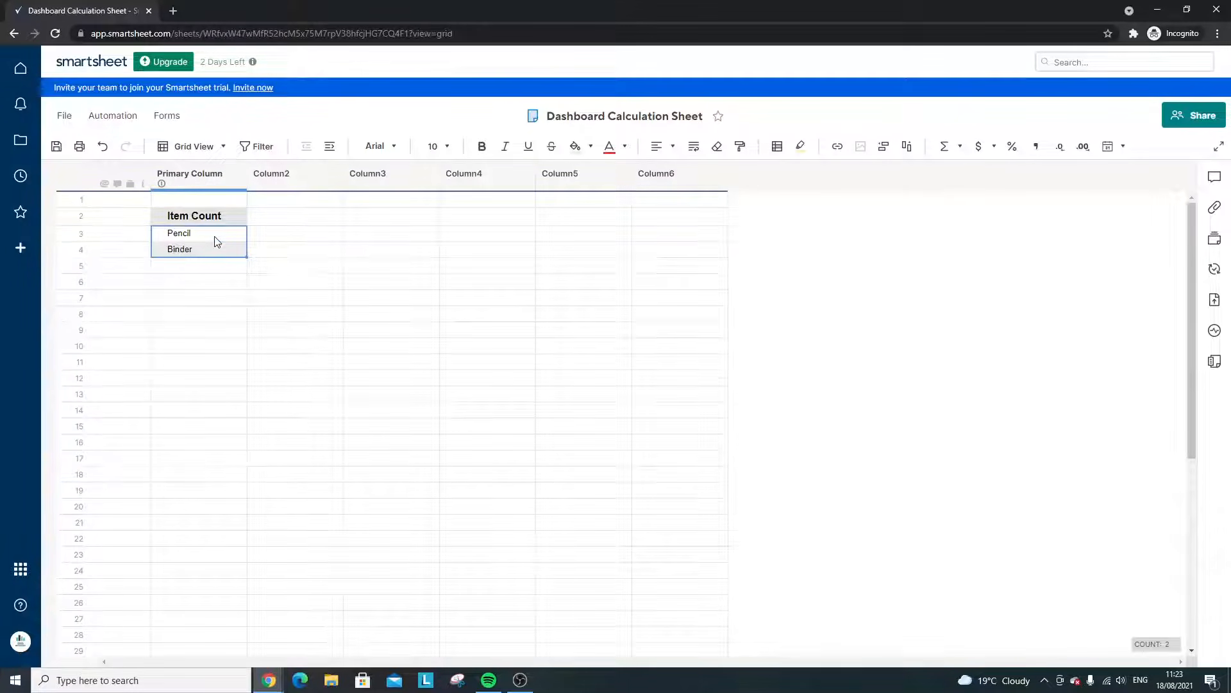
pyautogui.click(330, 146)
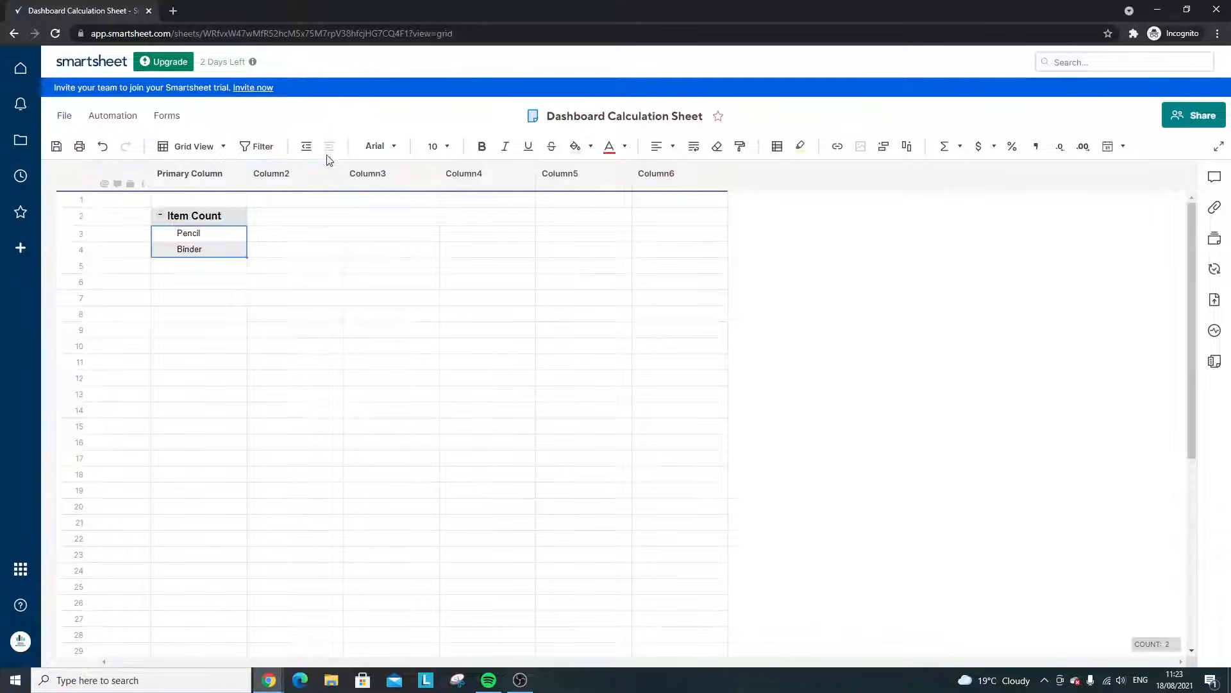
# - Add Desk in row 5 as the third item under Item Count and save the sheet
pyautogui.click(162, 216)
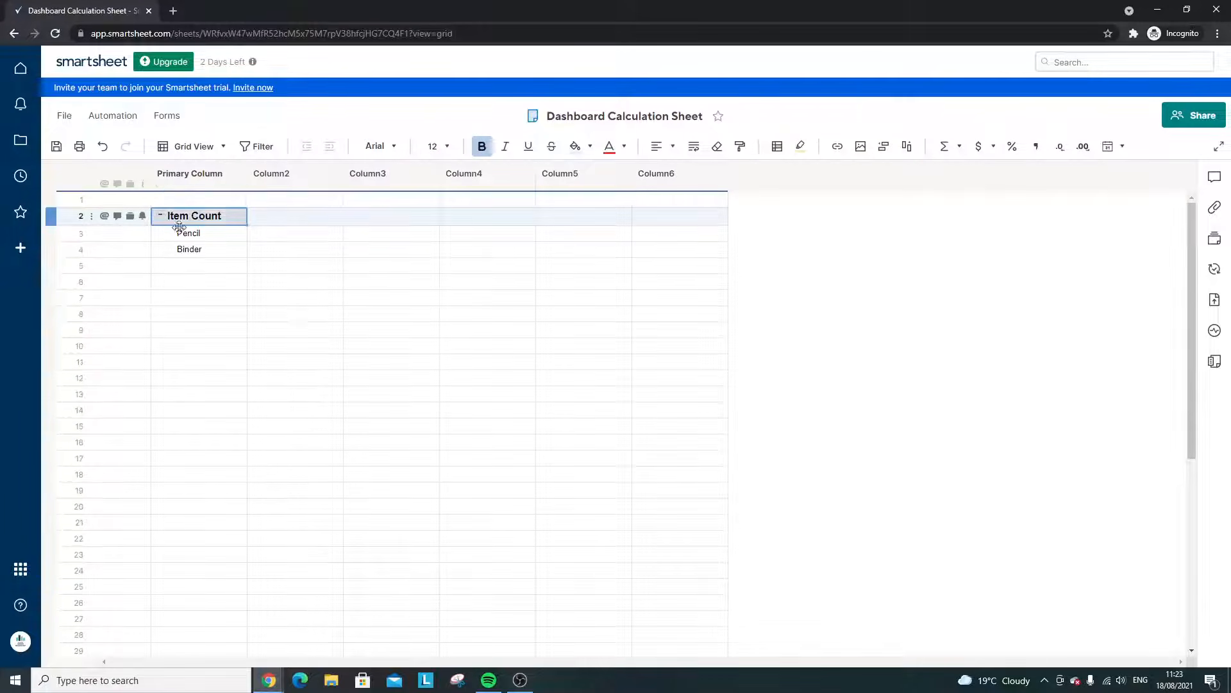
pyautogui.click(215, 265)
pyautogui.write('Desk')
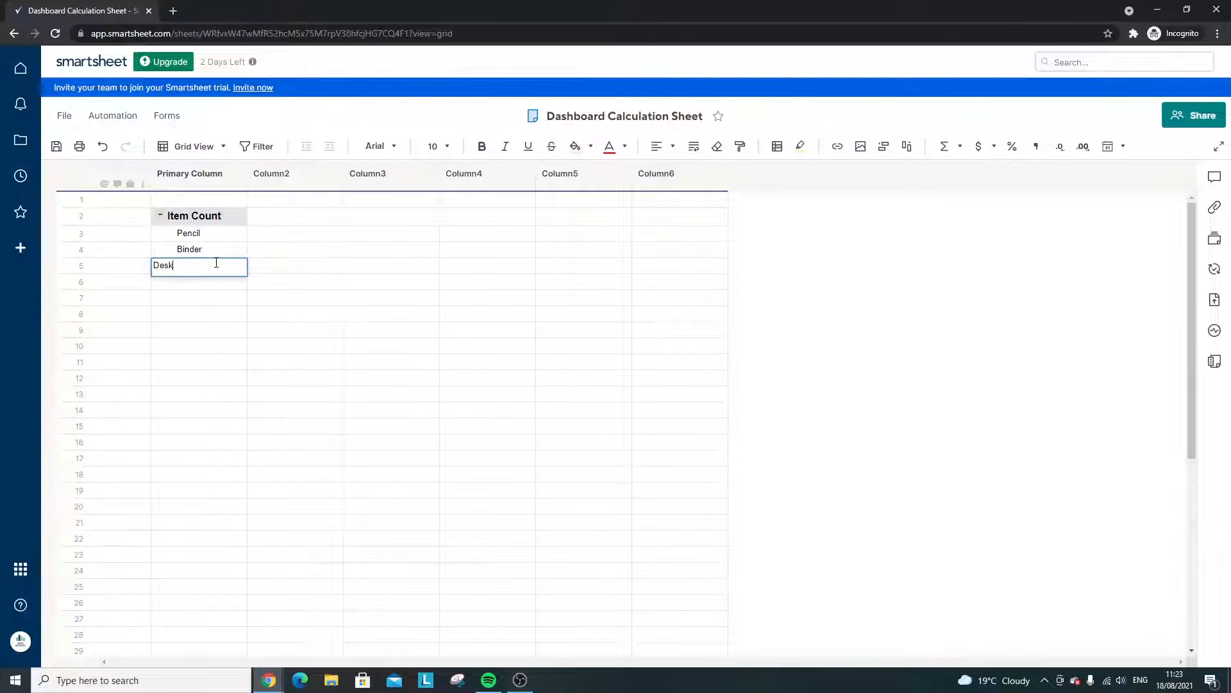
pyautogui.press('Return')
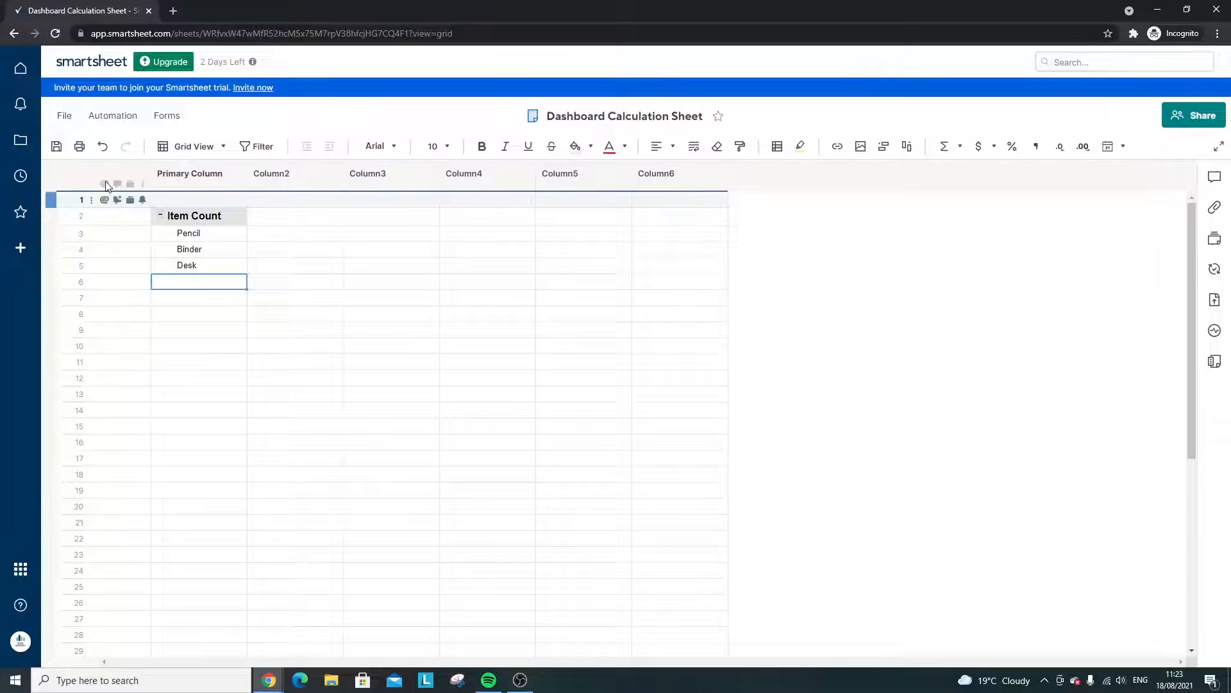
pyautogui.click(56, 146)
pyautogui.click(250, 235)
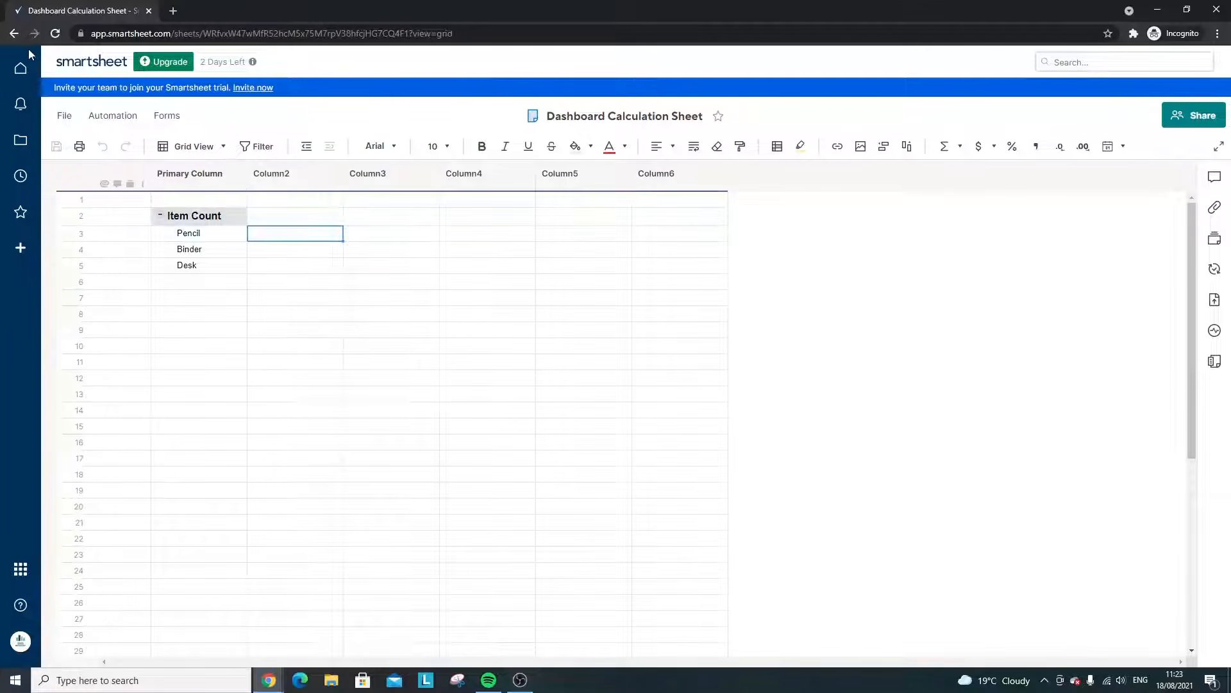
pyautogui.click(195, 235)
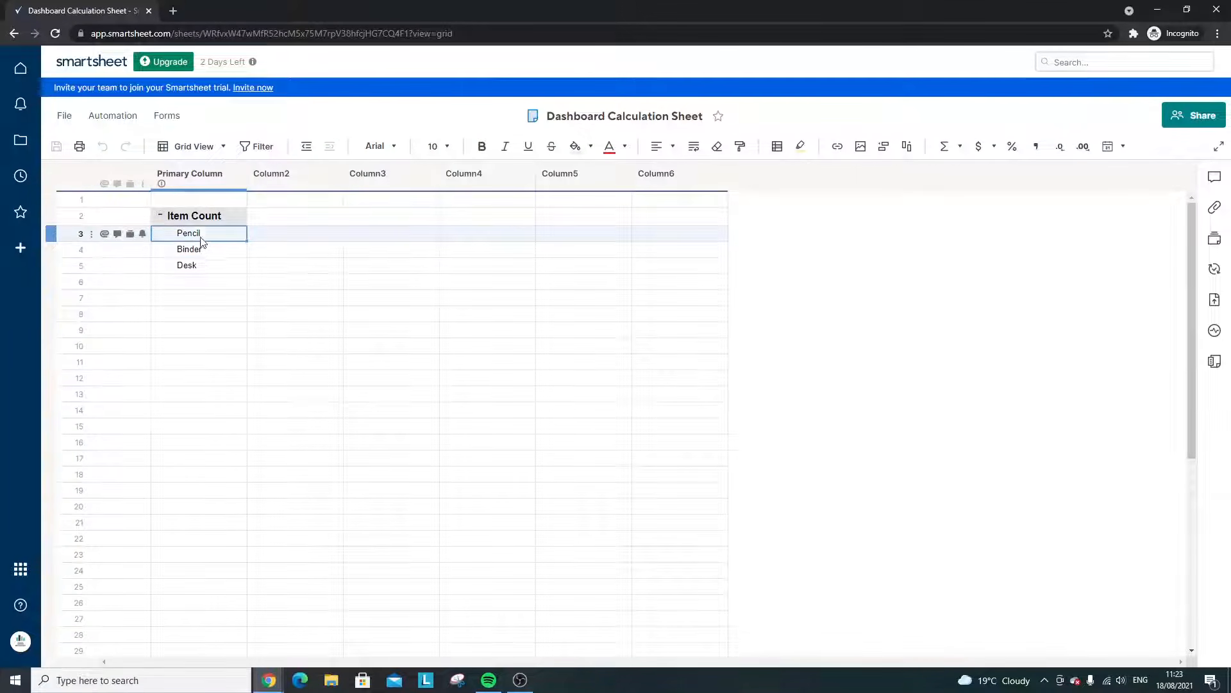
pyautogui.click(205, 250)
pyautogui.click(208, 266)
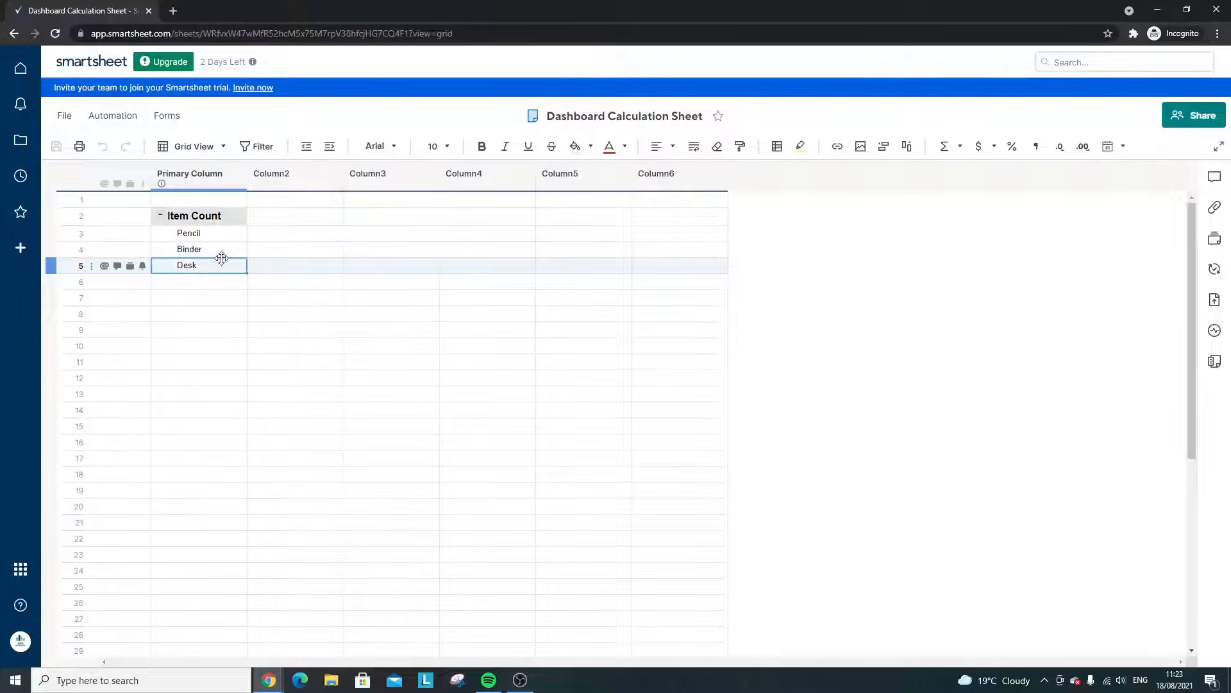
# - Start a COUNTIF formula in Column2 of the Pencil row, referencing the Dashboard Data Sheet's Item column as "Dashboard Data Sheet Item Range"
pyautogui.click(261, 236)
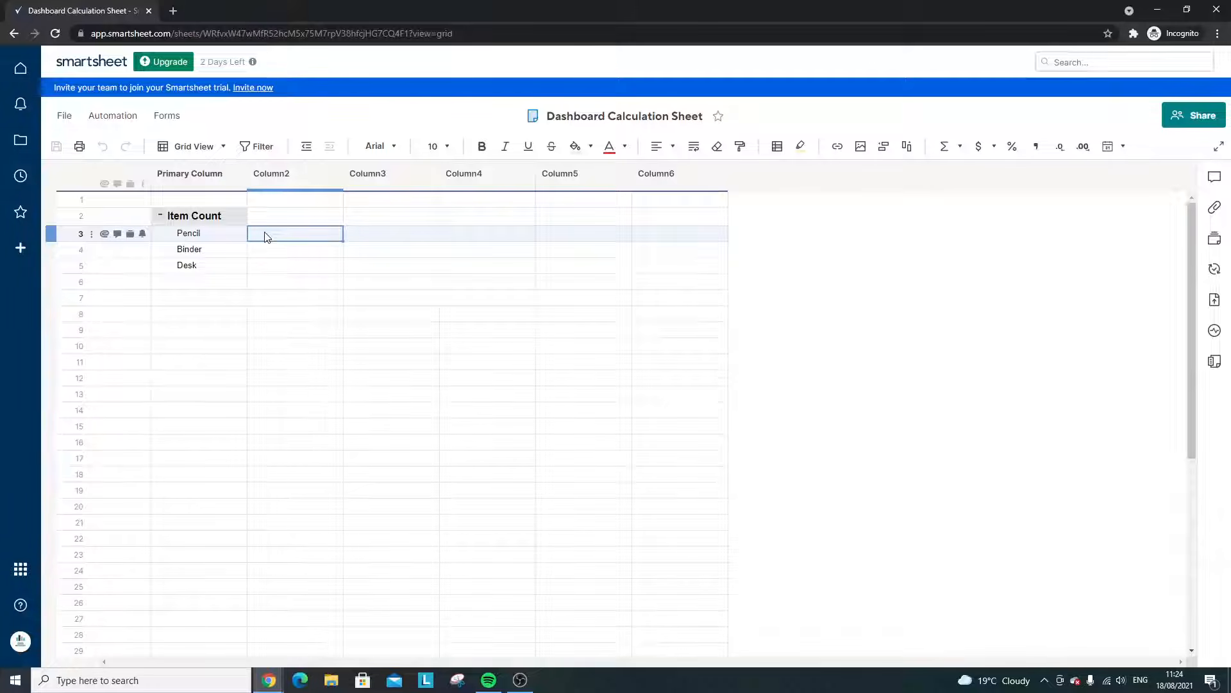
pyautogui.write('=')
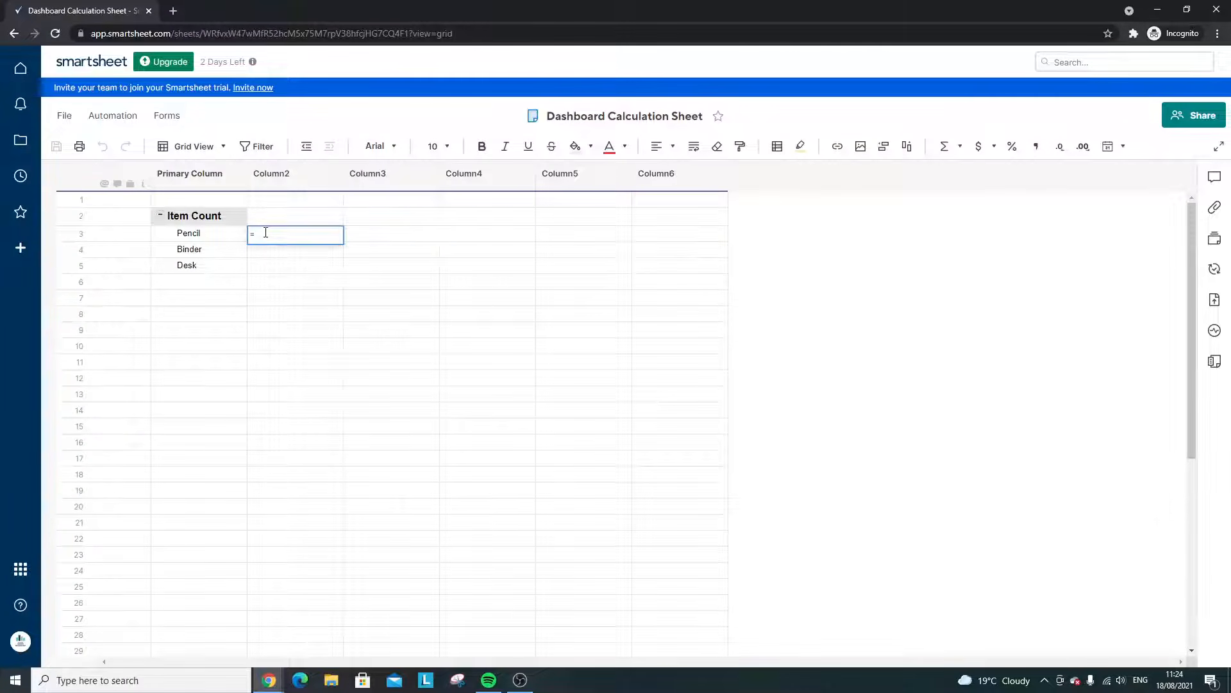
pyautogui.write('countif')
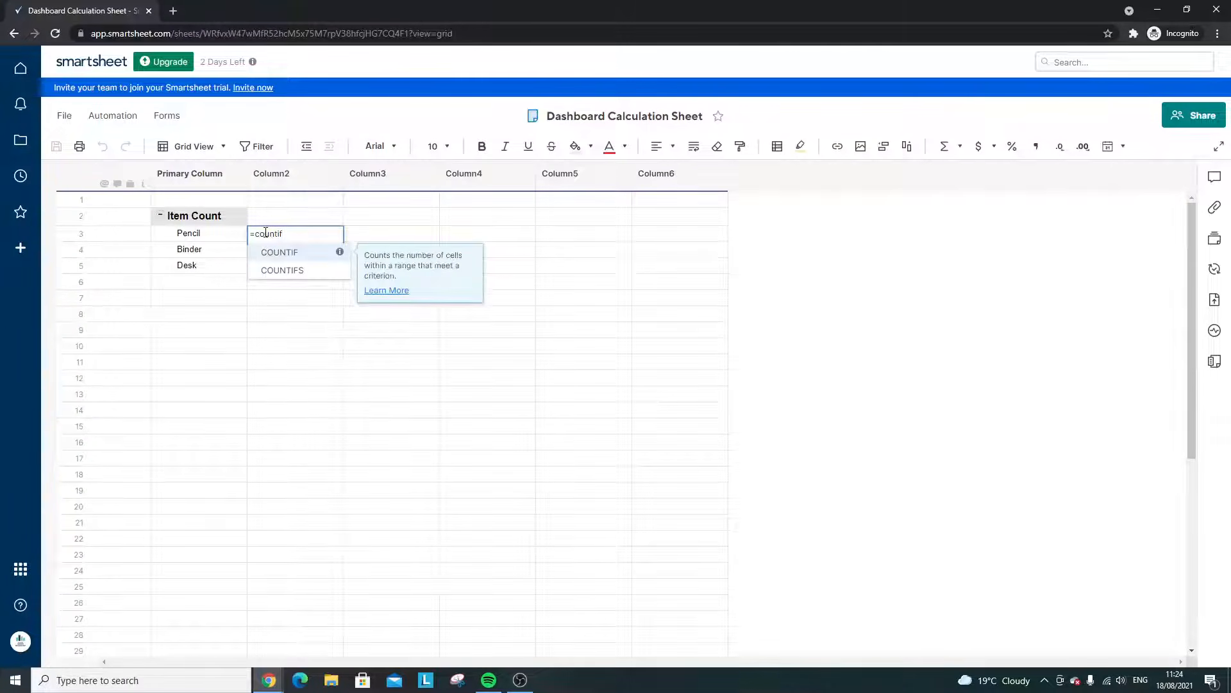
pyautogui.write('(')
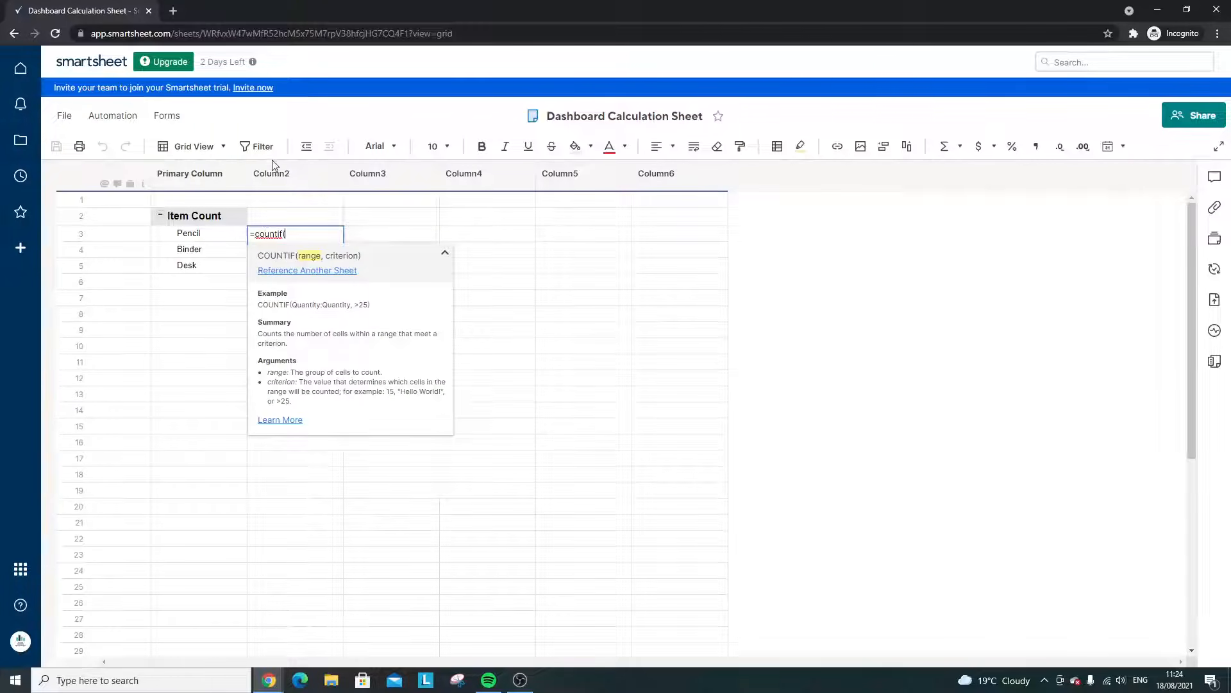
pyautogui.click(308, 271)
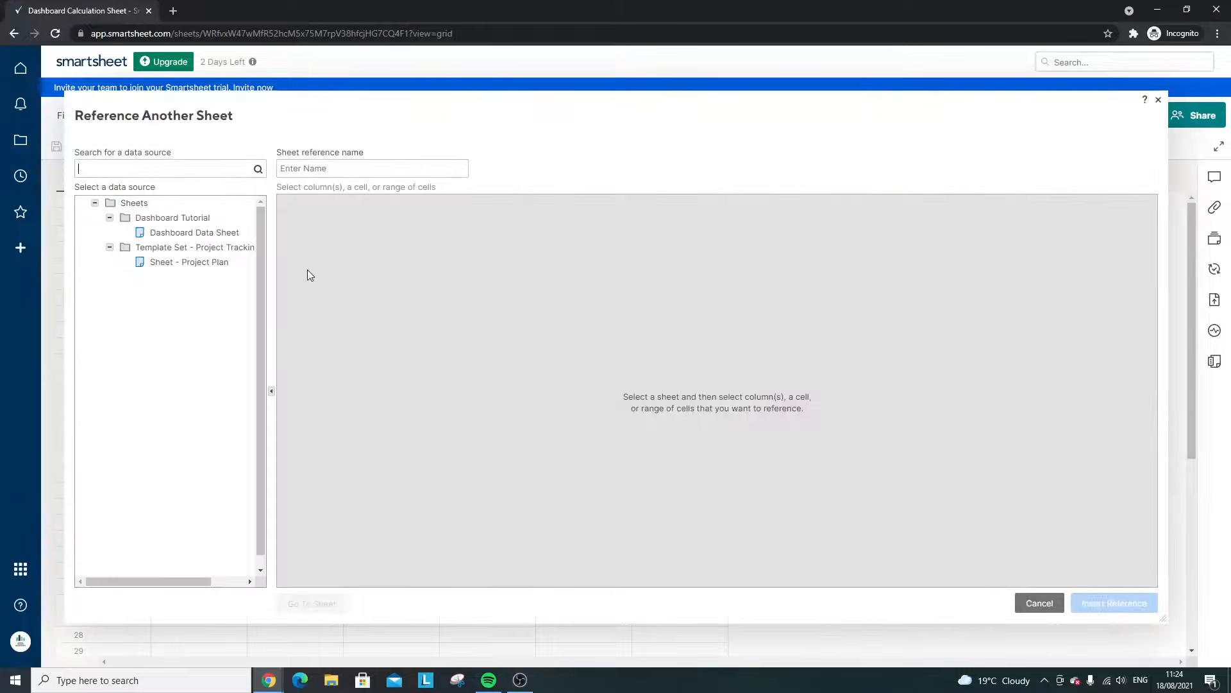
pyautogui.click(204, 233)
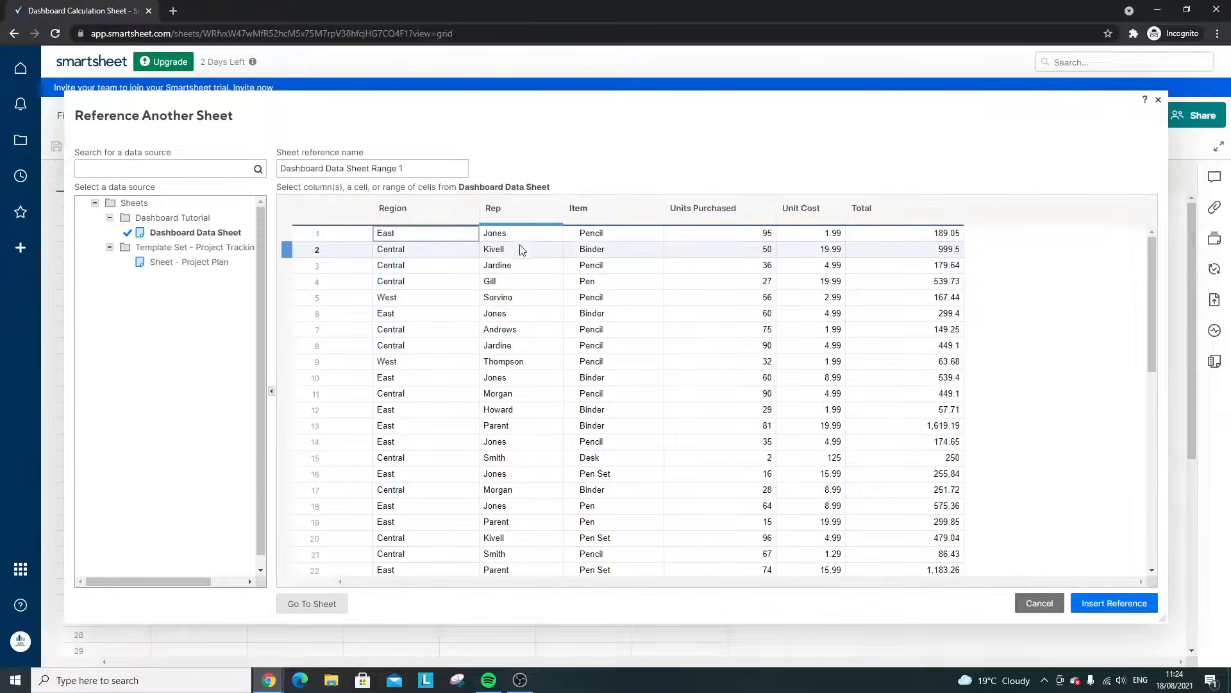
pyautogui.click(586, 207)
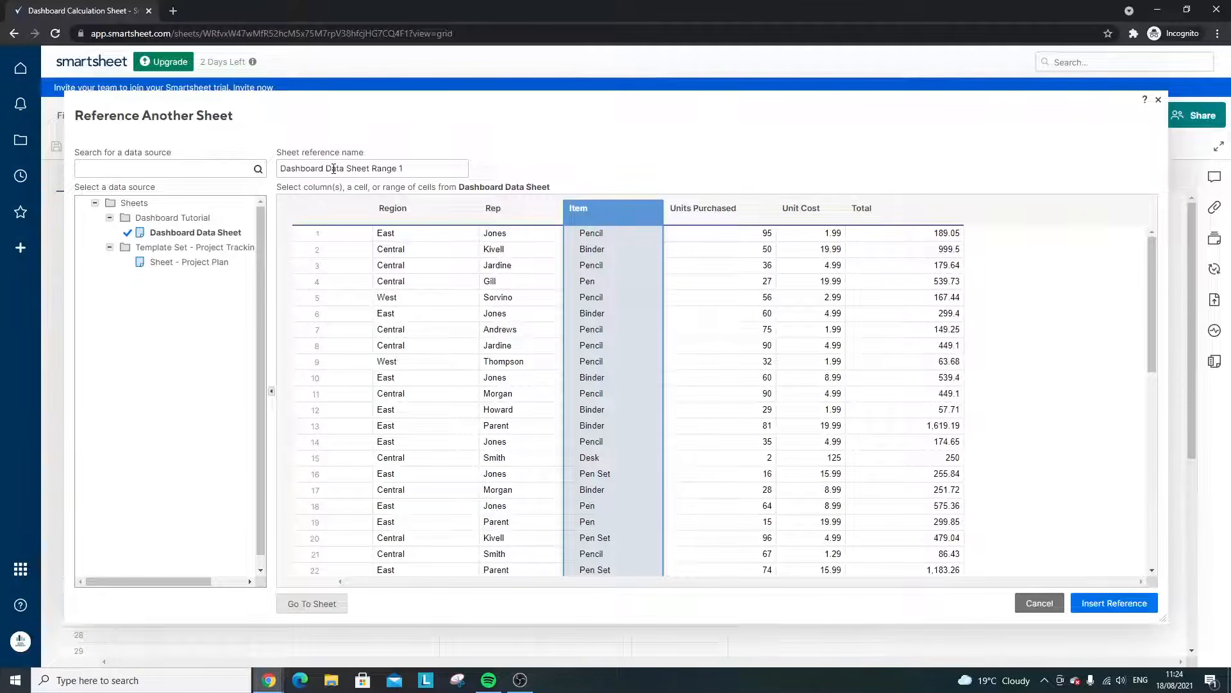
pyautogui.moveTo(372, 168); pyautogui.dragTo(429, 167)
pyautogui.write('Item Range')
pyautogui.click(1116, 603)
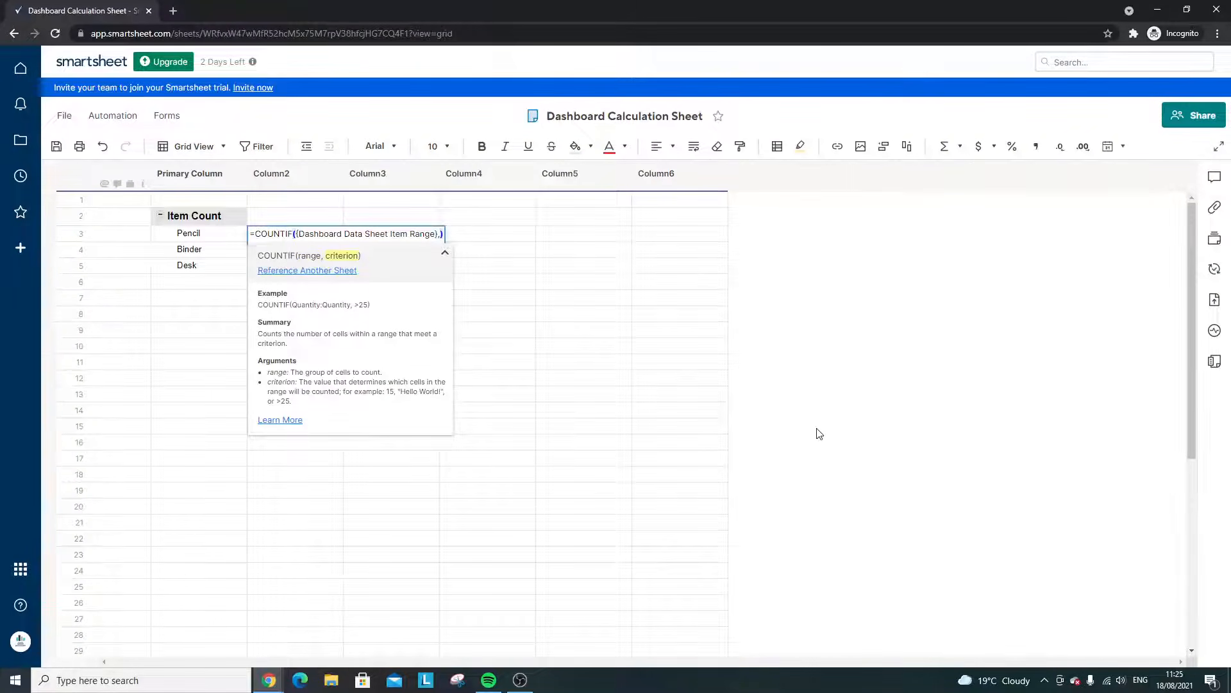
# - Complete the COUNTIF formula with the criterion "Pencil" and fill it down to the Binder and Desk rows
pyautogui.write(',"Pencil"')
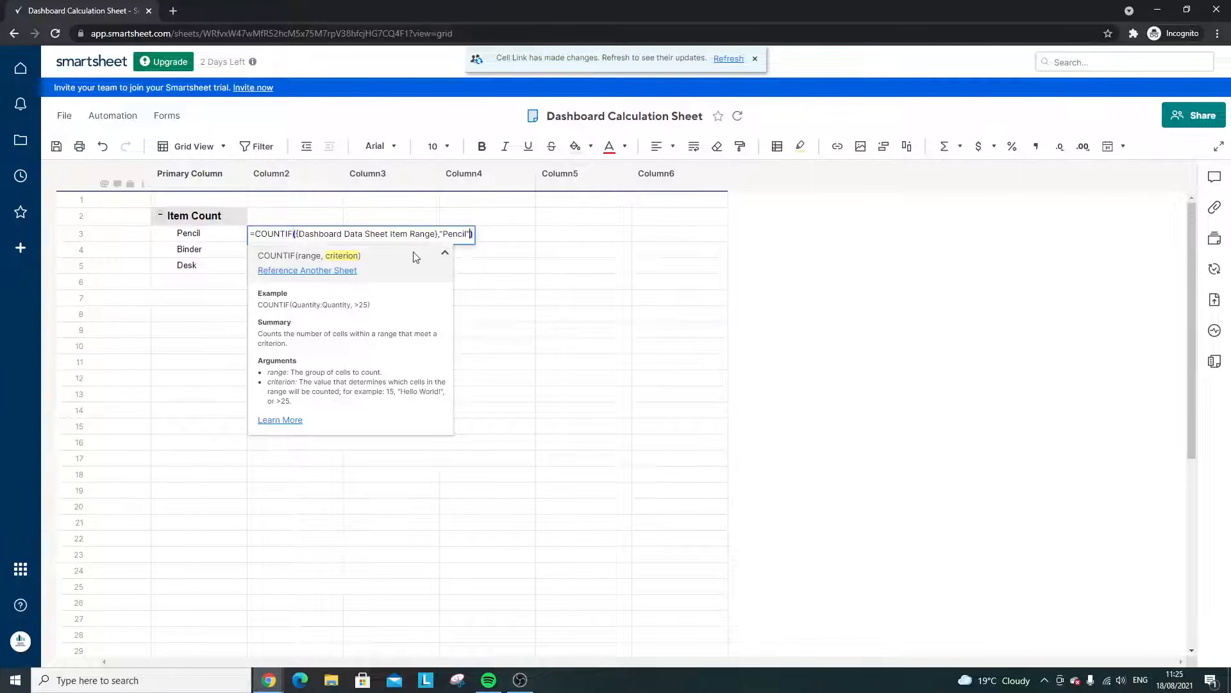
pyautogui.press('Return')
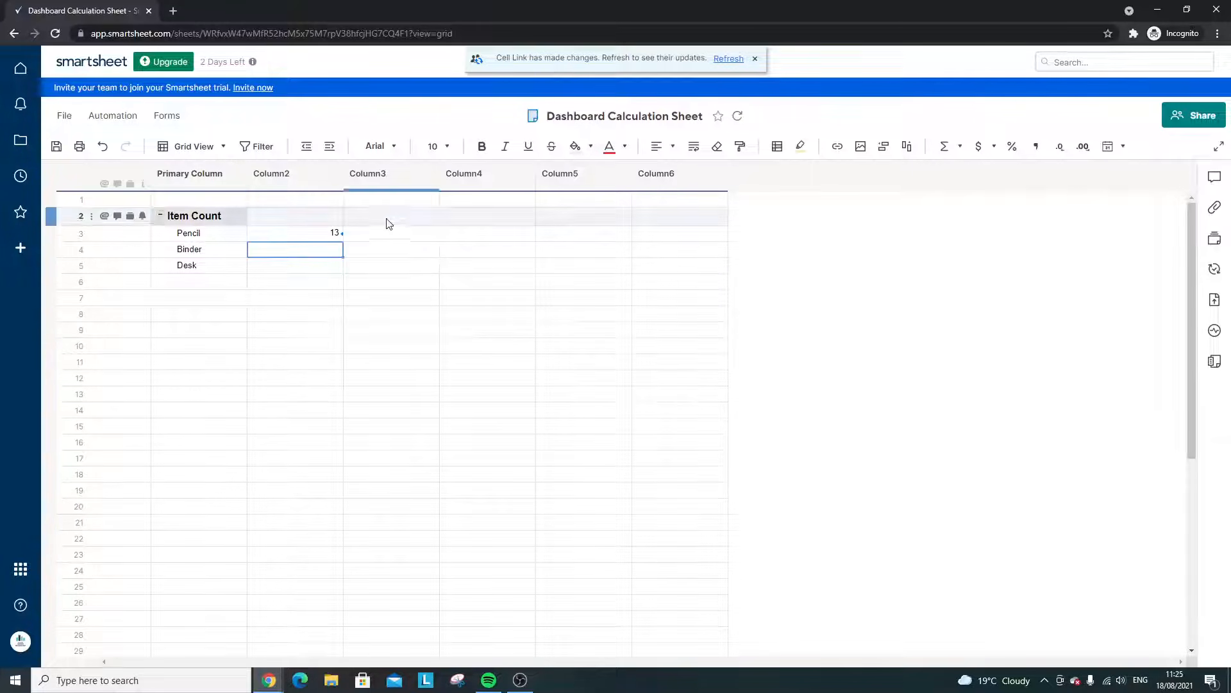
pyautogui.click(315, 236)
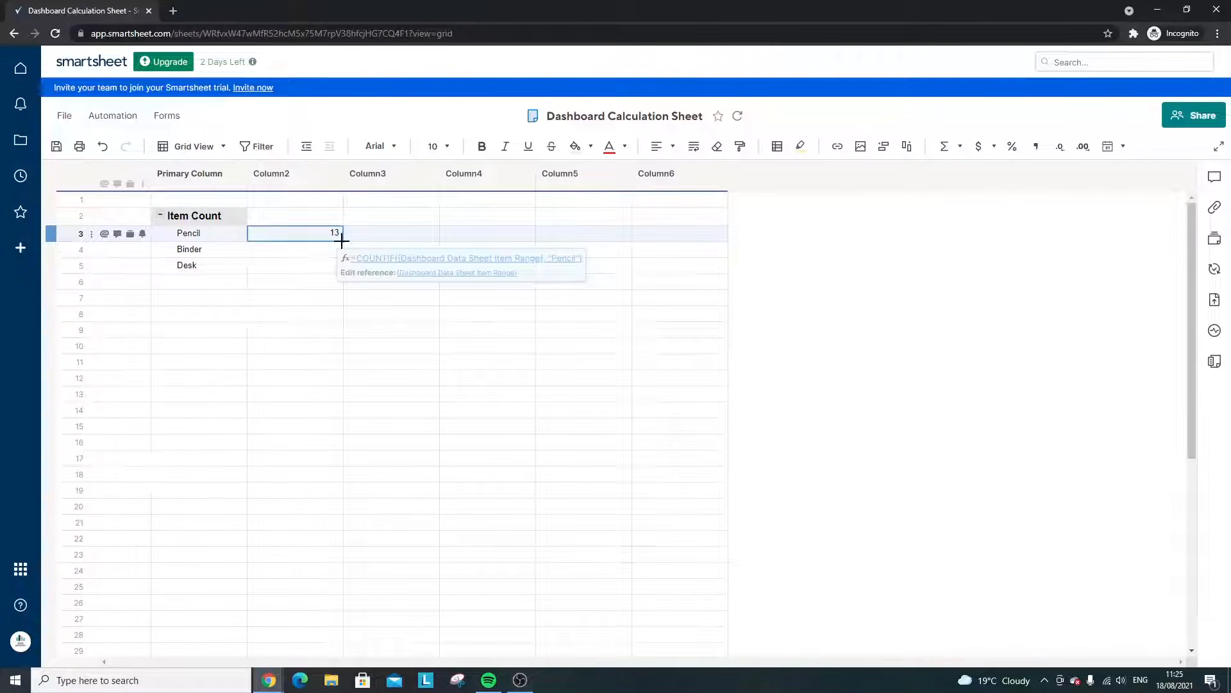
pyautogui.moveTo(341, 241); pyautogui.dragTo(341, 267)
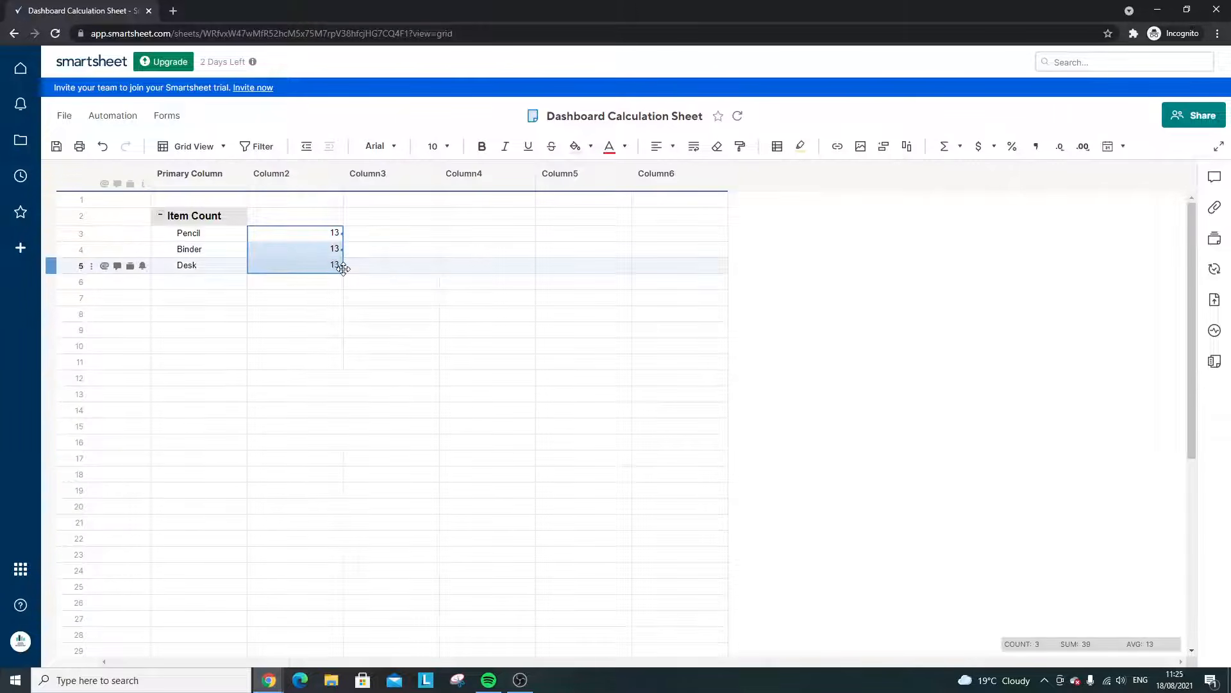
# - Change the Column2 COUNTIF criterion to "Binder" in the Binder row and to "Desk" in the Desk row
pyautogui.click(305, 253)
pyautogui.doubleClick(304, 253)
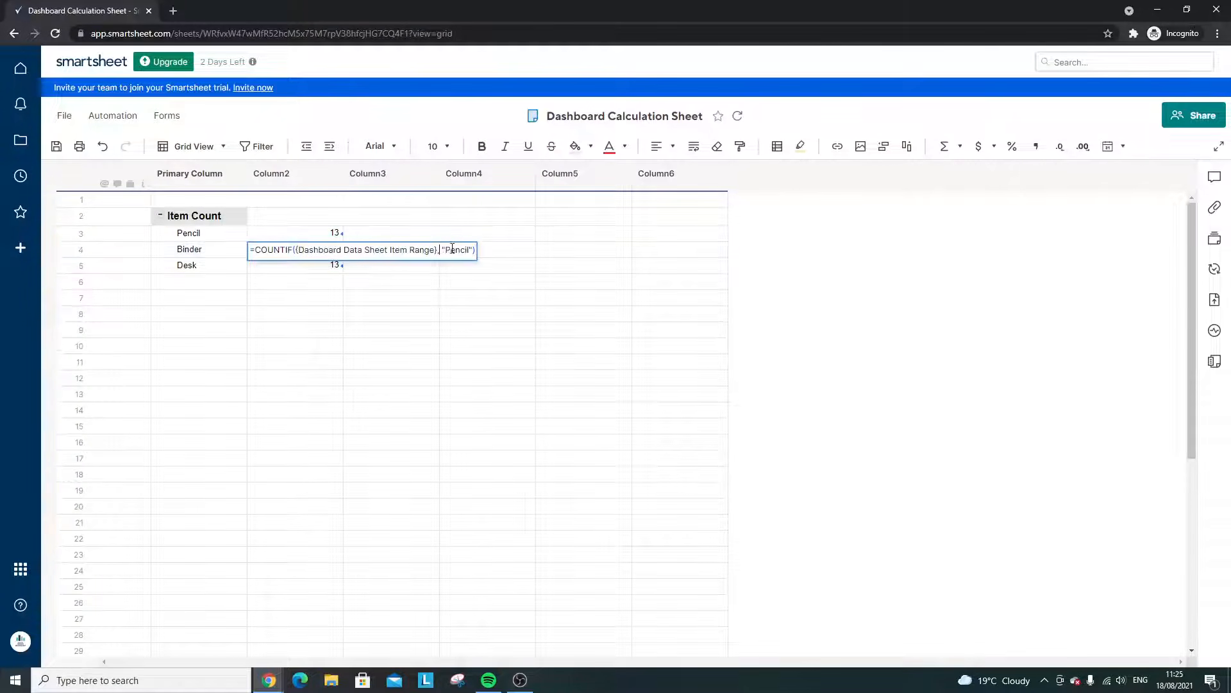
pyautogui.doubleClick(452, 249)
pyautogui.write('Binder')
pyautogui.press('Return')
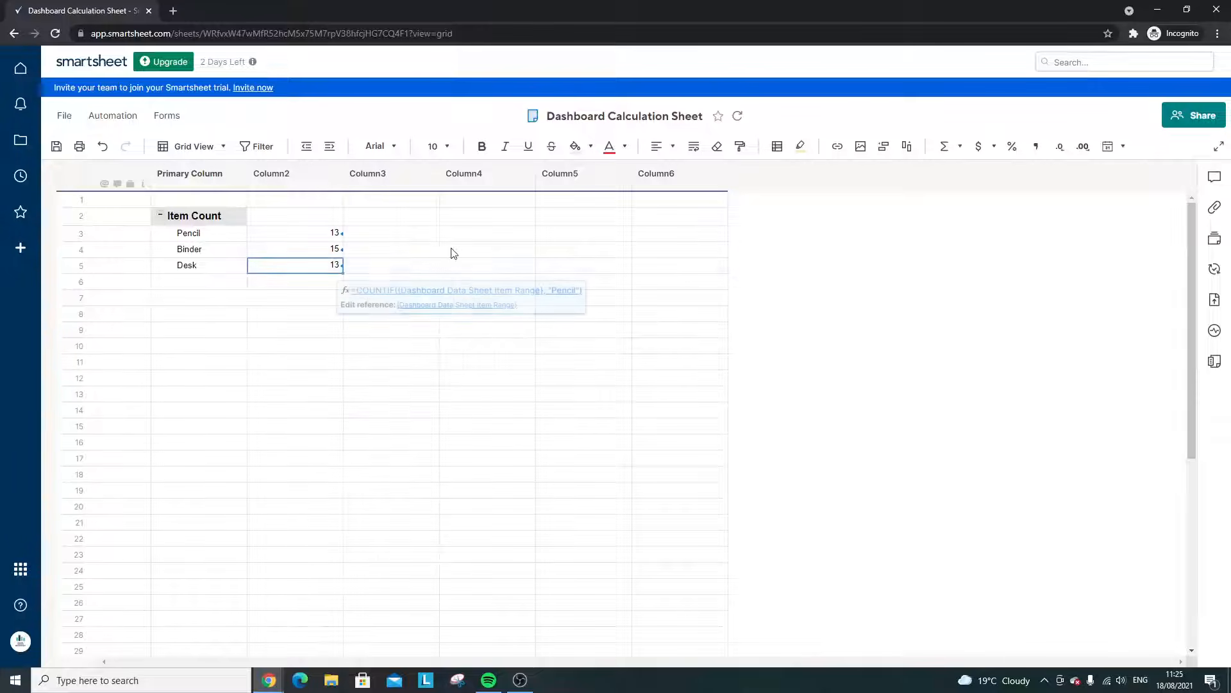
pyautogui.doubleClick(332, 266)
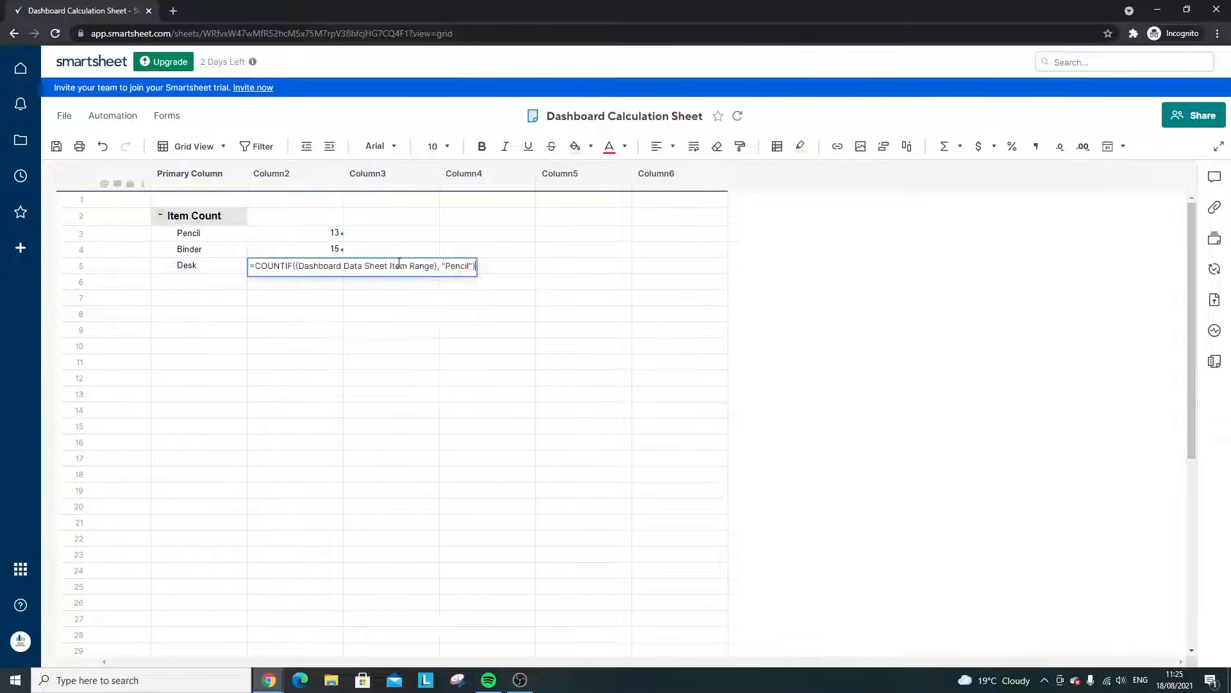
pyautogui.doubleClick(452, 266)
pyautogui.write('Desk')
pyautogui.press('Return')
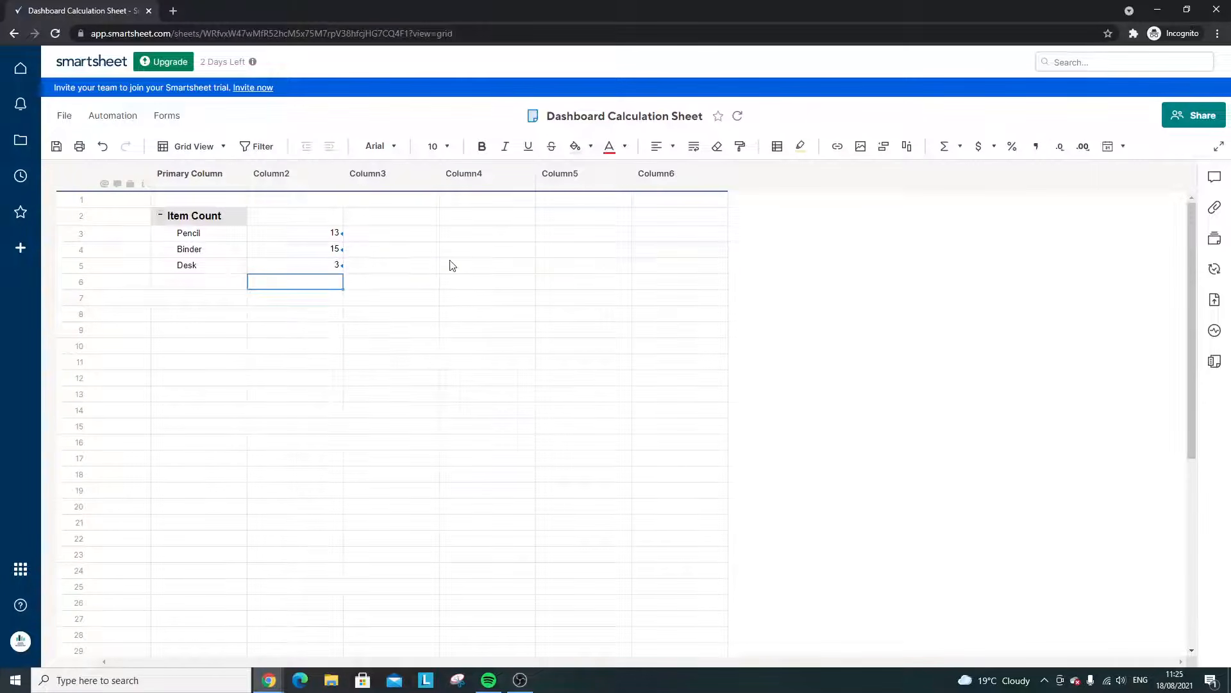
# - Copy the Pencil row's COUNTIF formula from Column2 into Column3 of the same row
pyautogui.doubleClick(316, 234)
pyautogui.hotkey('ctrl', 'a')
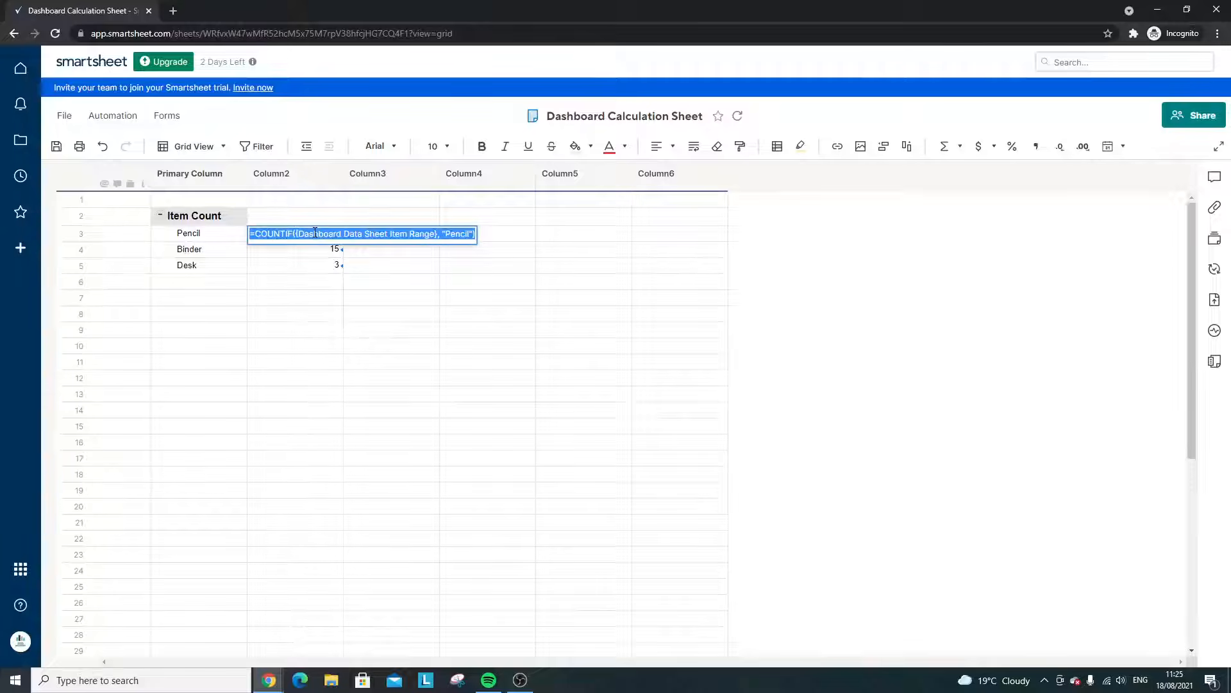
pyautogui.hotkey('ctrl', 'c')
pyautogui.press('Return')
pyautogui.doubleClick(375, 231)
pyautogui.hotkey('ctrl', 'v')
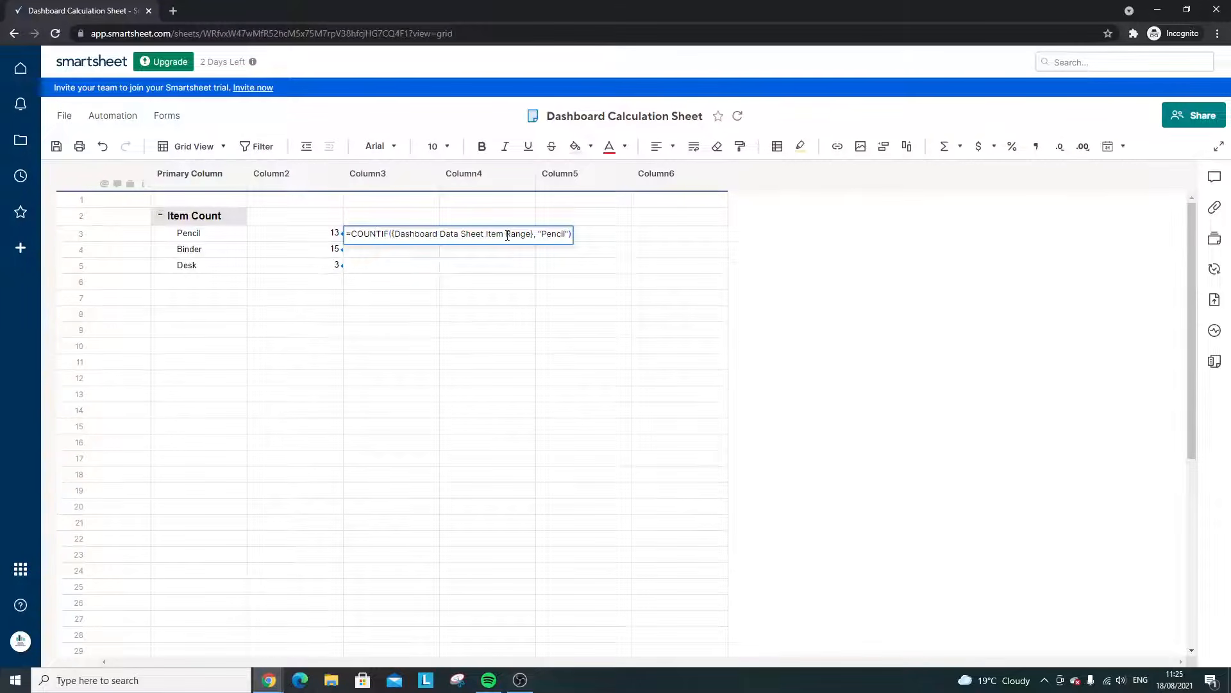
pyautogui.moveTo(538, 232); pyautogui.dragTo(570, 233)
pyautogui.press('BackSpace')
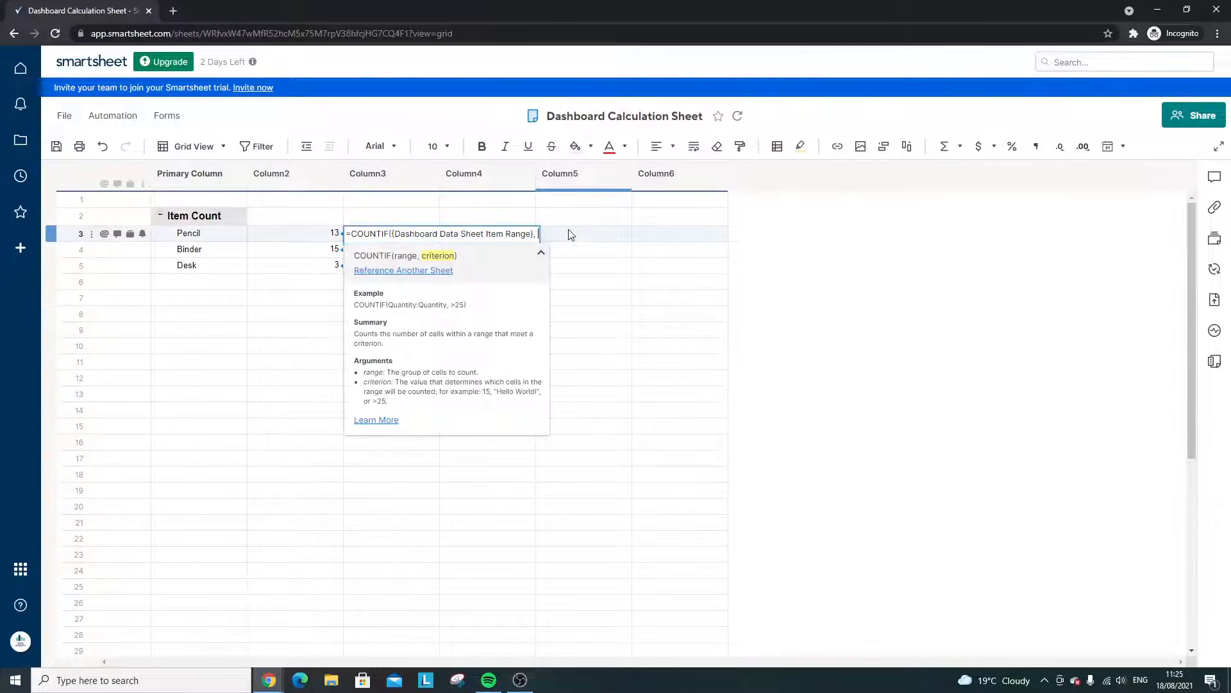
pyautogui.click(212, 240)
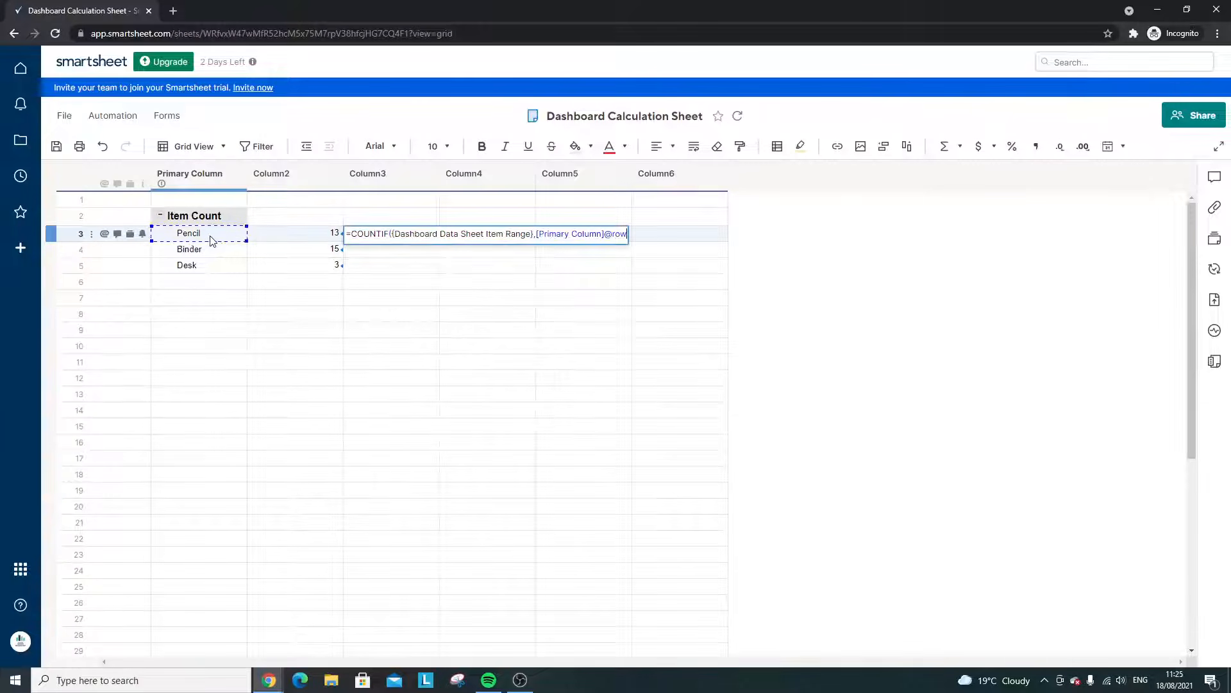
pyautogui.write(')')
pyautogui.press('Return')
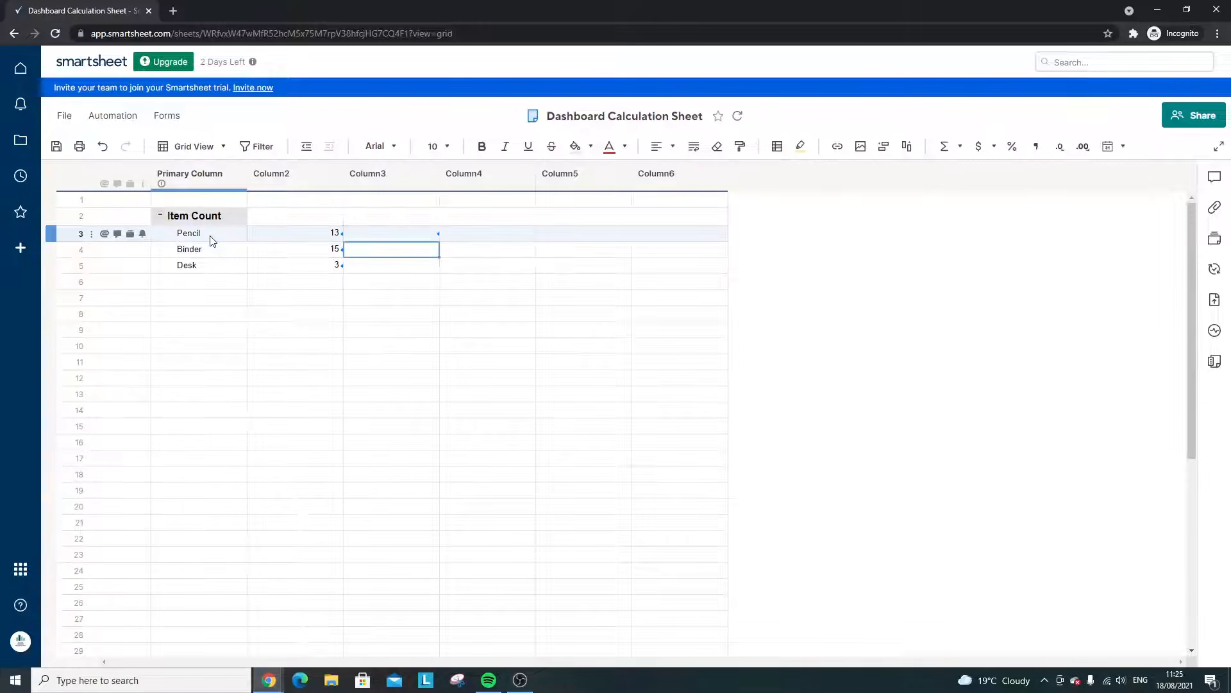
pyautogui.click(426, 235)
pyautogui.moveTo(438, 241); pyautogui.dragTo(437, 264)
# - Compare the criterion in Column3's Binder formula with the one in Column2's Pencil formula, leaving both unedited
pyautogui.doubleClick(427, 249)
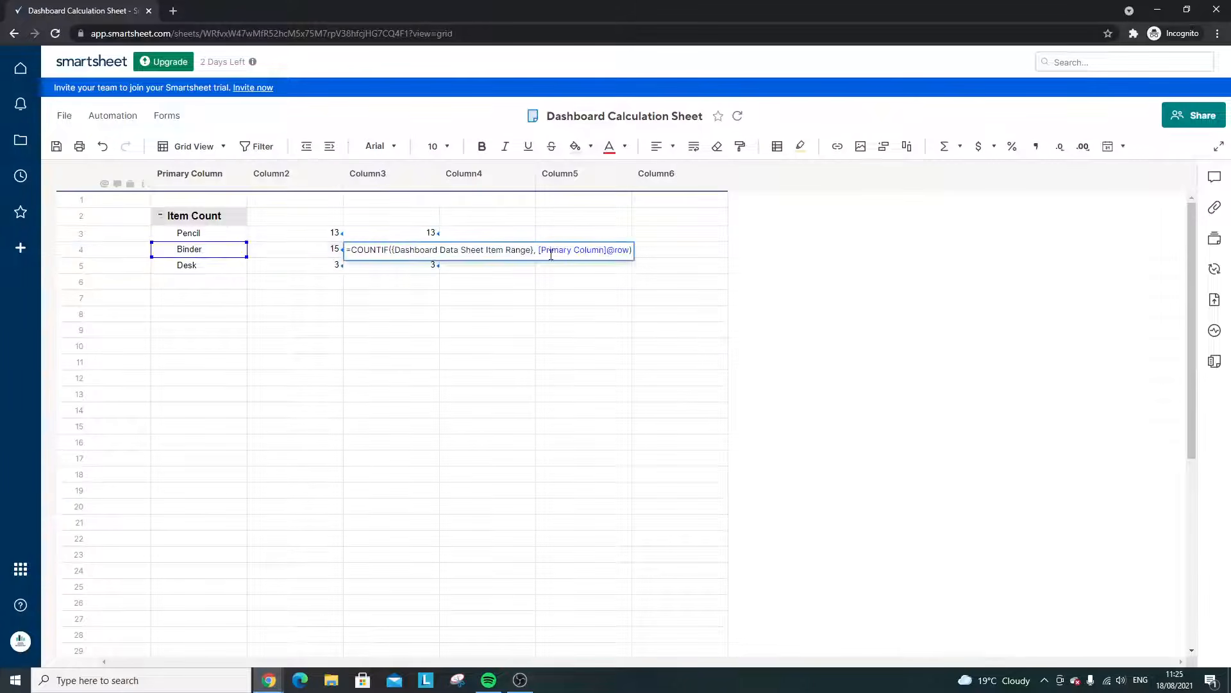
pyautogui.click(452, 279)
pyautogui.doubleClick(333, 235)
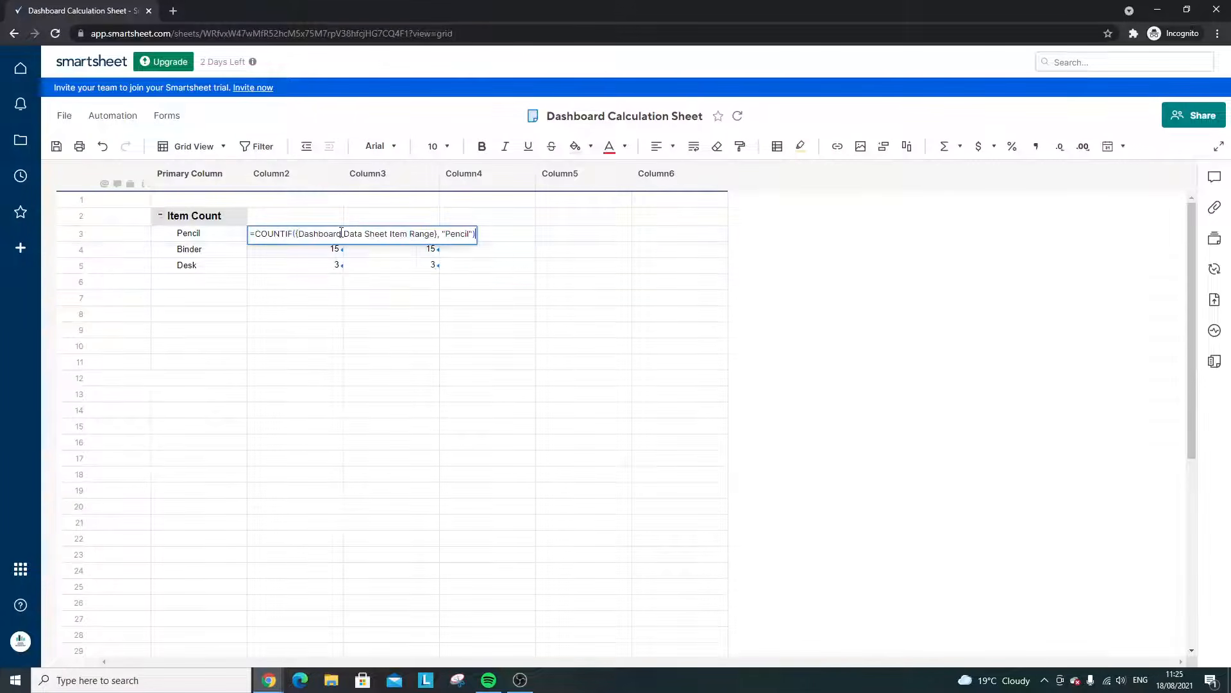
pyautogui.click(459, 280)
pyautogui.click(413, 240)
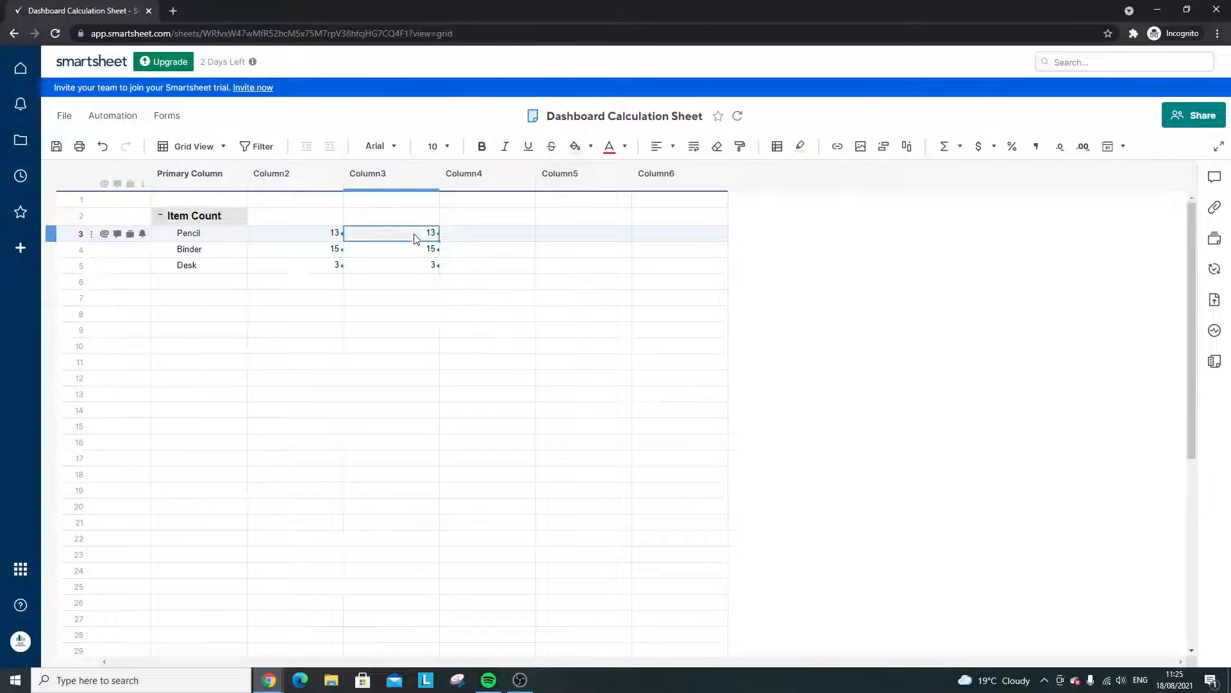
pyautogui.click(370, 302)
# - Save the calculation sheet and copy the Pen Set entry from row 16 of the Dashboard Data Sheet's Item column
pyautogui.click(57, 146)
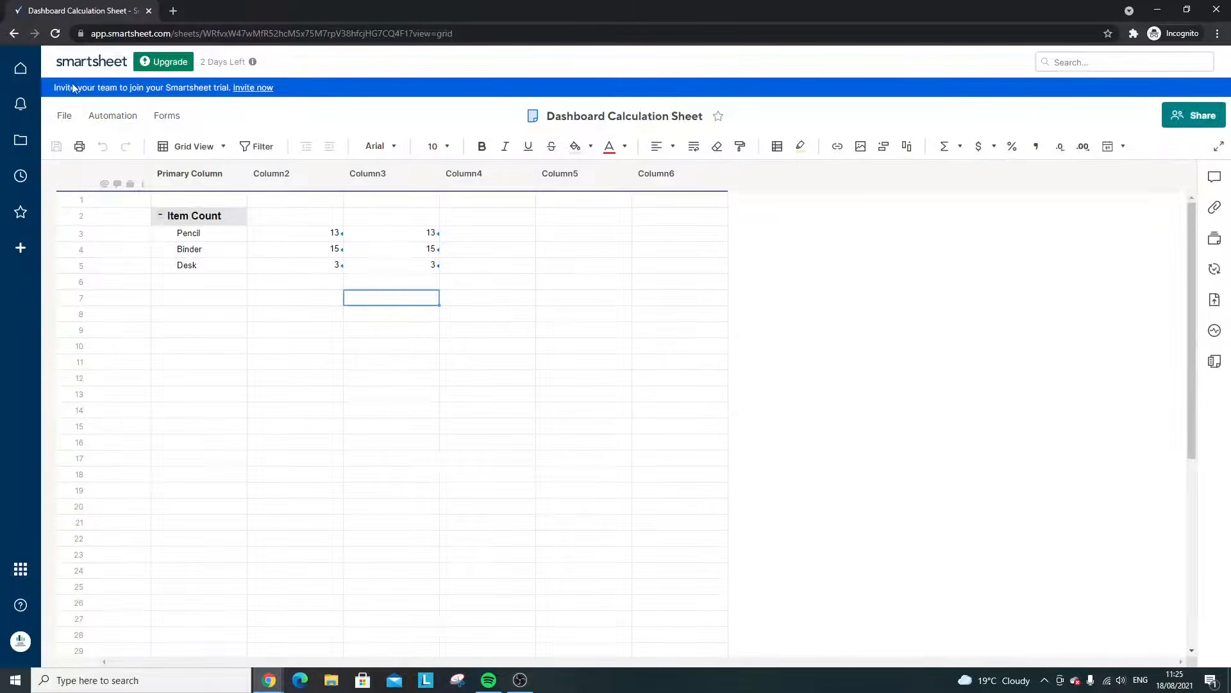
pyautogui.click(14, 34)
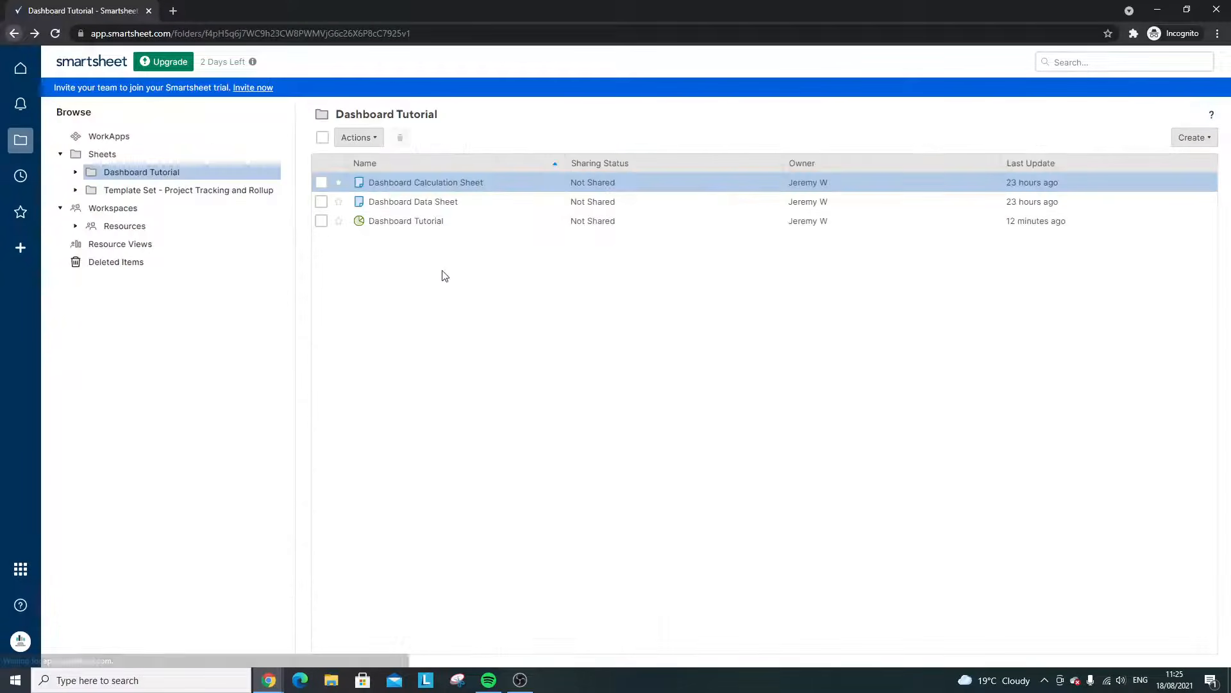
pyautogui.click(431, 204)
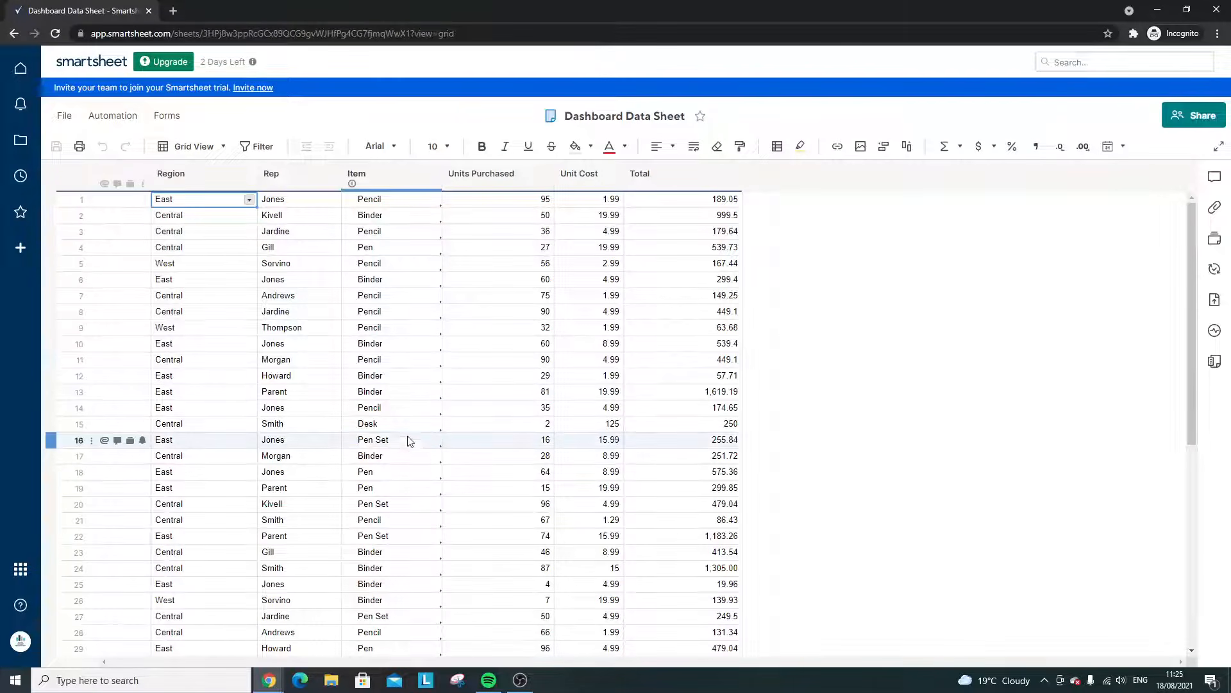
pyautogui.click(408, 441)
pyautogui.hotkey('ctrl', 'c')
# - Paste Pen Set into row 6 of the Dashboard Calculation Sheet's Primary Column and indent it under Item Count
pyautogui.click(16, 34)
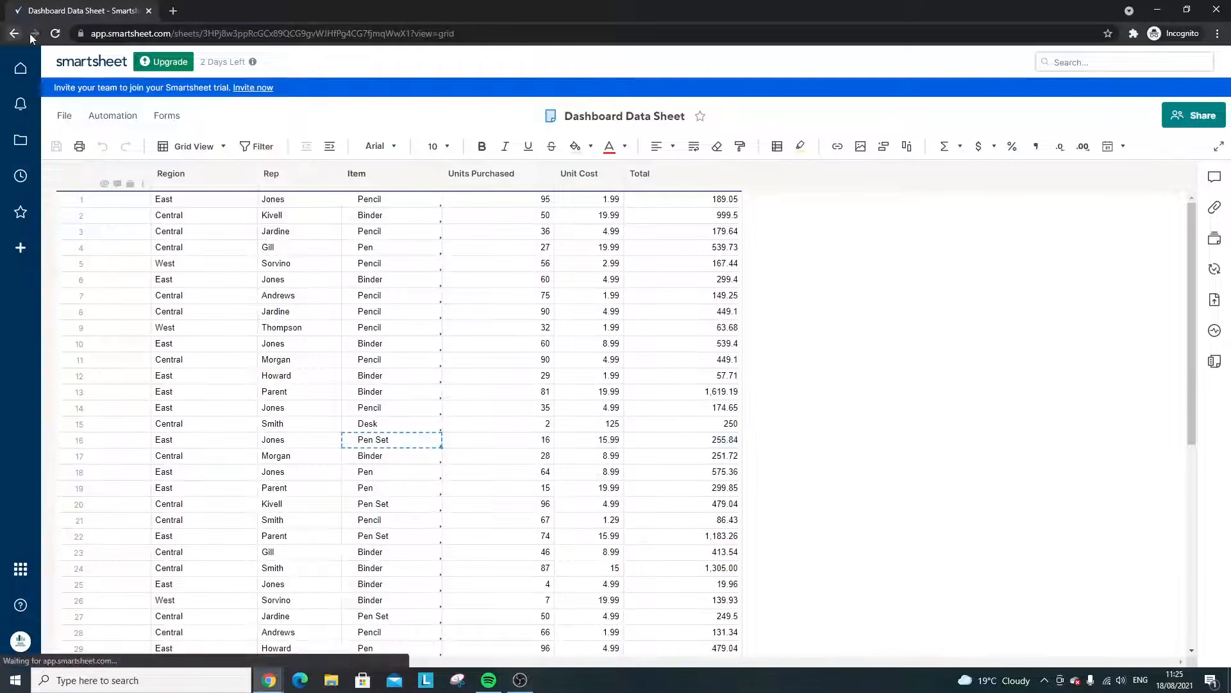
pyautogui.click(427, 185)
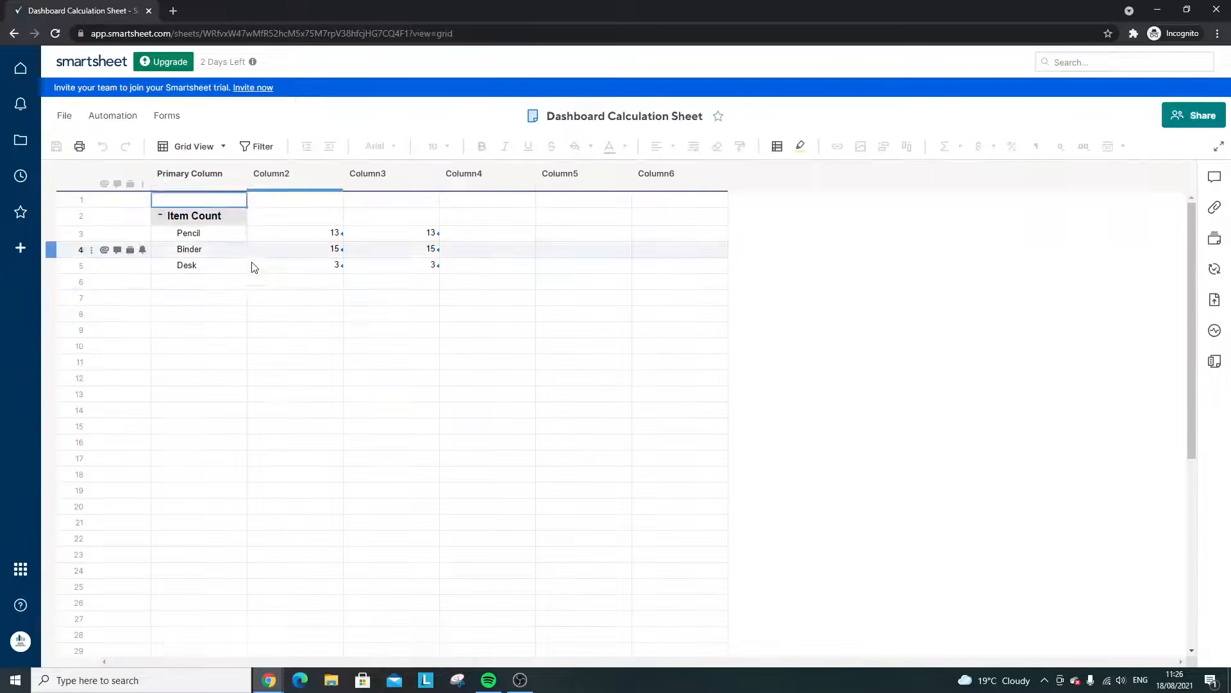
pyautogui.click(214, 283)
pyautogui.hotkey('ctrl', 'v')
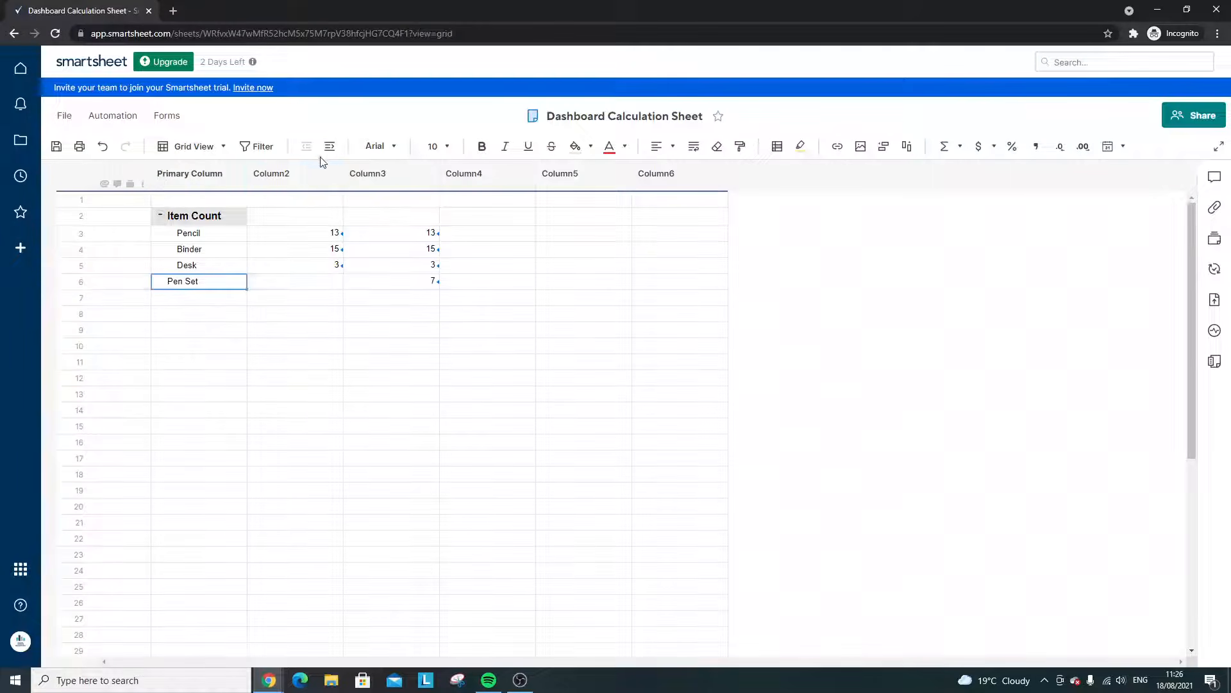
pyautogui.click(332, 146)
# - Fill Column2's Desk COUNTIF formula down to the Pen Set row and change its criterion to "Pen Set"
pyautogui.click(345, 285)
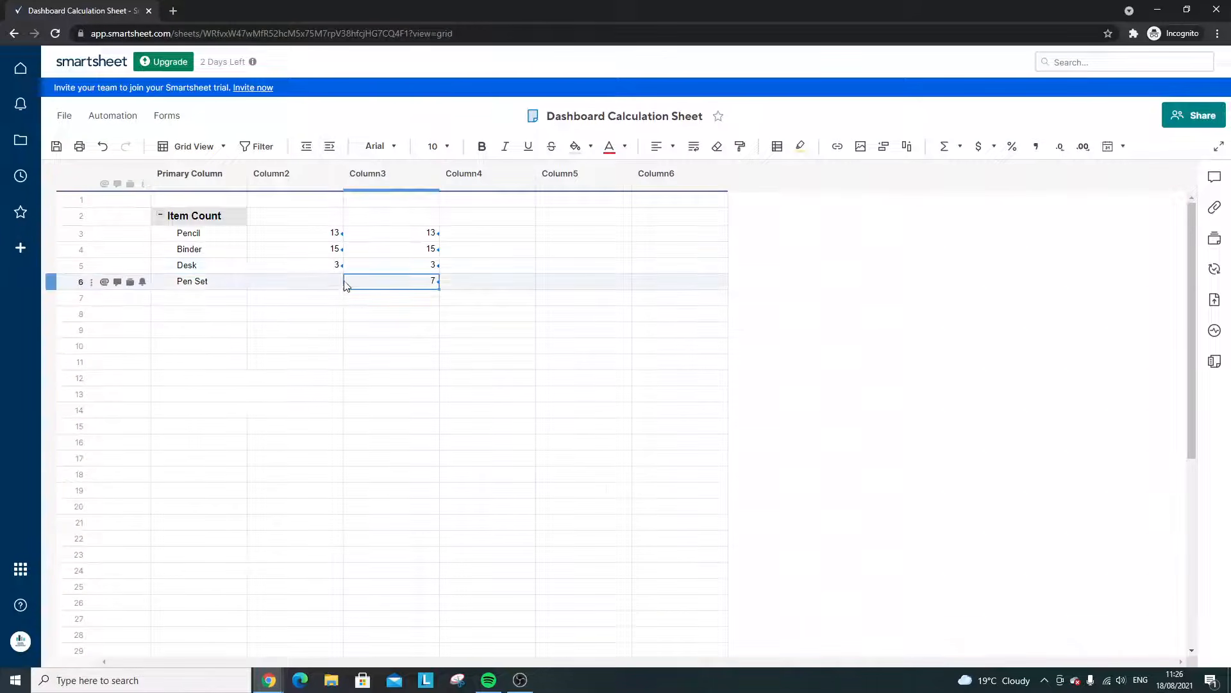
pyautogui.moveTo(333, 267); pyautogui.dragTo(393, 267)
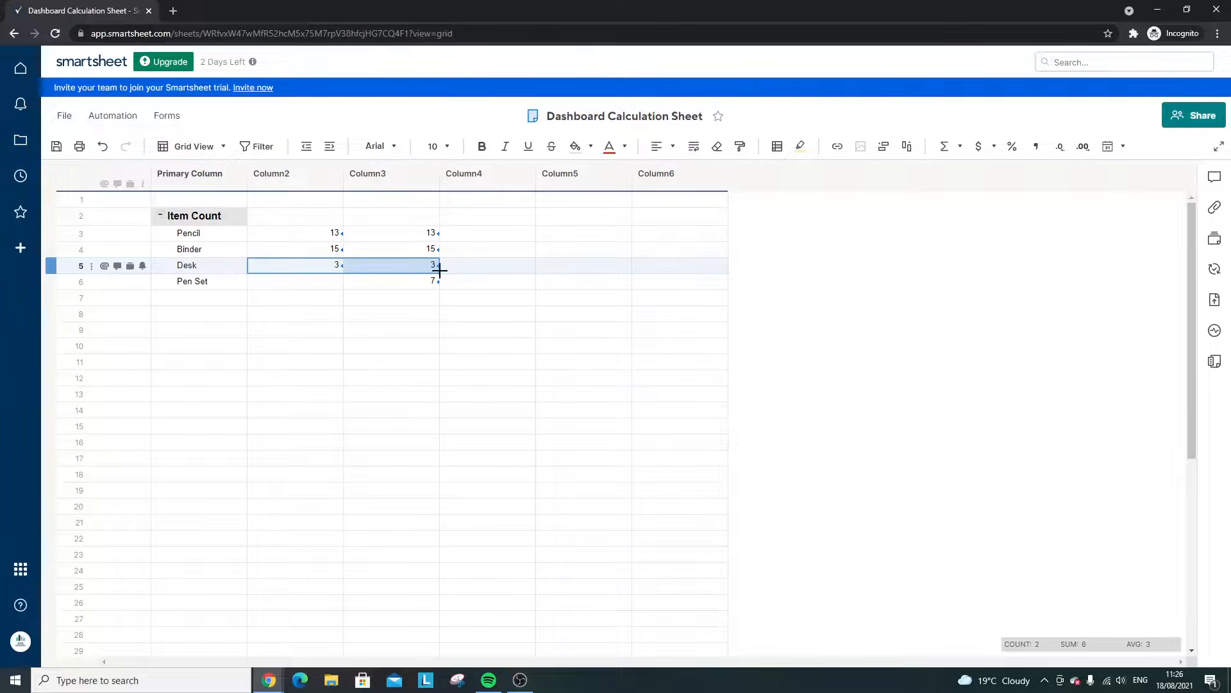
pyautogui.click(340, 268)
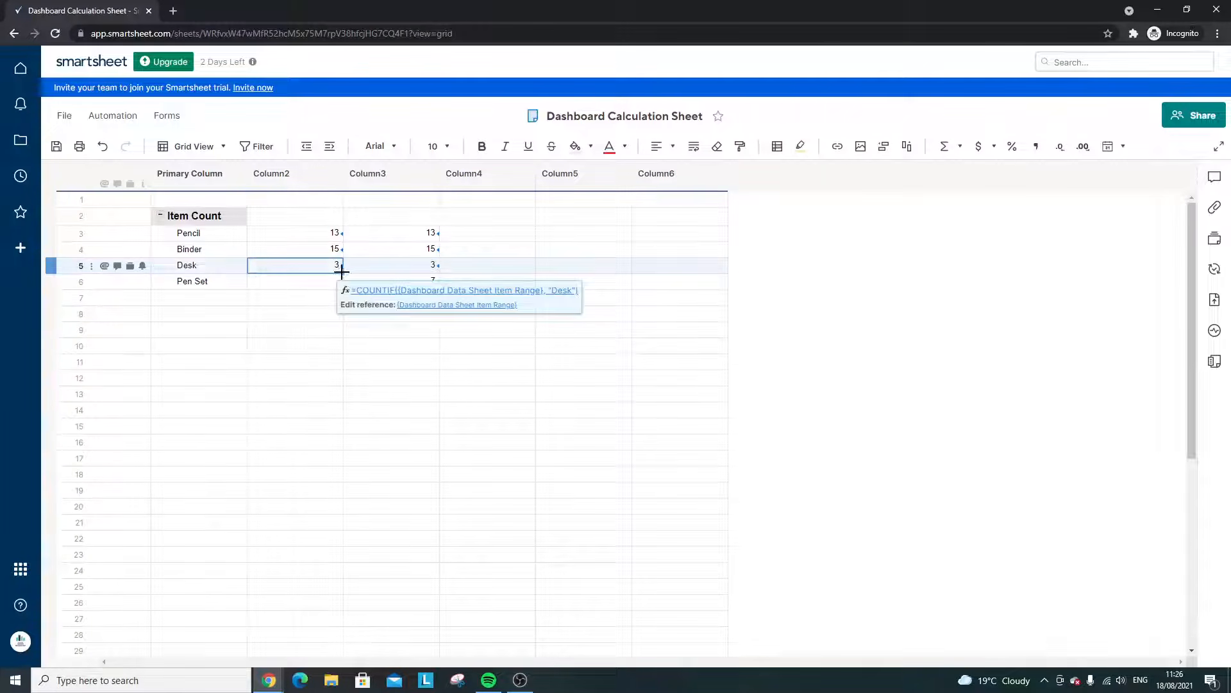
pyautogui.moveTo(341, 271)
pyautogui.mouseDown()
pyautogui.moveTo(365, 322)
pyautogui.moveTo(335, 286)
pyautogui.mouseUp()
pyautogui.doubleClick(290, 280)
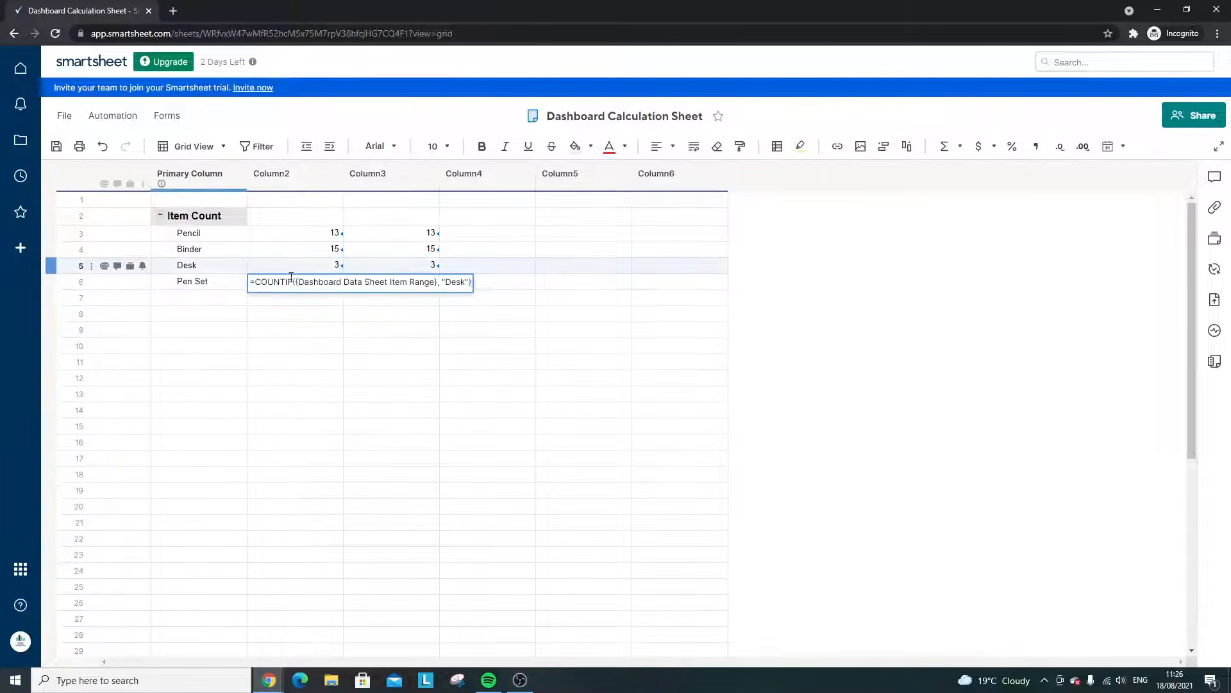
pyautogui.doubleClick(456, 282)
pyautogui.write('Pen')
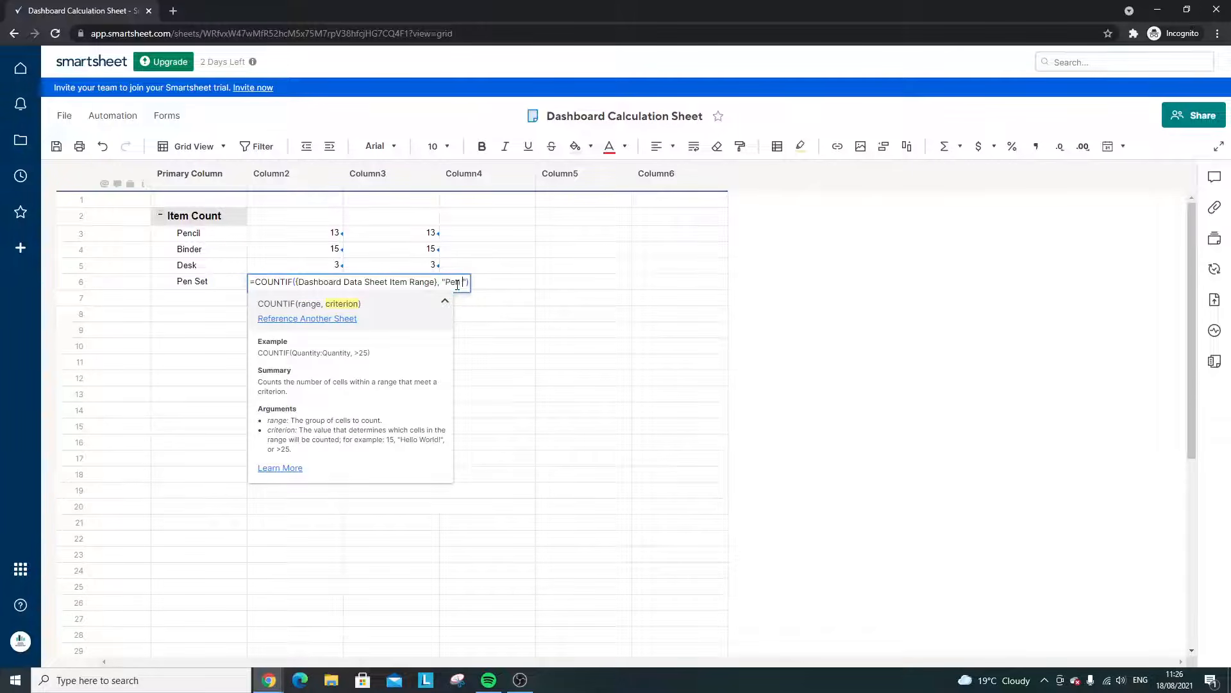
pyautogui.press('Return')
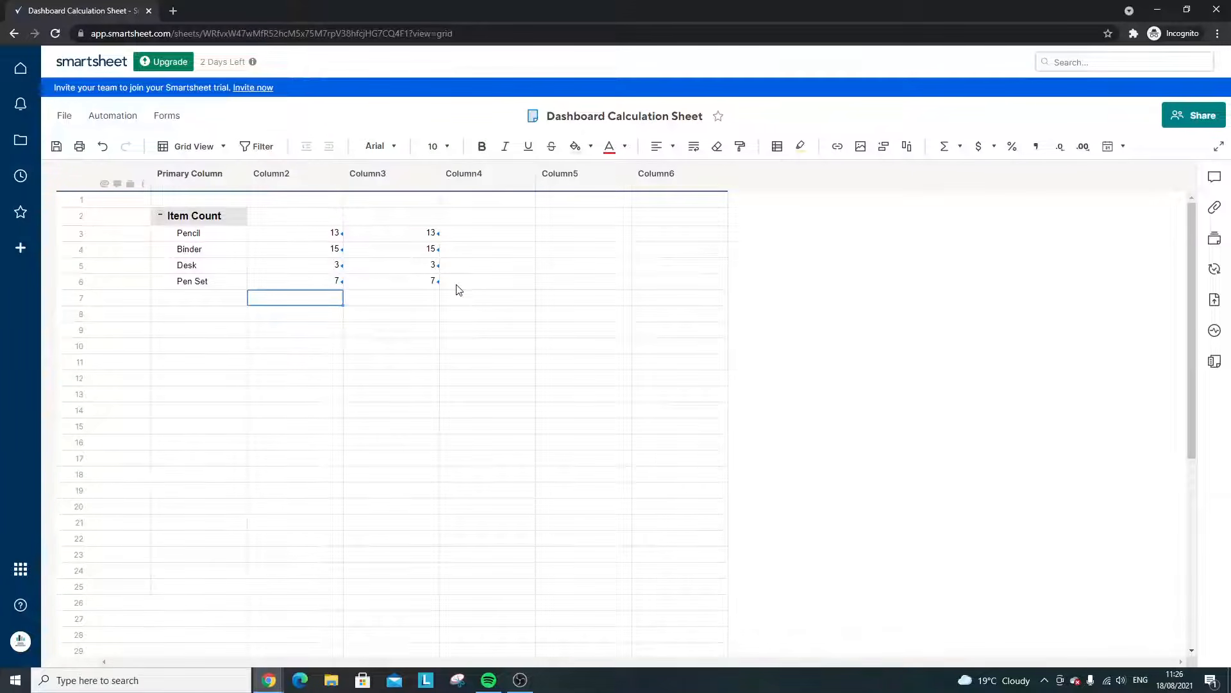
# - Enter =total([Column2]3:[Column2]6) in row 7 of Column2, below the four item counts
pyautogui.write('=')
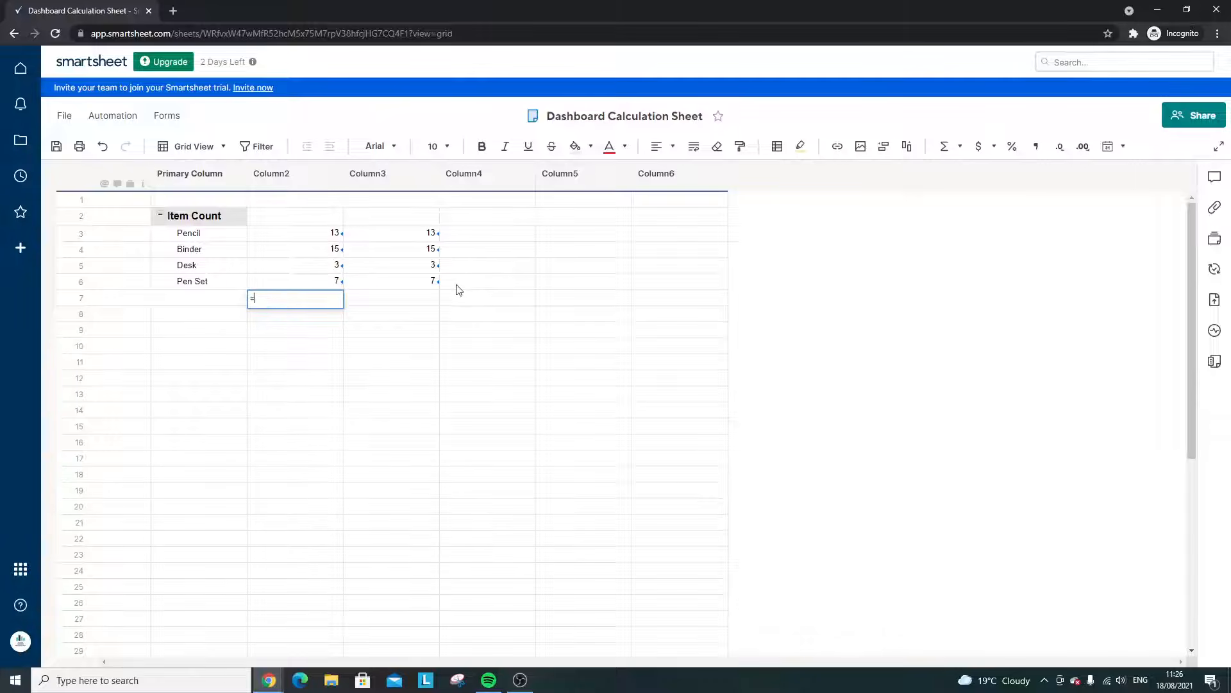
pyautogui.write('total(')
pyautogui.moveTo(303, 236); pyautogui.dragTo(297, 289)
pyautogui.write(')')
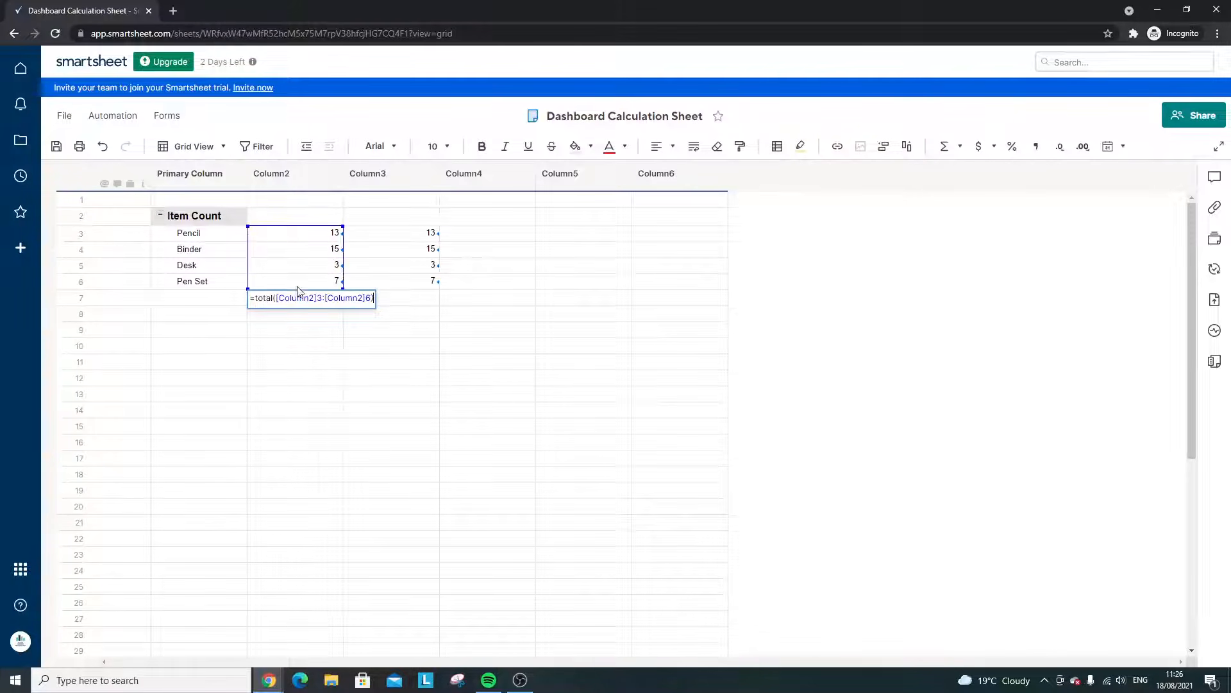
pyautogui.press('Return')
# - Replace the function name in Column2's row 7 formula with sum, keeping the range over rows 3 to 6
pyautogui.doubleClick(292, 298)
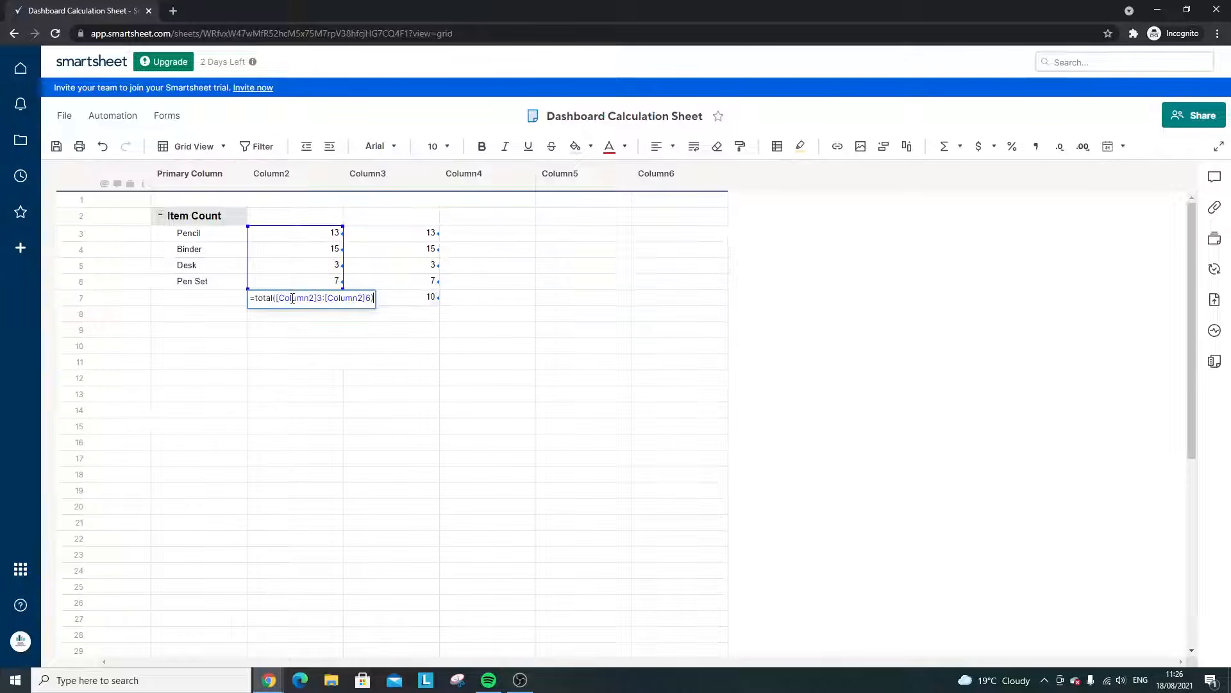
pyautogui.doubleClick(265, 299)
pyautogui.write('sum')
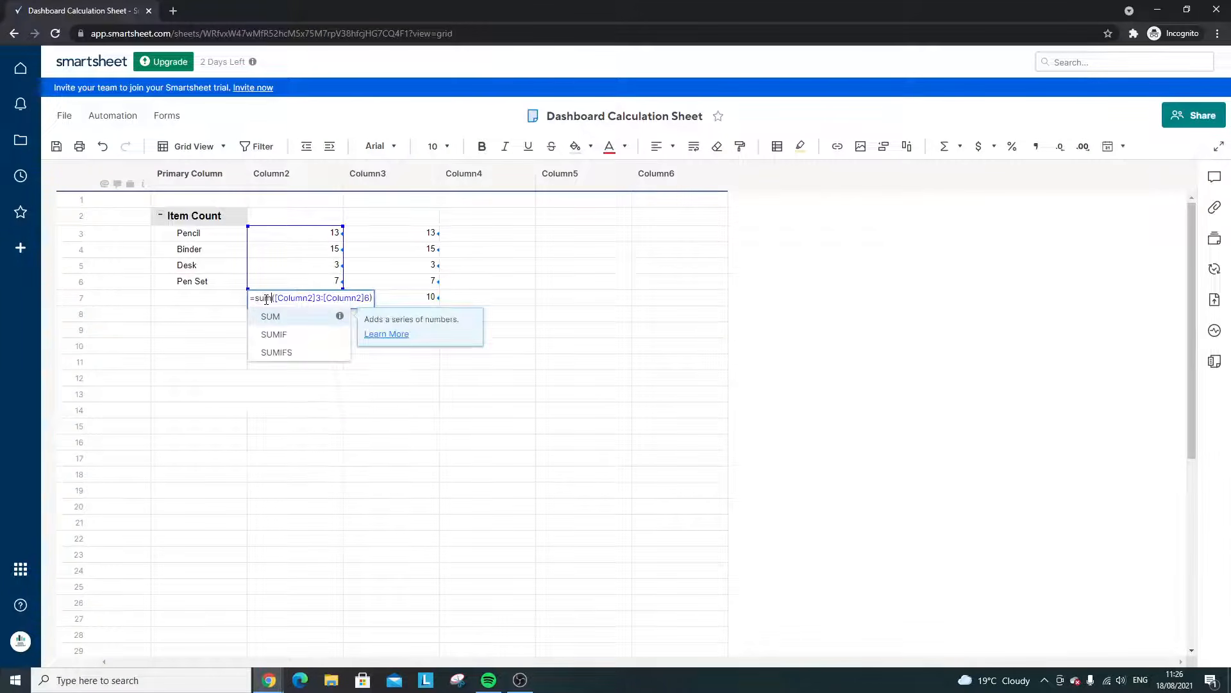
pyautogui.press('Return')
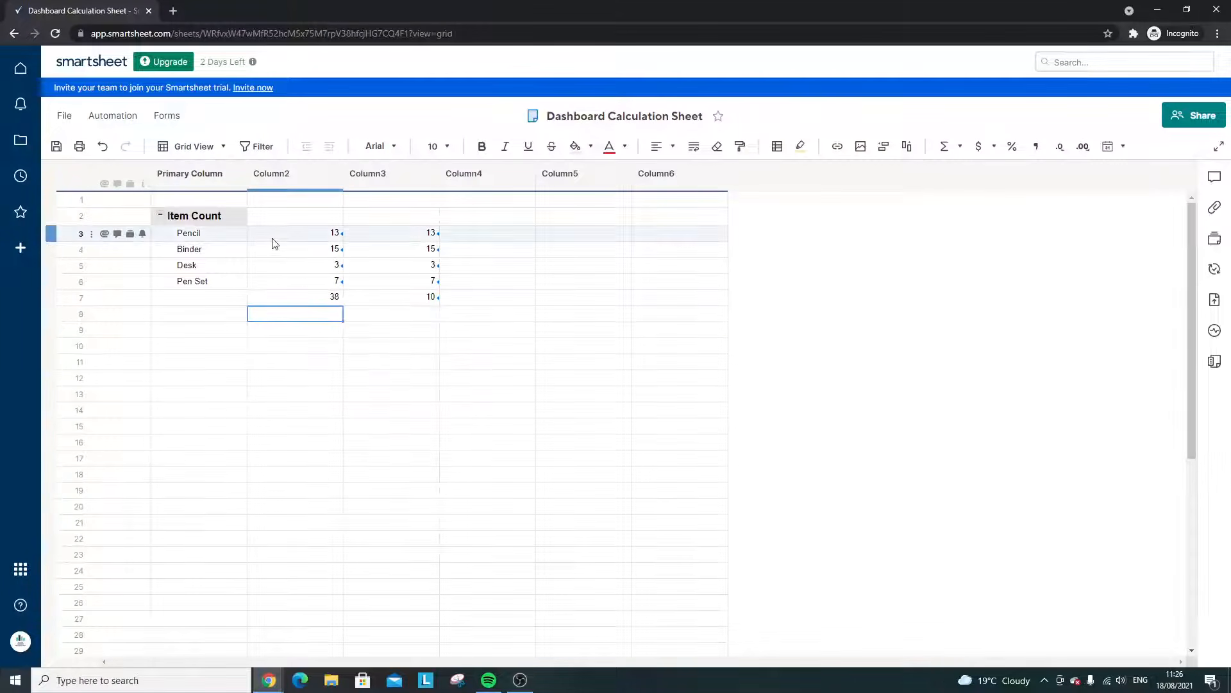
pyautogui.moveTo(275, 243); pyautogui.dragTo(286, 295)
pyautogui.click(280, 295)
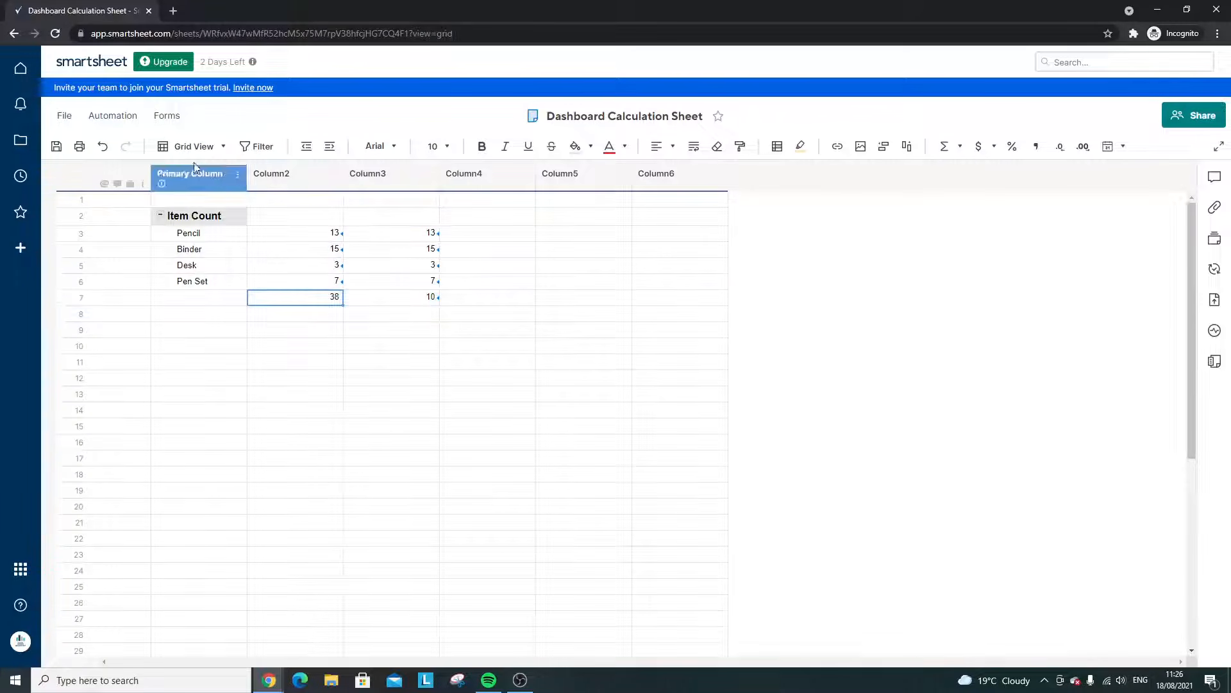
# - Clear the COUNTIF formulas from Column3 in rows 3 through 7
pyautogui.click(428, 341)
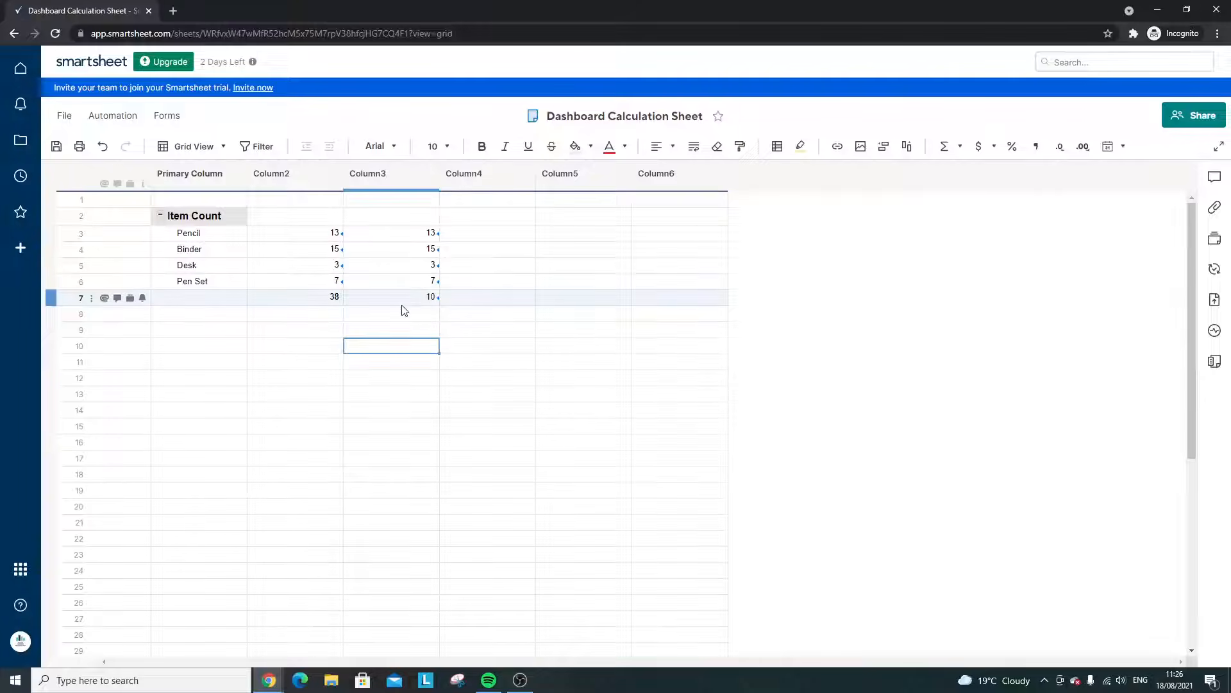
pyautogui.click(420, 217)
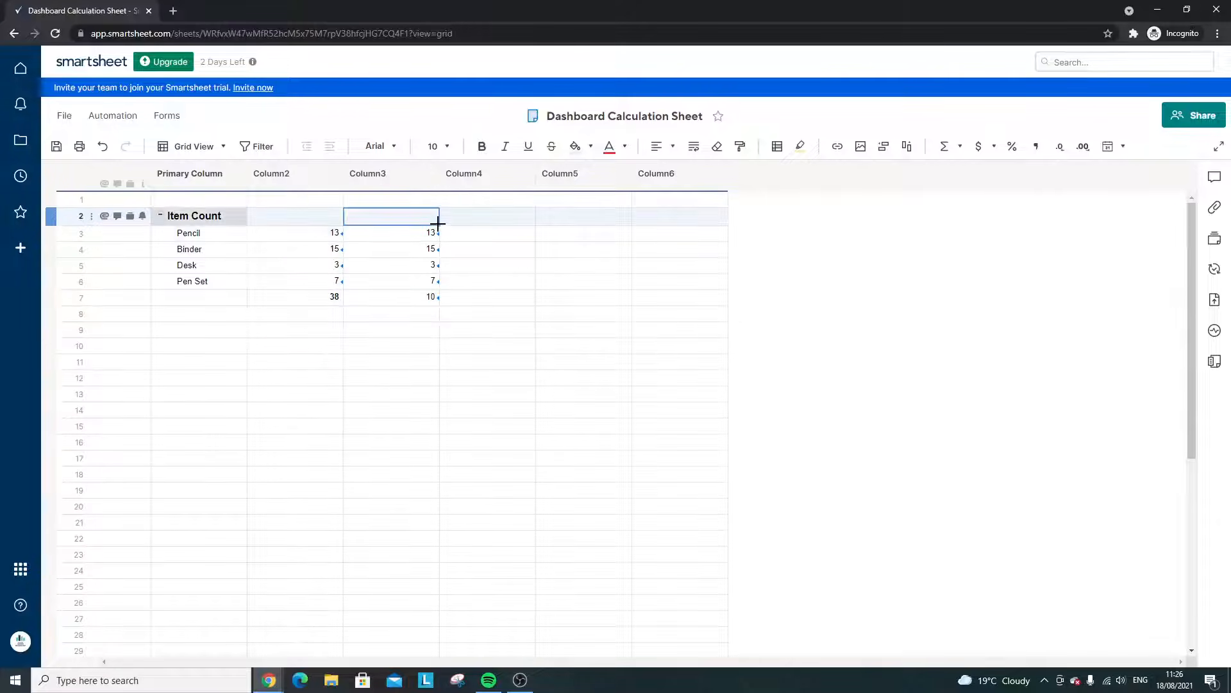
pyautogui.moveTo(430, 281); pyautogui.dragTo(324, 234)
pyautogui.click(356, 310)
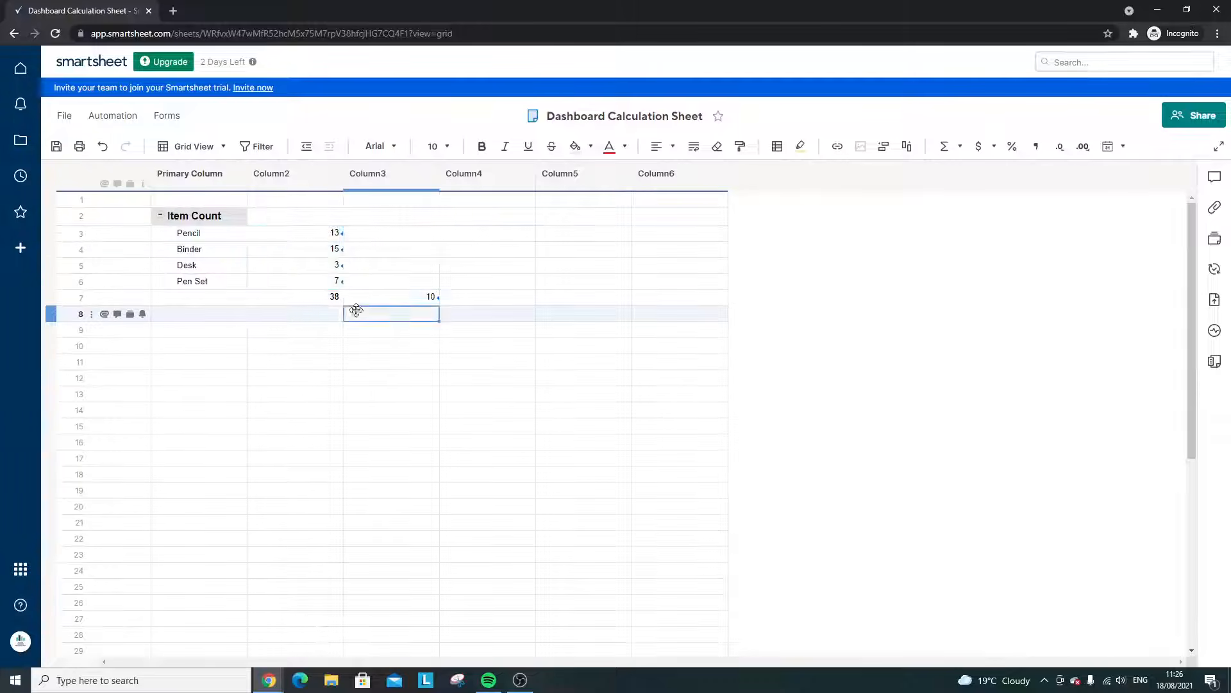
pyautogui.click(391, 303)
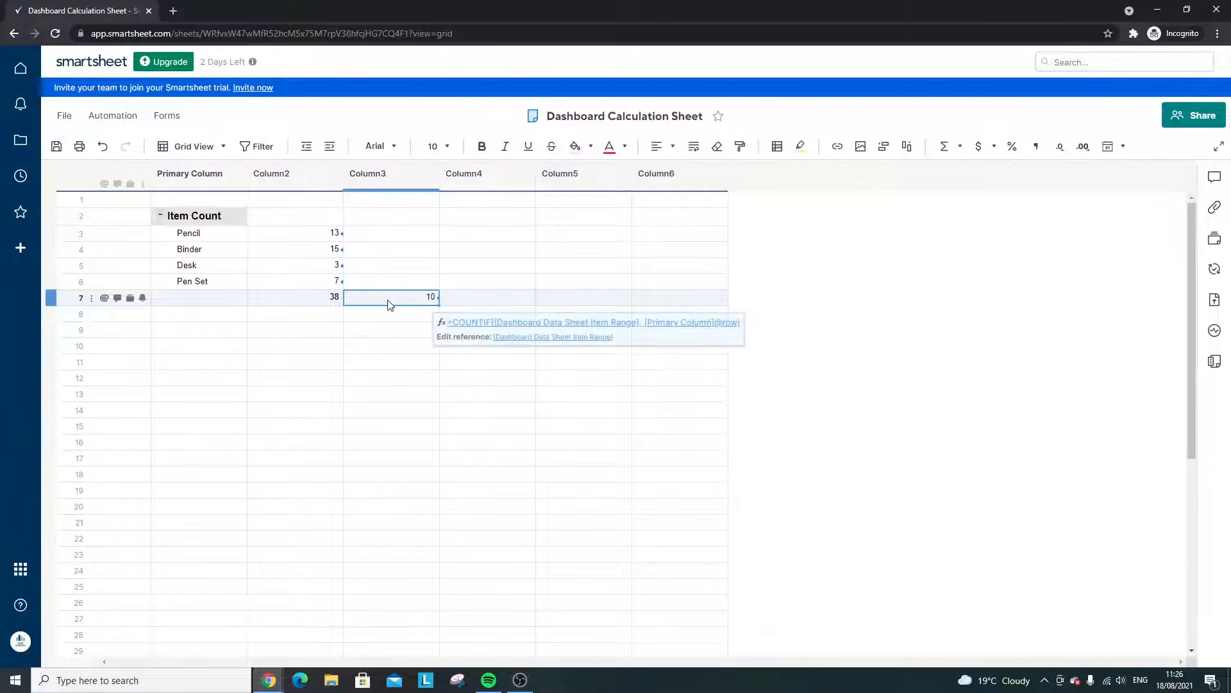
pyautogui.press('Delete')
pyautogui.click(337, 300)
pyautogui.click(387, 302)
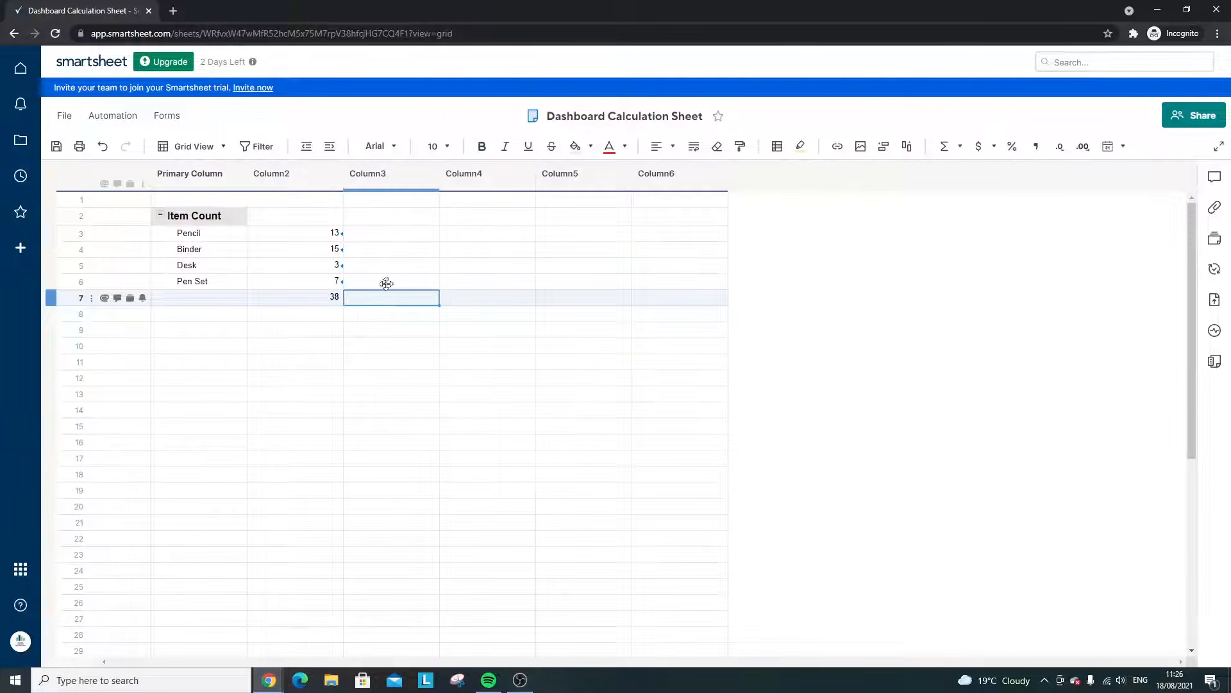
pyautogui.click(382, 236)
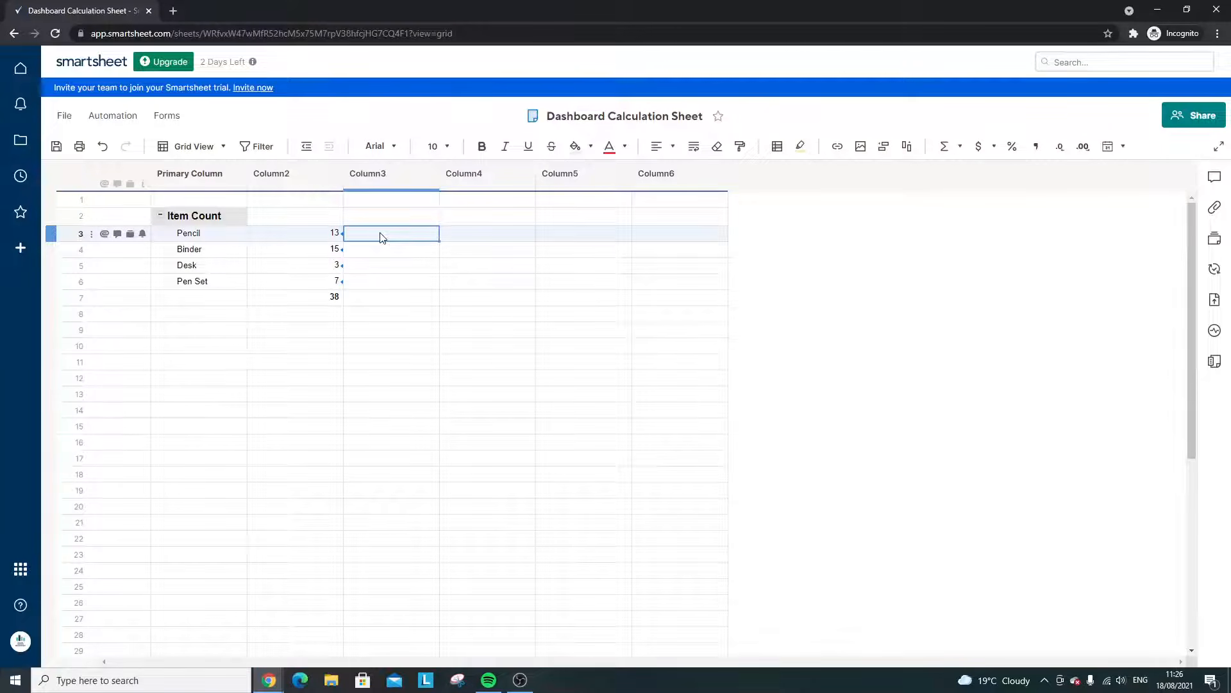
pyautogui.write('=')
pyautogui.click(327, 239)
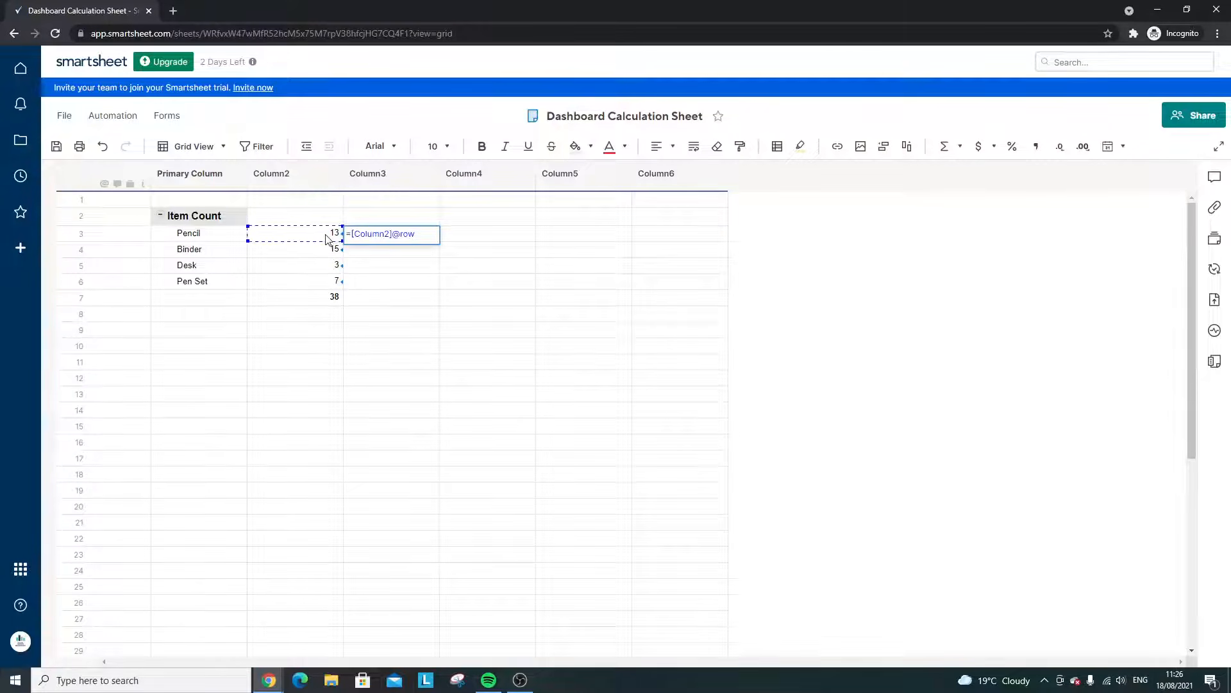
pyautogui.write('/')
pyautogui.click(330, 297)
pyautogui.press('Return')
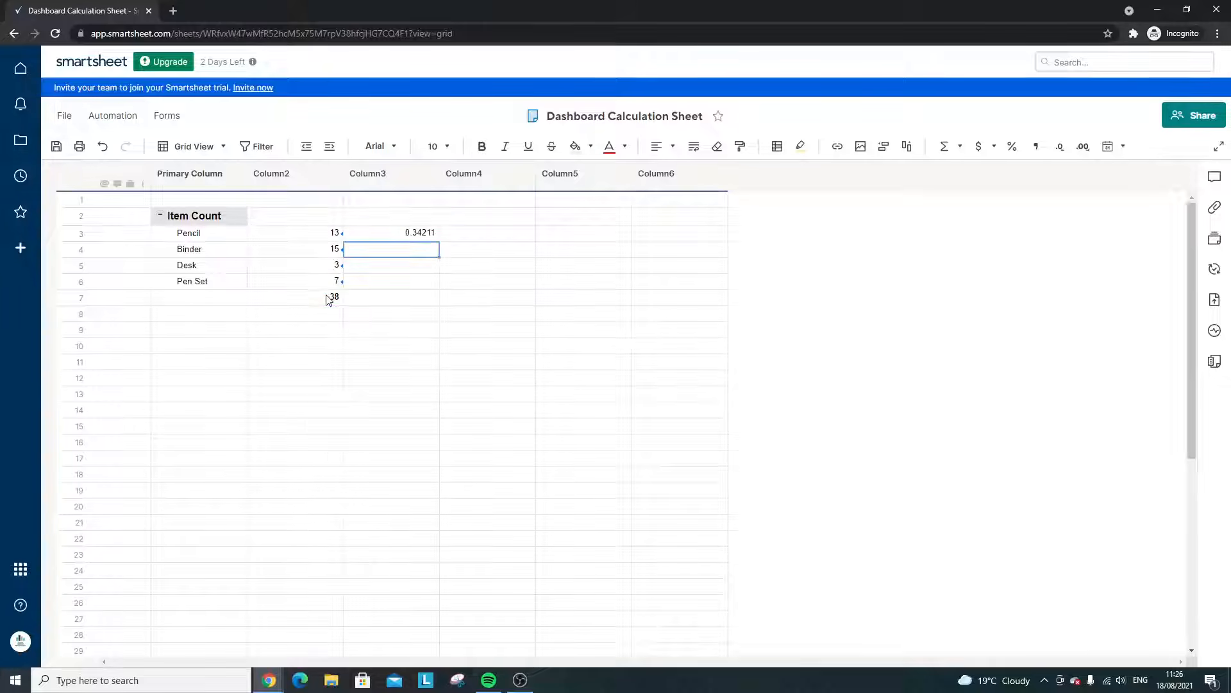
# - Format Pencil's share in Column3 as a percentage, fill its formula down to the Pen Set row and dismiss the column-formula notice
pyautogui.click(427, 237)
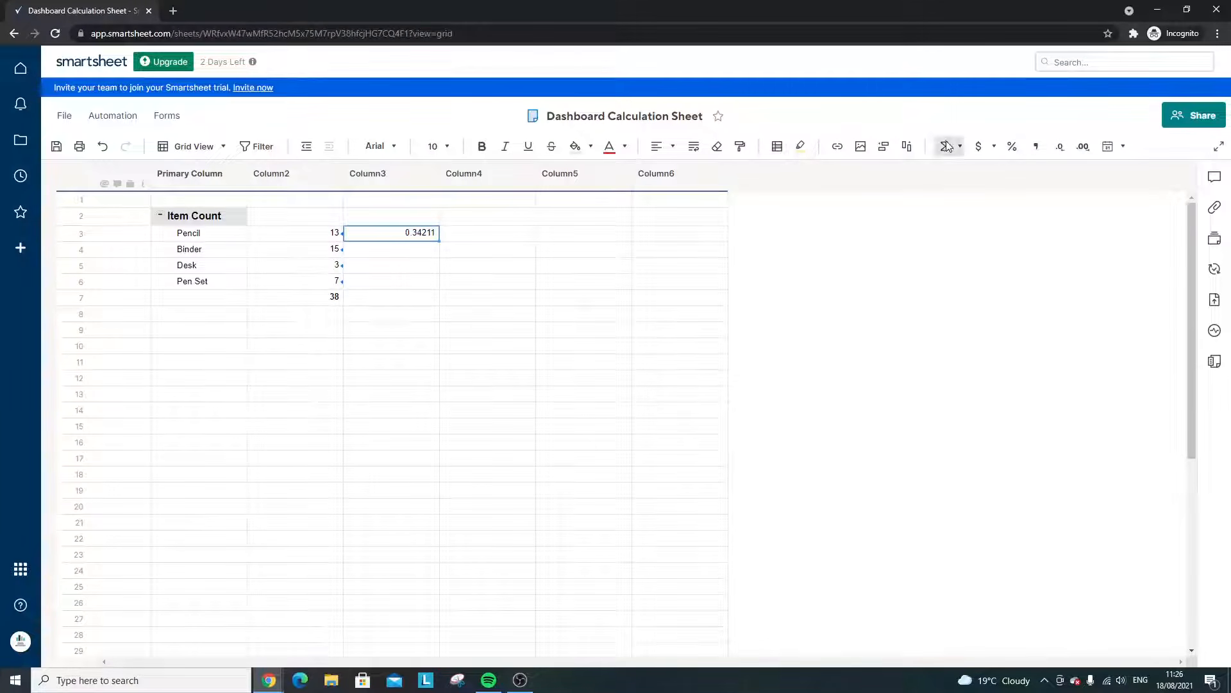
pyautogui.click(1012, 146)
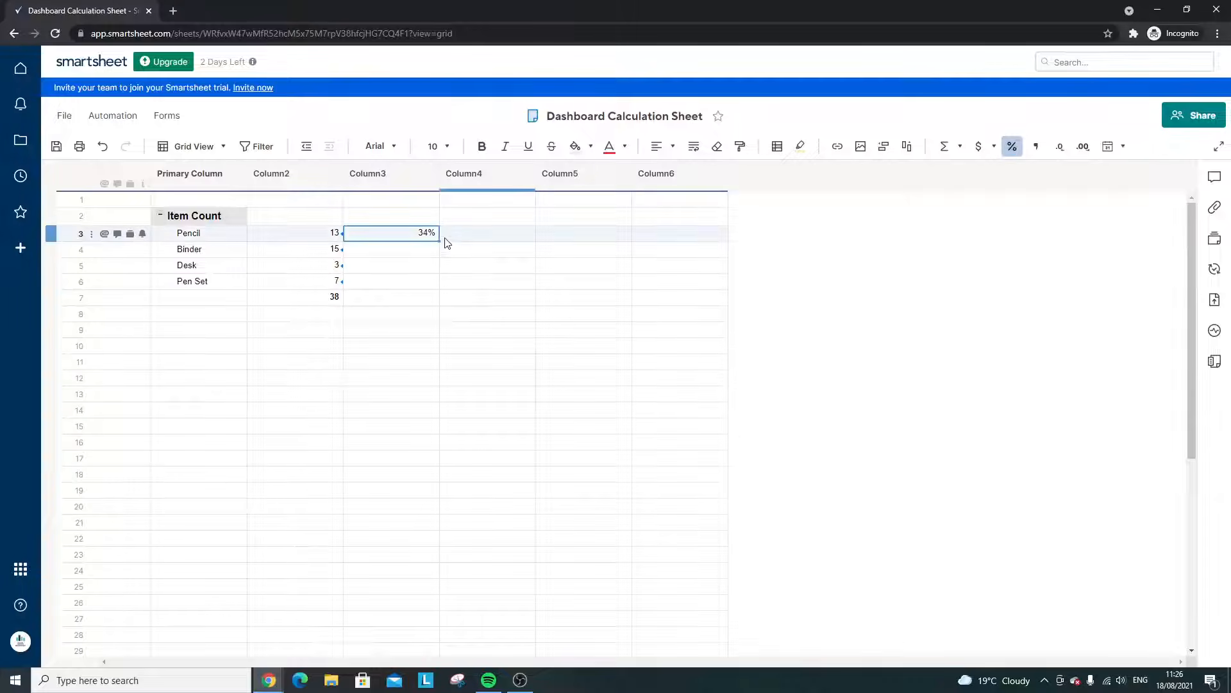
pyautogui.moveTo(438, 239); pyautogui.dragTo(437, 282)
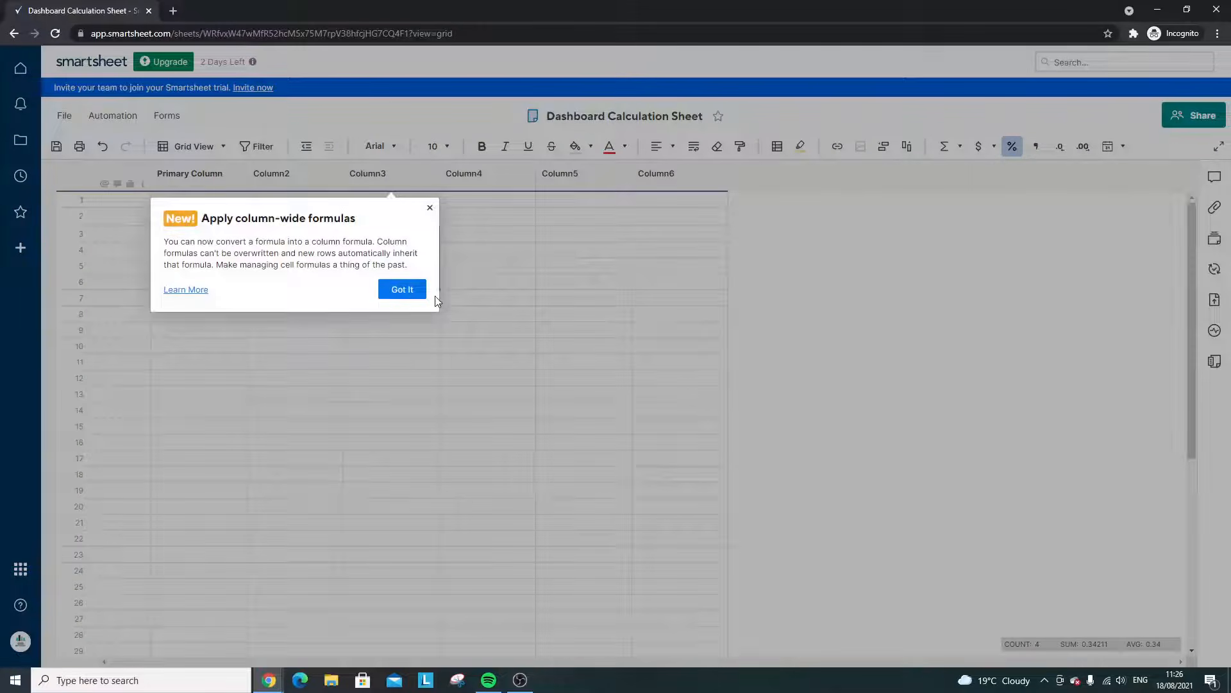
pyautogui.click(402, 289)
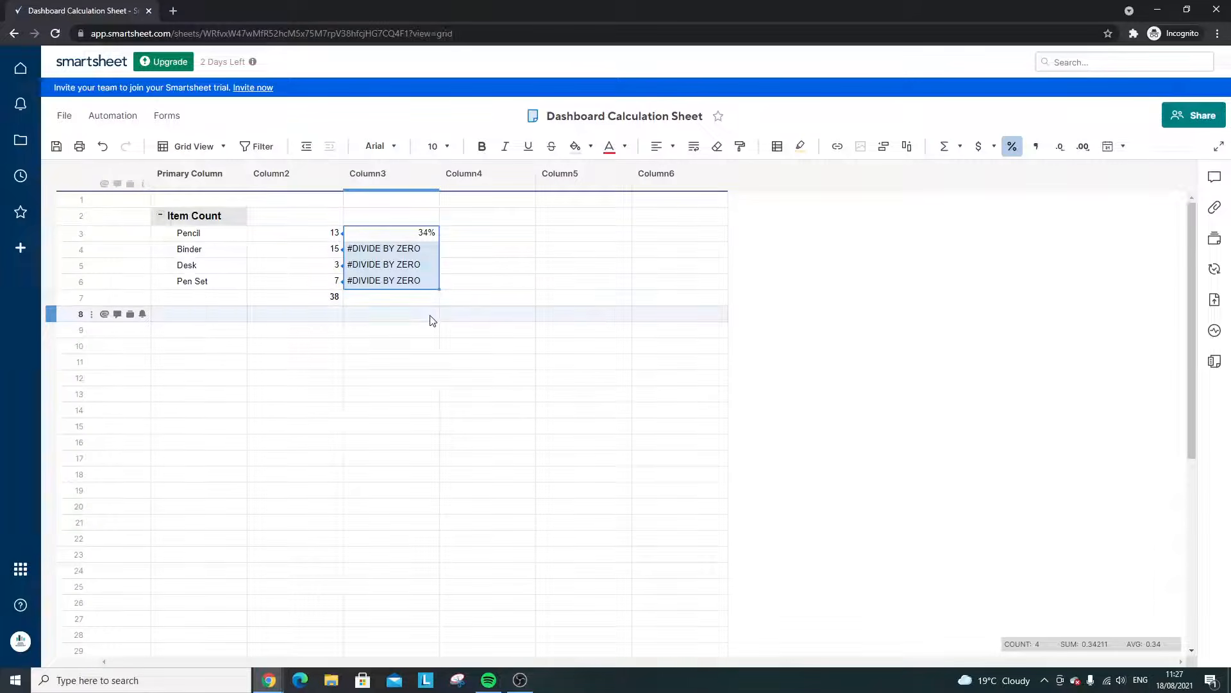
# - Compare the Column2 total reference in Column3's Pencil and Binder formulas, opening each for inspection
pyautogui.doubleClick(408, 248)
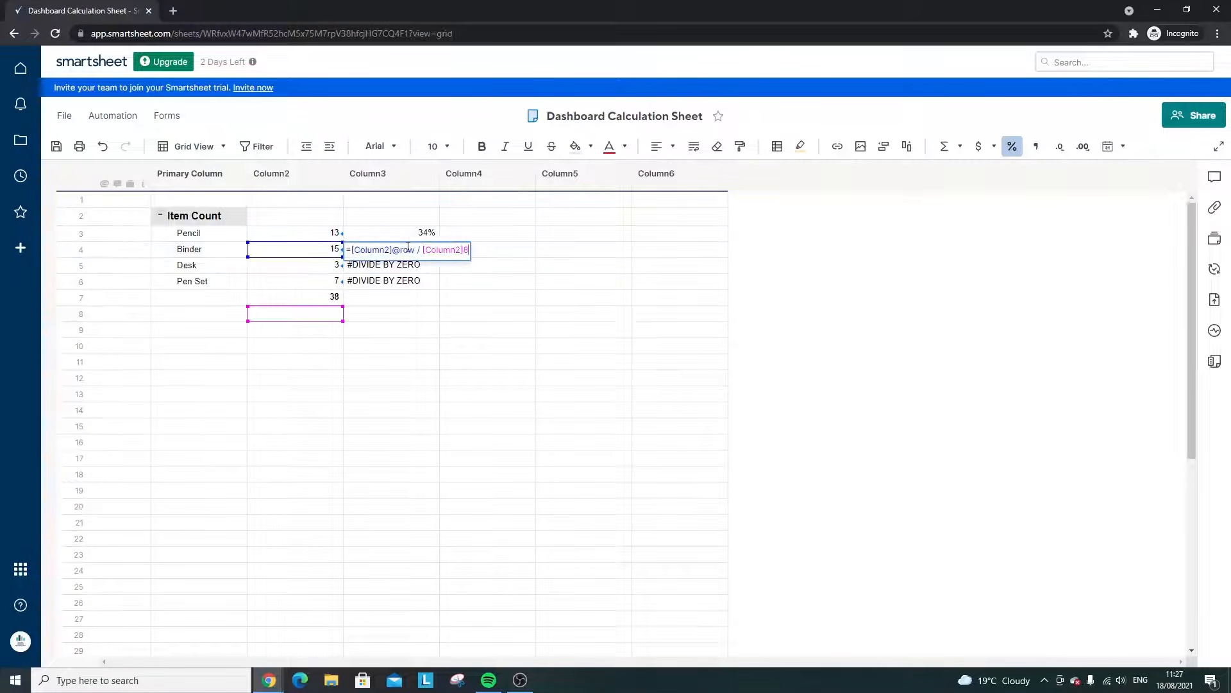
pyautogui.click(416, 235)
pyautogui.click(416, 249)
pyautogui.doubleClick(415, 236)
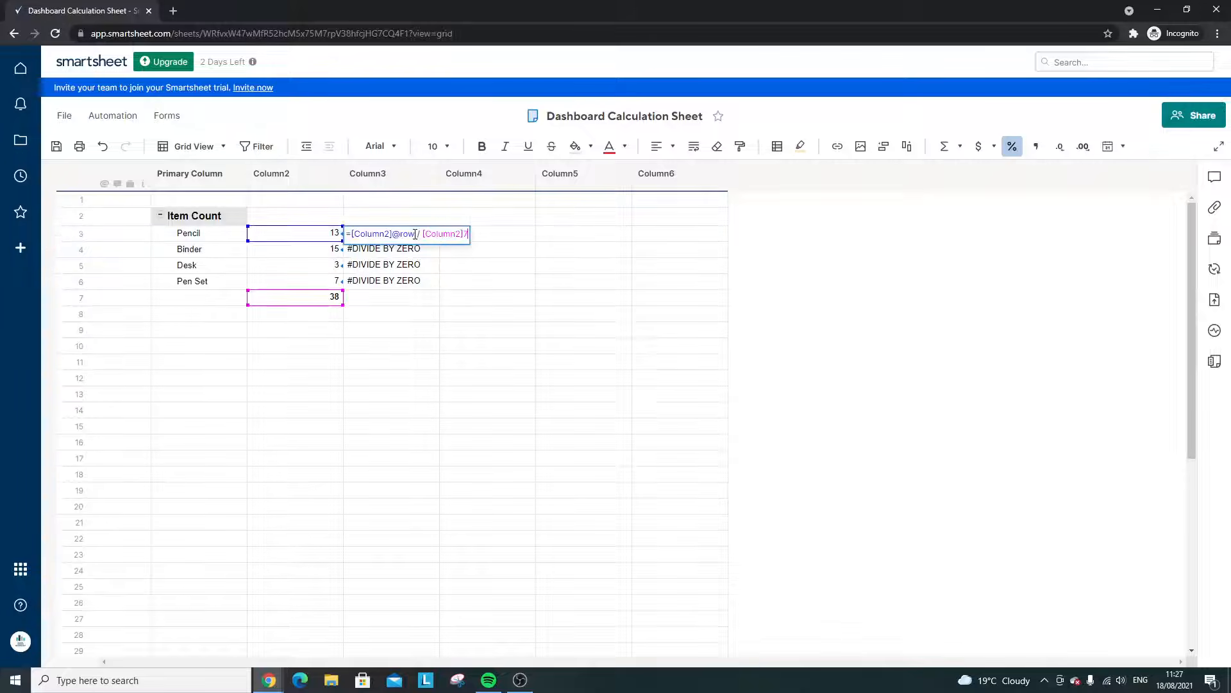
pyautogui.press('Return')
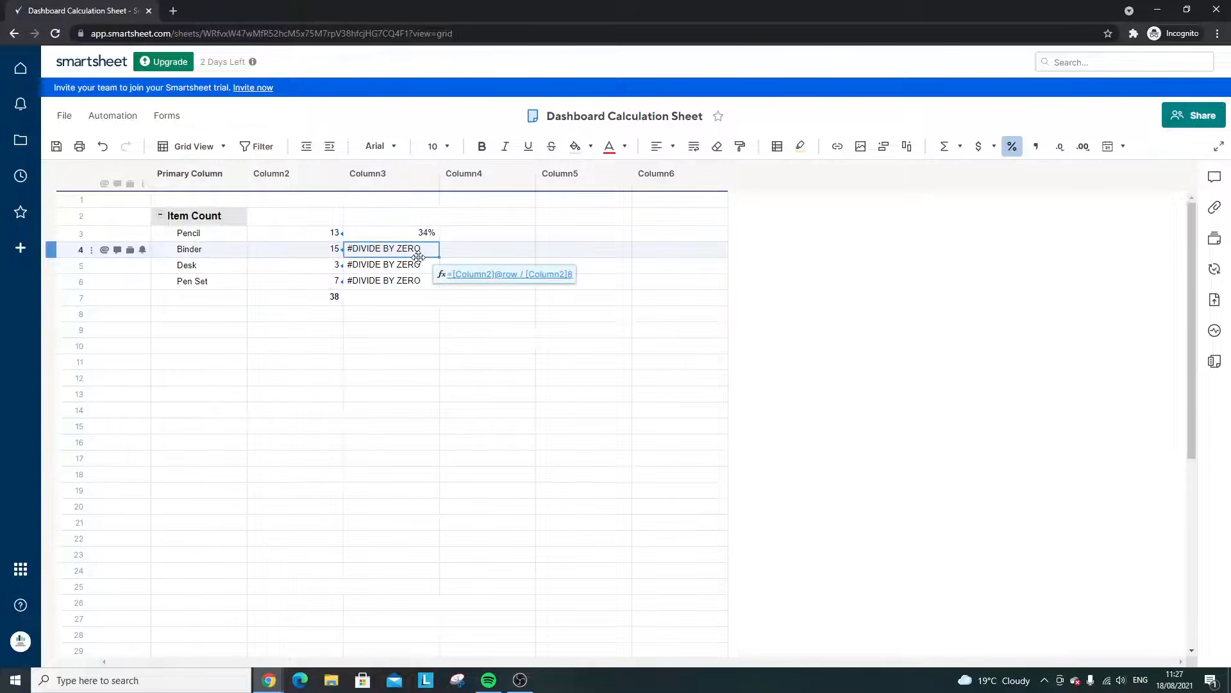
pyautogui.doubleClick(413, 252)
pyautogui.press('Return')
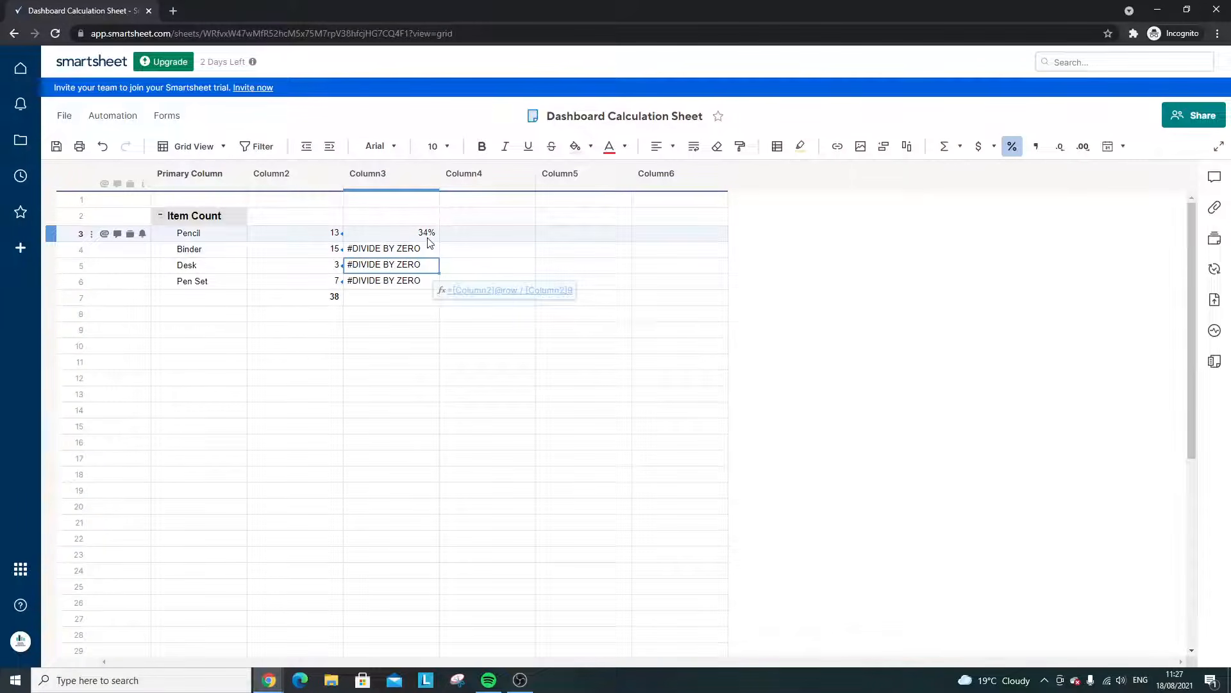
pyautogui.doubleClick(420, 232)
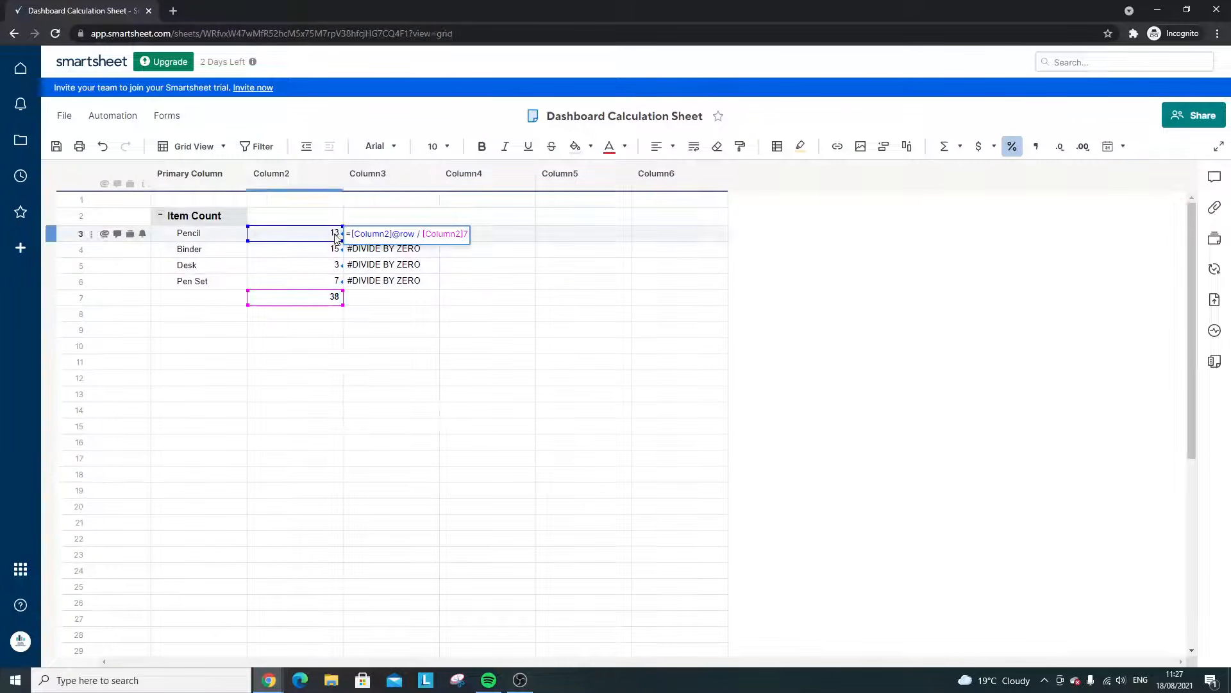
# - Try to lock the total in the Pencil percentage formula as $[Column2]7 and fill the formula down to the Pen Set row
pyautogui.click(387, 250)
pyautogui.click(387, 250)
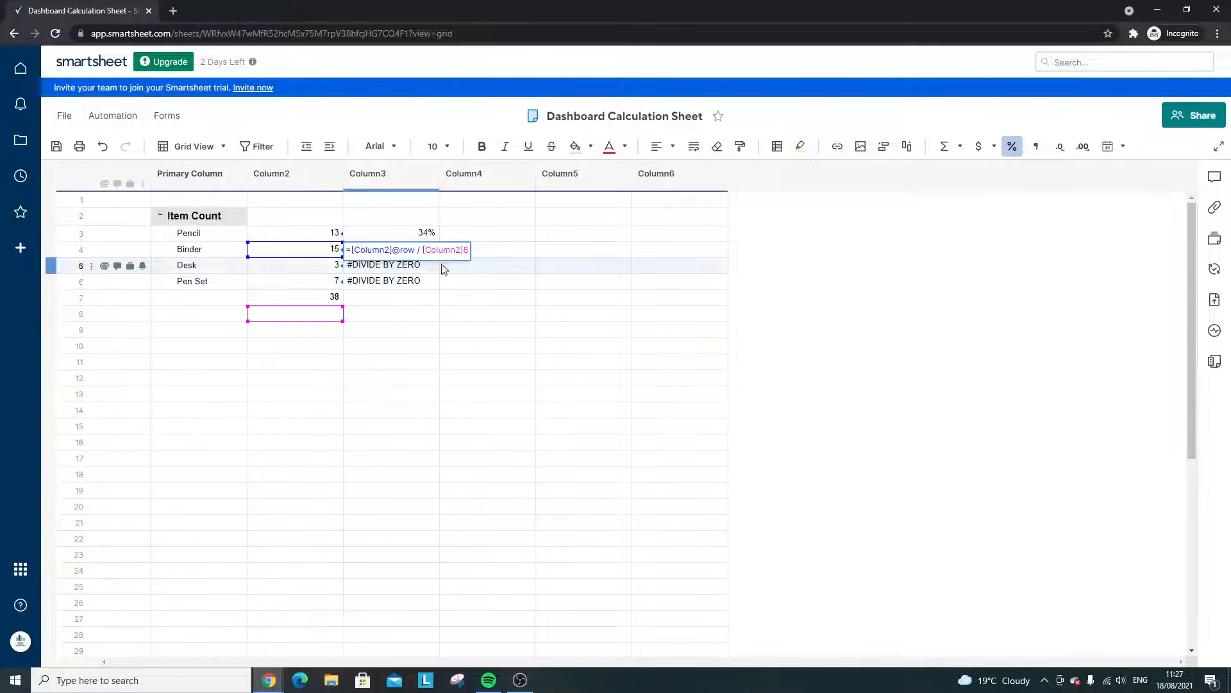
pyautogui.doubleClick(426, 232)
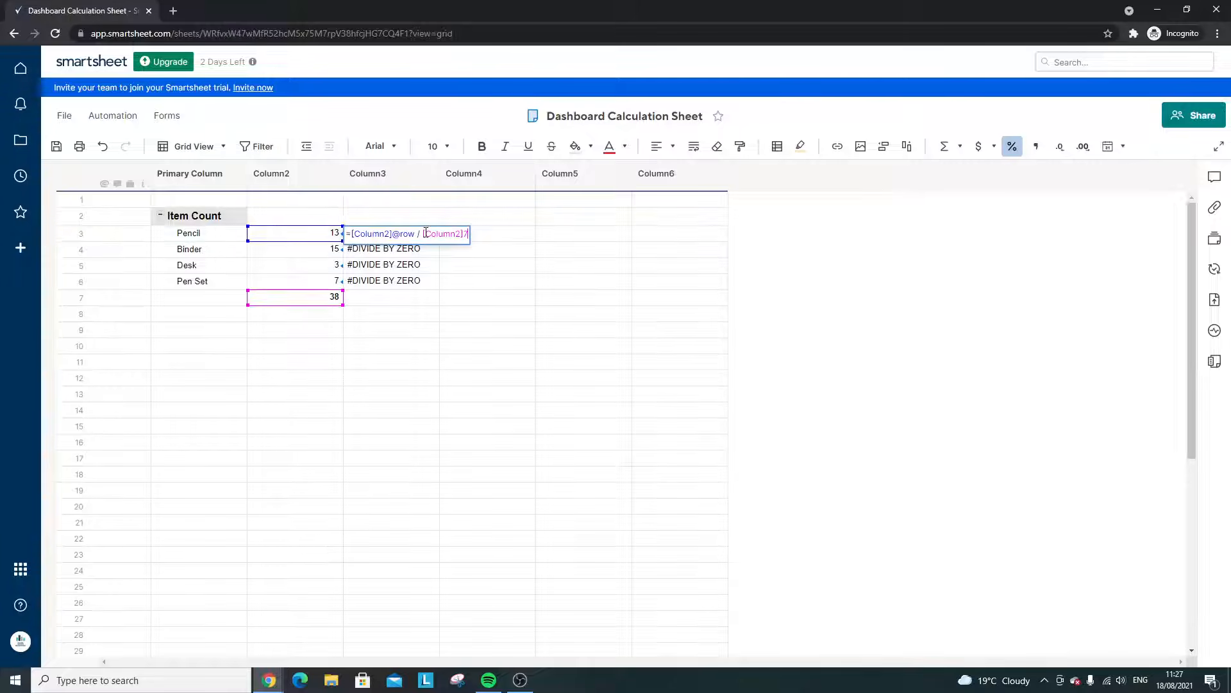
pyautogui.write('$')
pyautogui.press('Return')
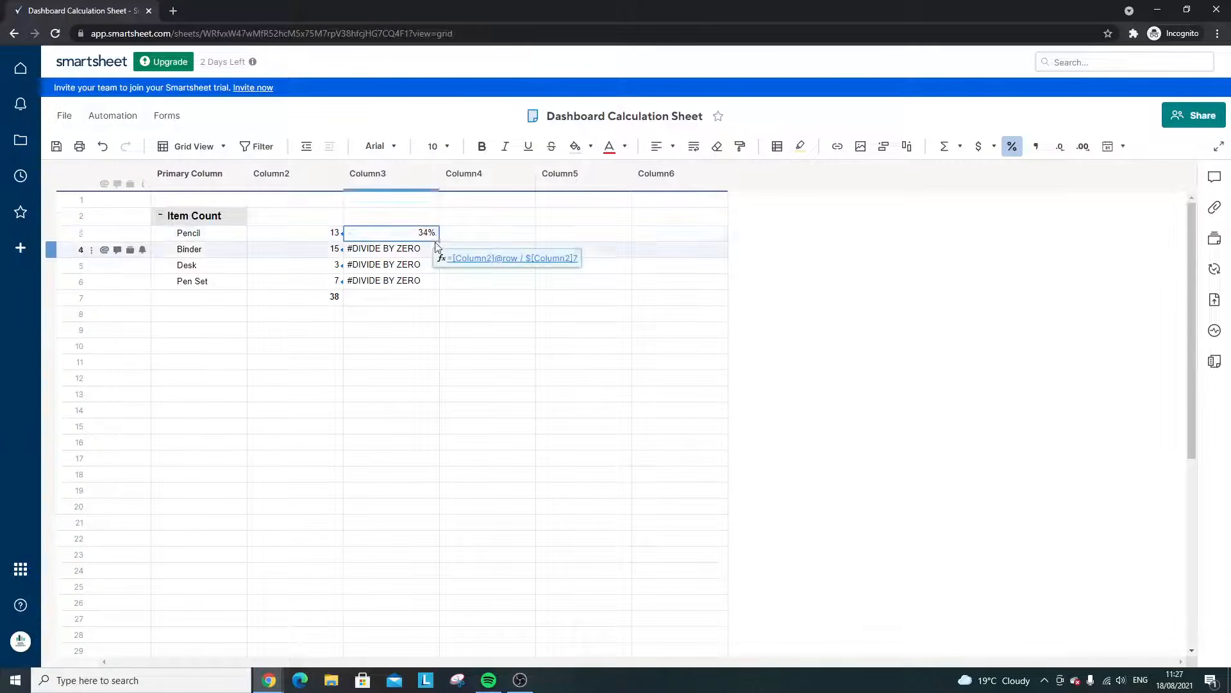
pyautogui.moveTo(438, 241); pyautogui.dragTo(437, 284)
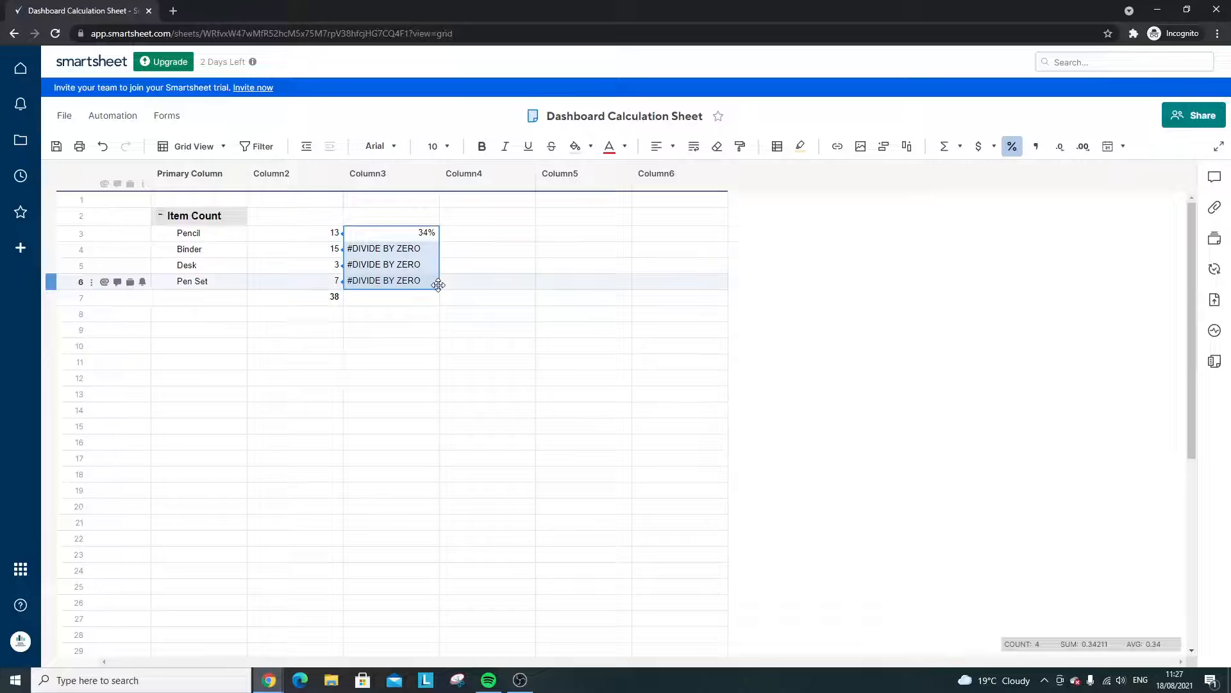
# - Correct the Pencil percentage formula so its divisor stays locked to the row 7 total, and fill it down through the Pen Set row
pyautogui.click(413, 236)
pyautogui.doubleClick(414, 237)
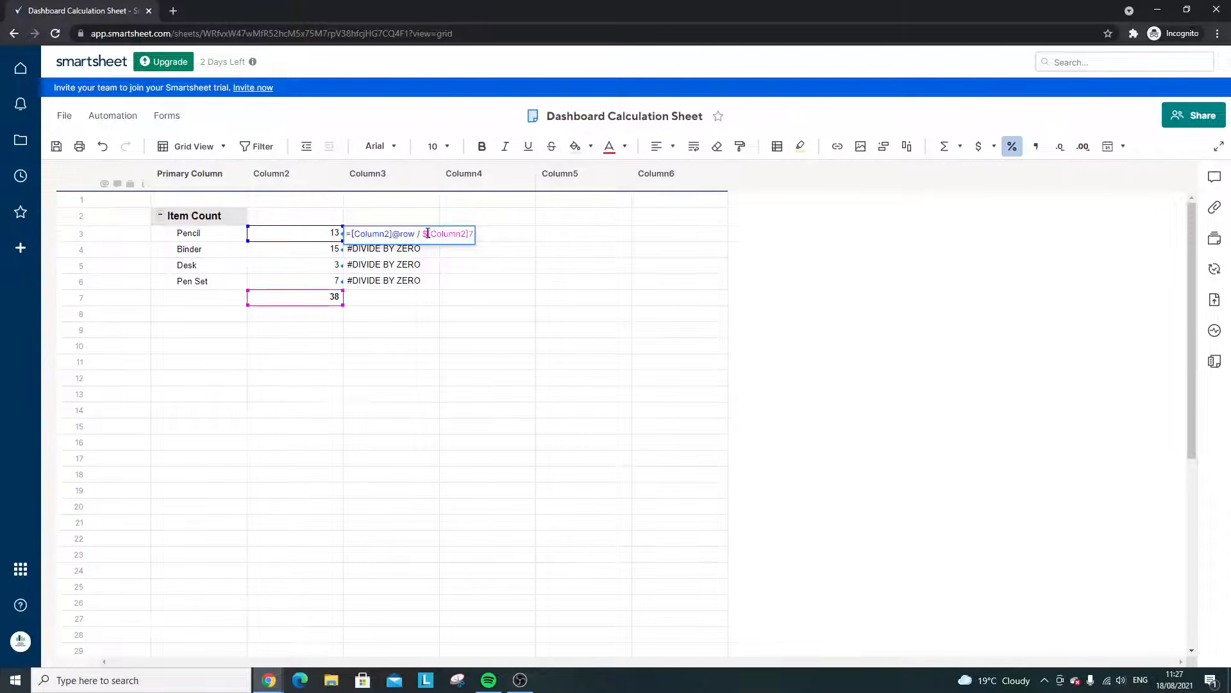
pyautogui.press('Delete')
pyautogui.press('Return')
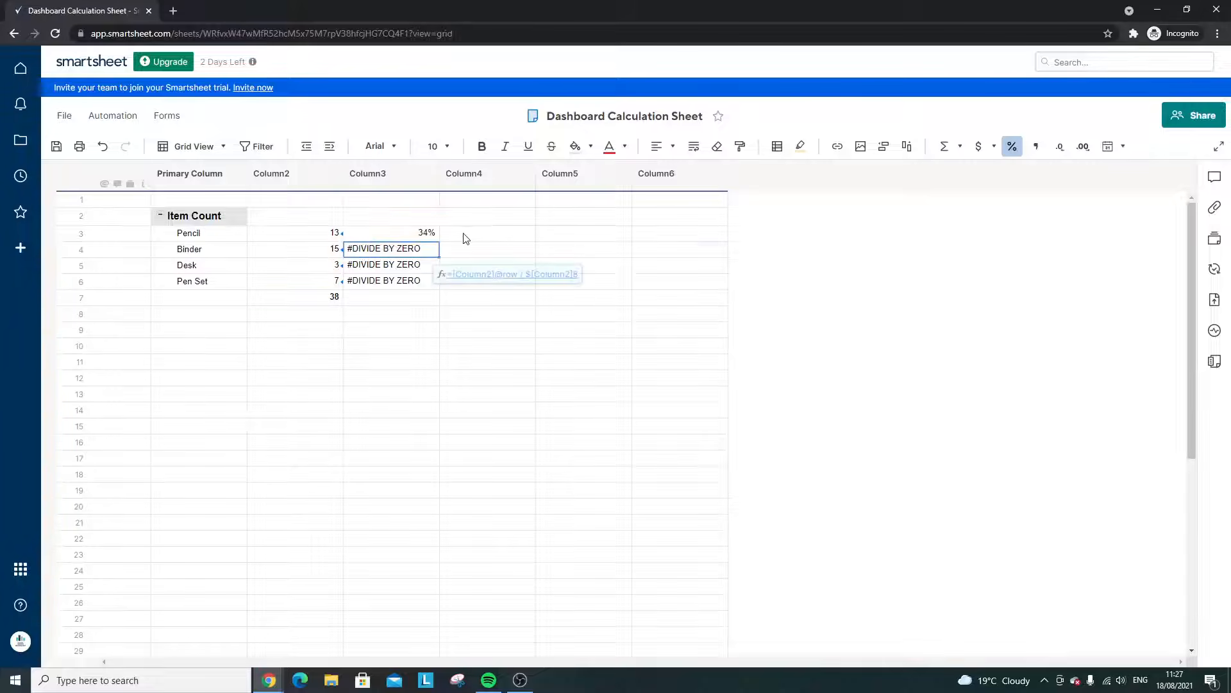
pyautogui.click(436, 236)
pyautogui.moveTo(438, 241); pyautogui.dragTo(441, 279)
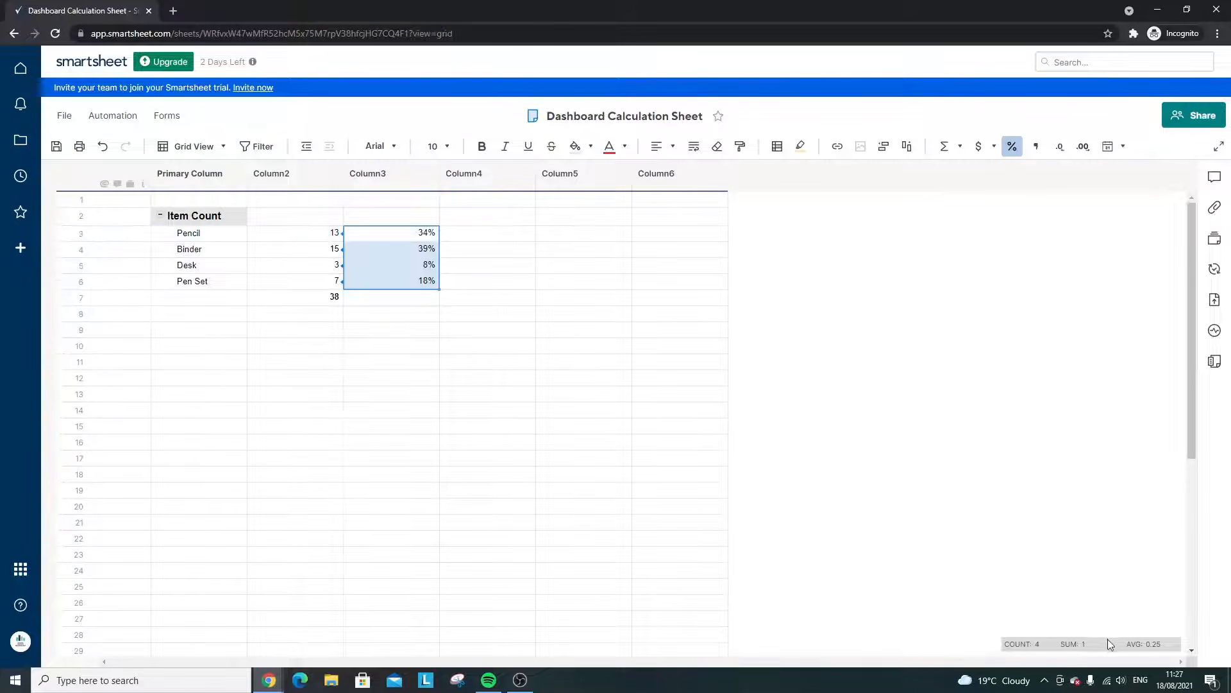
# - Examine each item's percentage in Column3 against its item name, its count and the overall total in row 7
pyautogui.click(382, 297)
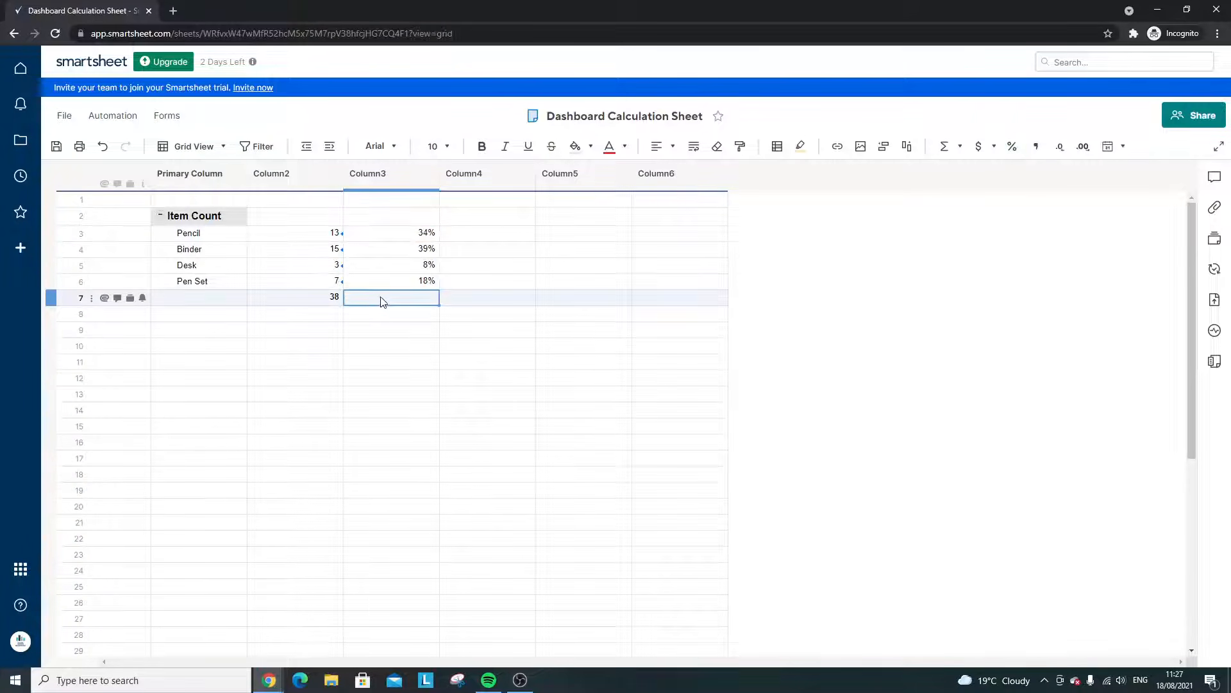
pyautogui.moveTo(392, 232); pyautogui.dragTo(395, 282)
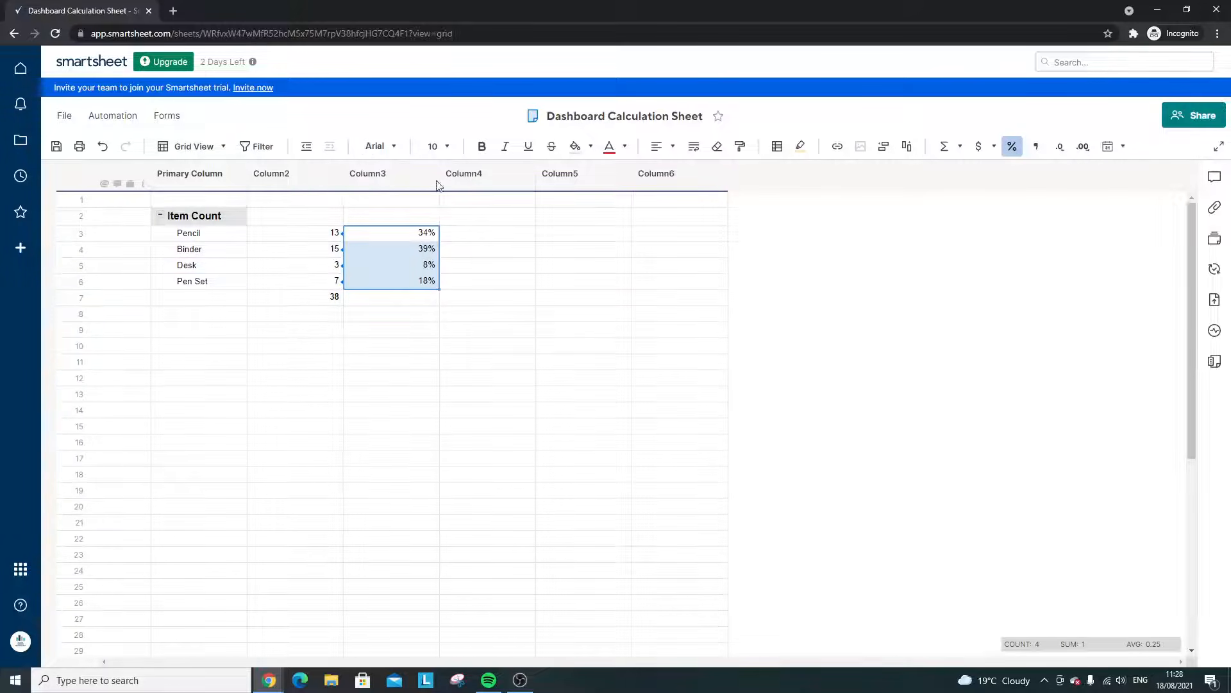
pyautogui.click(337, 299)
pyautogui.click(429, 232)
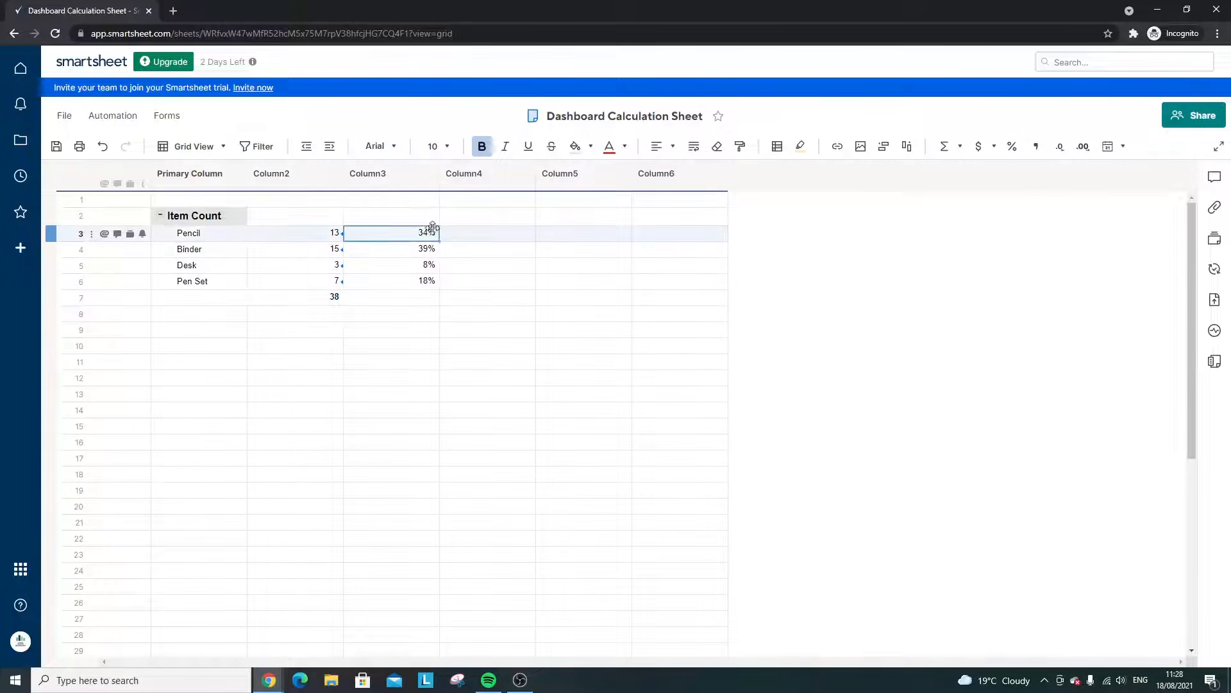
pyautogui.click(315, 236)
pyautogui.click(408, 235)
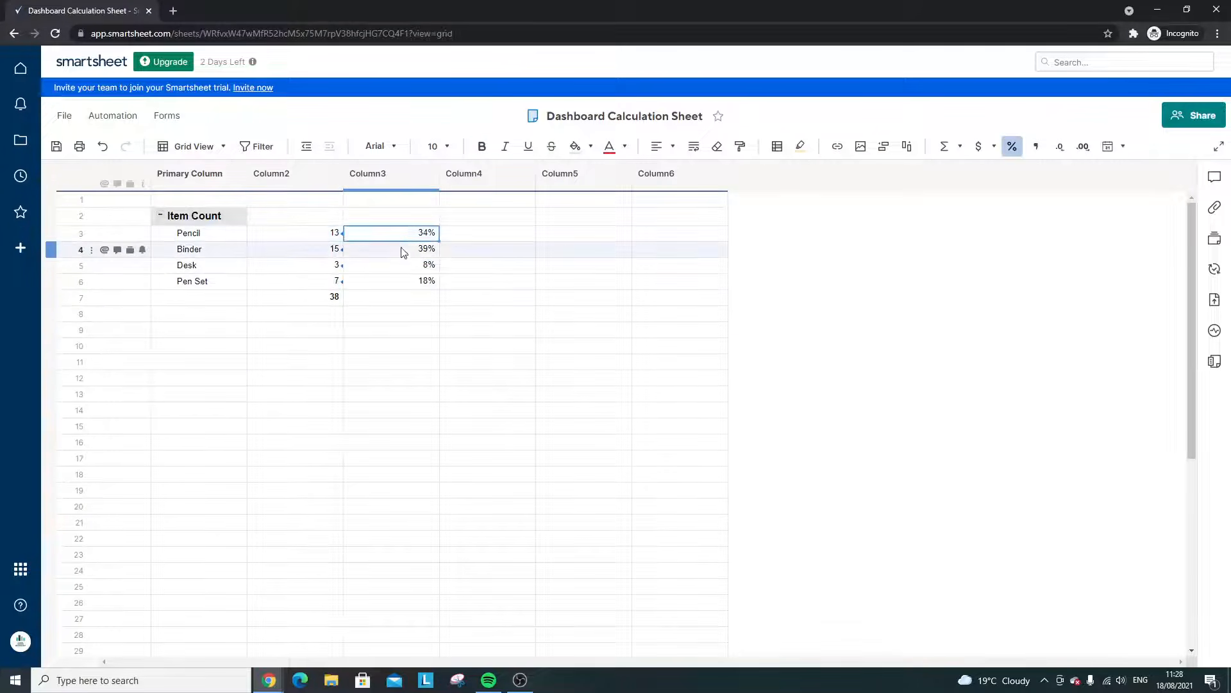
pyautogui.click(402, 250)
pyautogui.click(239, 253)
pyautogui.click(388, 270)
pyautogui.click(234, 268)
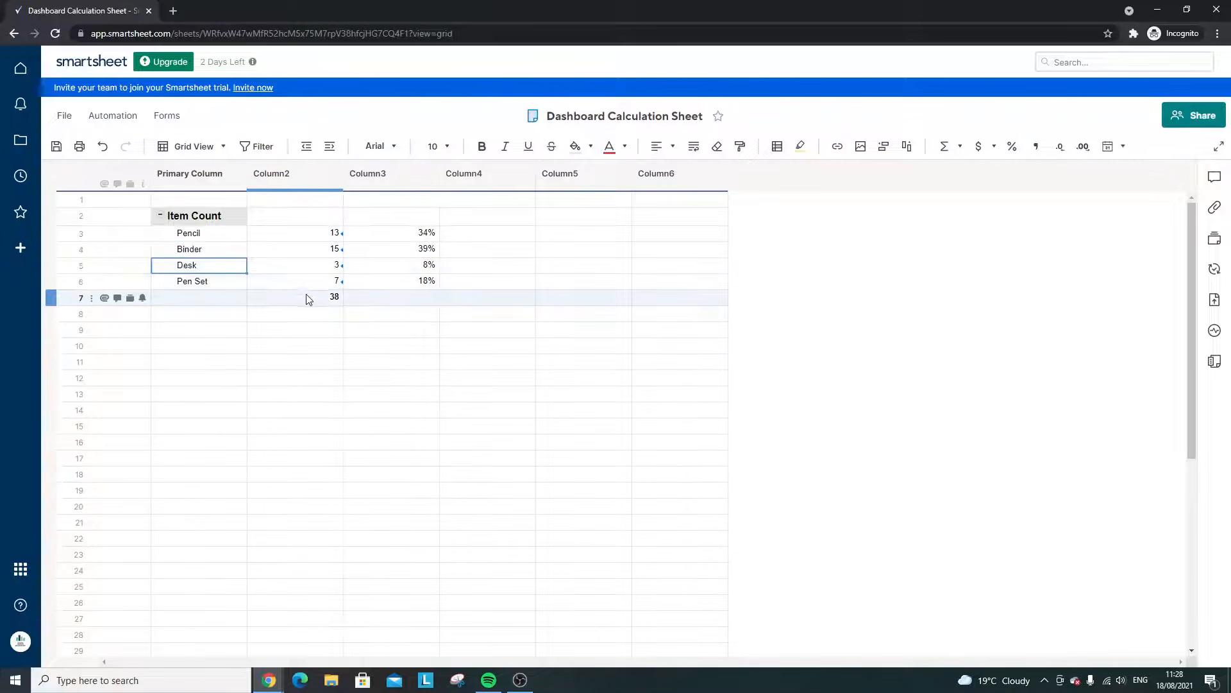
pyautogui.click(391, 283)
pyautogui.click(238, 282)
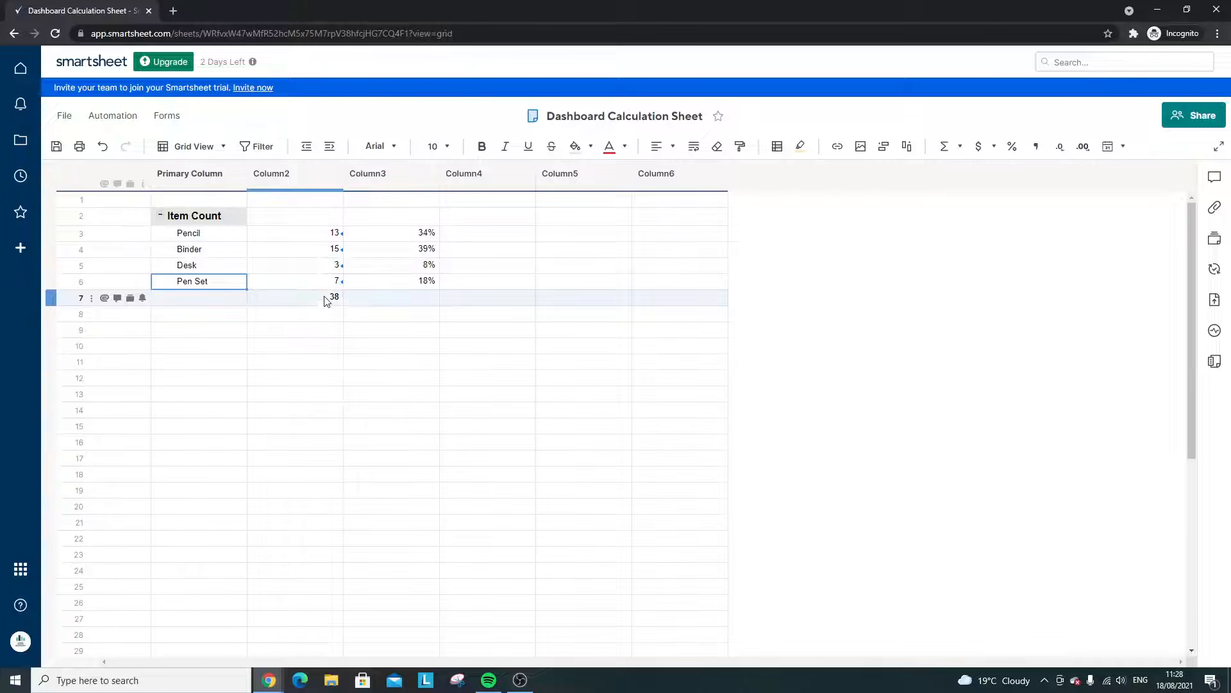
# - Save the calculation sheet and open the Dashboard Tutorial dashboard for editing
pyautogui.click(57, 146)
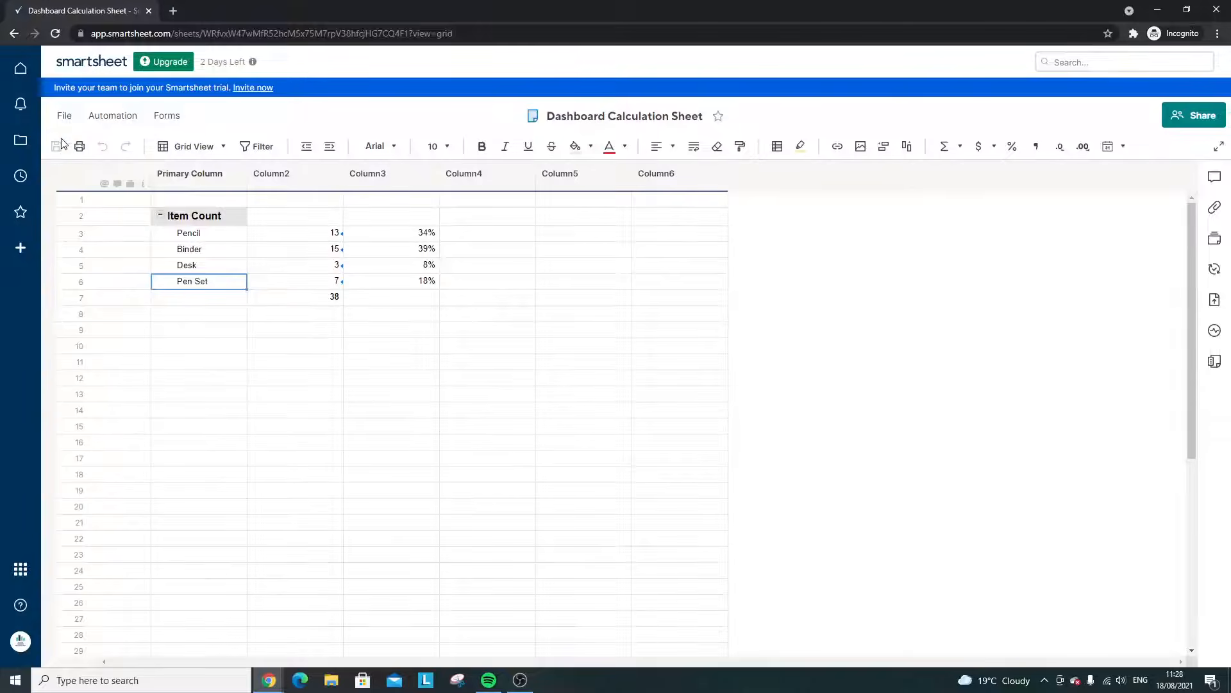
pyautogui.click(23, 139)
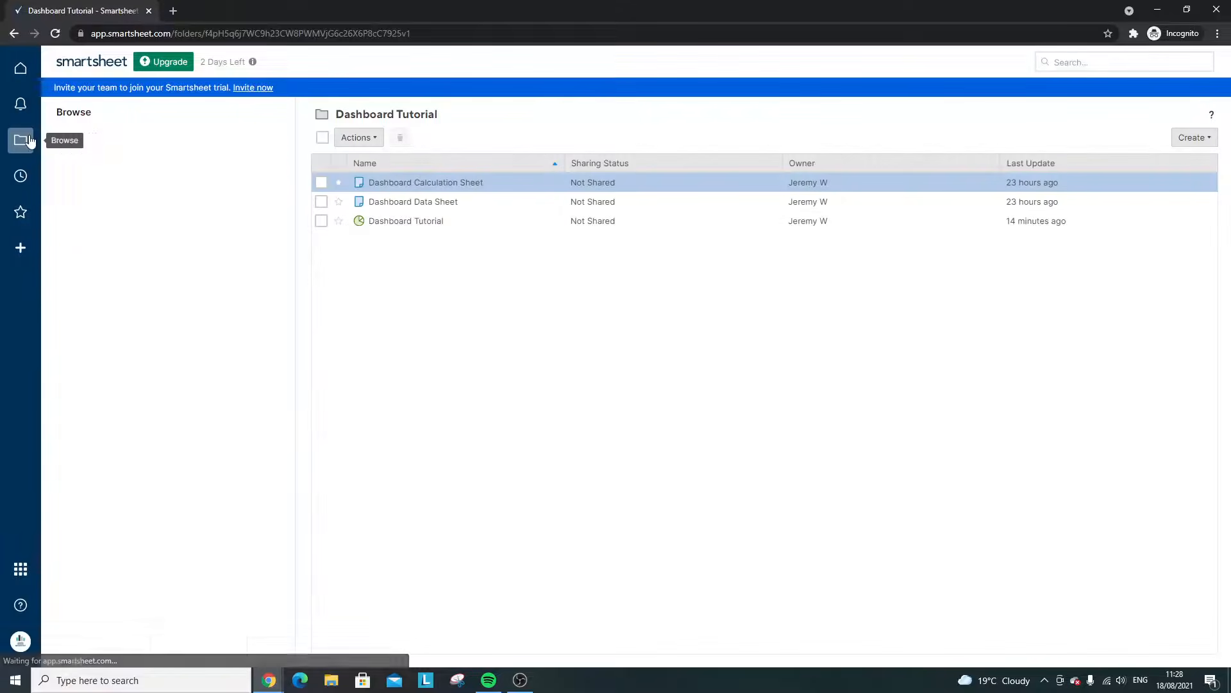
pyautogui.click(434, 227)
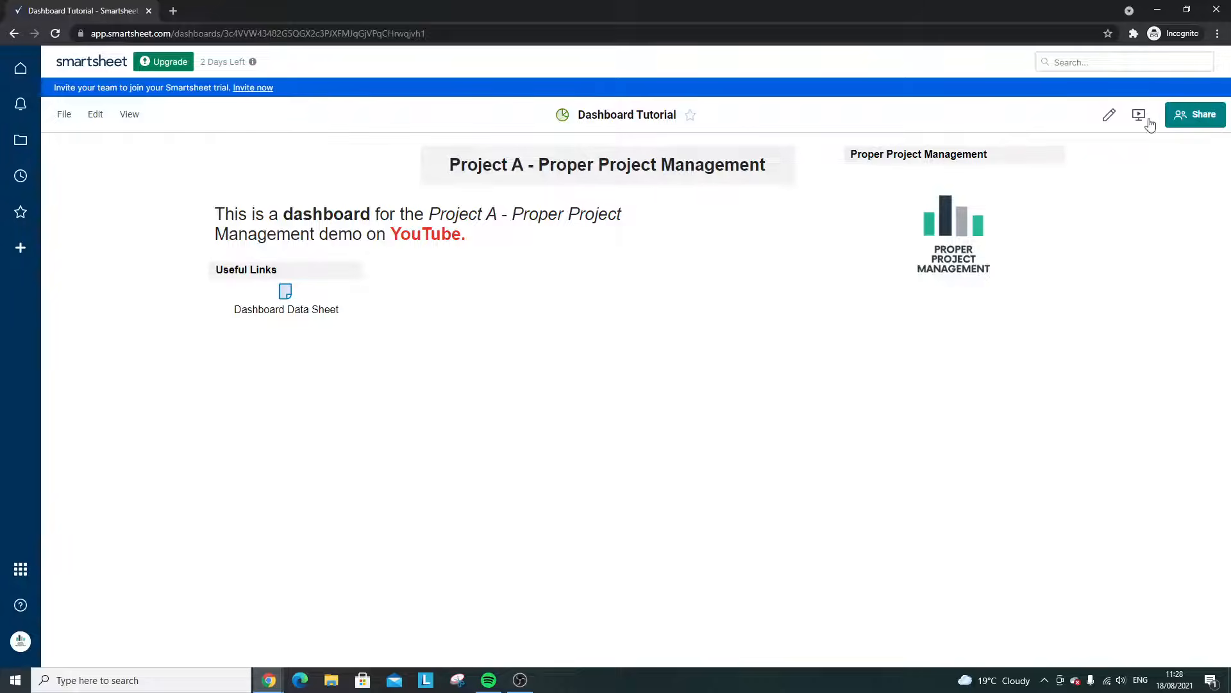
pyautogui.click(1108, 114)
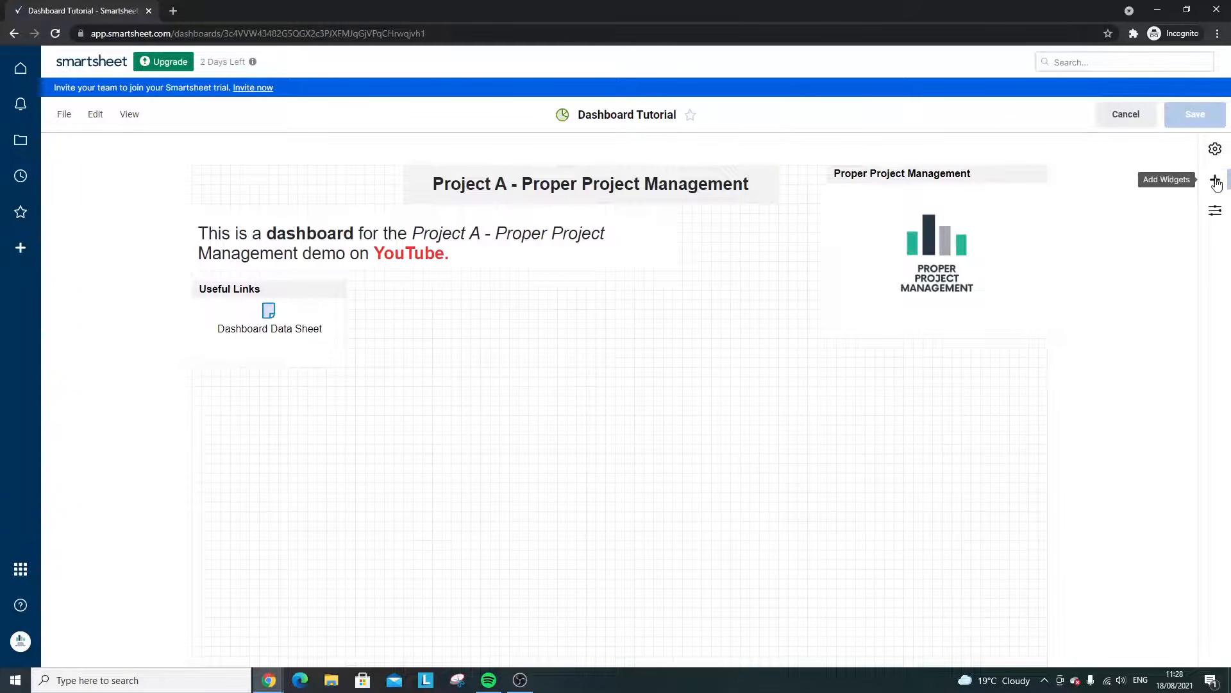
# - Add a metric widget that displays the Column2 total in row 7 of the Dashboard Calculation Sheet
pyautogui.click(1216, 180)
pyautogui.click(1071, 220)
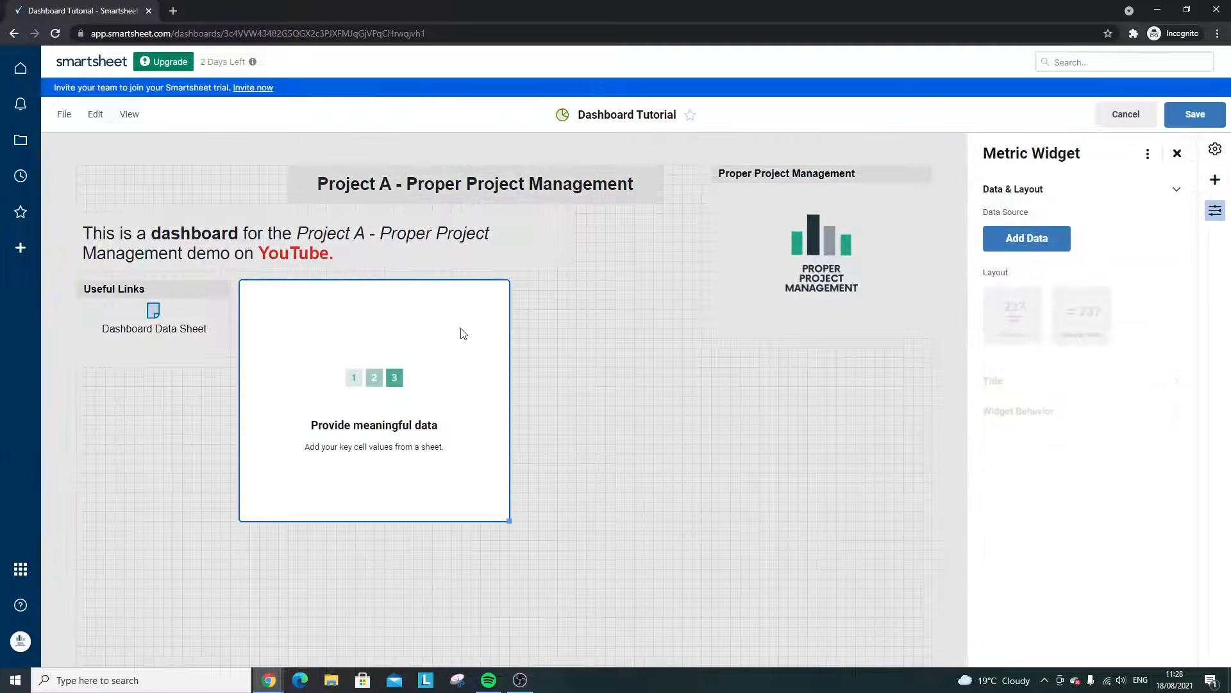
pyautogui.click(1015, 239)
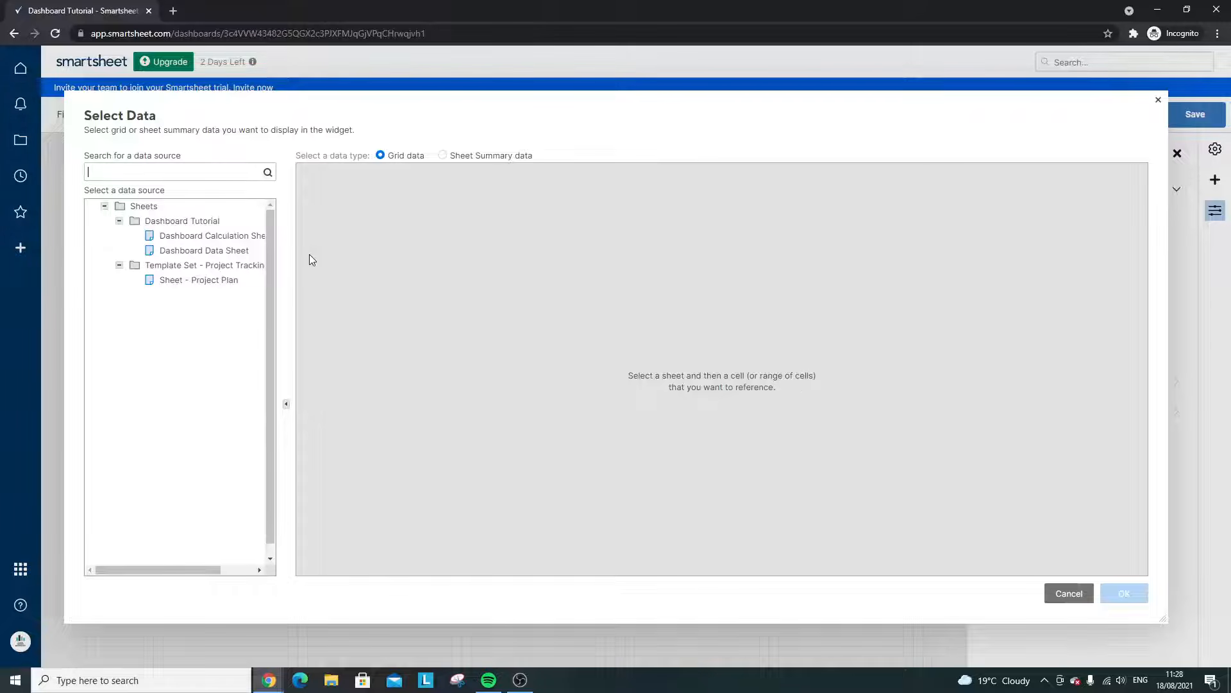
pyautogui.click(250, 239)
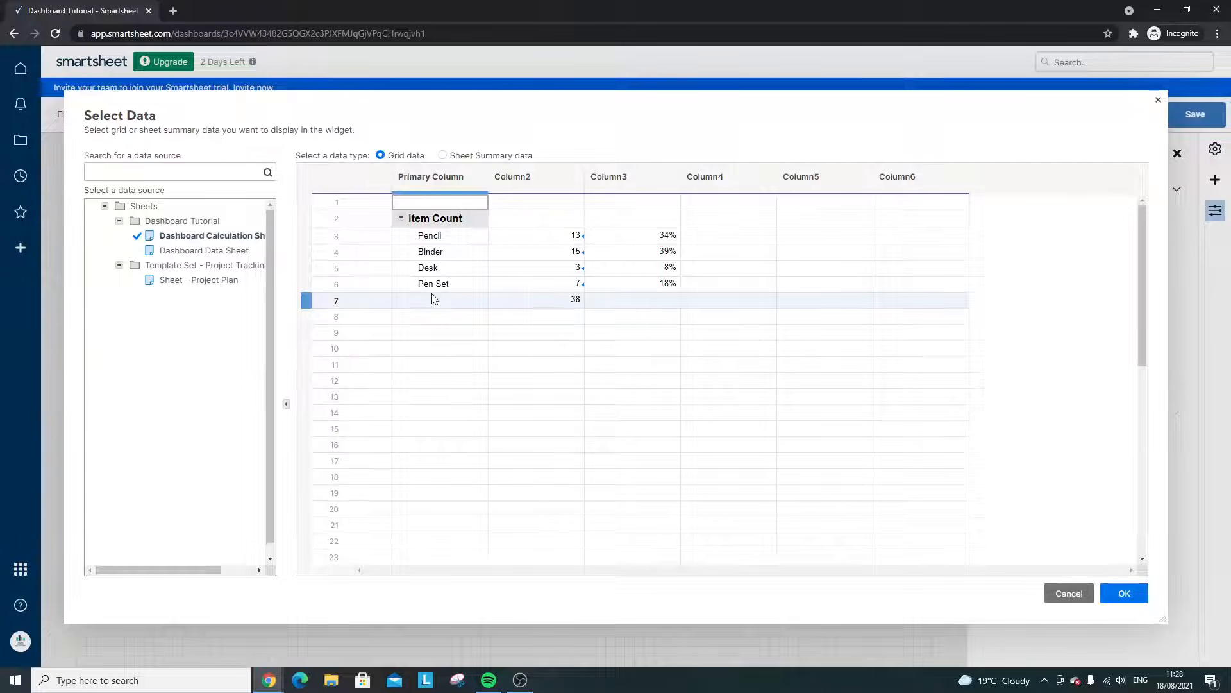
pyautogui.click(537, 301)
pyautogui.click(1124, 593)
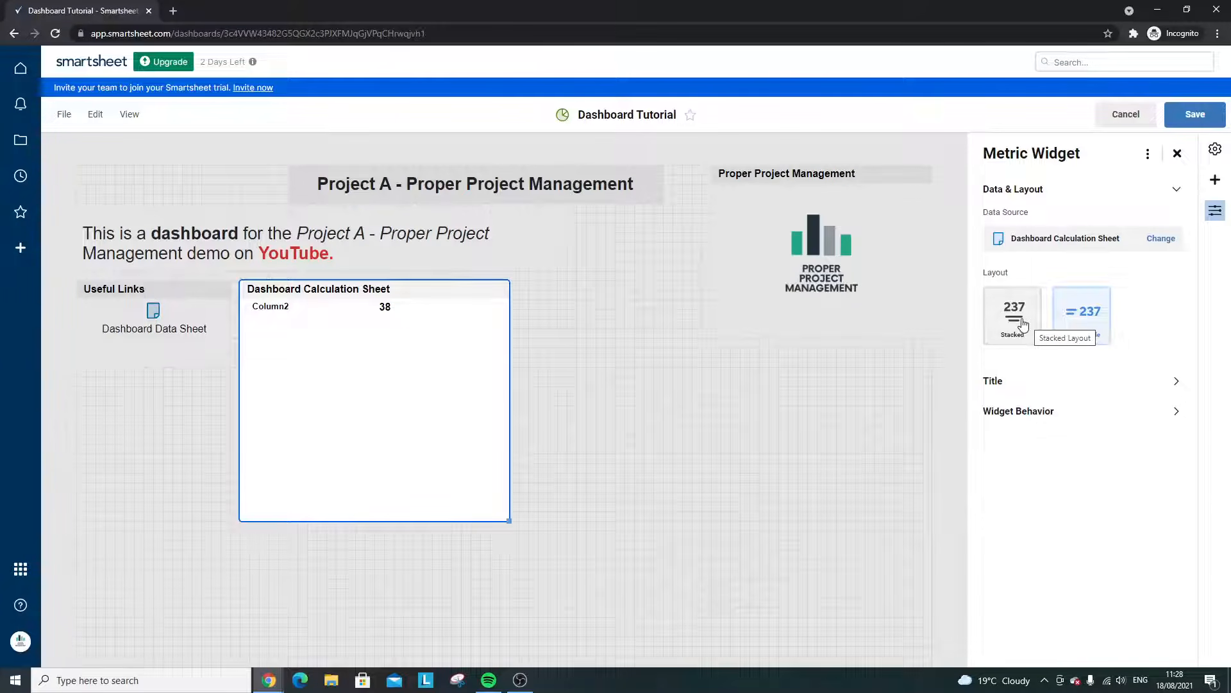
# - Give the metric widget the Stacked layout and rename its Column2 label to "Total Items"
pyautogui.click(1023, 325)
pyautogui.doubleClick(372, 328)
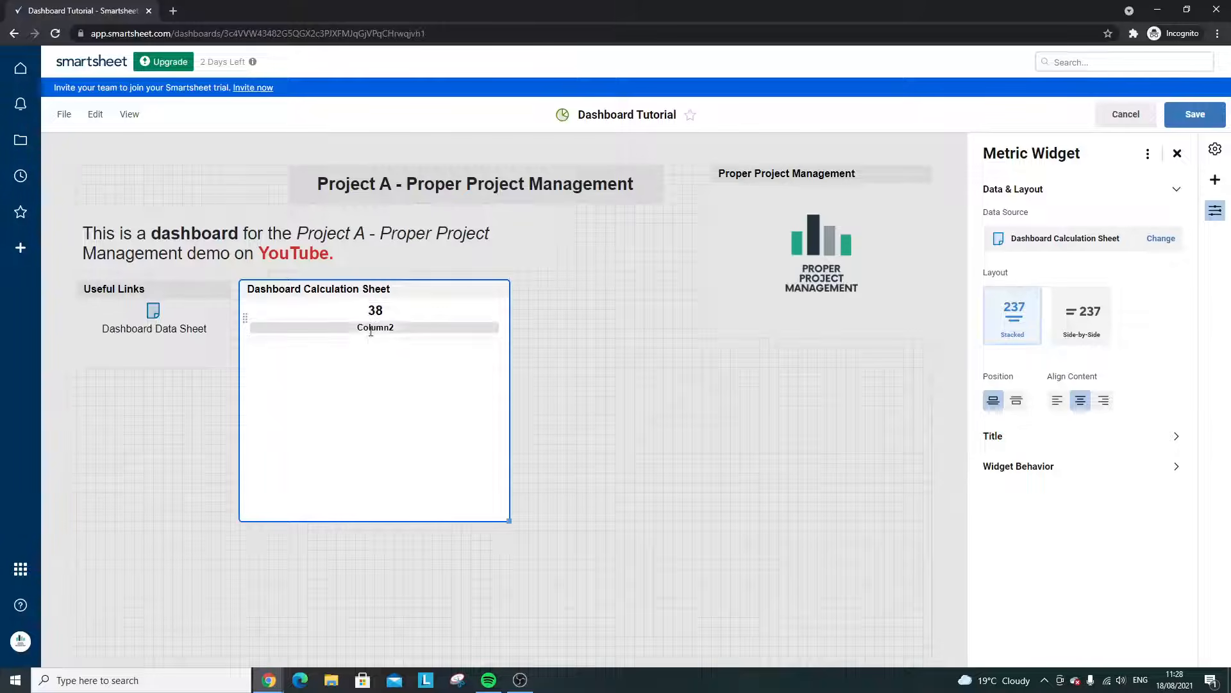
pyautogui.press('BackSpace')
pyautogui.write('Total I')
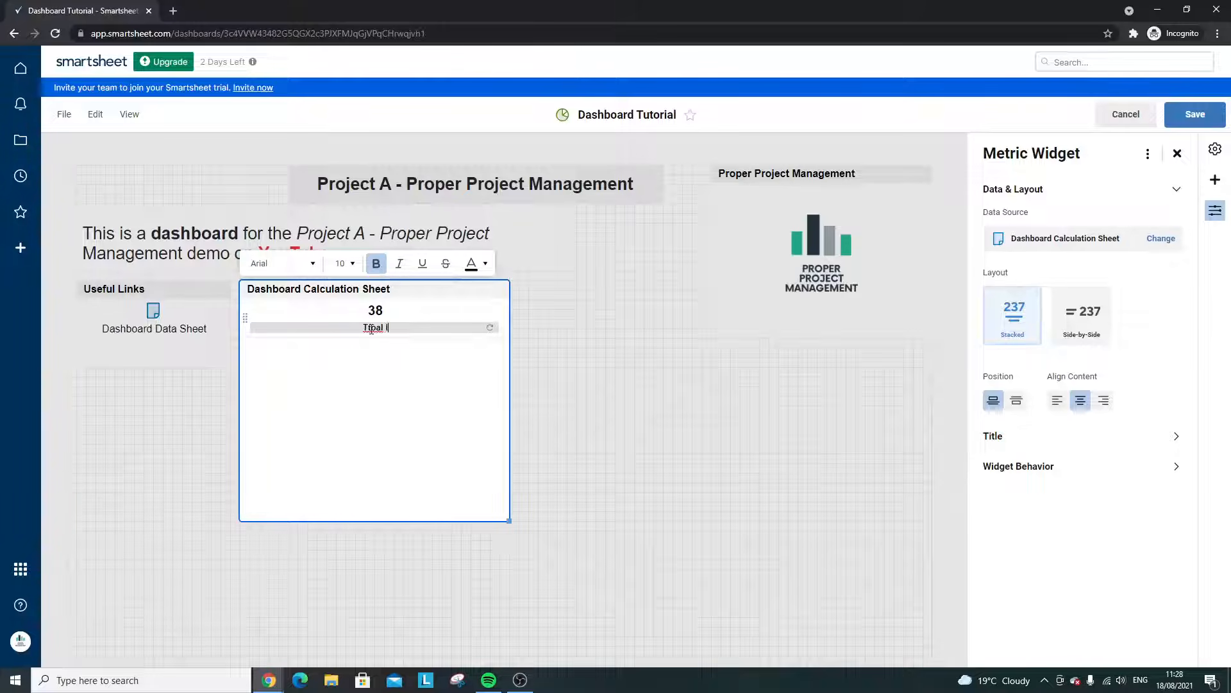
pyautogui.write('tems')
pyautogui.click(422, 357)
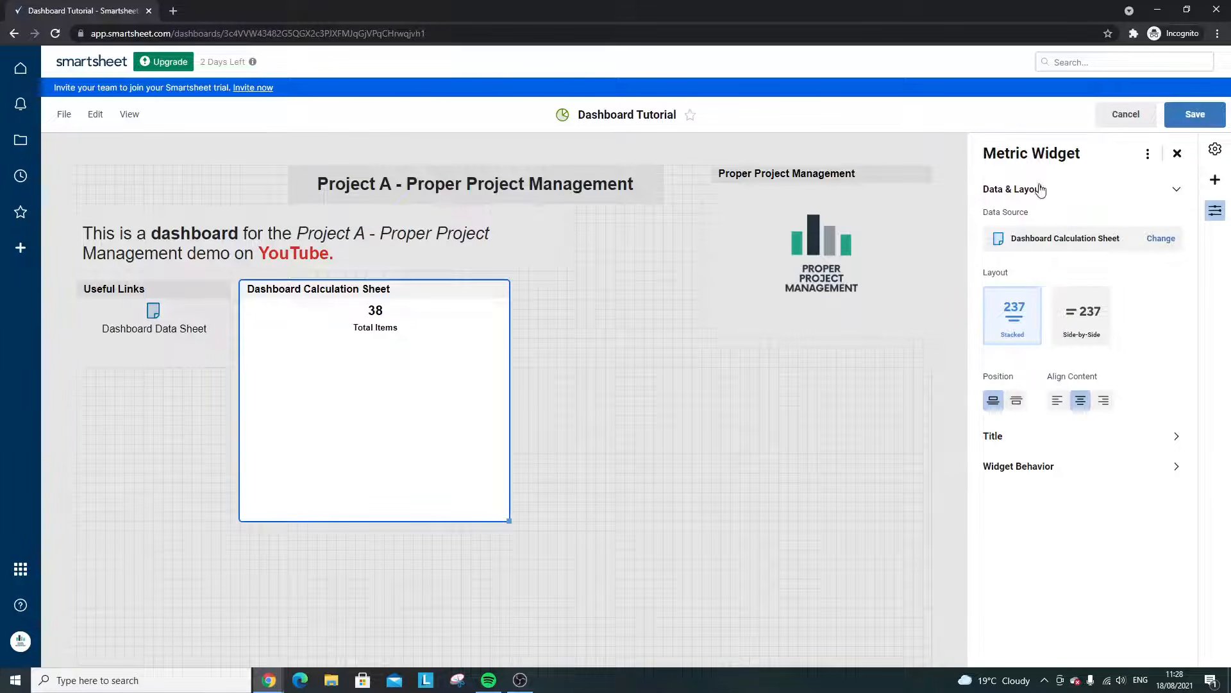
# - Try the metric's alignment options, keep its content centred, and position the label above the value
pyautogui.click(1057, 400)
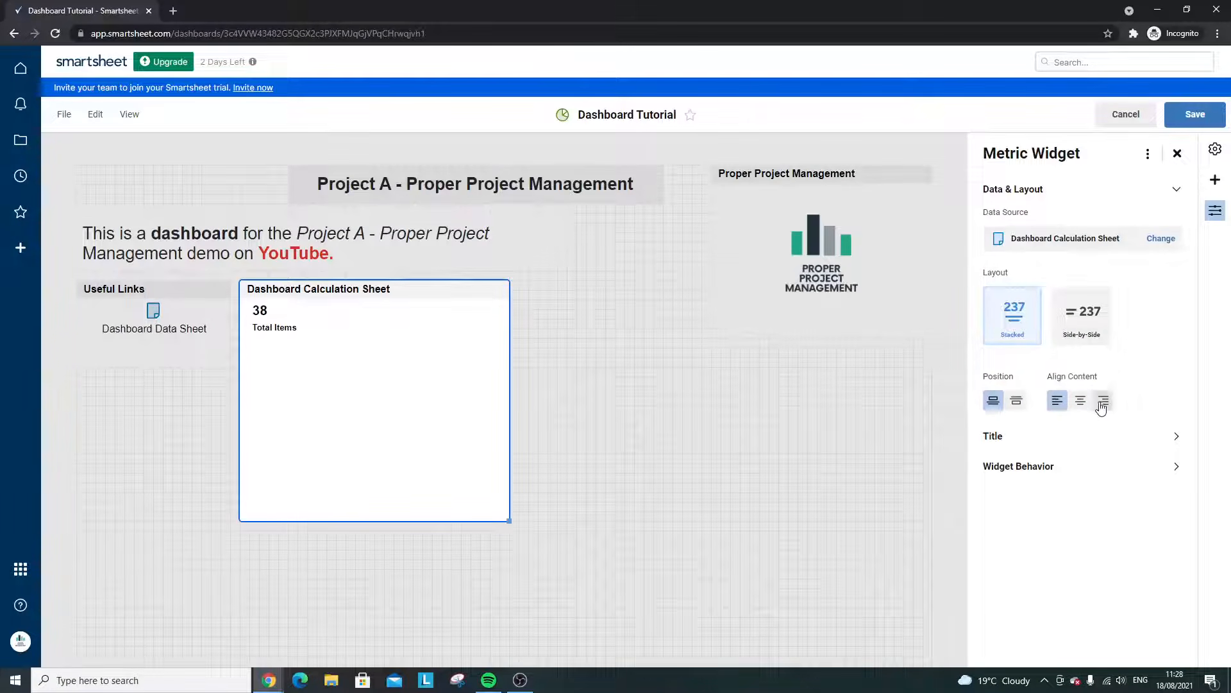
pyautogui.click(1103, 400)
pyautogui.click(1084, 402)
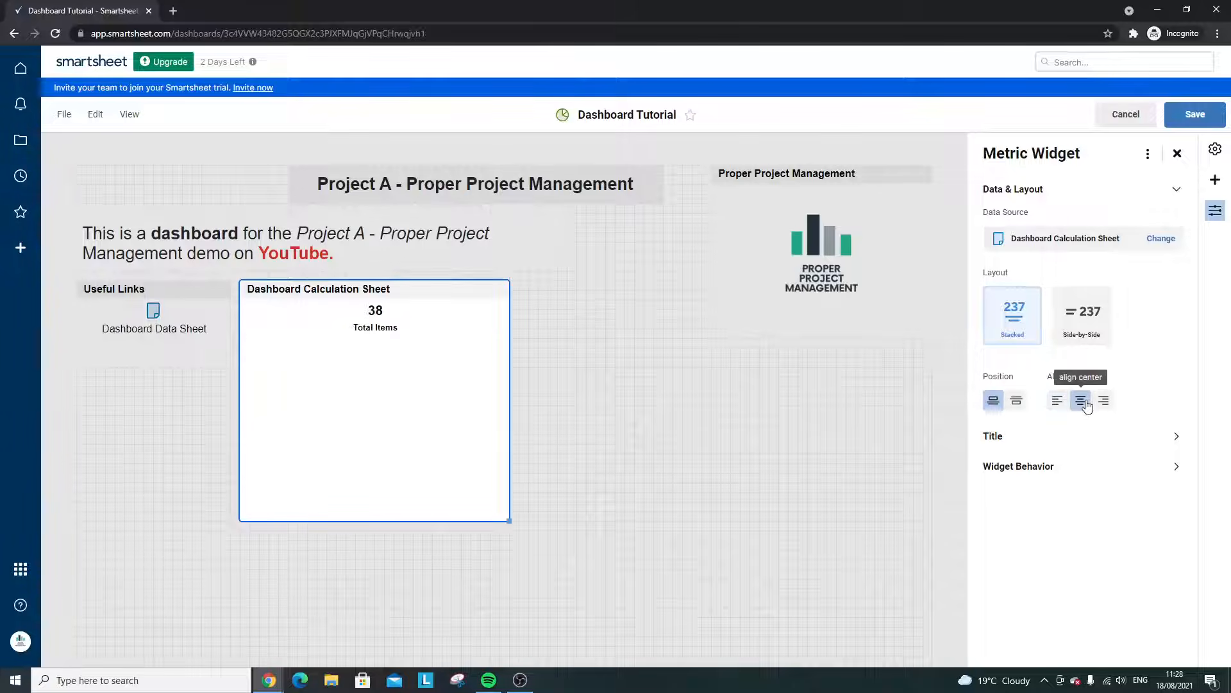
pyautogui.click(1017, 402)
pyautogui.click(993, 400)
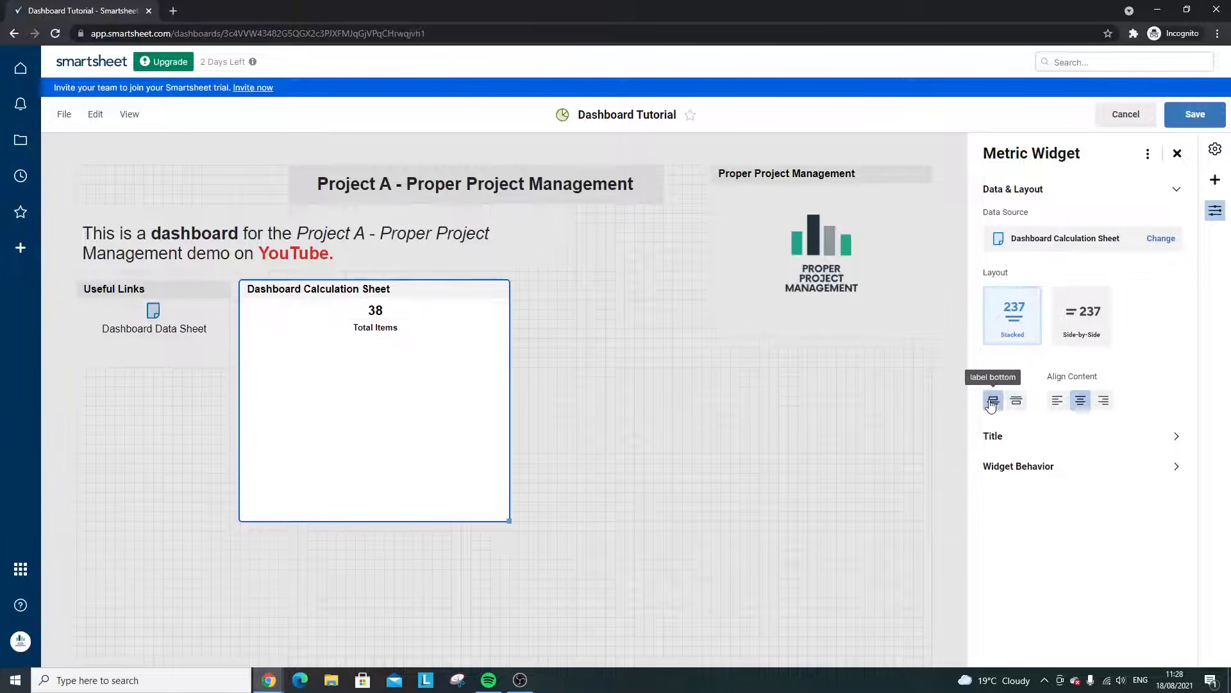
pyautogui.click(1016, 400)
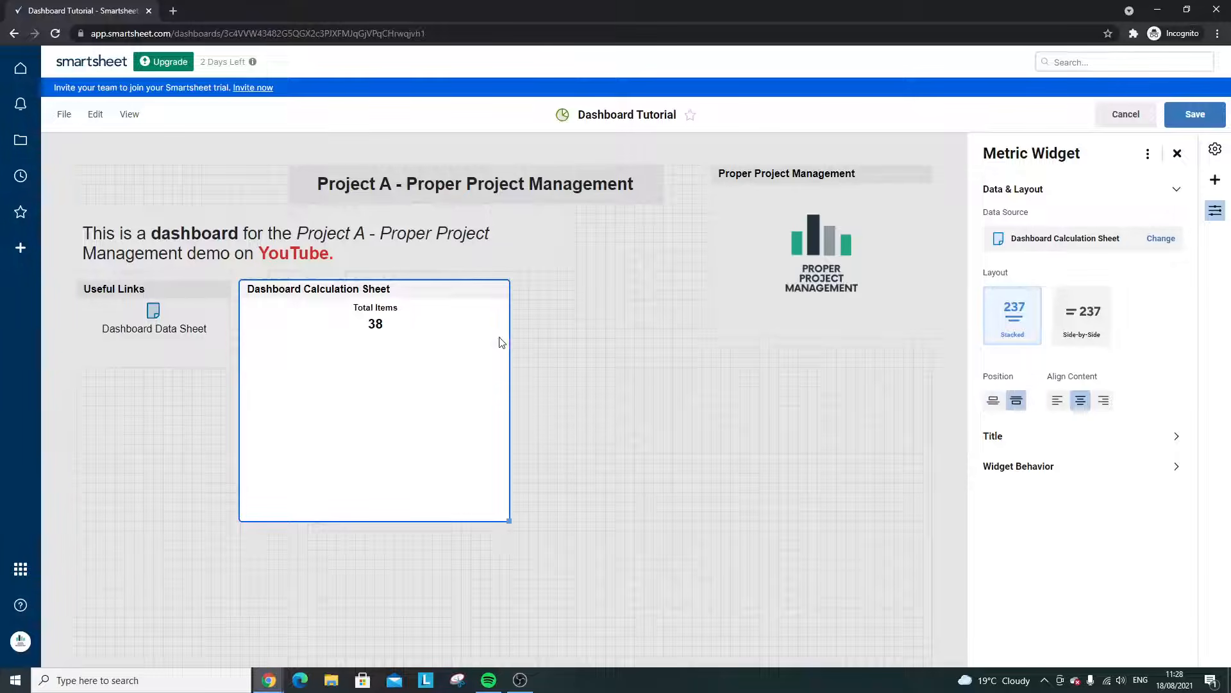
# - Format the metric value under Total Items with font size 24 and red text
pyautogui.click(378, 325)
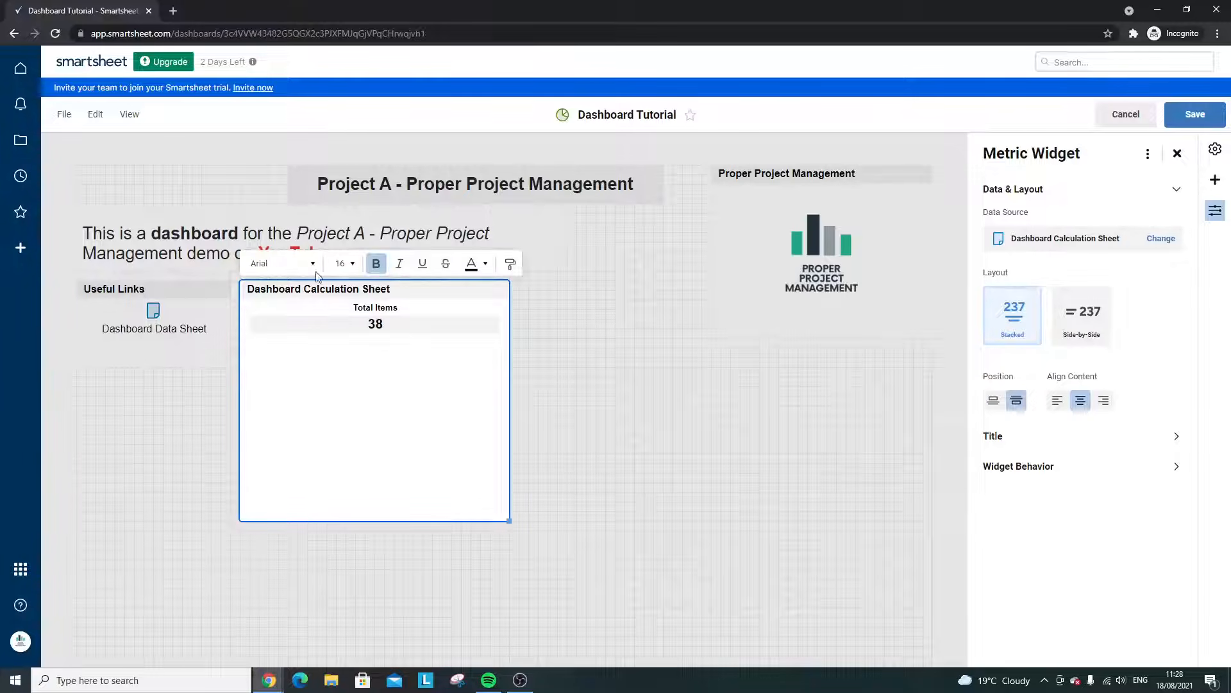
pyautogui.click(345, 263)
pyautogui.click(343, 420)
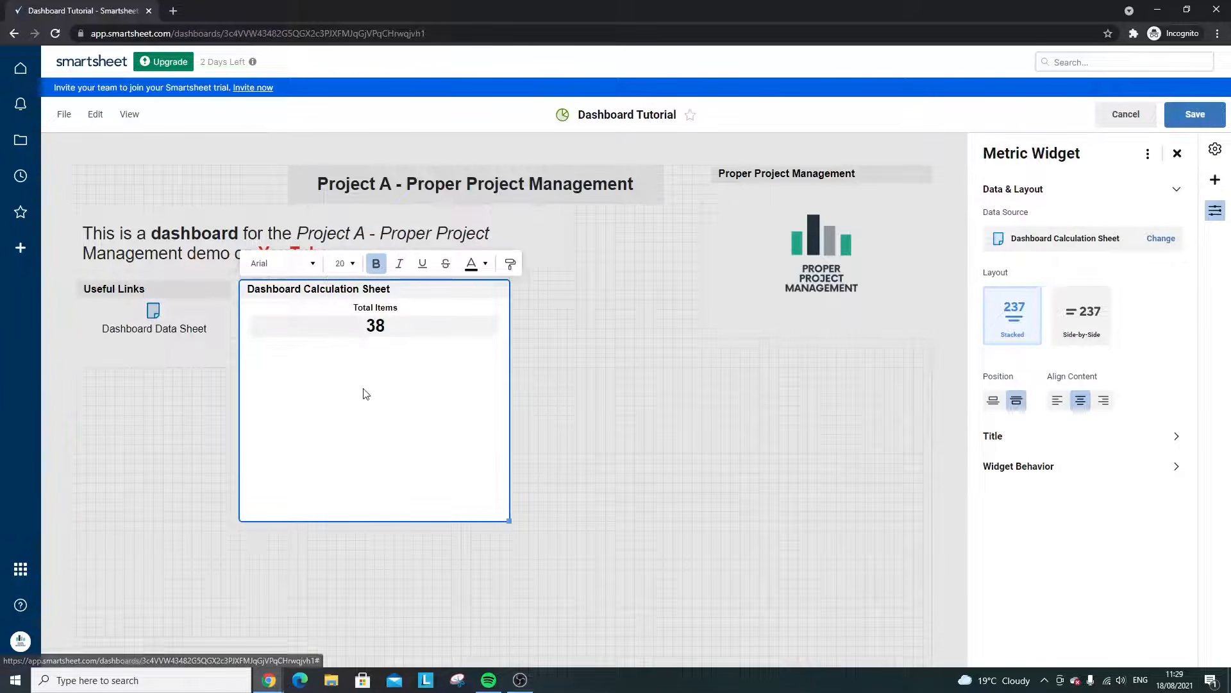
pyautogui.click(344, 263)
pyautogui.click(343, 439)
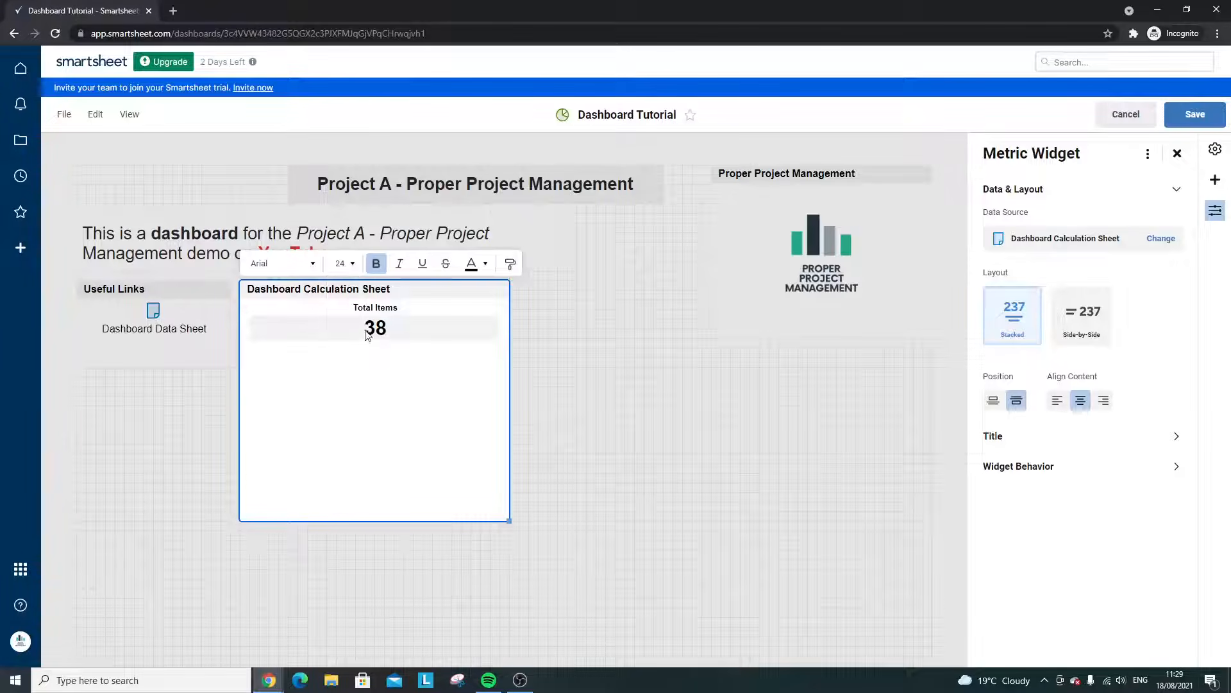
pyautogui.click(480, 263)
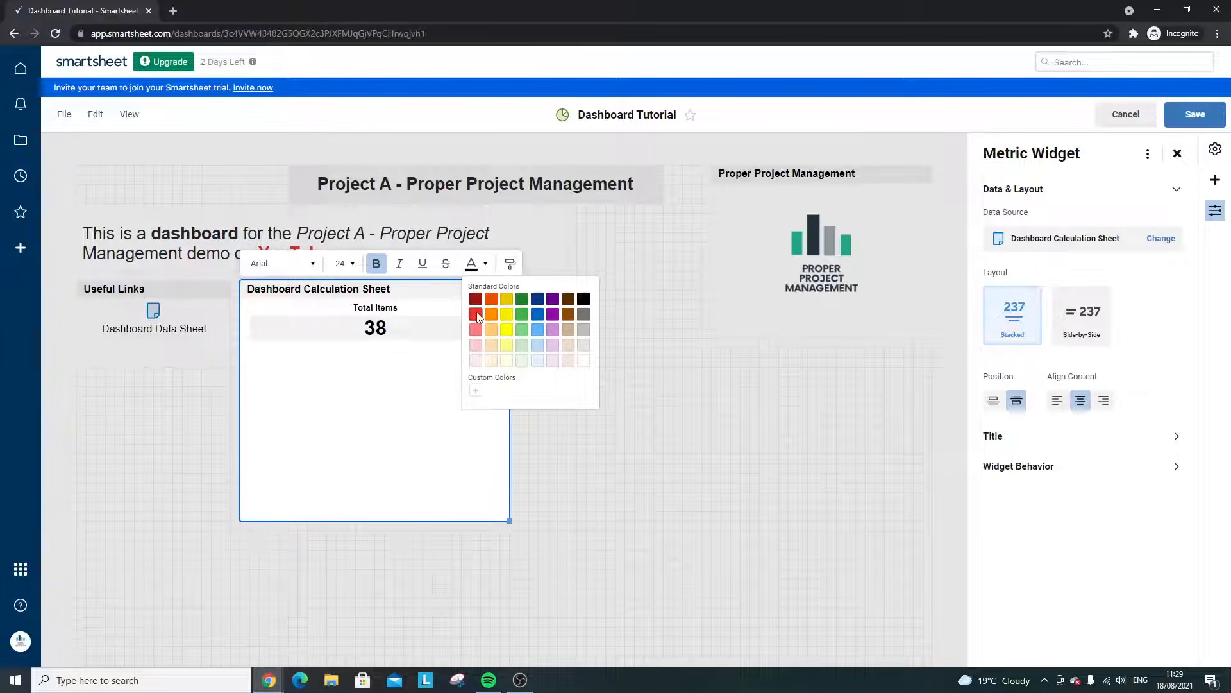
pyautogui.click(475, 314)
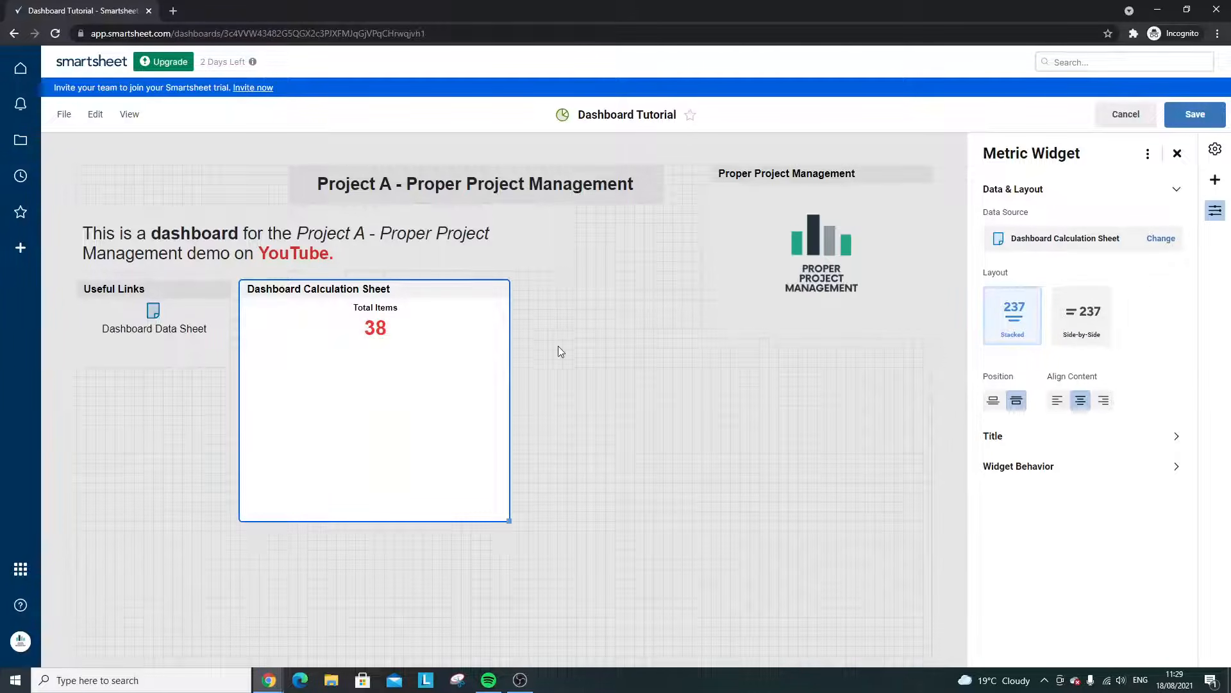
# - Title the metric widget "Items", check its widget behavior setting, and save the dashboard
pyautogui.click(1083, 436)
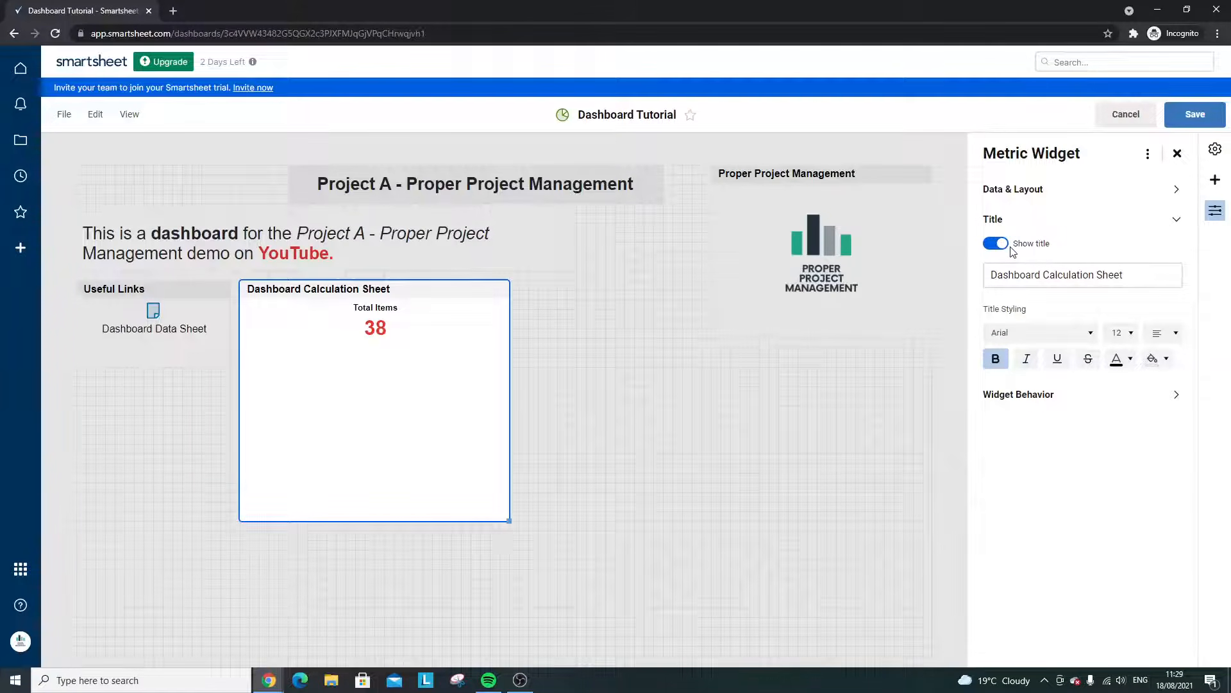
pyautogui.tripleClick(1040, 281)
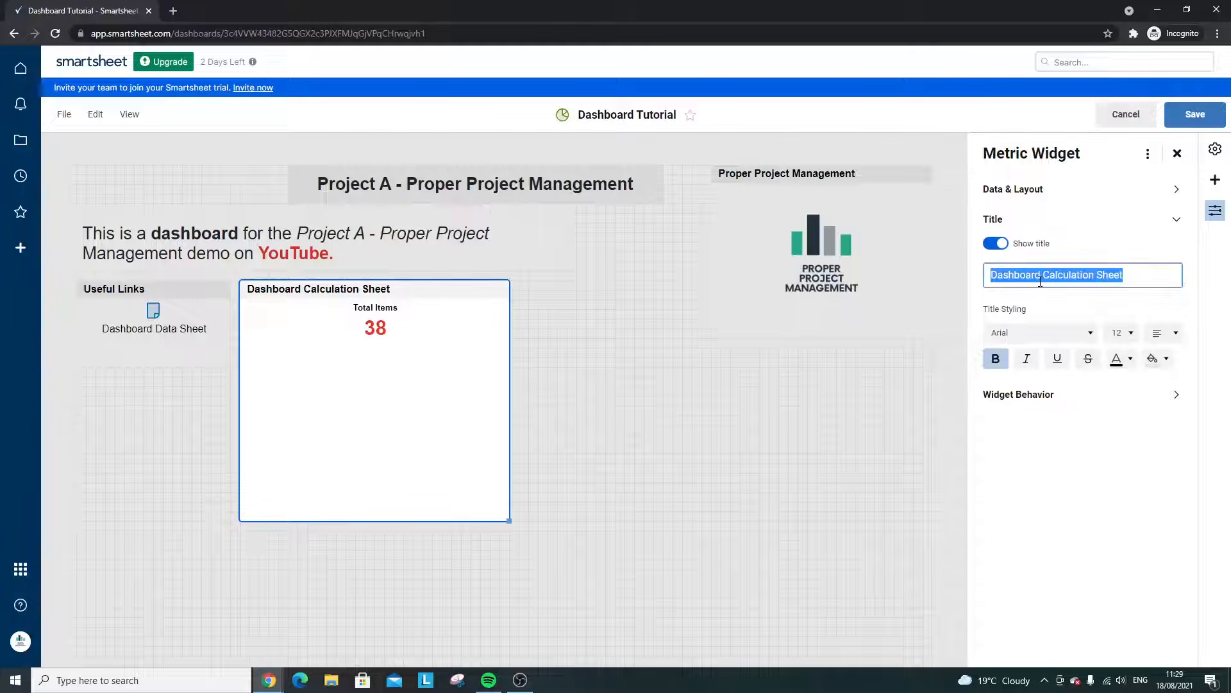
pyautogui.write('Items')
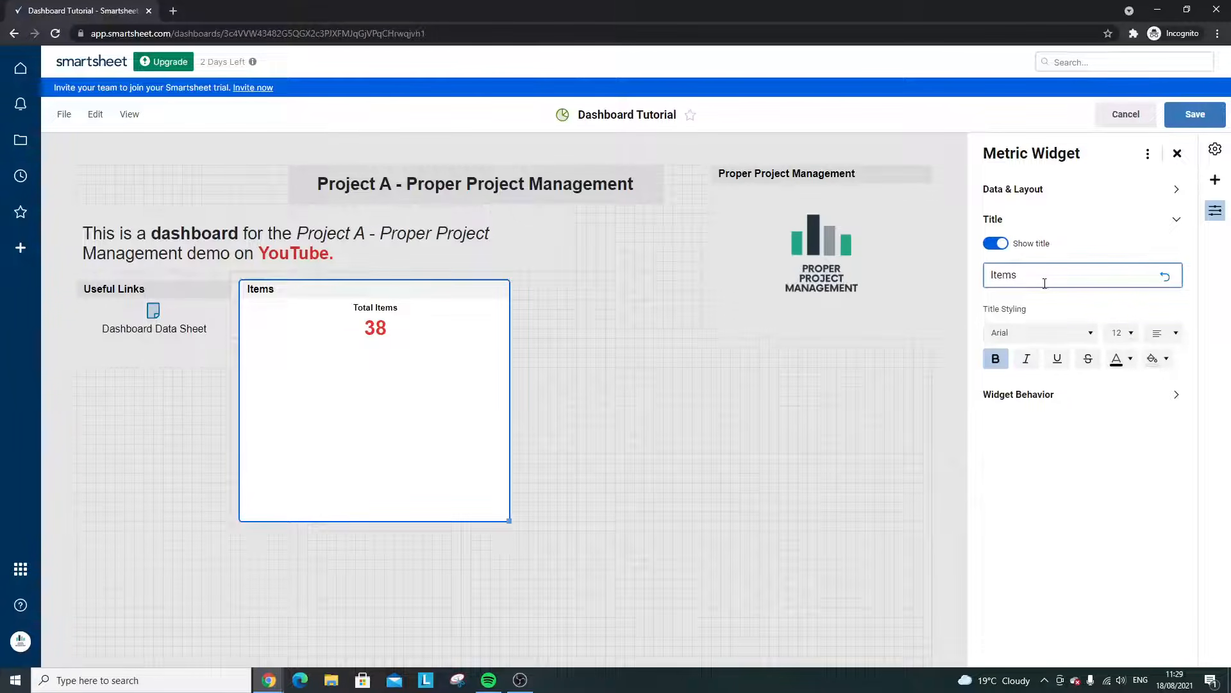
pyautogui.click(1052, 394)
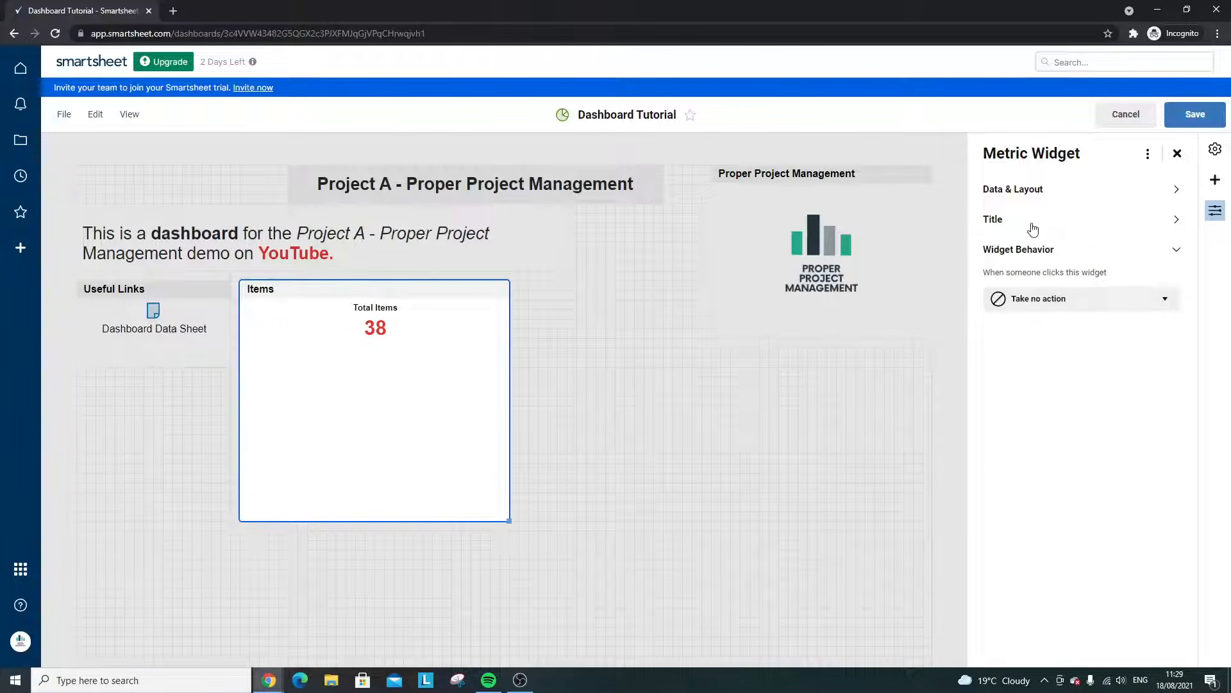
pyautogui.click(1180, 123)
pyautogui.click(1110, 118)
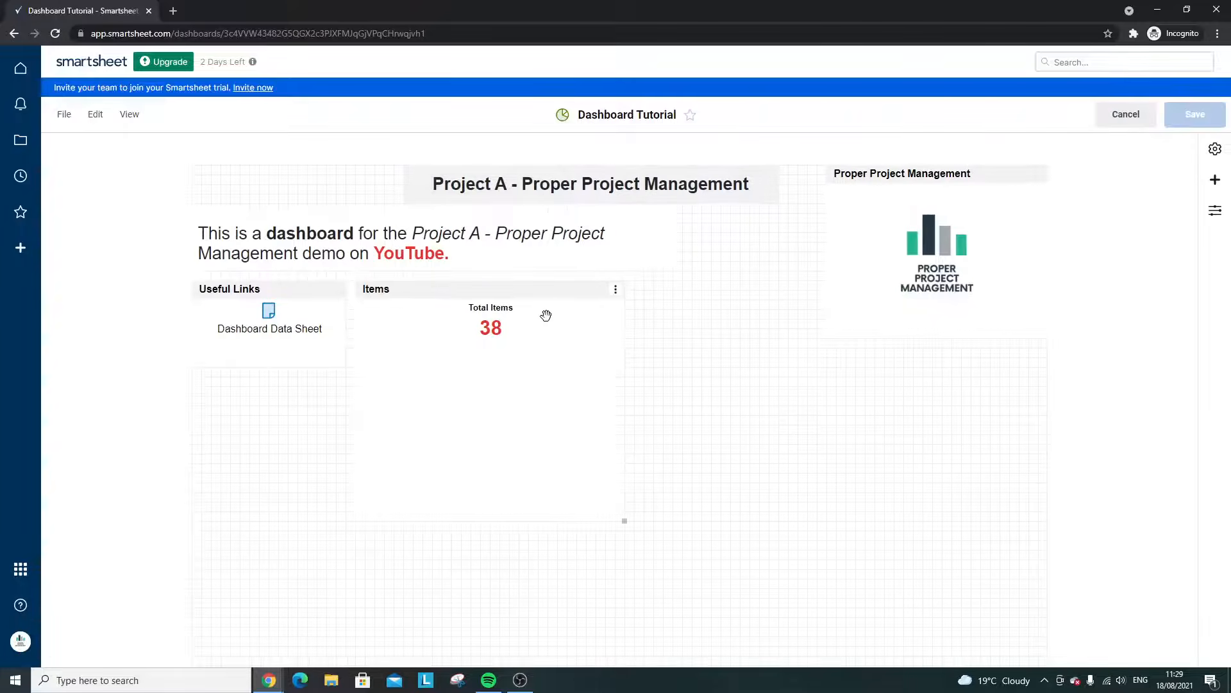
# - Reopen the Items metric widget for editing and shrink it to fit closely around its label and value
pyautogui.click(616, 289)
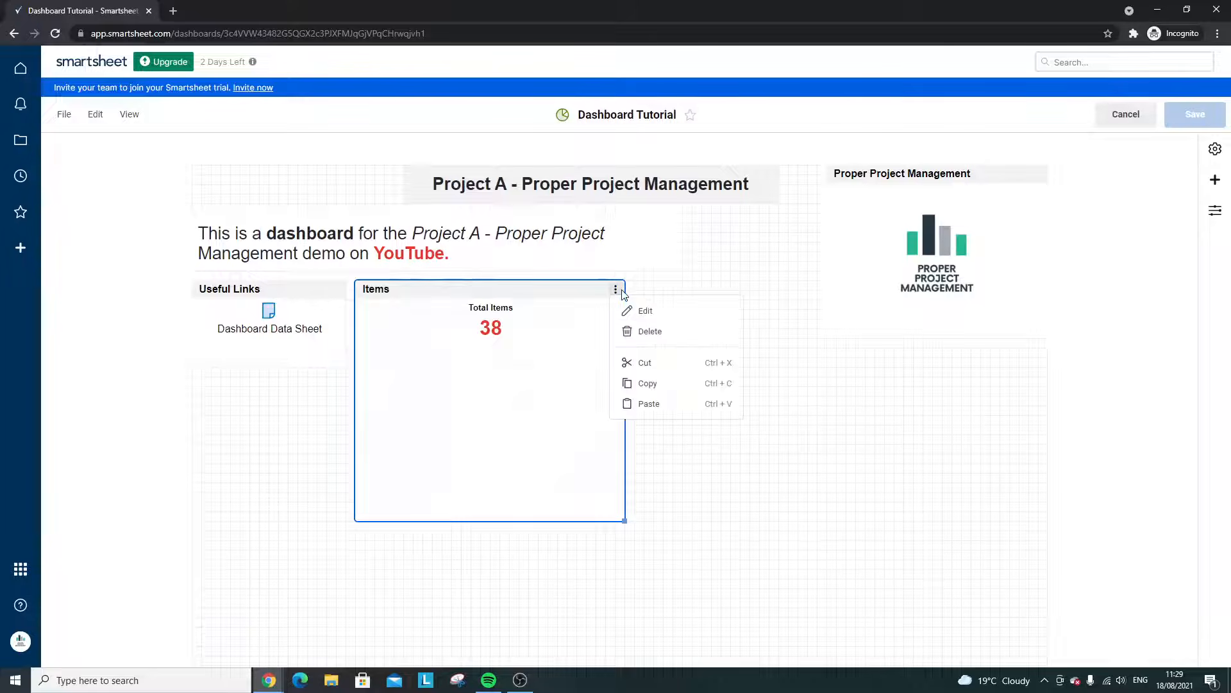
pyautogui.click(642, 310)
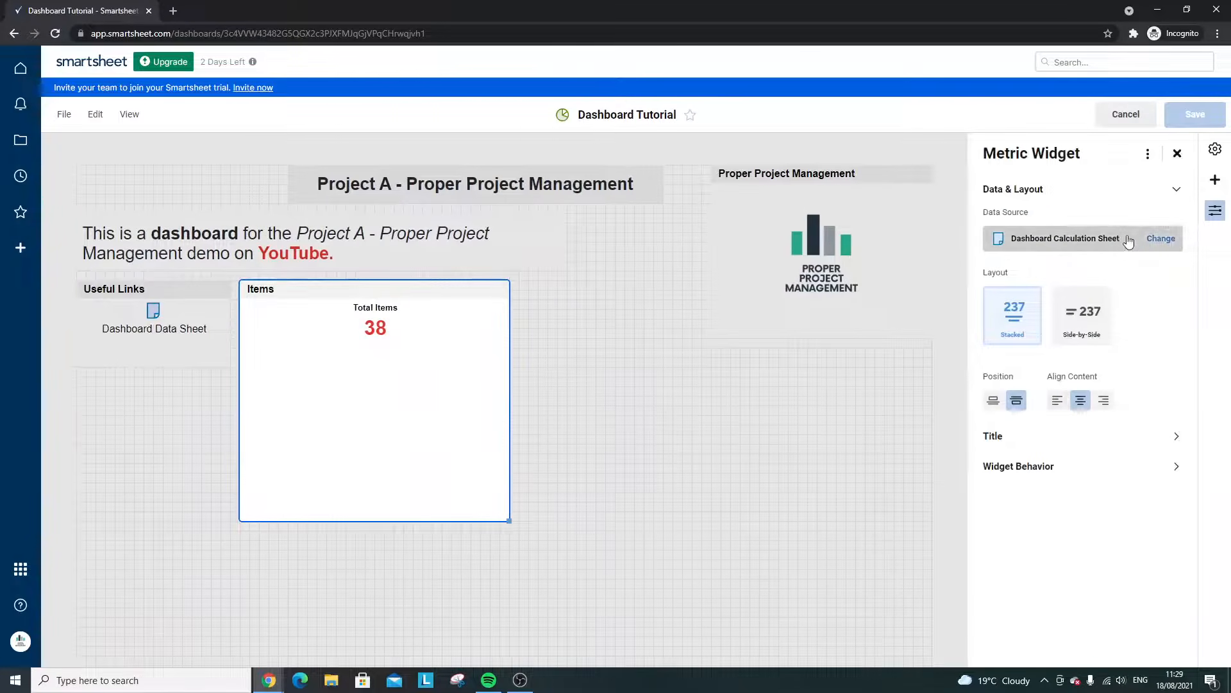
pyautogui.click(1168, 194)
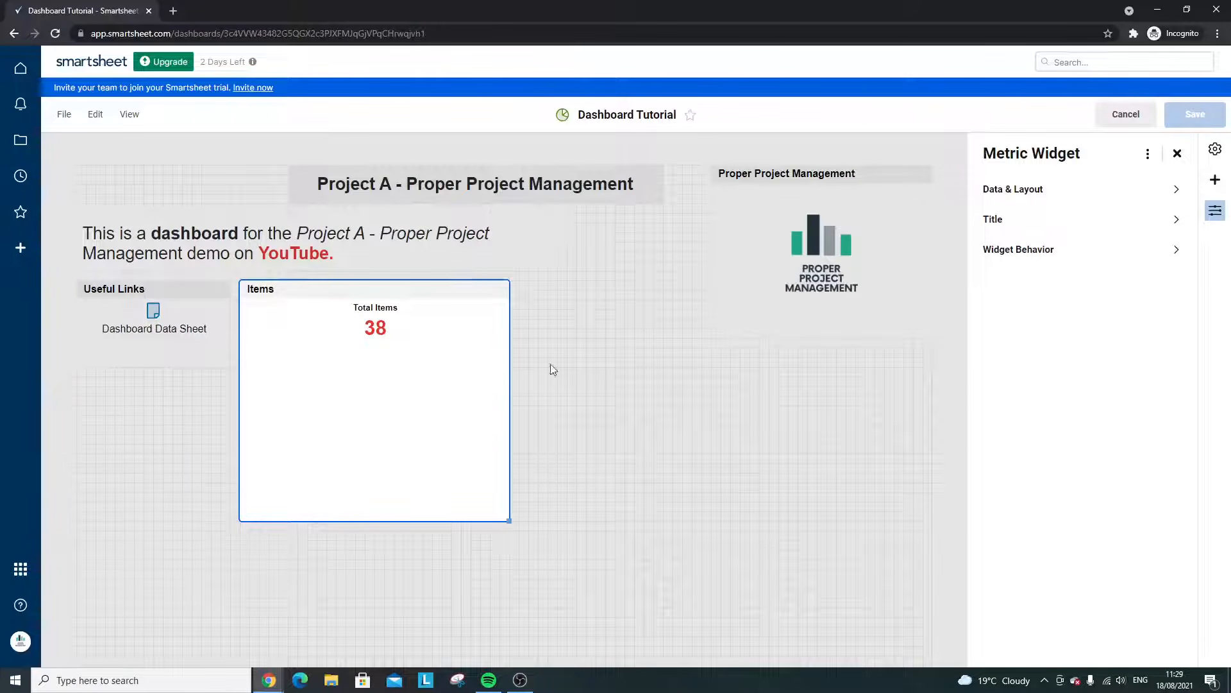
pyautogui.click(357, 333)
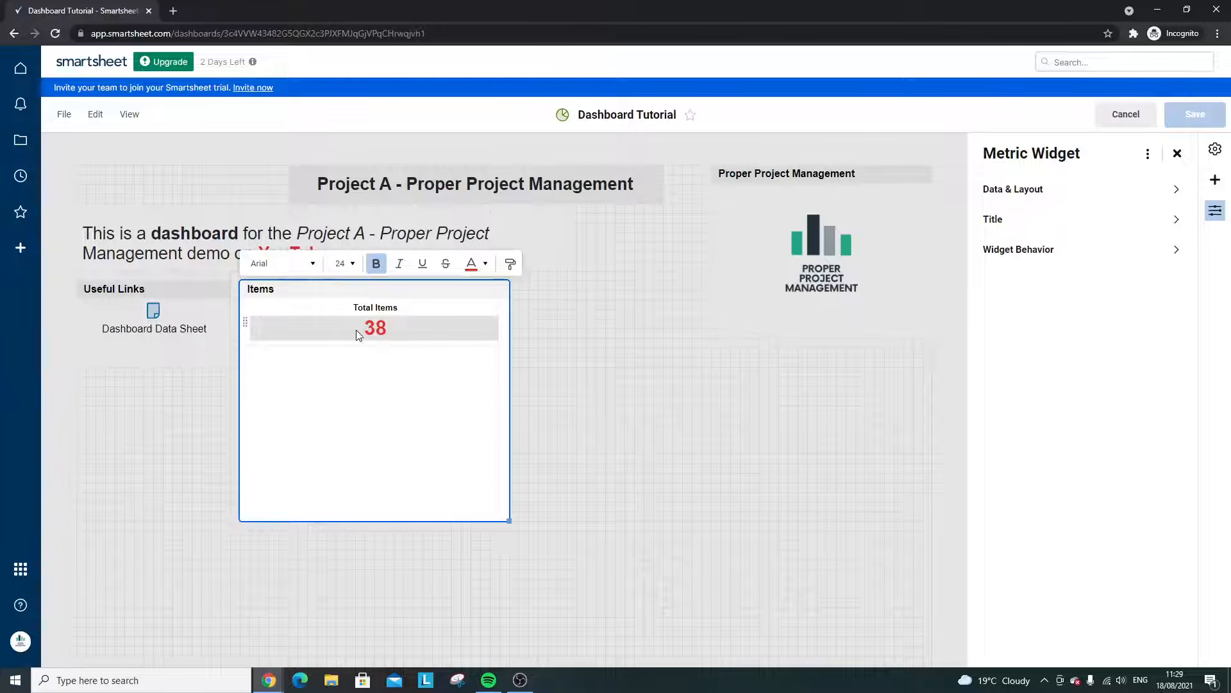
pyautogui.click(319, 354)
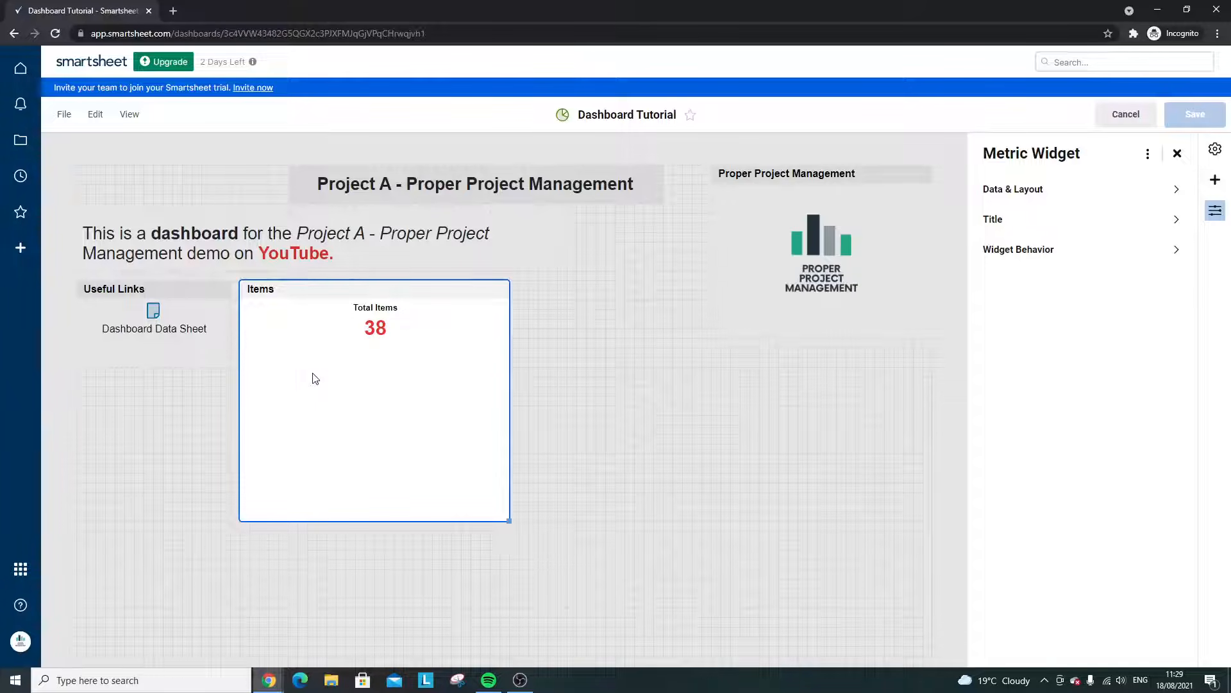
pyautogui.moveTo(503, 515); pyautogui.dragTo(366, 361)
pyautogui.click(649, 377)
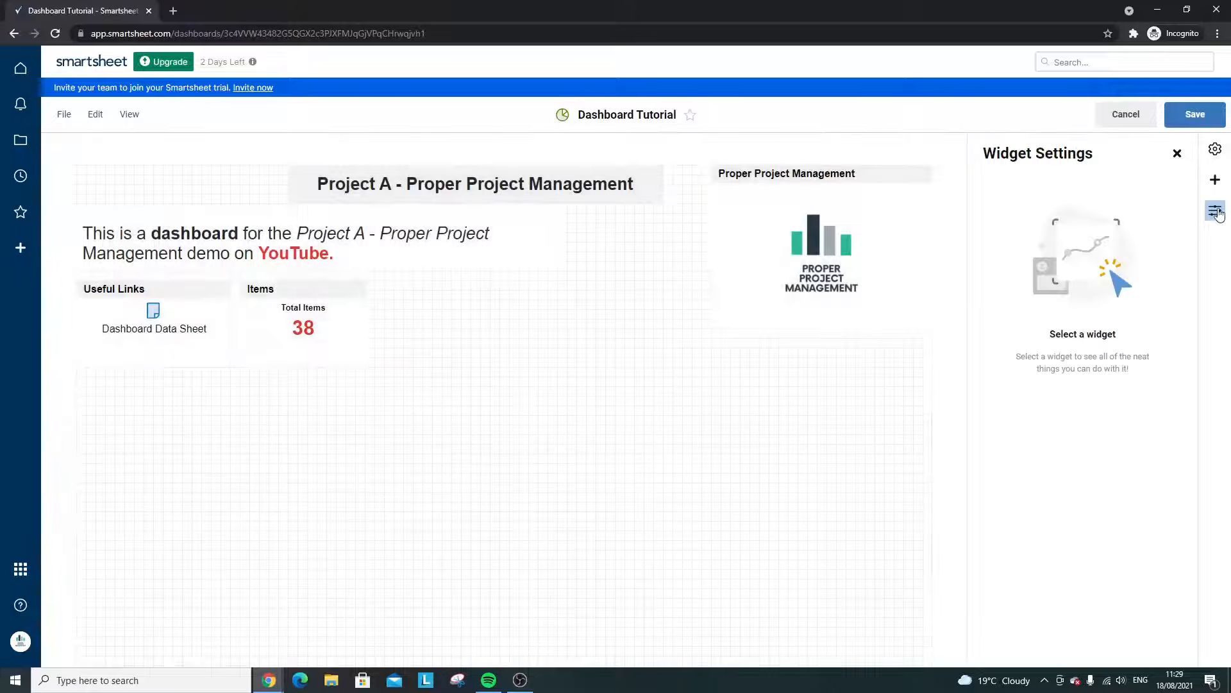
pyautogui.click(306, 312)
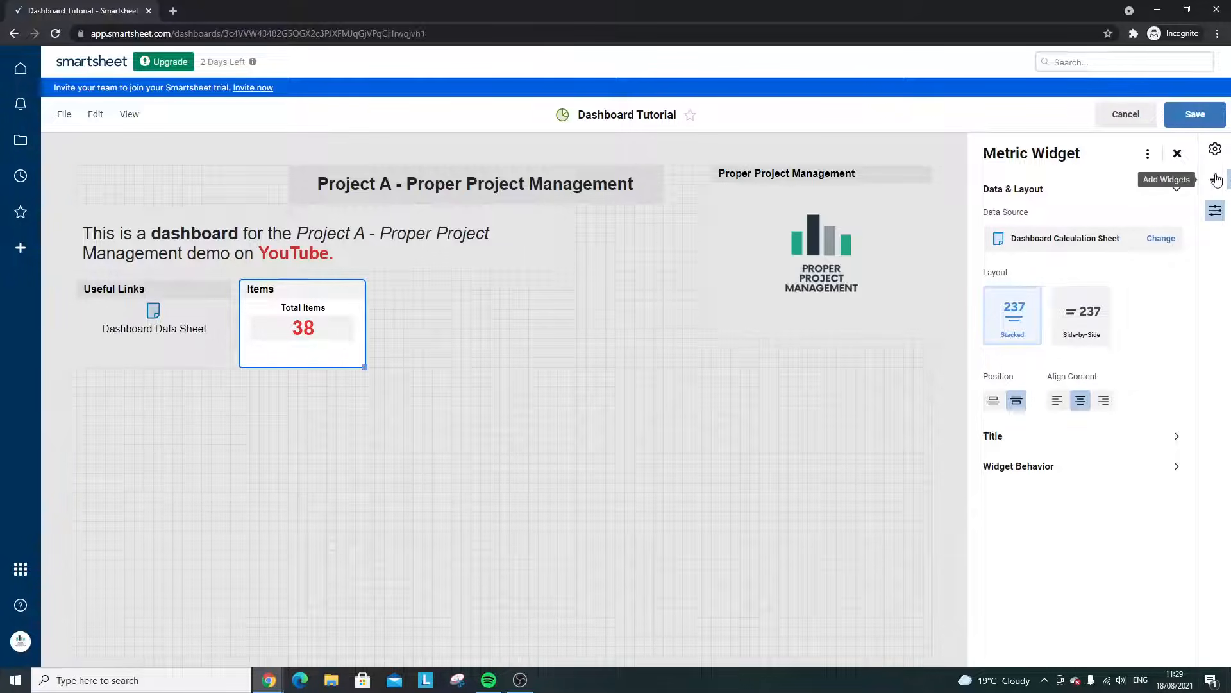
pyautogui.doubleClick(320, 307)
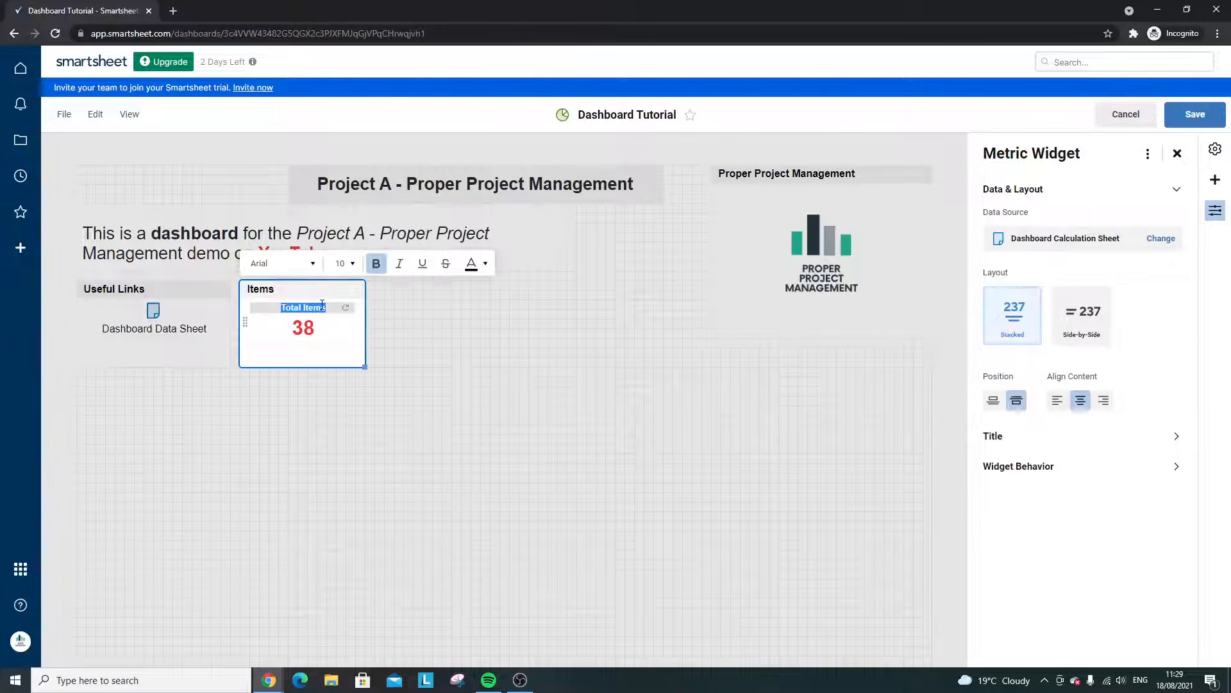
pyautogui.click(485, 264)
pyautogui.click(319, 361)
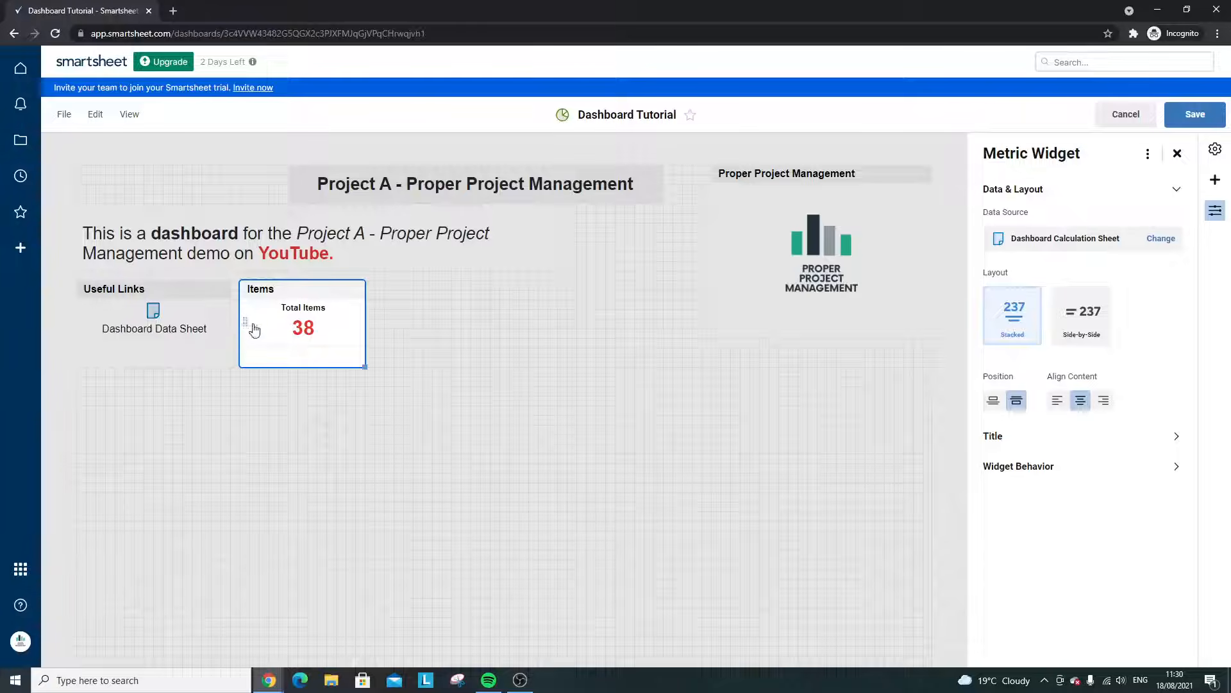
pyautogui.click(415, 340)
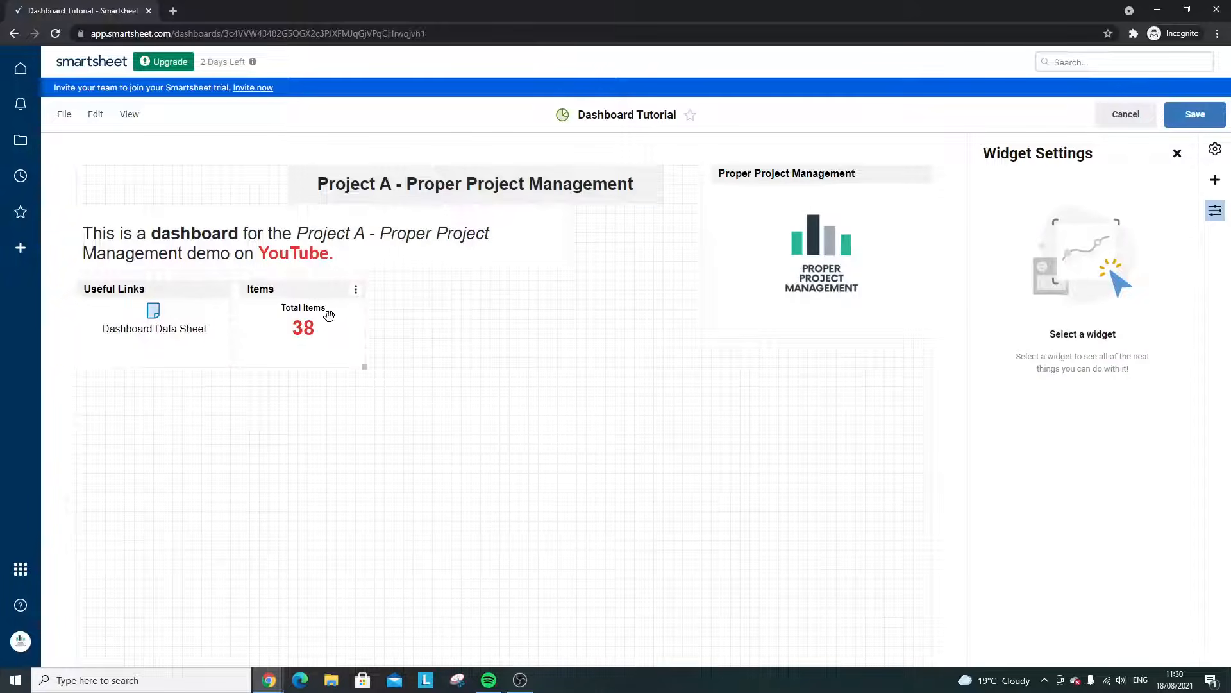
# - Change the metric widget's title to "Total Items" and keep the title shown
pyautogui.click(304, 317)
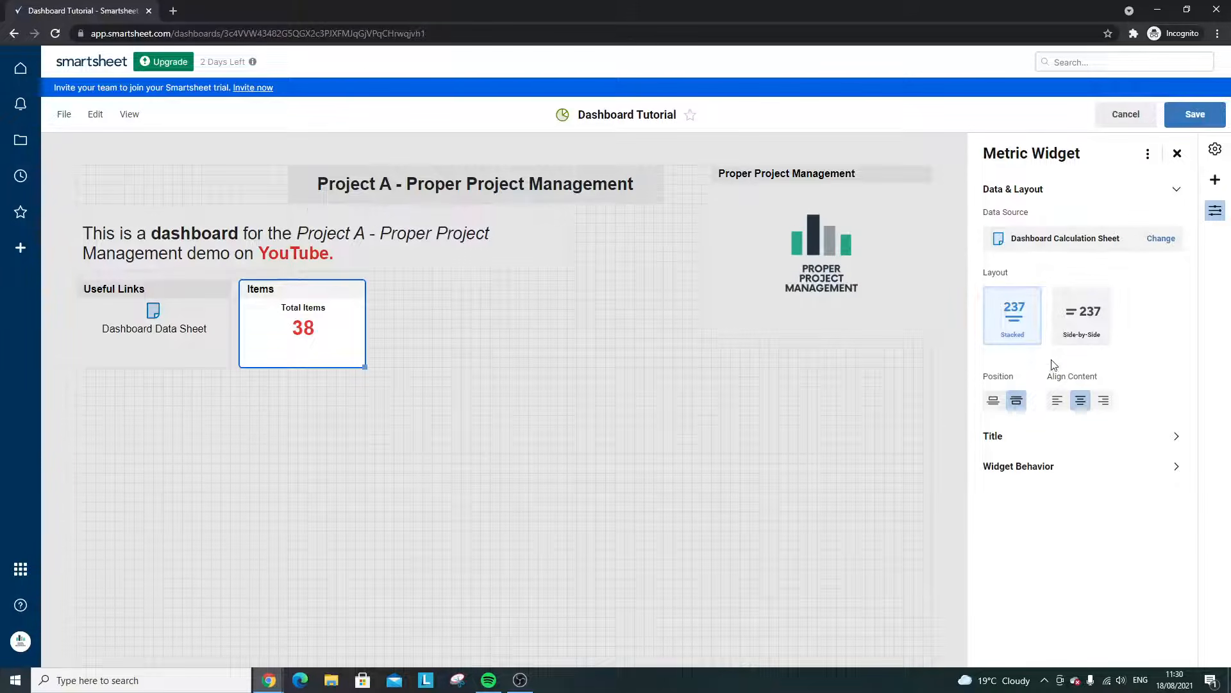
pyautogui.click(1020, 433)
pyautogui.doubleClick(1015, 282)
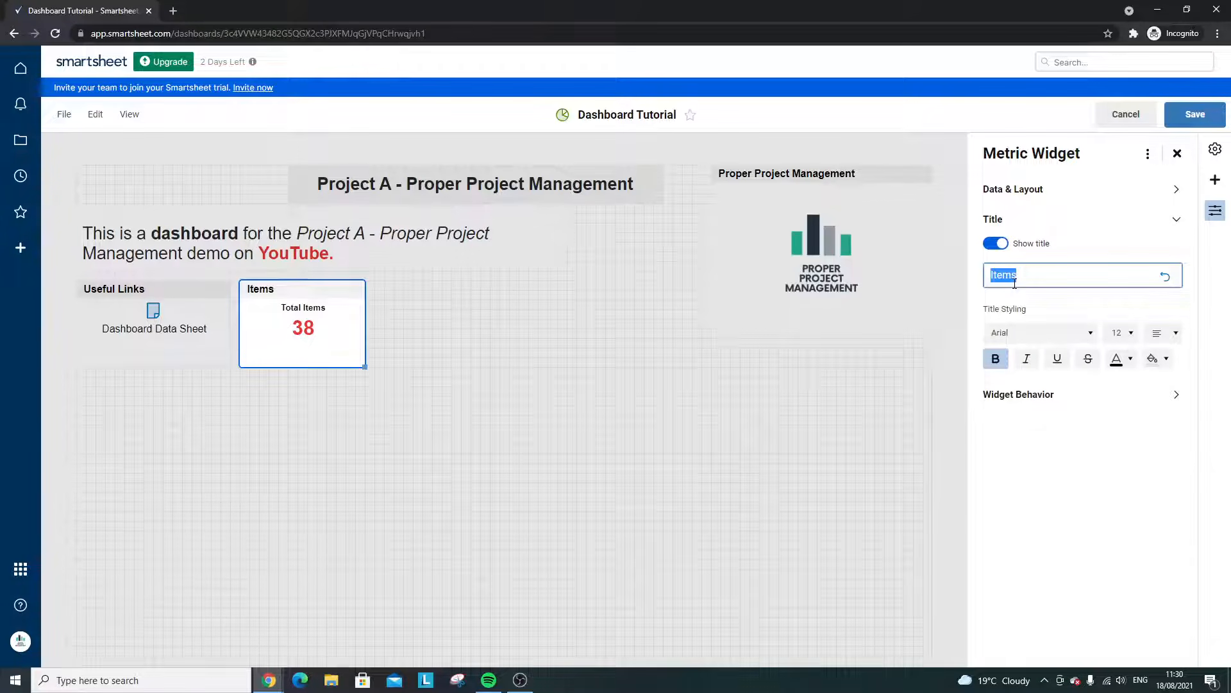
pyautogui.write('Total Items')
pyautogui.doubleClick(303, 307)
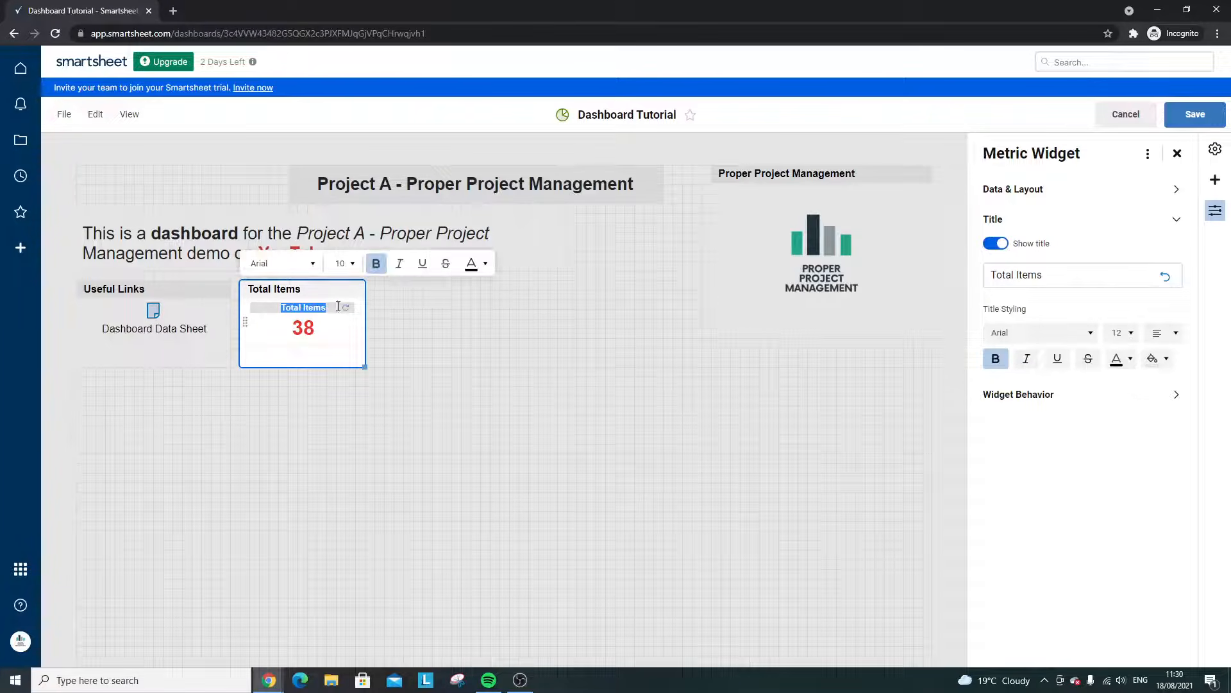
pyautogui.click(996, 244)
pyautogui.click(984, 245)
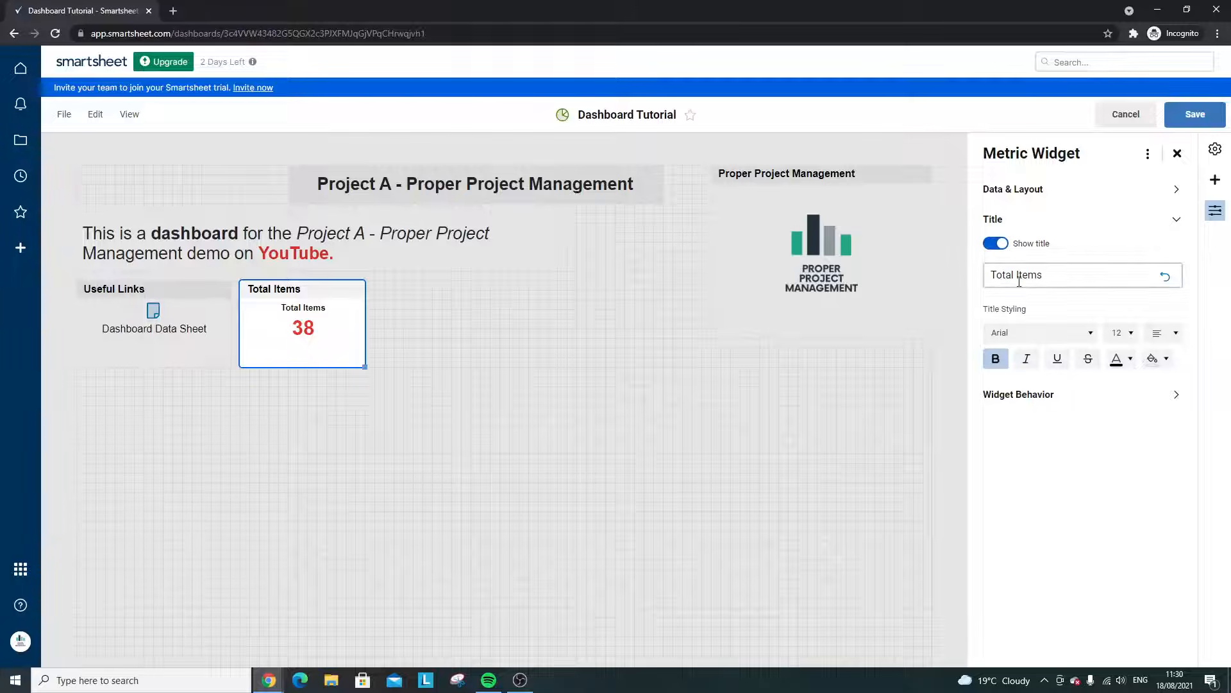
# - Delete the duplicate "Total Items" label above the metric value and make the widget narrower
pyautogui.doubleClick(302, 307)
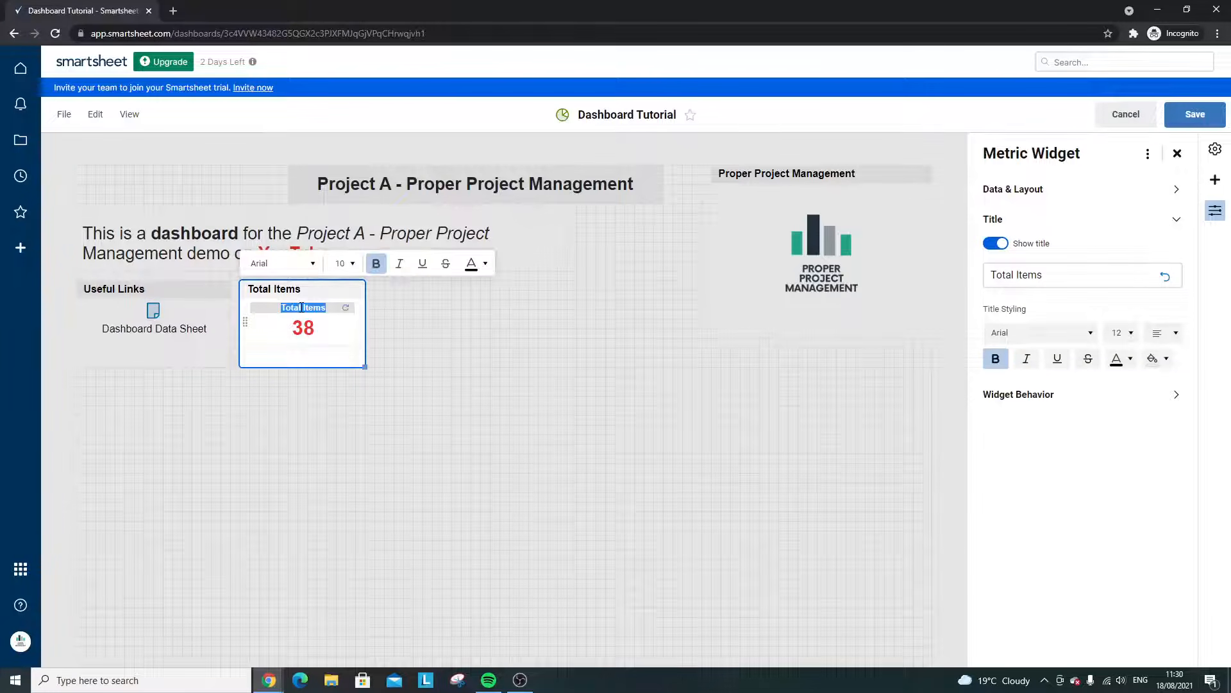
pyautogui.press('BackSpace')
pyautogui.click(494, 385)
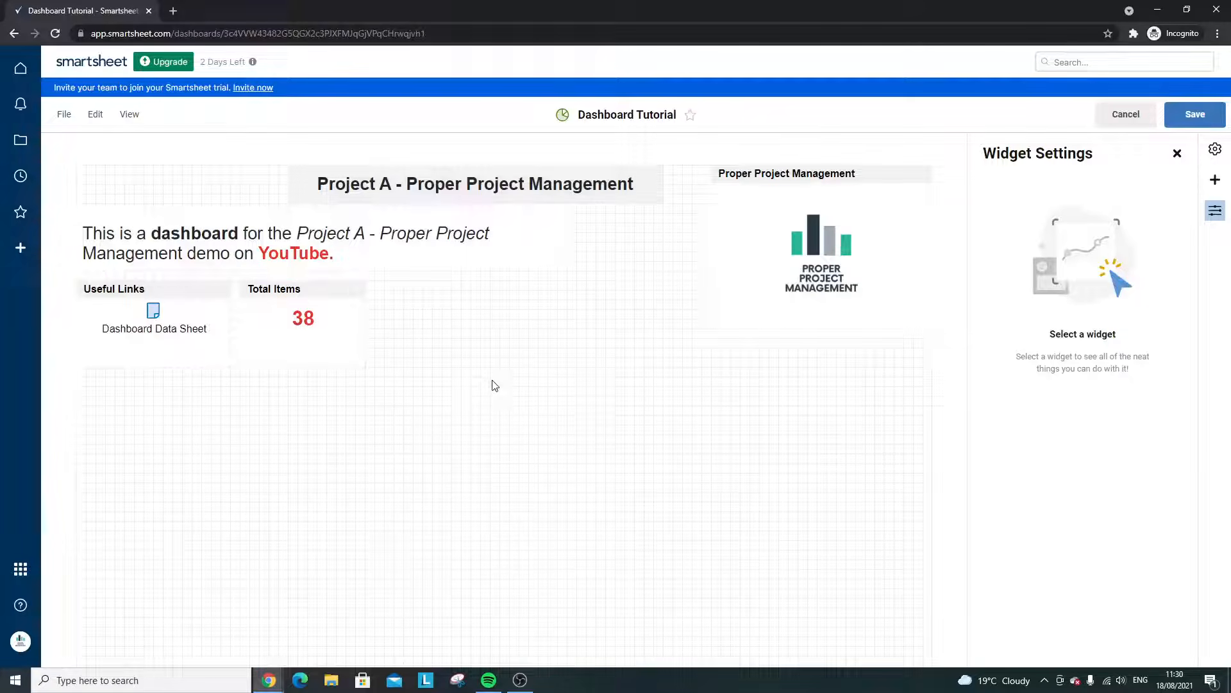
pyautogui.click(346, 329)
pyautogui.click(306, 305)
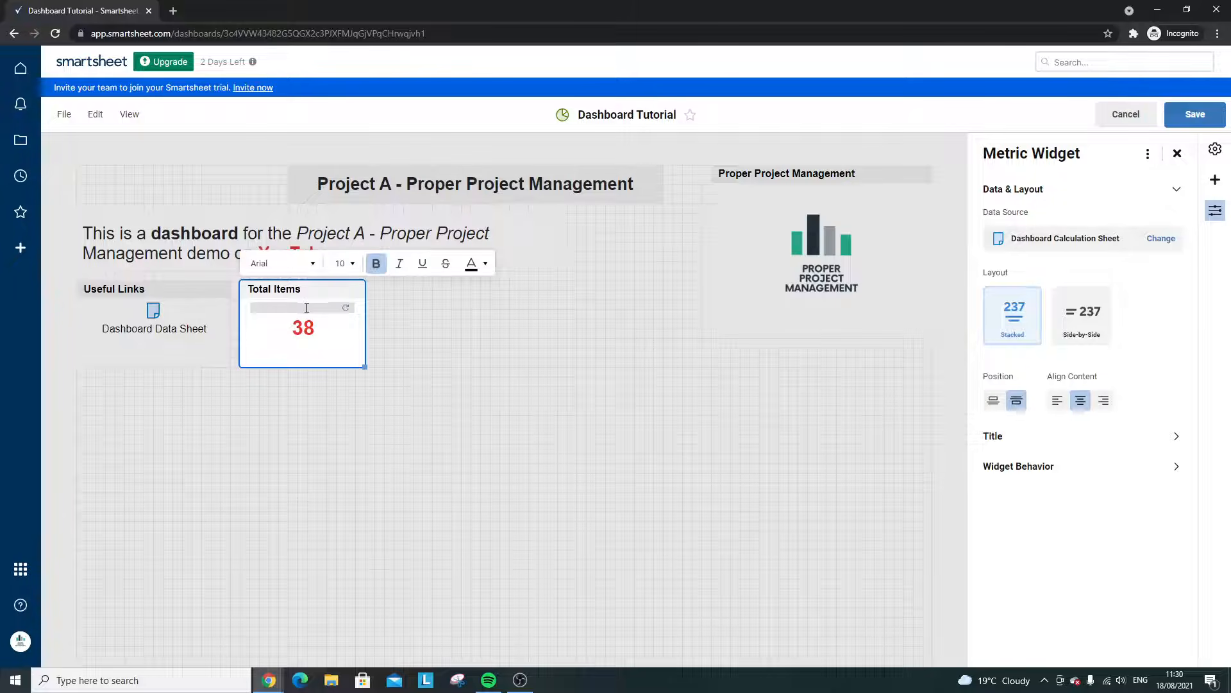
pyautogui.click(431, 349)
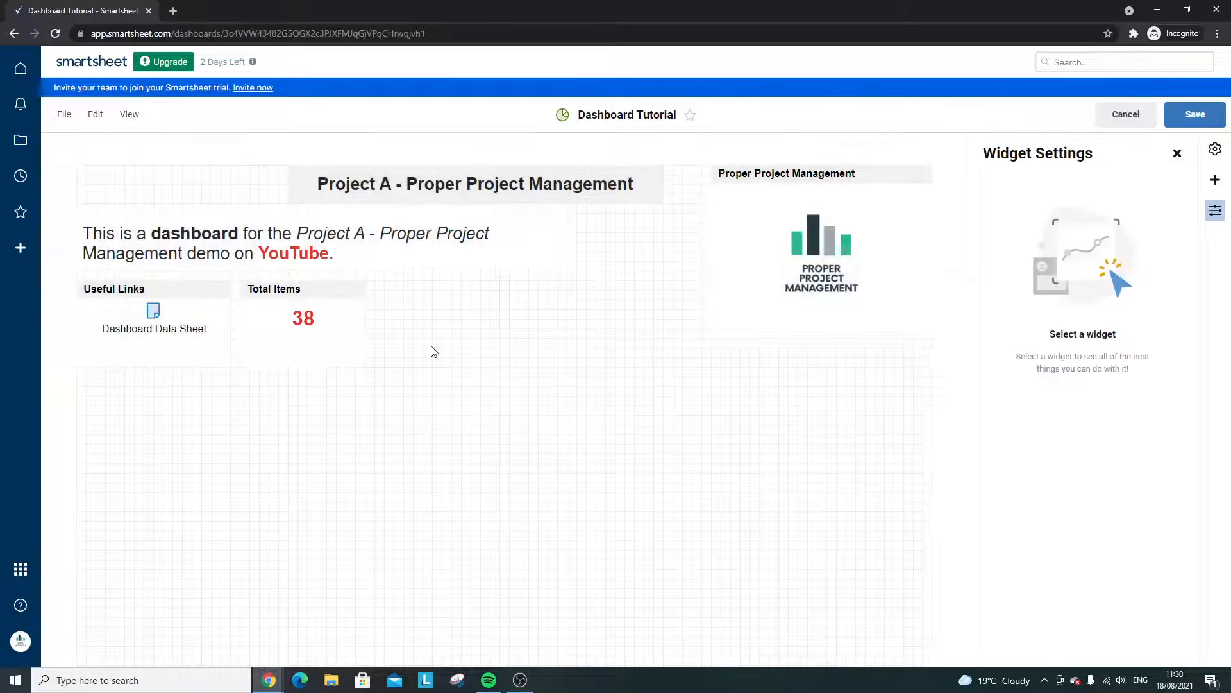
pyautogui.moveTo(365, 367); pyautogui.dragTo(337, 366)
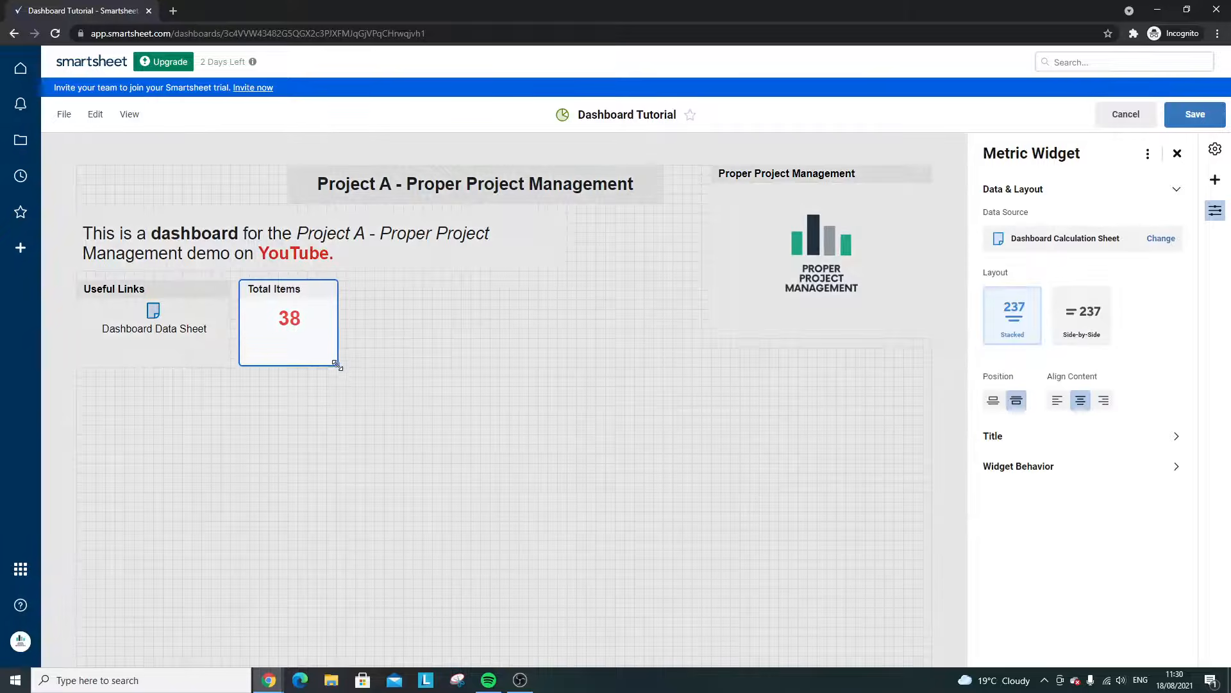
pyautogui.click(412, 371)
# - Copy the Total Items widget, paste it on the dashboard, and align the copy directly beside the original
pyautogui.click(333, 294)
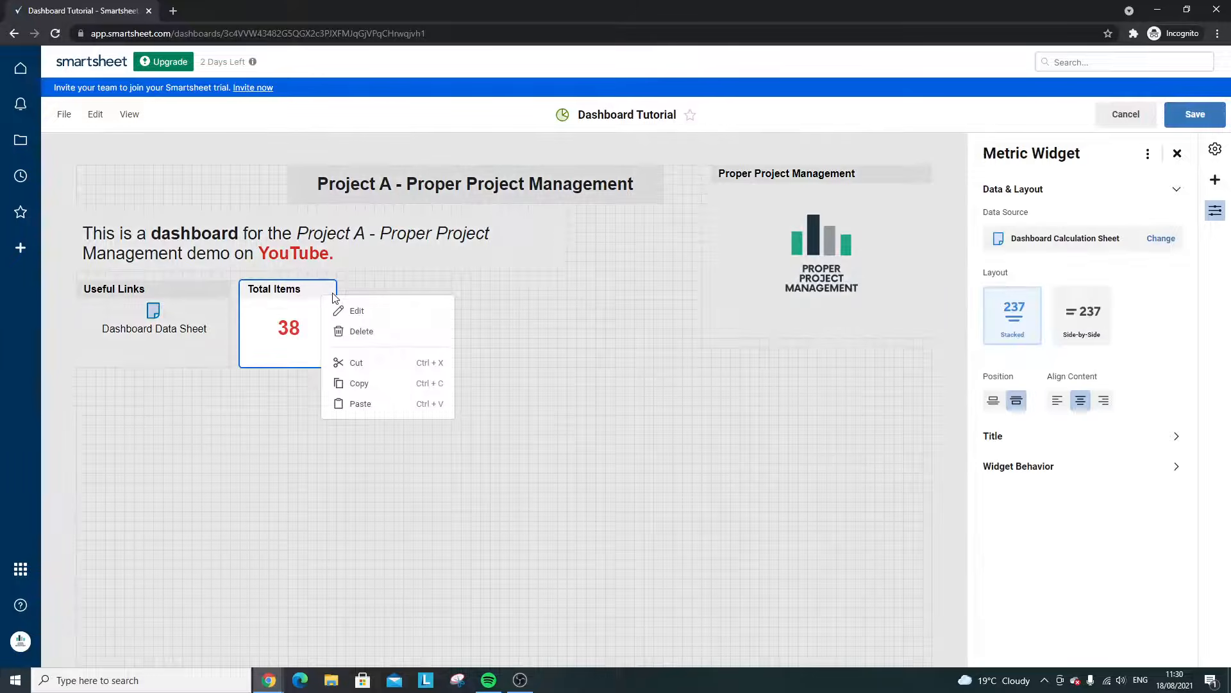
pyautogui.click(386, 392)
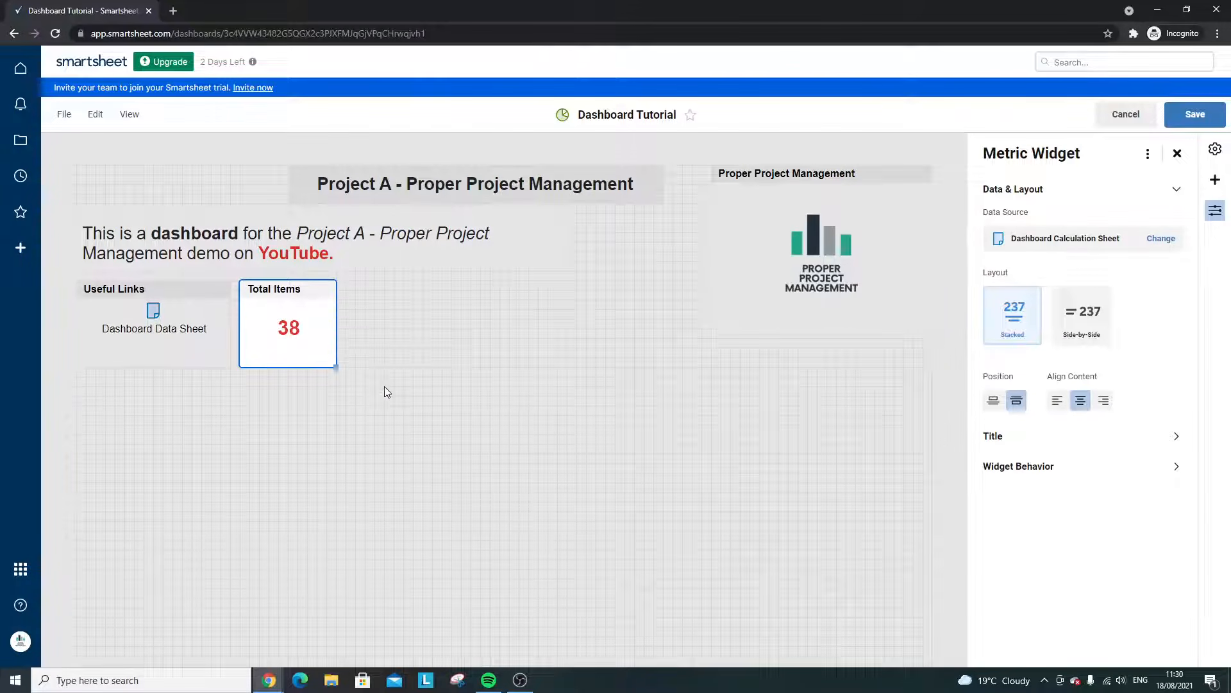
pyautogui.rightClick(401, 321)
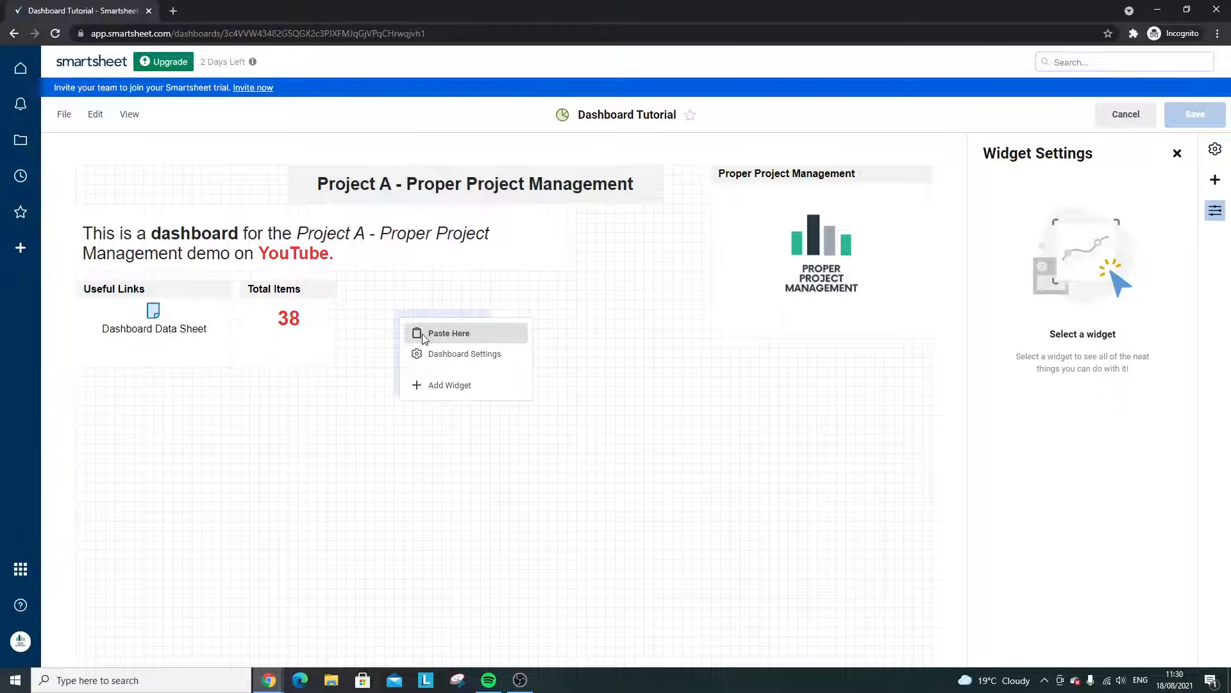
pyautogui.click(425, 334)
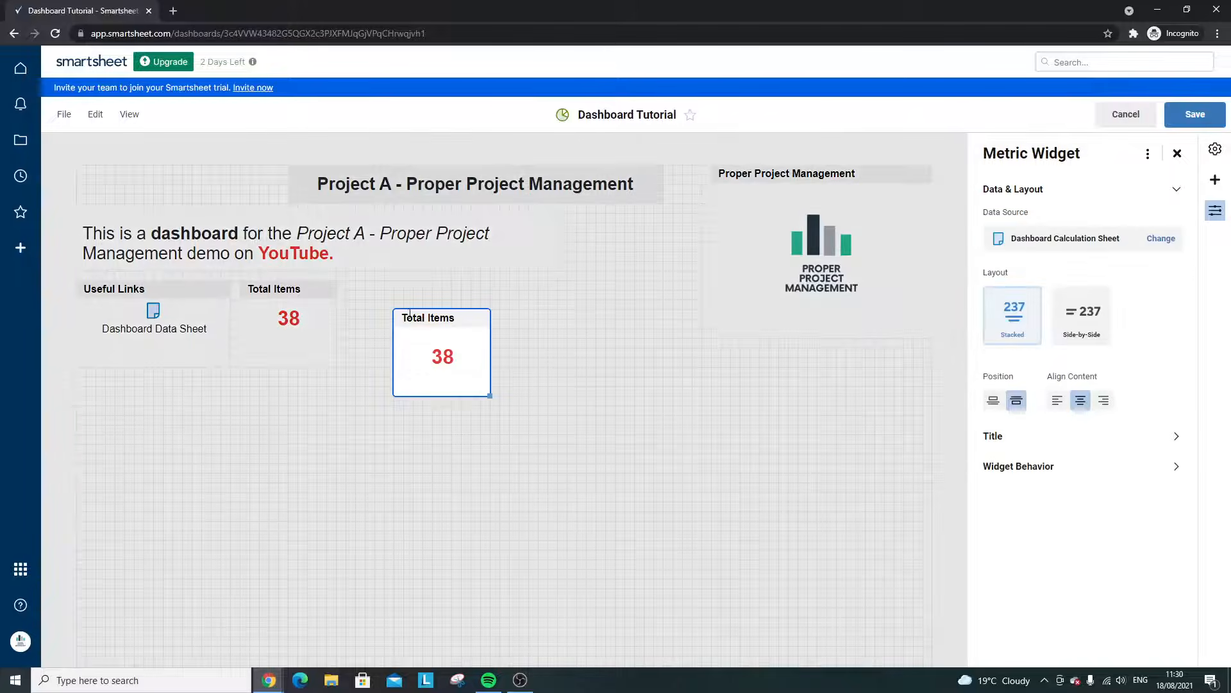
pyautogui.click(538, 359)
pyautogui.moveTo(423, 322); pyautogui.dragTo(372, 293)
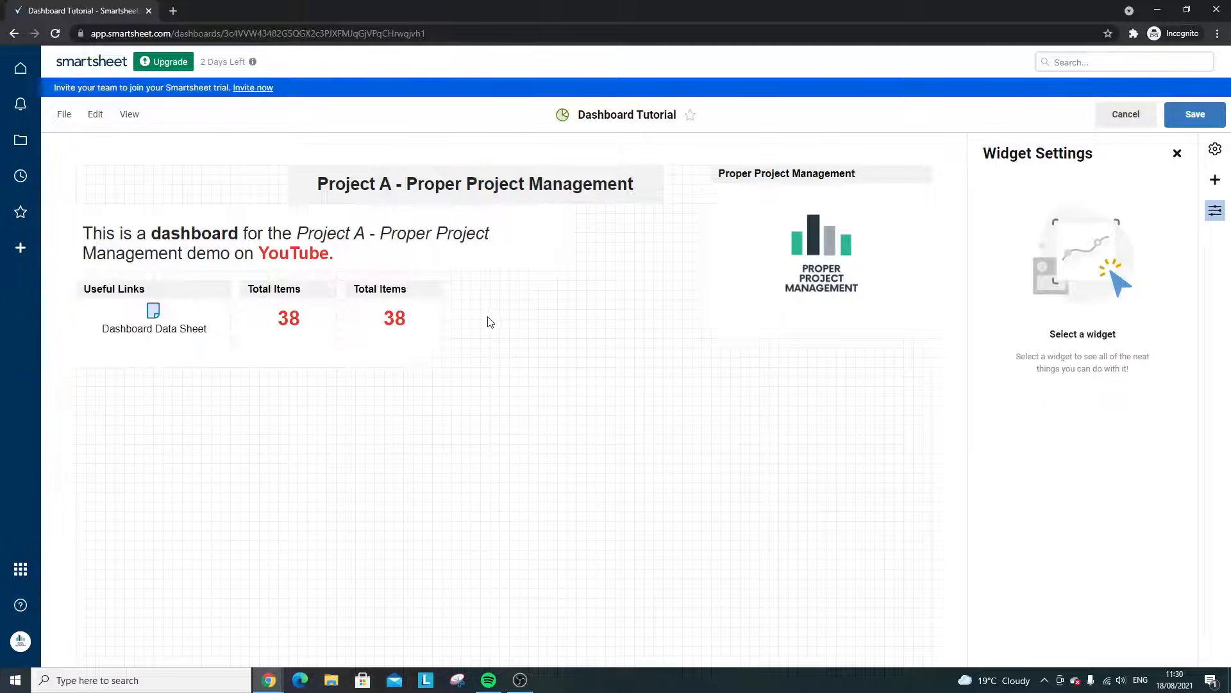
# - Retitle the copied metric widget "Pencils"
pyautogui.click(404, 291)
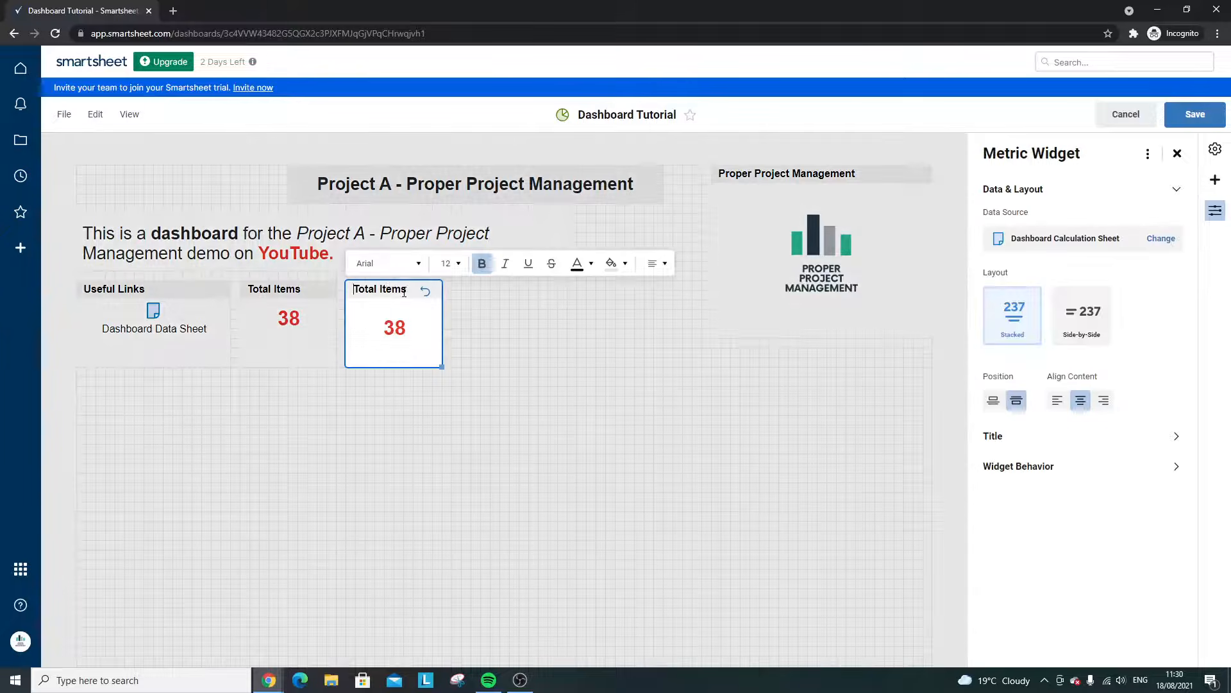
pyautogui.tripleClick(374, 292)
pyautogui.write('Pencils')
pyautogui.press('Return')
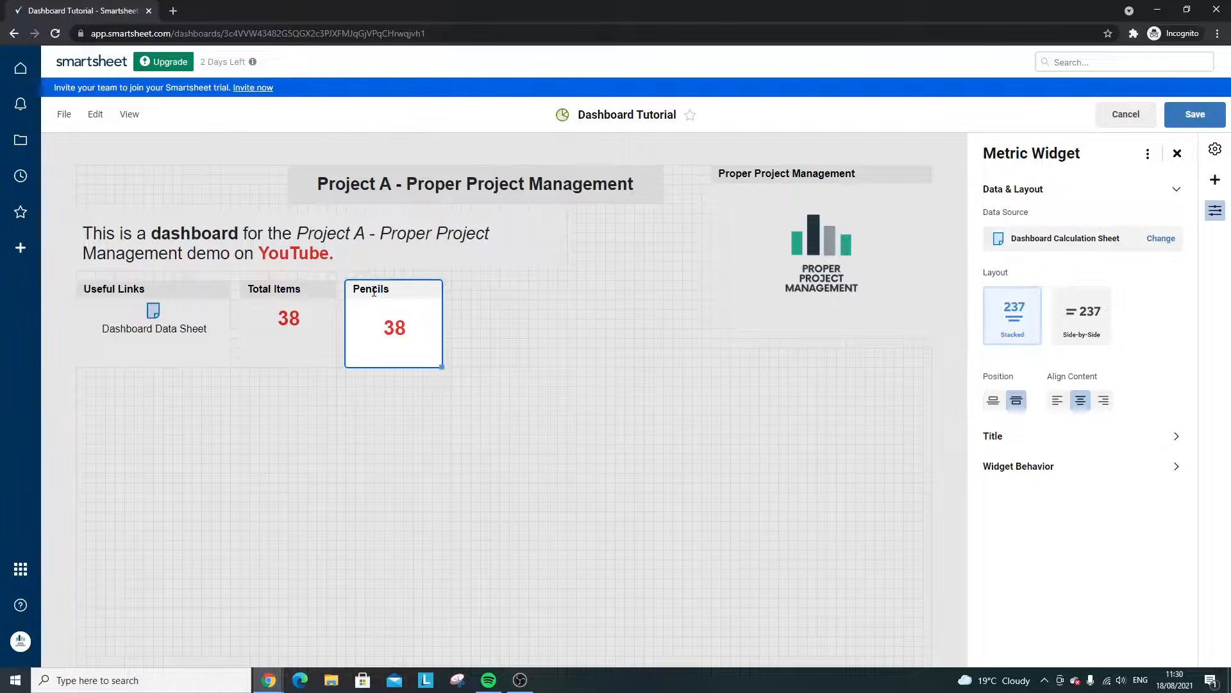
# - Add the Pencil count from Column2 in row 3 of the Dashboard Calculation Sheet to the Pencils widget's data
pyautogui.click(401, 333)
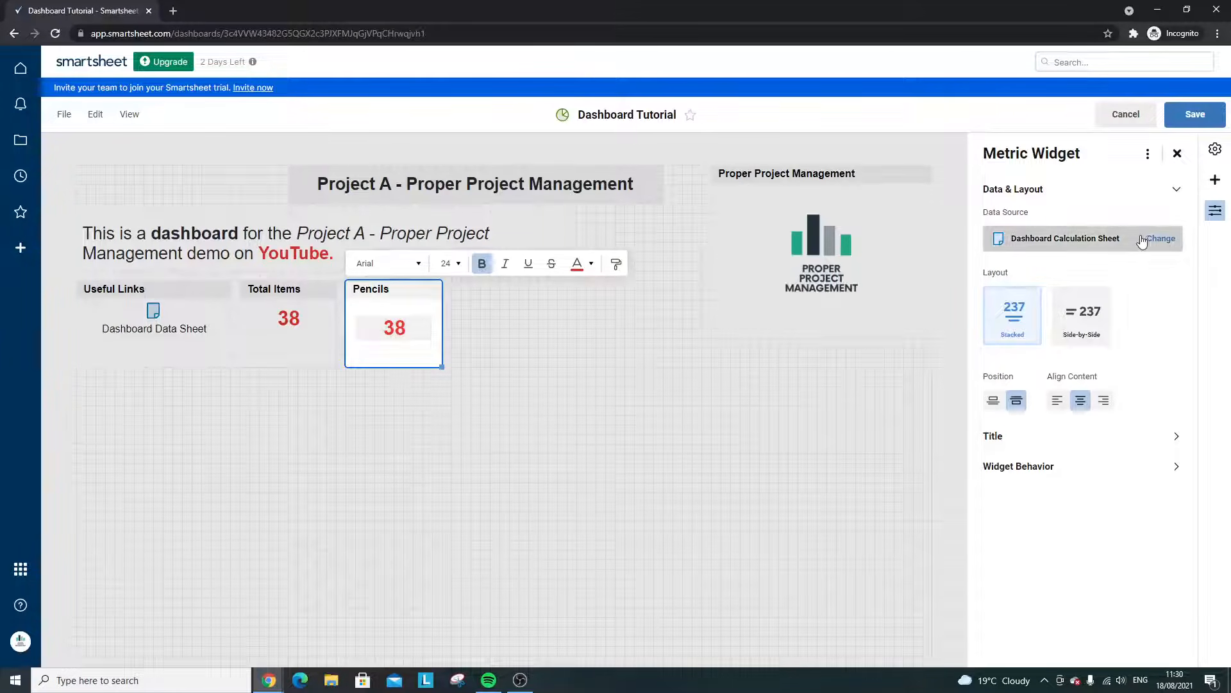
pyautogui.click(1162, 238)
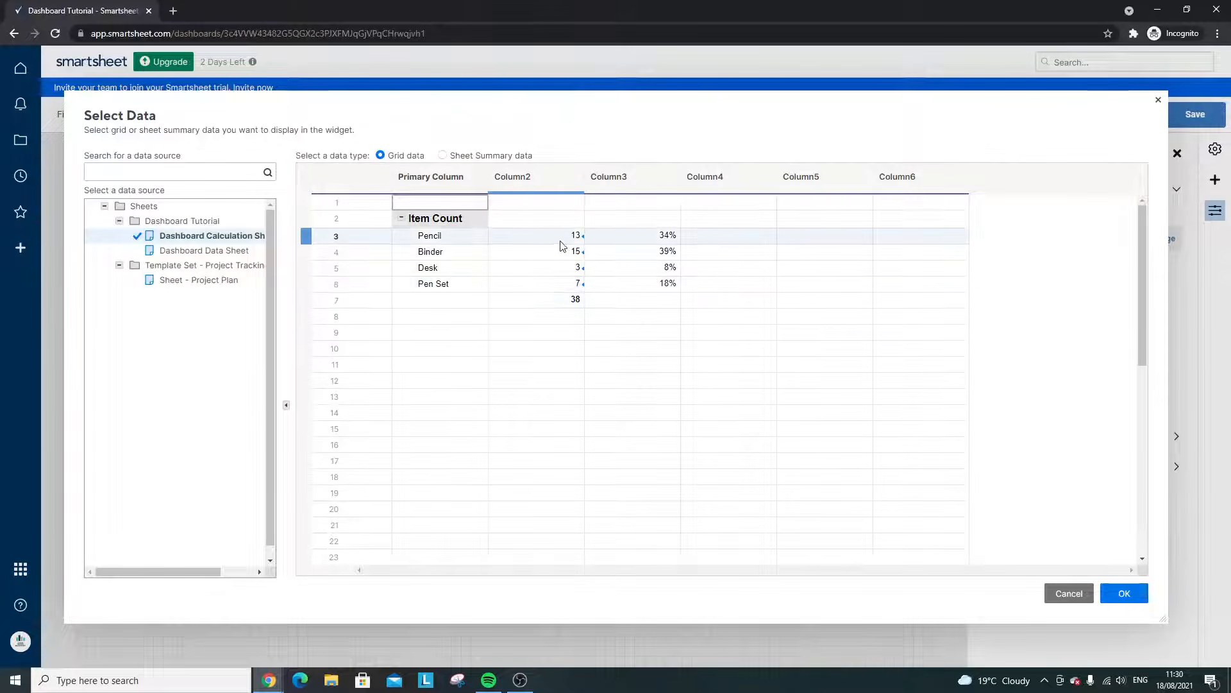
pyautogui.click(522, 237)
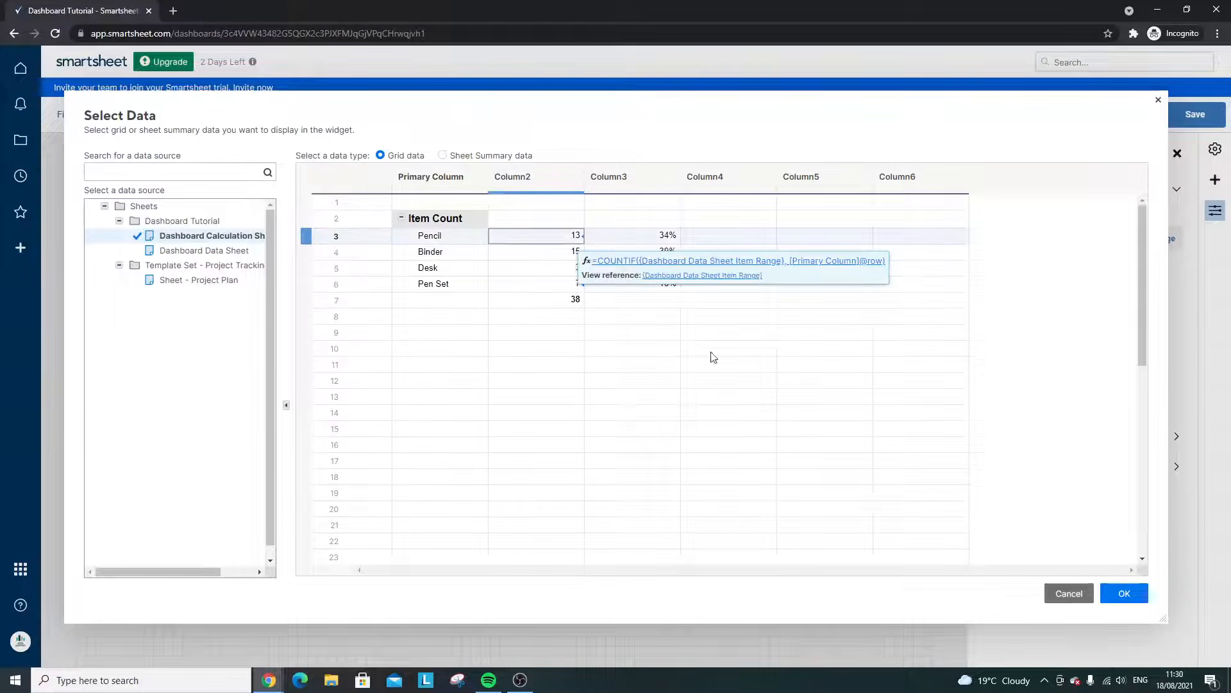
pyautogui.click(1124, 592)
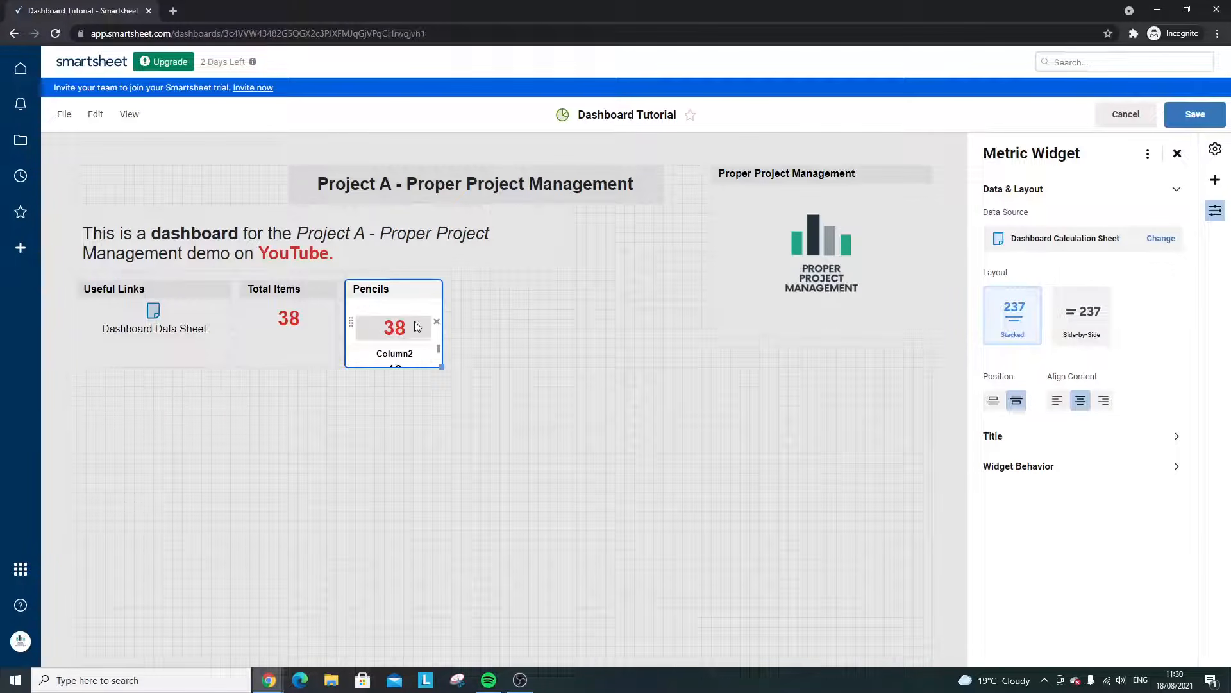
# - Remove the copied total metric from the Pencils widget and clear the "Column2" label above the Pencil count
pyautogui.click(436, 328)
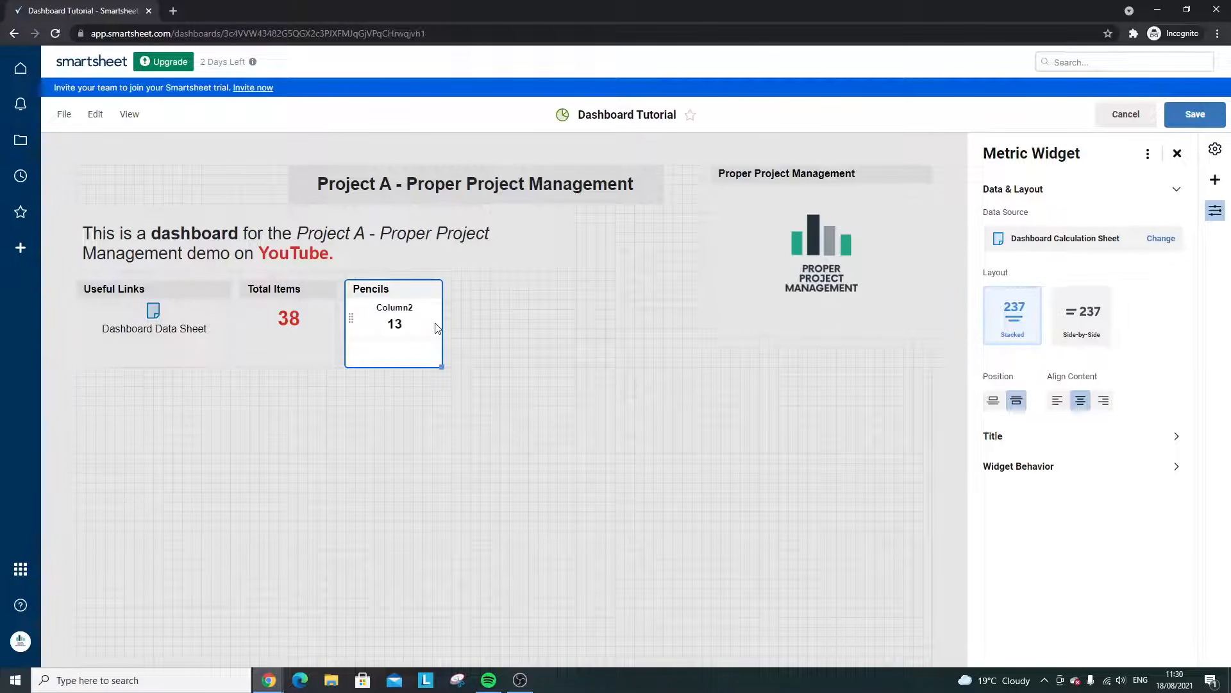
pyautogui.doubleClick(403, 309)
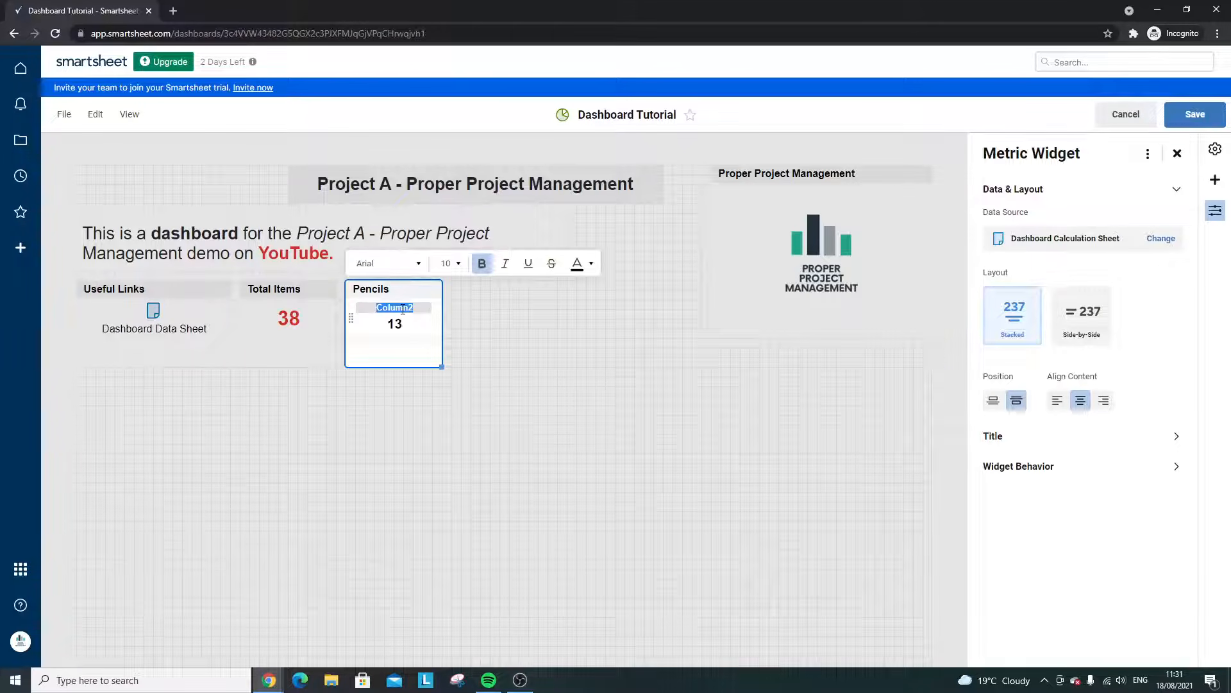
pyautogui.press('BackSpace')
pyautogui.click(516, 387)
# - Move the Pencils widget beneath the Total Items widget, and place it back beside it with a small gap
pyautogui.click(399, 325)
pyautogui.moveTo(399, 326); pyautogui.dragTo(290, 406)
pyautogui.click(494, 451)
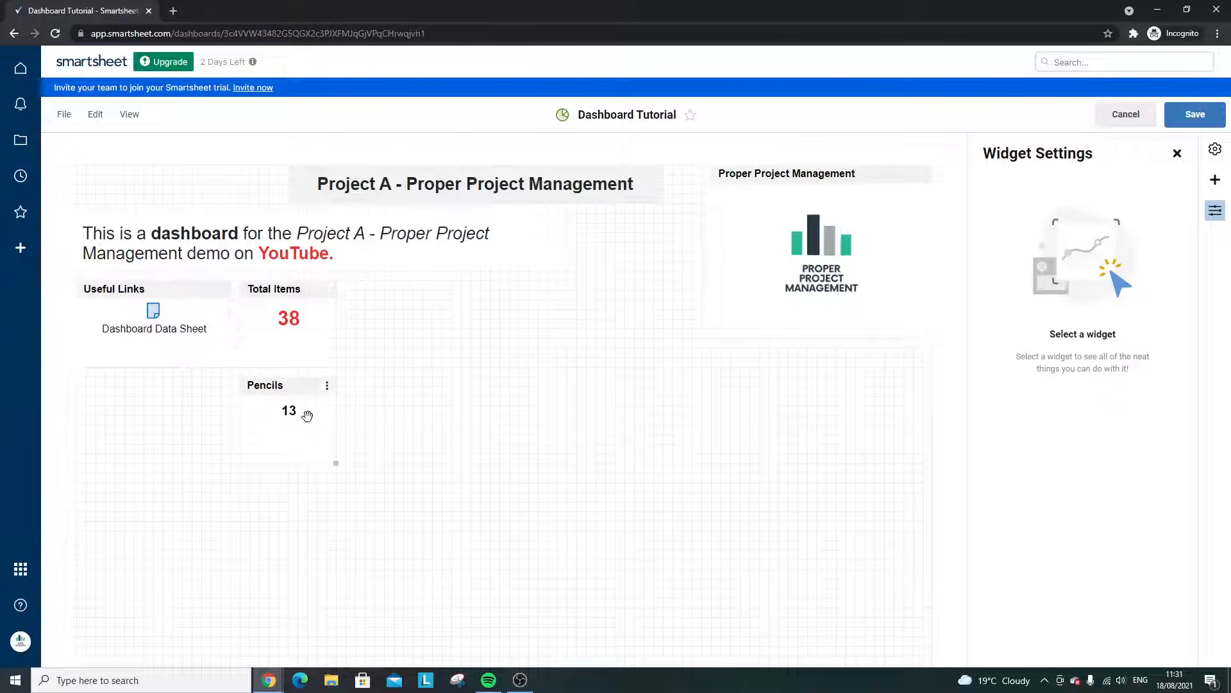
pyautogui.moveTo(291, 387)
pyautogui.mouseDown()
pyautogui.moveTo(393, 417)
pyautogui.moveTo(408, 297)
pyautogui.mouseUp()
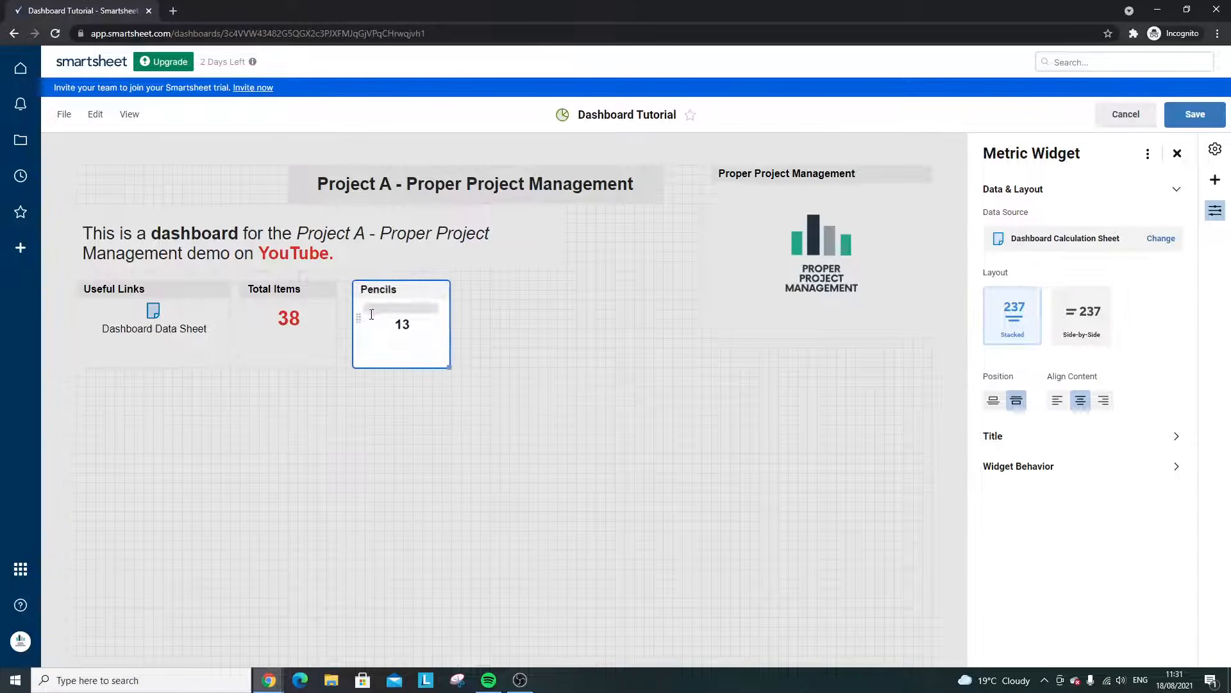
pyautogui.click(383, 294)
pyautogui.click(329, 408)
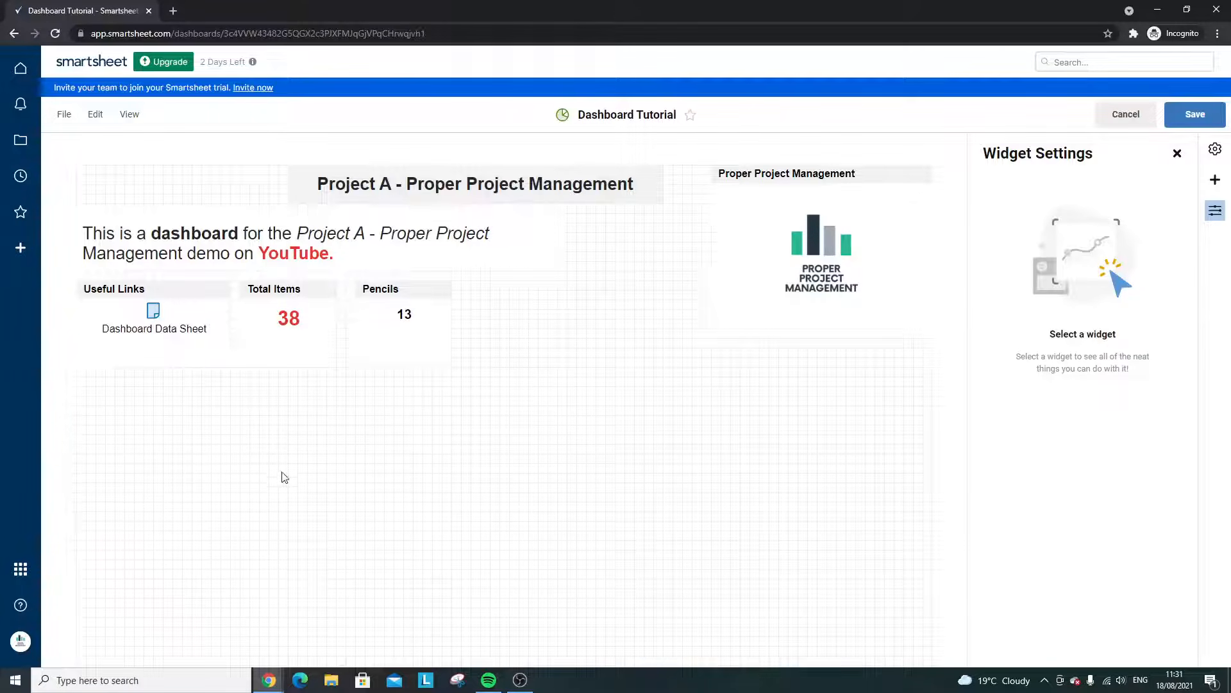
# - Enlarge the Total Items widget downward and add the Pencil count from Column2 in row 3 of the Dashboard Calculation Sheet
pyautogui.click(323, 358)
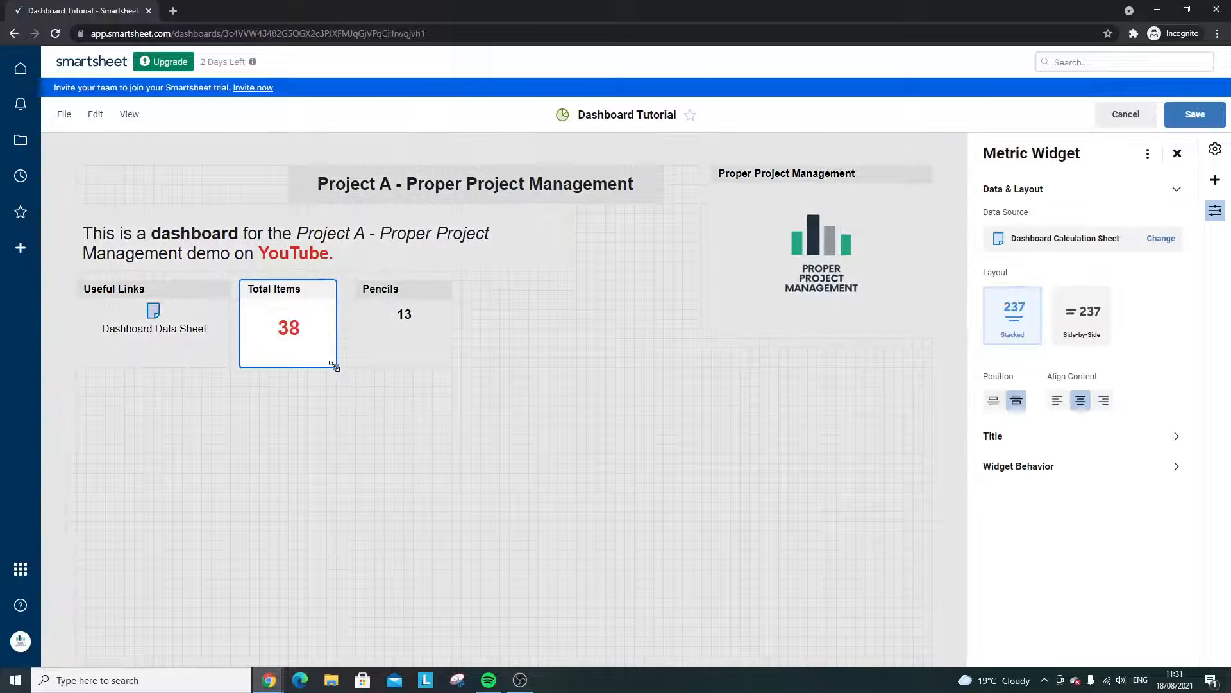
pyautogui.moveTo(336, 366); pyautogui.dragTo(342, 428)
pyautogui.click(1155, 242)
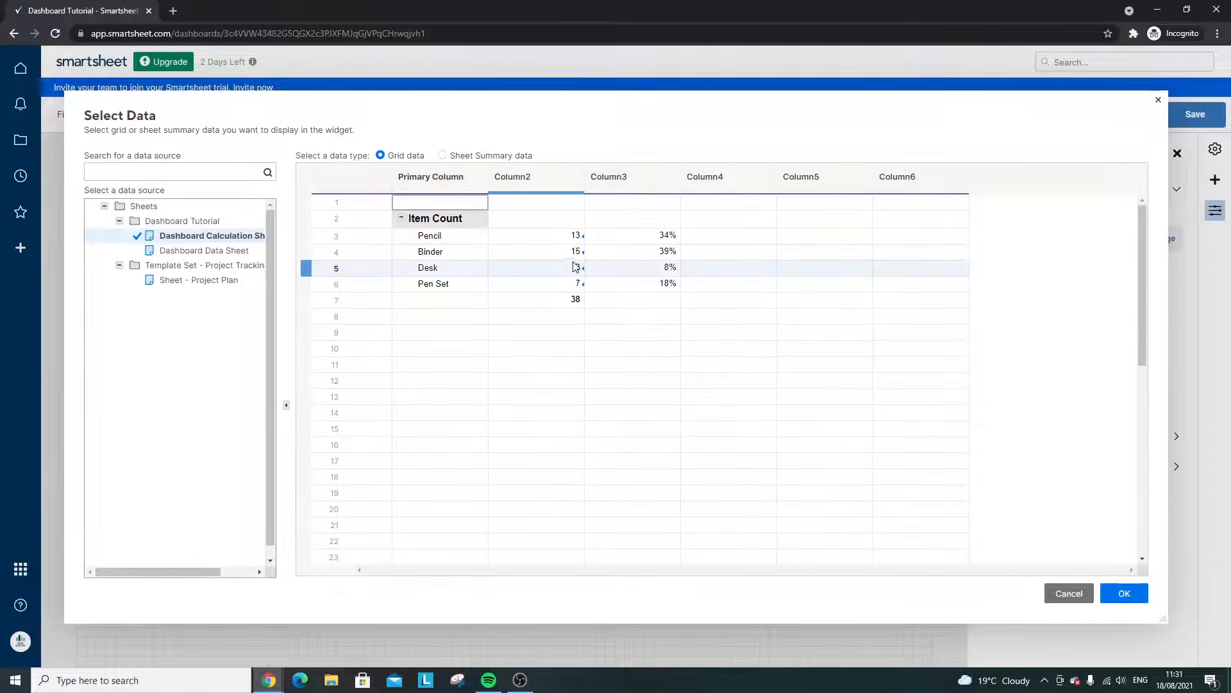
pyautogui.click(565, 238)
pyautogui.click(1127, 594)
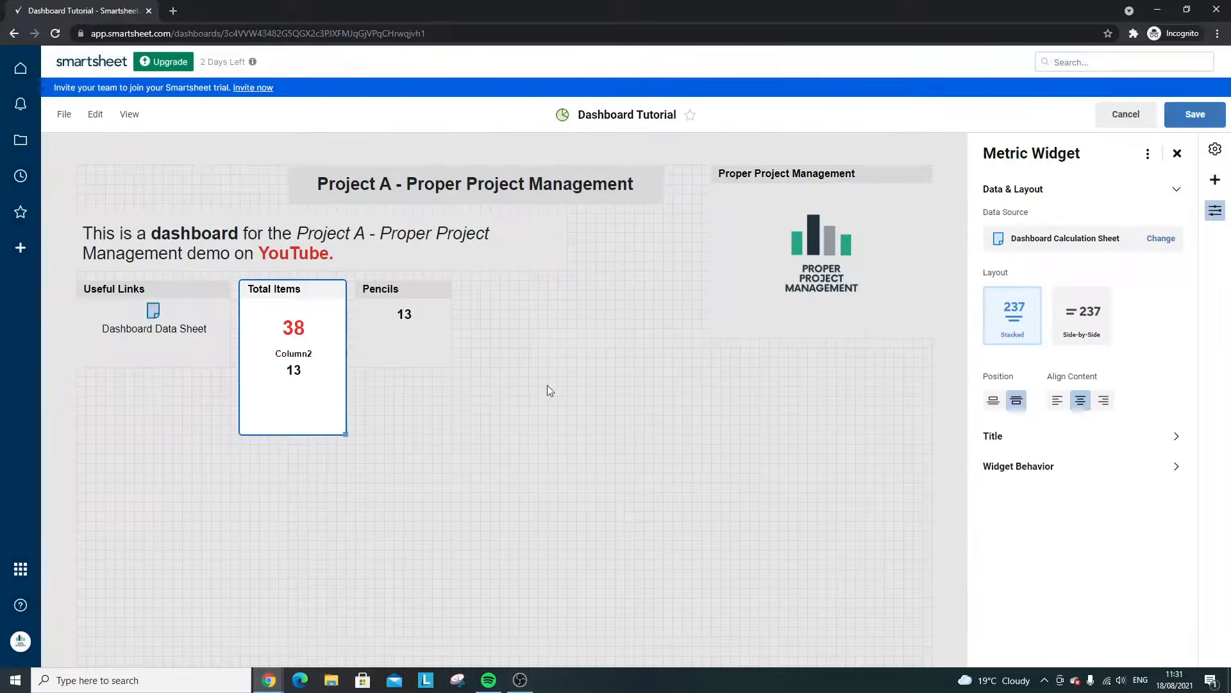
# - Add the Binder count from Column2 in row 4 of the Dashboard Calculation Sheet to the Total Items widget
pyautogui.click(1159, 239)
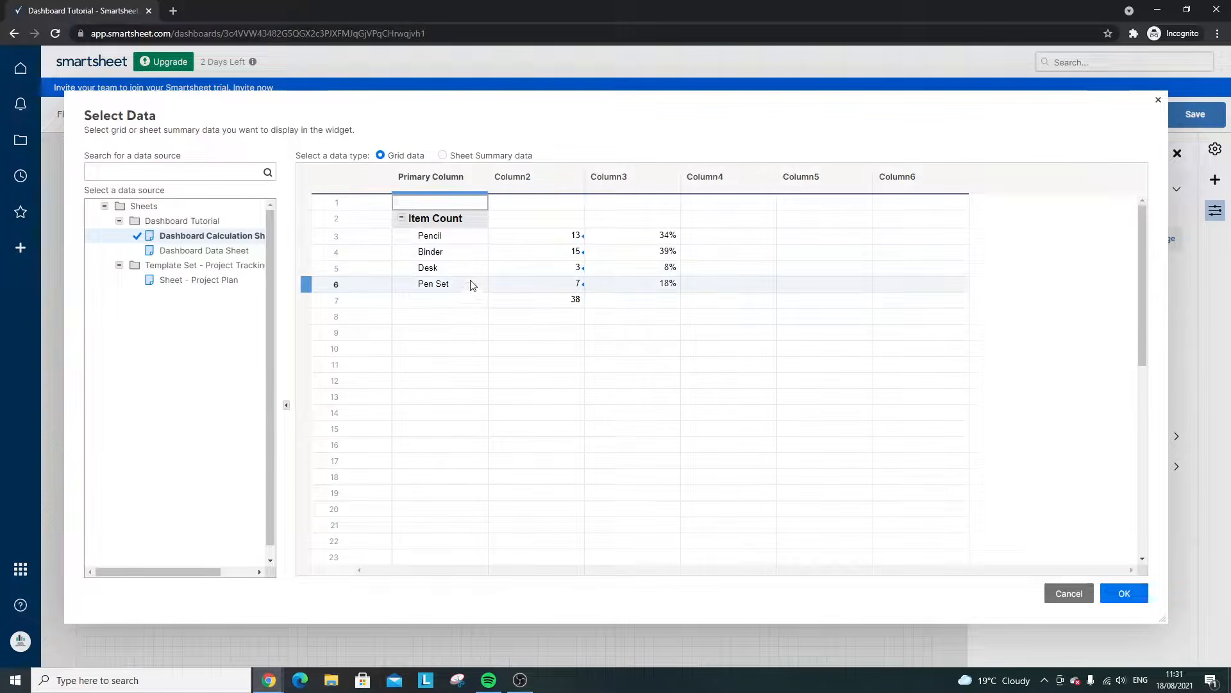
pyautogui.click(544, 250)
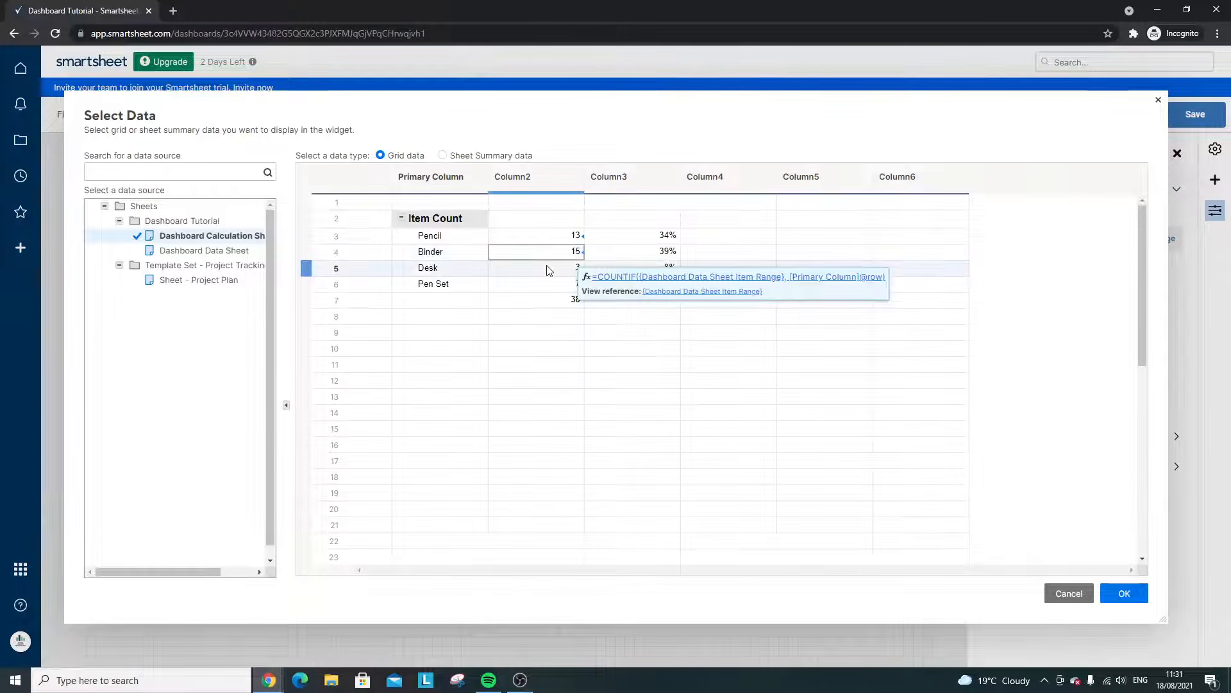
pyautogui.click(1124, 593)
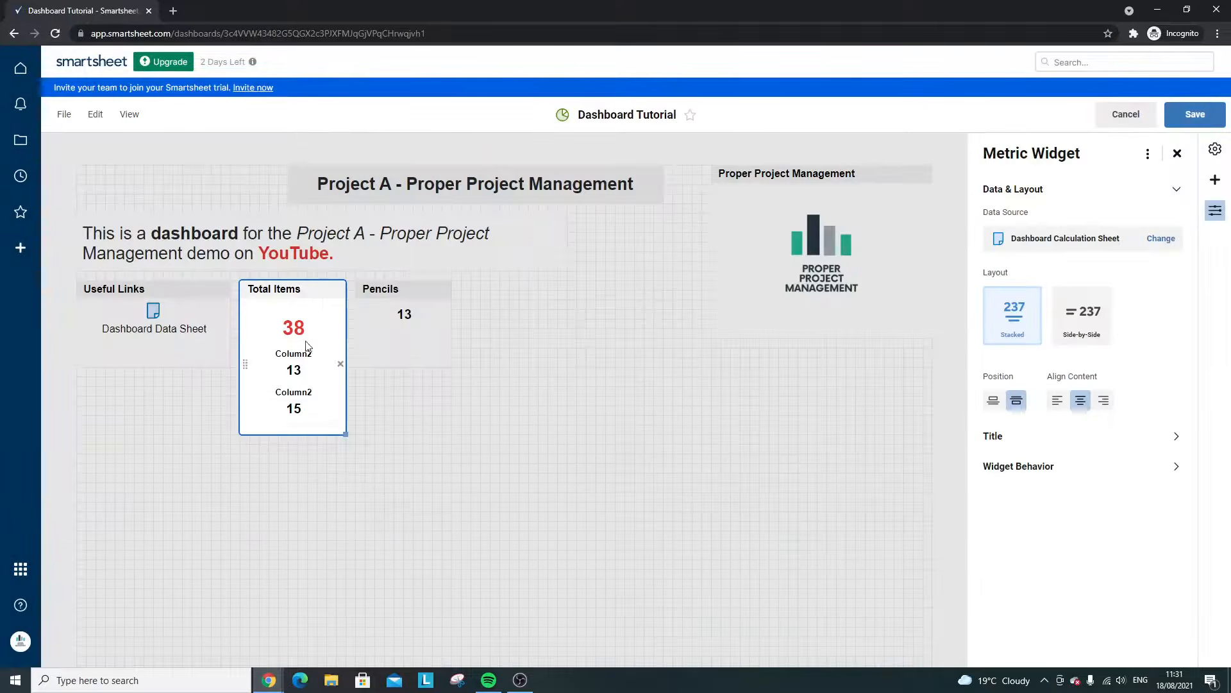
pyautogui.click(417, 300)
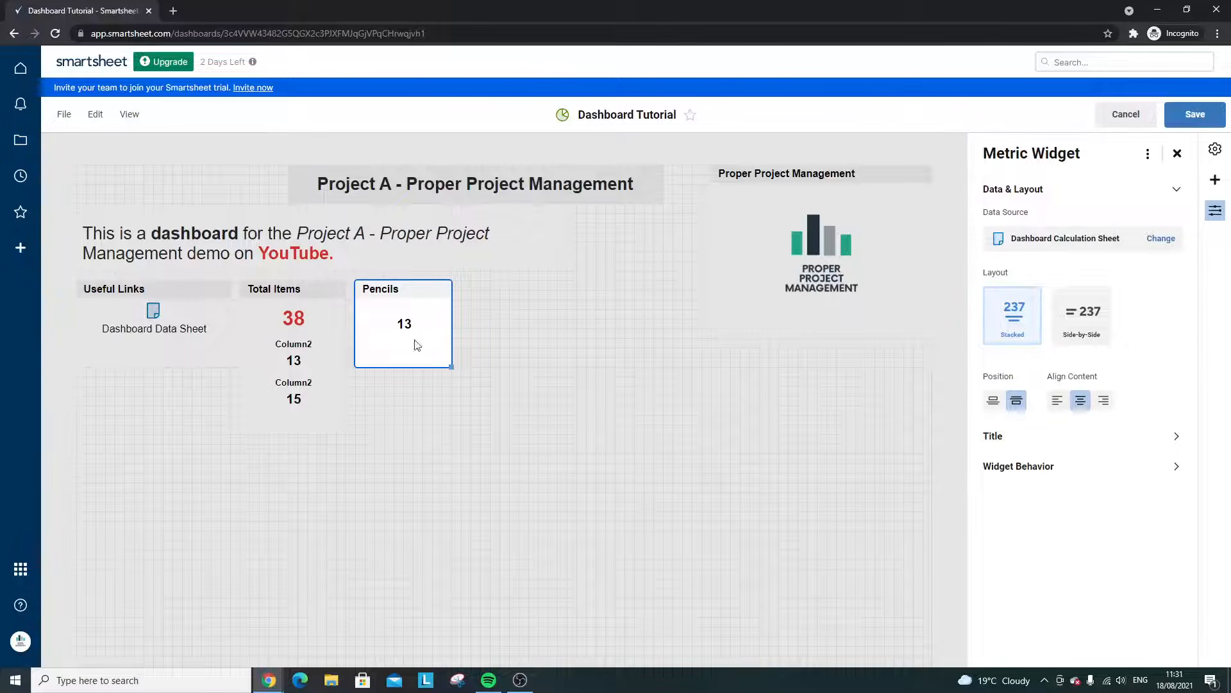
pyautogui.click(482, 326)
pyautogui.click(432, 294)
pyautogui.click(431, 381)
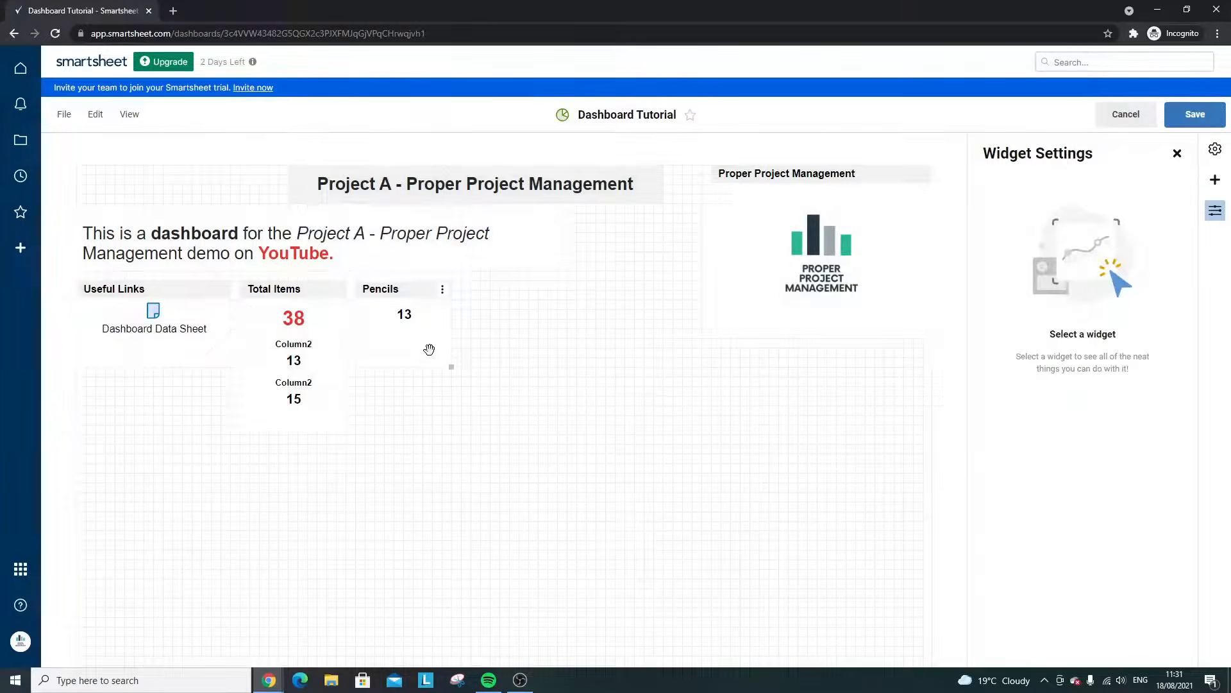
# - Retitle the Total Items metric widget "Items"
pyautogui.click(308, 352)
pyautogui.doubleClick(309, 356)
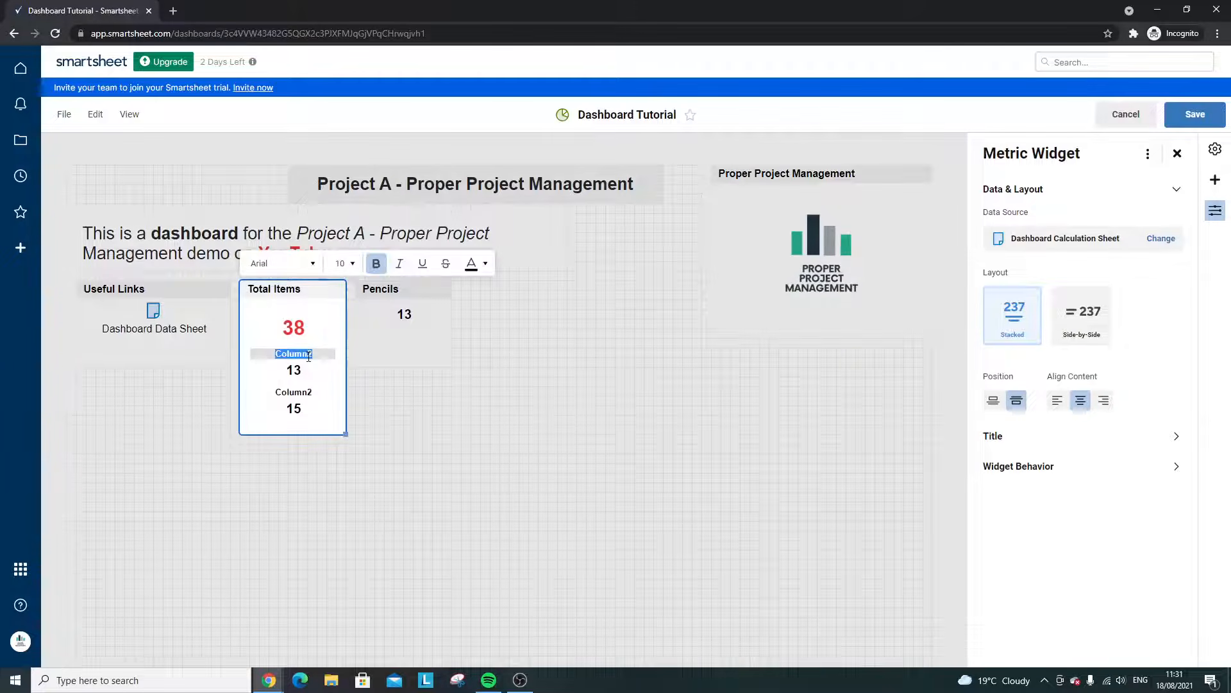
pyautogui.click(276, 290)
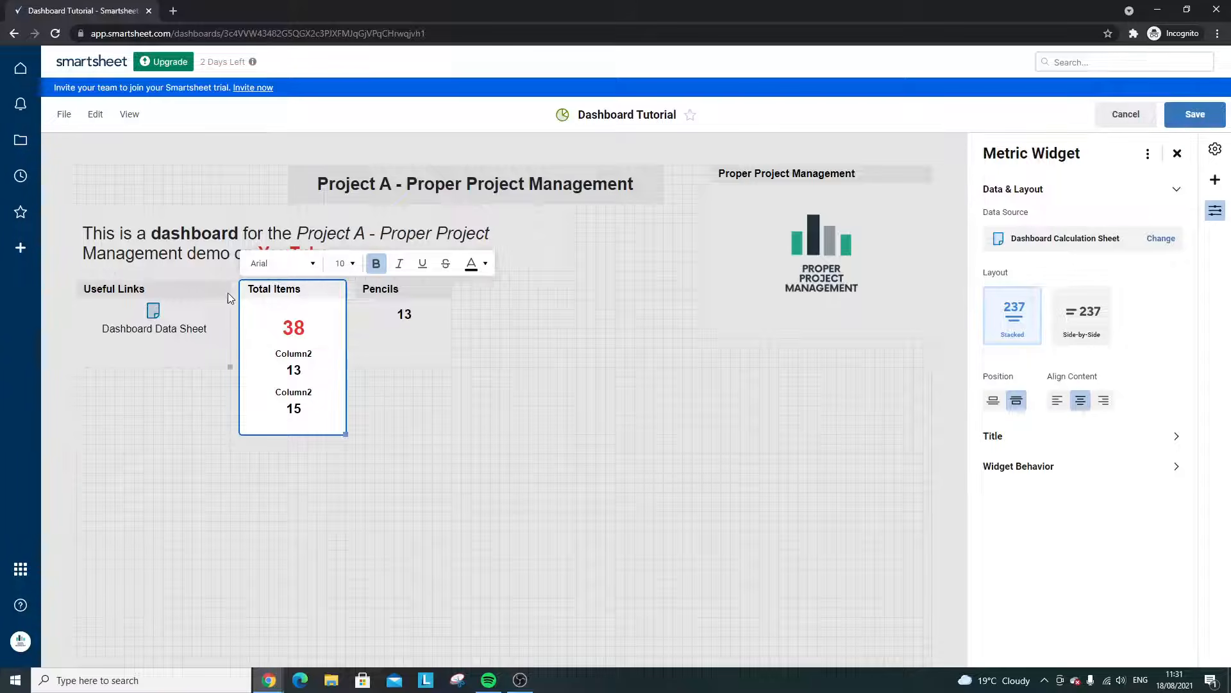
pyautogui.click(1011, 433)
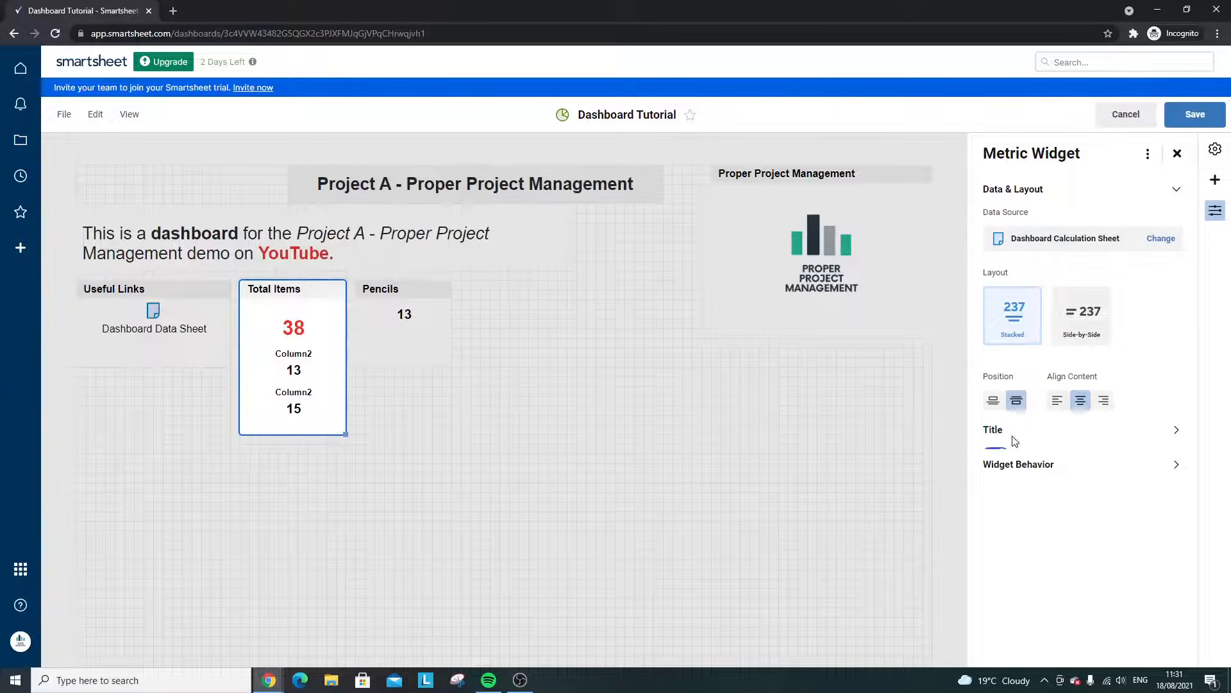
pyautogui.doubleClick(1003, 275)
pyautogui.press('BackSpace')
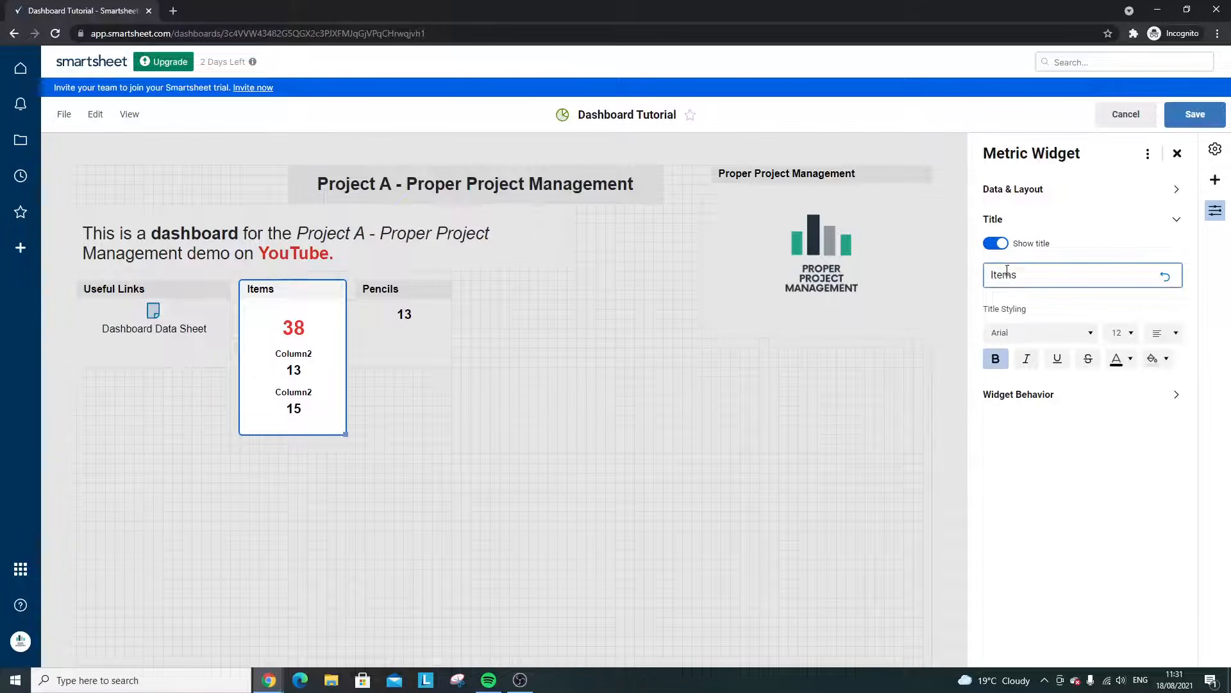
# - Label the total metric in the Items widget "Total Items" and the Pencil count metric "Pencils"
pyautogui.click(307, 324)
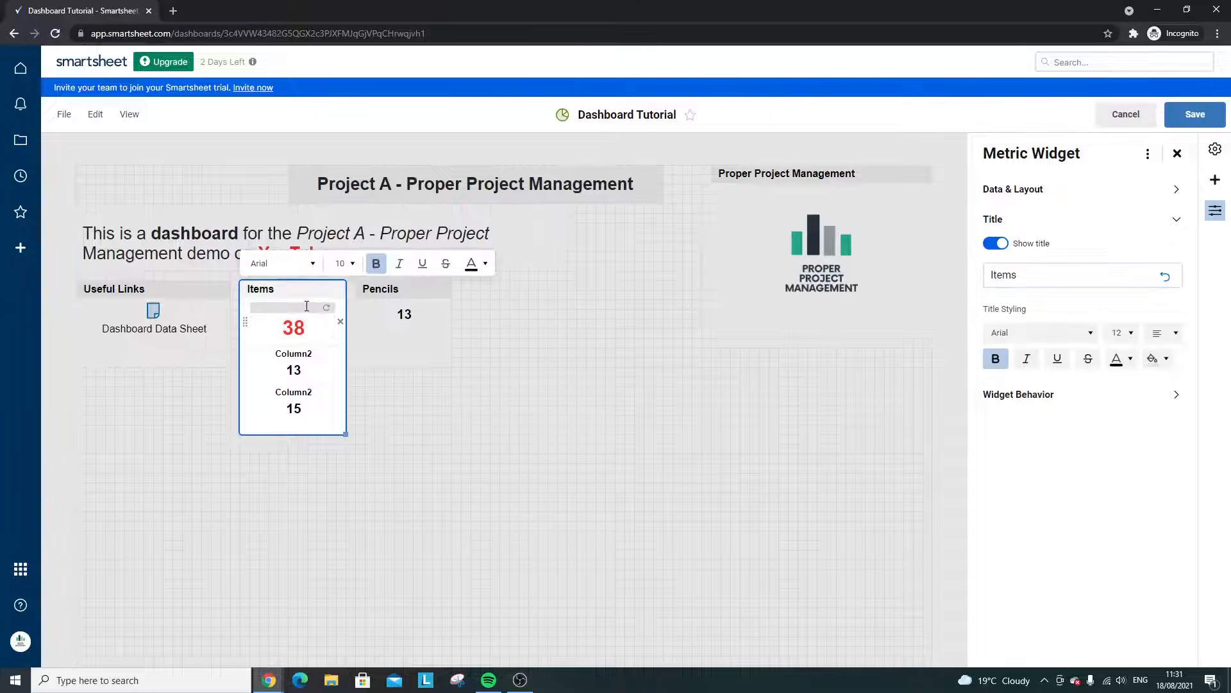
pyautogui.write('Total Items')
pyautogui.click(308, 353)
pyautogui.doubleClick(313, 354)
pyautogui.write('P')
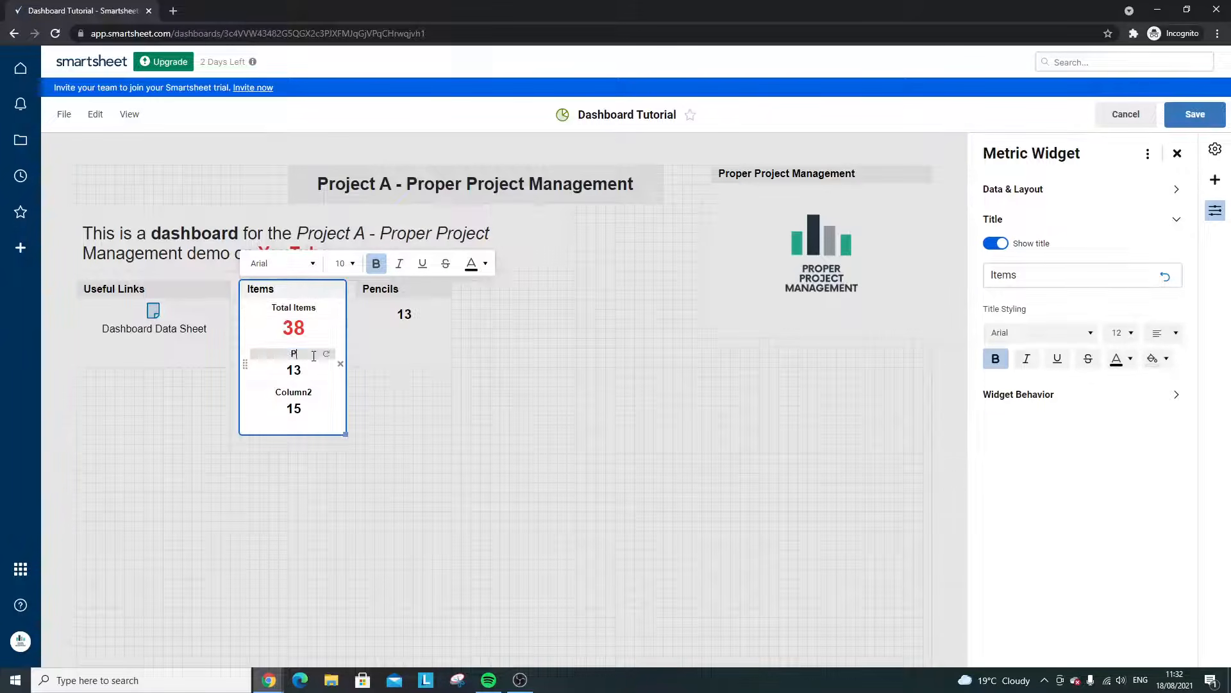
pyautogui.write('encils')
pyautogui.click(308, 392)
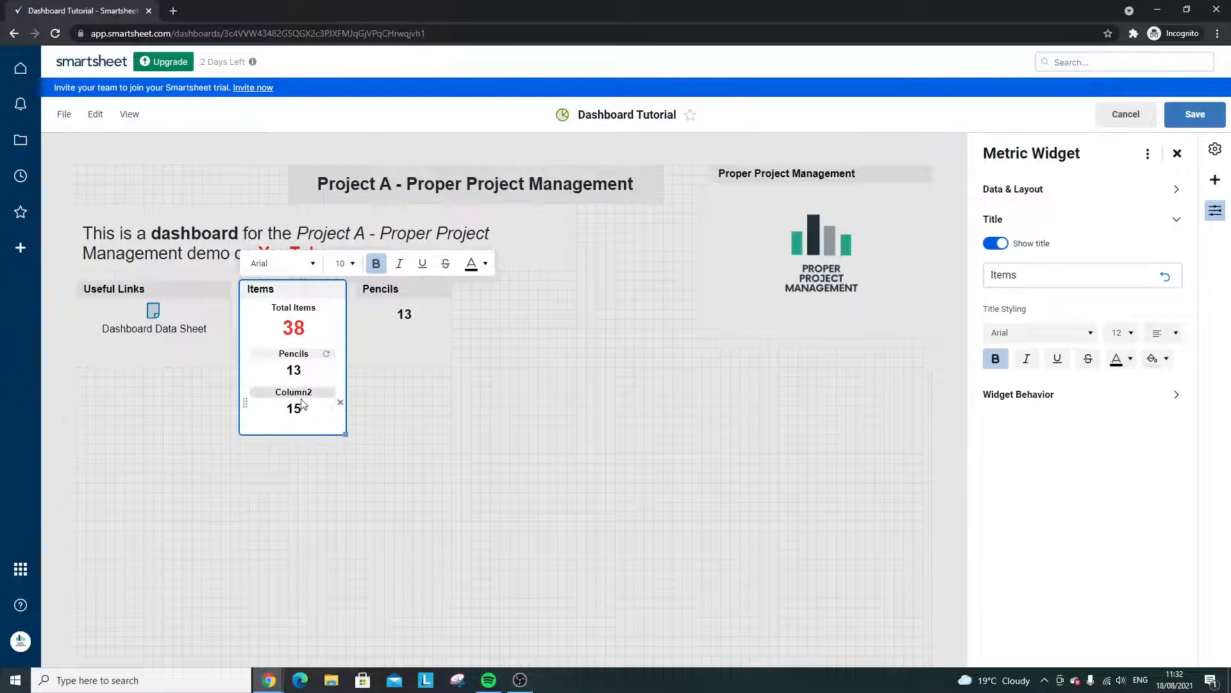
pyautogui.doubleClick(308, 392)
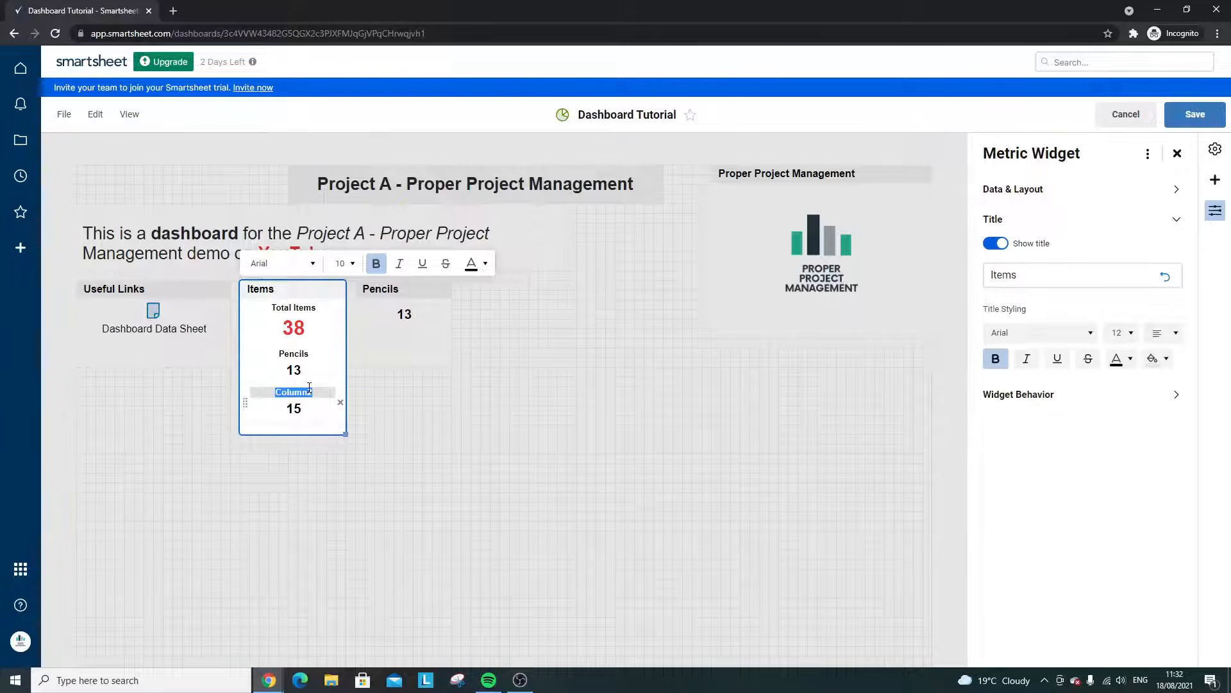
pyautogui.click(876, 272)
pyautogui.click(443, 292)
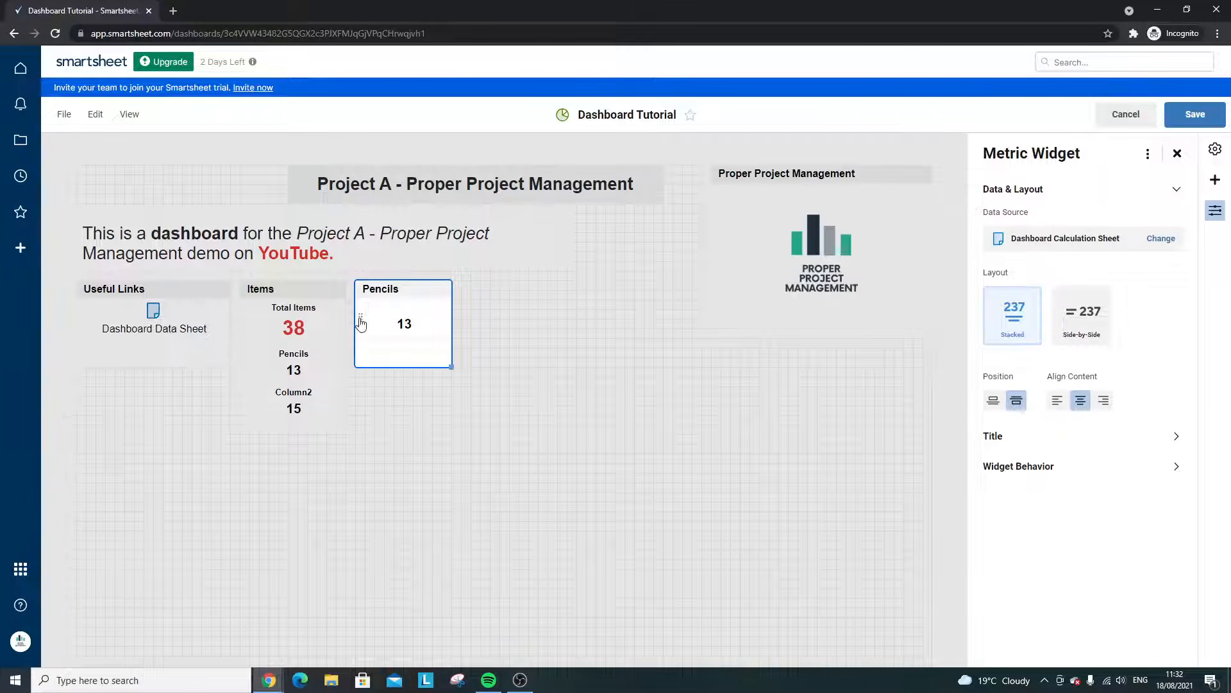
pyautogui.click(311, 359)
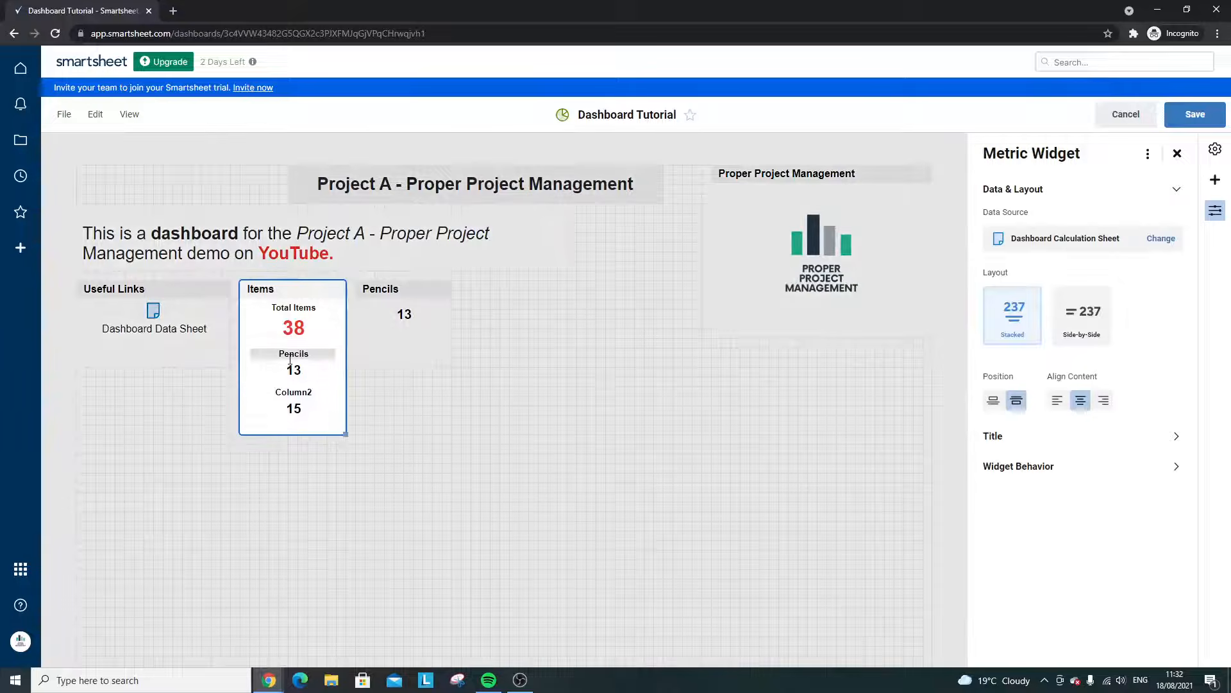
pyautogui.click(294, 370)
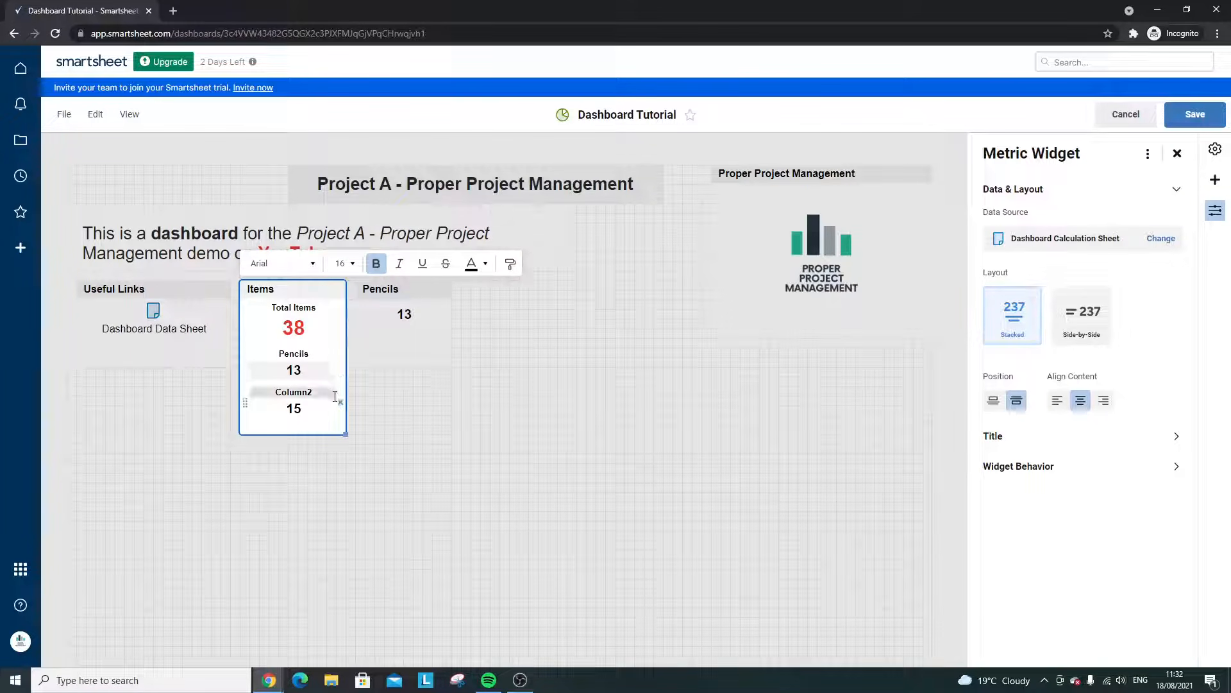
# - Remove the Binder count metric from the Items widget and save the dashboard
pyautogui.click(341, 402)
pyautogui.click(340, 403)
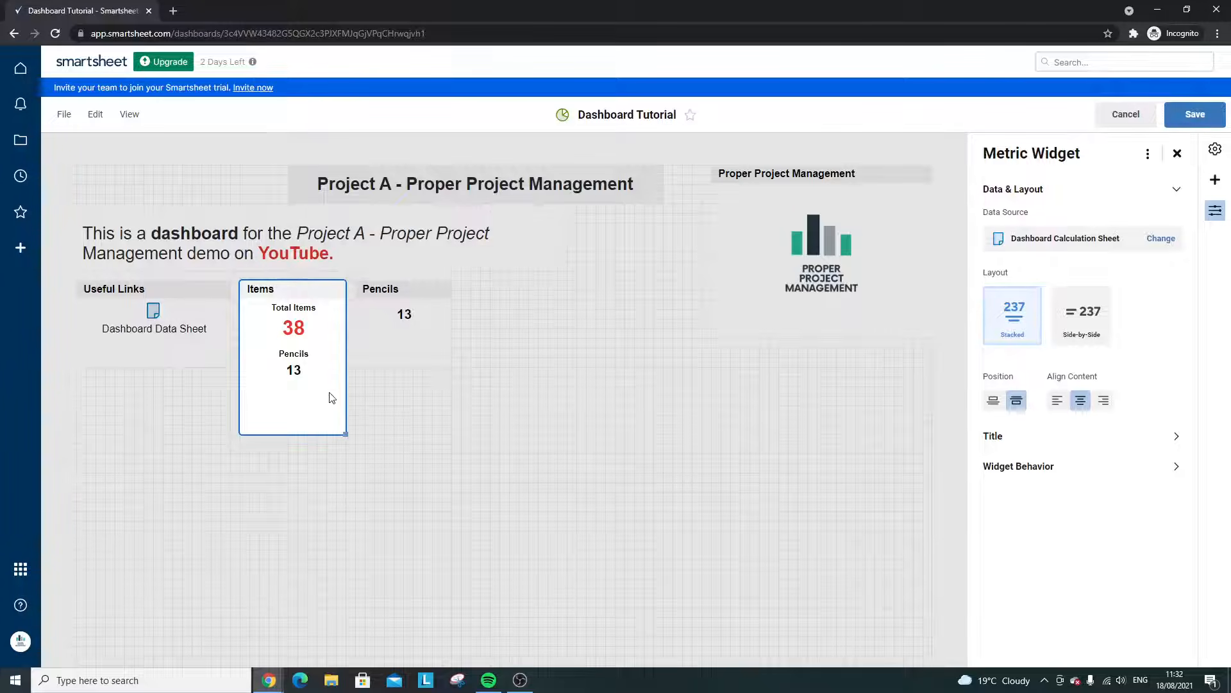
pyautogui.click(394, 396)
pyautogui.click(1178, 109)
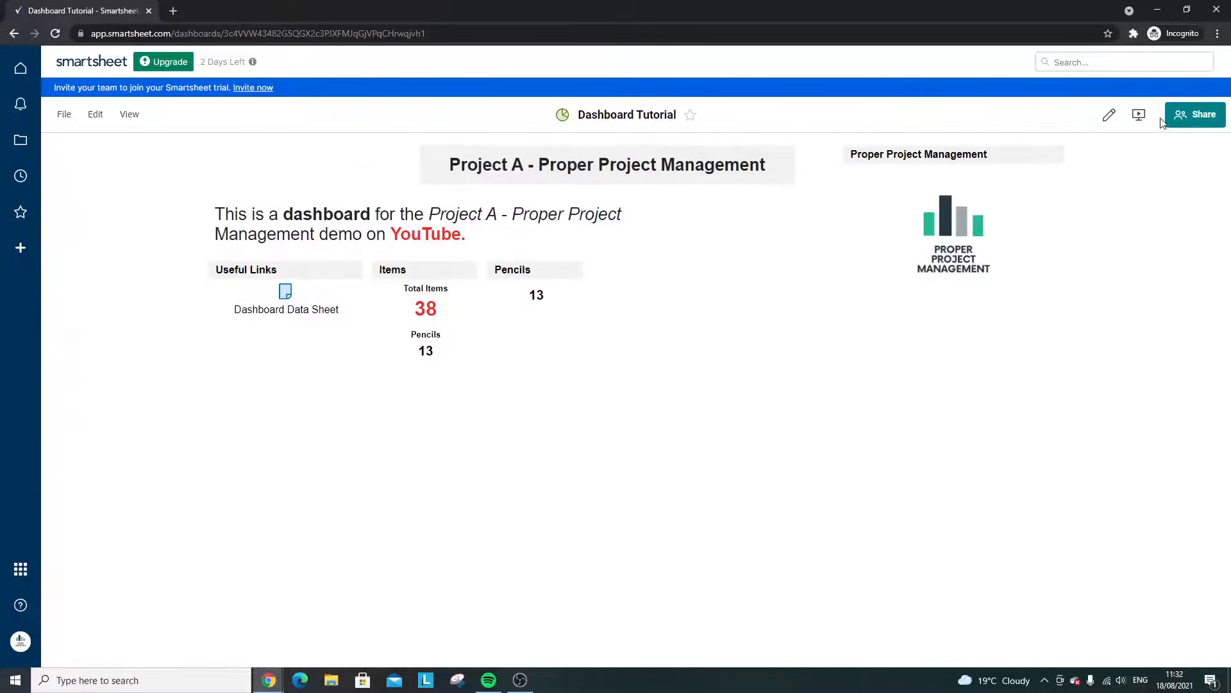
# - Reopen the dashboard for editing, delete the separate Pencils widget, and save the dashboard
pyautogui.click(1108, 116)
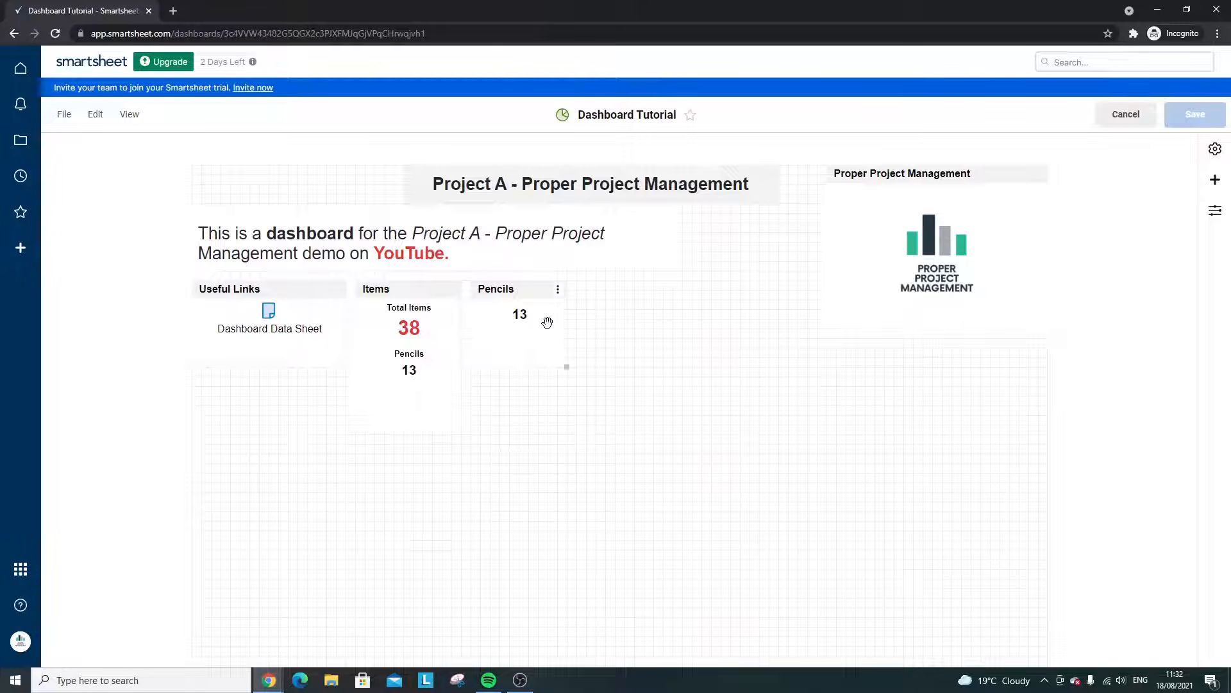
pyautogui.click(557, 289)
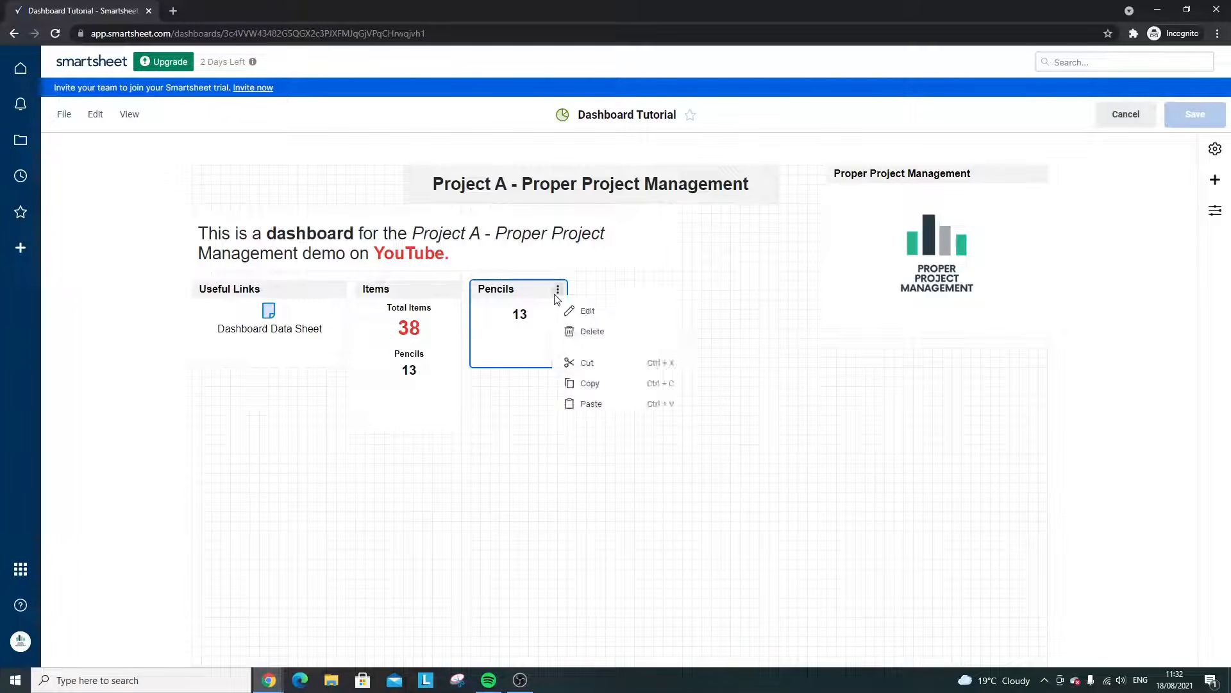
pyautogui.click(595, 334)
pyautogui.click(1171, 123)
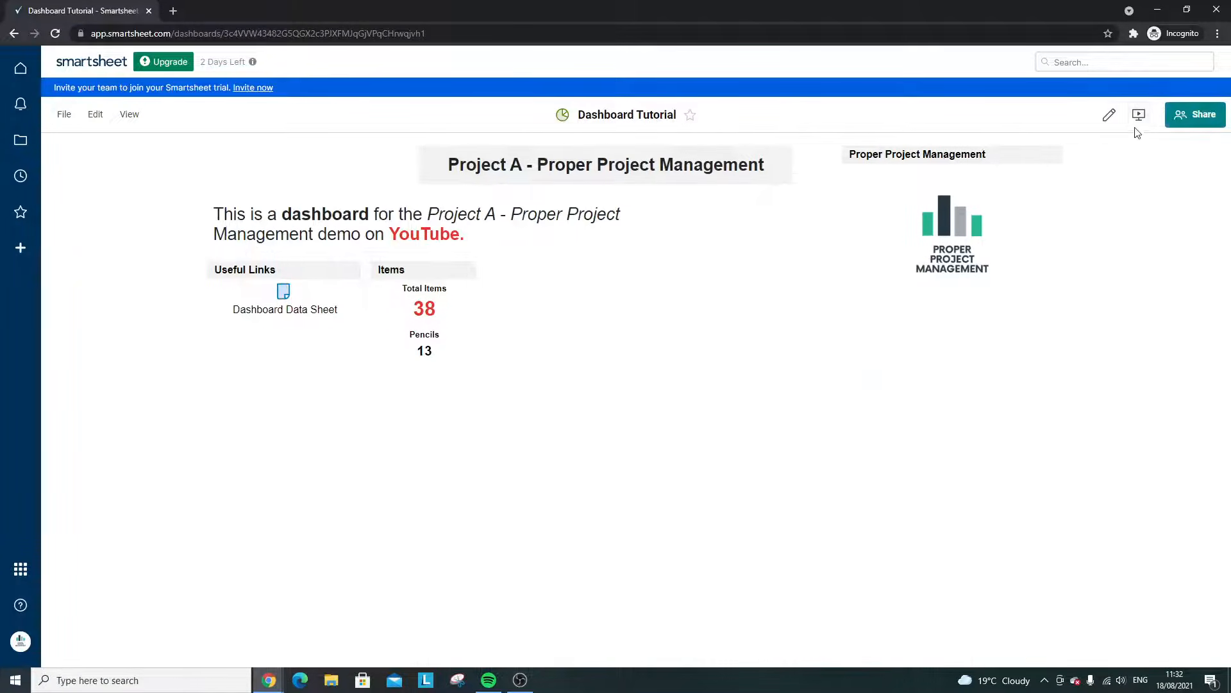
# - Add a metric widget showing the Pencil percentage from Column3 in row 3 of the Dashboard Calculation Sheet
pyautogui.click(1109, 115)
pyautogui.click(1215, 180)
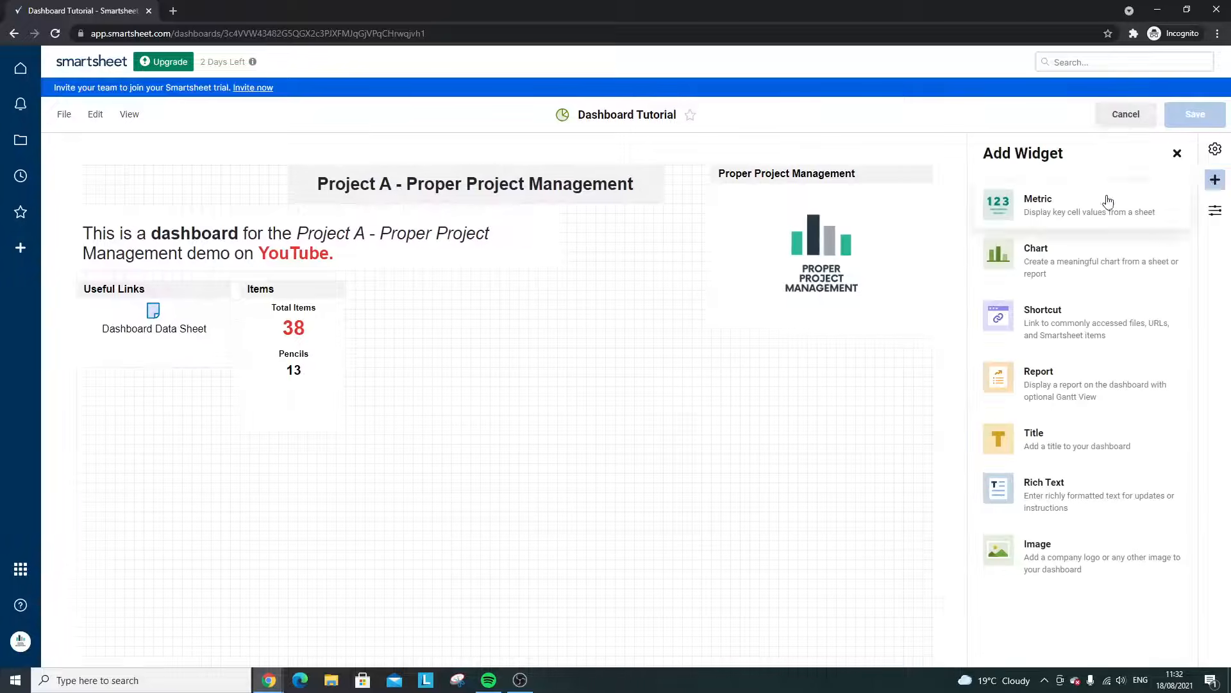
pyautogui.click(1107, 199)
pyautogui.click(1027, 238)
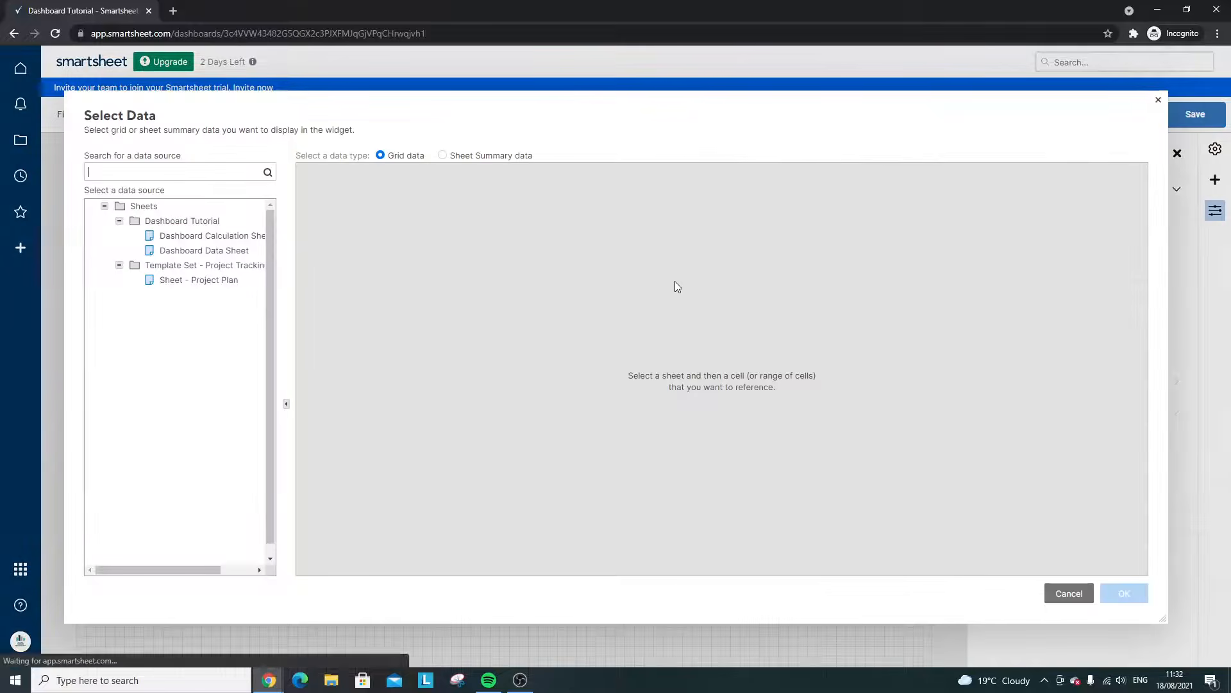
pyautogui.click(212, 235)
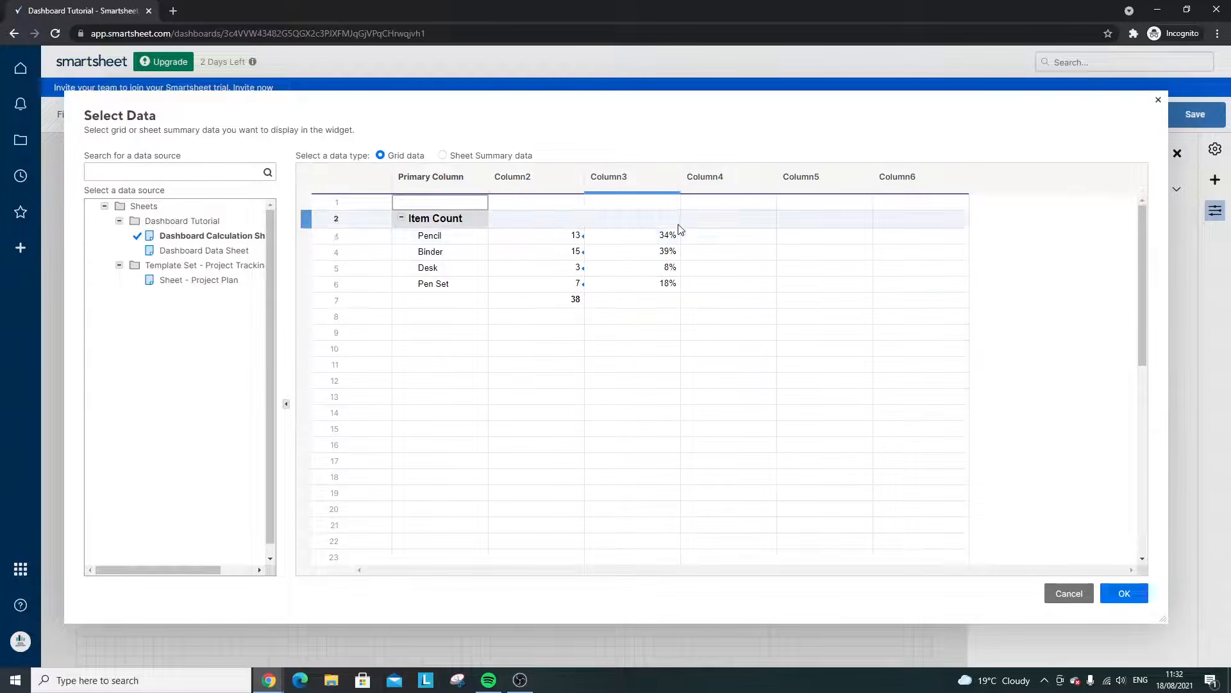
pyautogui.click(665, 236)
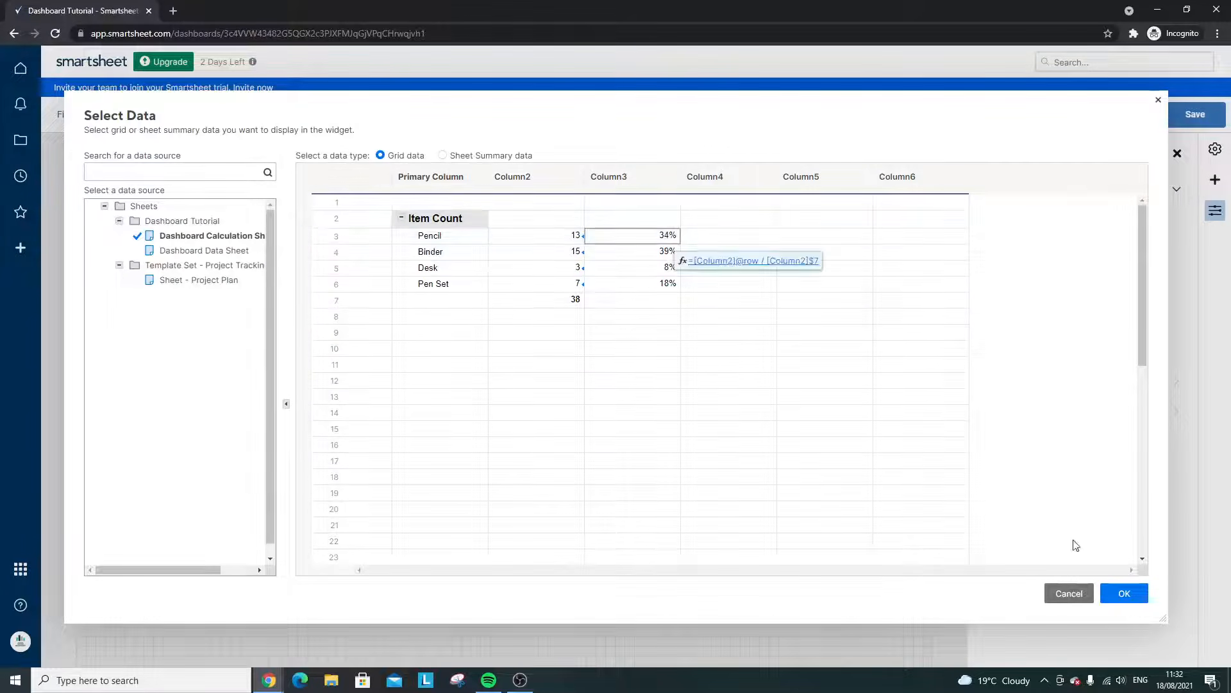
pyautogui.click(1124, 591)
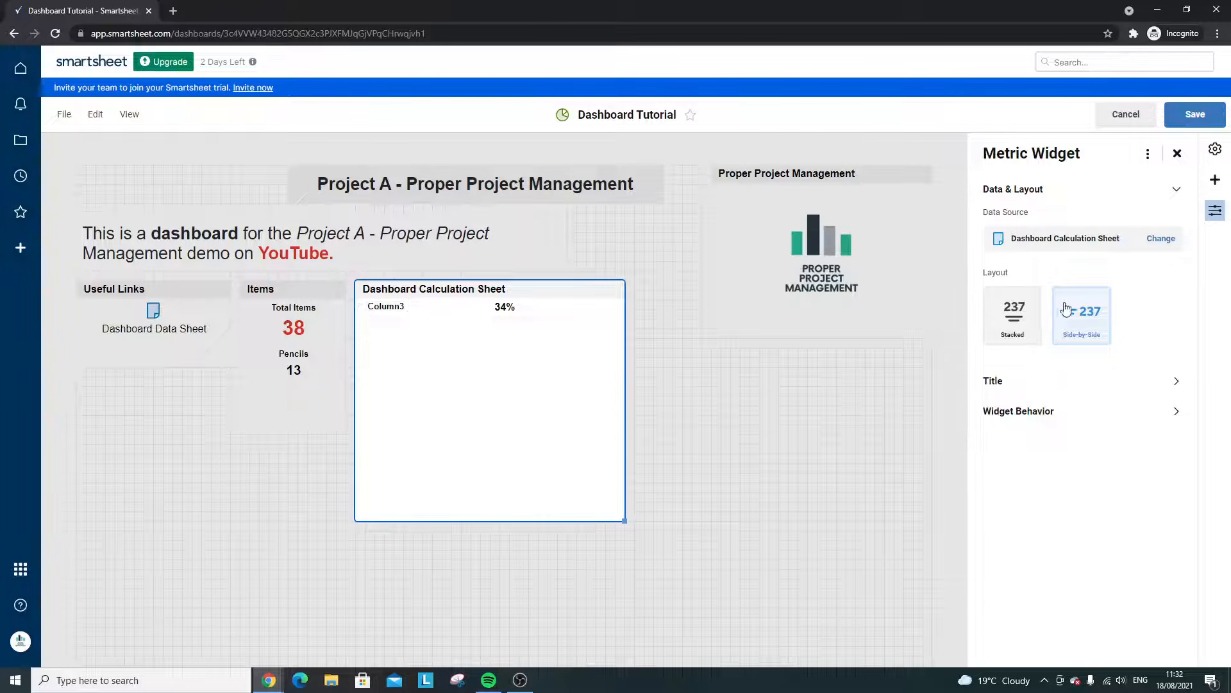
# - Give the percentage widget a stacked layout with the title "% Of Items" and the metric label "Pencils"
pyautogui.click(431, 290)
pyautogui.tripleClick(432, 290)
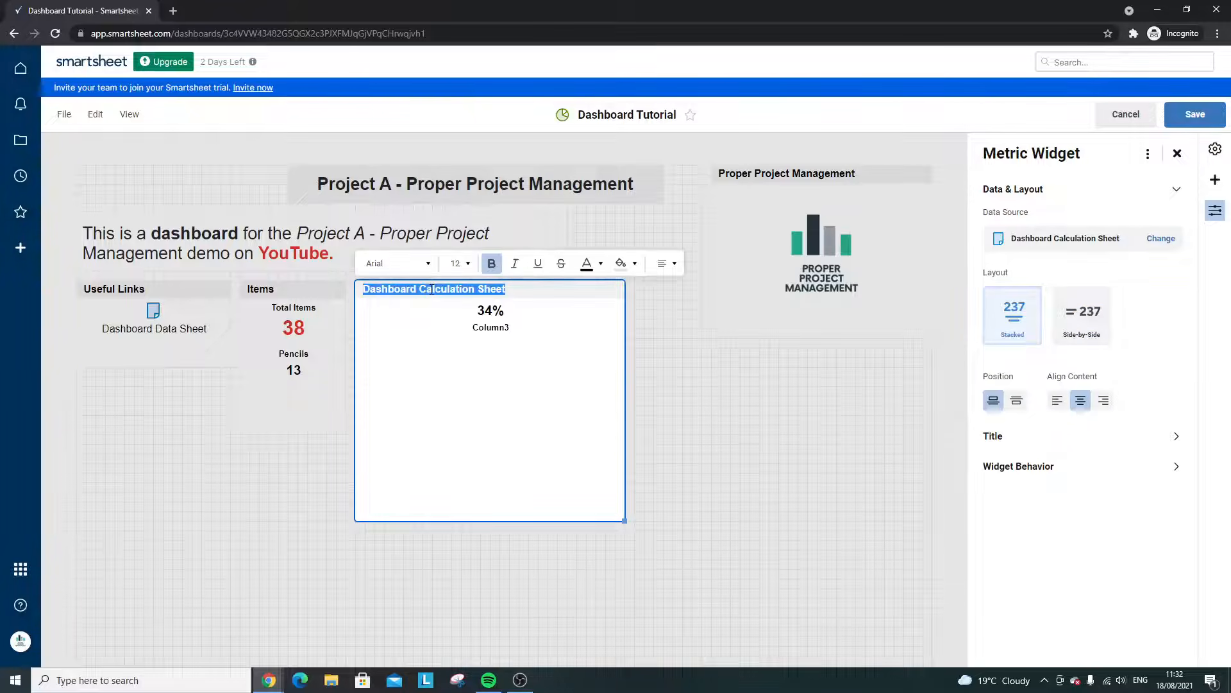
pyautogui.write('% O')
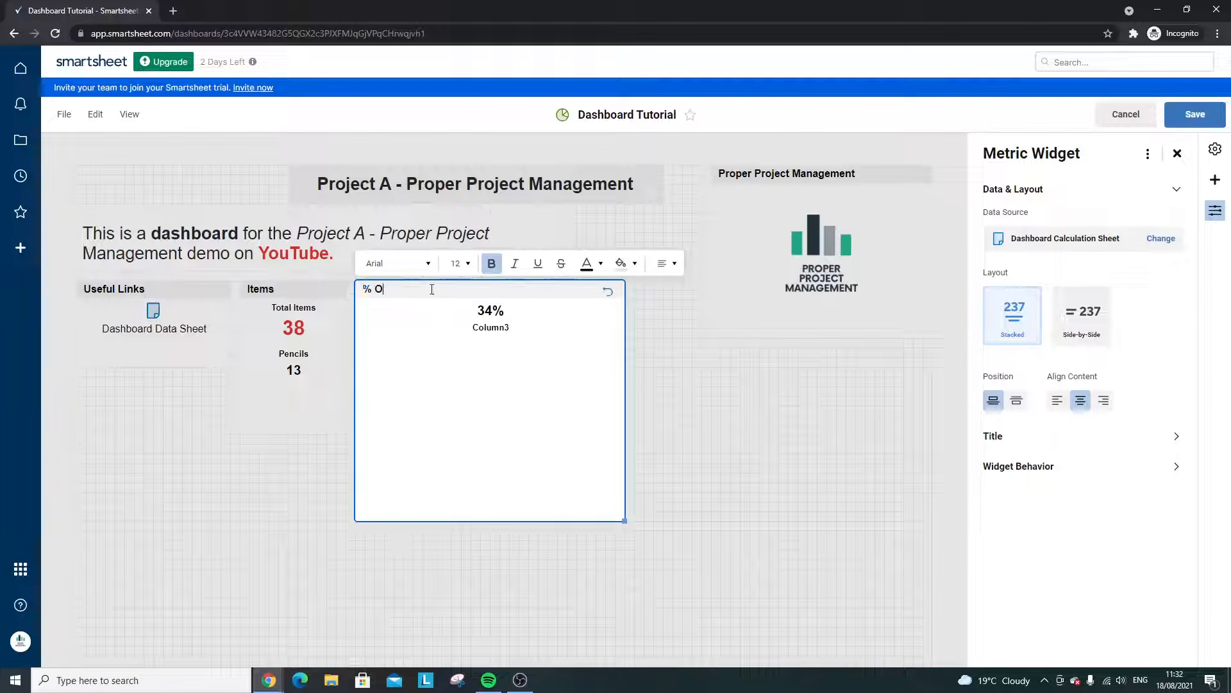
pyautogui.write('f Items')
pyautogui.doubleClick(493, 327)
pyautogui.write('Pencil')
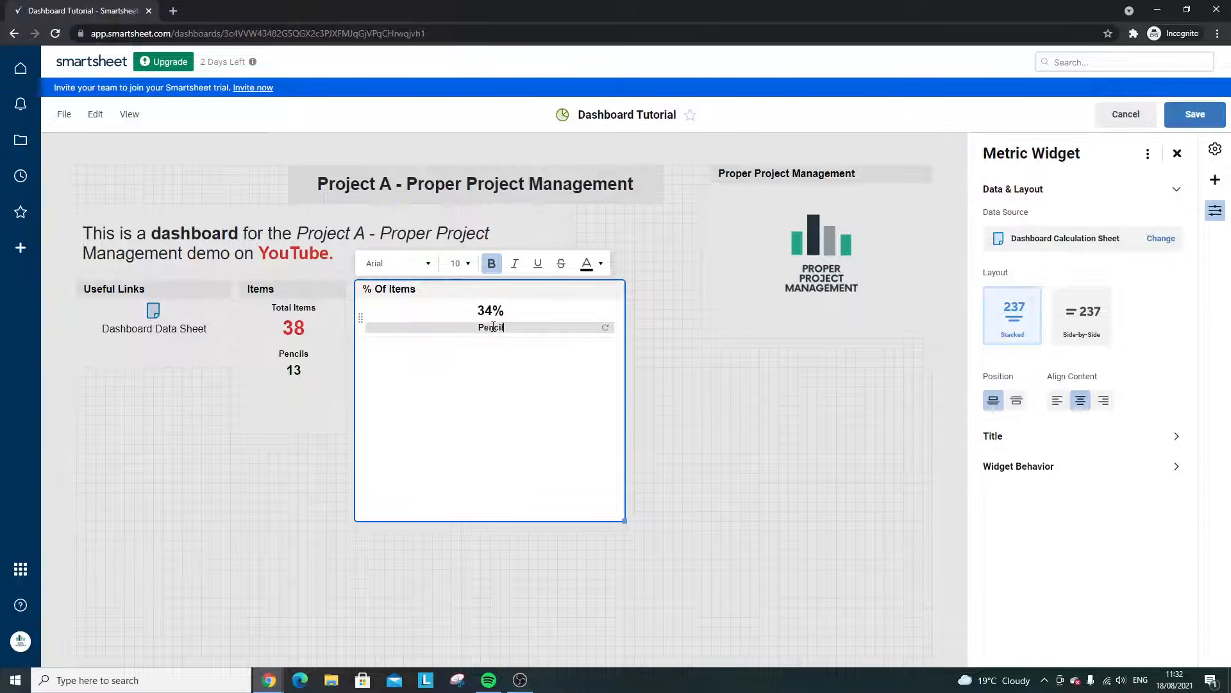
pyautogui.write('s')
# - Shrink the % Of Items widget to fit closely around its metric, keep its font settings, and save the dashboard
pyautogui.moveTo(624, 520)
pyautogui.mouseDown()
pyautogui.moveTo(583, 383)
pyautogui.moveTo(503, 351)
pyautogui.moveTo(448, 402)
pyautogui.moveTo(583, 448)
pyautogui.moveTo(454, 415)
pyautogui.moveTo(503, 350)
pyautogui.moveTo(465, 372)
pyautogui.mouseUp()
pyautogui.click(420, 312)
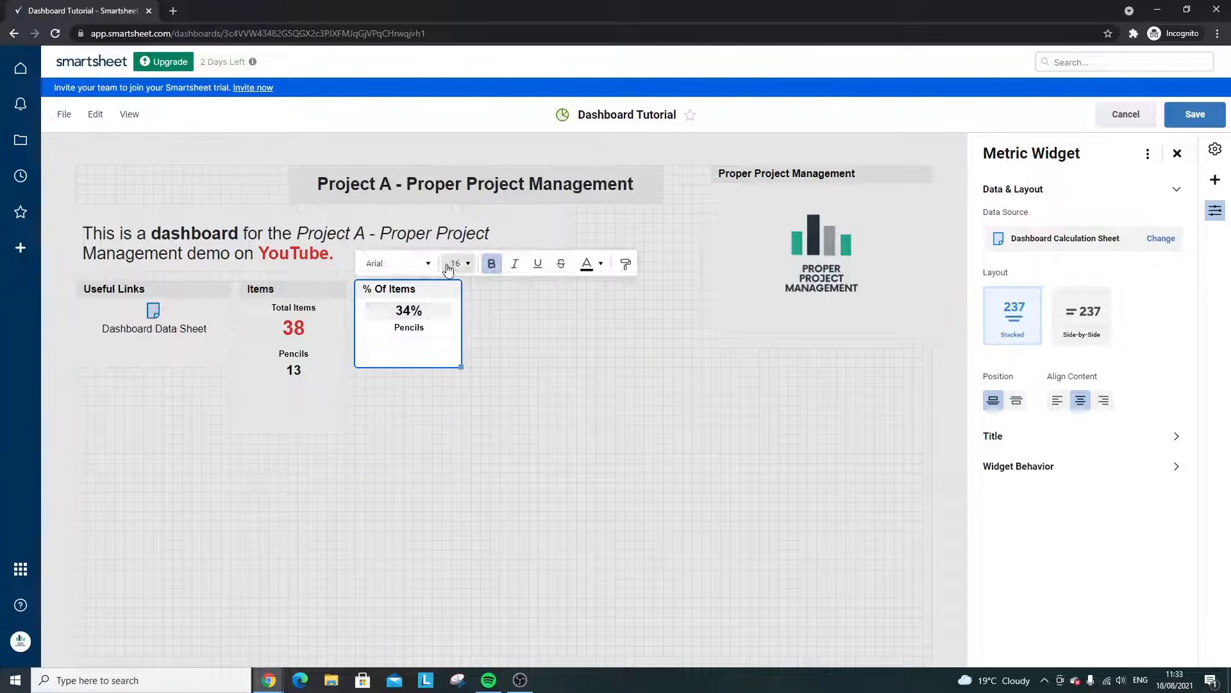
pyautogui.click(454, 263)
pyautogui.click(465, 387)
pyautogui.click(411, 269)
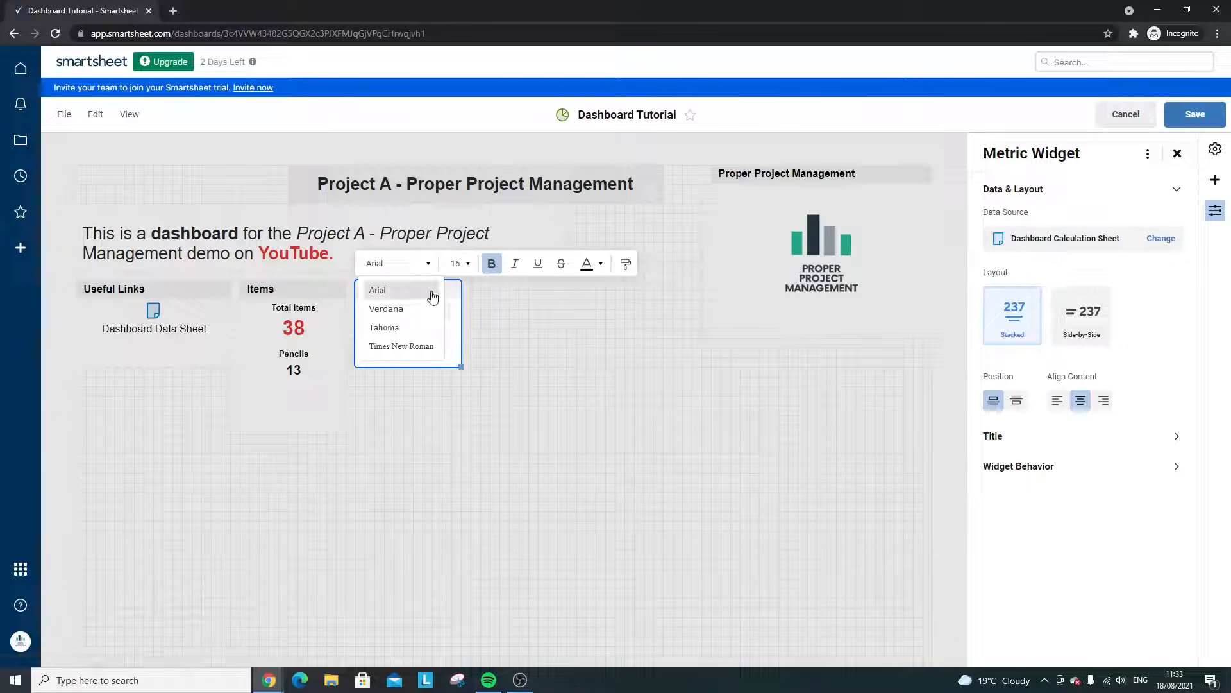
pyautogui.click(498, 347)
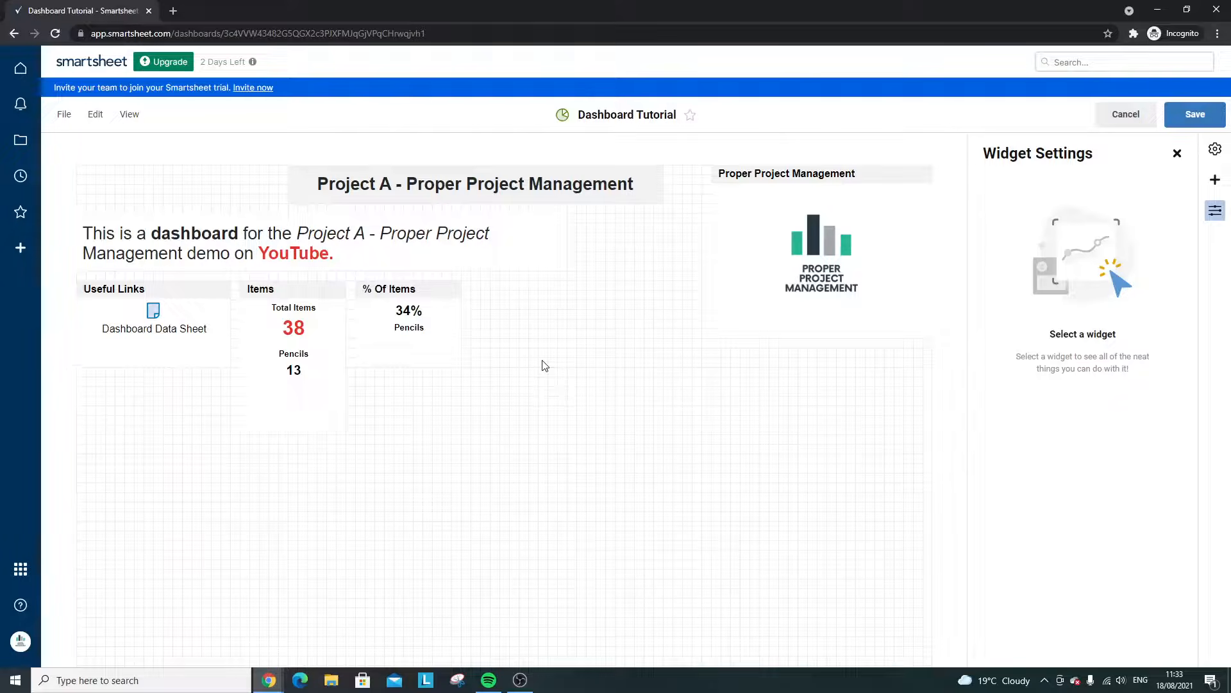
pyautogui.click(1195, 114)
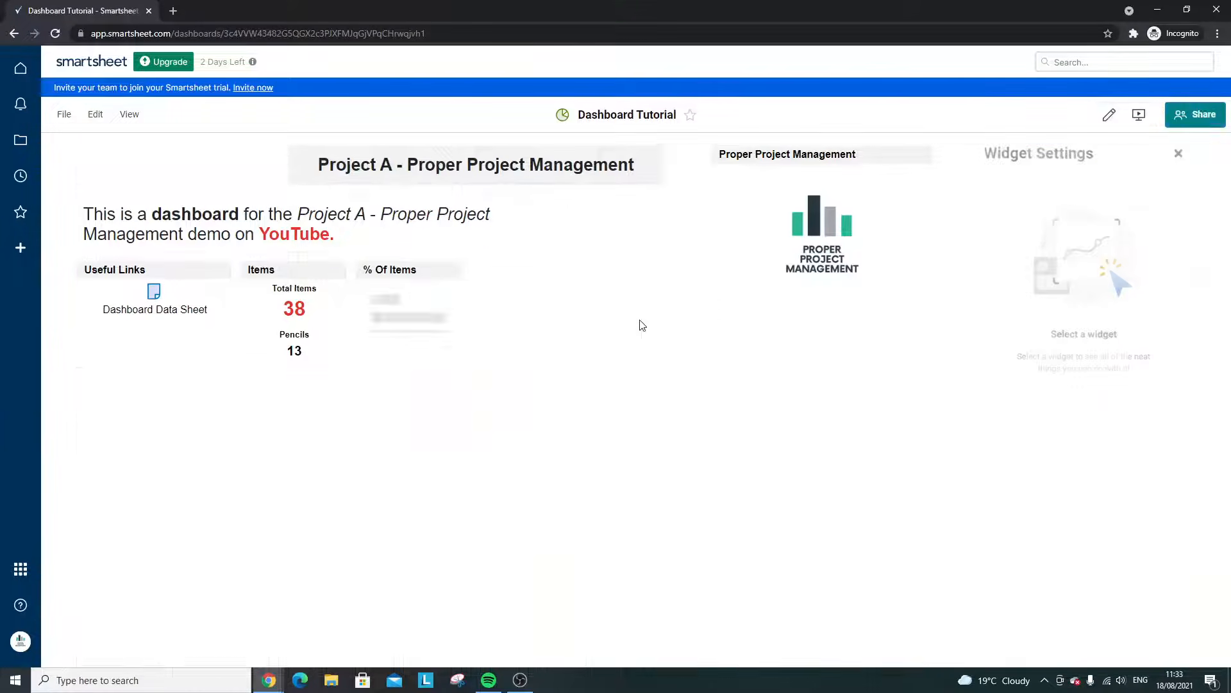
# - Reopen the dashboard for editing
pyautogui.click(1108, 116)
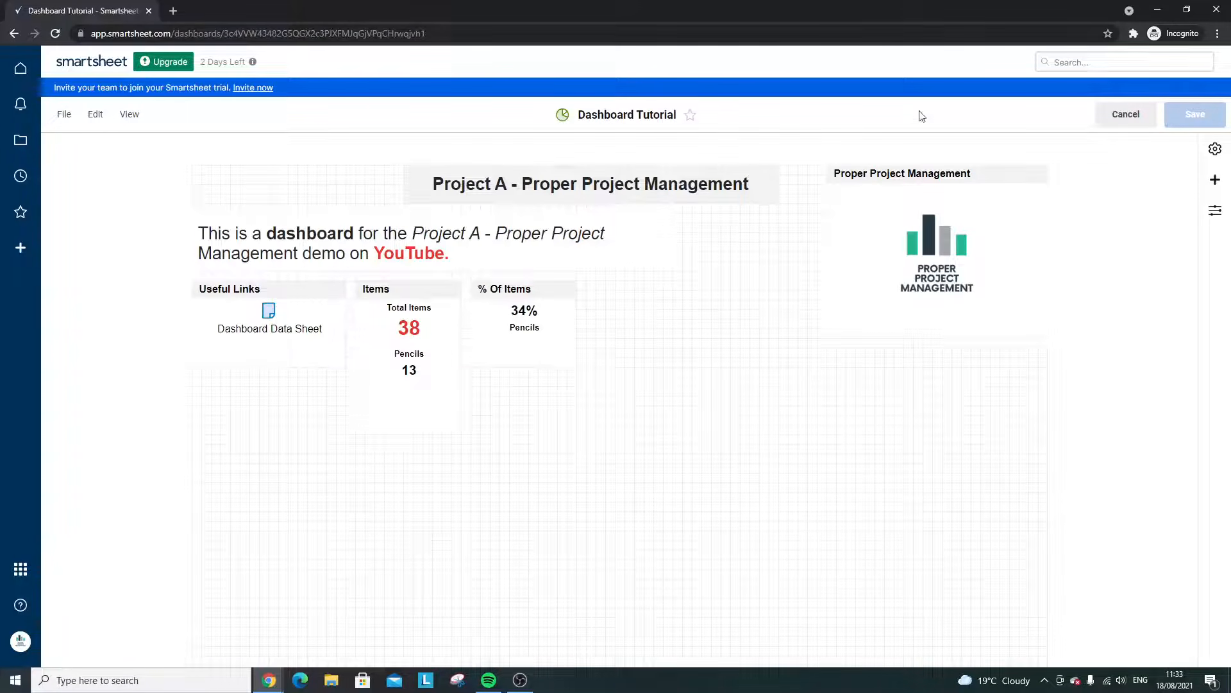
pyautogui.click(1128, 118)
pyautogui.click(1109, 115)
# - Add an empty metric widget and move it below the Useful Links and Items widgets
pyautogui.click(1214, 180)
pyautogui.click(1019, 200)
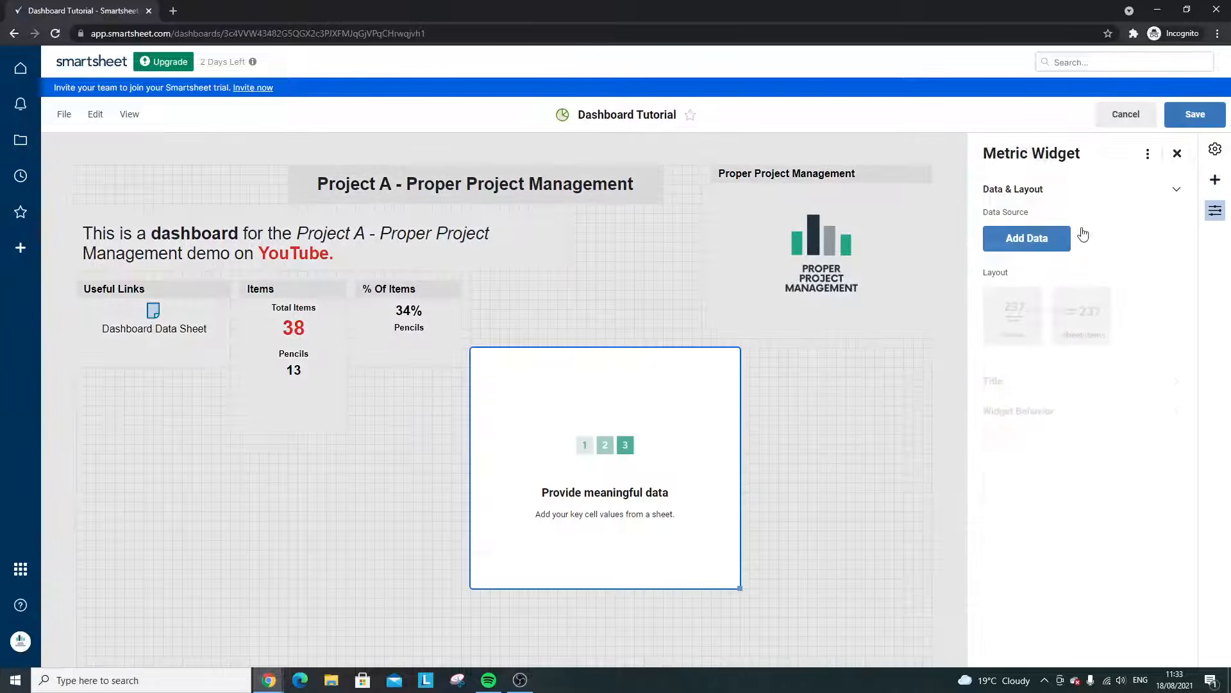
pyautogui.click(591, 318)
pyautogui.moveTo(560, 385); pyautogui.dragTo(182, 470)
pyautogui.scroll(-2, 211, 449)
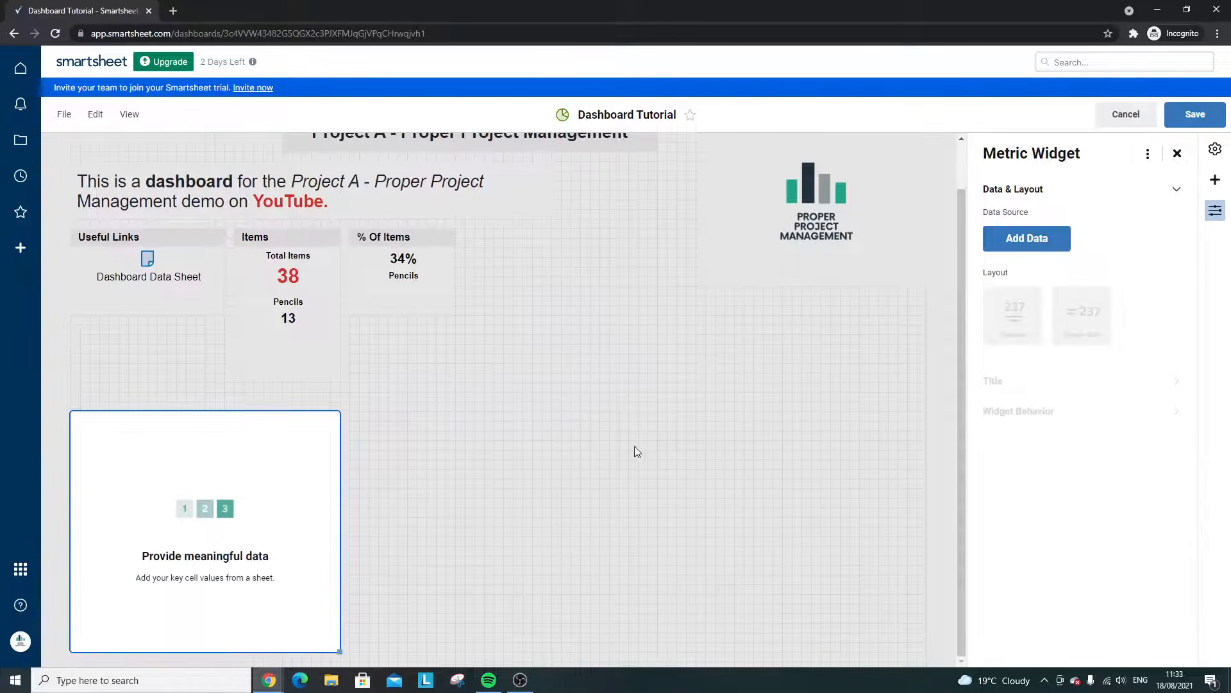
# - Fill the metric widget with rows 1 to 3, Region through Total, from the Dashboard Data Sheet and widen it
pyautogui.click(1051, 242)
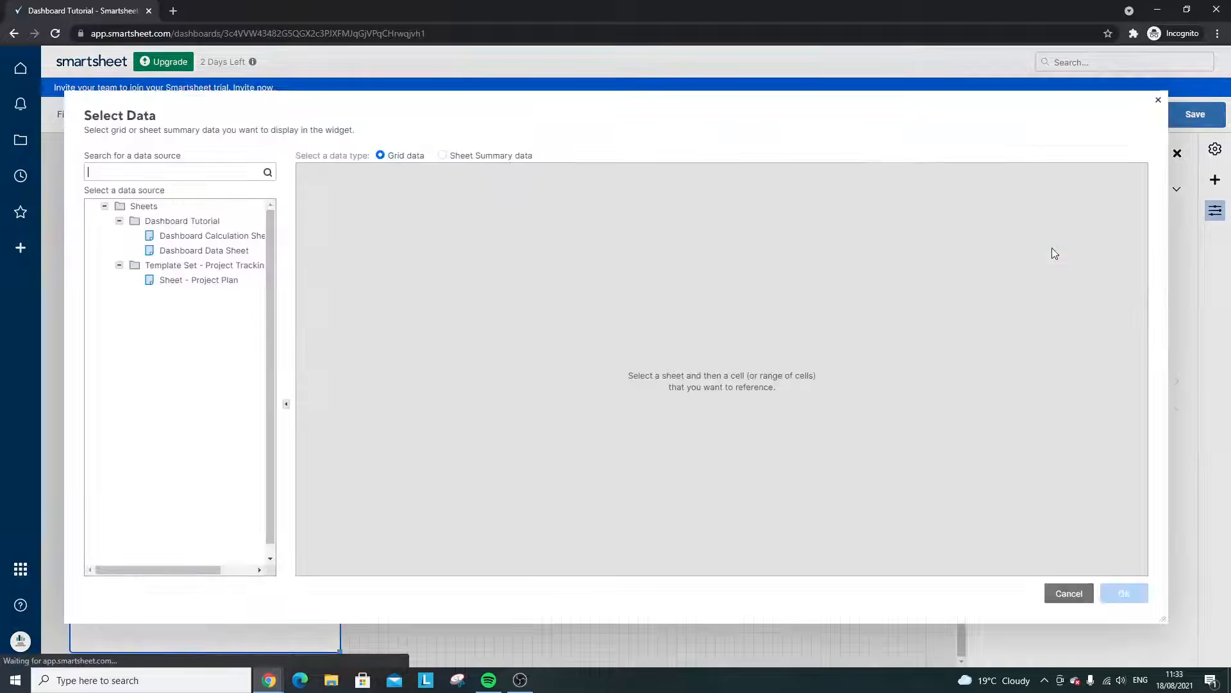
pyautogui.click(232, 254)
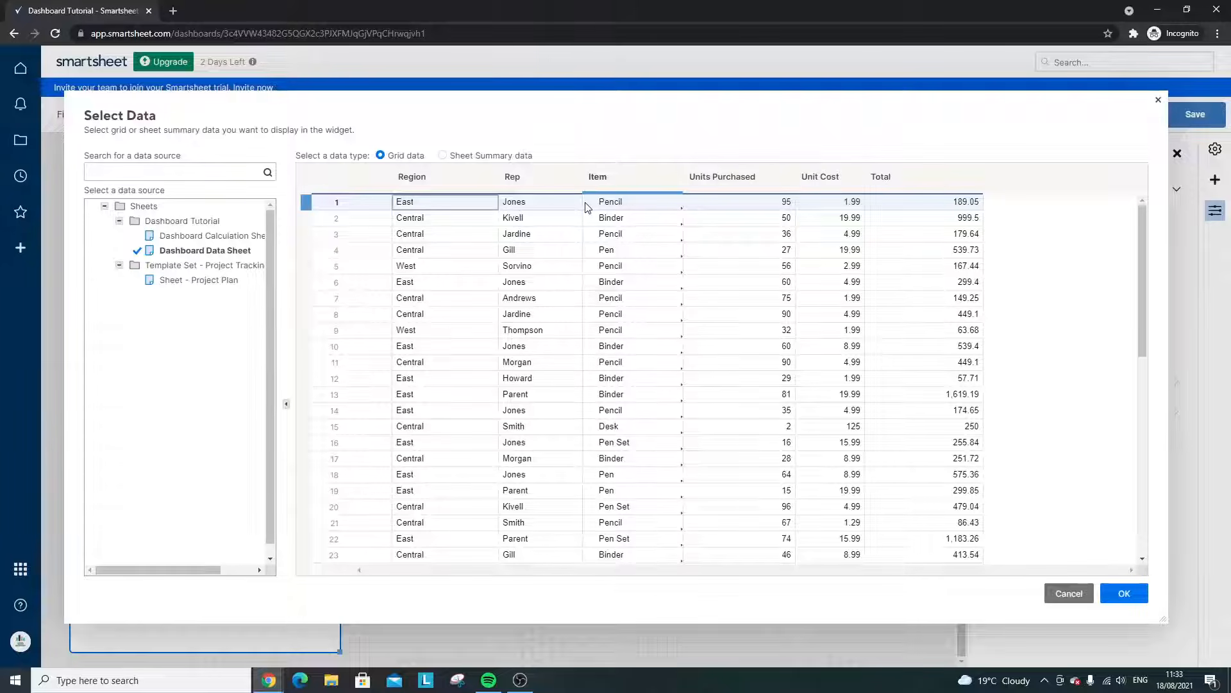
pyautogui.moveTo(463, 203)
pyautogui.mouseDown()
pyautogui.moveTo(656, 246)
pyautogui.moveTo(617, 241)
pyautogui.moveTo(712, 224)
pyautogui.moveTo(915, 226)
pyautogui.moveTo(929, 241)
pyautogui.mouseUp()
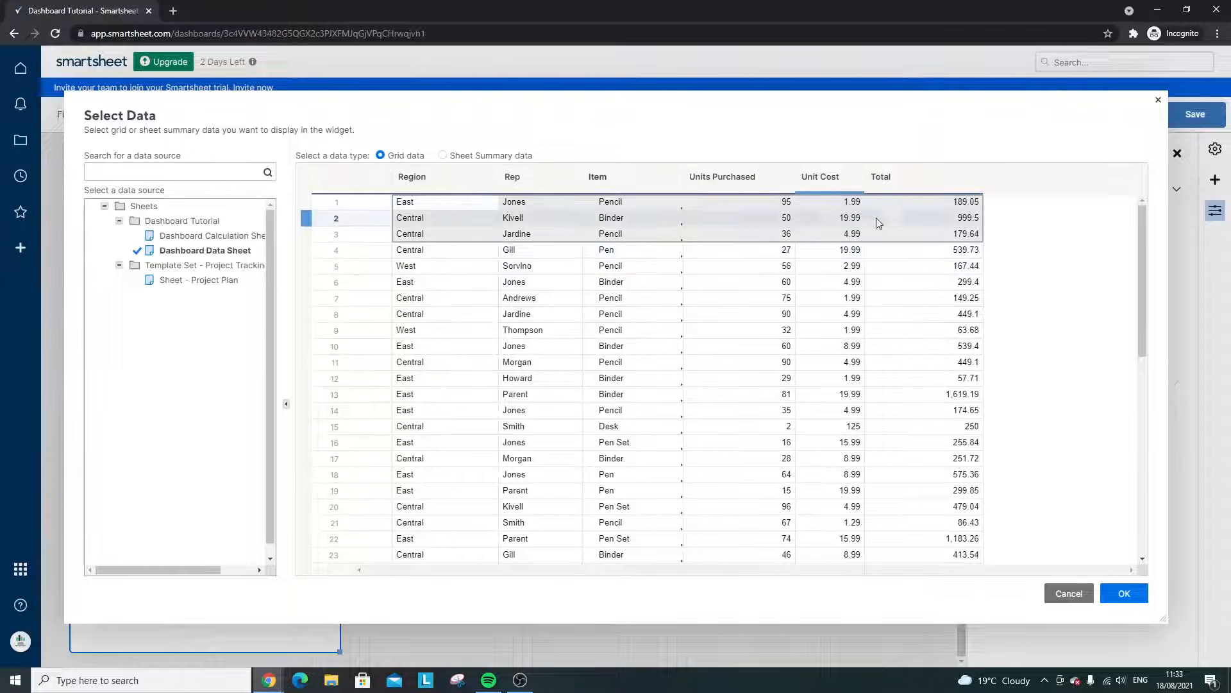
pyautogui.click(1125, 593)
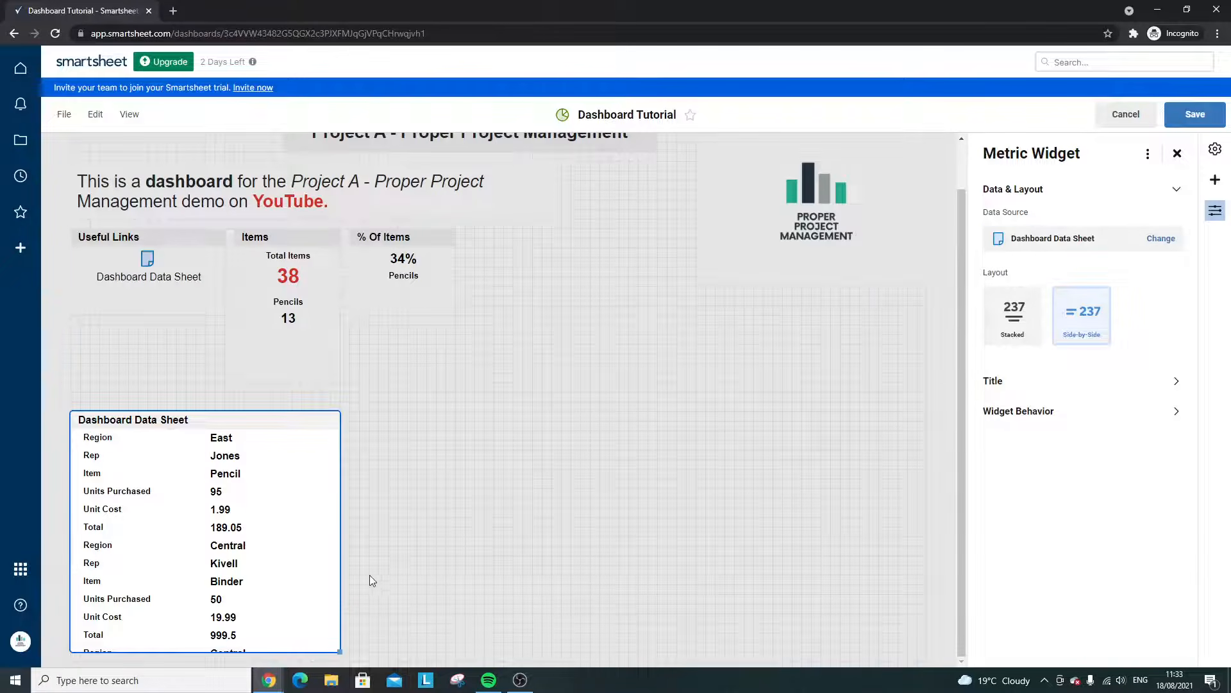
pyautogui.moveTo(339, 650); pyautogui.dragTo(707, 625)
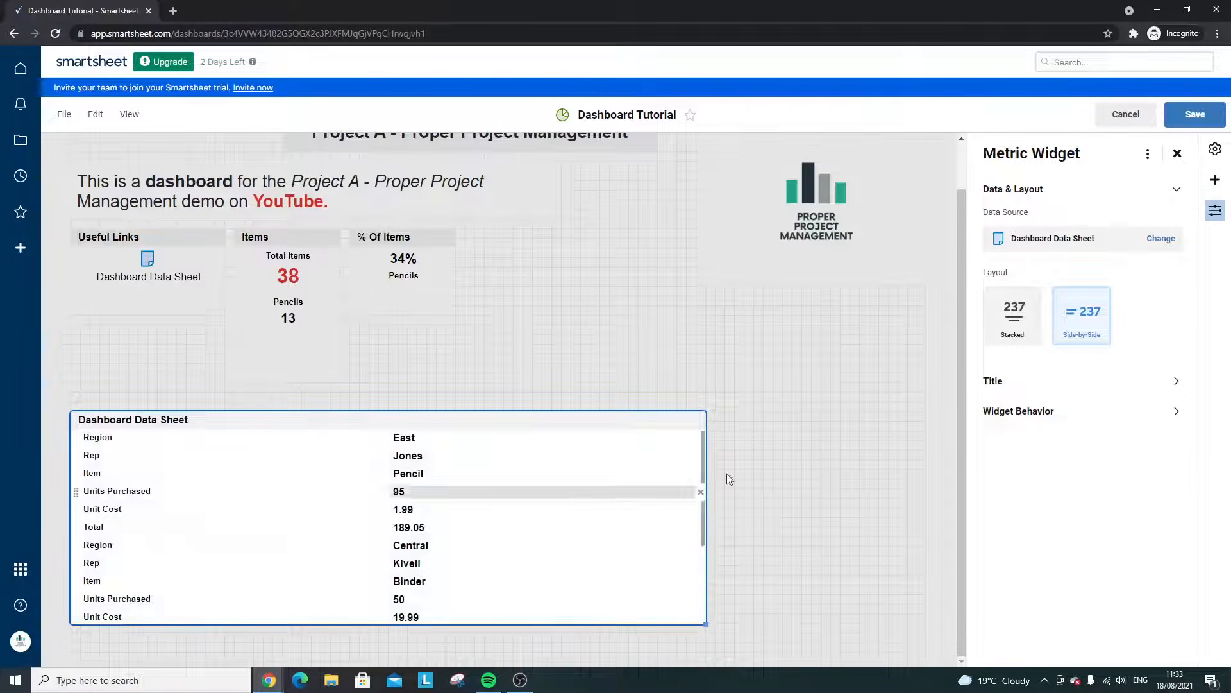
pyautogui.click(986, 322)
pyautogui.click(1081, 318)
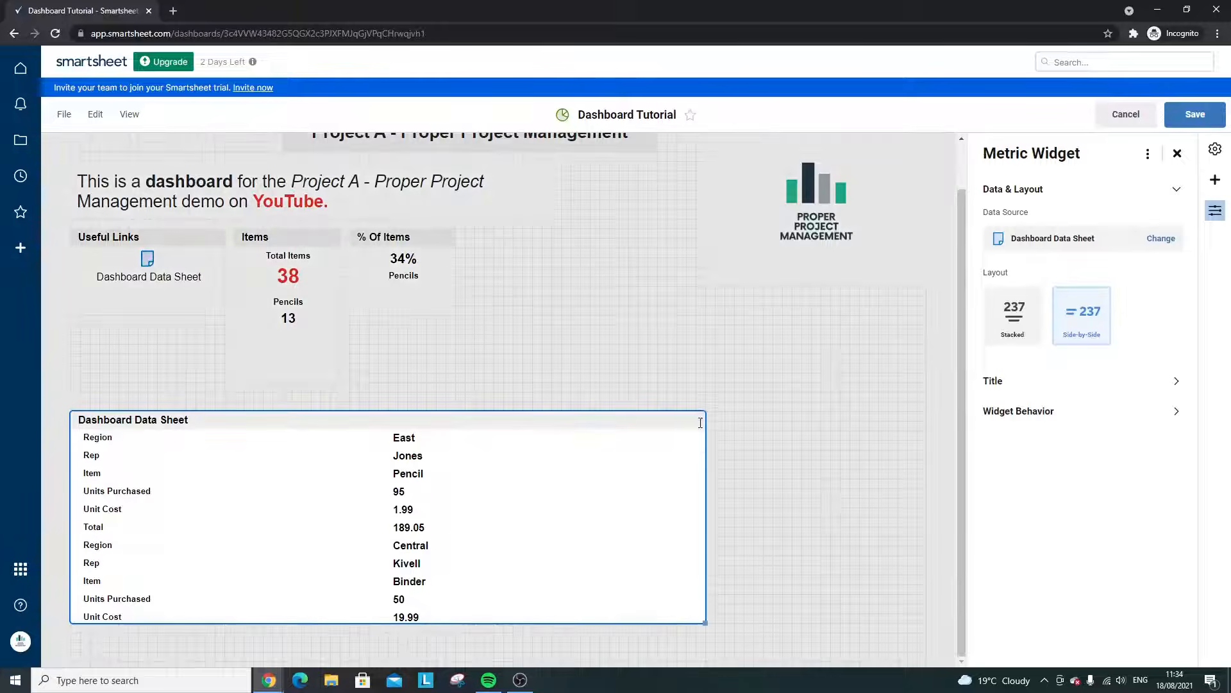
# - Delete the metric widget holding the three rows of Dashboard Data Sheet values
pyautogui.click(703, 387)
pyautogui.click(694, 424)
pyautogui.click(700, 423)
pyautogui.click(718, 402)
pyautogui.rightClick(695, 423)
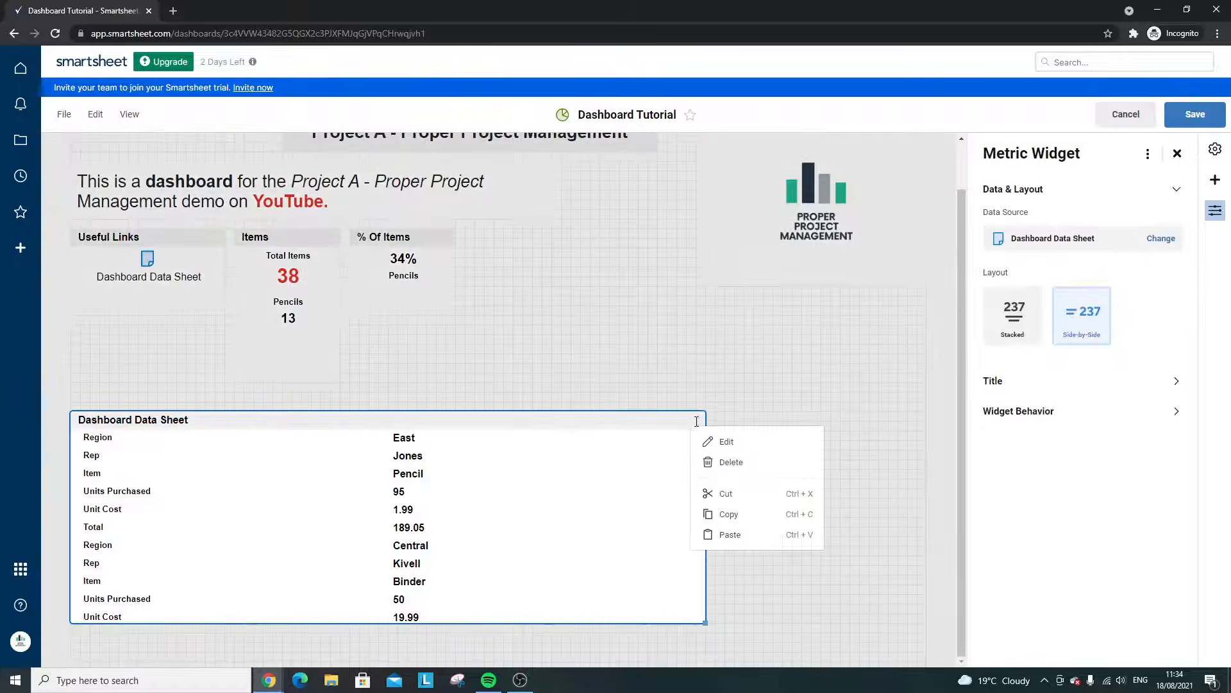
pyautogui.click(731, 462)
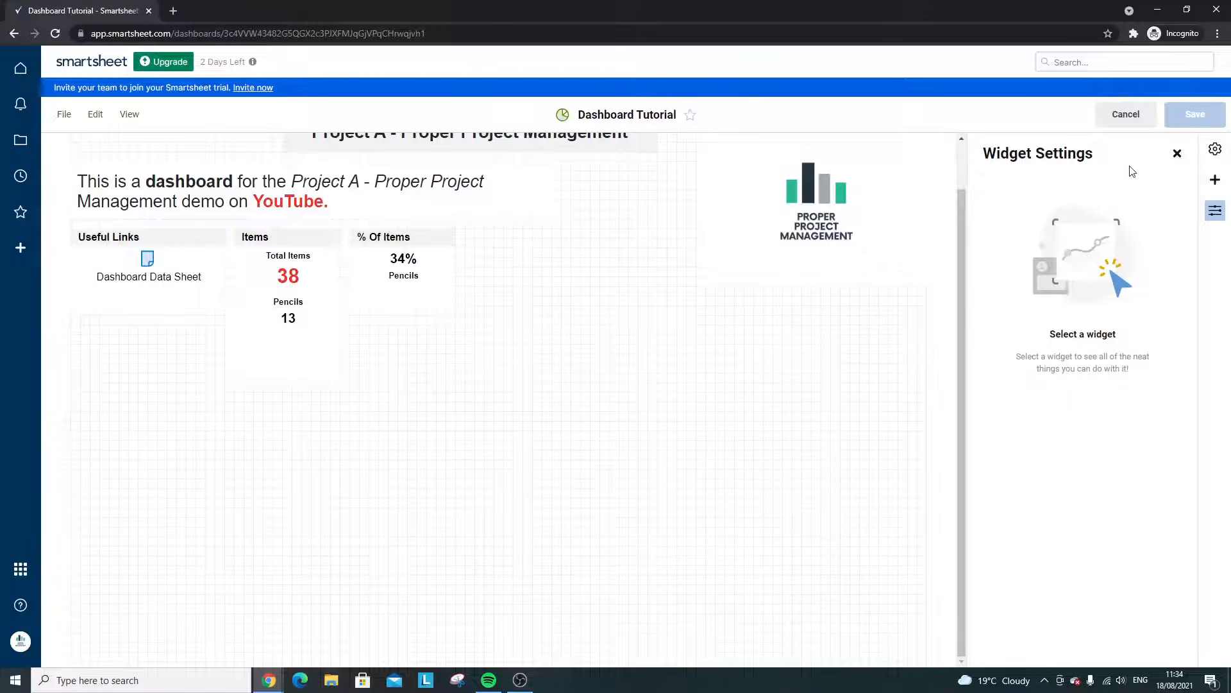
# - Add a metric widget showing the Total value from row 1 of the Dashboard Data Sheet
pyautogui.click(1177, 153)
pyautogui.click(1213, 179)
pyautogui.click(979, 204)
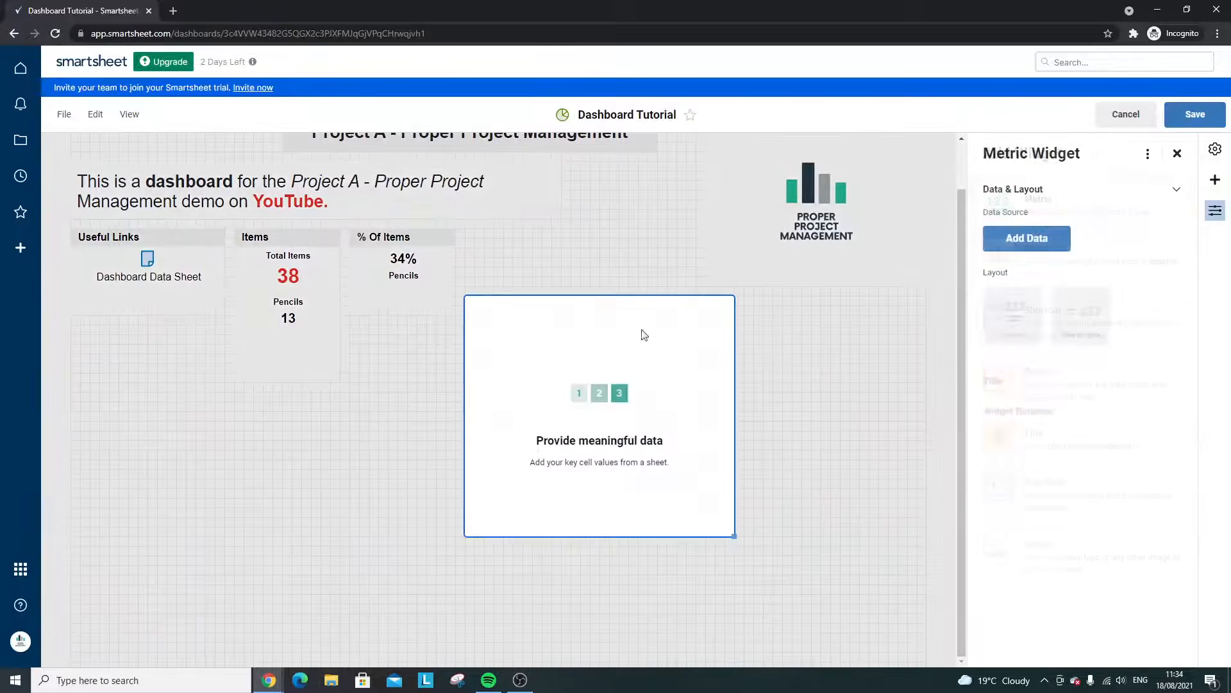
pyautogui.click(1029, 237)
pyautogui.click(206, 251)
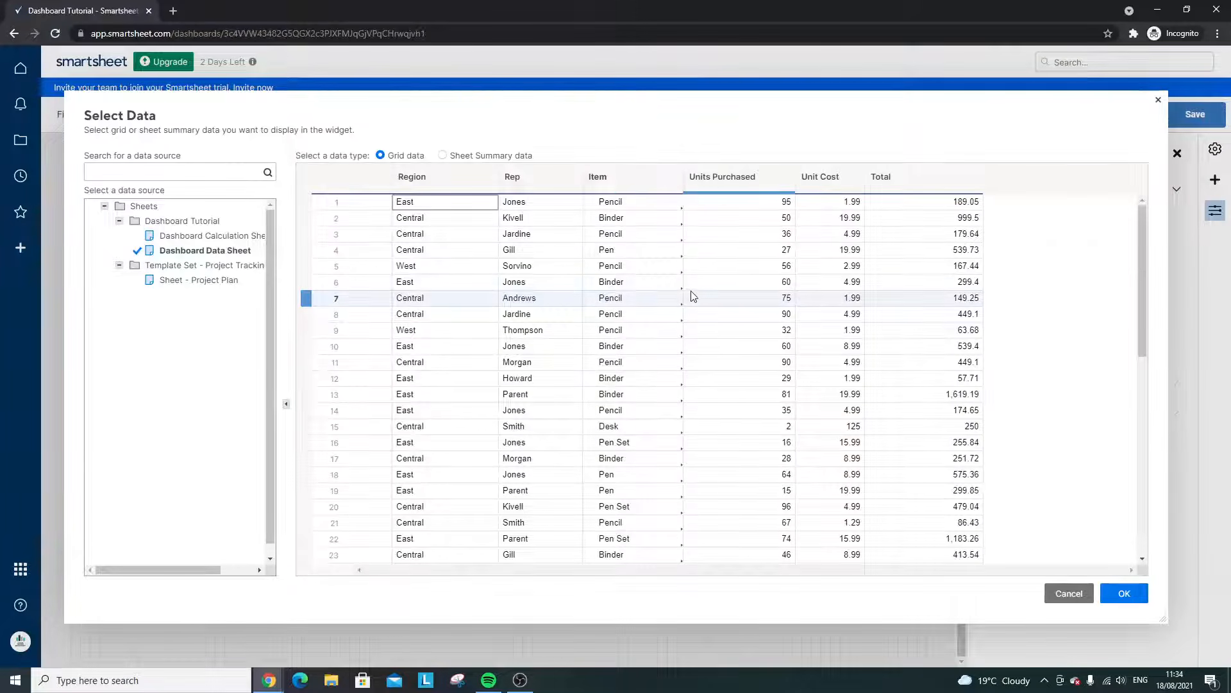
pyautogui.click(956, 201)
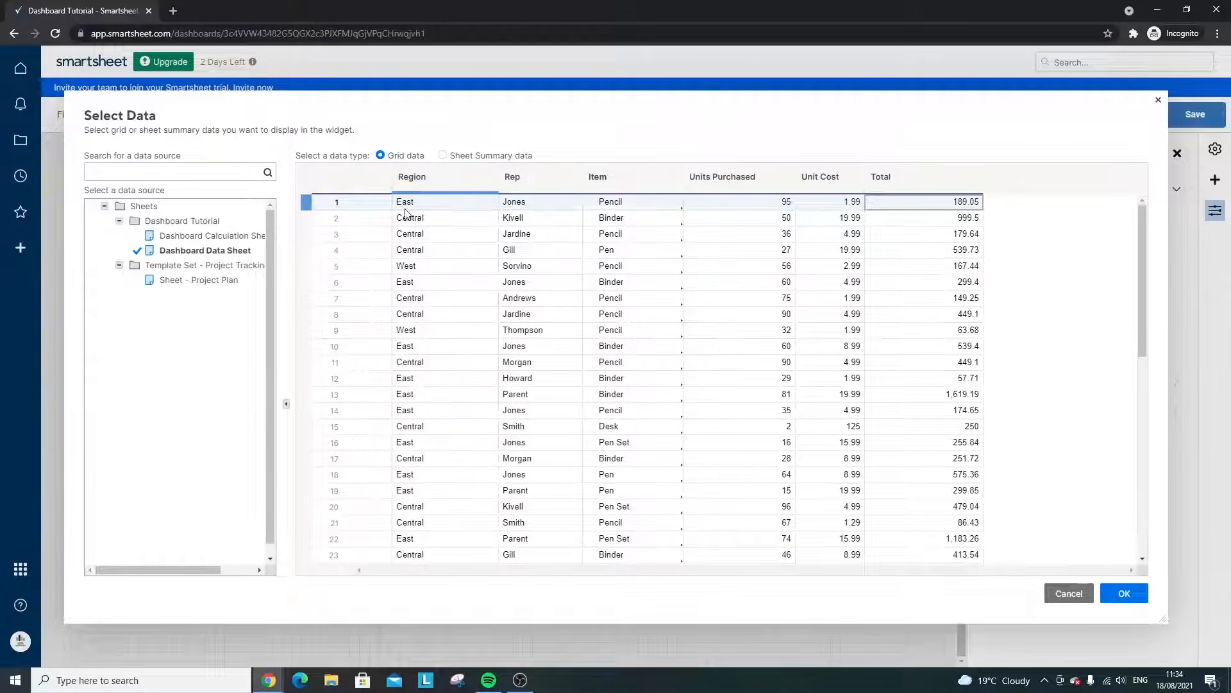
pyautogui.click(1124, 594)
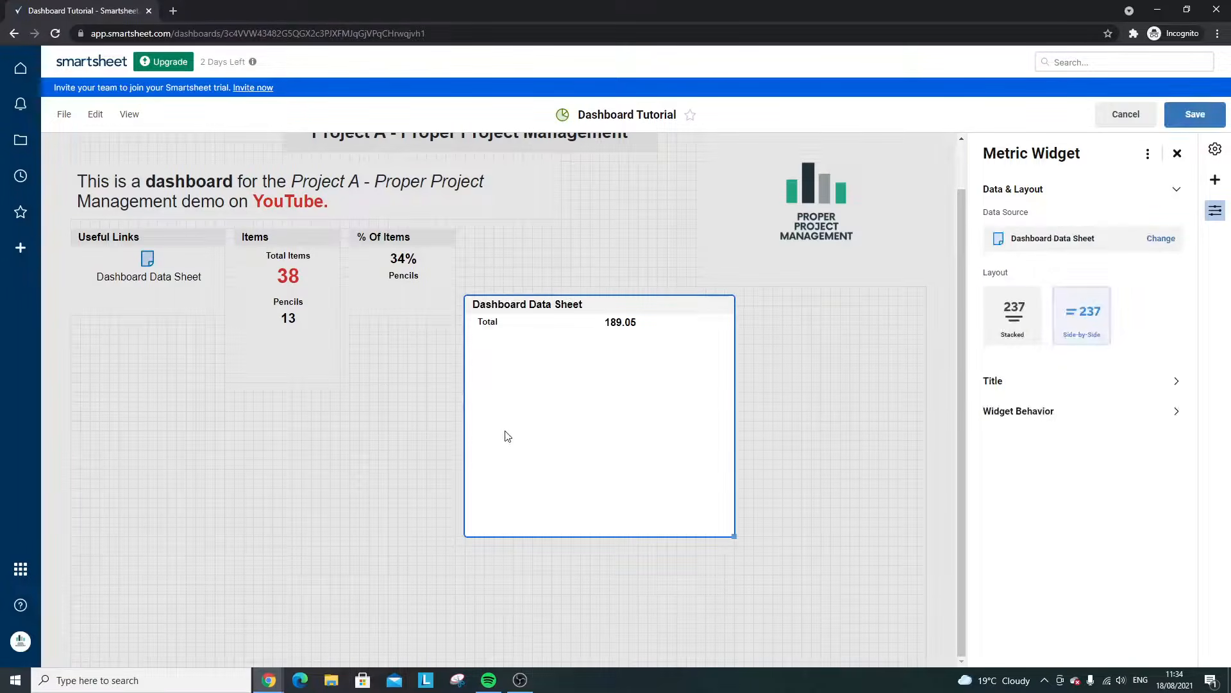
# - Label the Total metric with the row 1 rep's name followed by "- Rep East"
pyautogui.doubleClick(493, 324)
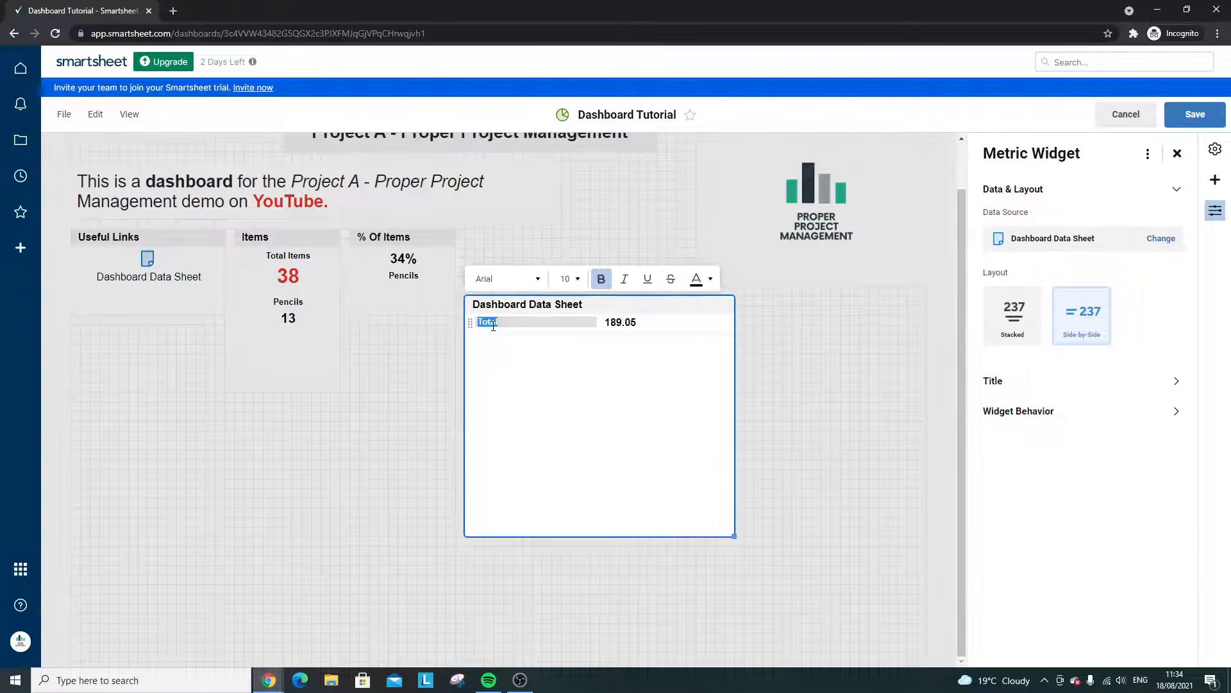
pyautogui.write('Jones - REP EAT')
pyautogui.click(438, 353)
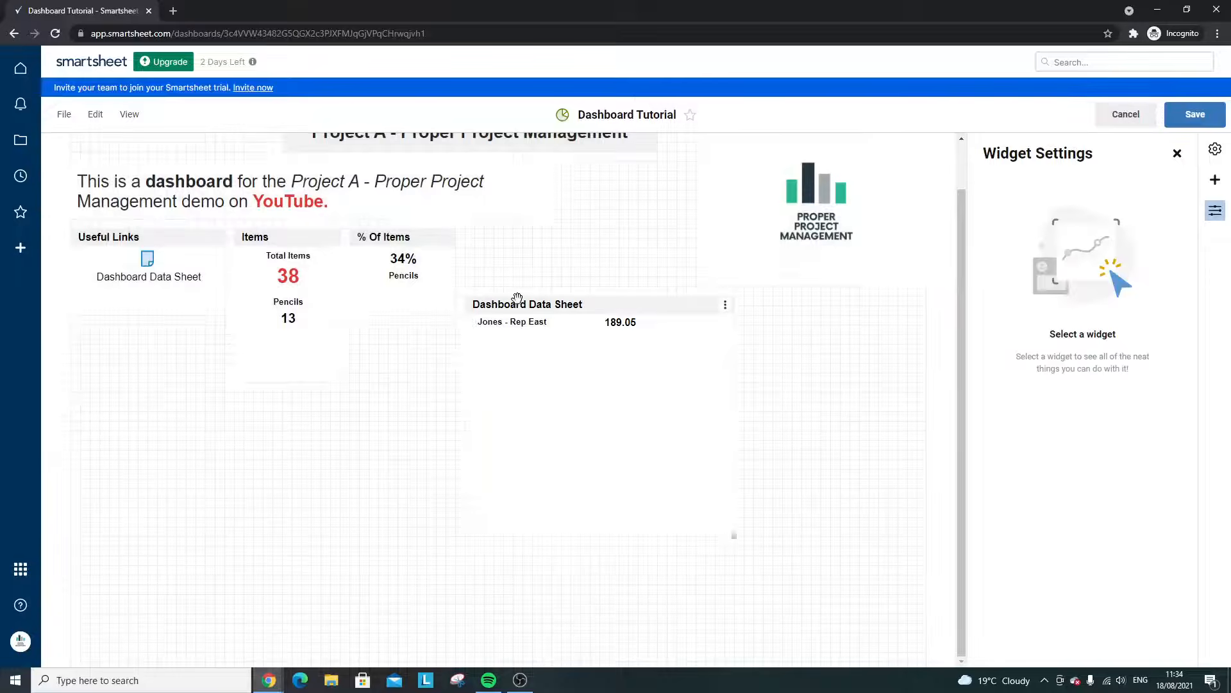
# - Move the Dashboard Data Sheet widget below the Useful Links and Items widgets and save the dashboard
pyautogui.moveTo(525, 304); pyautogui.dragTo(63, 406)
pyautogui.click(602, 473)
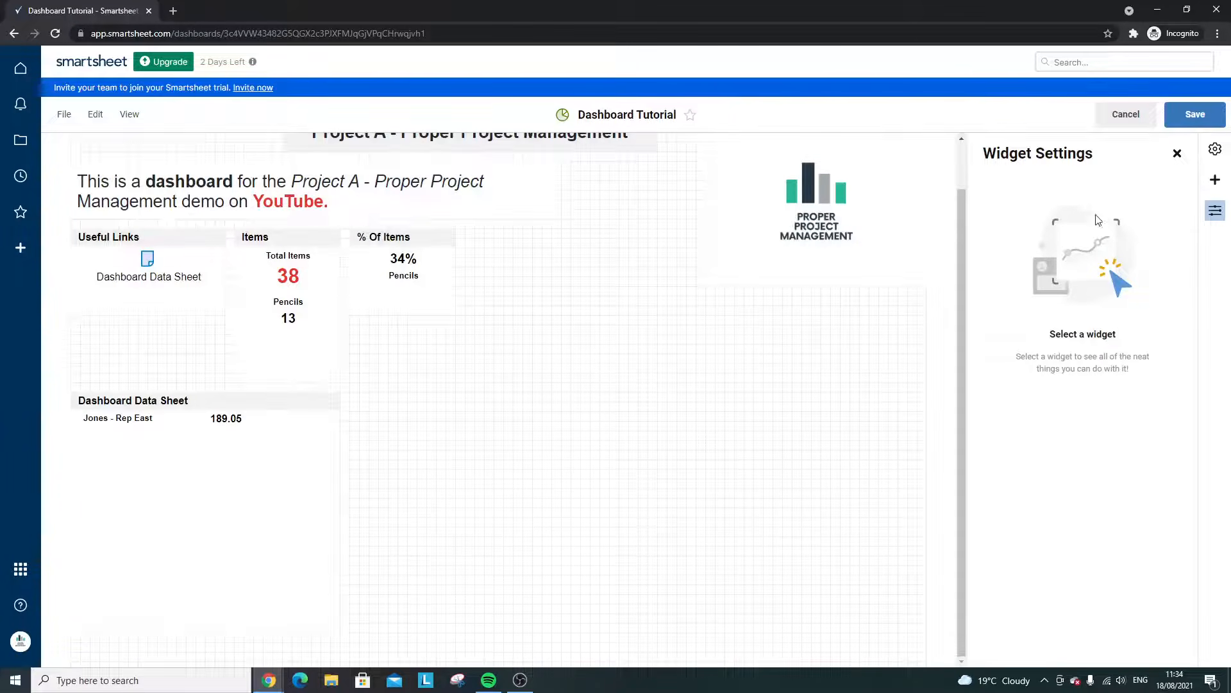
pyautogui.click(1208, 189)
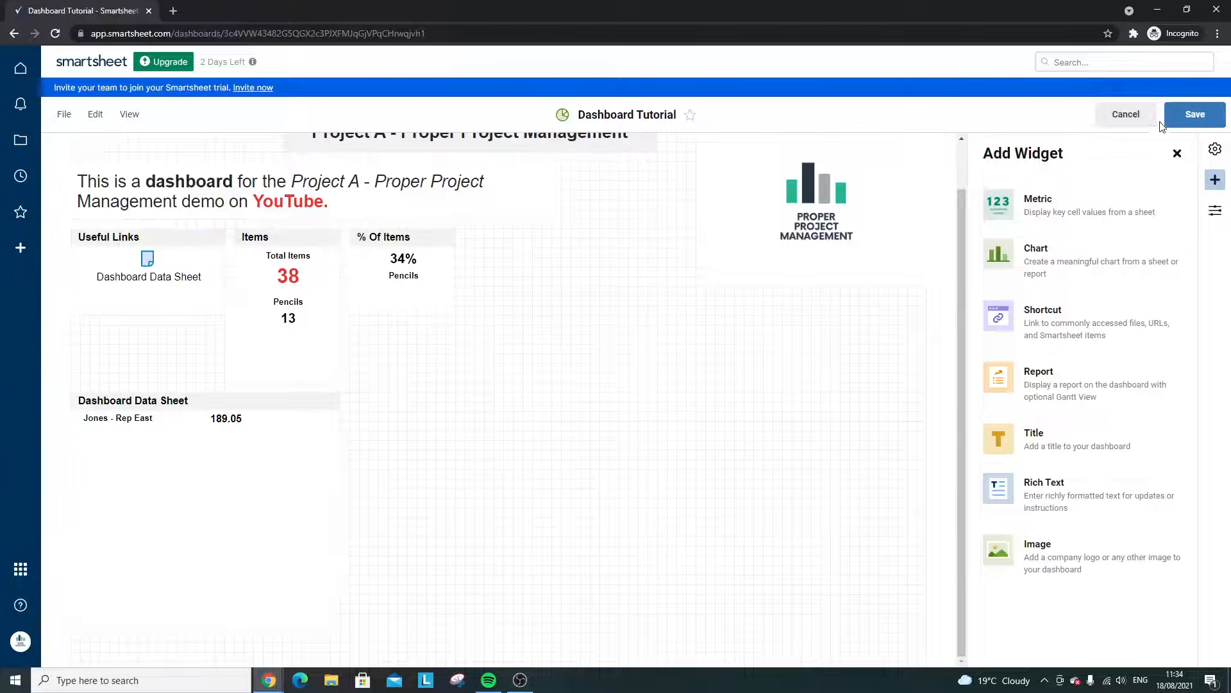
pyautogui.click(1194, 115)
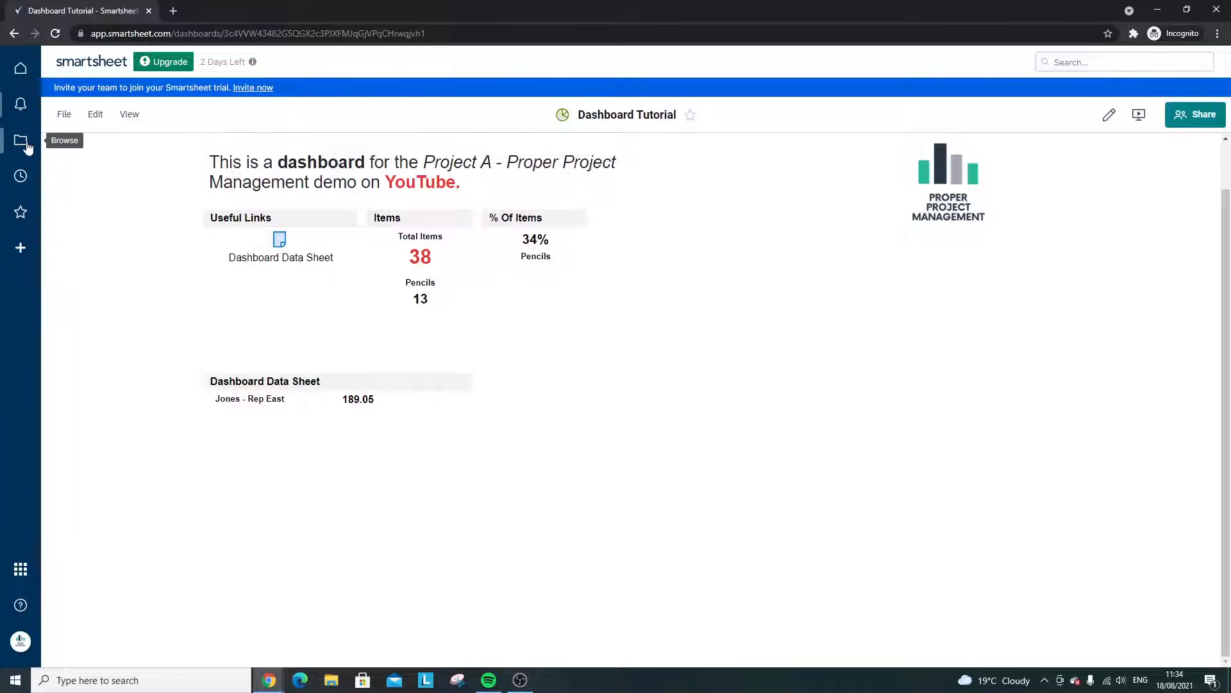
# - Reopen the dashboard from the Dashboard Tutorial folder and review its widgets, leaving edit mode without changes
pyautogui.click(26, 143)
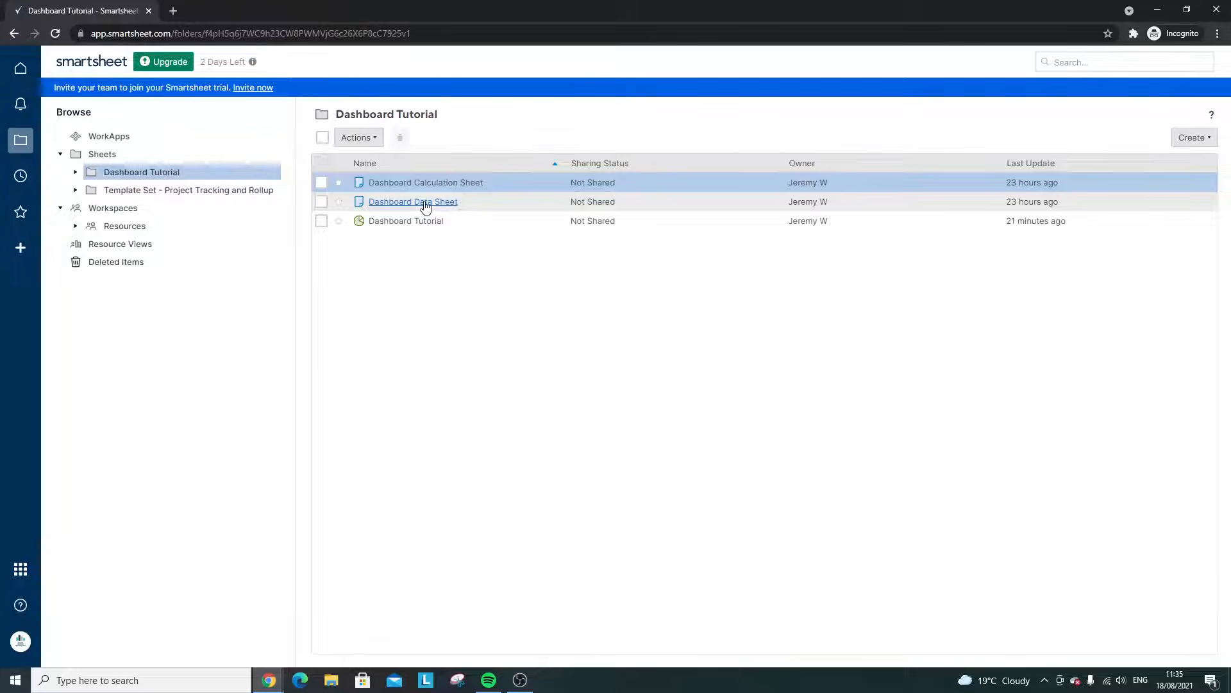
pyautogui.click(426, 221)
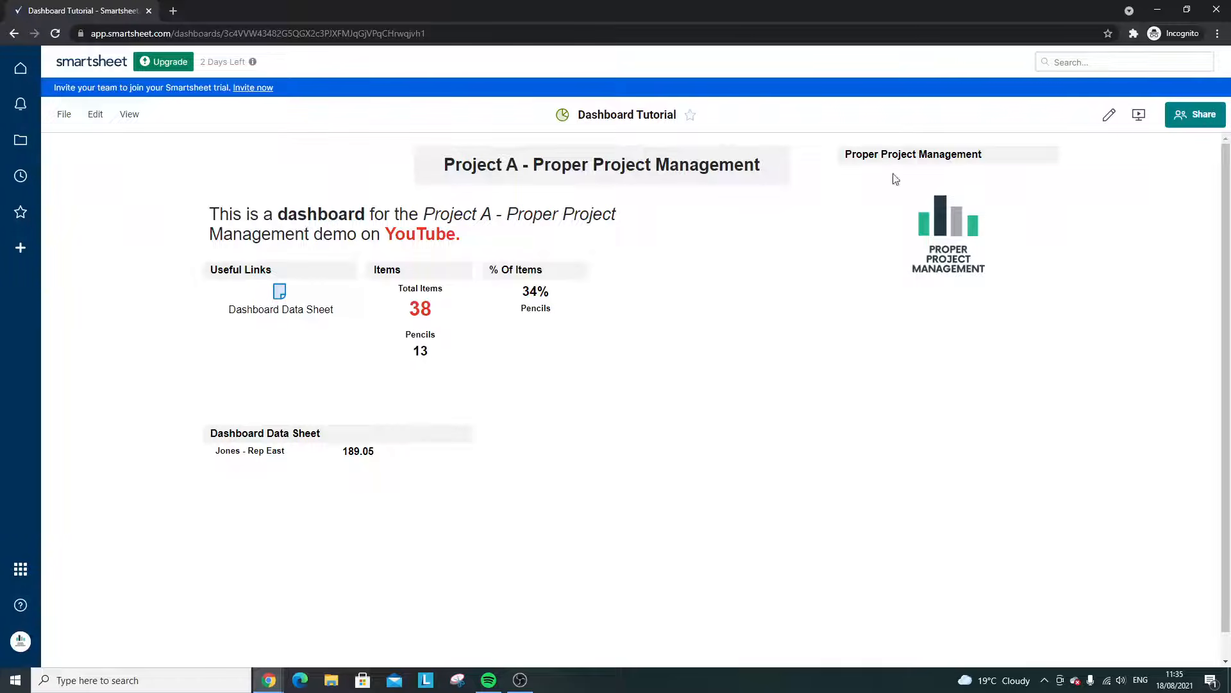
pyautogui.click(1108, 115)
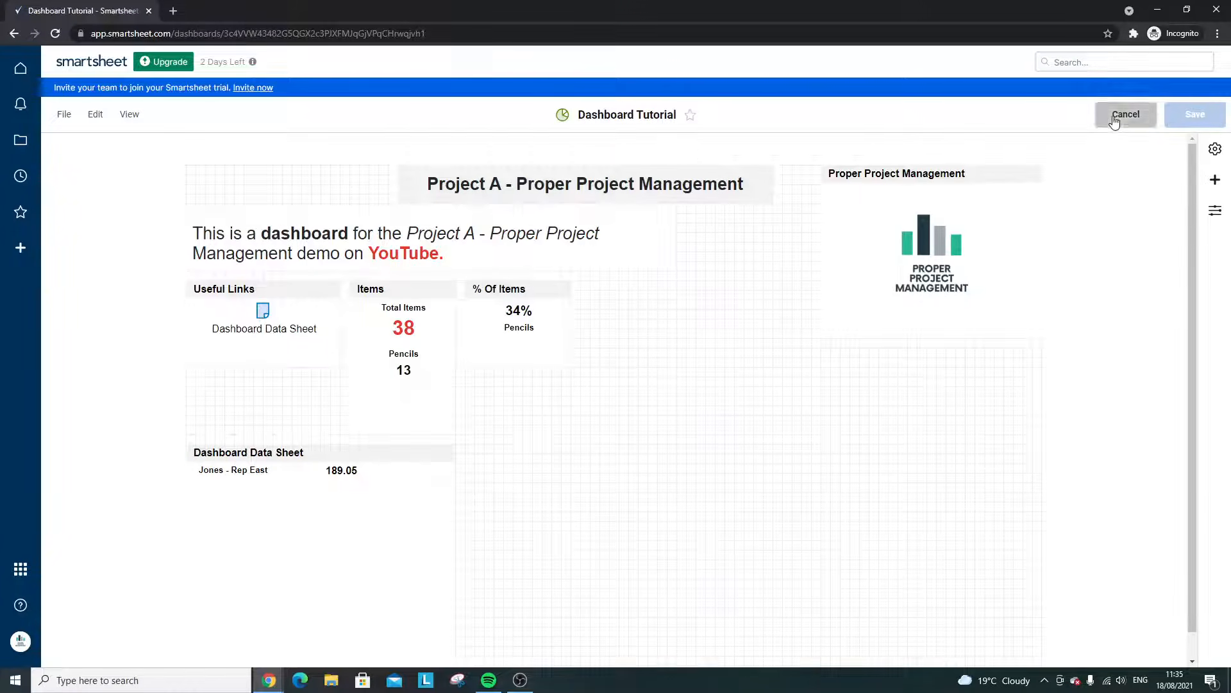
pyautogui.click(1126, 115)
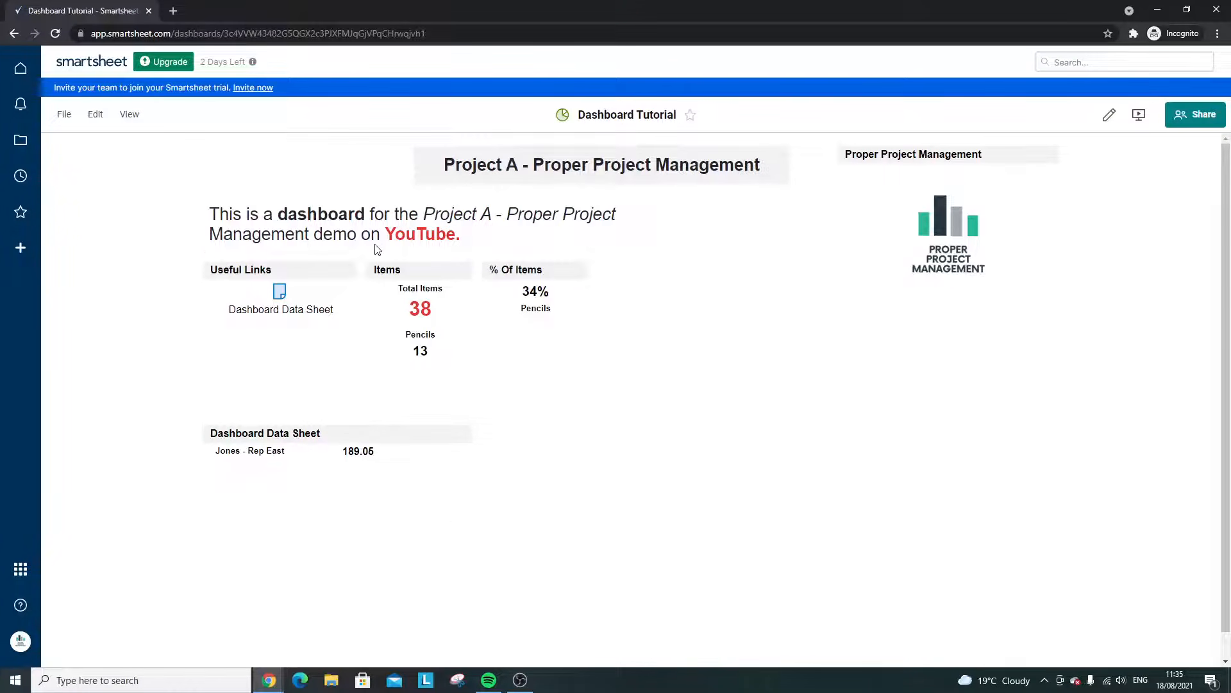
# - Open the Dashboard Calculation Sheet from the folder and inspect the formulas behind Pencil's percentage and count in row 3
pyautogui.click(14, 33)
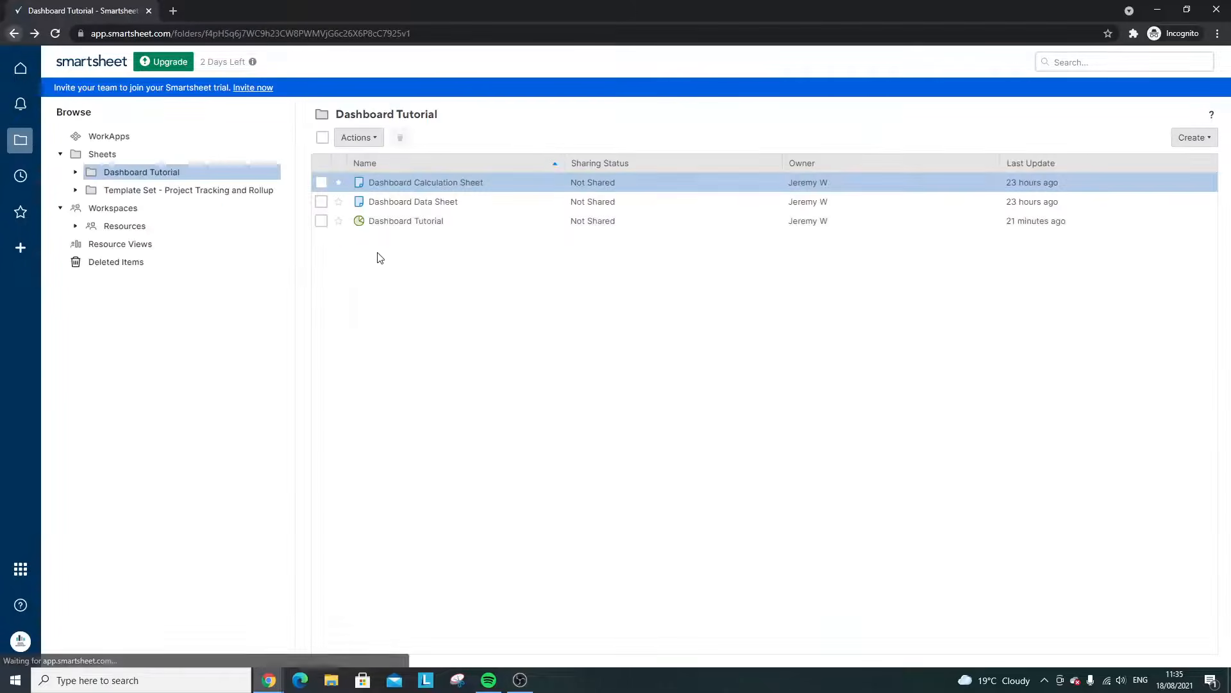
pyautogui.click(420, 189)
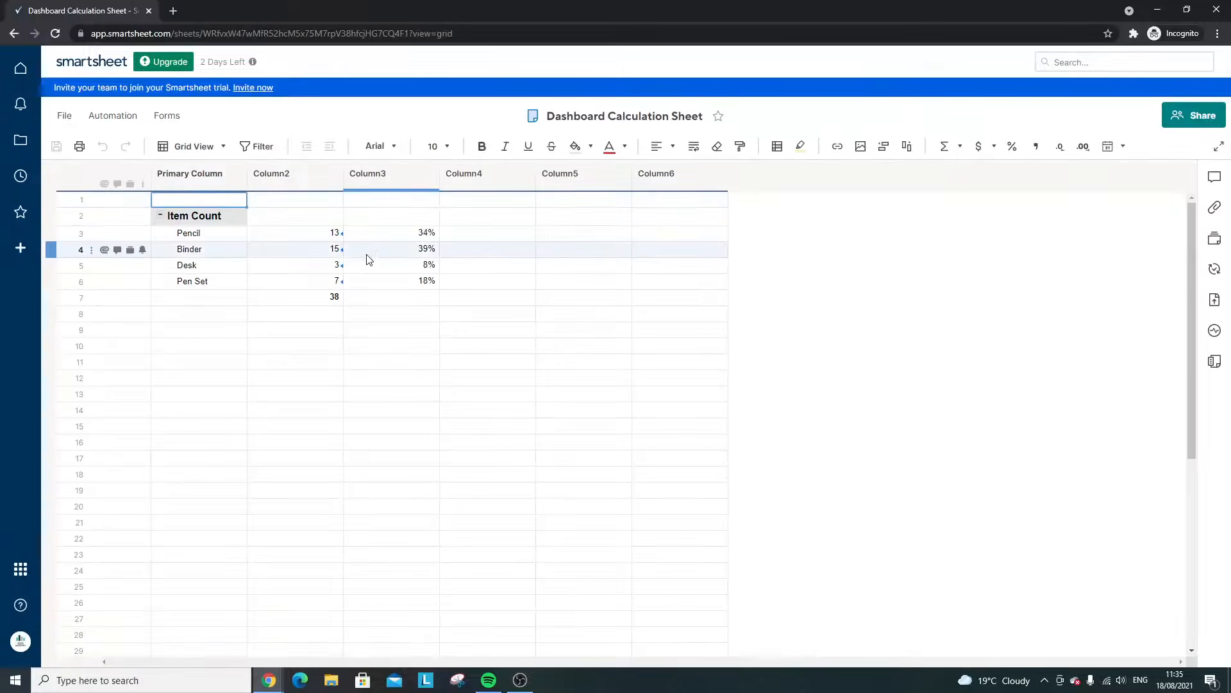
pyautogui.click(390, 233)
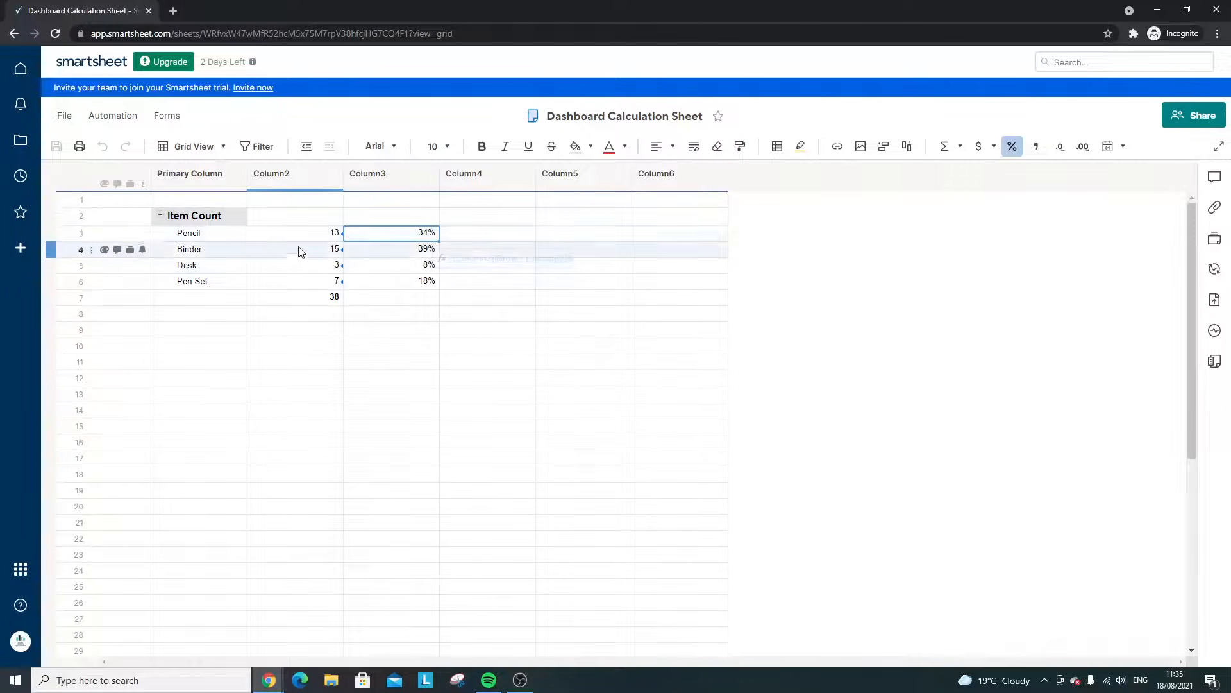
pyautogui.click(313, 238)
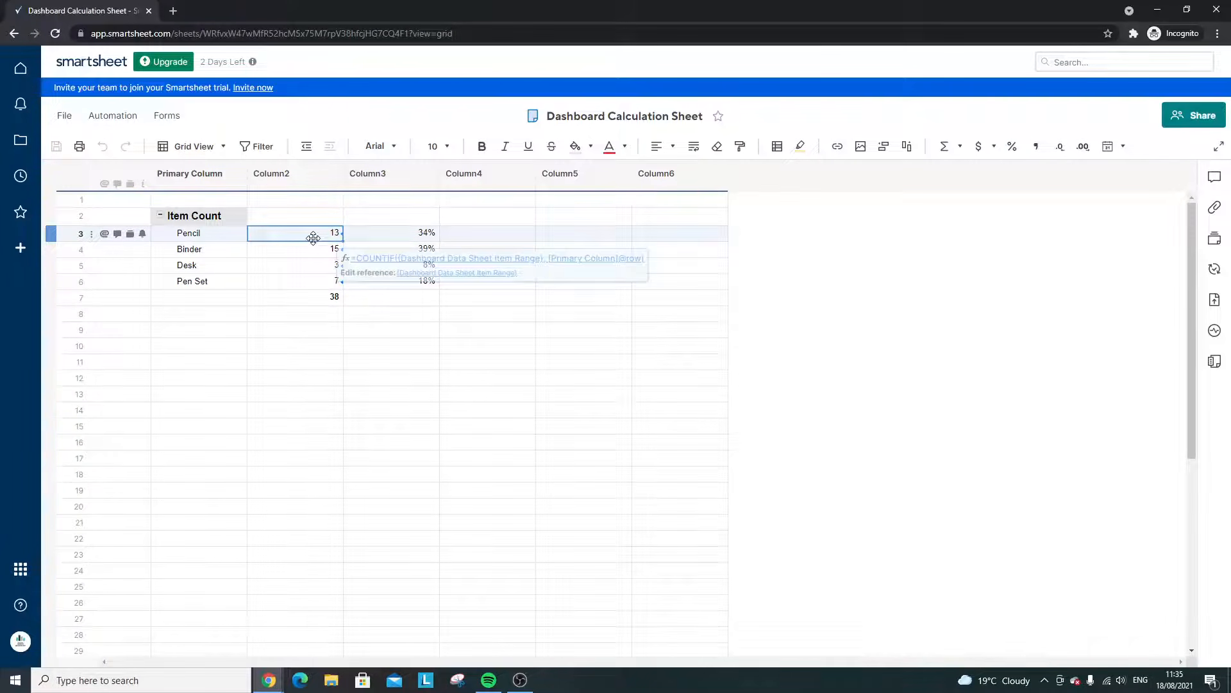
# - Add Binder in row 44 and Pencil in row 45 of the Dashboard Data Sheet's Item column and save the sheet
pyautogui.click(12, 32)
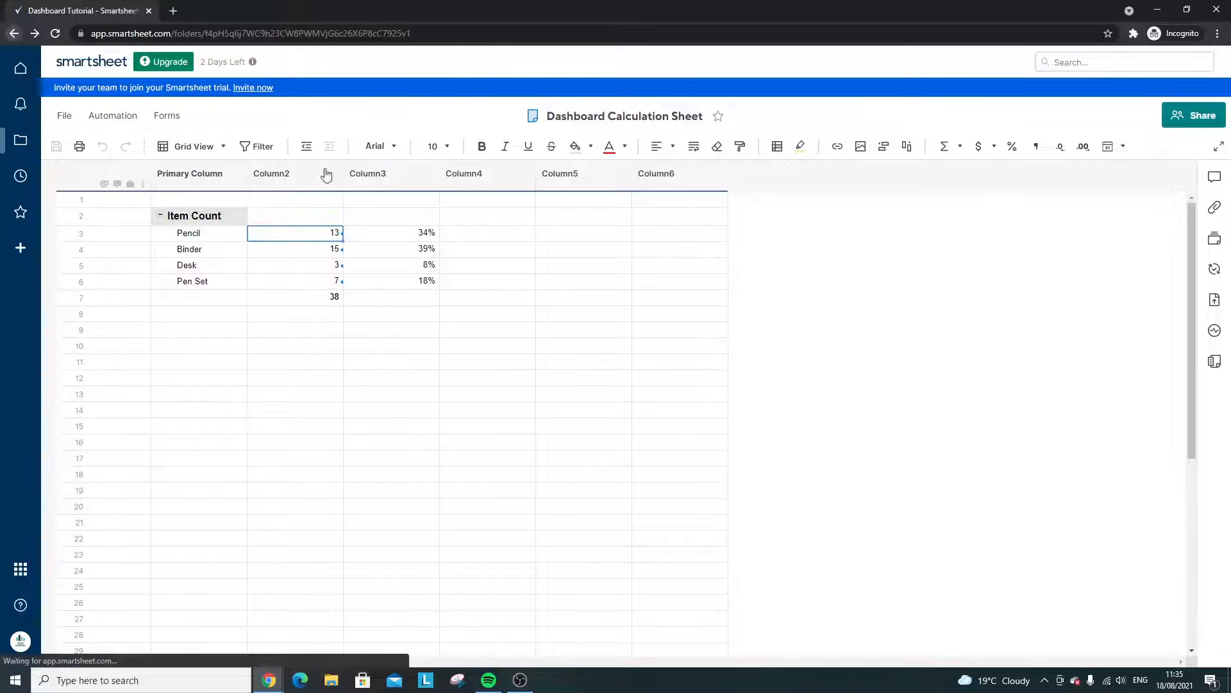
pyautogui.click(420, 203)
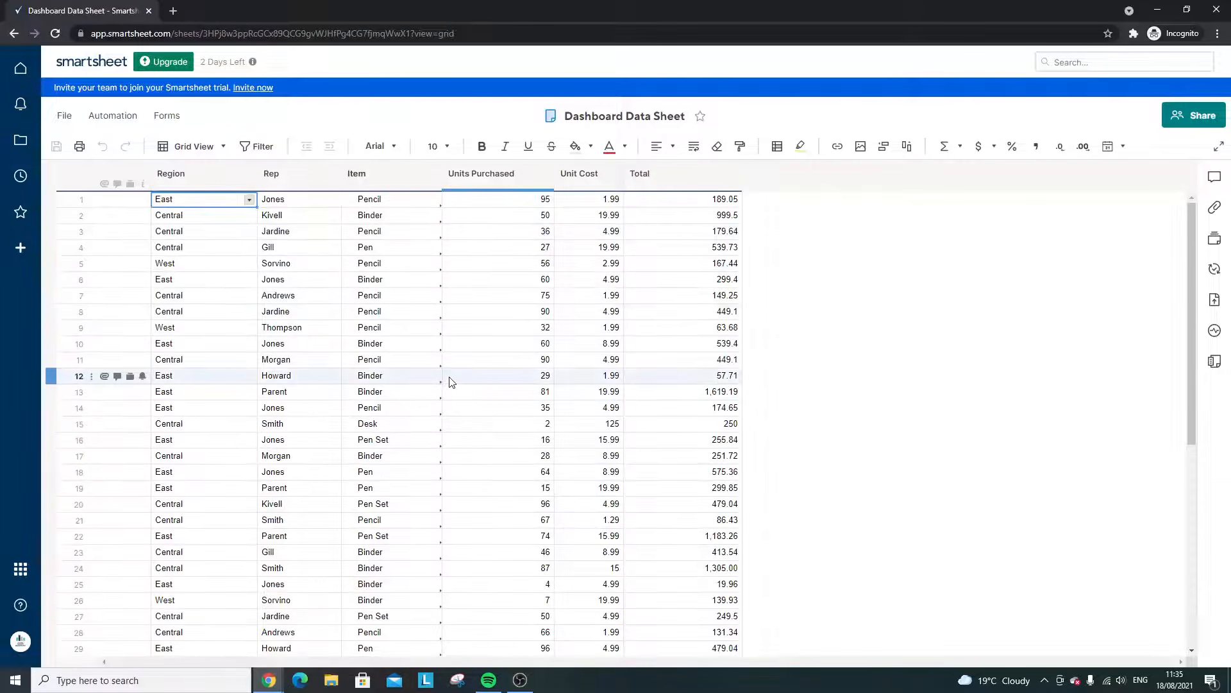
pyautogui.scroll(-6, 448, 397)
pyautogui.click(401, 505)
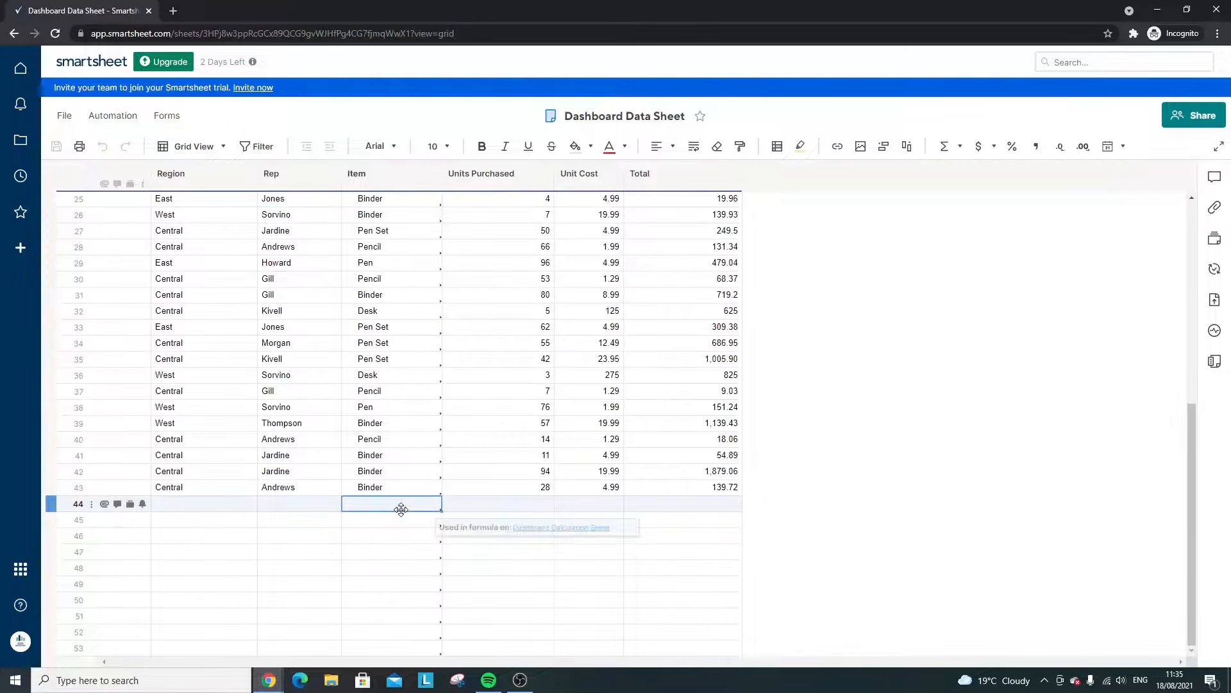
pyautogui.write('Binder')
pyautogui.press('Return')
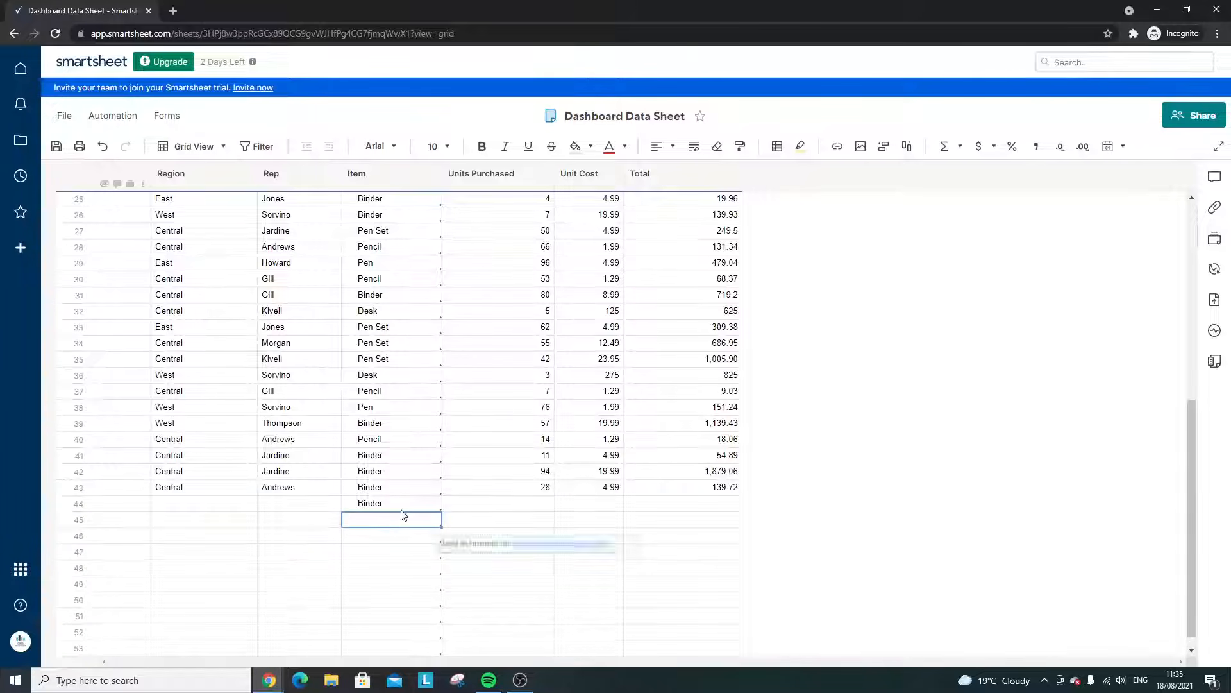
pyautogui.write('Pencil')
pyautogui.press('Return')
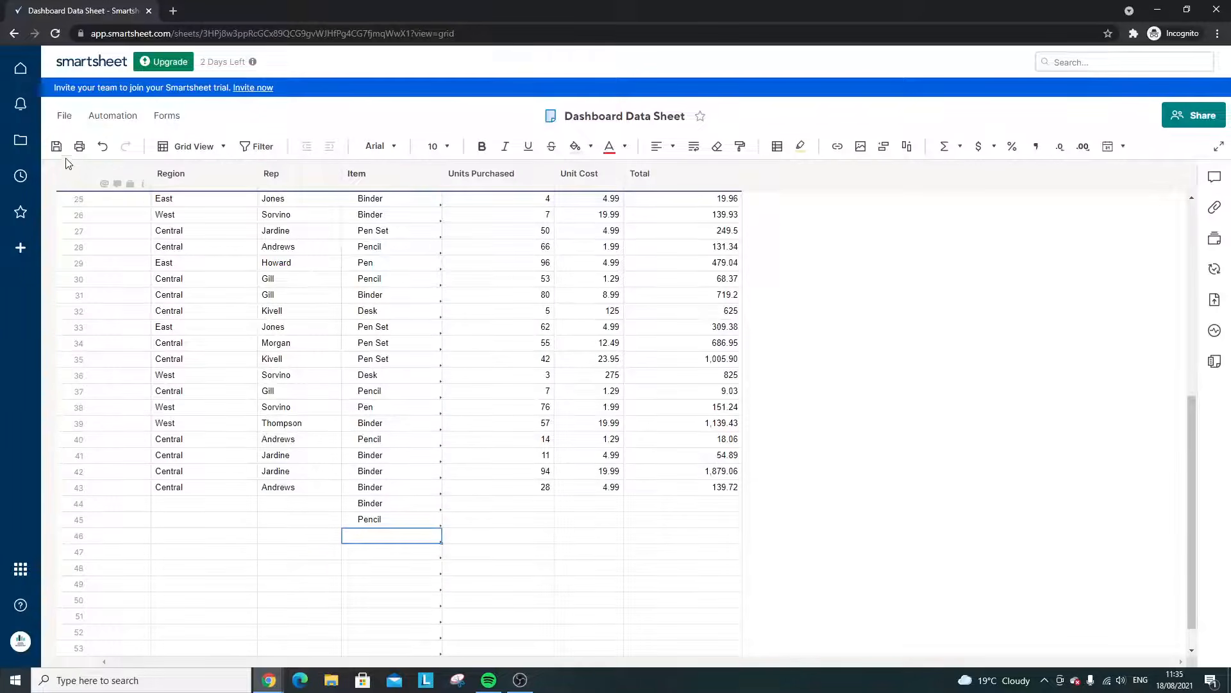
# - Open the Dashboard Calculation Sheet from the folder and check the recalculated item counts and percentages
pyautogui.click(14, 33)
pyautogui.click(421, 182)
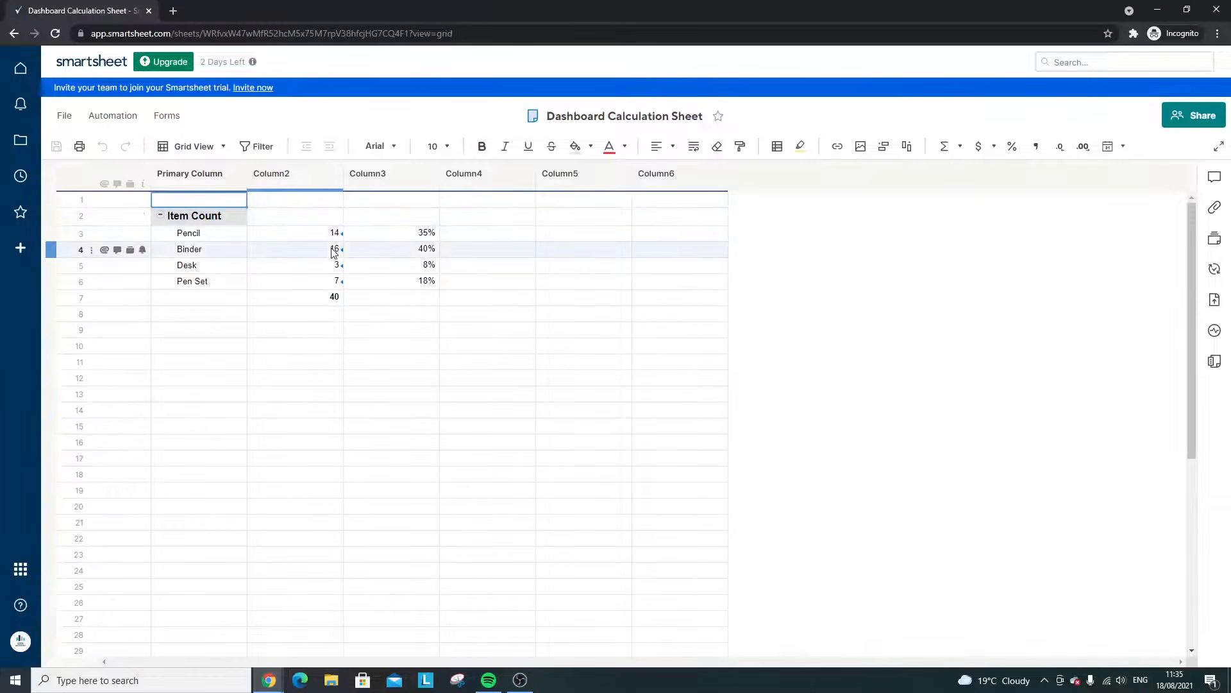
pyautogui.click(14, 33)
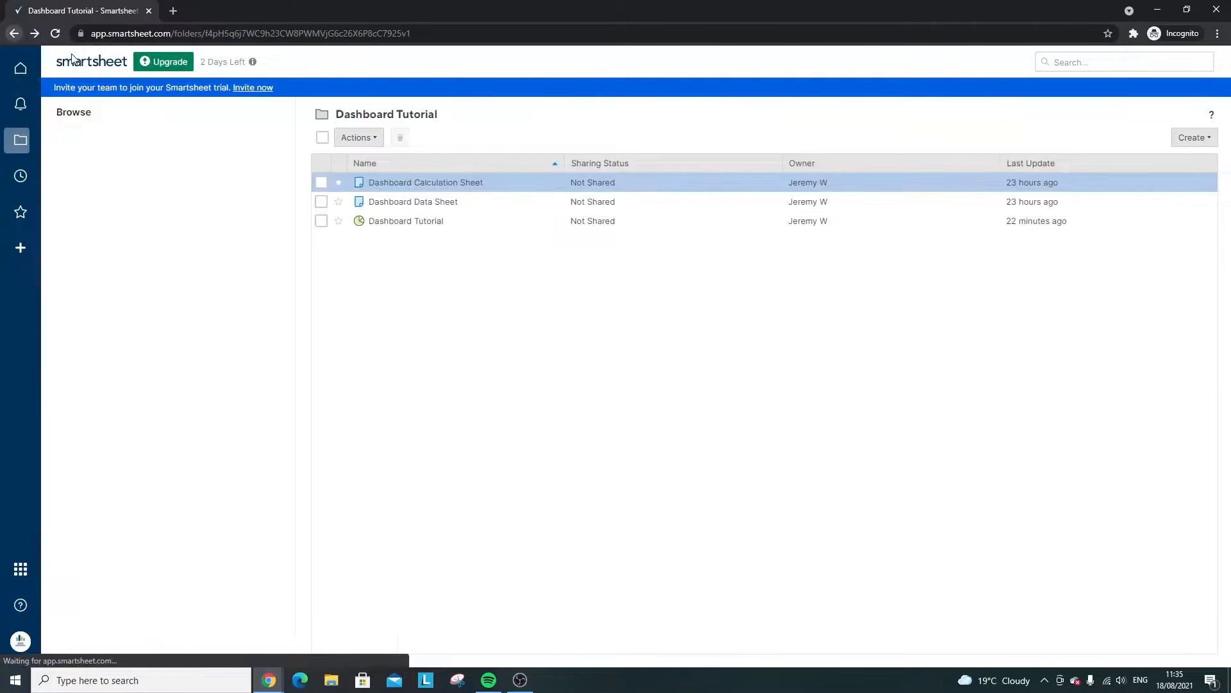
# - Open the Dashboard Tutorial dashboard, check its metrics, and enter edit mode with the widget choices shown
pyautogui.click(417, 220)
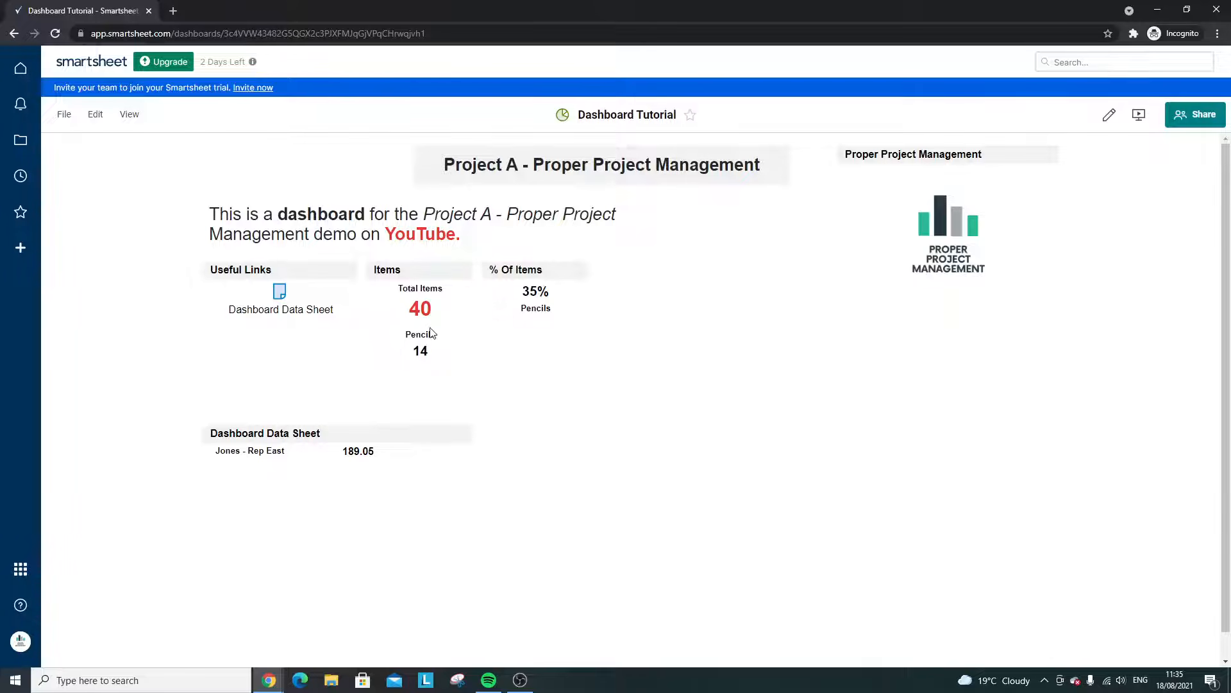
pyautogui.click(1109, 114)
pyautogui.click(1215, 182)
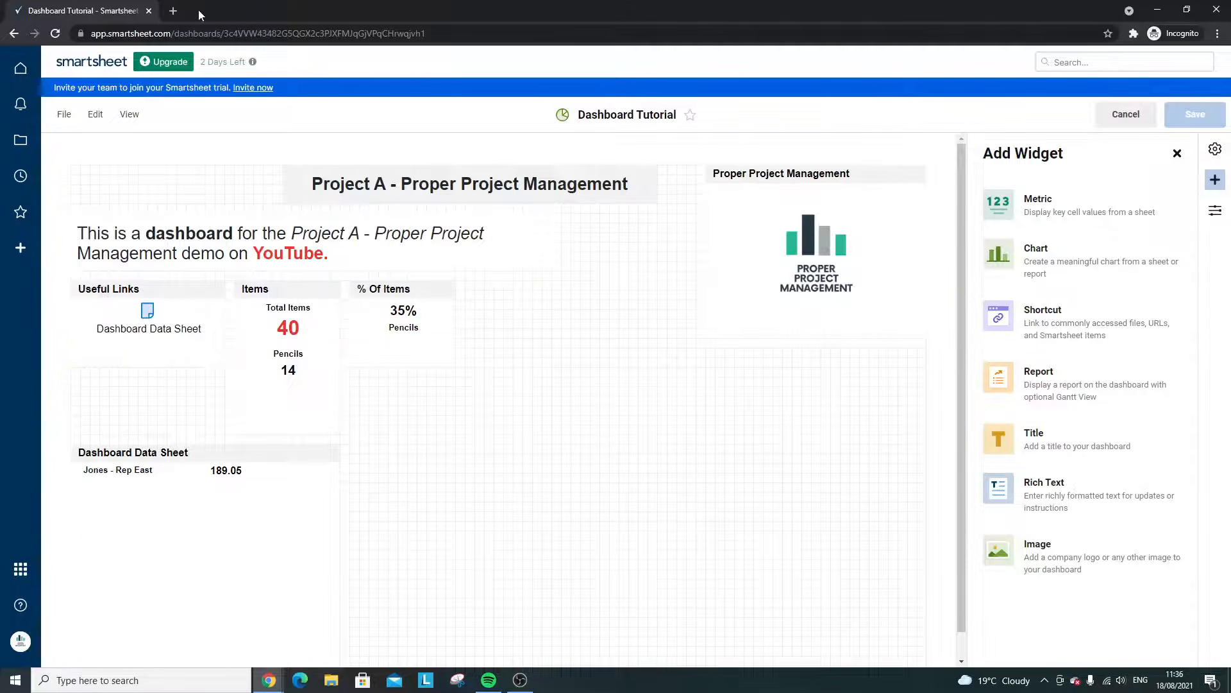
# - Search the web for "smartsheet functions" in a new browser tab and open the Smartsheet Functions List help page
pyautogui.click(174, 11)
pyautogui.write('smartsheet')
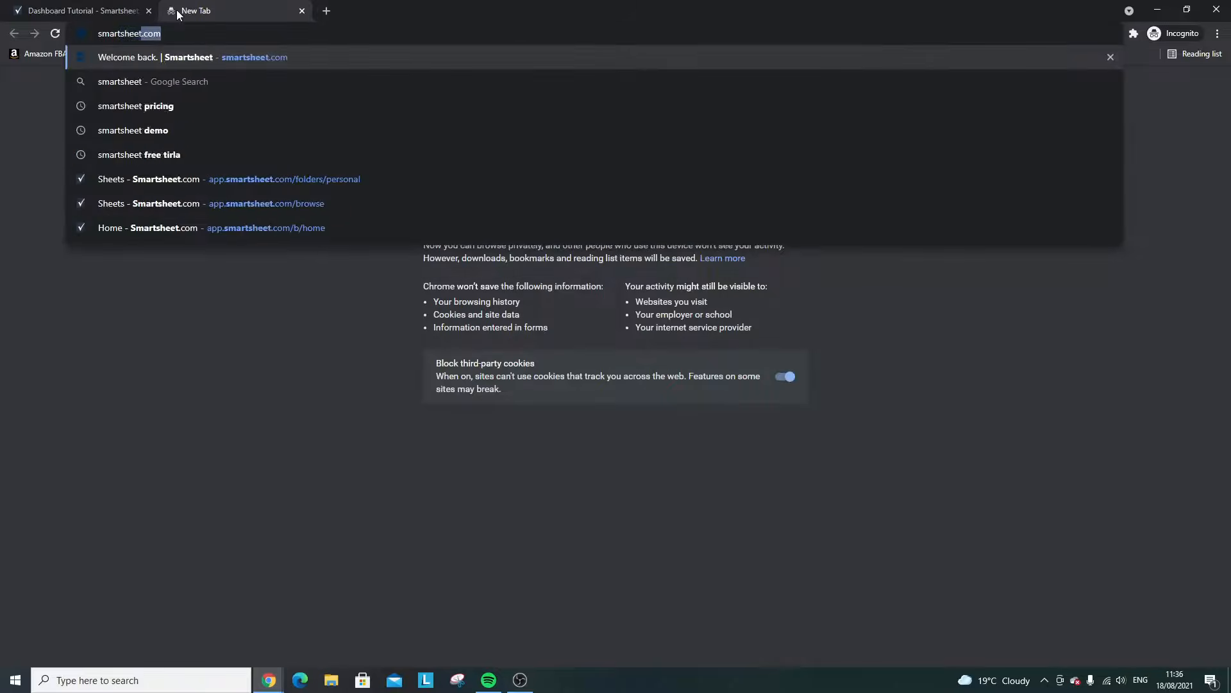
pyautogui.write(' functions')
pyautogui.press('Return')
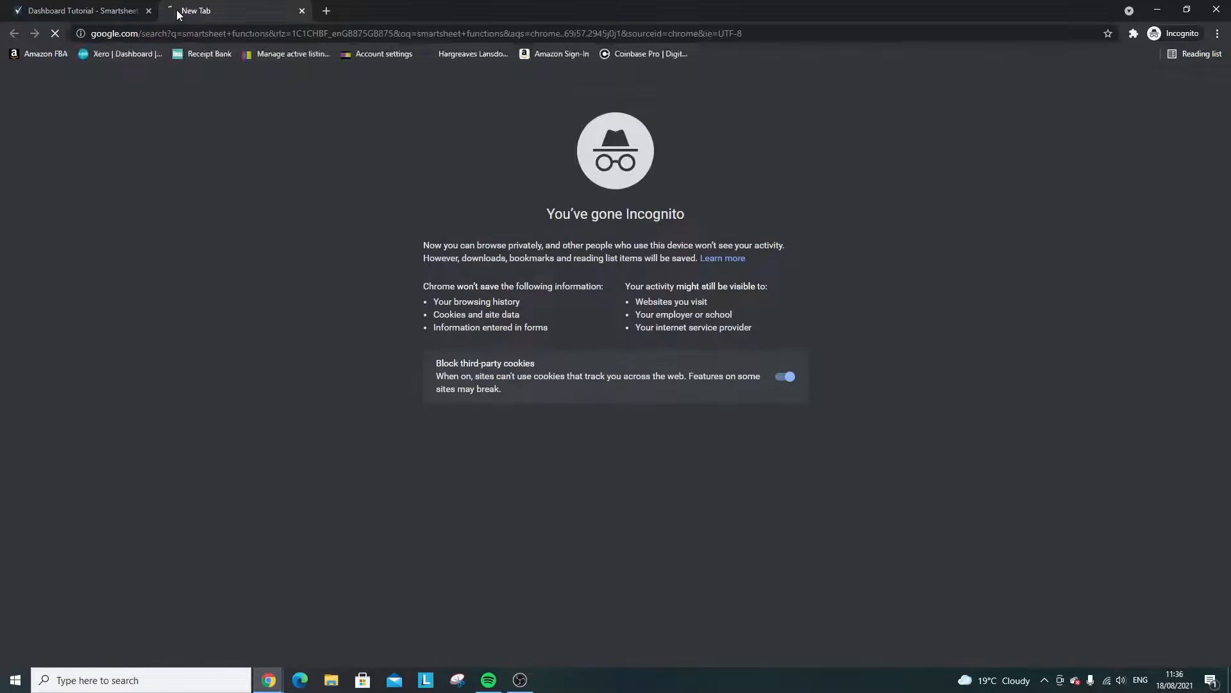
pyautogui.click(200, 175)
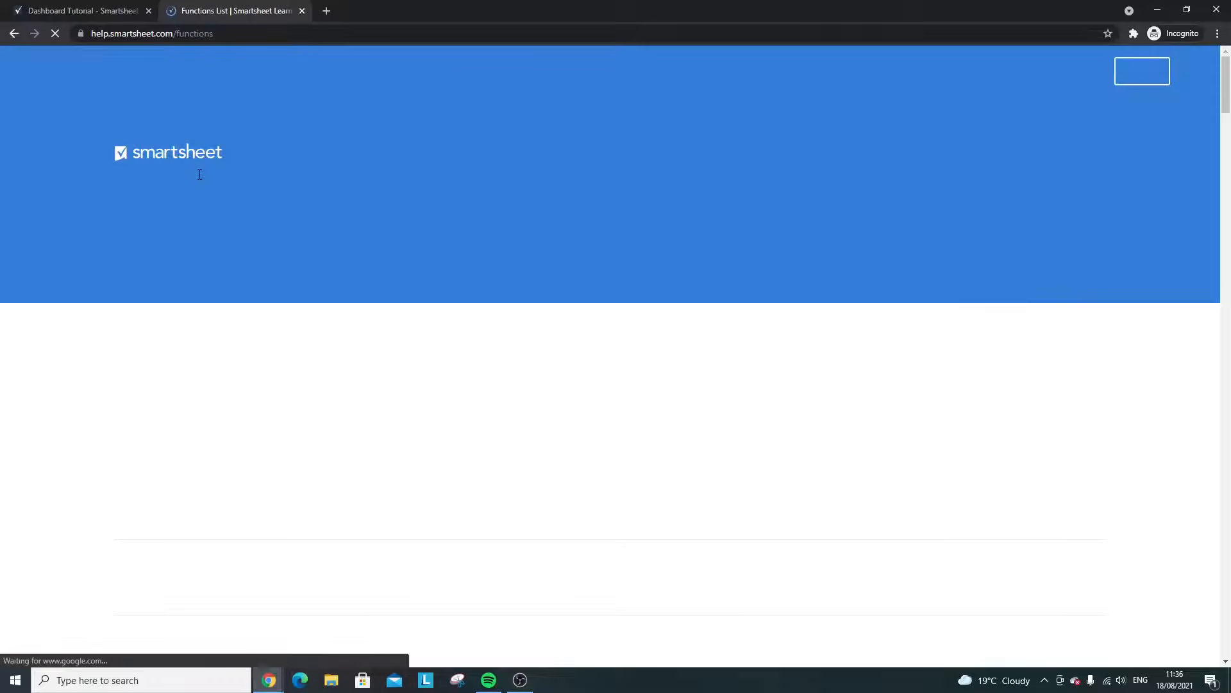
# - Browse the alphabetical functions list, allowing all cookies, and examine the available functions with their syntax and descriptions
pyautogui.scroll(-8, 337, 269)
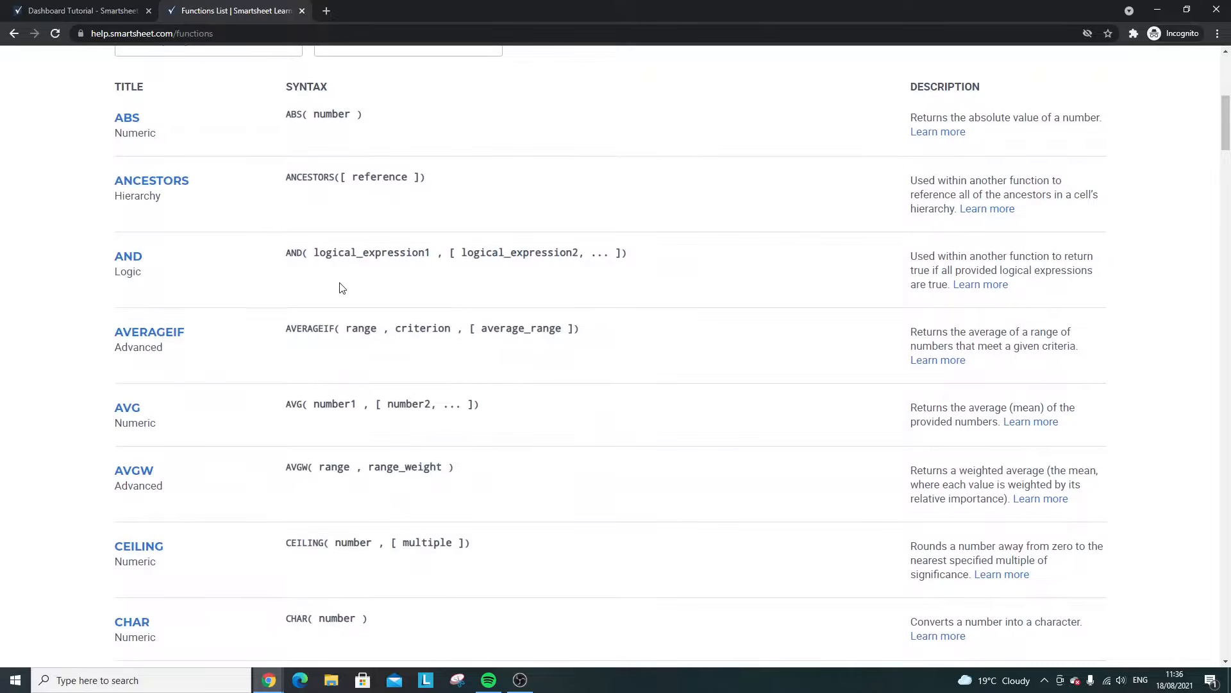
pyautogui.scroll(-5, 340, 288)
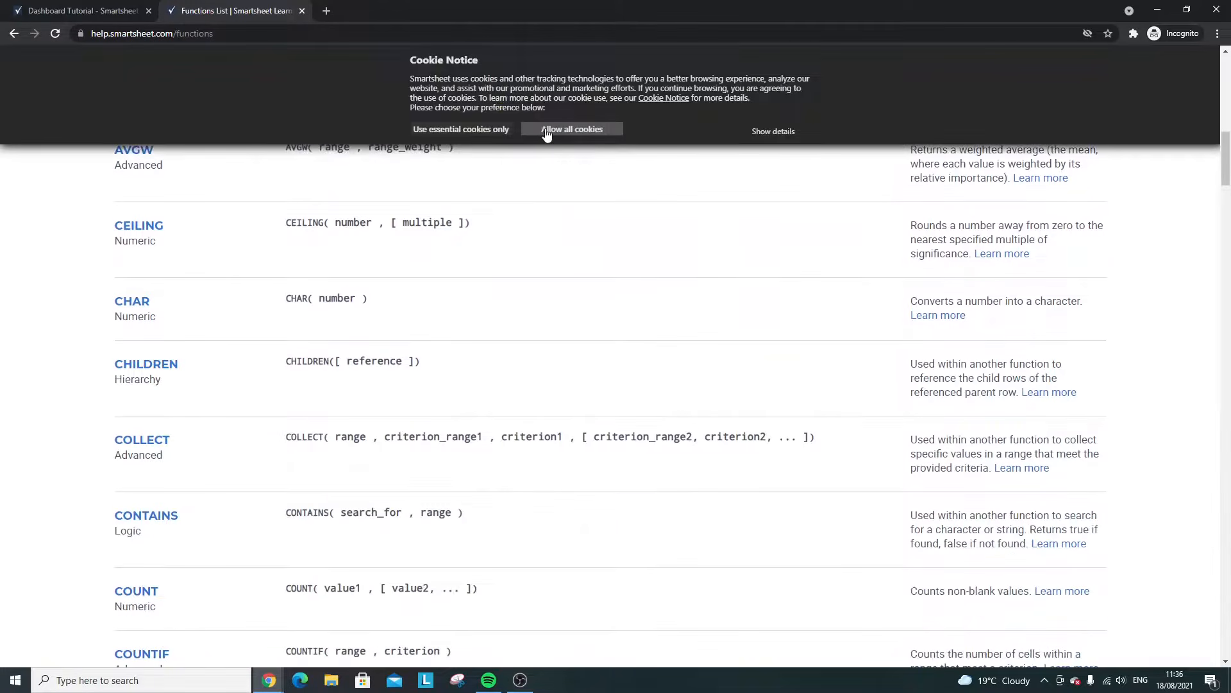
pyautogui.click(547, 130)
pyautogui.scroll(-5, 577, 196)
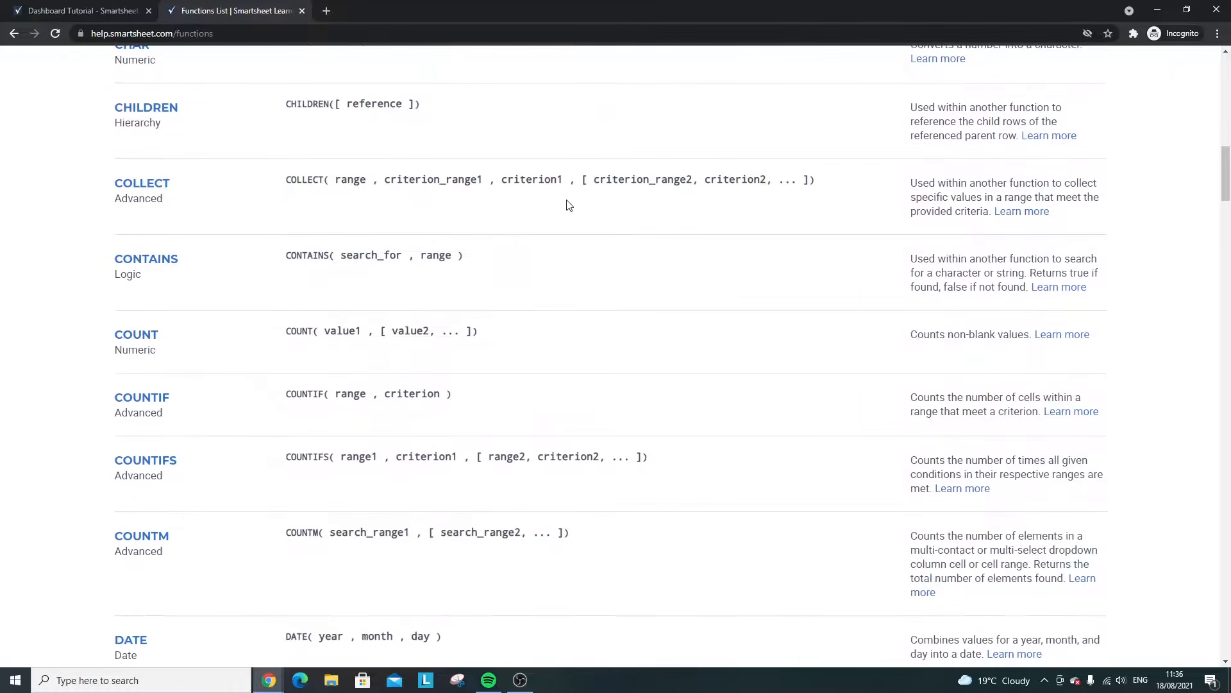
pyautogui.scroll(-4, 565, 205)
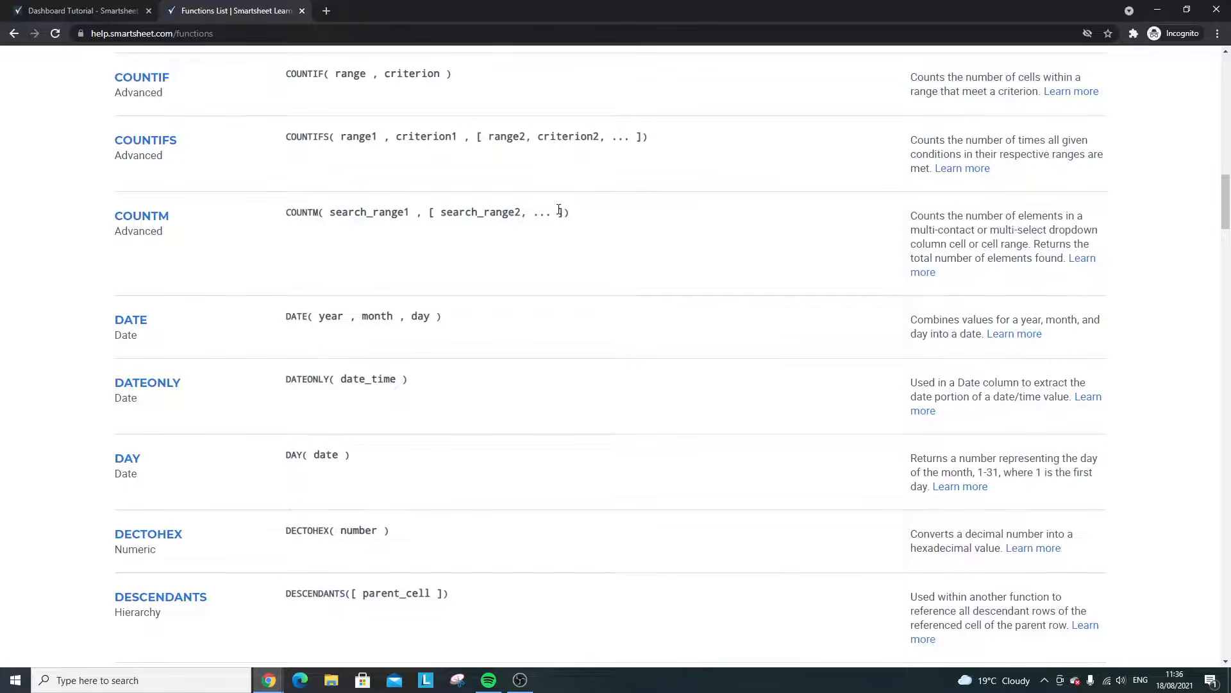
pyautogui.scroll(-8, 553, 220)
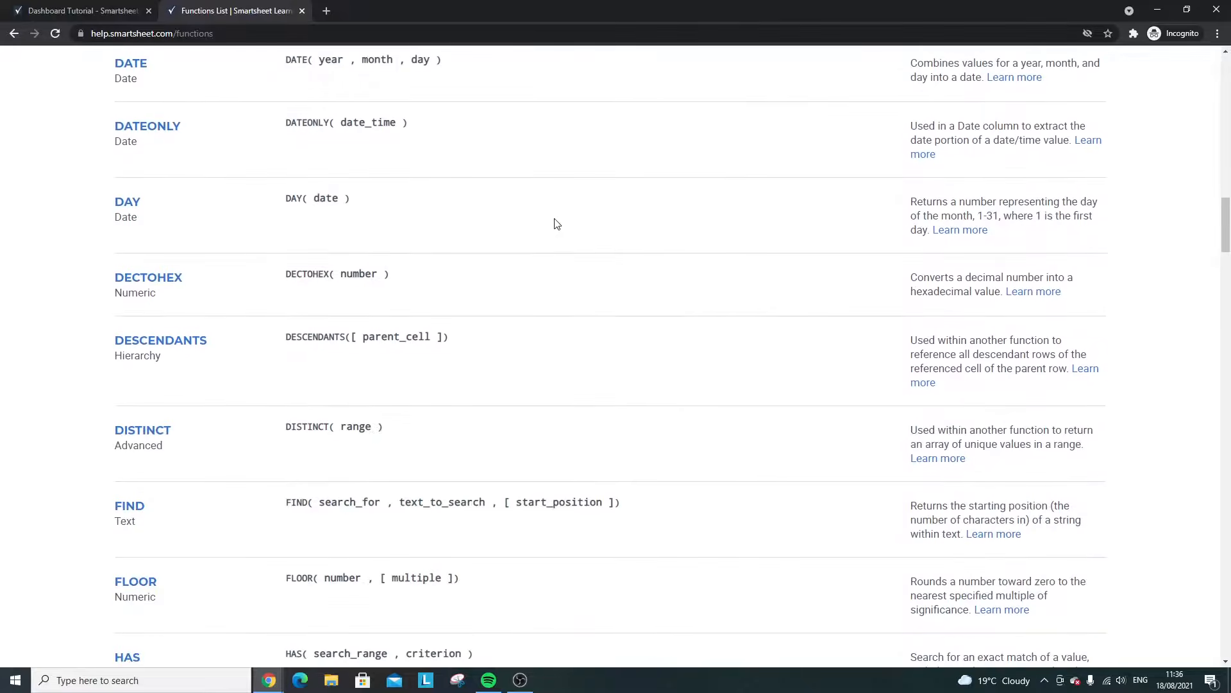
pyautogui.tripleClick(370, 394)
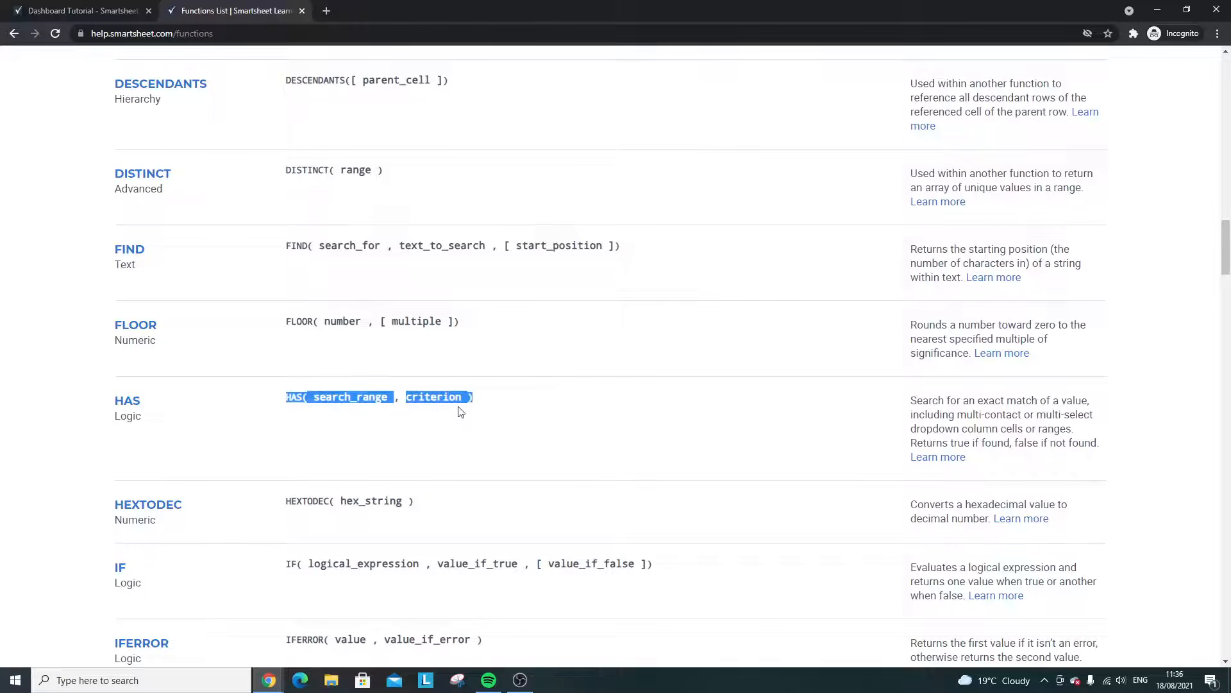
pyautogui.scroll(-5, 460, 410)
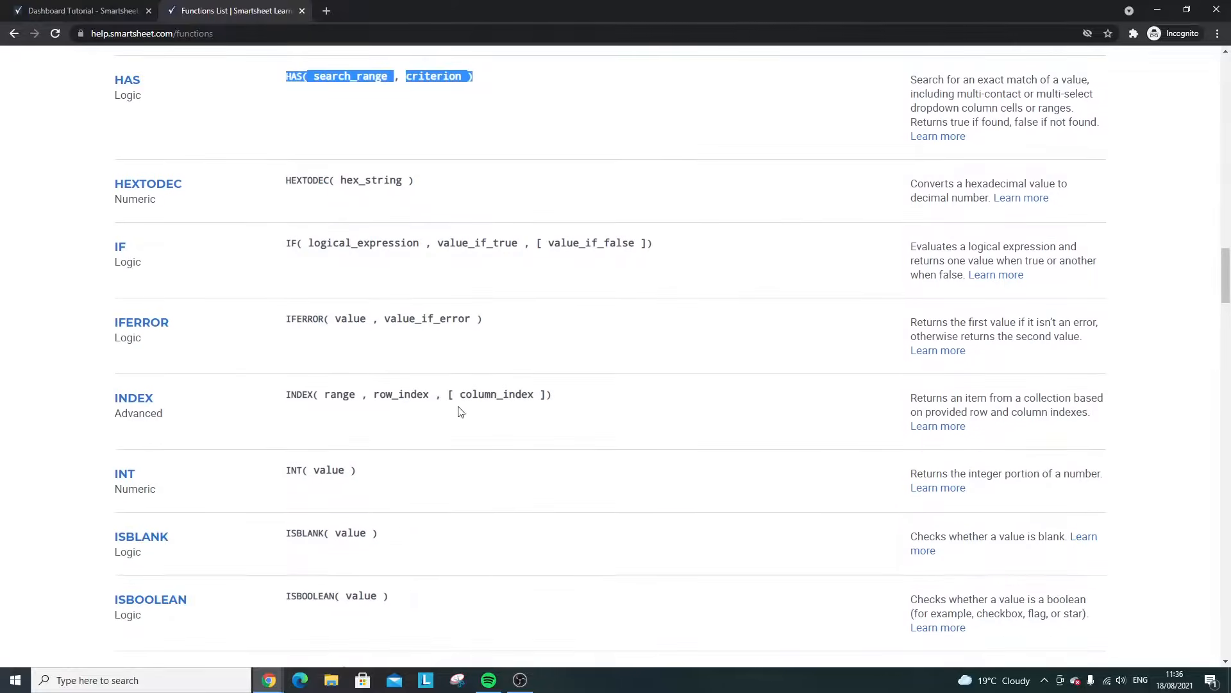
pyautogui.scroll(-12, 461, 411)
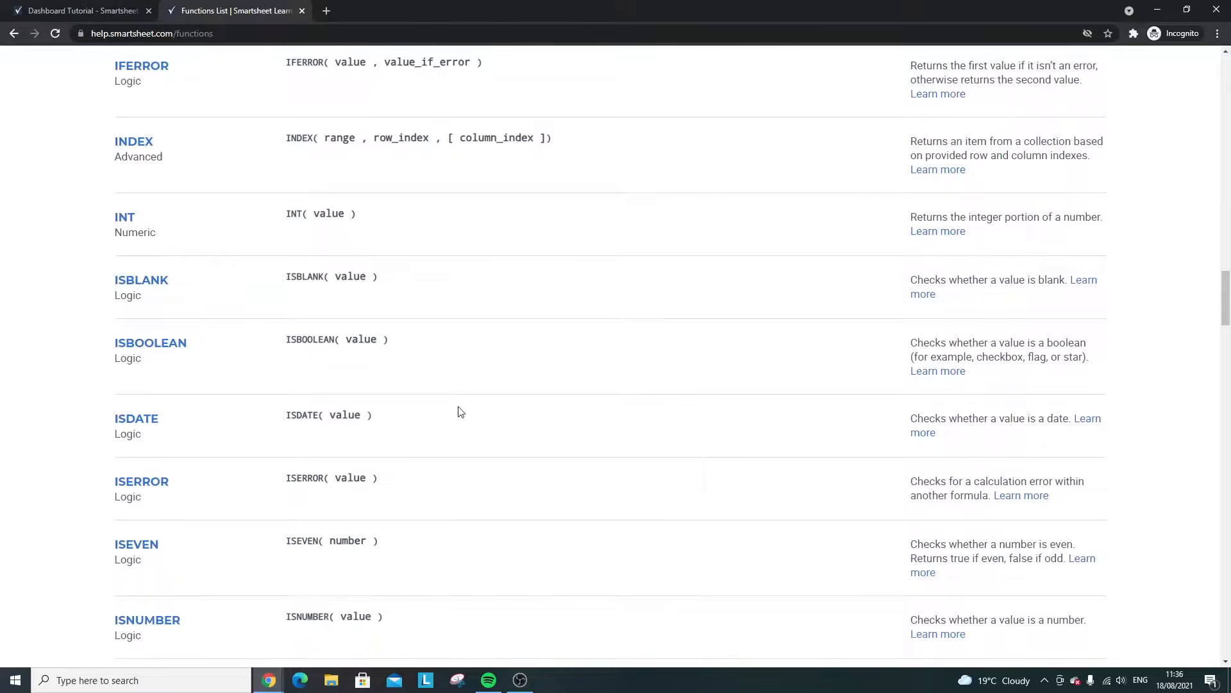
pyautogui.scroll(-5, 454, 420)
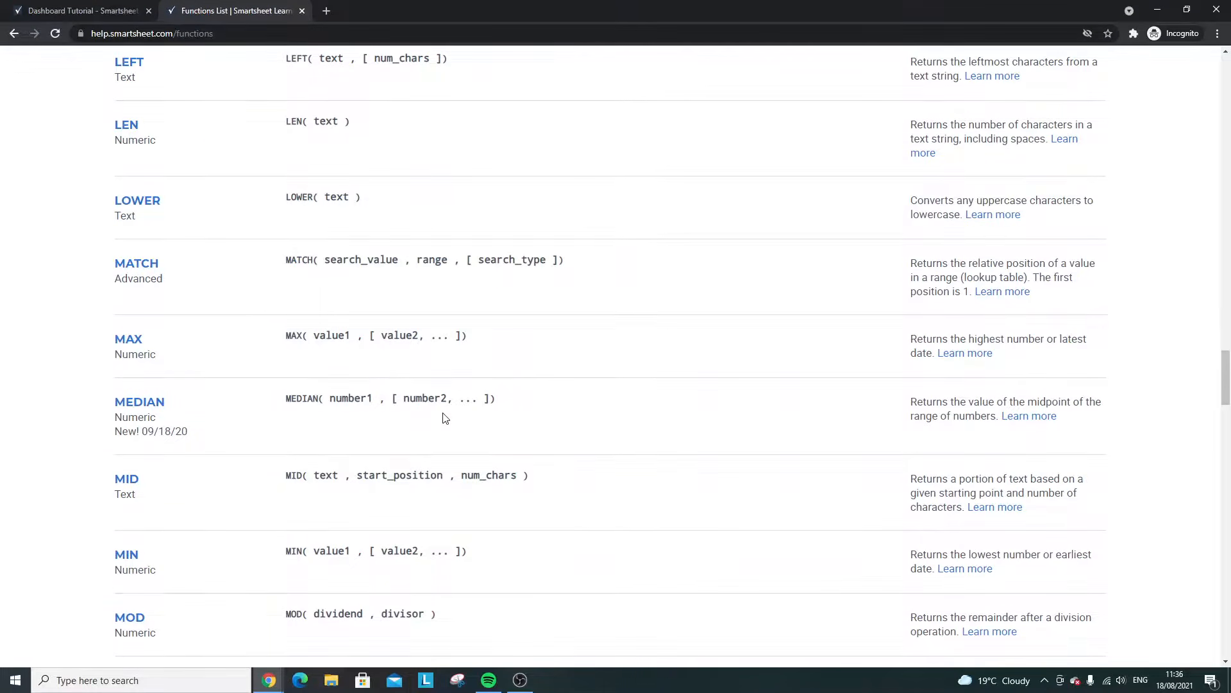
pyautogui.scroll(-8, 443, 419)
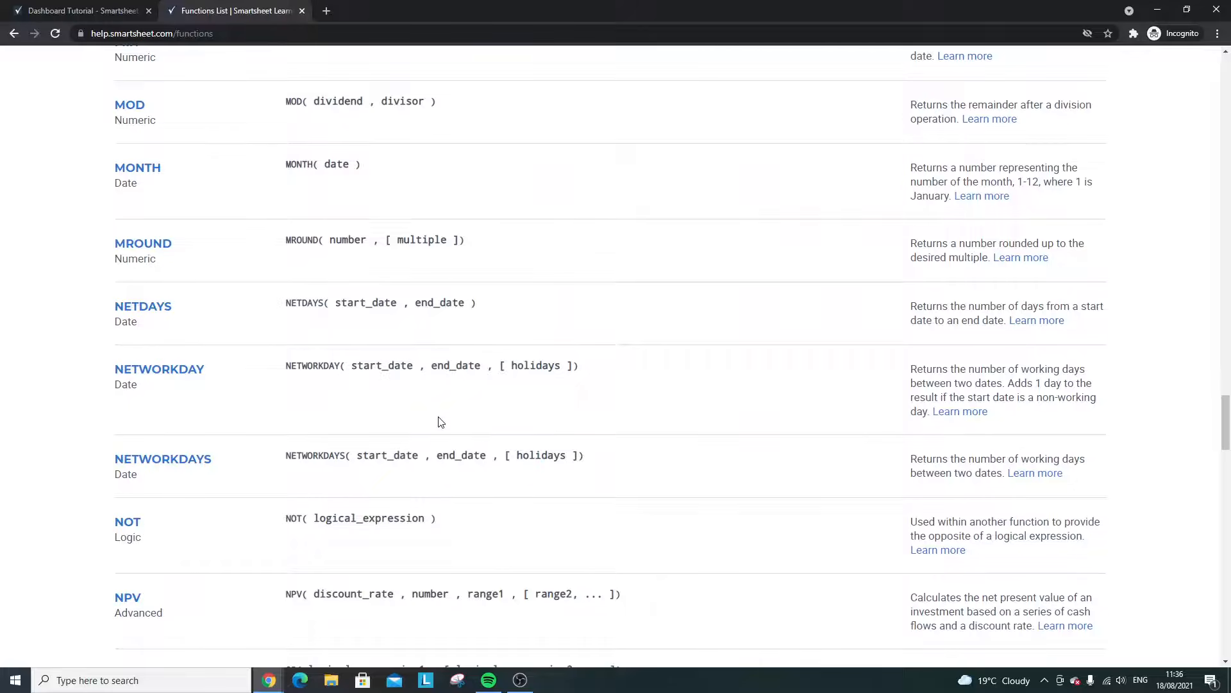
pyautogui.scroll(-4, 441, 422)
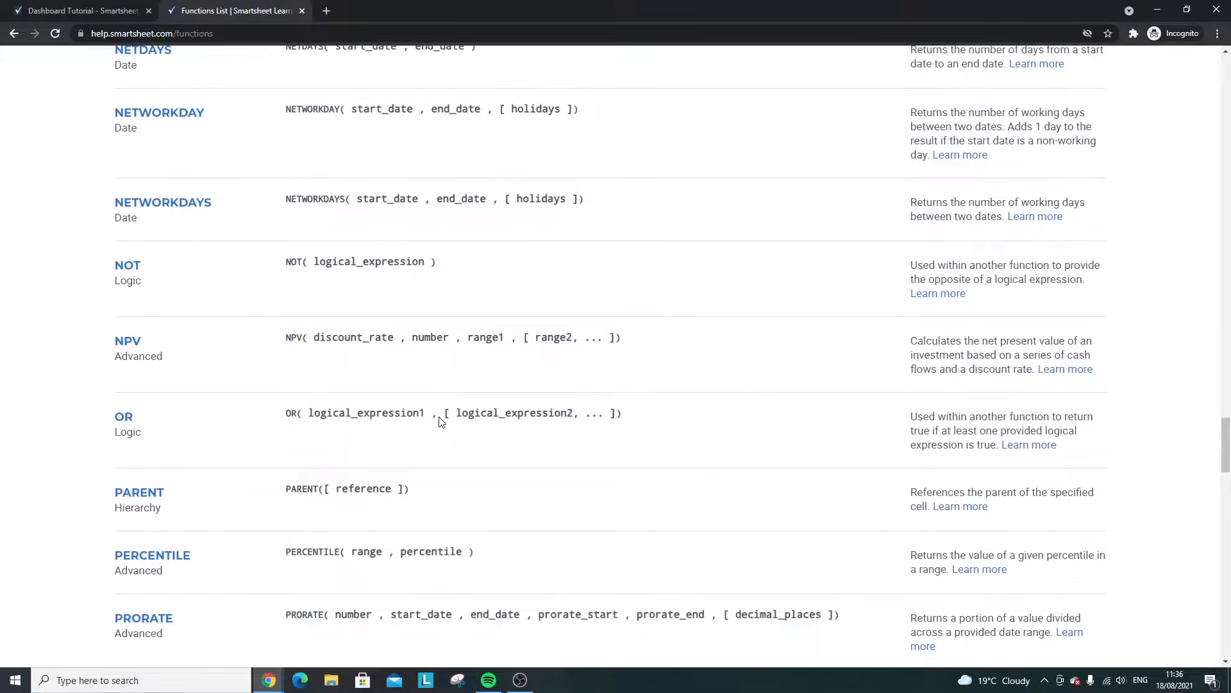
pyautogui.scroll(-8, 441, 421)
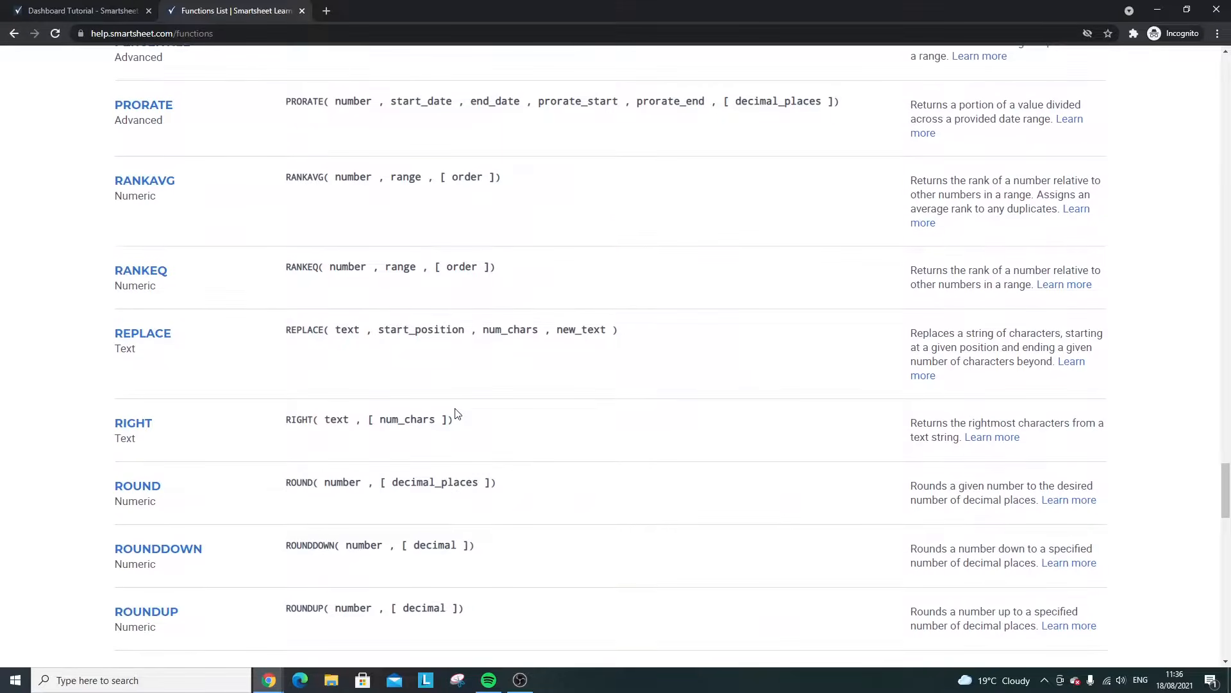
# - Find "vlookup" on the functions page and examine the VLOOKUP syntax
pyautogui.hotkey('ctrl', 'f')
pyautogui.write('vlook')
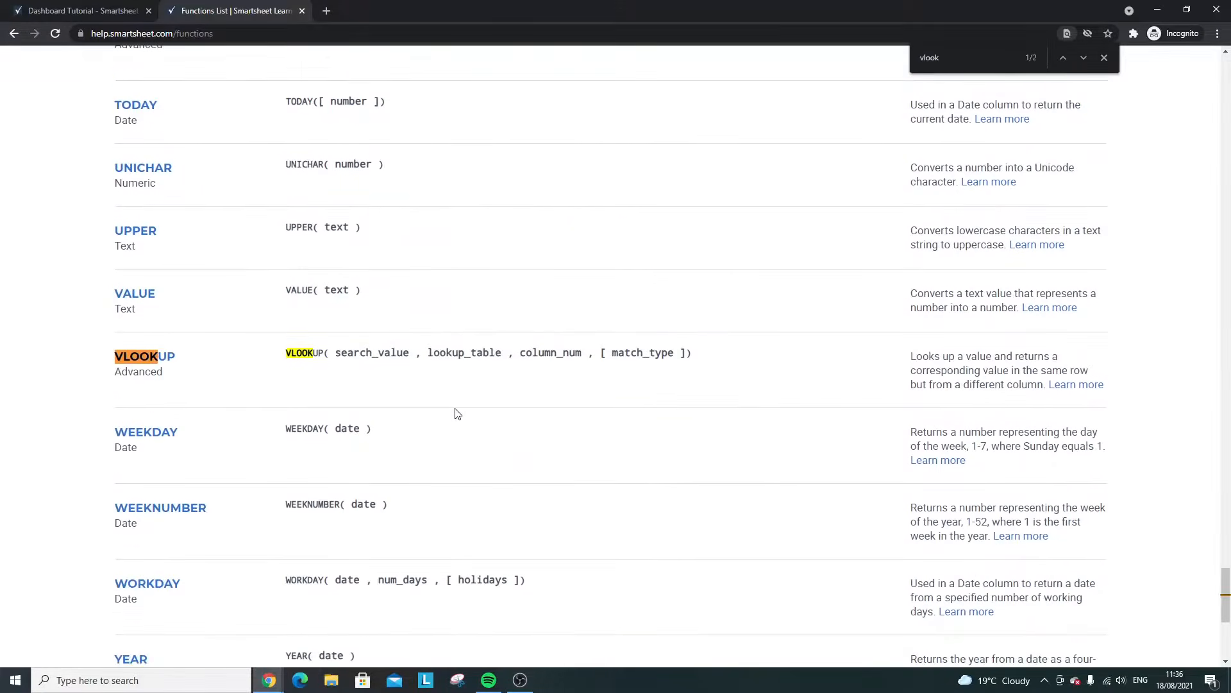
pyautogui.write('up')
pyautogui.tripleClick(391, 365)
pyautogui.scroll(-4, 391, 374)
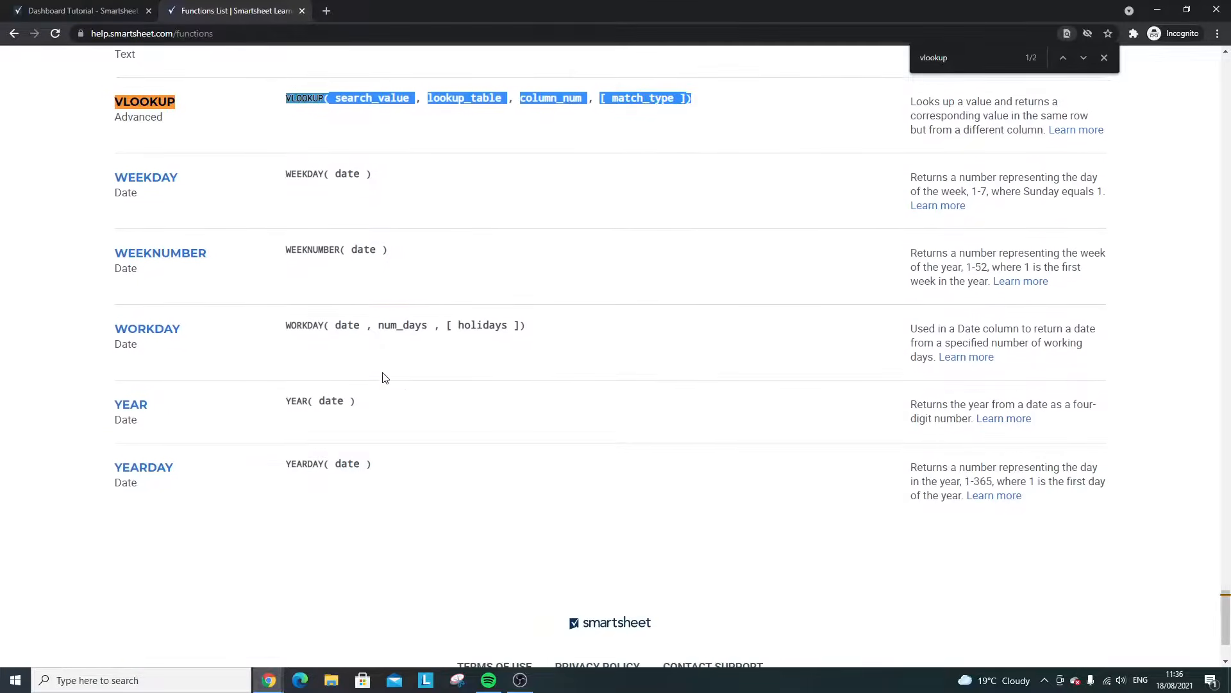
pyautogui.moveTo(1226, 614); pyautogui.dragTo(1219, 119)
# - Return to the dashboard and add a chart widget with the Dashboard Calculation Sheet as its data source
pyautogui.click(83, 9)
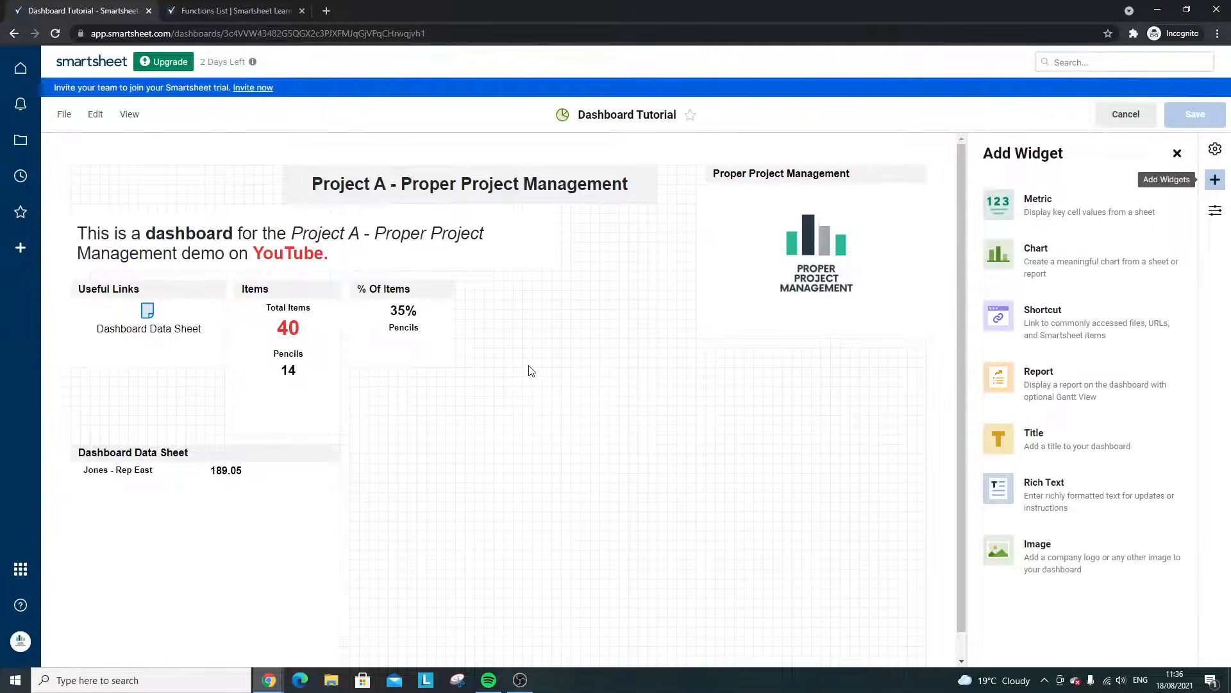
pyautogui.click(1052, 263)
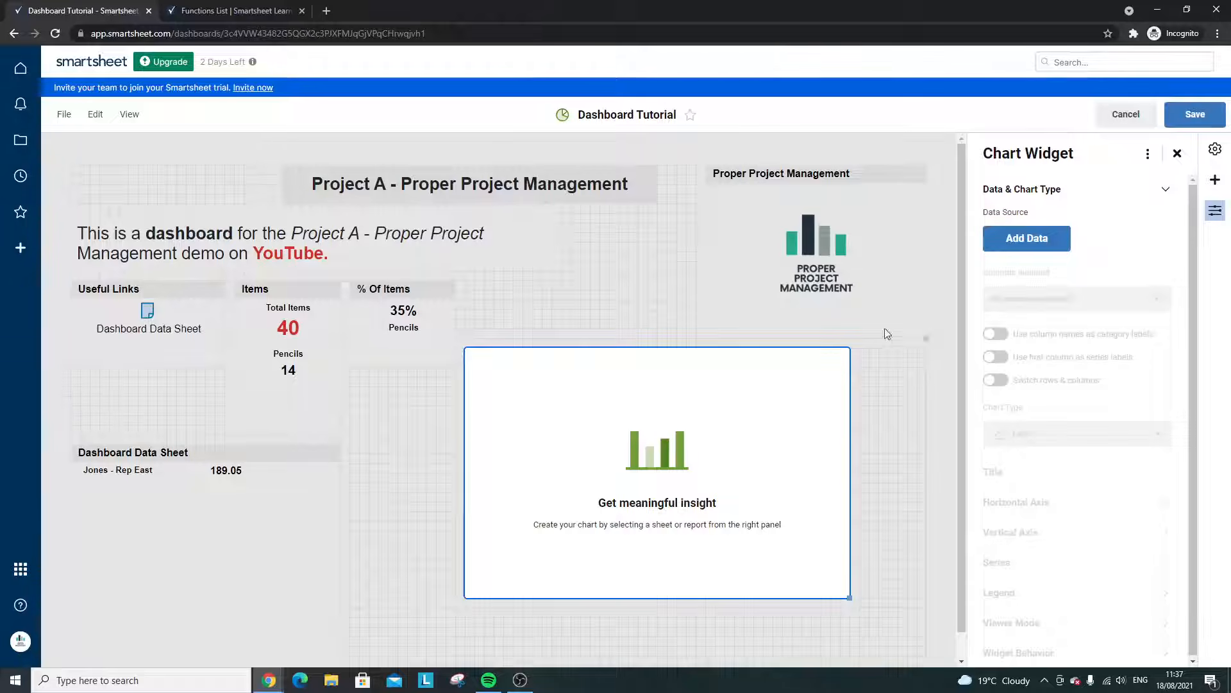
pyautogui.click(1011, 250)
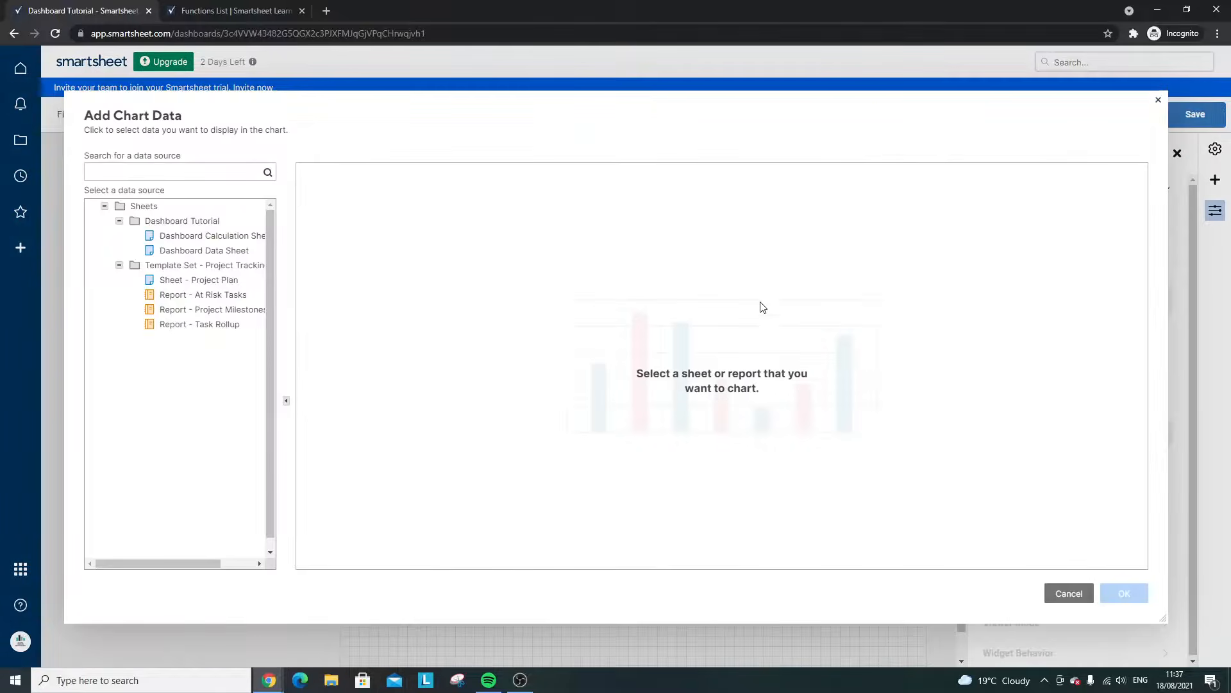
pyautogui.click(265, 236)
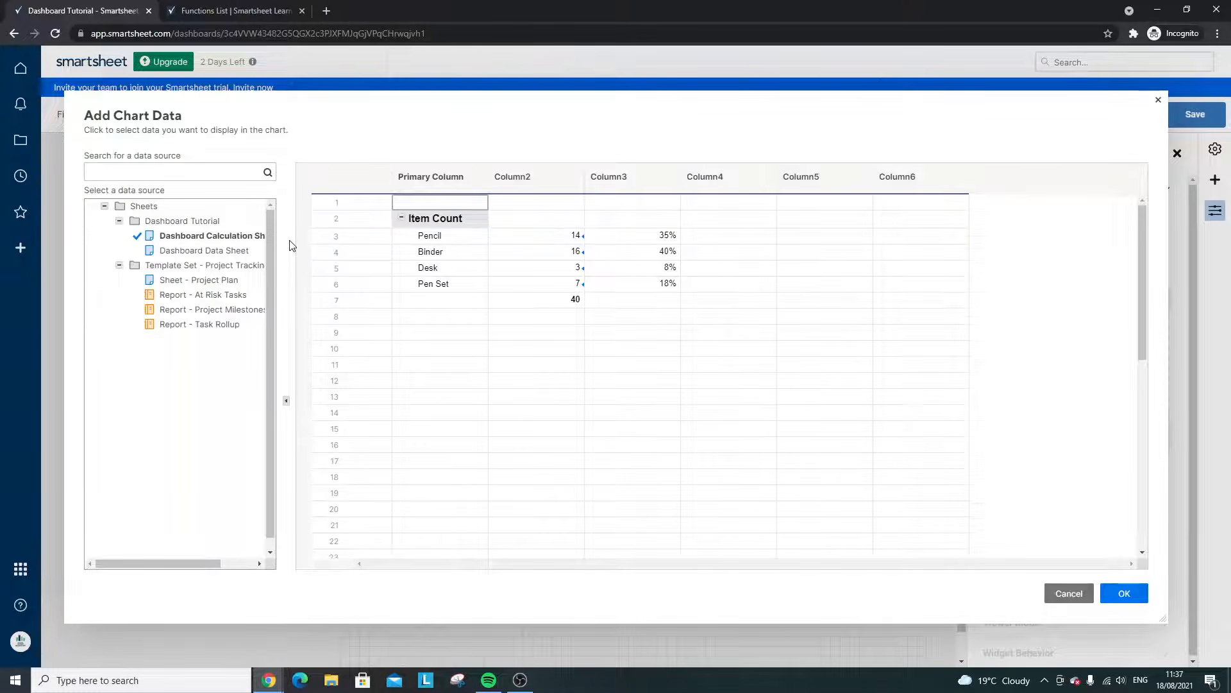
# - Chart the item names Pencil through Pen Set with their Column2 counts, rows 3 to 6, from the calculation sheet
pyautogui.moveTo(567, 238); pyautogui.dragTo(626, 284)
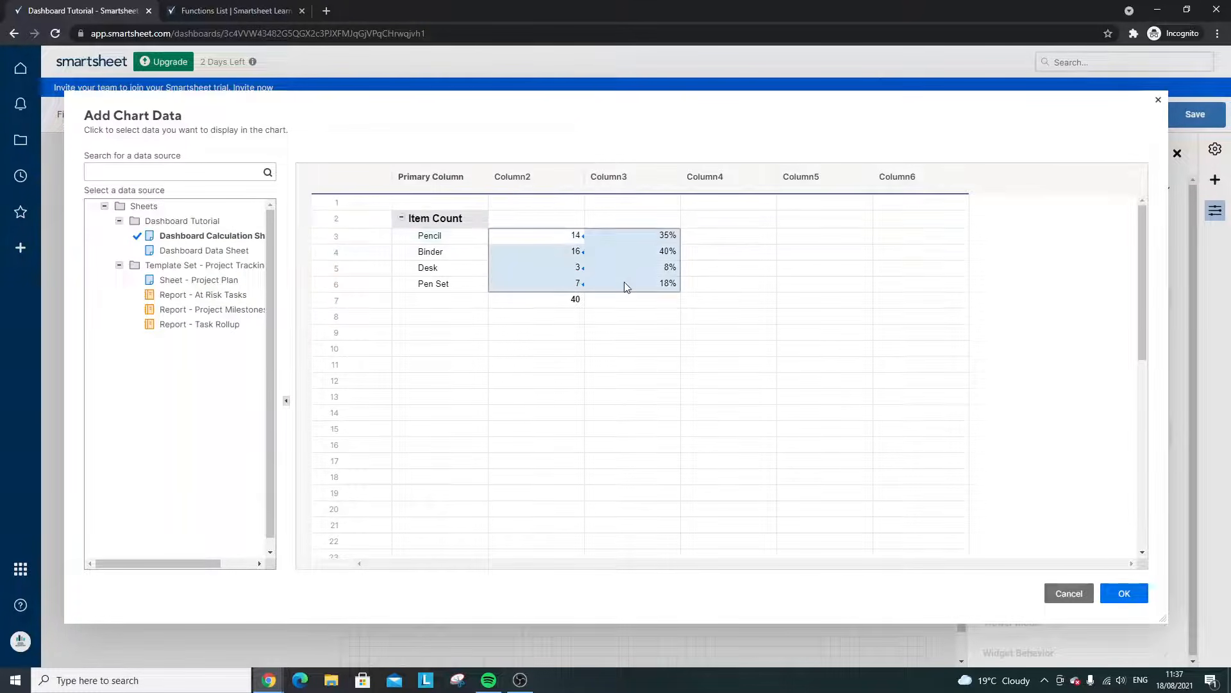
pyautogui.moveTo(452, 236); pyautogui.dragTo(561, 283)
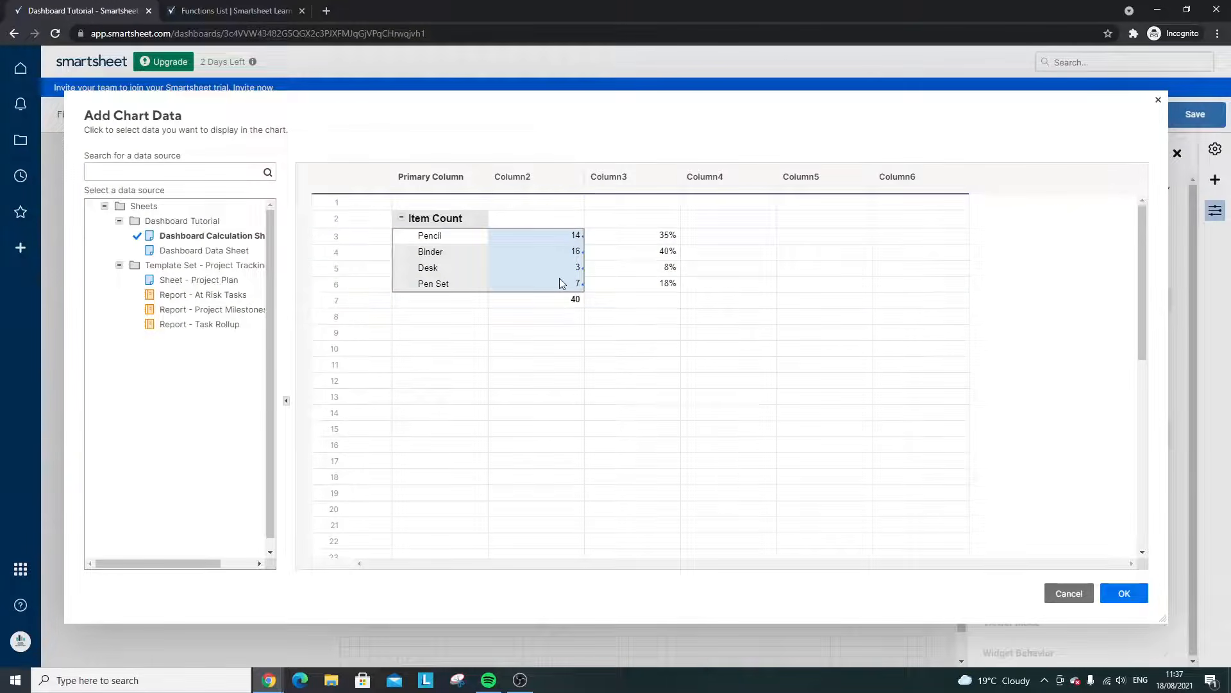
pyautogui.click(554, 313)
pyautogui.moveTo(440, 238); pyautogui.dragTo(568, 292)
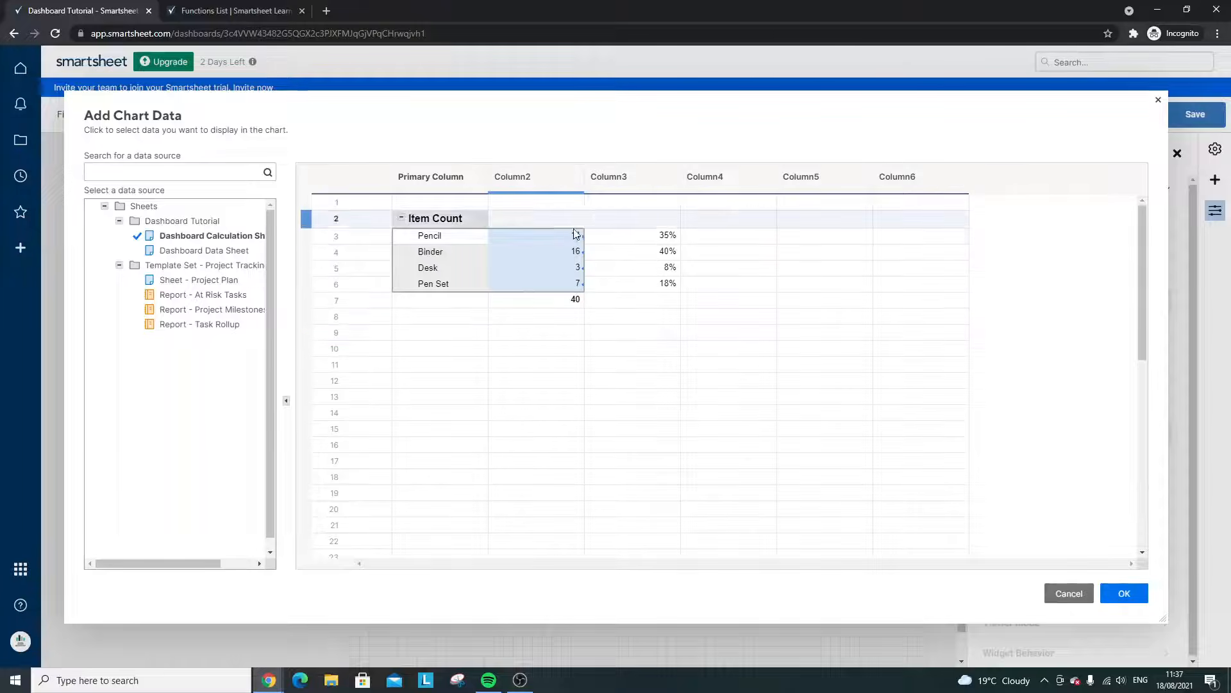
pyautogui.click(545, 252)
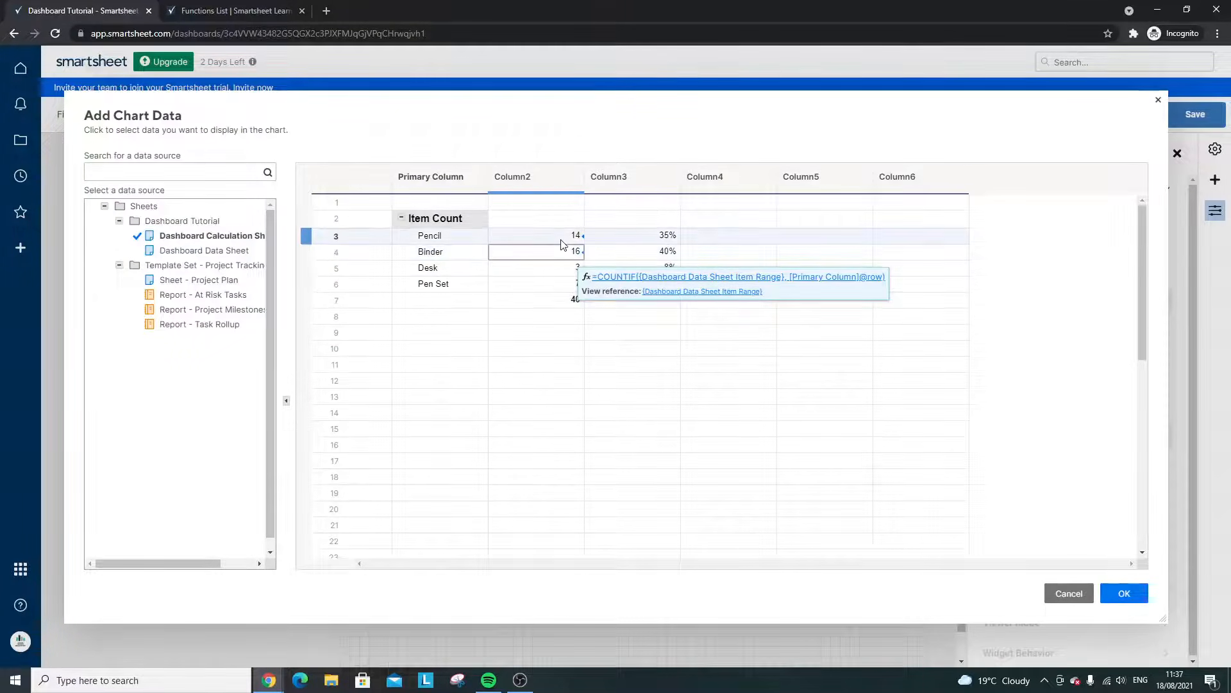
pyautogui.click(467, 239)
pyautogui.moveTo(467, 239); pyautogui.dragTo(556, 279)
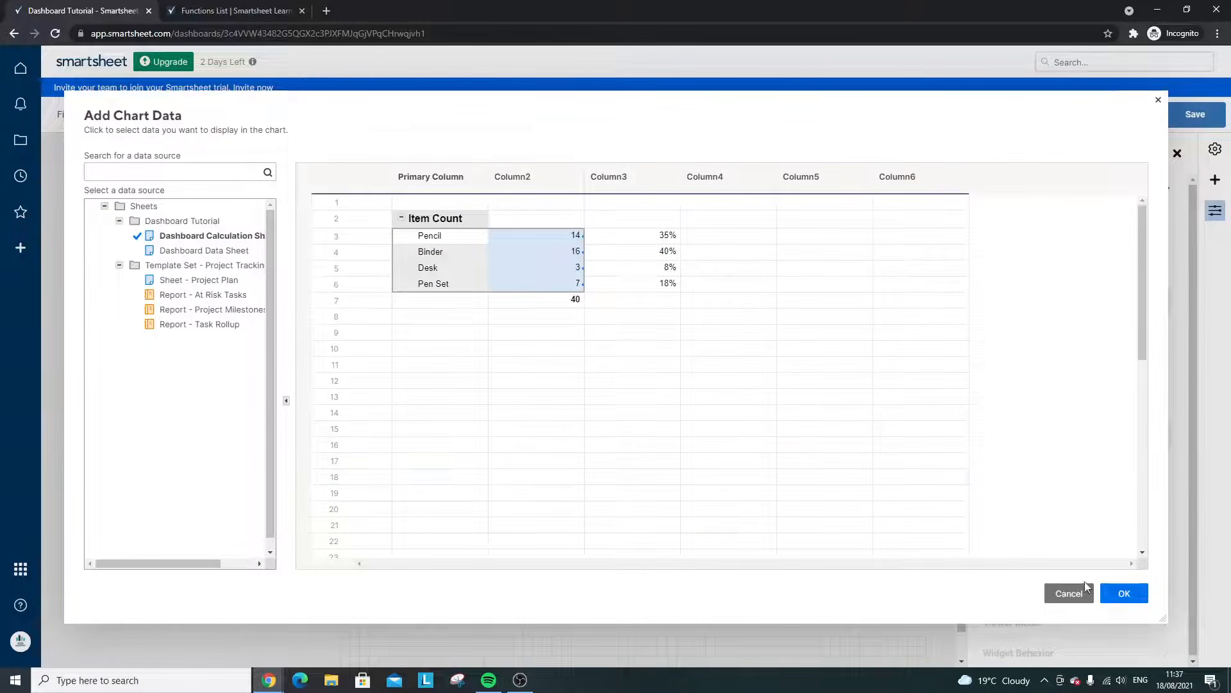
pyautogui.click(1125, 593)
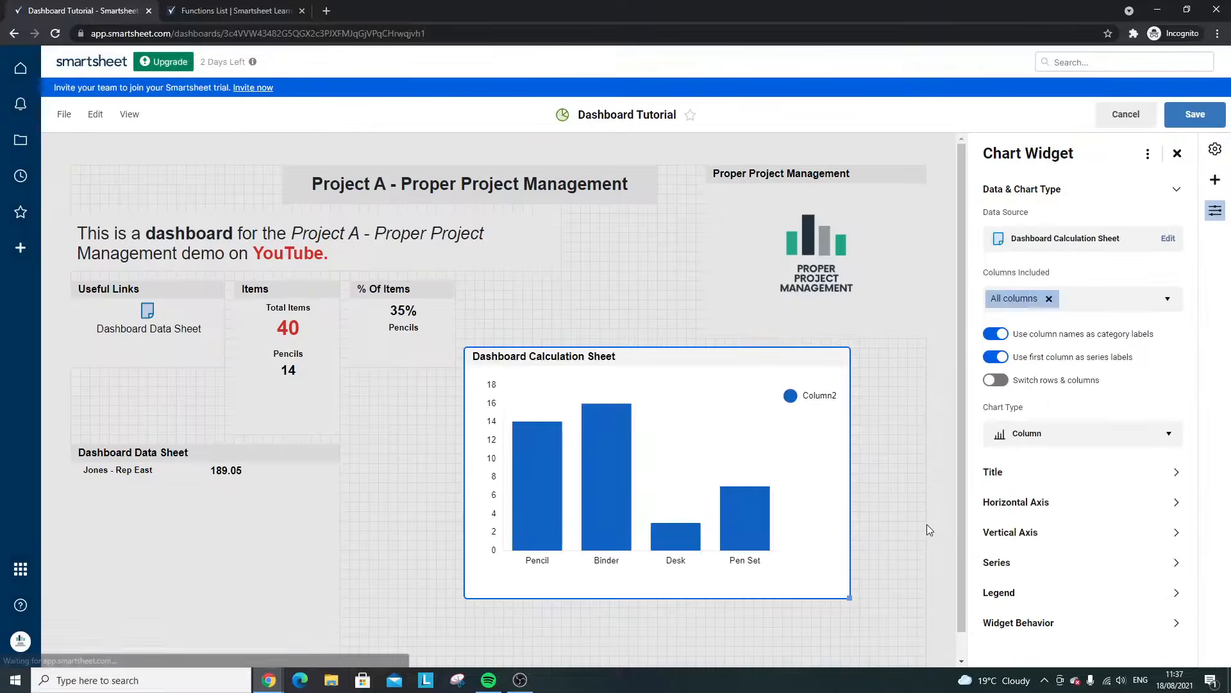
# - Move the chart widget so that it sits below the Proper Project Management logo, aligned with the logo widget's outer edge
pyautogui.click(634, 359)
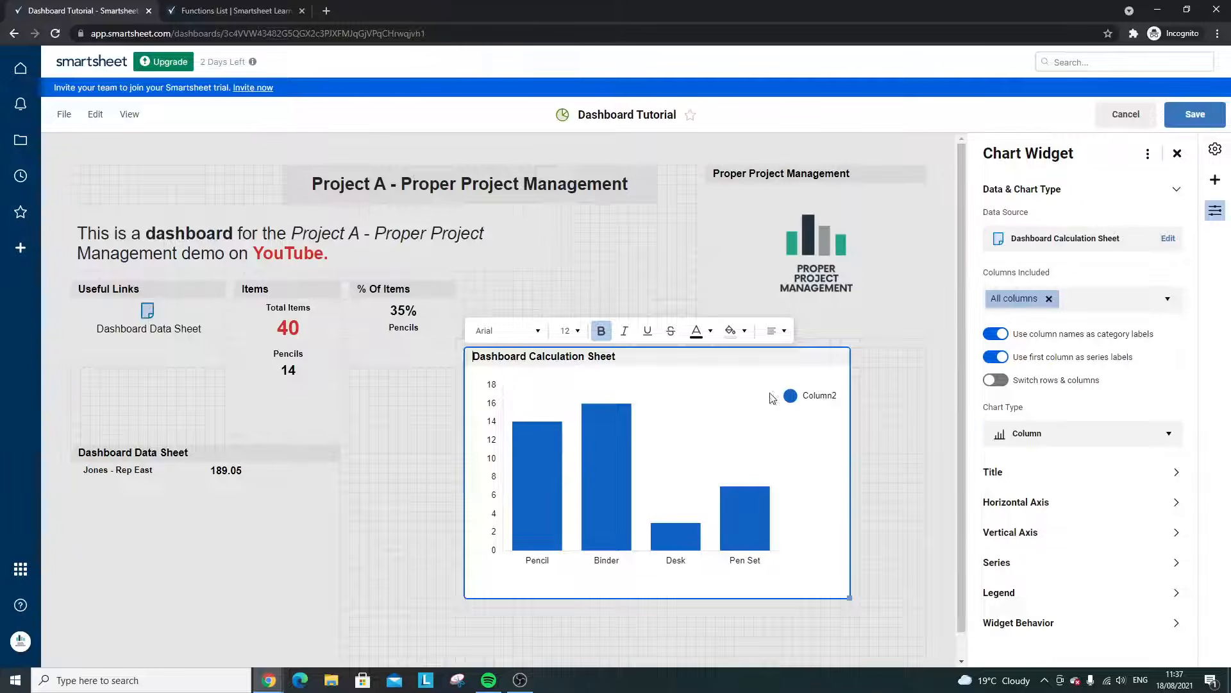
pyautogui.click(917, 384)
pyautogui.moveTo(757, 364); pyautogui.dragTo(830, 357)
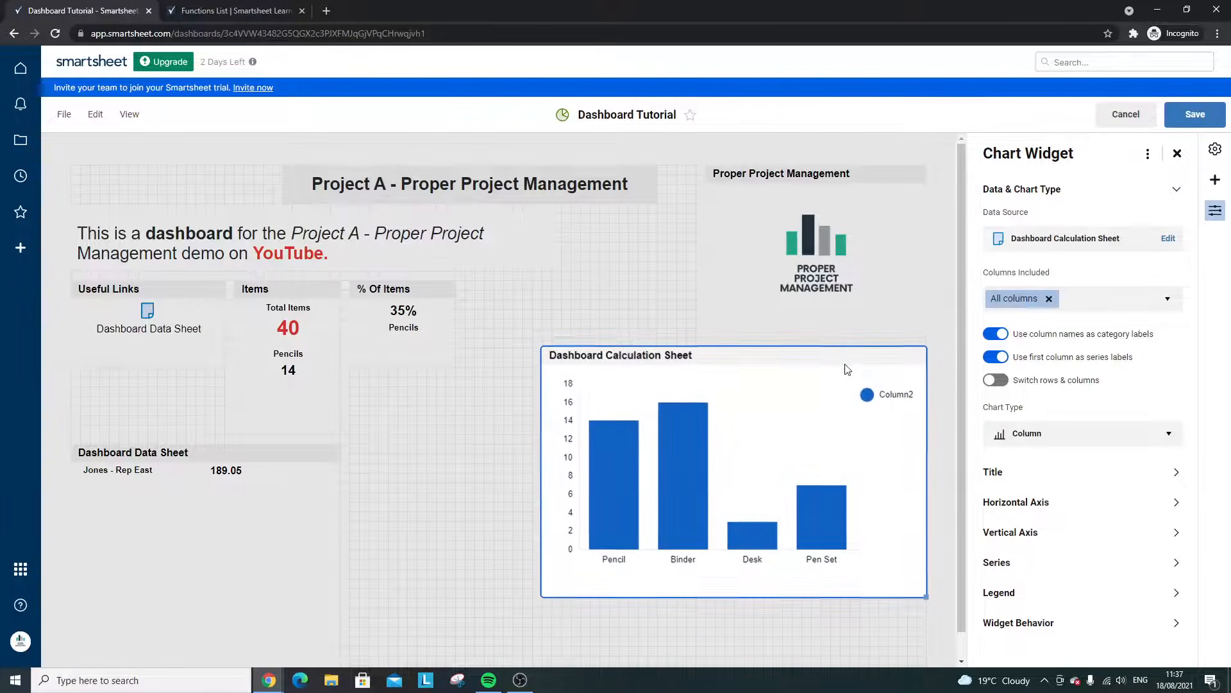
# - Try the chart without column names as category labels and without the first column as series labels, restoring each option
pyautogui.click(1003, 334)
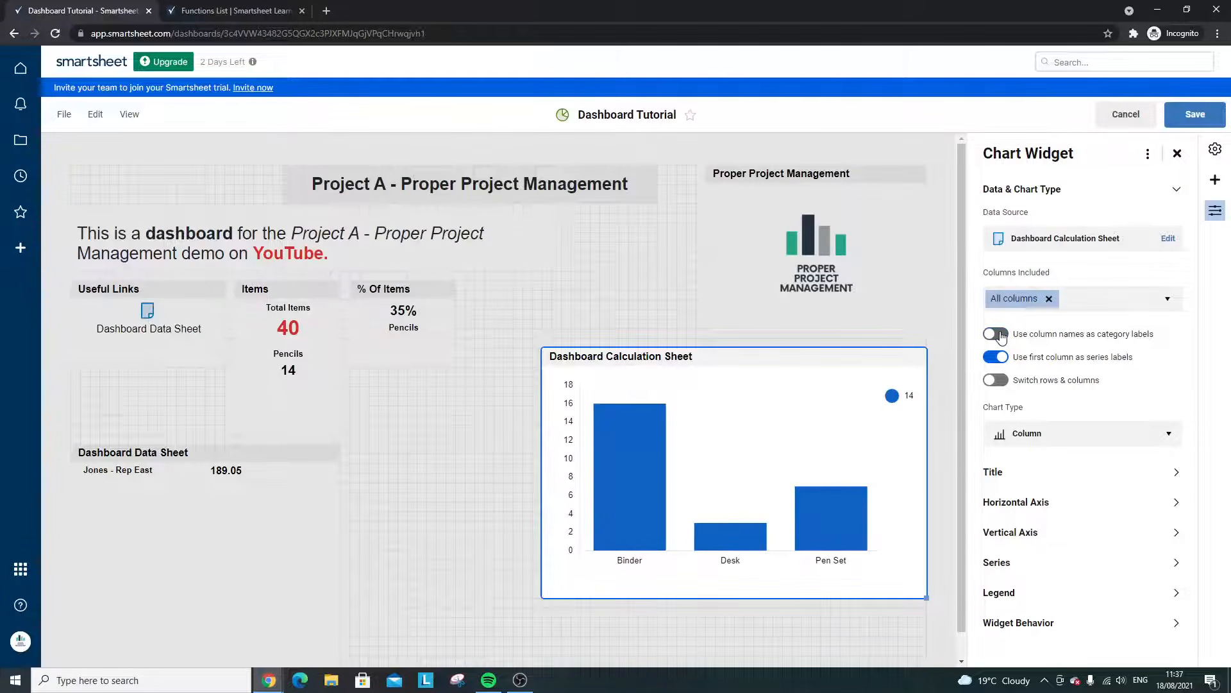
pyautogui.click(1002, 336)
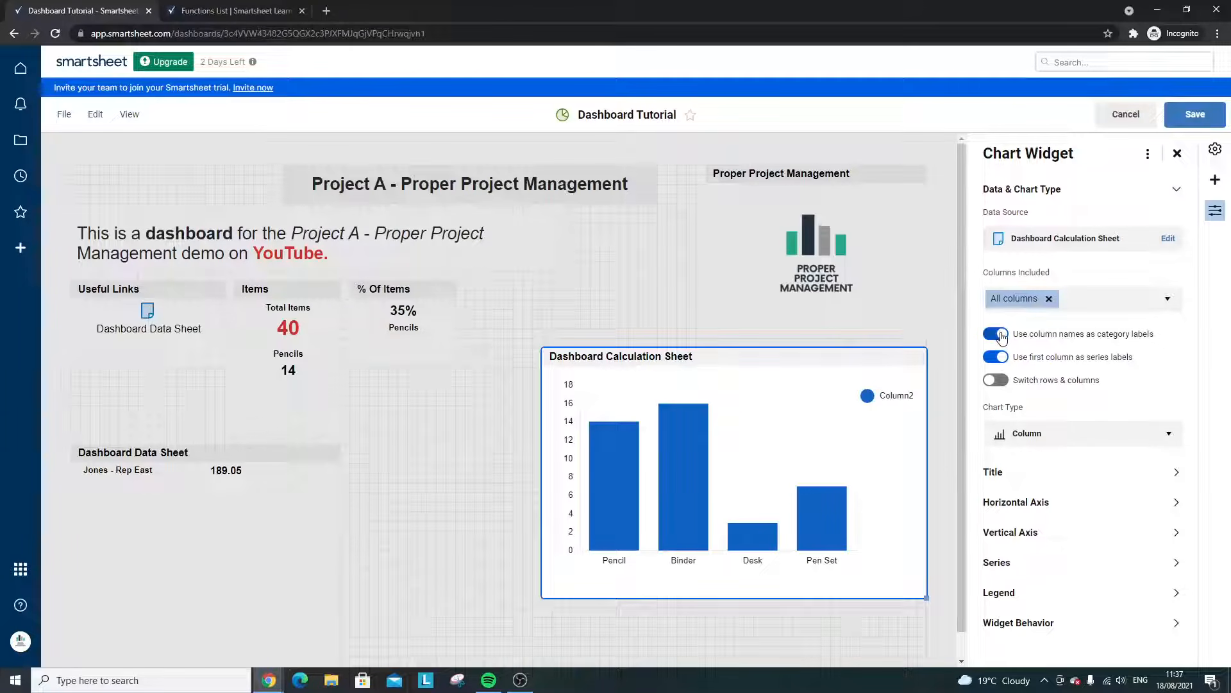
pyautogui.click(1002, 336)
pyautogui.click(1003, 336)
pyautogui.click(1003, 359)
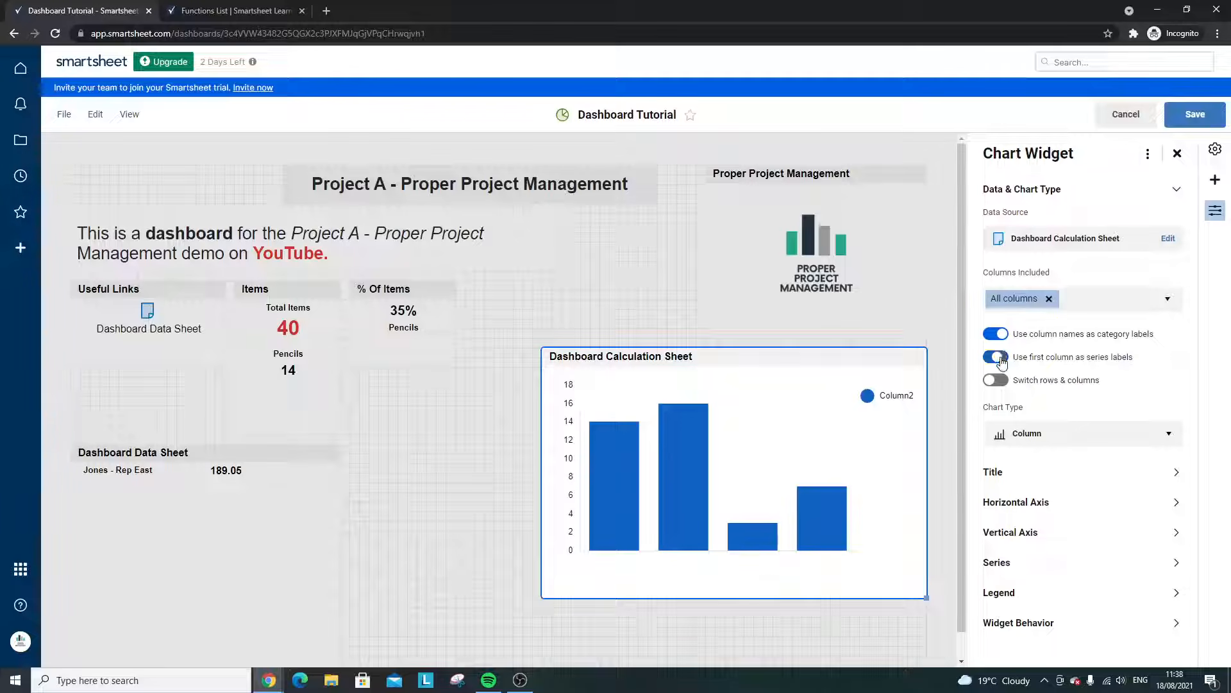
pyautogui.click(996, 357)
pyautogui.click(1003, 360)
# - Switch the chart's rows and columns so each item is its own series, and shift the widget slightly down
pyautogui.click(1002, 381)
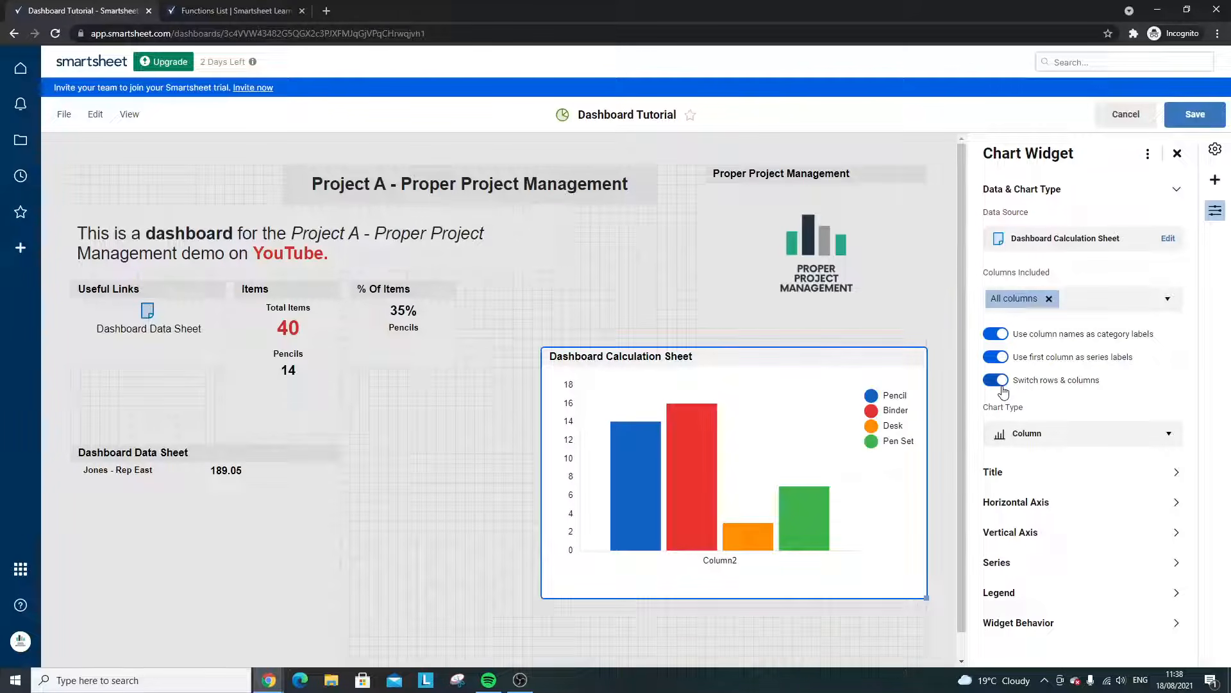
pyautogui.click(579, 317)
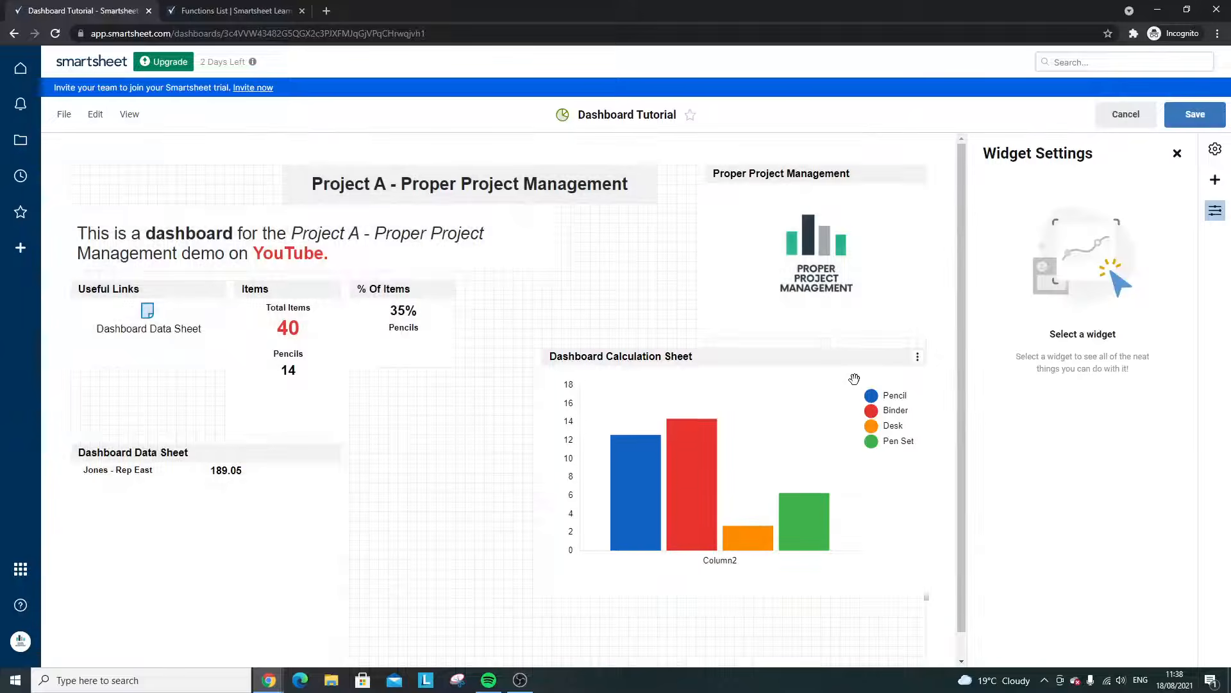
pyautogui.click(723, 376)
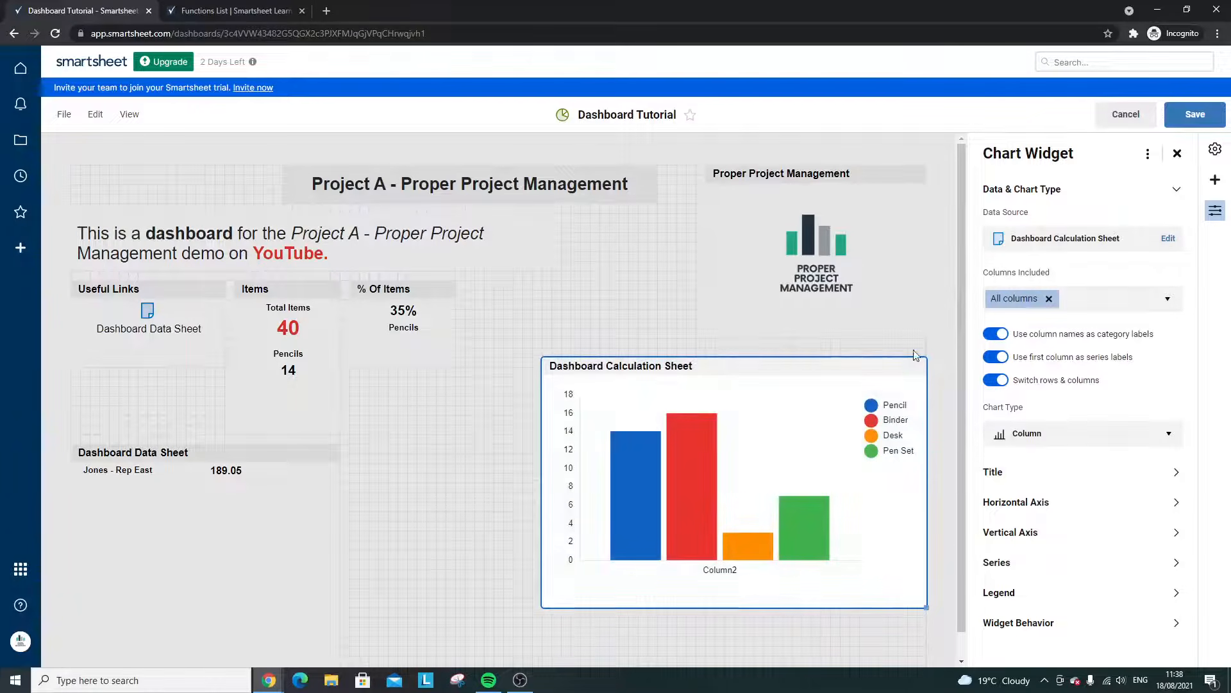
# - Examine the chart widget's title, horizontal axis, vertical axis, series and legend settings
pyautogui.click(1044, 472)
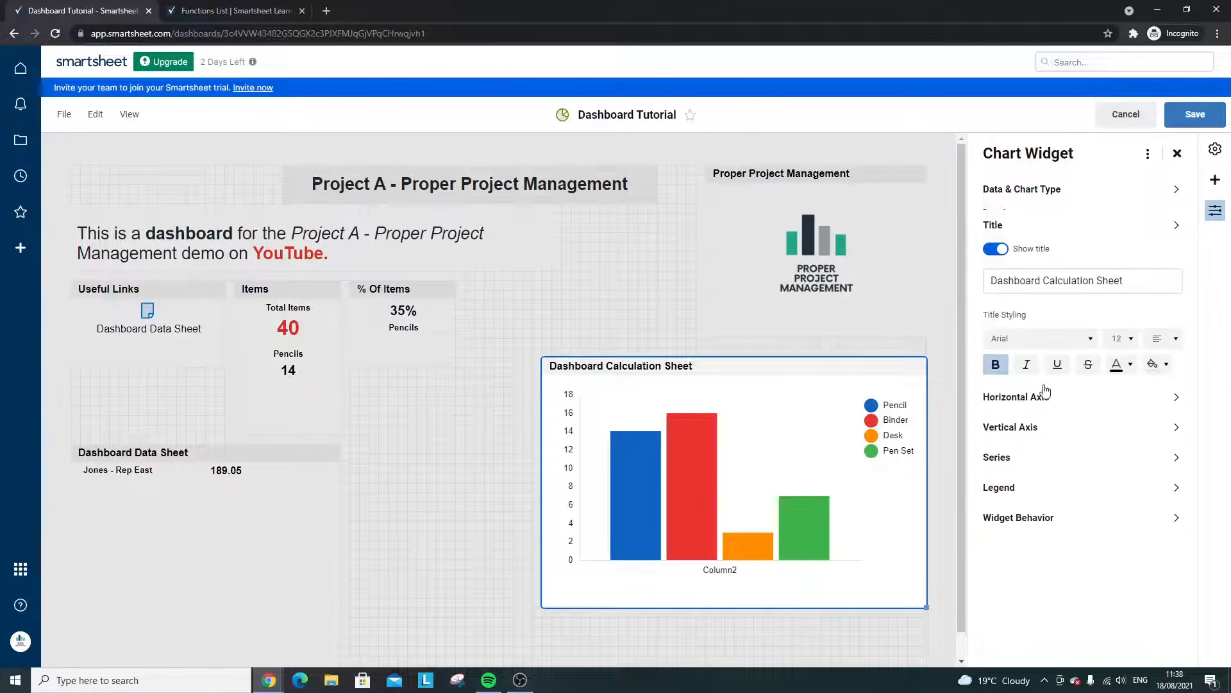
pyautogui.click(1104, 223)
pyautogui.click(1041, 250)
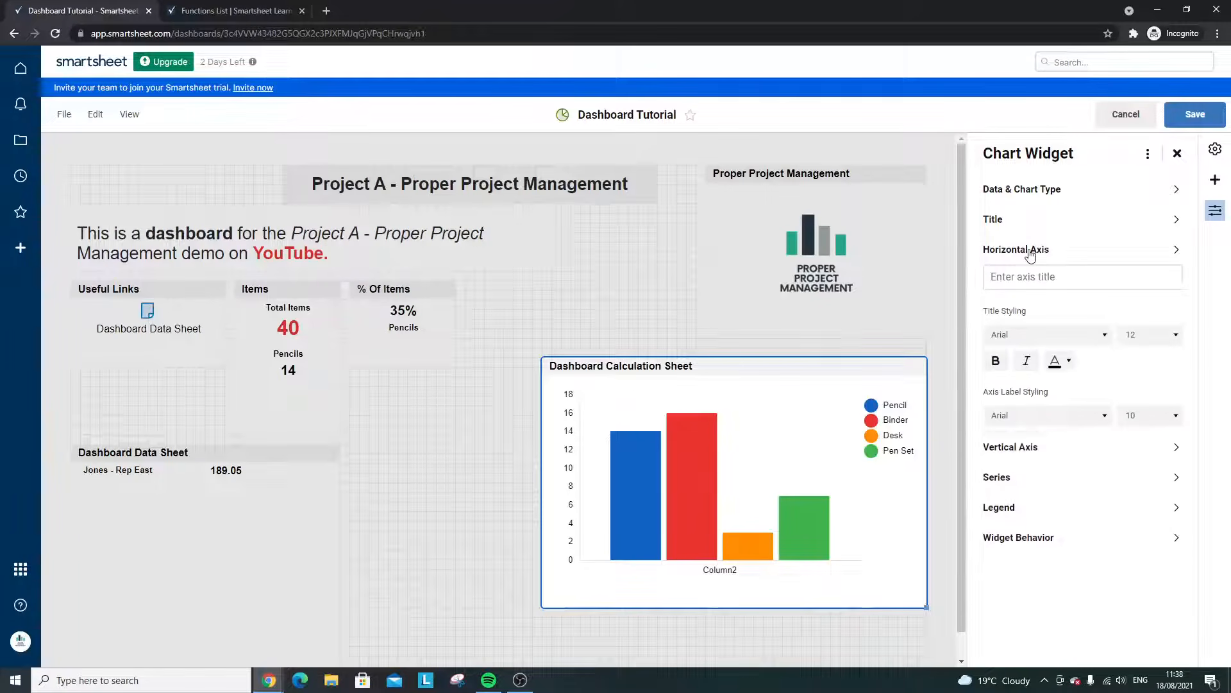
pyautogui.click(1027, 264)
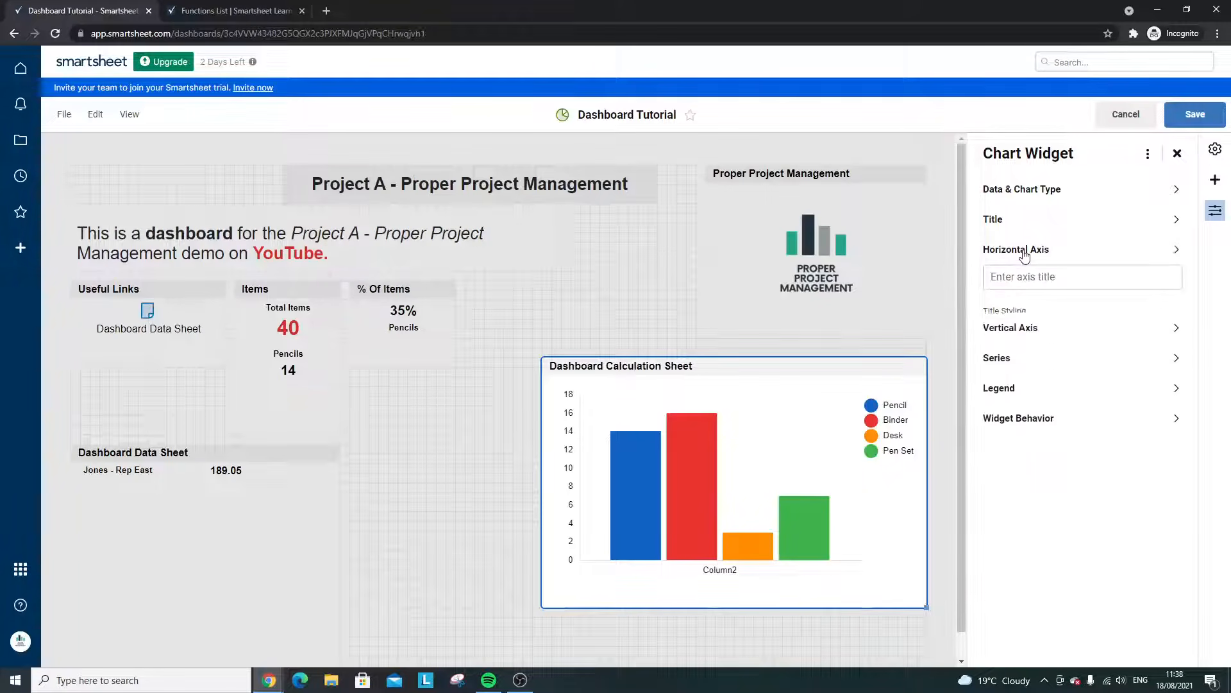
pyautogui.click(1031, 285)
pyautogui.click(1031, 289)
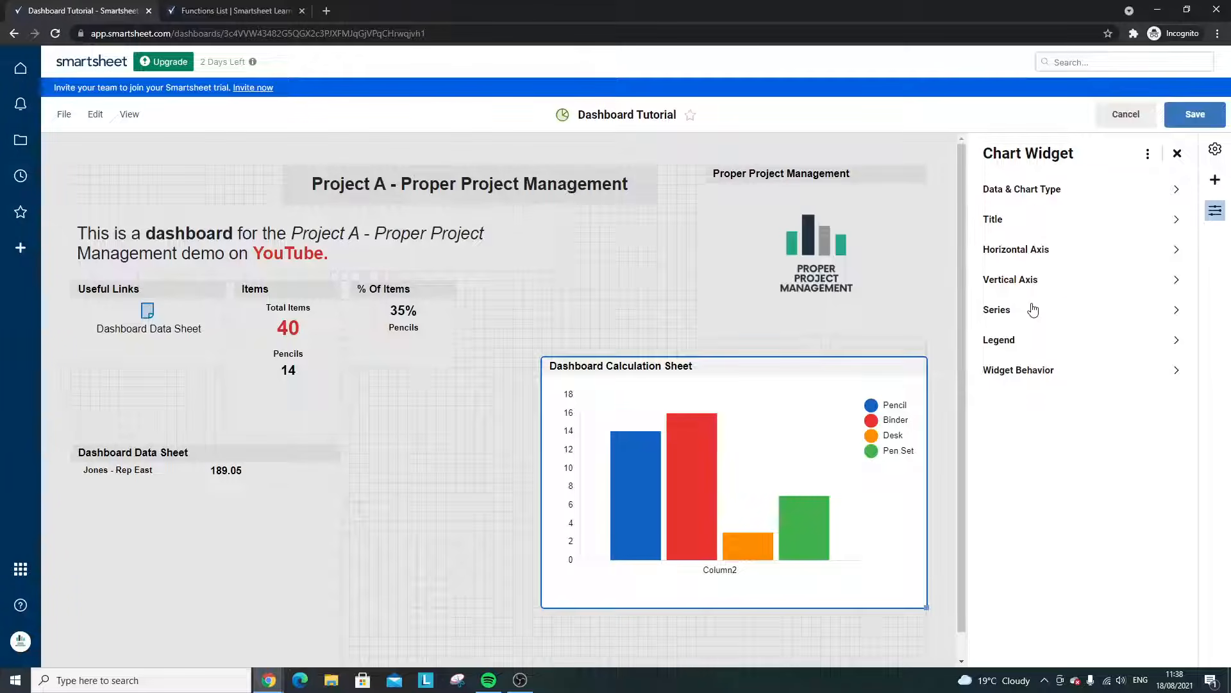
pyautogui.click(1030, 315)
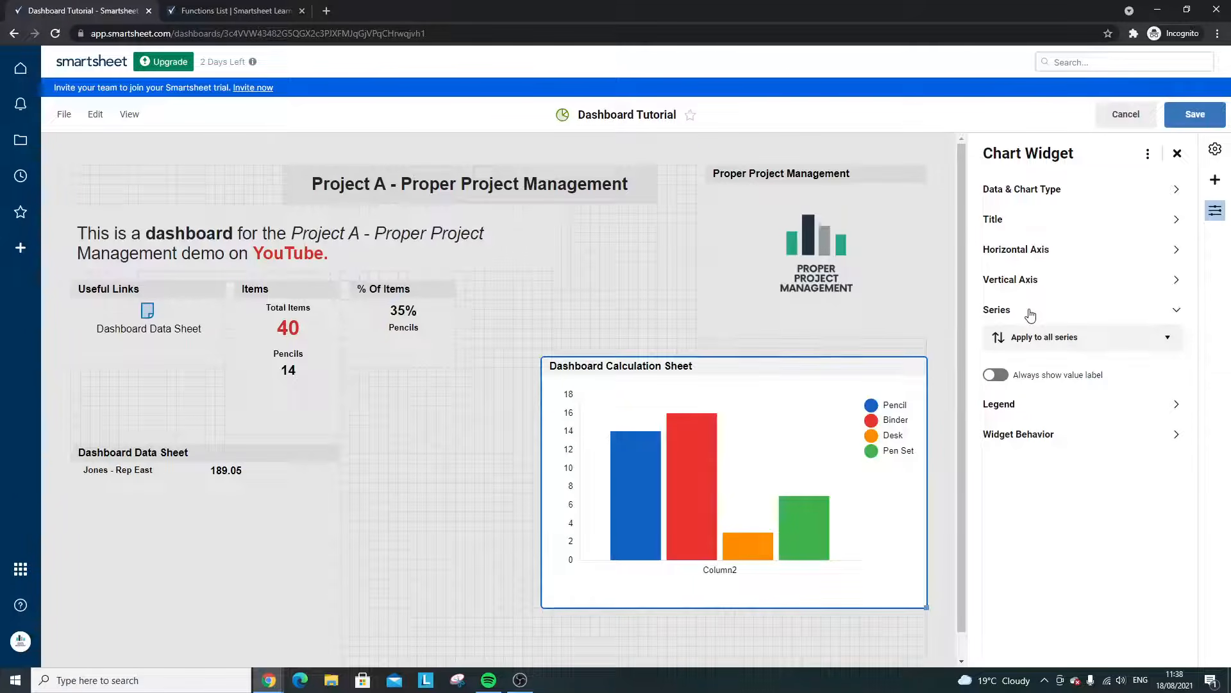
pyautogui.click(1030, 314)
pyautogui.click(1019, 340)
pyautogui.click(1019, 341)
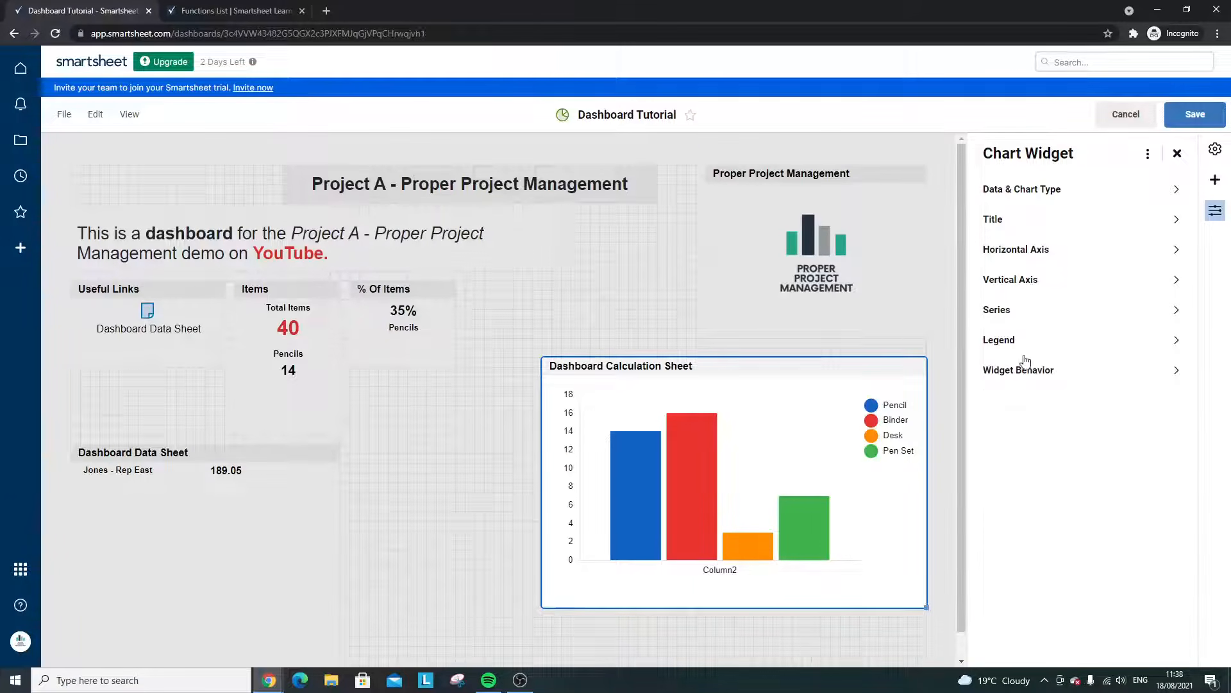
# - Set the chart widget's behavior to Open the data source and save the dashboard
pyautogui.click(1030, 373)
pyautogui.click(1045, 426)
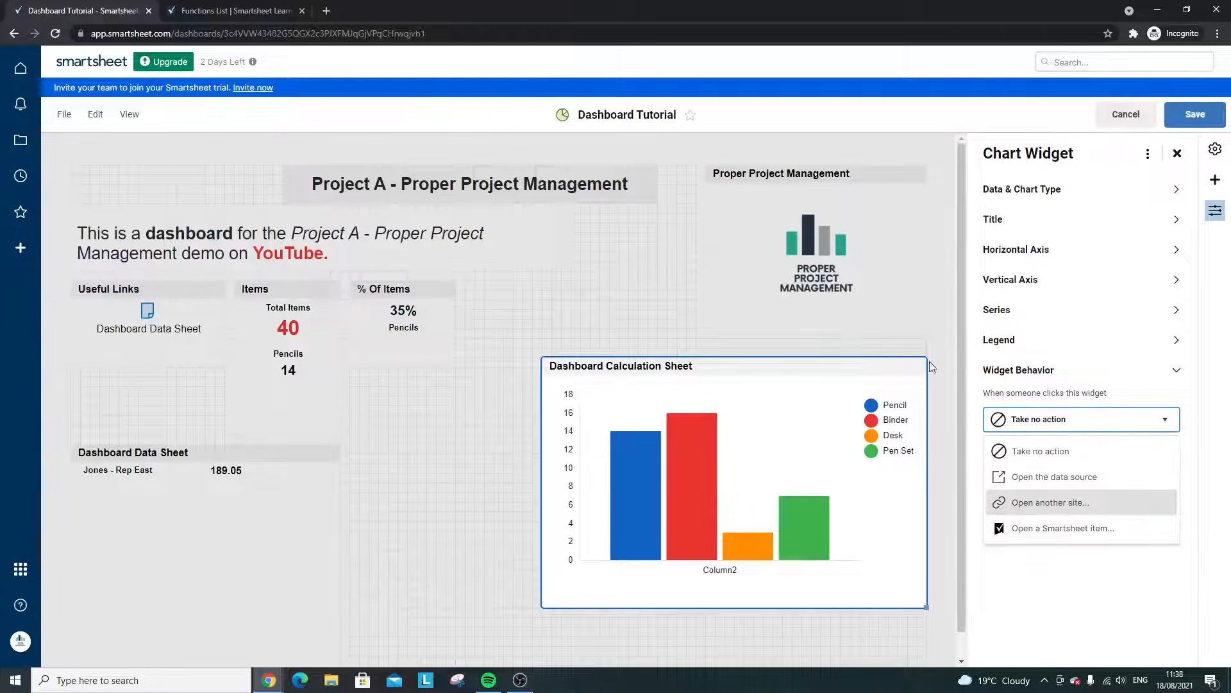
pyautogui.click(1065, 476)
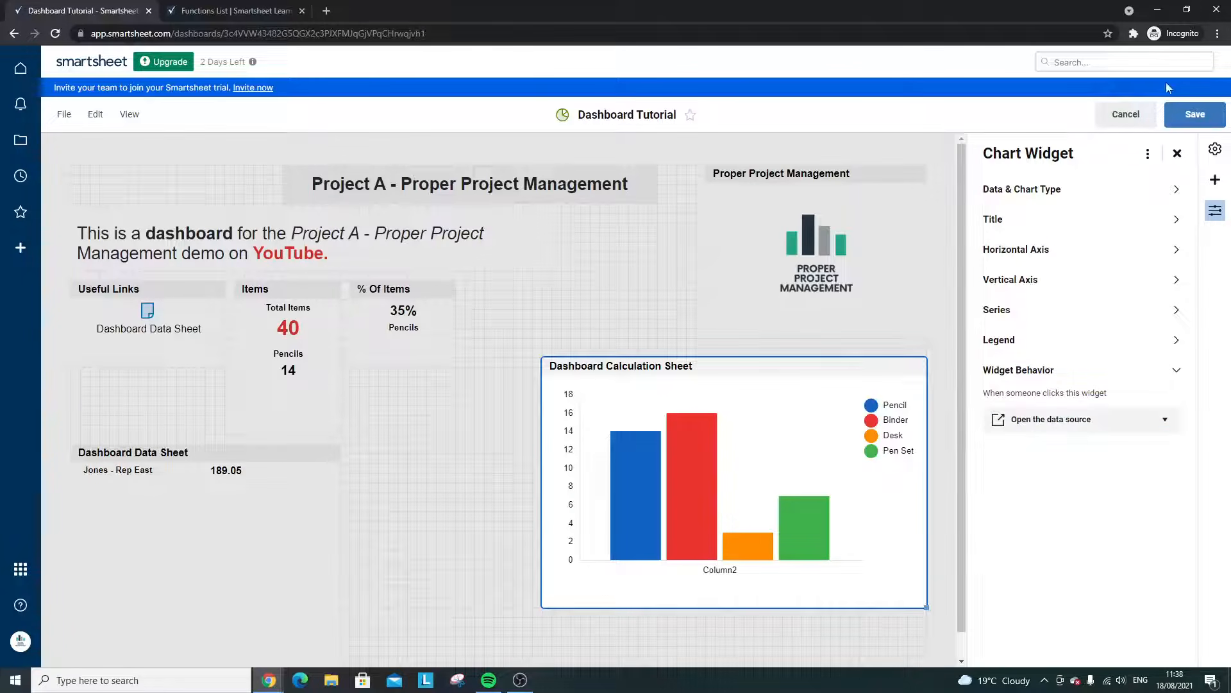
pyautogui.click(1195, 114)
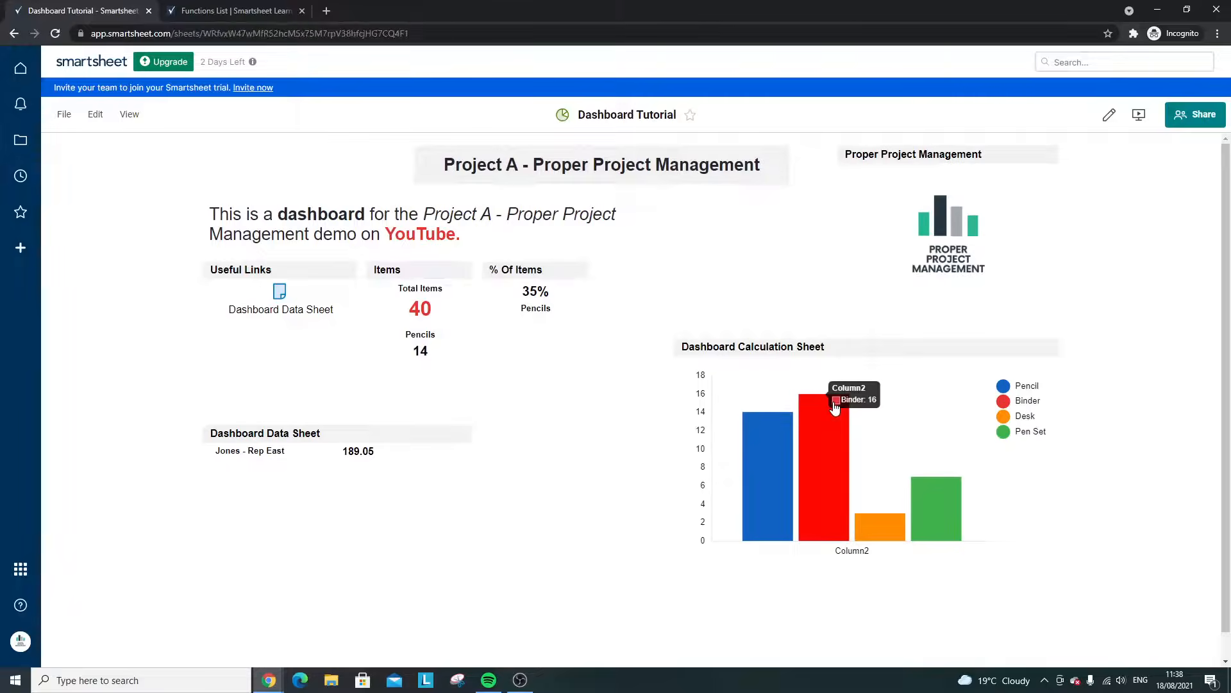
# - Follow the chart's link to its source sheet, examine the Pencil count and percentage formulas, and return to the dashboard
pyautogui.click(834, 408)
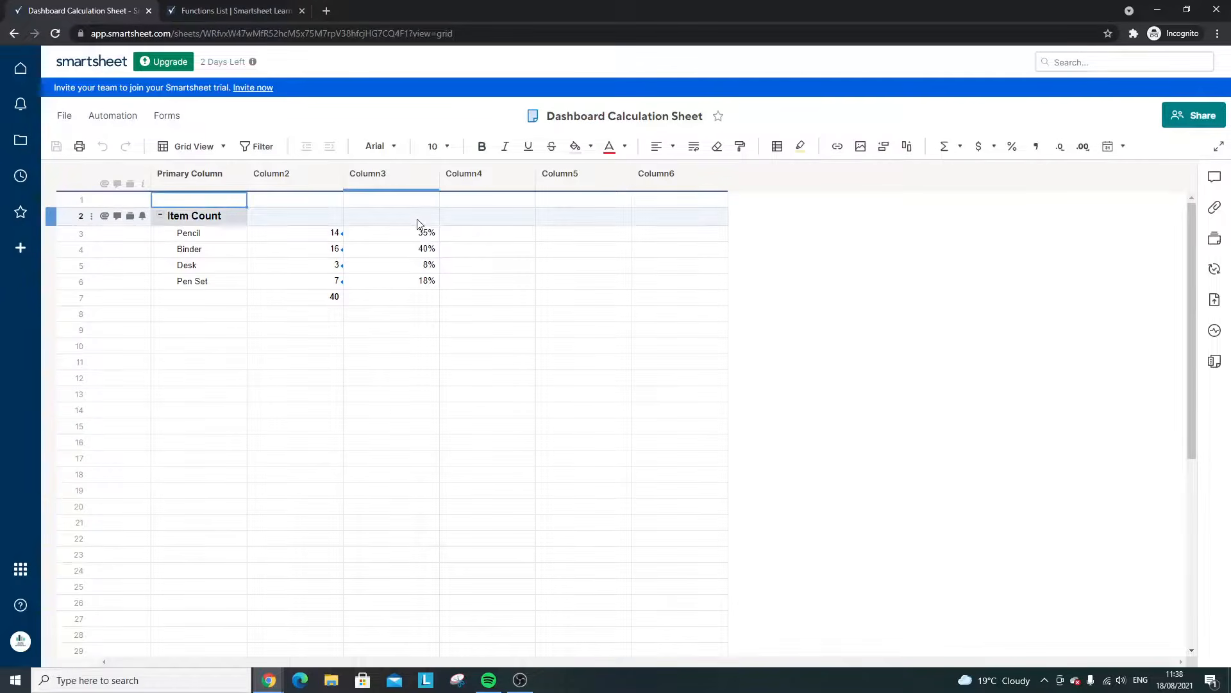
pyautogui.click(297, 234)
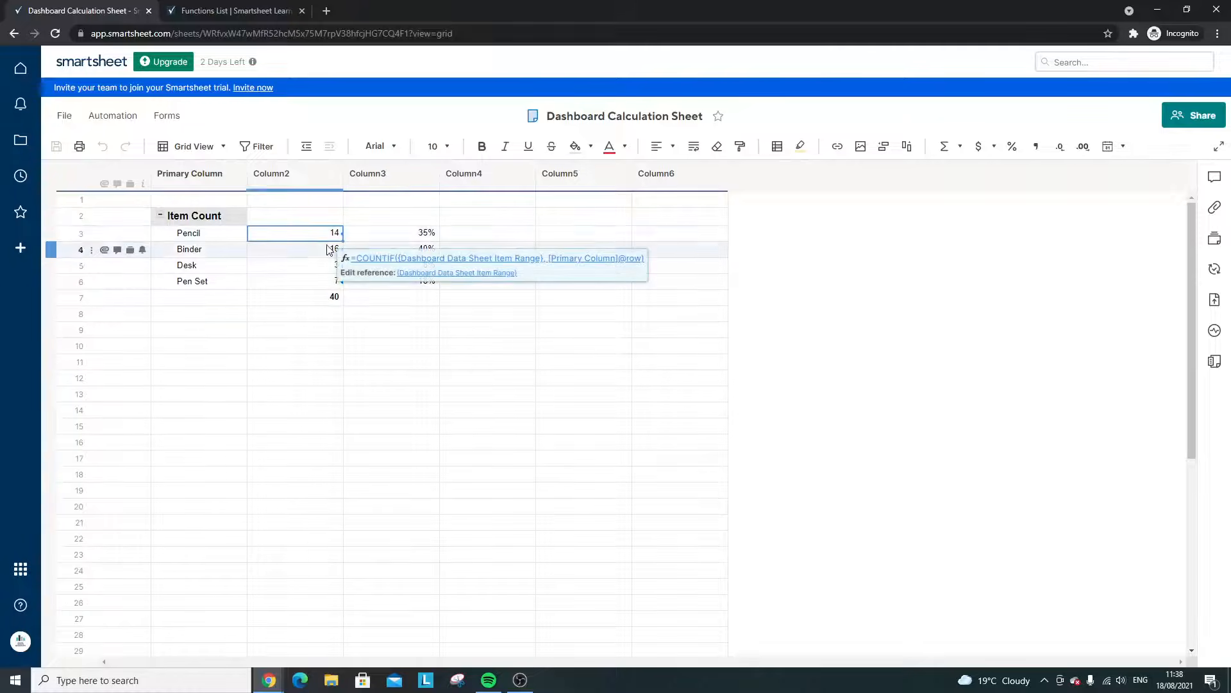
pyautogui.click(379, 232)
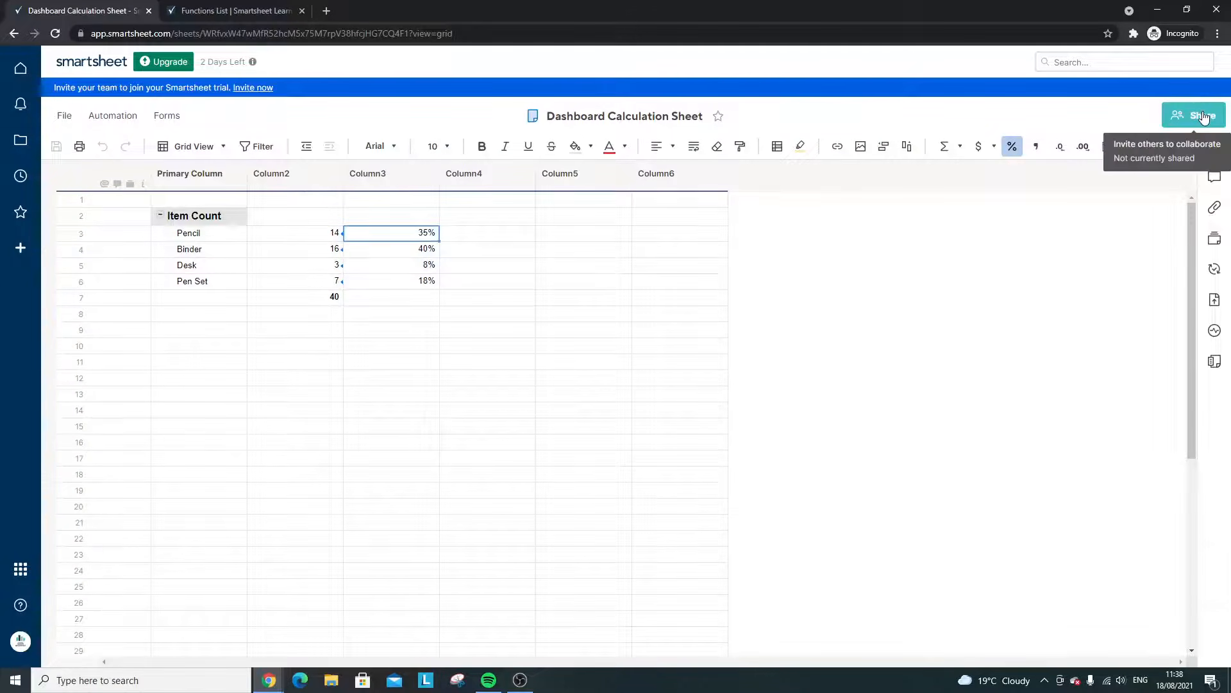
pyautogui.doubleClick(407, 234)
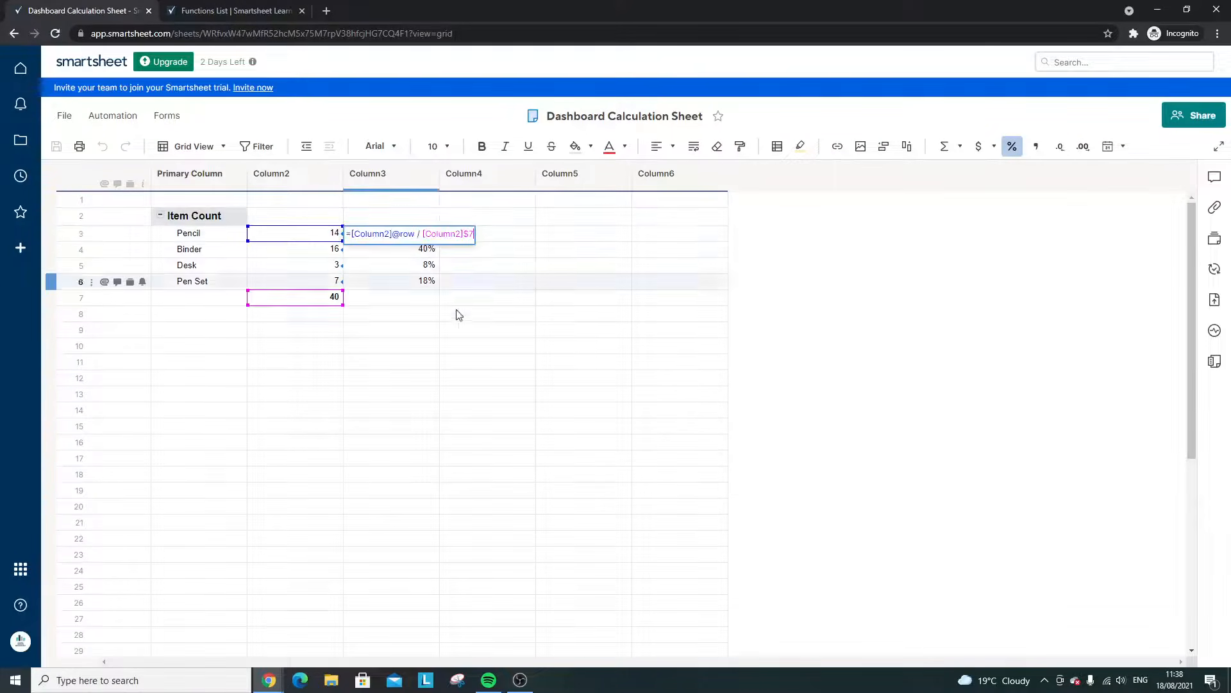
pyautogui.click(456, 314)
pyautogui.click(14, 34)
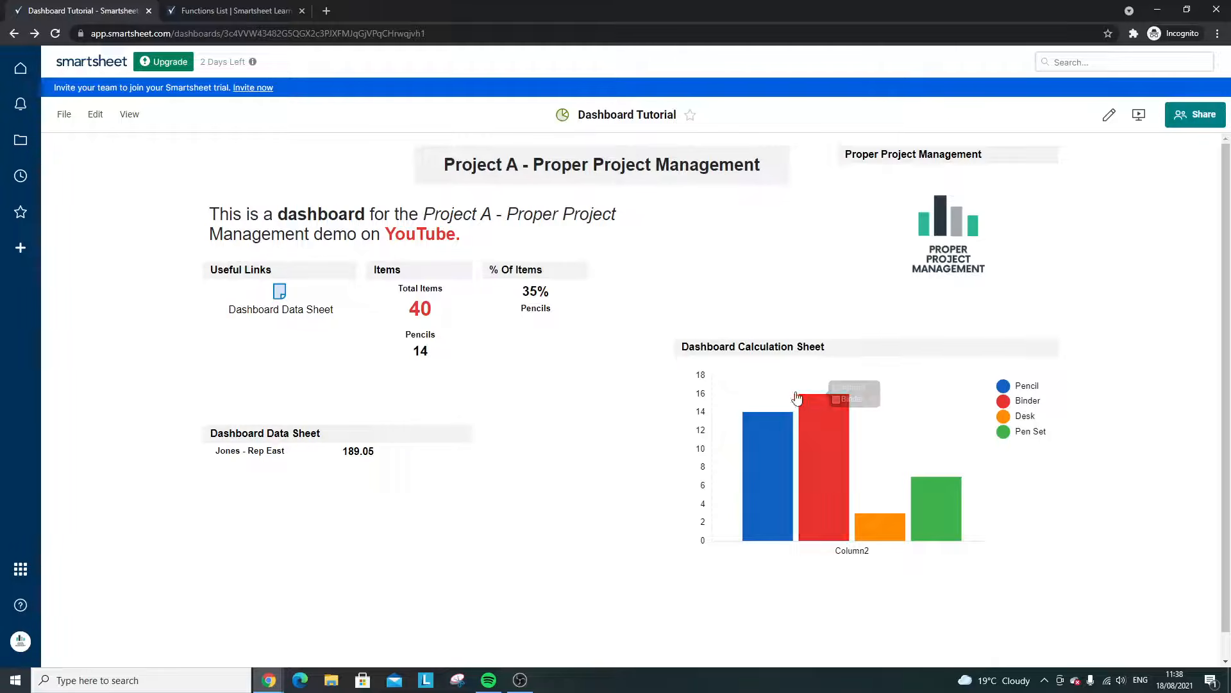
# - Reopen the dashboard for editing and review the data and chart type settings of the item count chart
pyautogui.moveTo(850, 435)
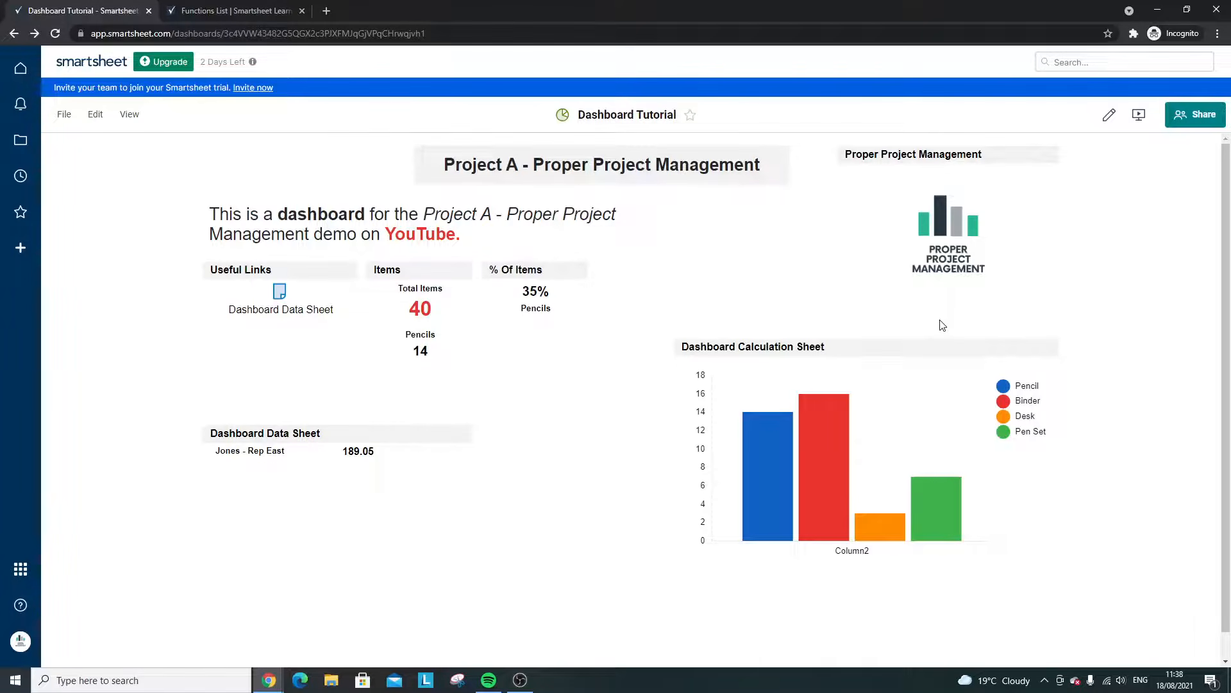
pyautogui.click(1106, 119)
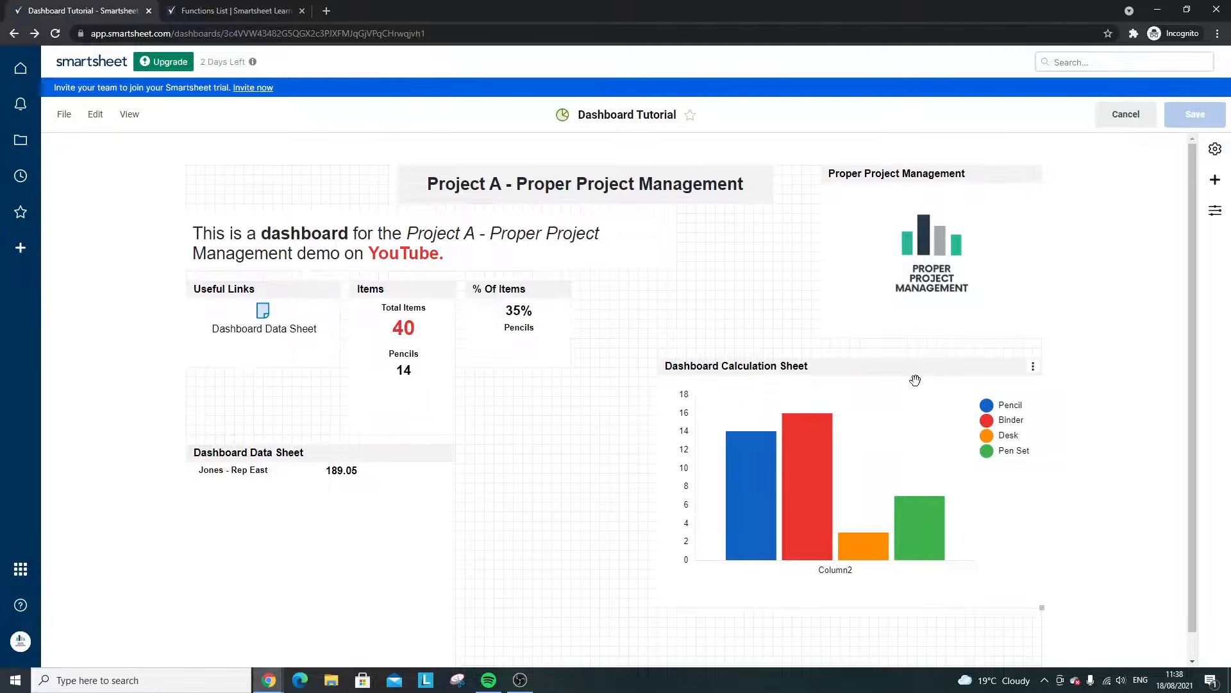
pyautogui.click(1033, 366)
pyautogui.click(1045, 386)
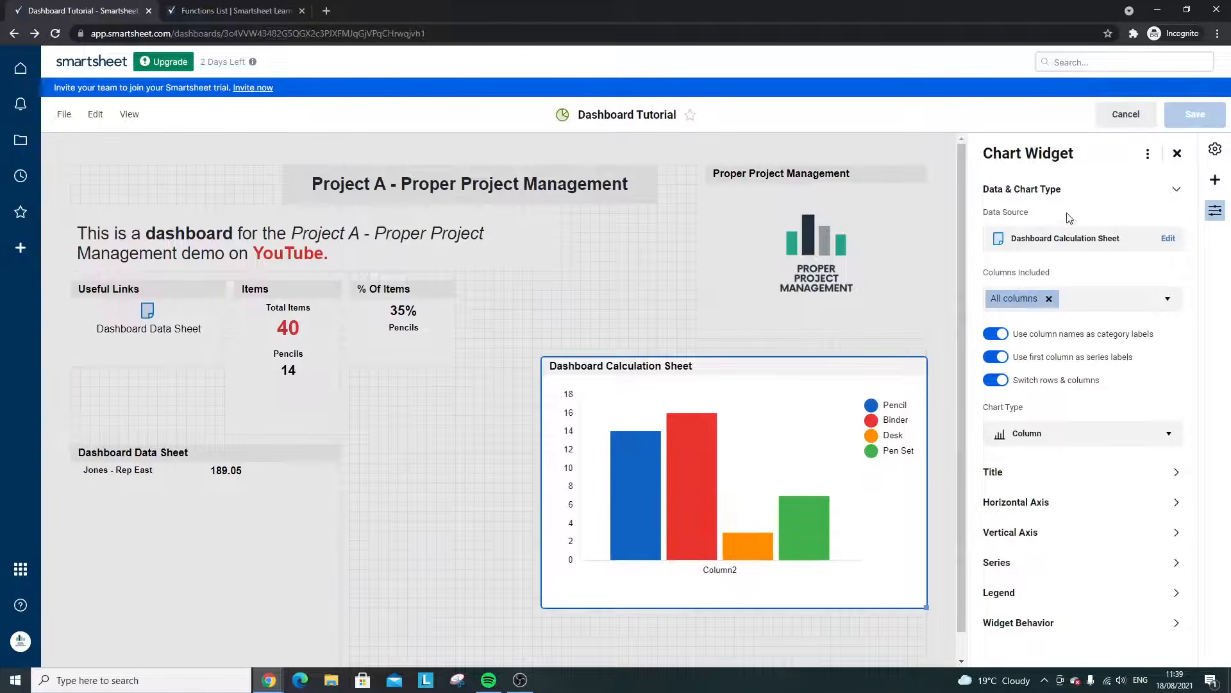
pyautogui.click(1177, 152)
# - Add a second chart widget below the item count chart, without any data source
pyautogui.click(1215, 180)
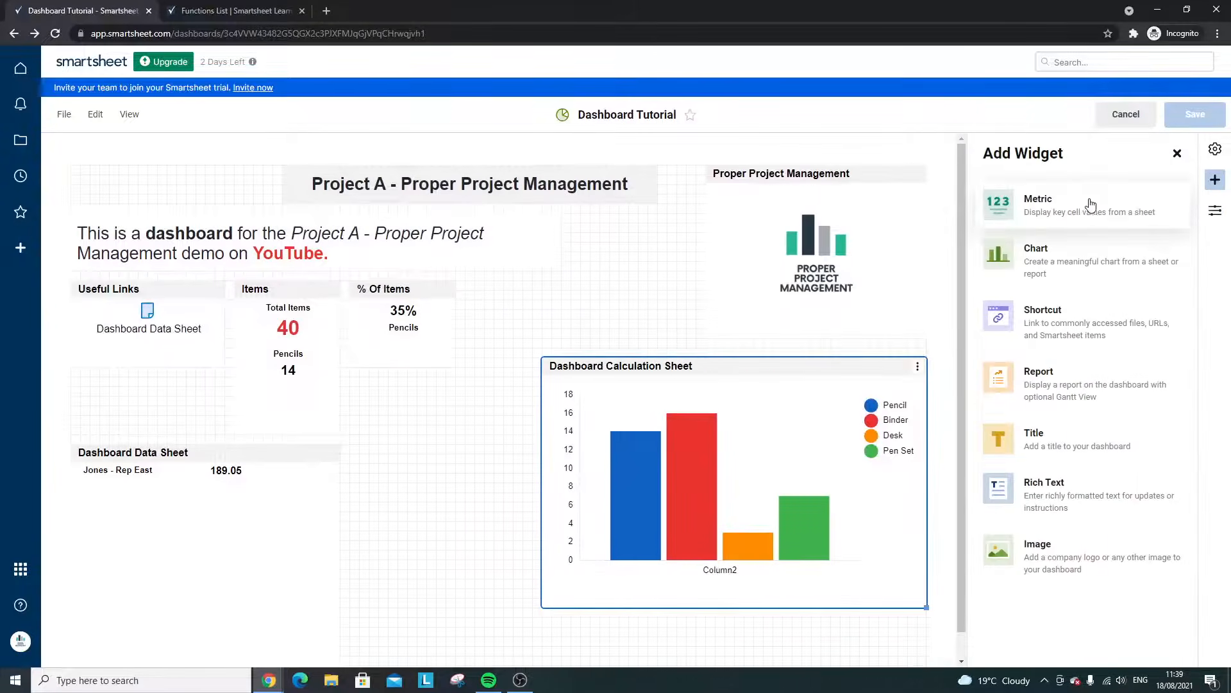
pyautogui.click(1086, 256)
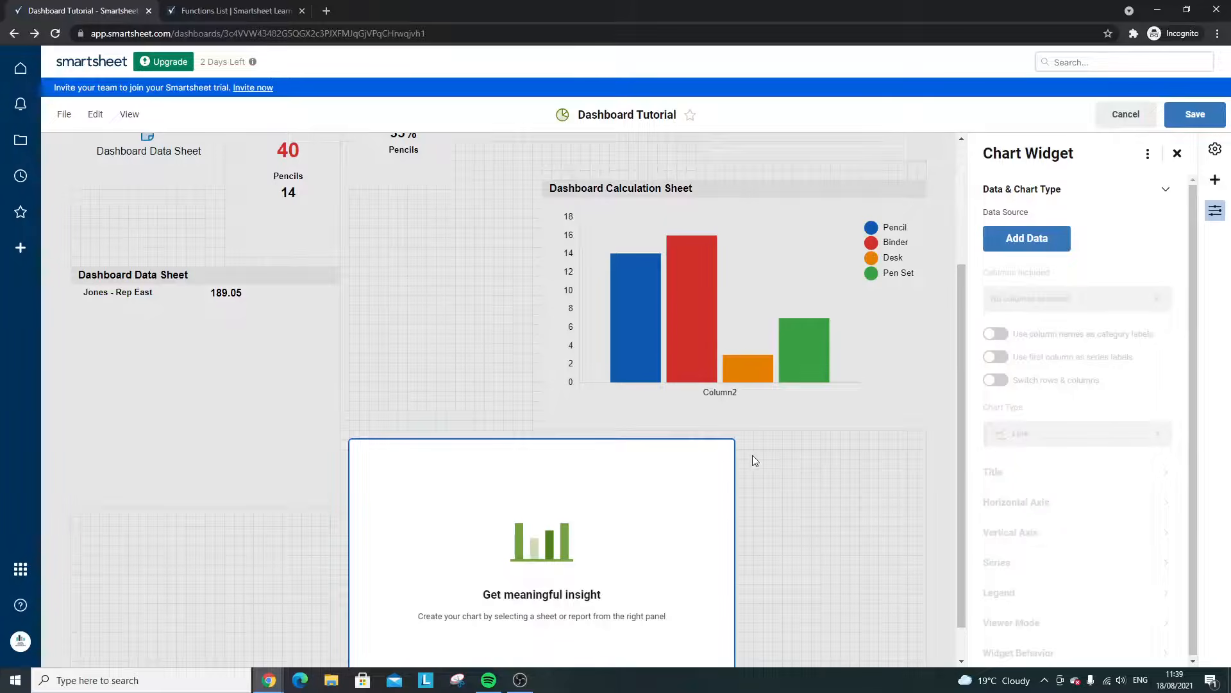
pyautogui.scroll(-1, 690, 479)
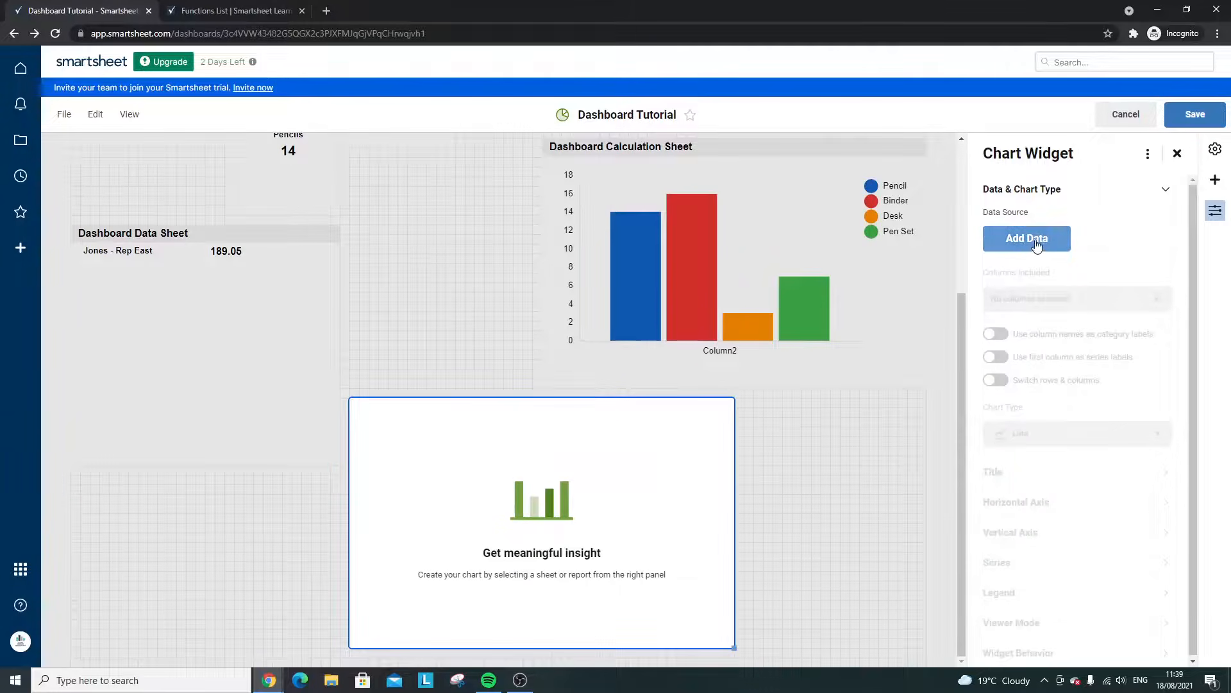
pyautogui.click(1069, 193)
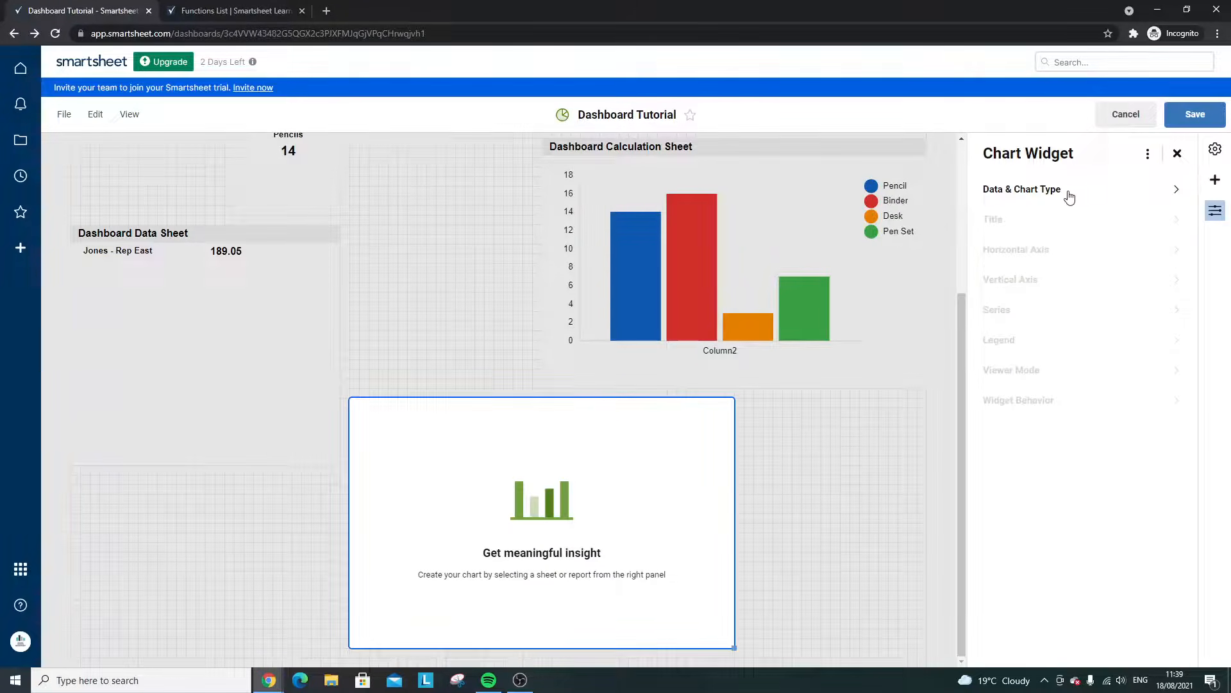
# - Open the Data & Chart Type settings of the Dashboard Calculation Sheet column chart
pyautogui.click(1178, 154)
pyautogui.scroll(3, 835, 269)
pyautogui.click(1033, 275)
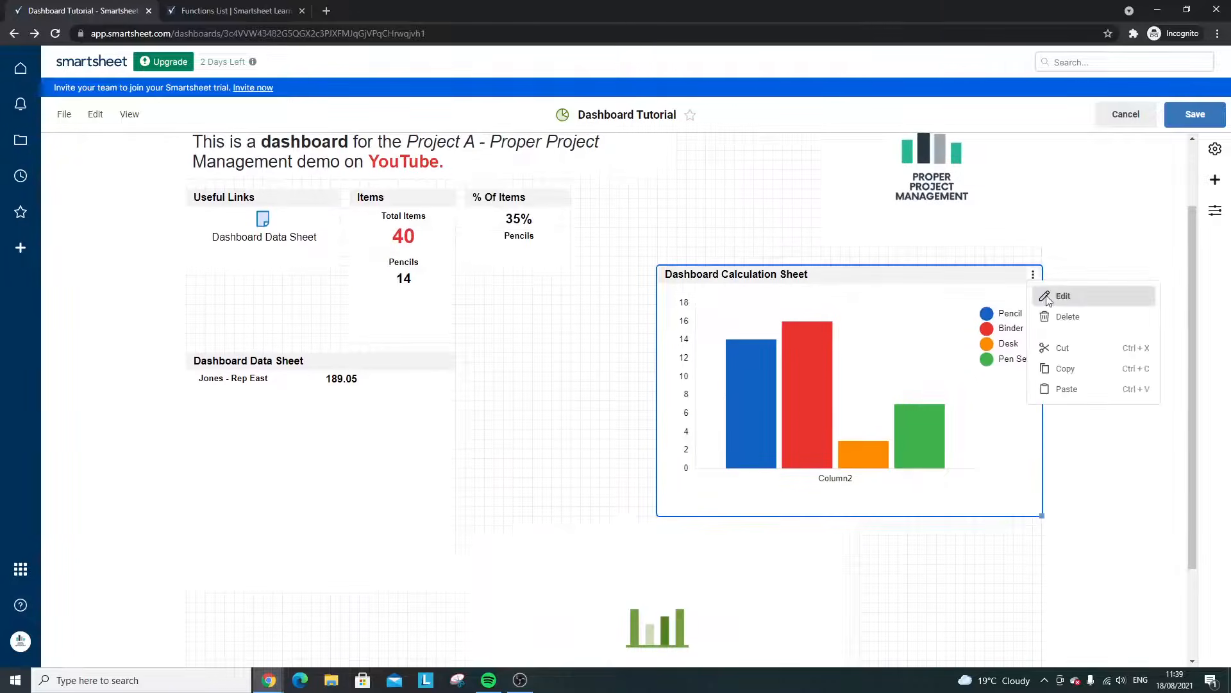
pyautogui.click(1062, 294)
pyautogui.click(1047, 191)
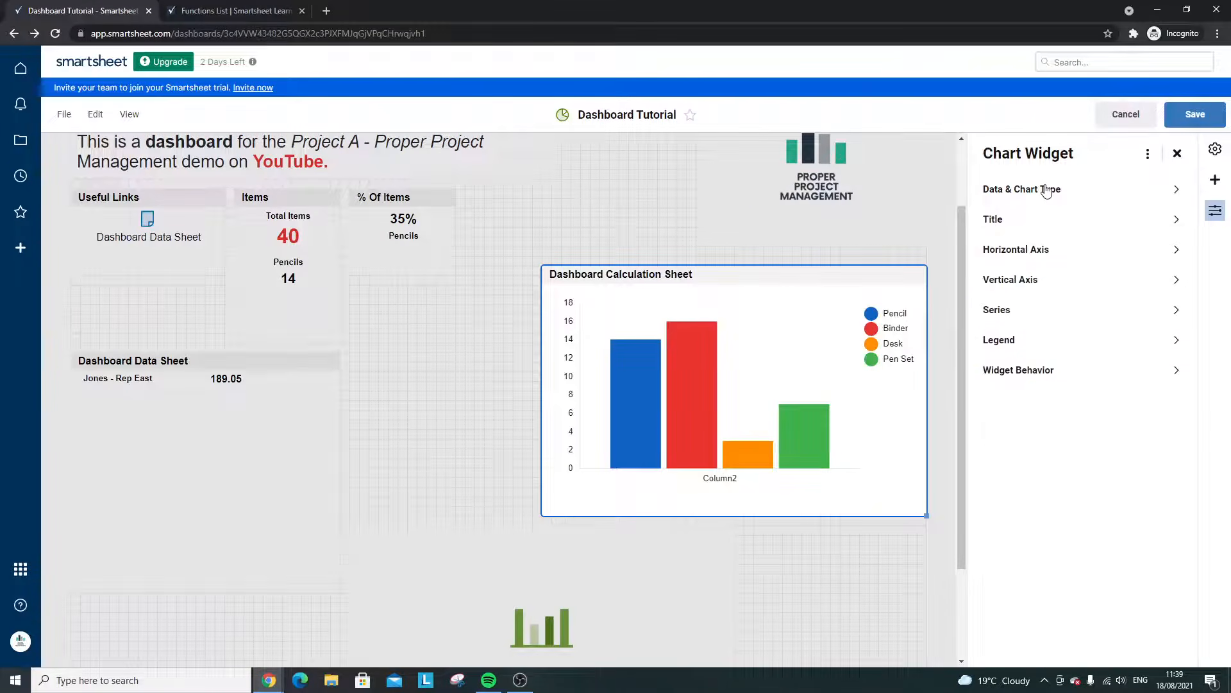
pyautogui.click(1049, 189)
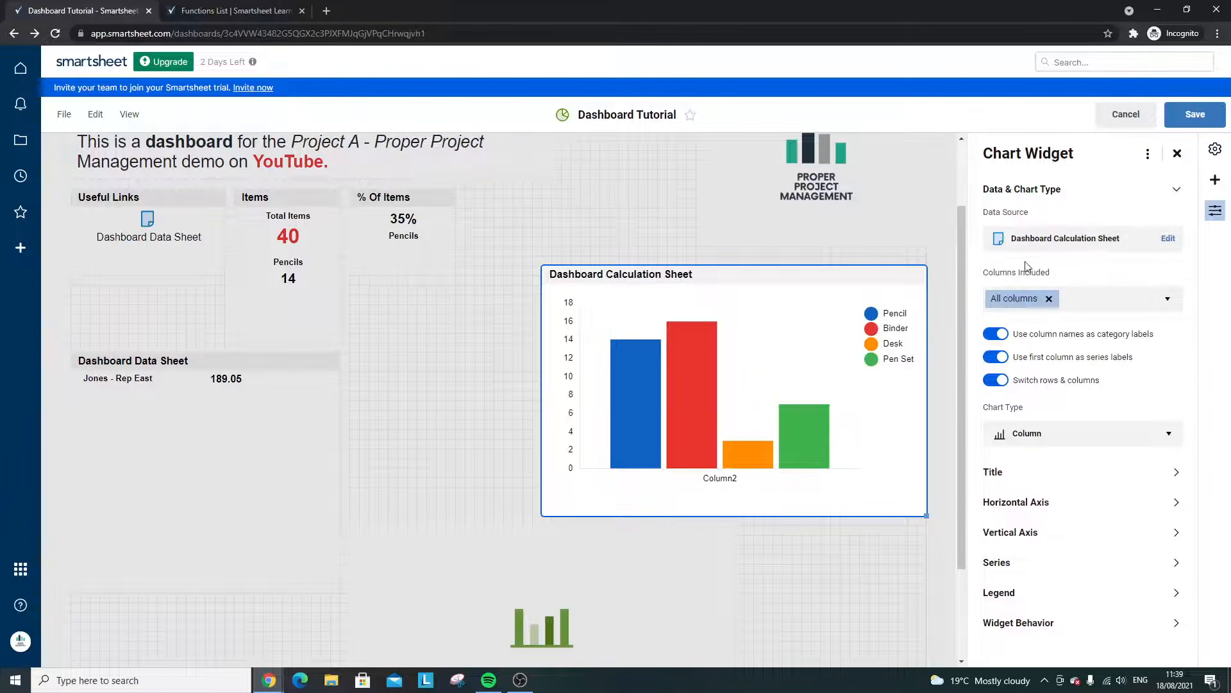
# - Try the Line, Smooth Line, Bar and Stacked Bar chart types on the item count chart
pyautogui.click(1022, 444)
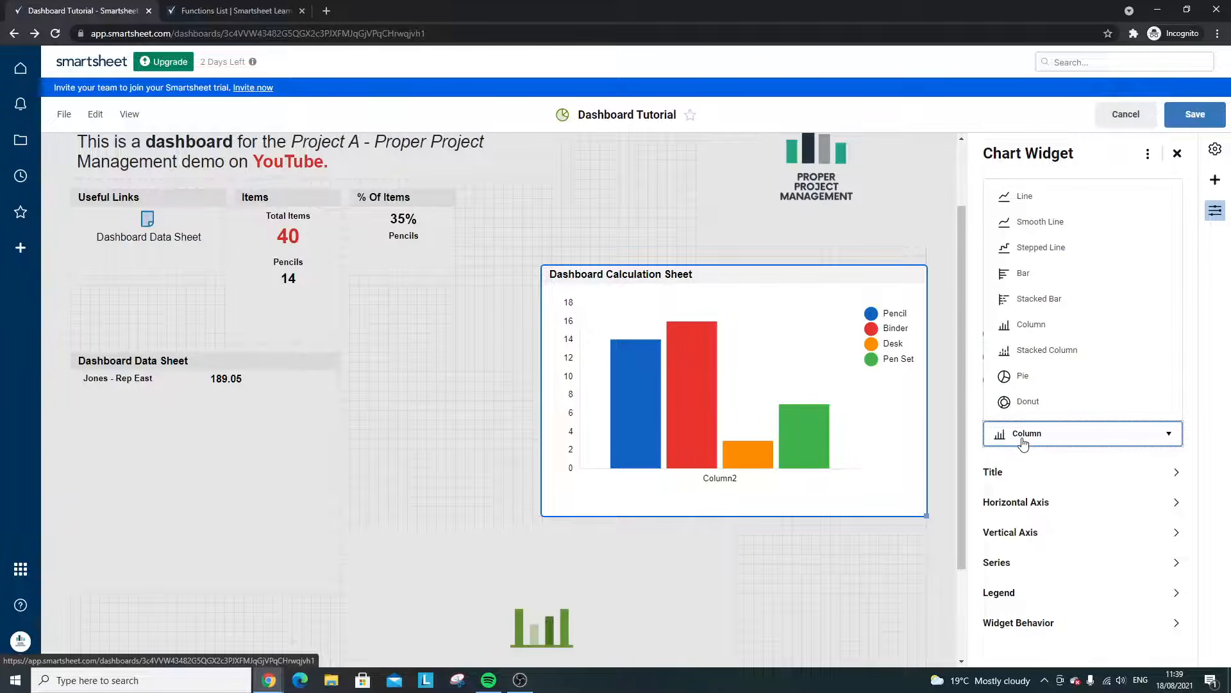
pyautogui.click(1097, 197)
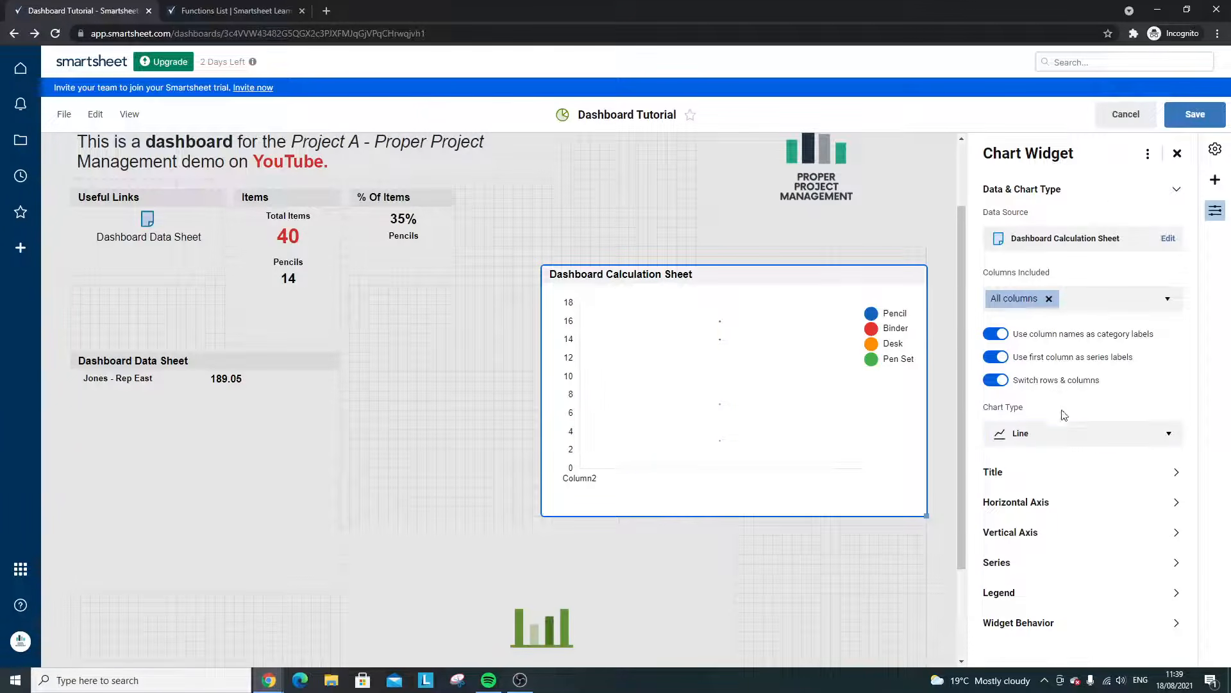
pyautogui.click(1075, 443)
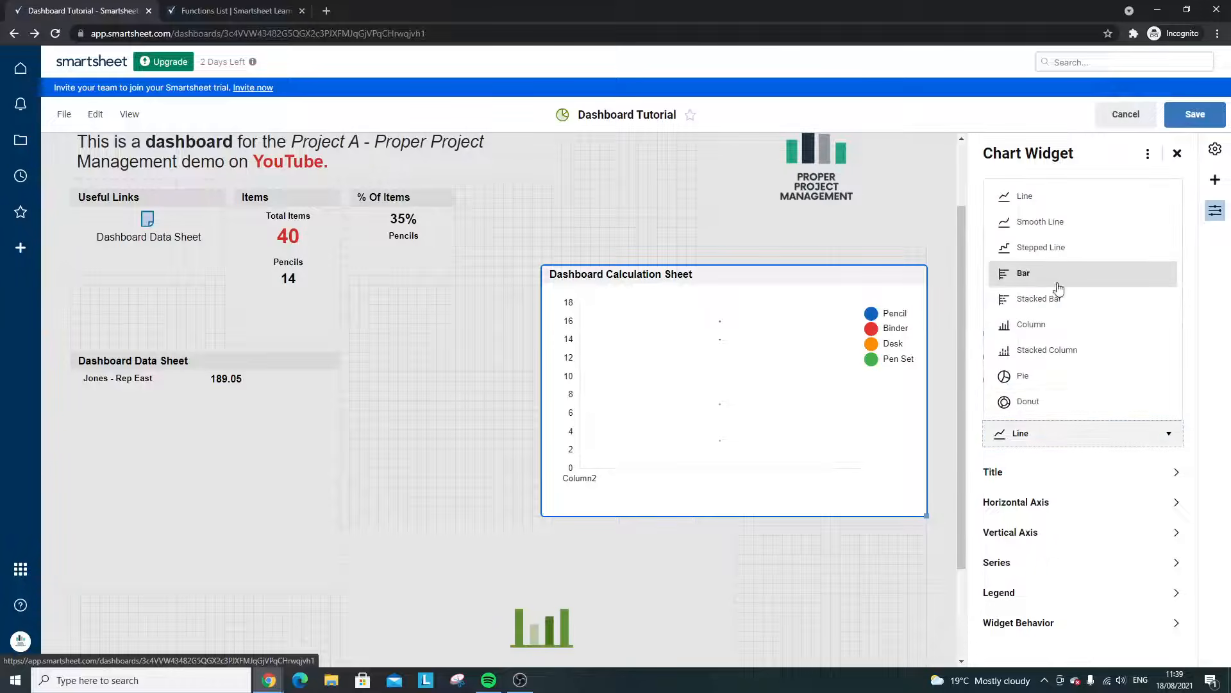
pyautogui.click(1039, 221)
pyautogui.click(1087, 440)
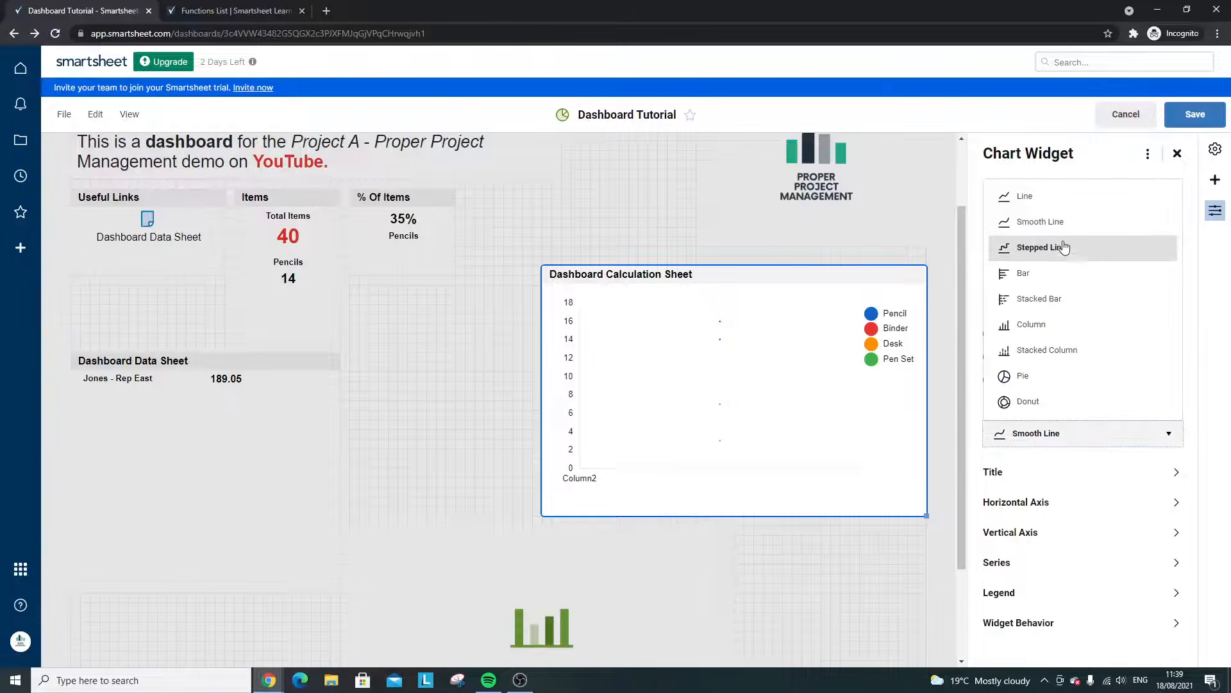
pyautogui.click(1056, 273)
pyautogui.click(1076, 436)
pyautogui.click(1066, 298)
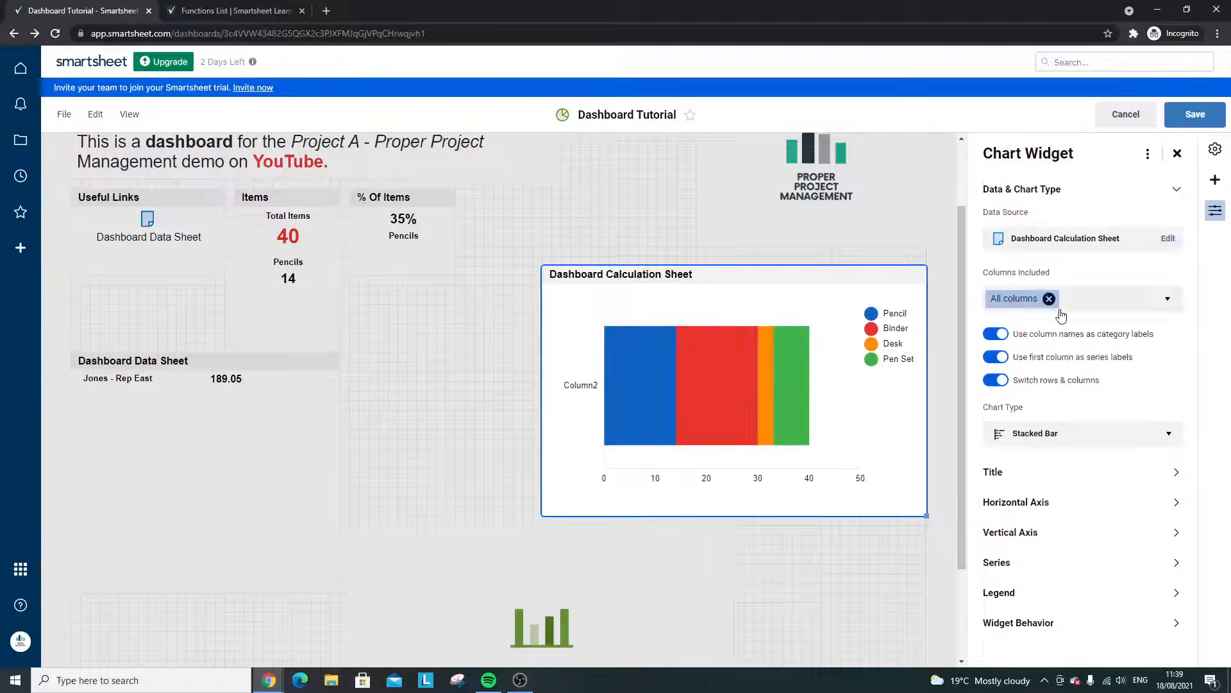
# - Preview the item count chart as Pie, Donut and Bar
pyautogui.click(1084, 434)
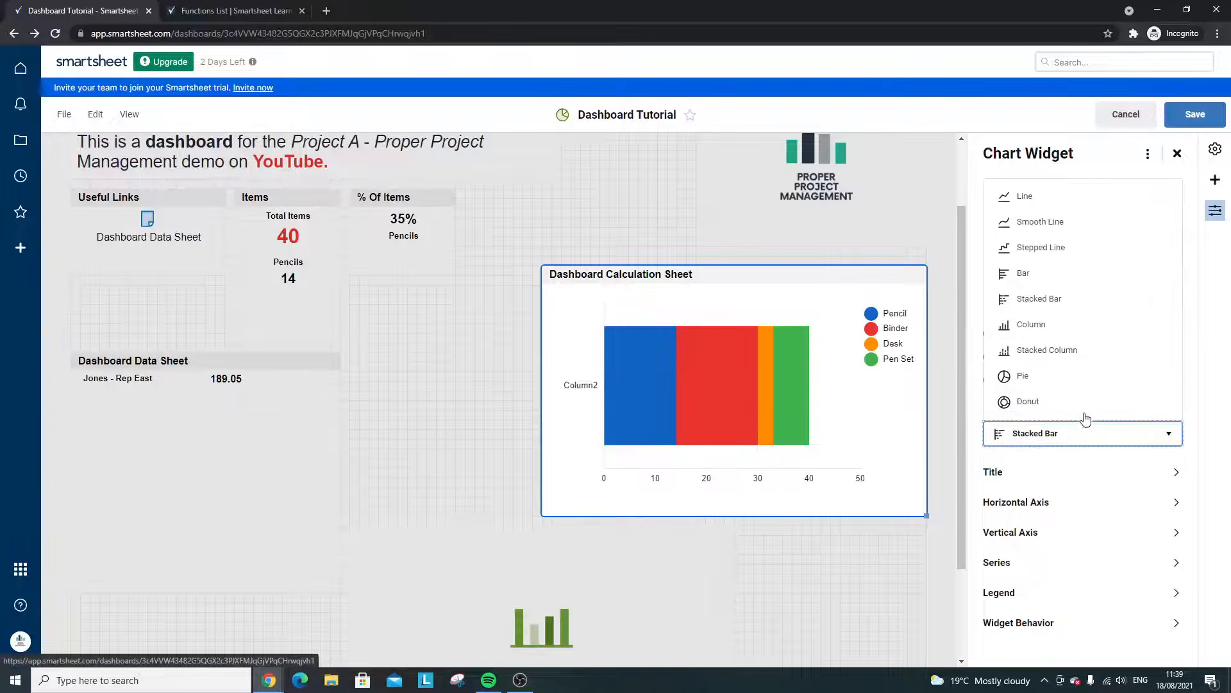
pyautogui.click(1080, 377)
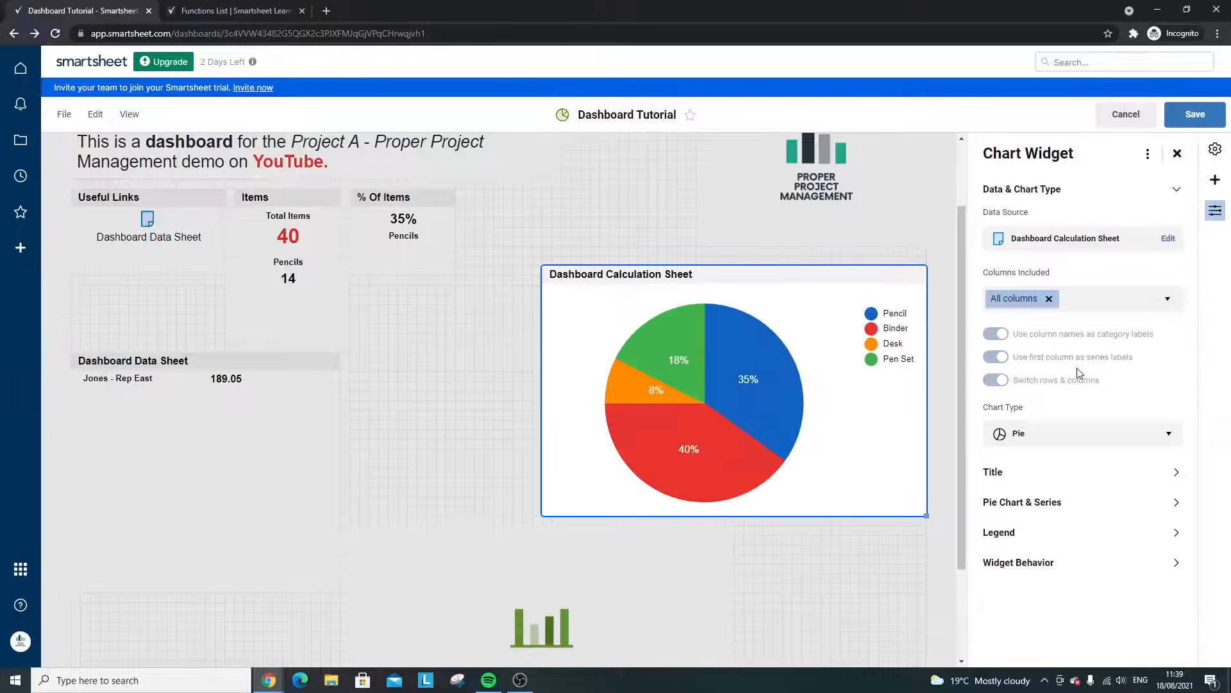
pyautogui.click(1082, 436)
pyautogui.click(1064, 408)
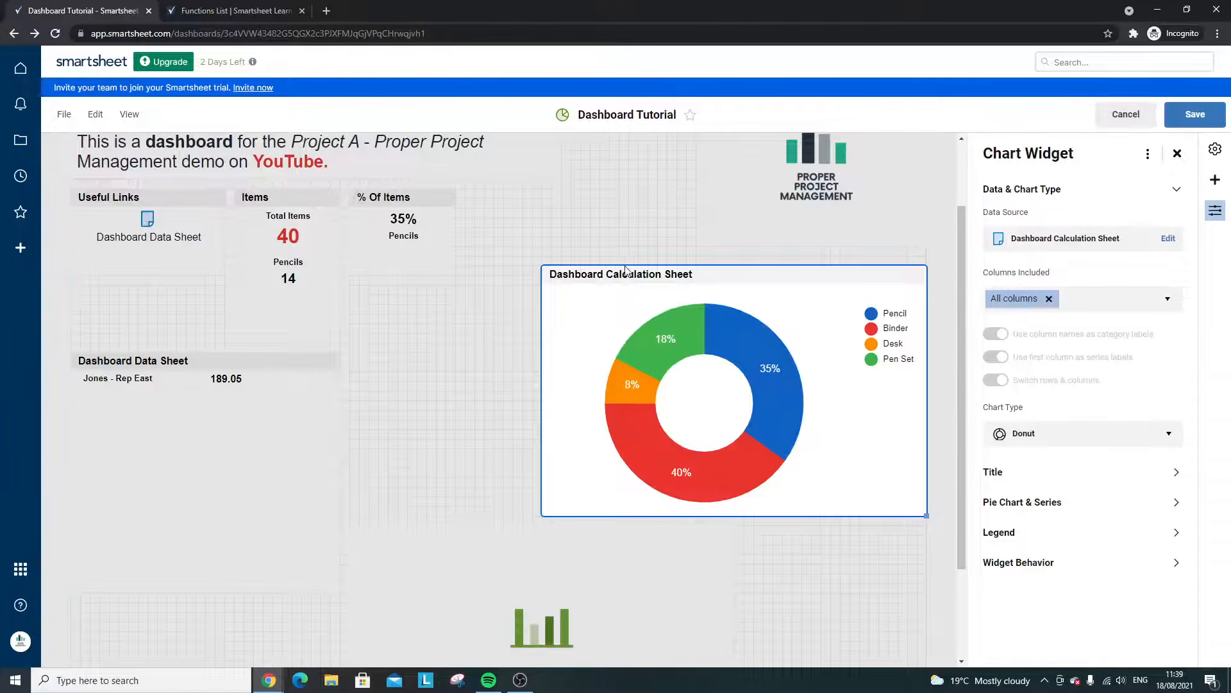
pyautogui.click(1041, 447)
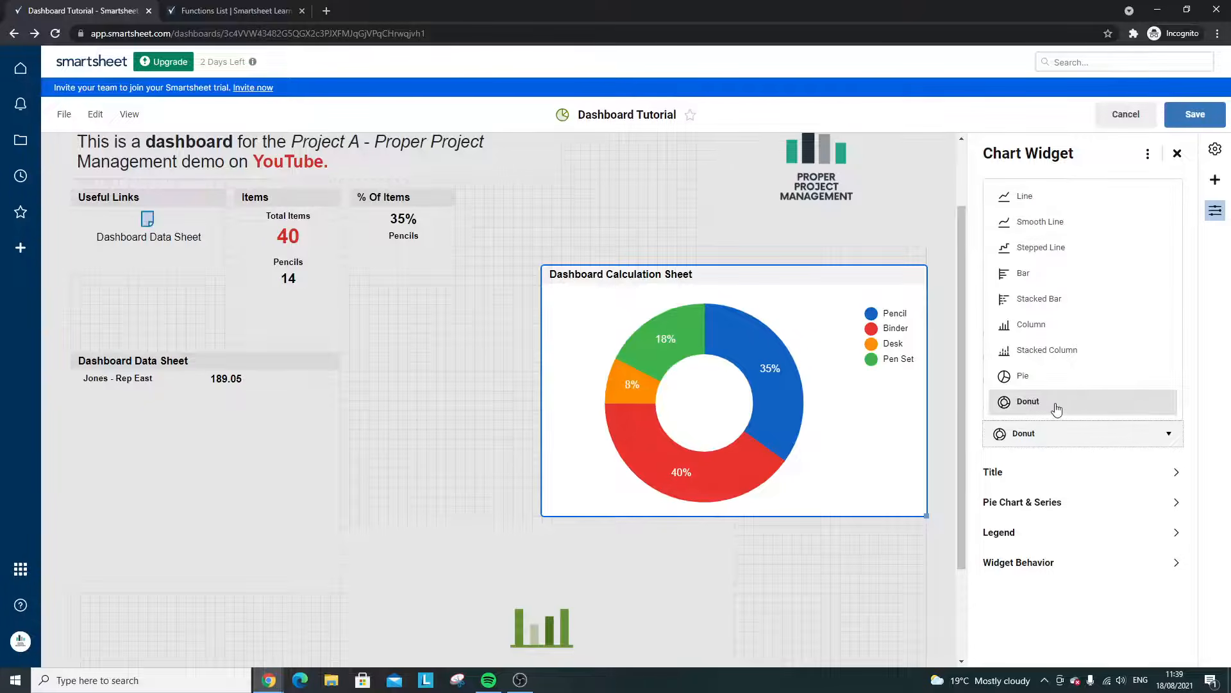
pyautogui.click(1046, 275)
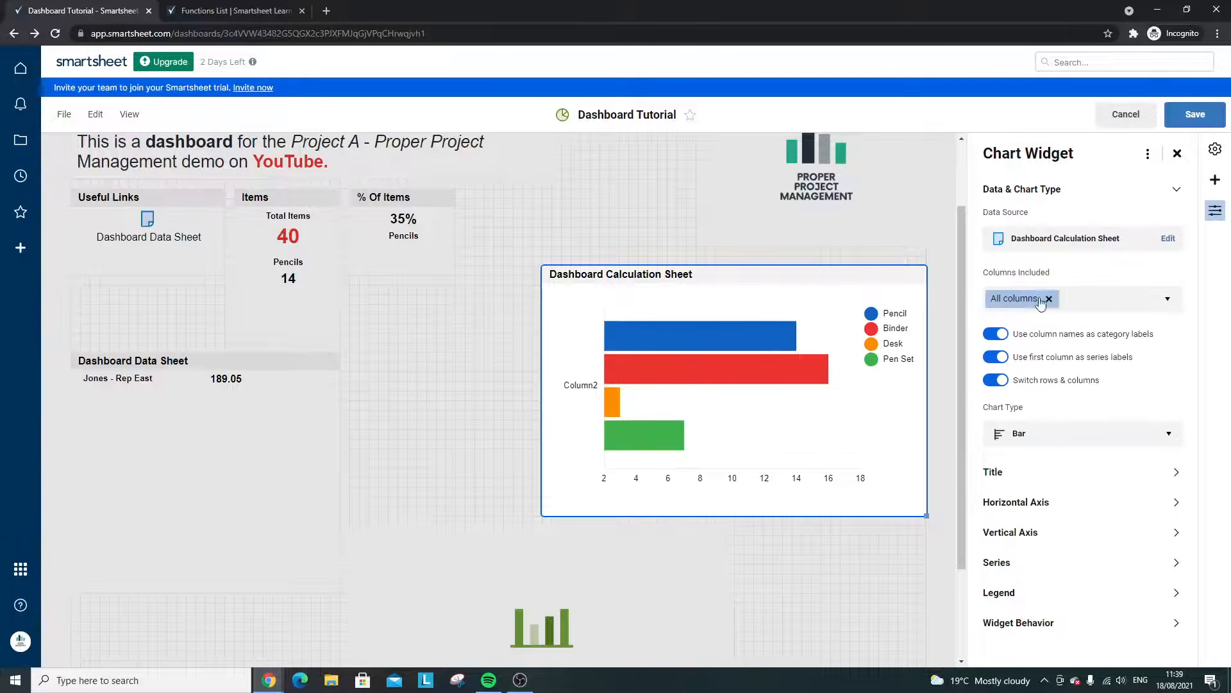
# - Set the item count chart's type to Donut and retitle the widget Pie Pencil
pyautogui.click(1045, 433)
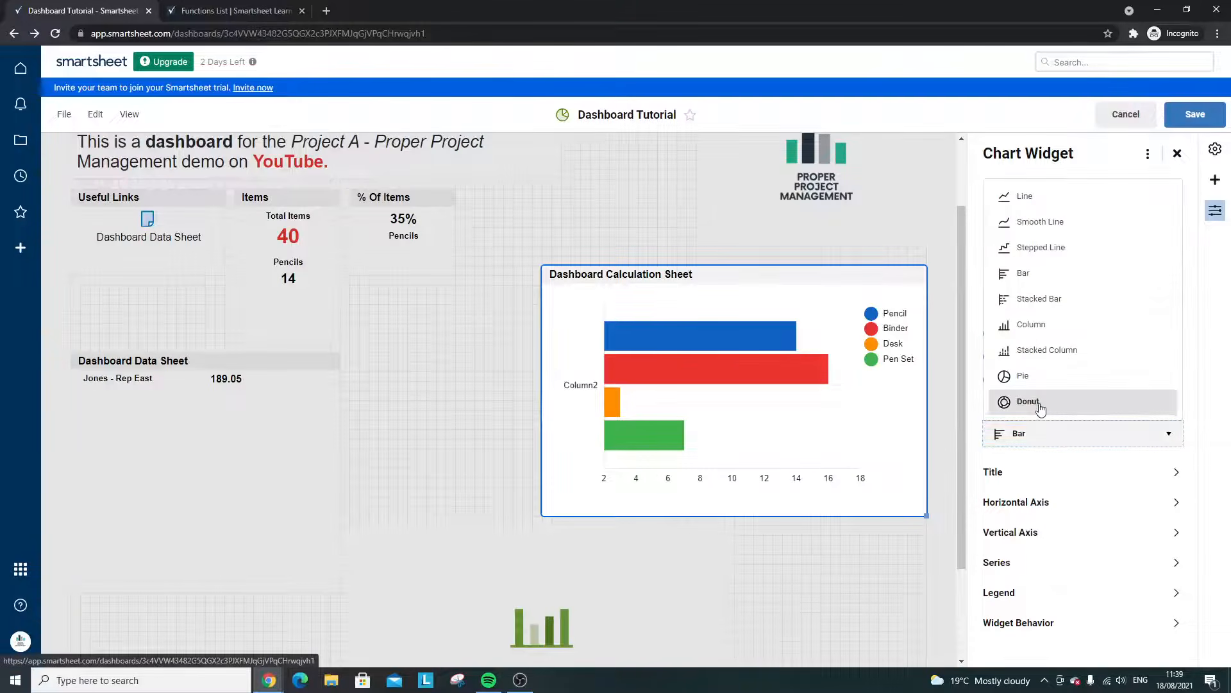
pyautogui.click(1037, 404)
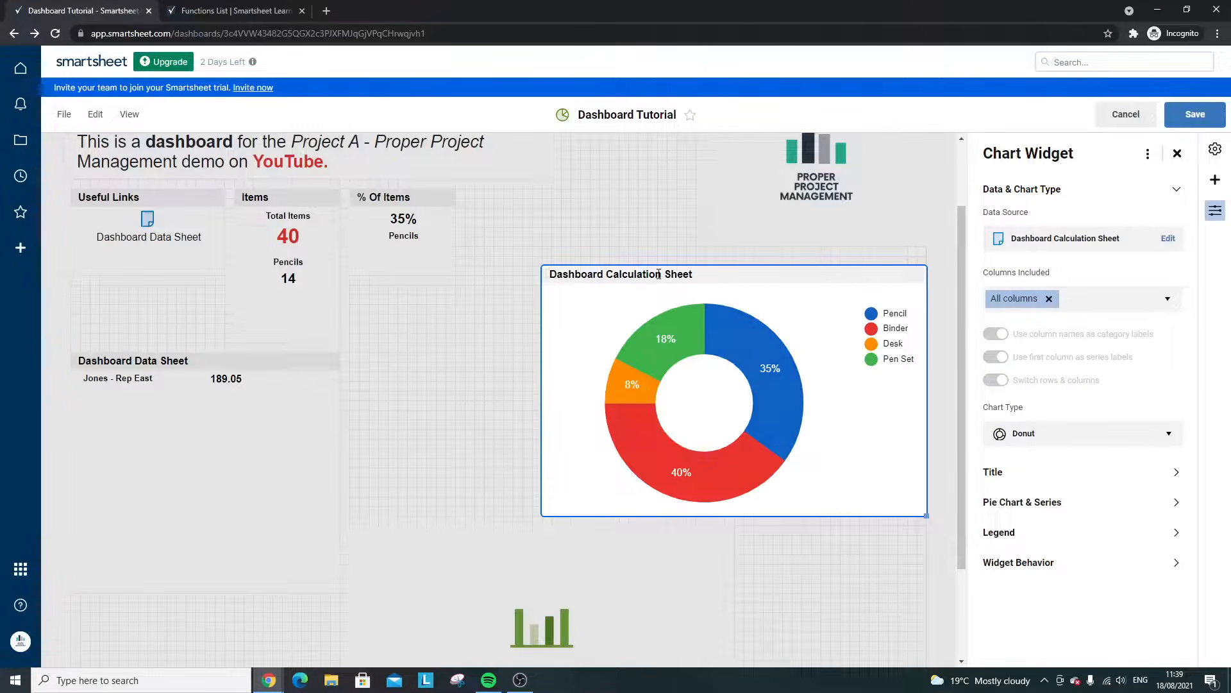
pyautogui.click(593, 273)
pyautogui.tripleClick(611, 272)
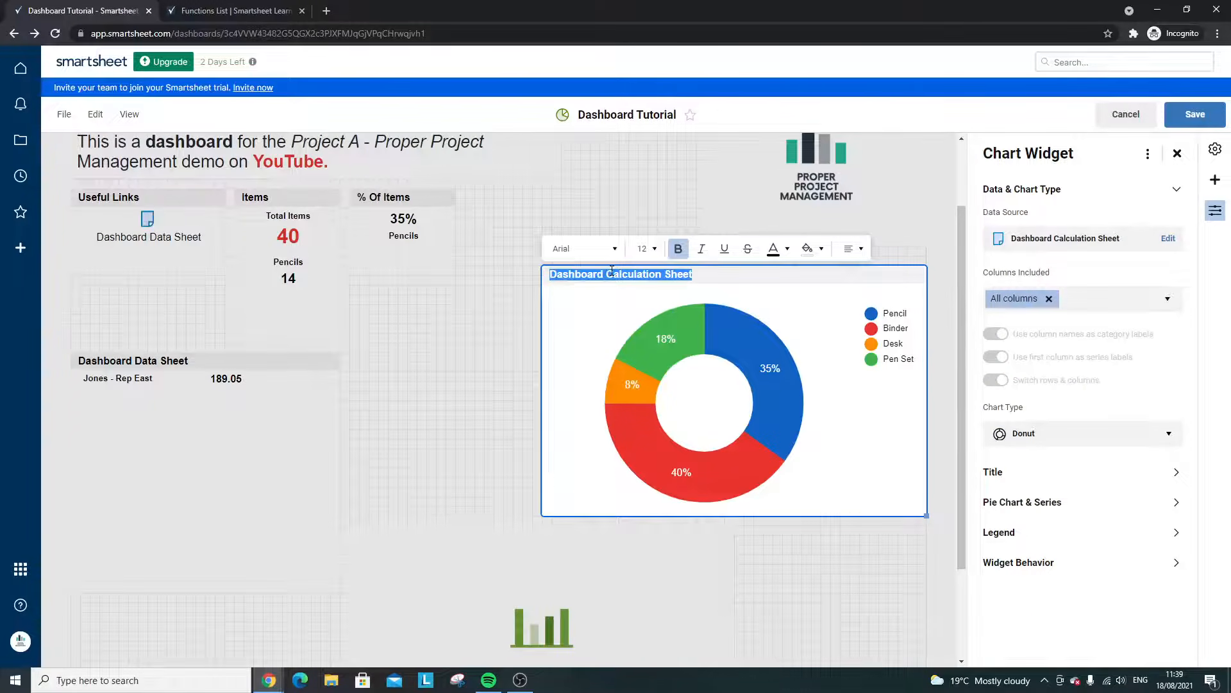
pyautogui.write('Pie Pencil')
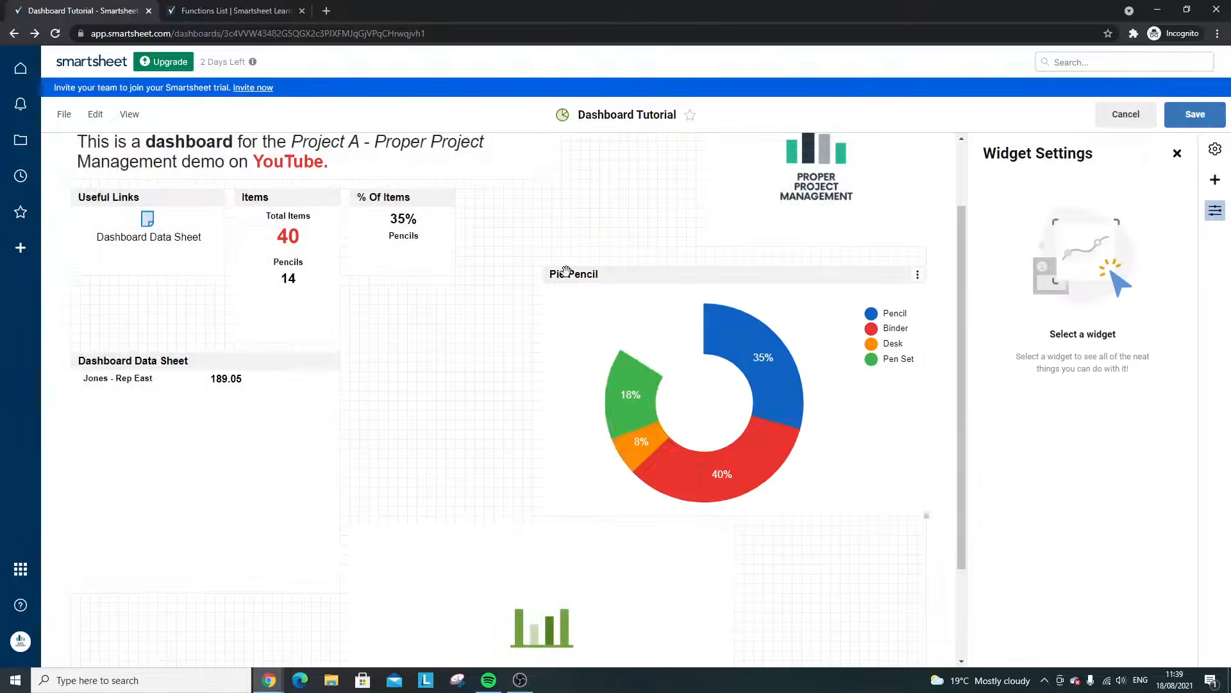
# - Delete the empty chart widget below the Pie Pencil chart
pyautogui.moveTo(574, 271); pyautogui.dragTo(375, 295)
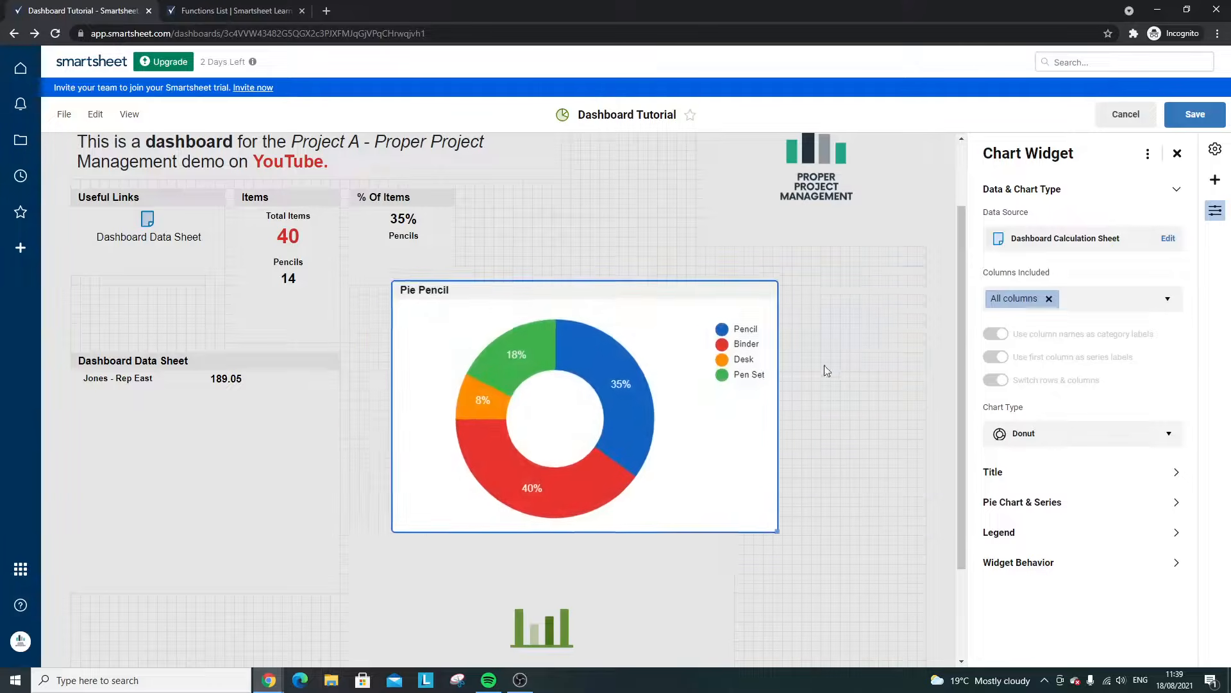
pyautogui.click(505, 601)
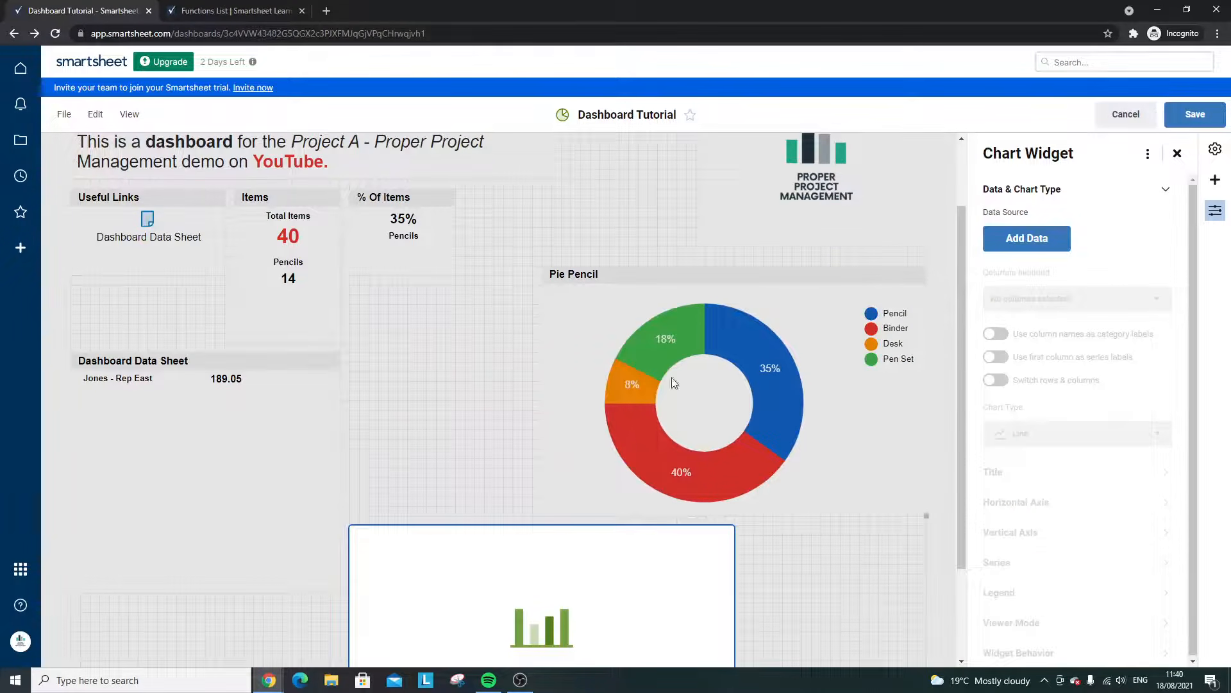
pyautogui.scroll(-2, 769, 482)
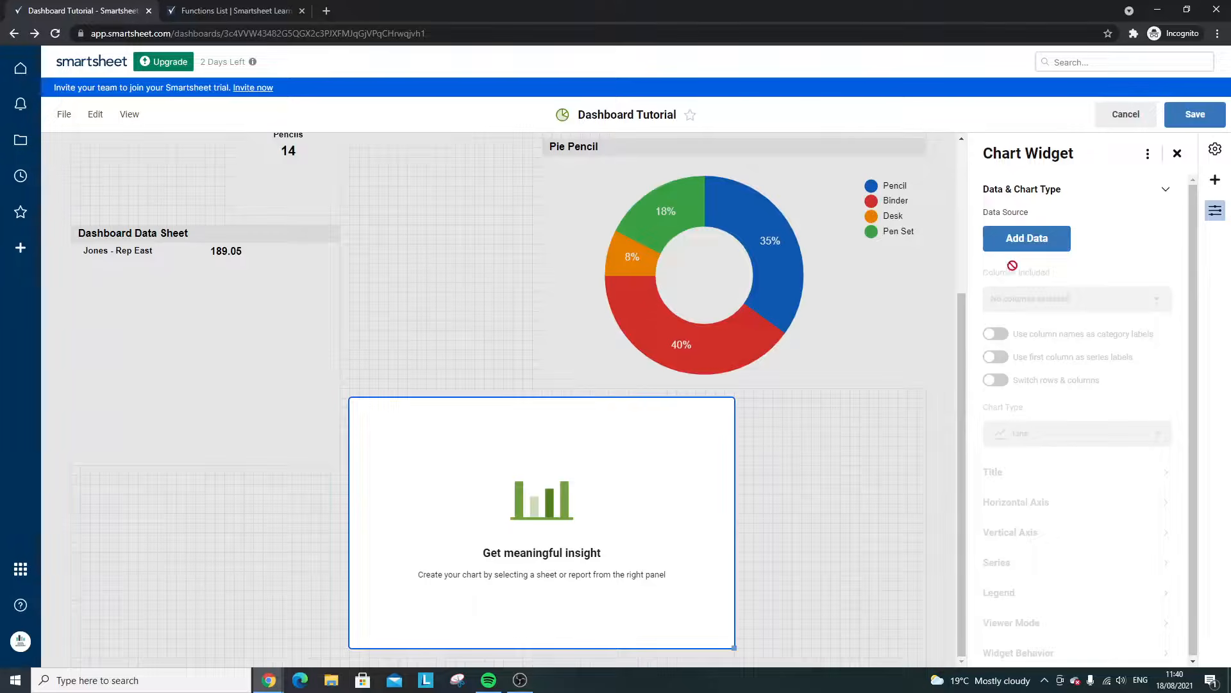
pyautogui.click(1177, 153)
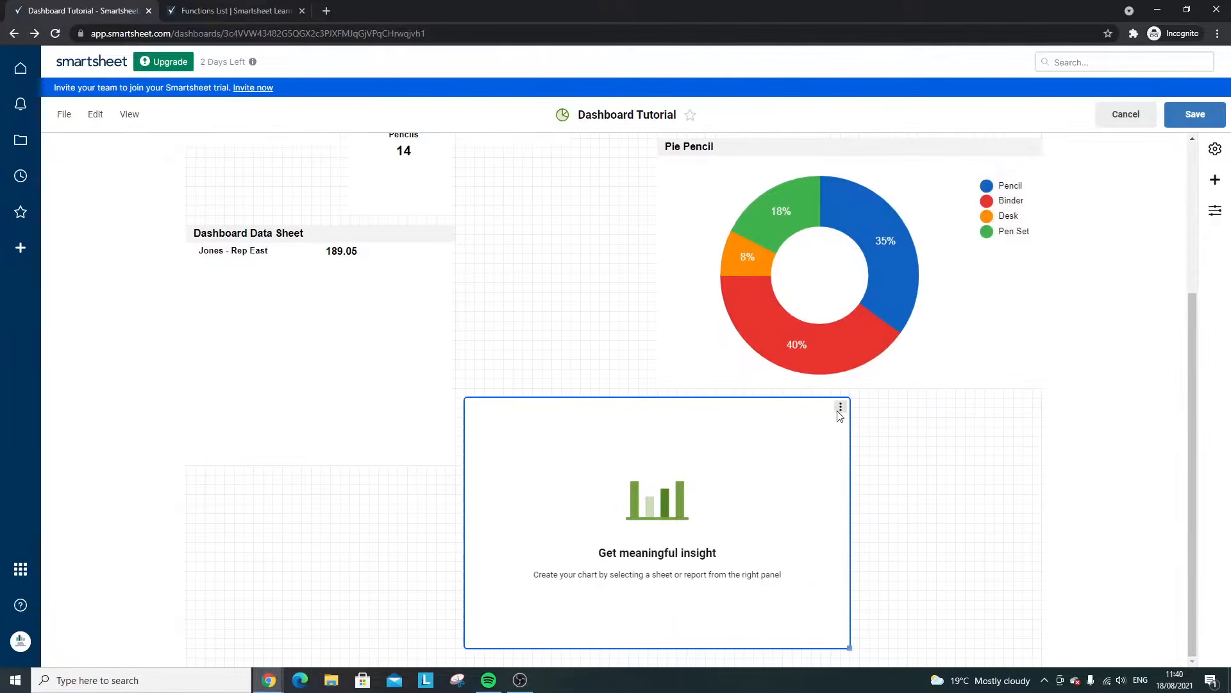
pyautogui.click(840, 407)
pyautogui.click(853, 479)
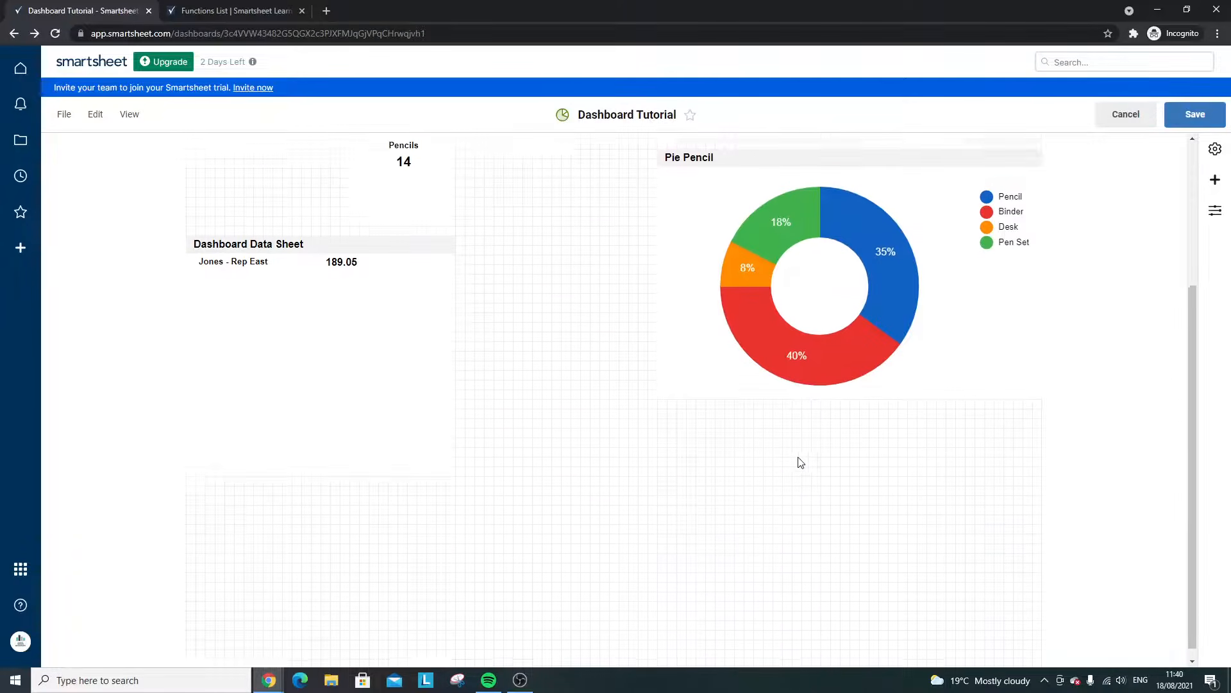
# - Move the Pie Pencil chart closer to the Dashboard Data Sheet widget and make the Items widget slightly narrower
pyautogui.scroll(3, 801, 462)
pyautogui.moveTo(738, 373)
pyautogui.mouseDown()
pyautogui.moveTo(549, 400)
pyautogui.moveTo(564, 465)
pyautogui.moveTo(583, 465)
pyautogui.mouseUp()
pyautogui.moveTo(457, 399)
pyautogui.mouseDown()
pyautogui.moveTo(449, 365)
pyautogui.moveTo(451, 413)
pyautogui.moveTo(449, 387)
pyautogui.mouseUp()
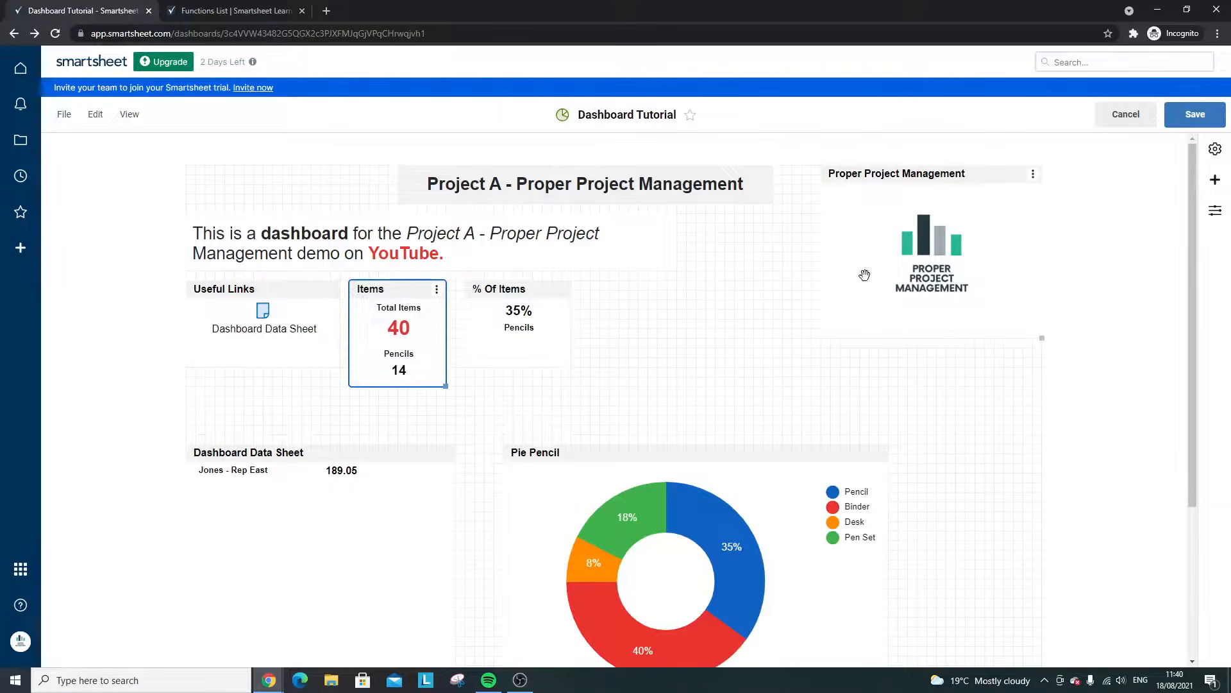
# - Align the title banner above the intro text, match the text widget to its width, and fit a narrower logo widget beside them
pyautogui.moveTo(537, 198); pyautogui.dragTo(325, 198)
pyautogui.moveTo(953, 196); pyautogui.dragTo(935, 197)
pyautogui.moveTo(531, 264); pyautogui.dragTo(564, 266)
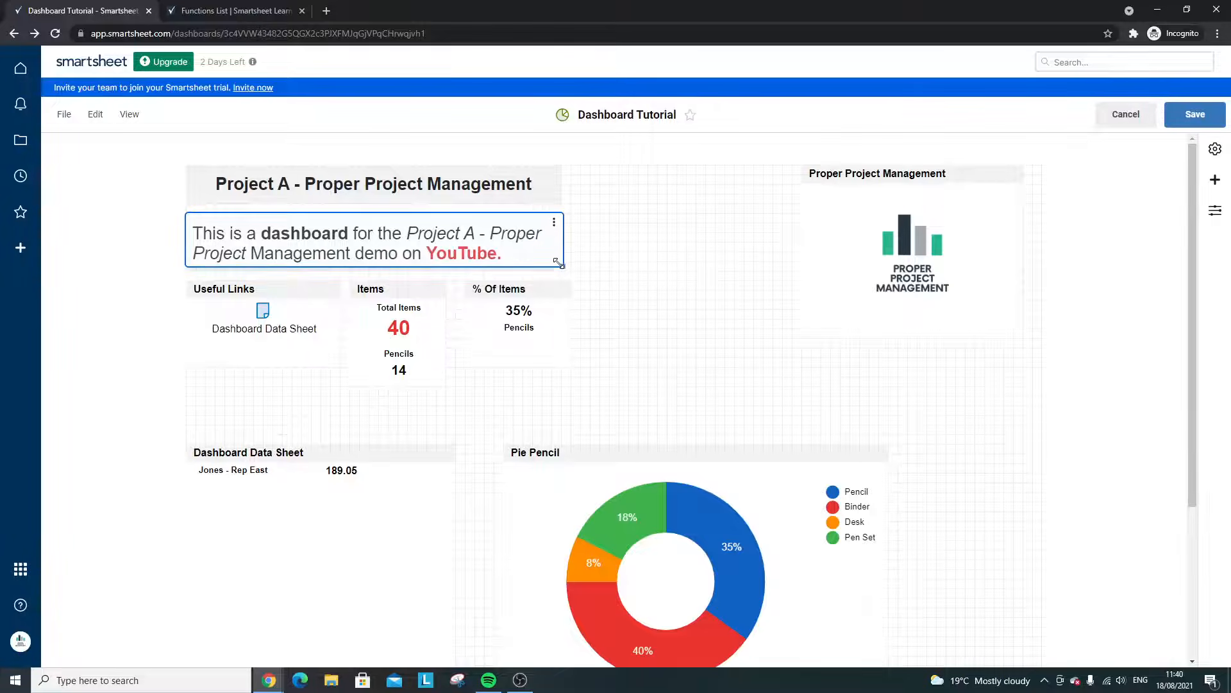
pyautogui.moveTo(923, 232); pyautogui.dragTo(700, 230)
pyautogui.moveTo(801, 338); pyautogui.dragTo(742, 338)
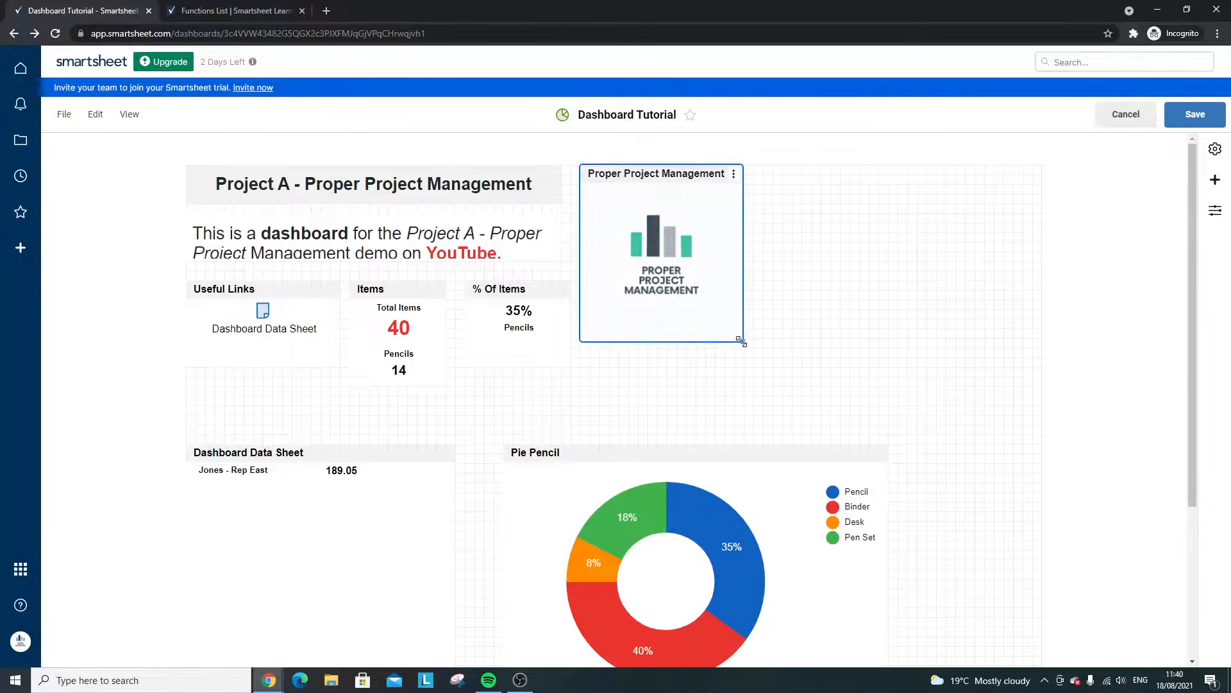
# - Move the Pie Pencil chart beside the logo widget at the top of the dashboard and resize it to a narrower, taller shape
pyautogui.moveTo(882, 457); pyautogui.dragTo(986, 361)
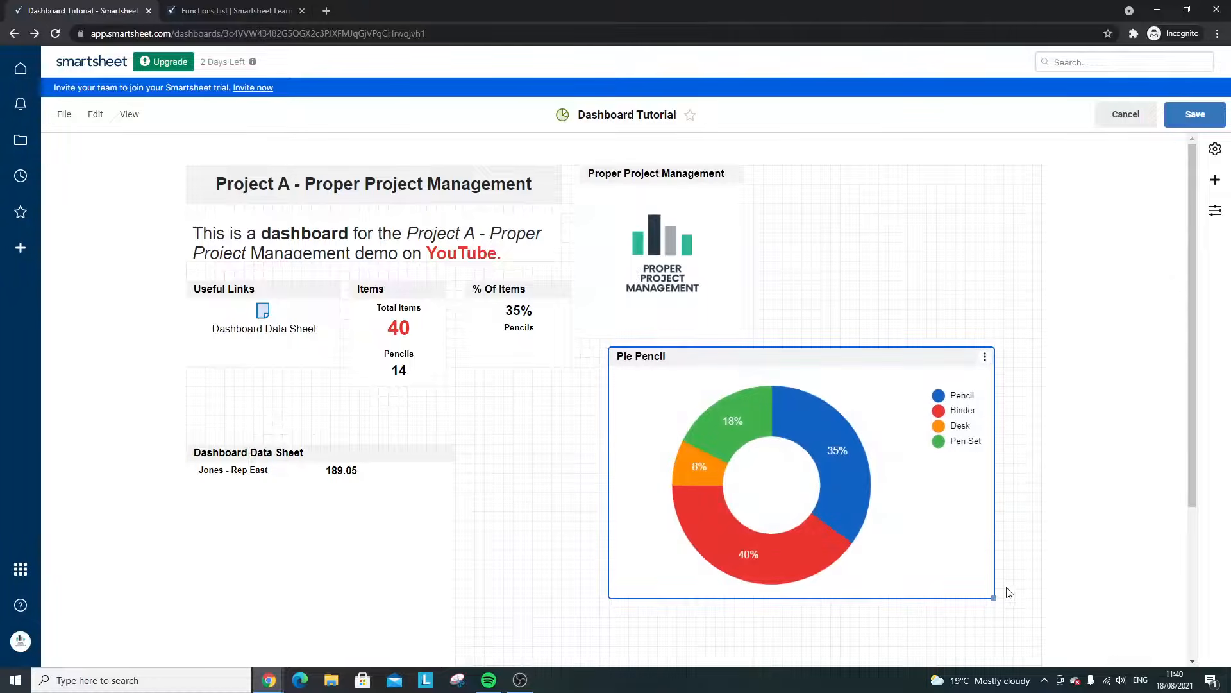
pyautogui.moveTo(993, 597); pyautogui.dragTo(792, 597)
pyautogui.moveTo(674, 356)
pyautogui.mouseDown()
pyautogui.moveTo(849, 208)
pyautogui.moveTo(828, 174)
pyautogui.mouseUp()
pyautogui.moveTo(949, 414); pyautogui.dragTo(981, 427)
pyautogui.moveTo(1073, 458); pyautogui.dragTo(1069, 456)
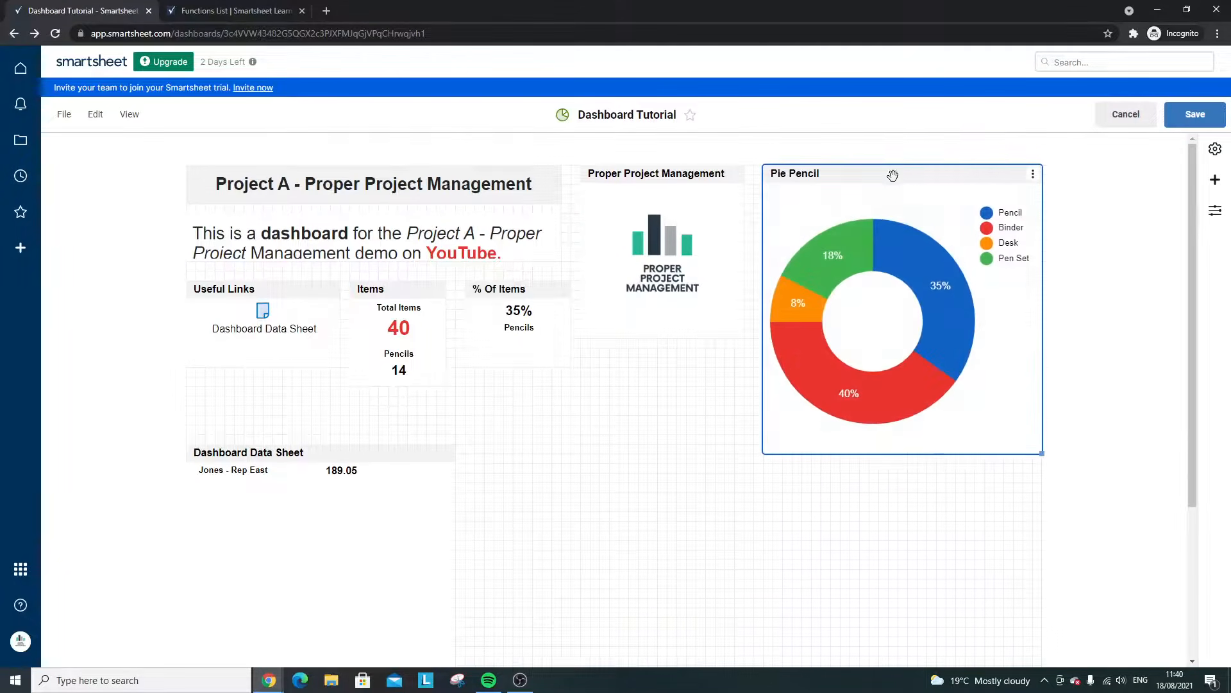
# - Place the logo widget between the header and the Pie Pencil chart, and return the title and intro text above Useful Links
pyautogui.moveTo(894, 176)
pyautogui.mouseDown()
pyautogui.moveTo(684, 190)
pyautogui.moveTo(677, 180)
pyautogui.moveTo(968, 242)
pyautogui.moveTo(962, 192)
pyautogui.moveTo(887, 182)
pyautogui.mouseUp()
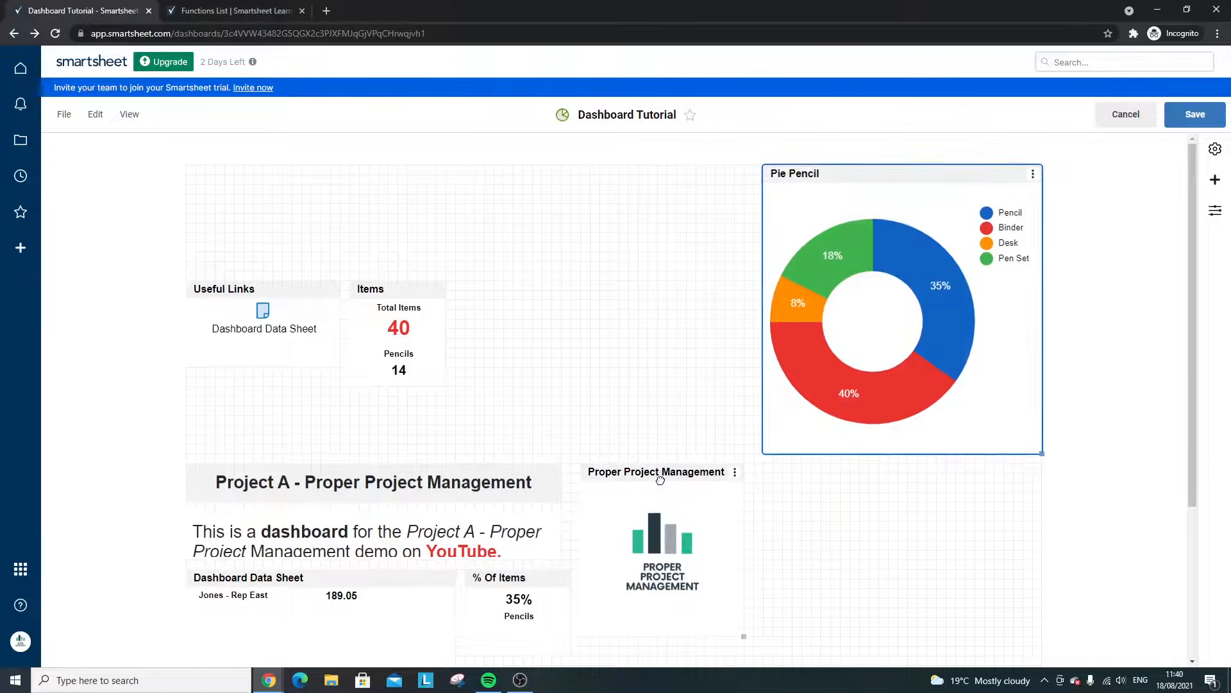
pyautogui.moveTo(659, 480); pyautogui.dragTo(669, 193)
pyautogui.moveTo(280, 484); pyautogui.dragTo(272, 340)
pyautogui.moveTo(257, 530); pyautogui.dragTo(240, 236)
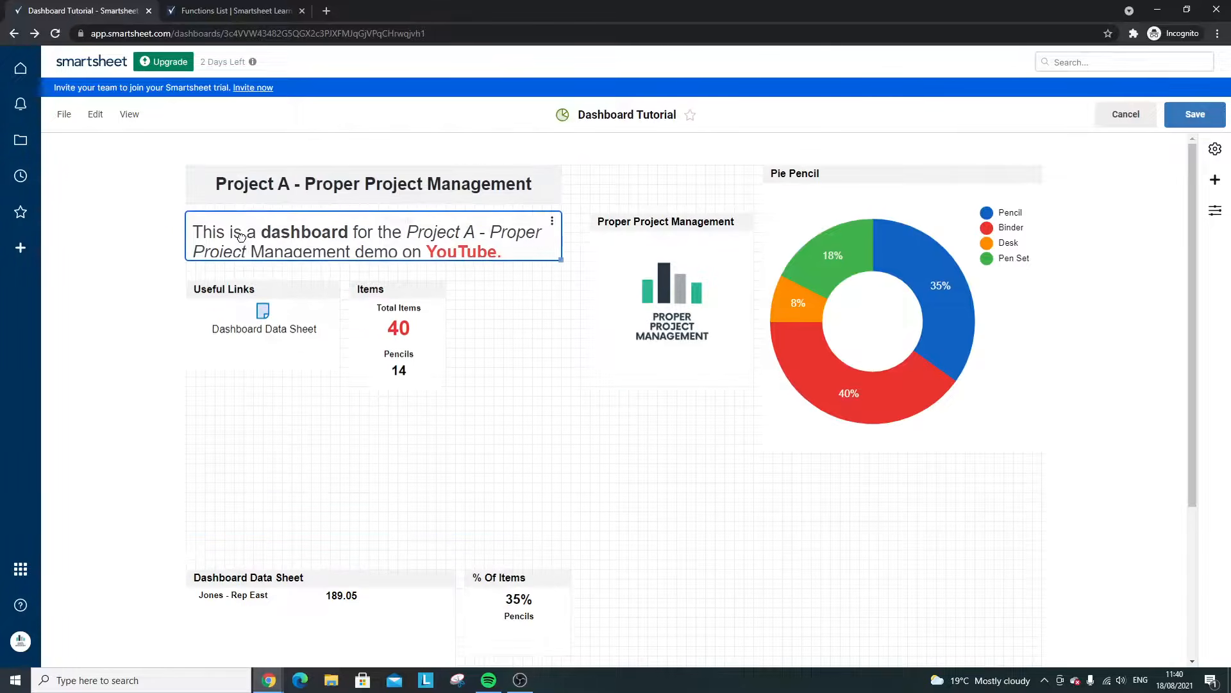
# - Move the Dashboard Data Sheet widget below Useful Links with the % Of Items widget beside it, and save the dashboard
pyautogui.moveTo(244, 579); pyautogui.dragTo(243, 414)
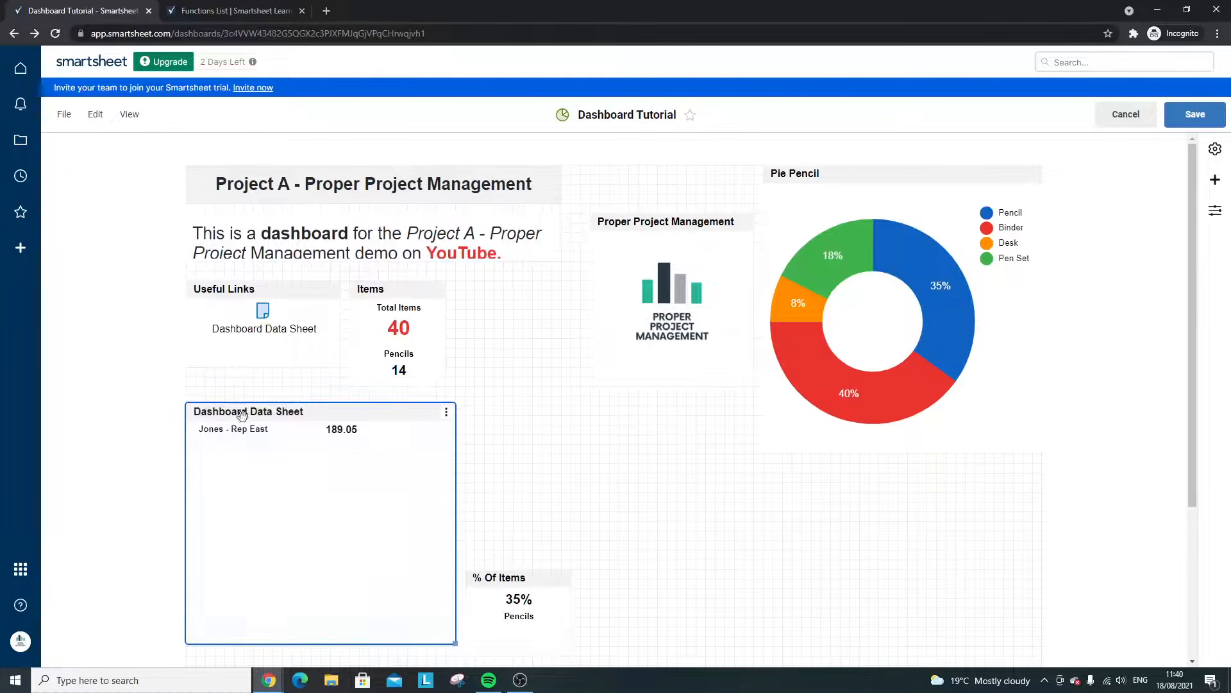
pyautogui.moveTo(514, 577); pyautogui.dragTo(516, 414)
pyautogui.click(747, 473)
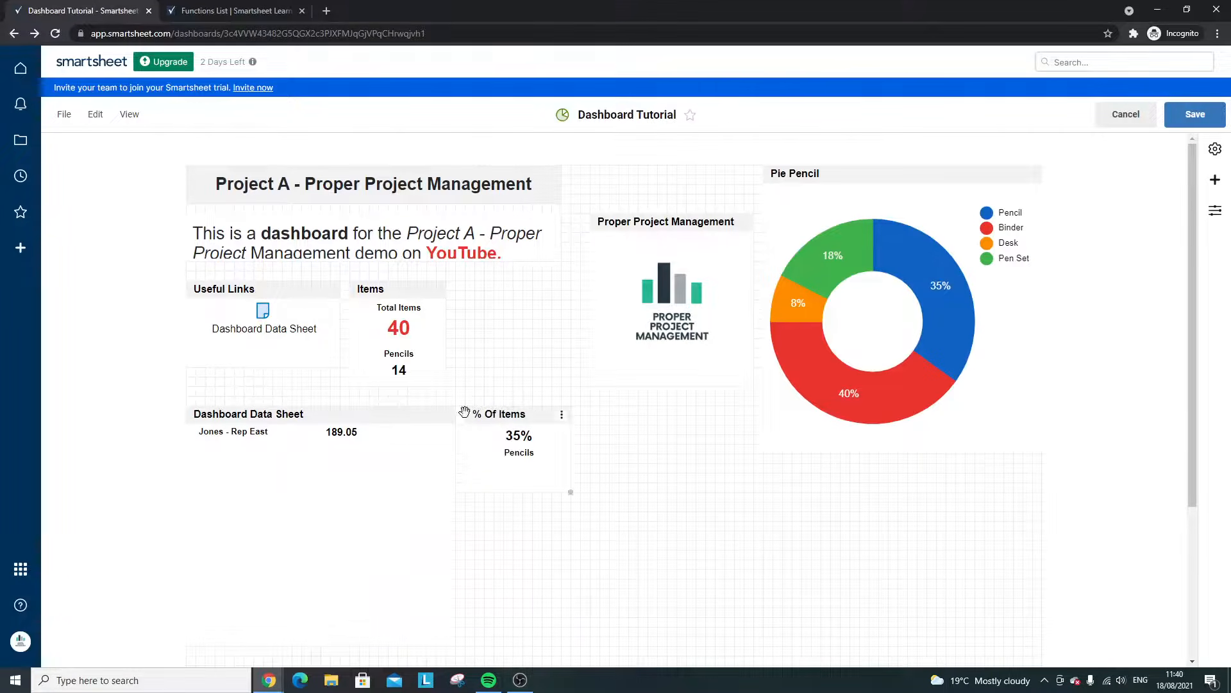
pyautogui.click(1195, 114)
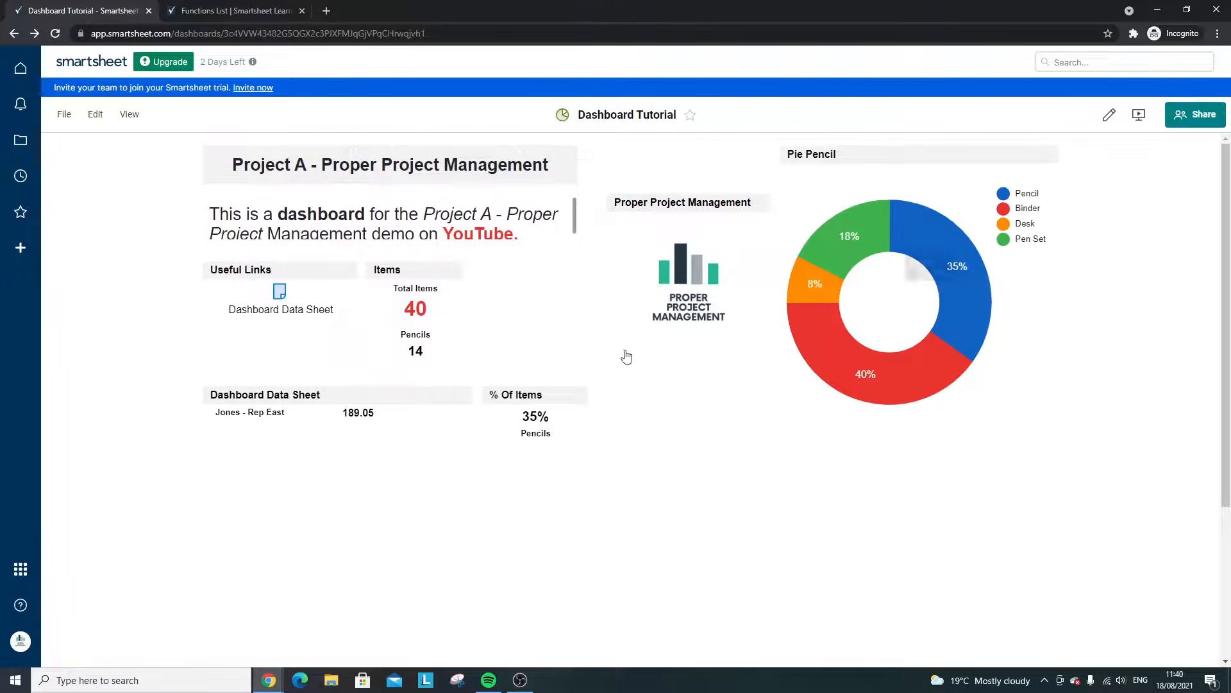
pyautogui.click(1104, 115)
pyautogui.moveTo(659, 234)
pyautogui.mouseDown()
pyautogui.moveTo(629, 193)
pyautogui.moveTo(659, 266)
pyautogui.mouseUp()
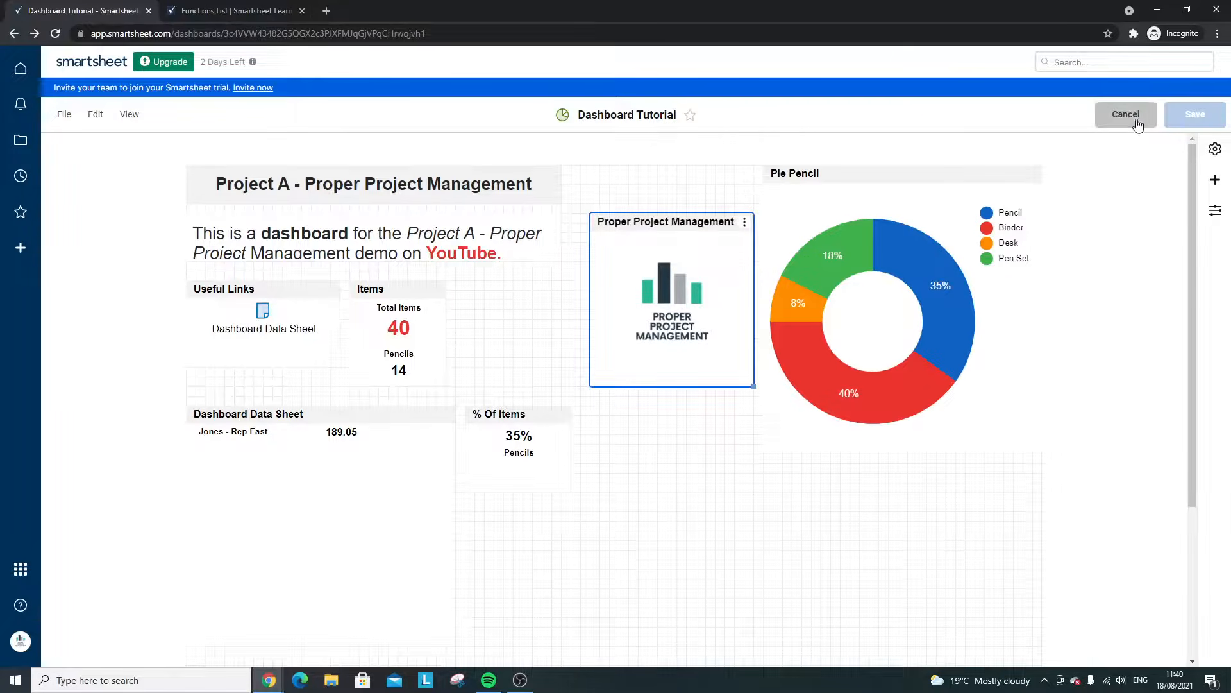
pyautogui.click(1137, 124)
# - Reopen the dashboard for editing, move the logo widget up beside the title banner, and save the dashboard
pyautogui.click(1106, 116)
pyautogui.moveTo(706, 220); pyautogui.dragTo(667, 198)
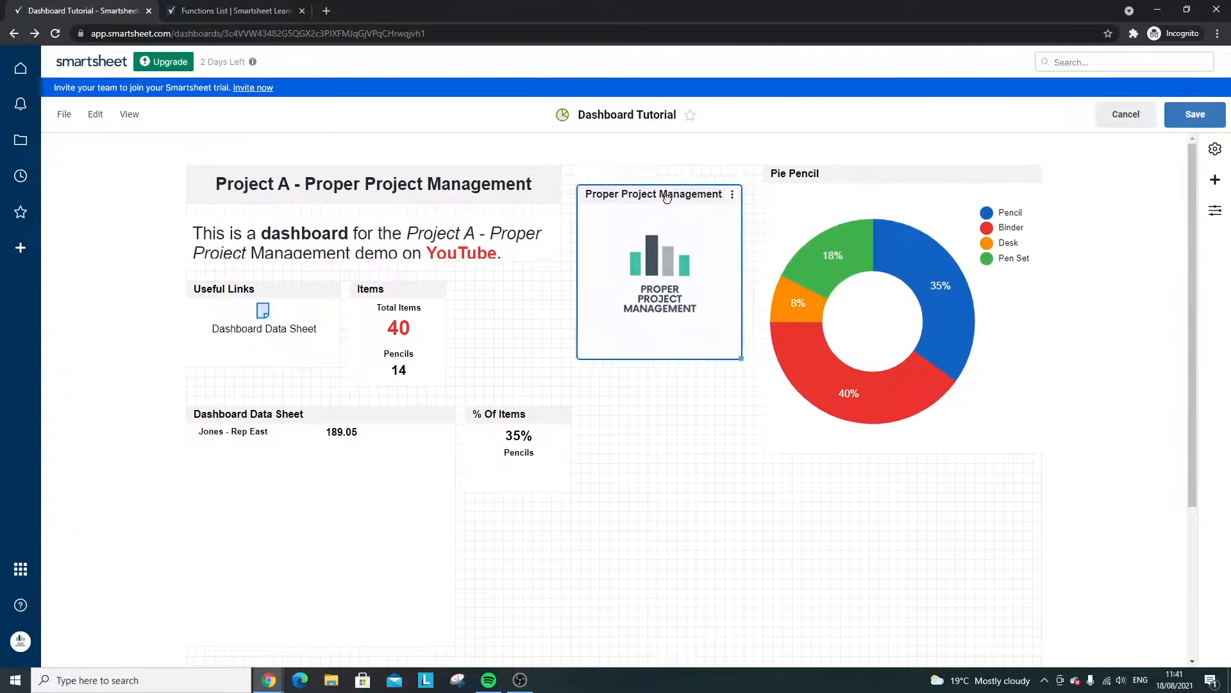
pyautogui.click(1212, 122)
pyautogui.click(1212, 123)
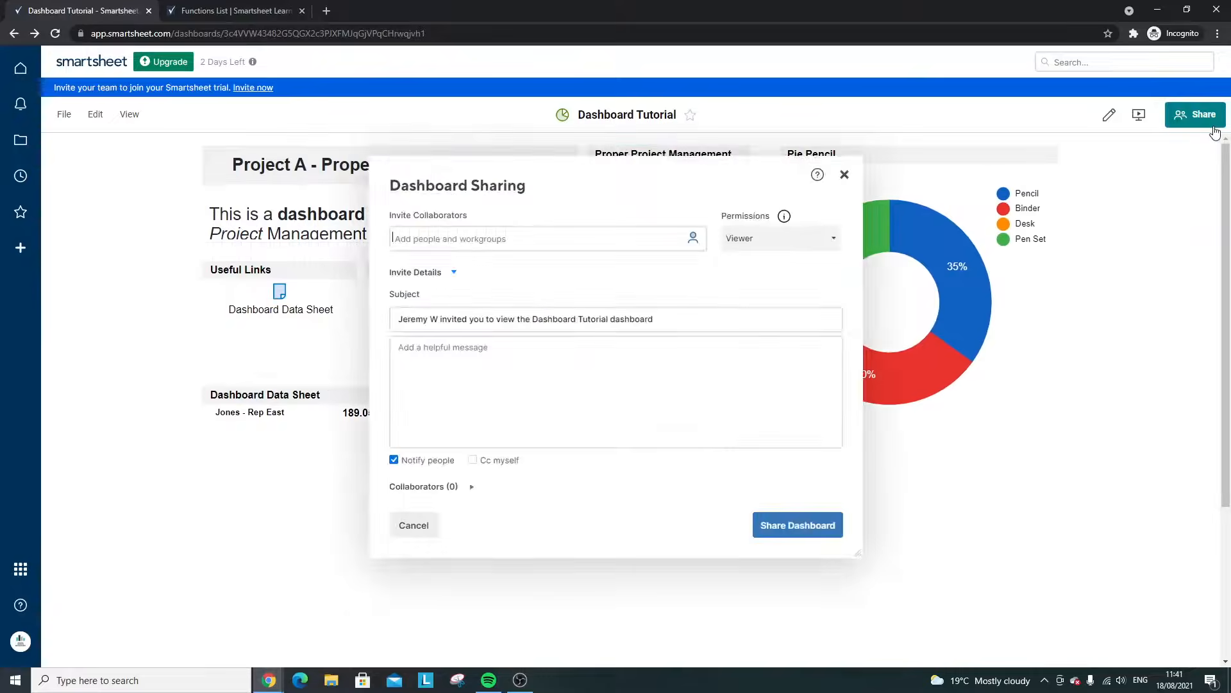
pyautogui.click(844, 175)
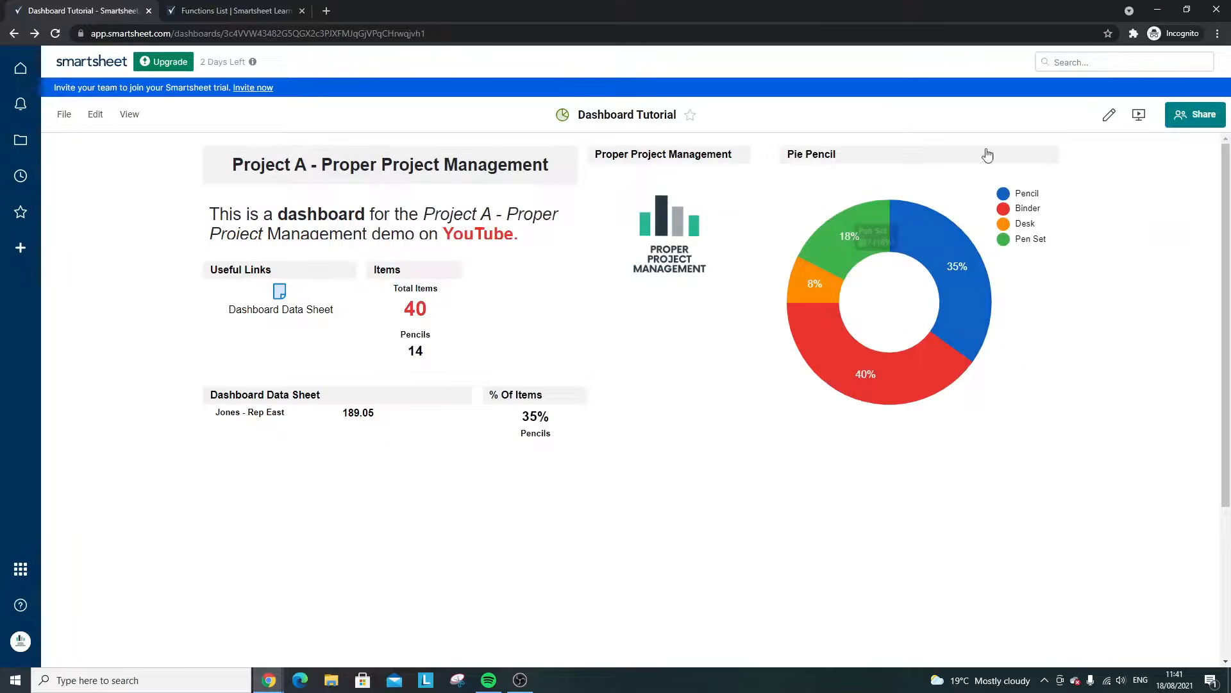
# - Reopen the dashboard for editing and add a report widget that displays Report - Project Milestones
pyautogui.click(1104, 117)
pyautogui.click(1214, 182)
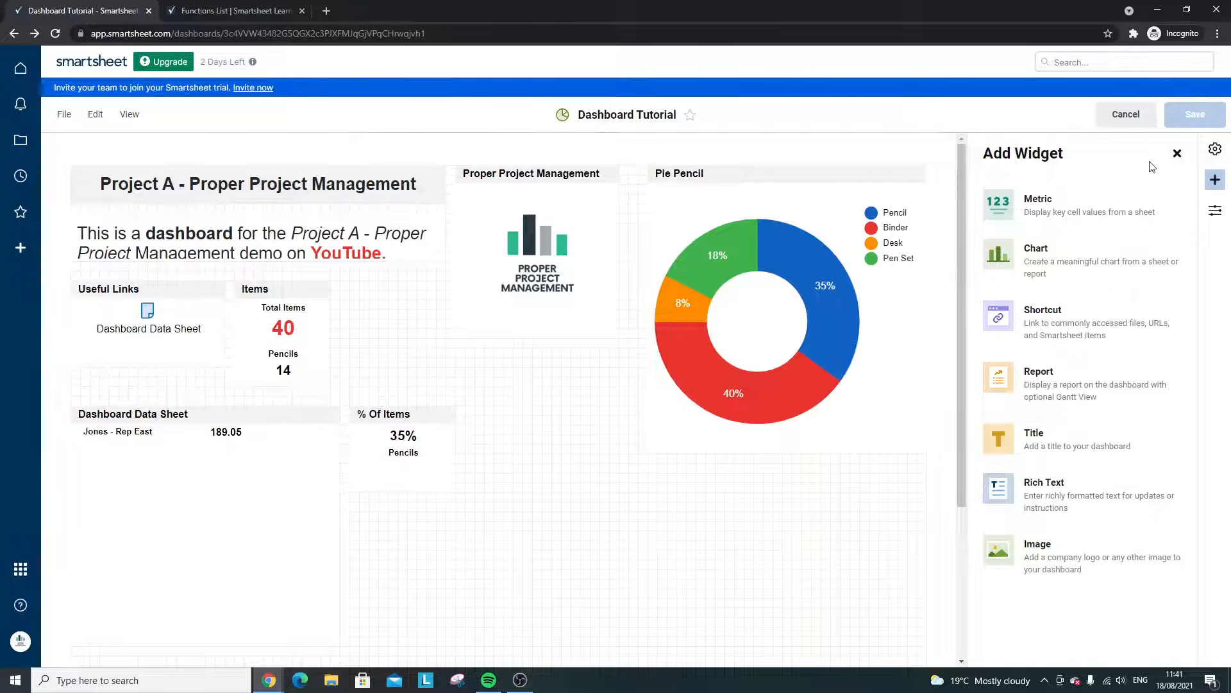
pyautogui.click(1016, 395)
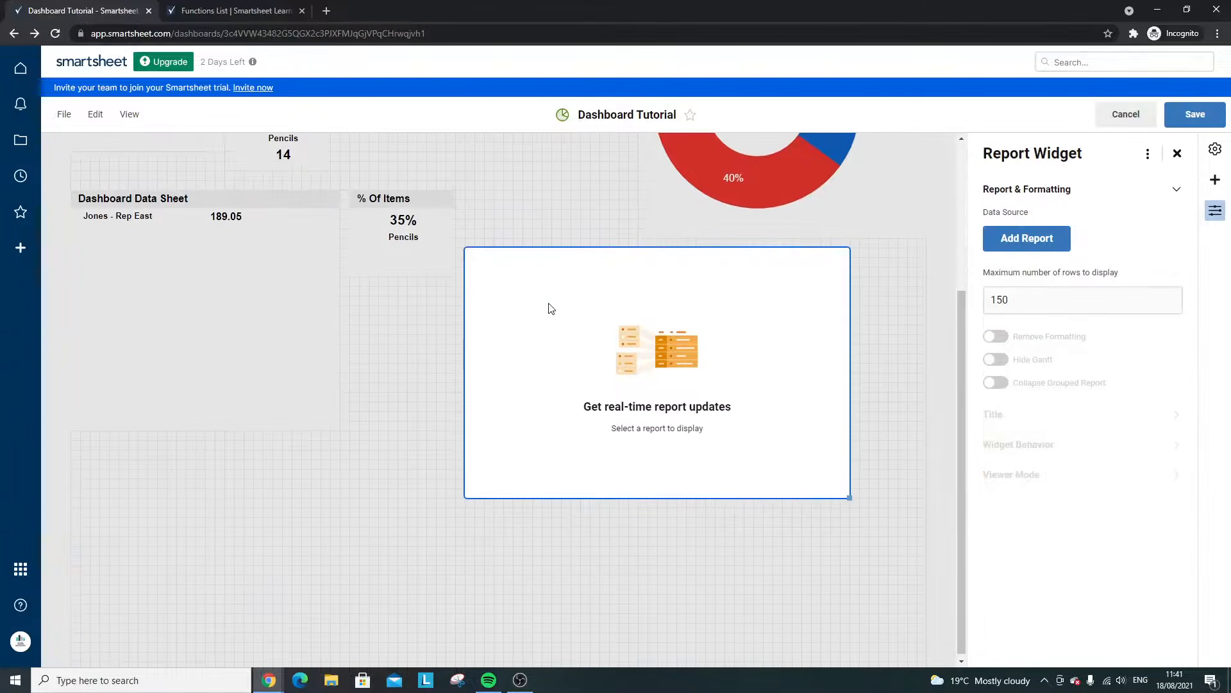
pyautogui.click(1033, 241)
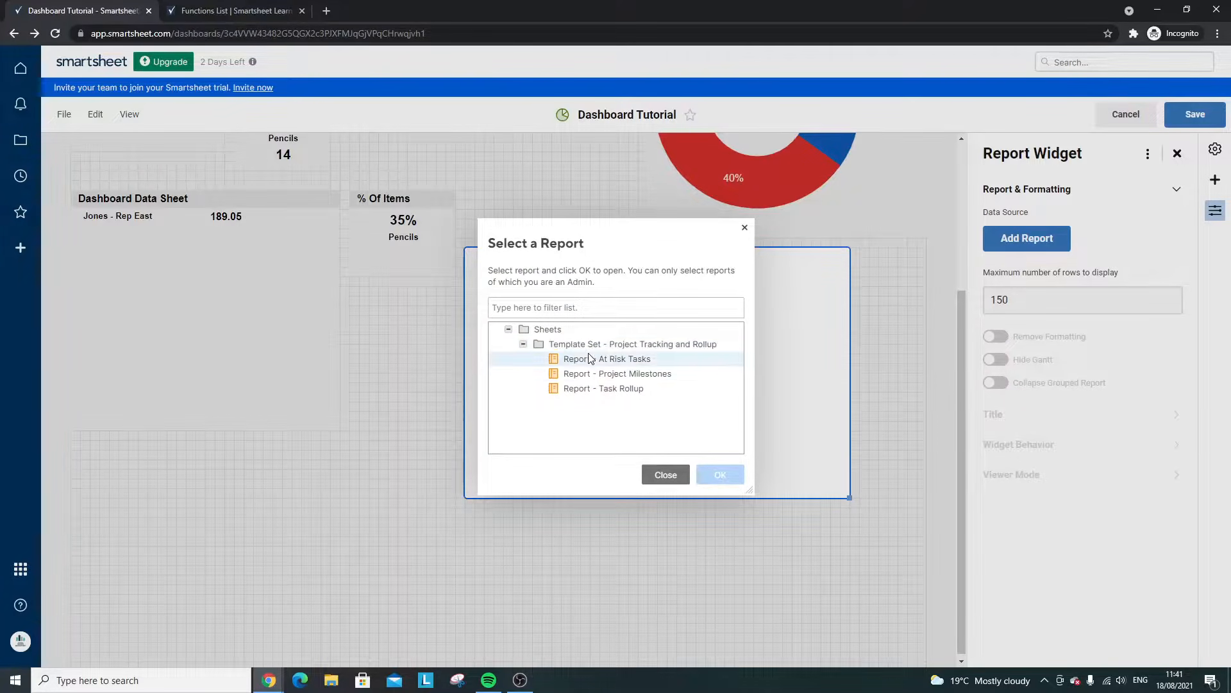
pyautogui.click(618, 375)
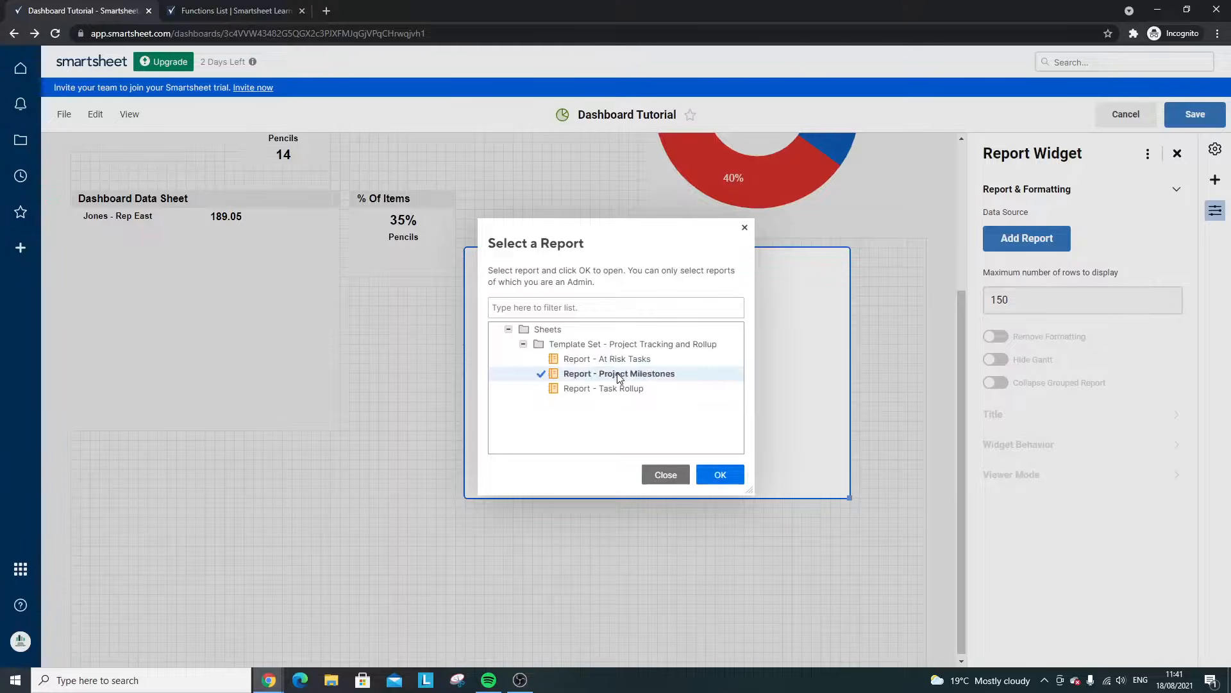
pyautogui.click(731, 479)
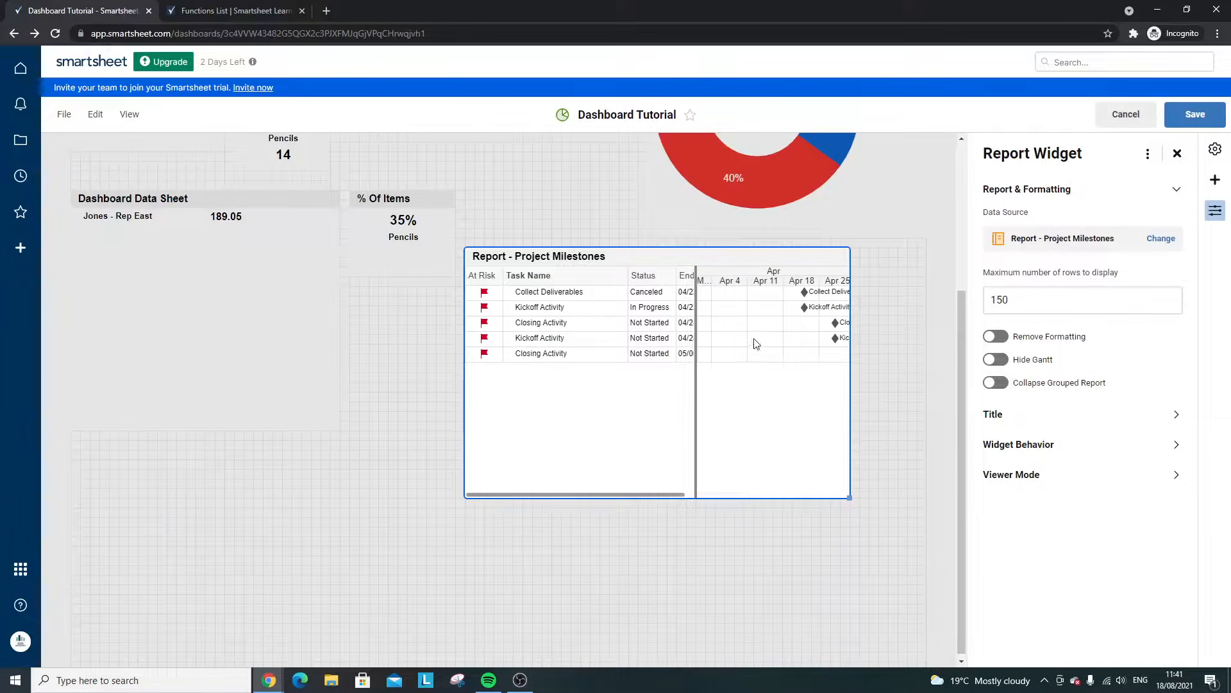
# - Widen the Project Milestones report widget and move it below the Dashboard Data Sheet widget, aligned with that widget's outer edge
pyautogui.moveTo(849, 497); pyautogui.dragTo(925, 489)
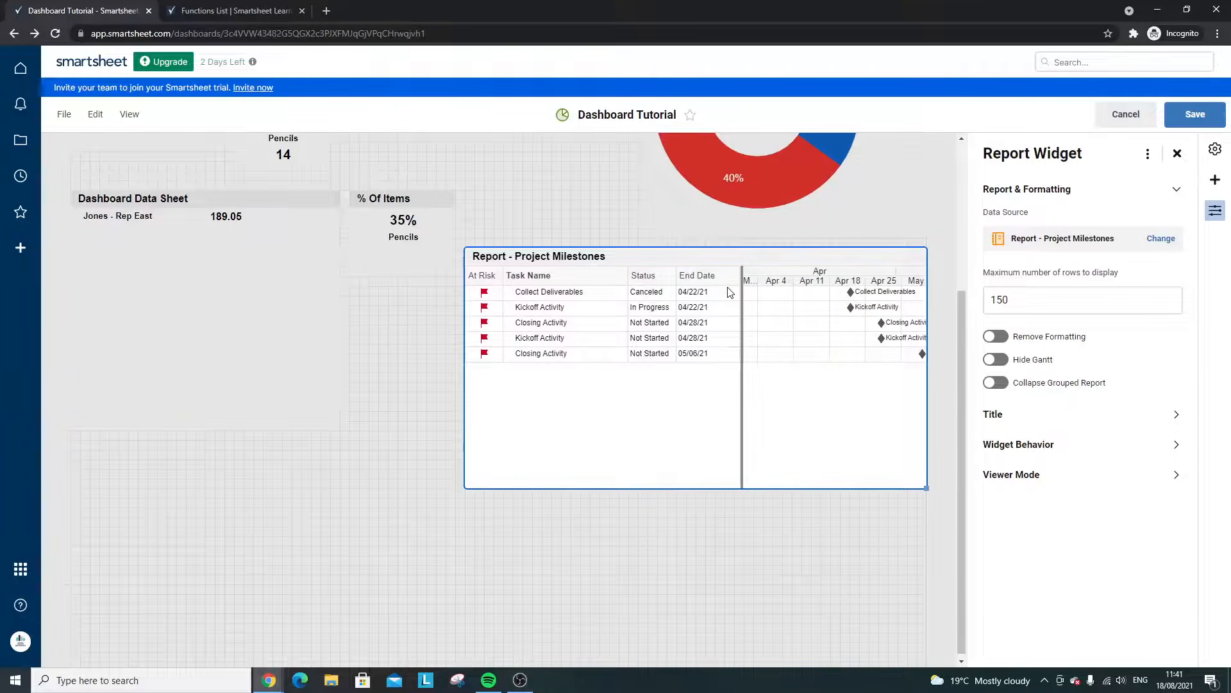
pyautogui.click(554, 235)
pyautogui.moveTo(562, 254); pyautogui.dragTo(166, 449)
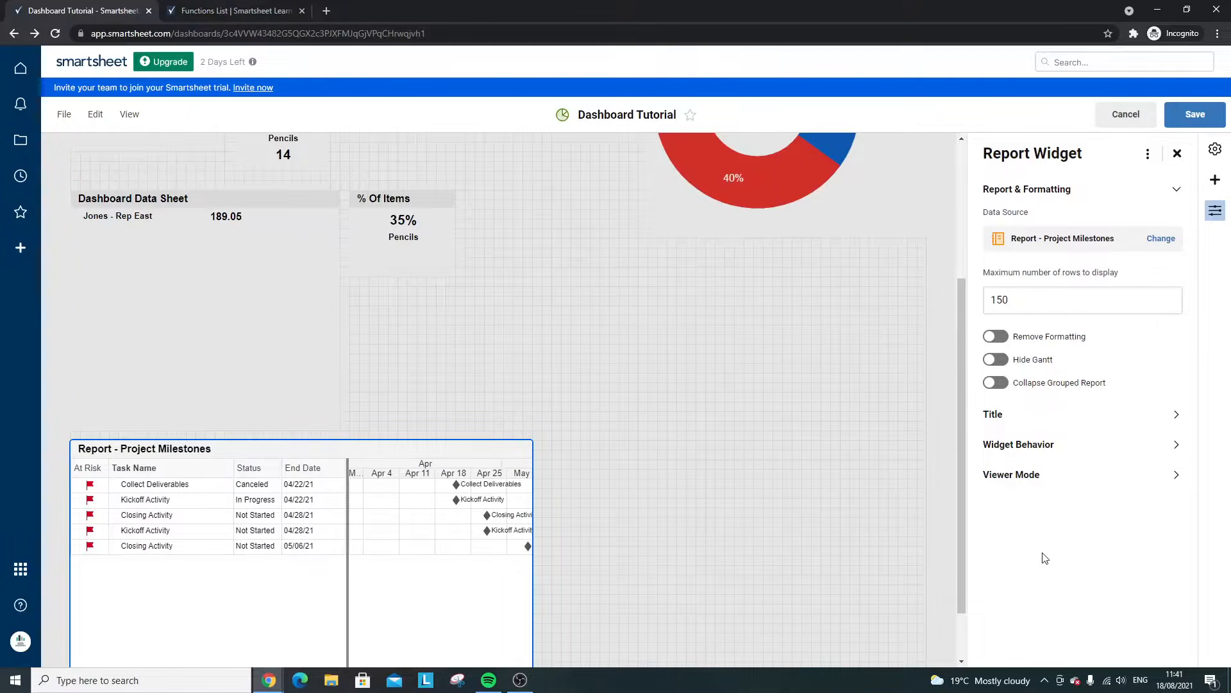
# - Set the report widget's behavior to open the data source, and save the dashboard
pyautogui.click(1044, 476)
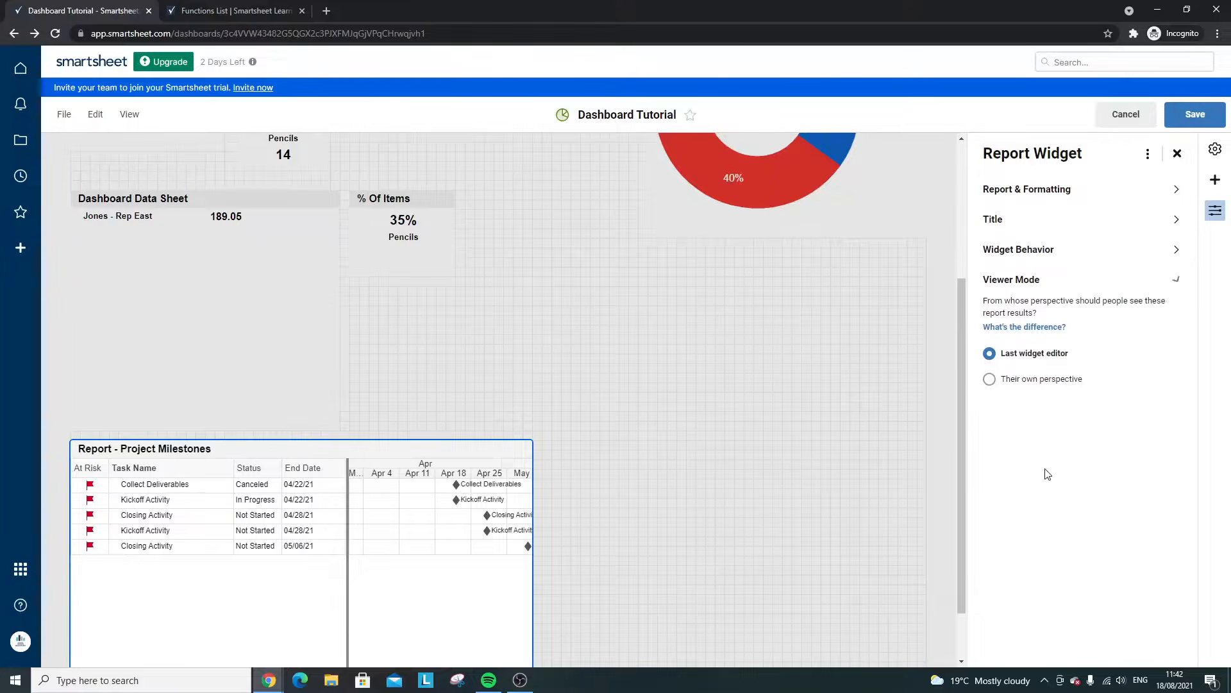
pyautogui.click(1043, 280)
pyautogui.click(1033, 253)
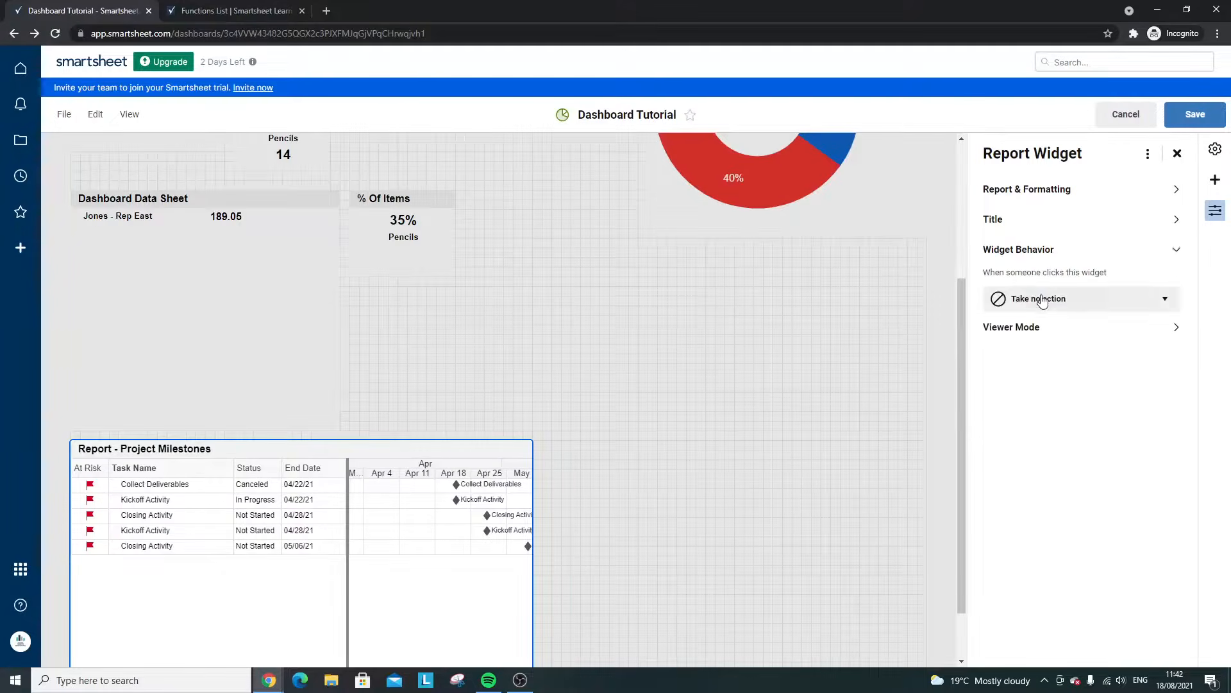
pyautogui.click(1039, 296)
pyautogui.click(1019, 359)
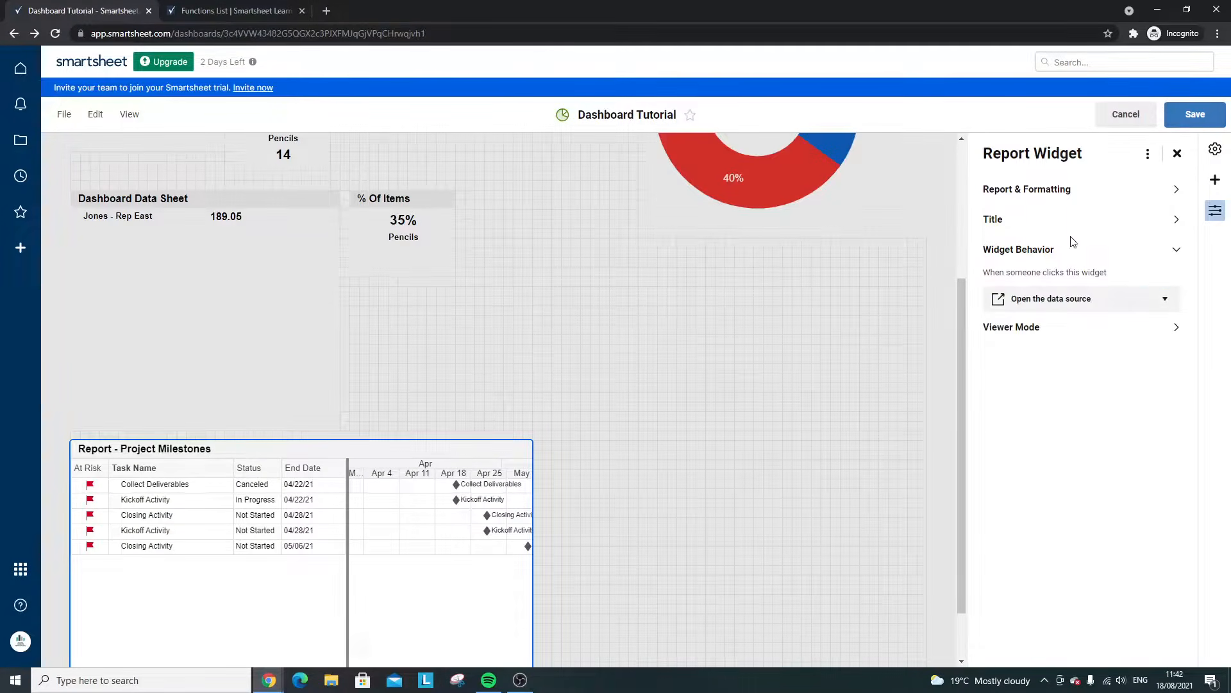
pyautogui.click(1194, 116)
# - Open the Project Milestones report from its dashboard widget and go through its guided setup, keeping the existing settings
pyautogui.scroll(-4, 642, 404)
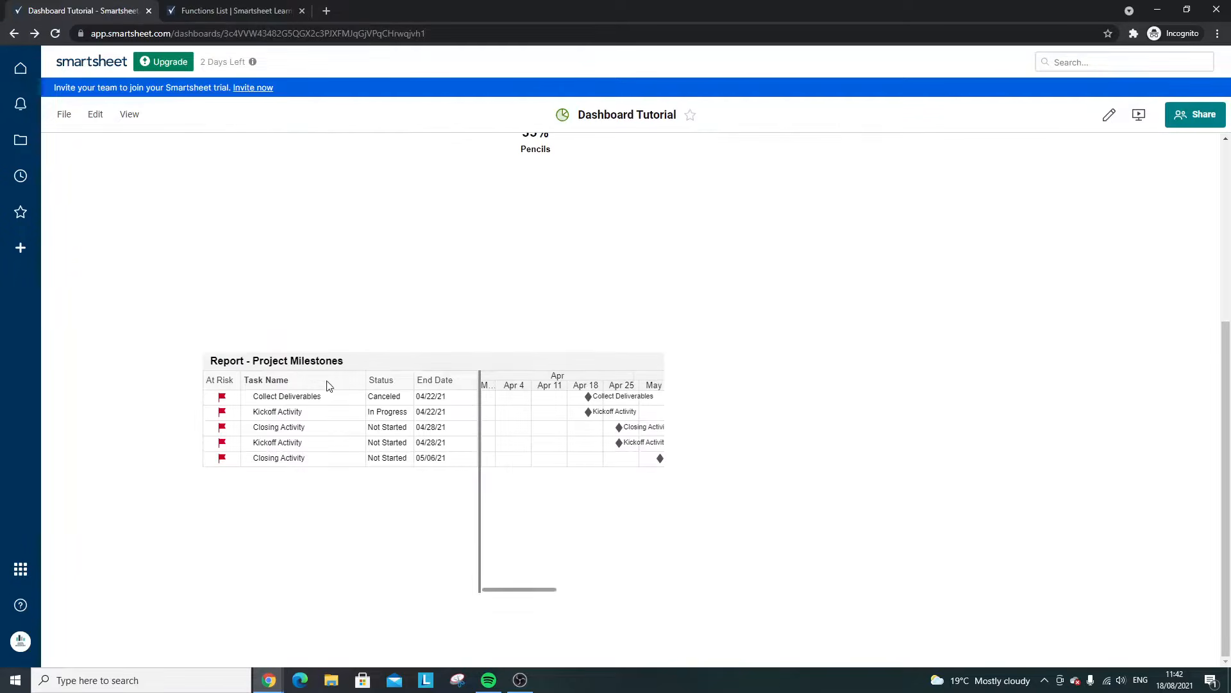
pyautogui.click(270, 363)
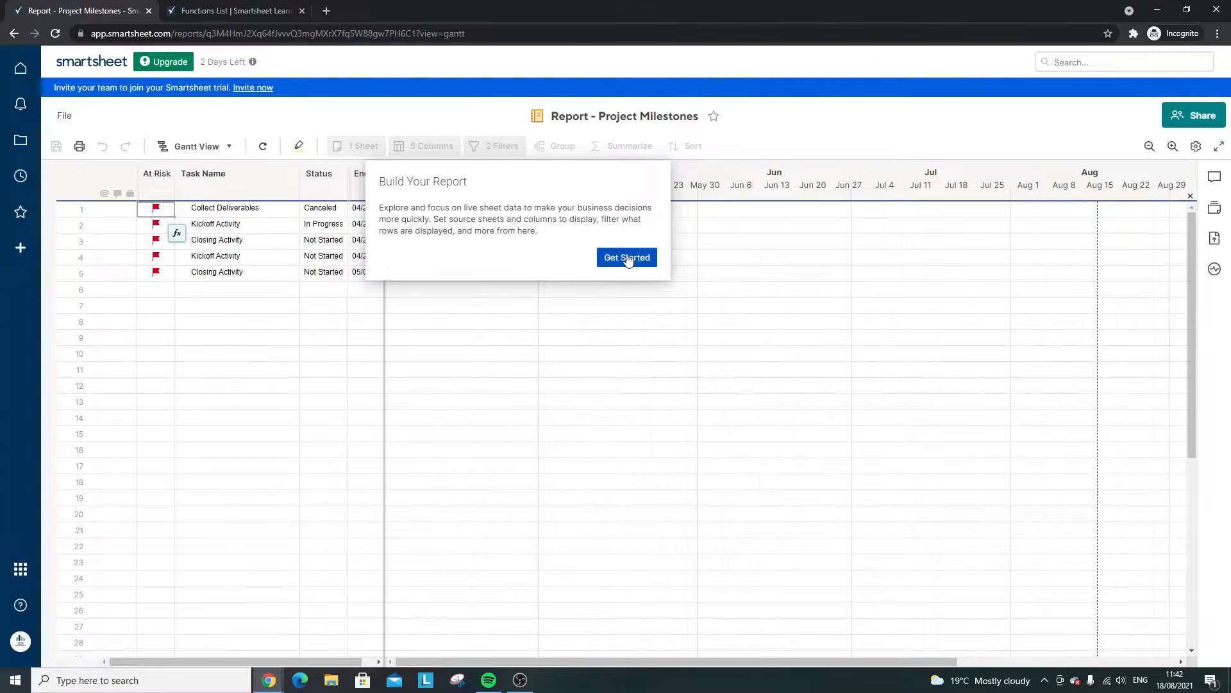
pyautogui.click(629, 259)
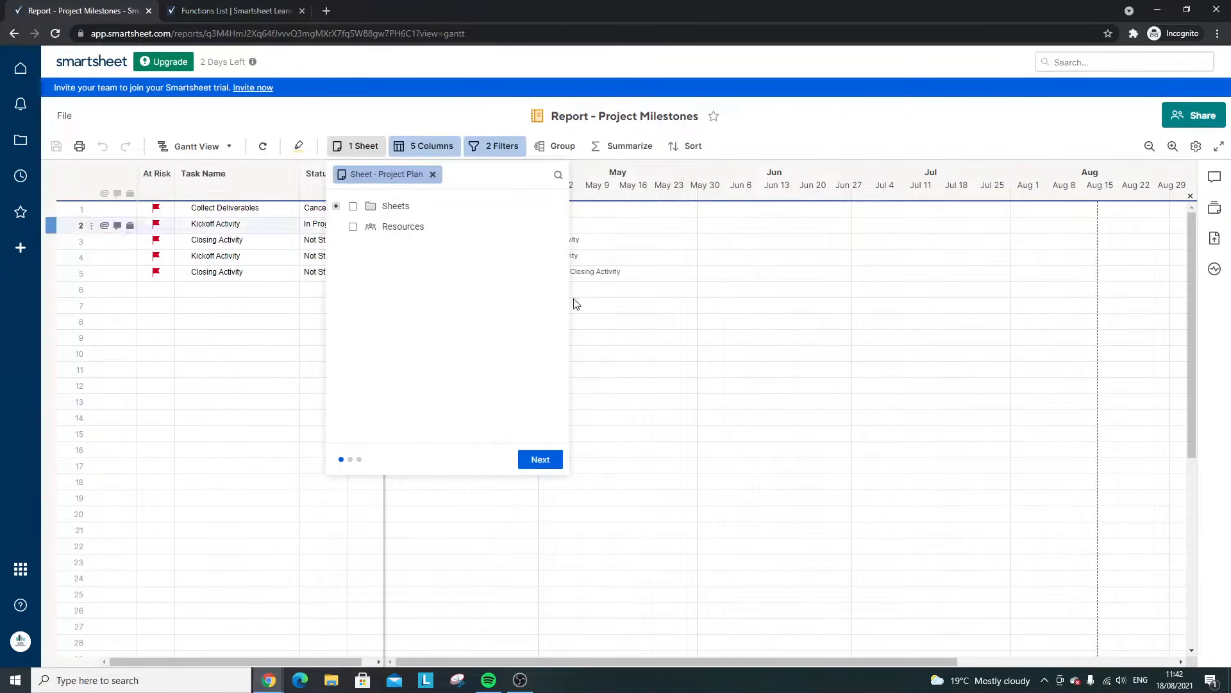
pyautogui.click(537, 460)
pyautogui.click(599, 461)
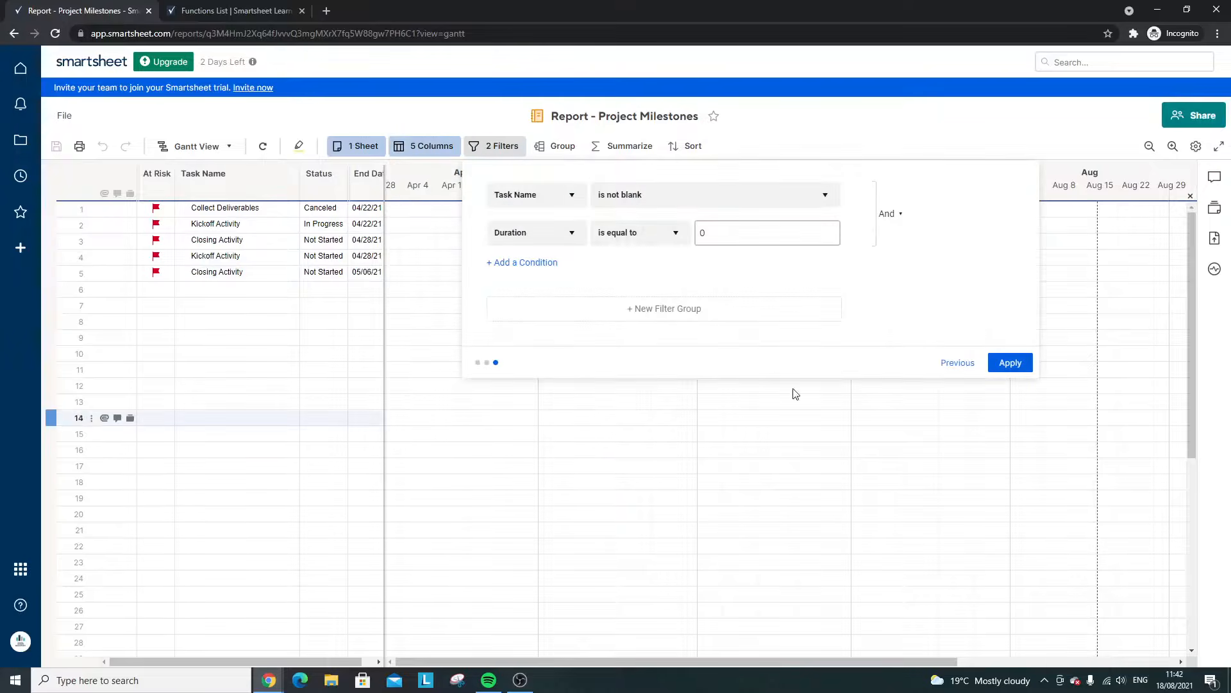
pyautogui.click(1004, 360)
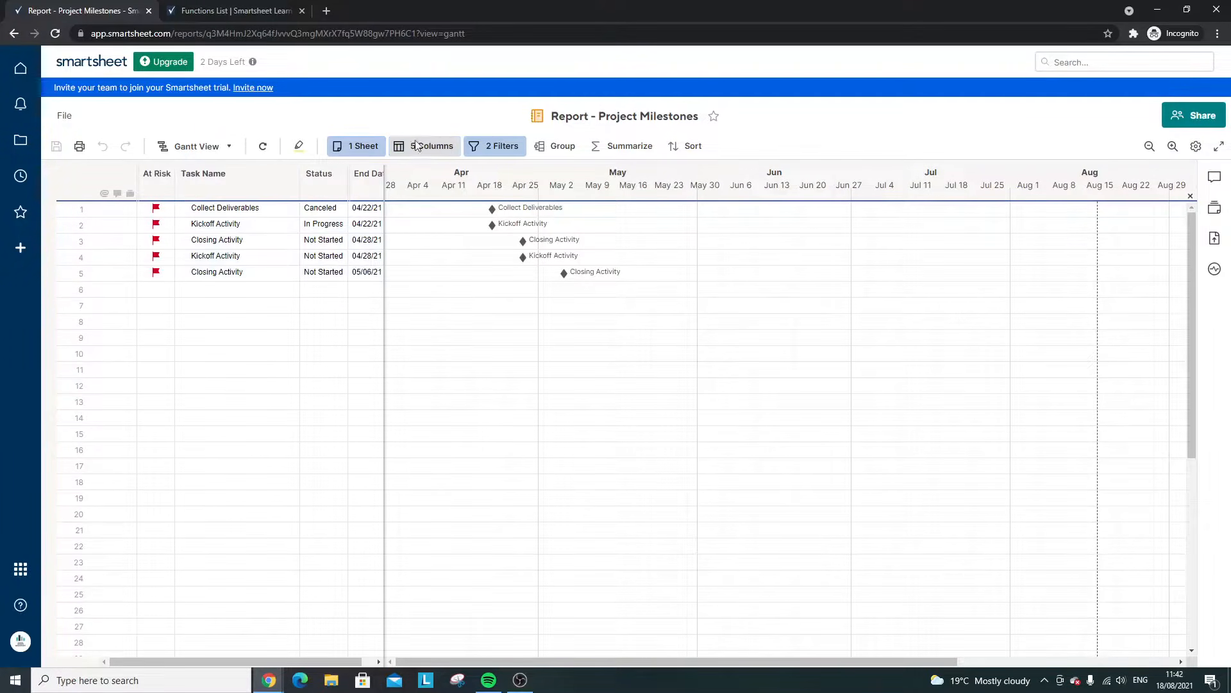
# - Examine which source sheet, columns and filters the Project Milestones report uses
pyautogui.click(368, 150)
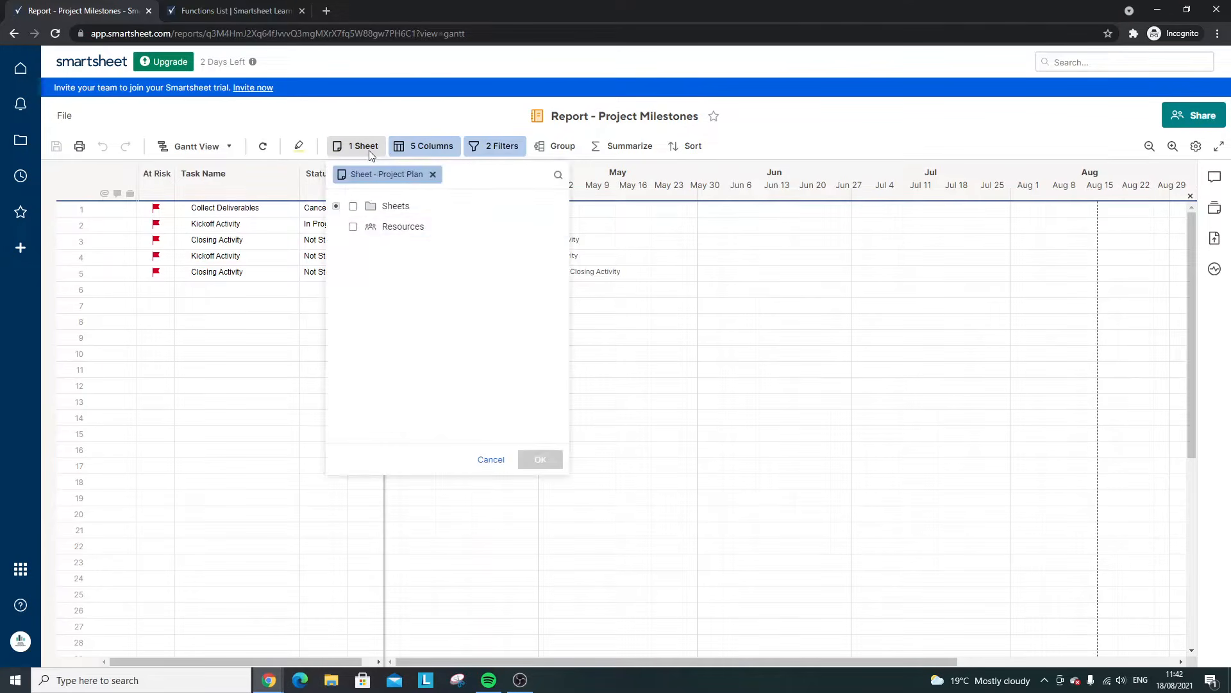
pyautogui.click(336, 205)
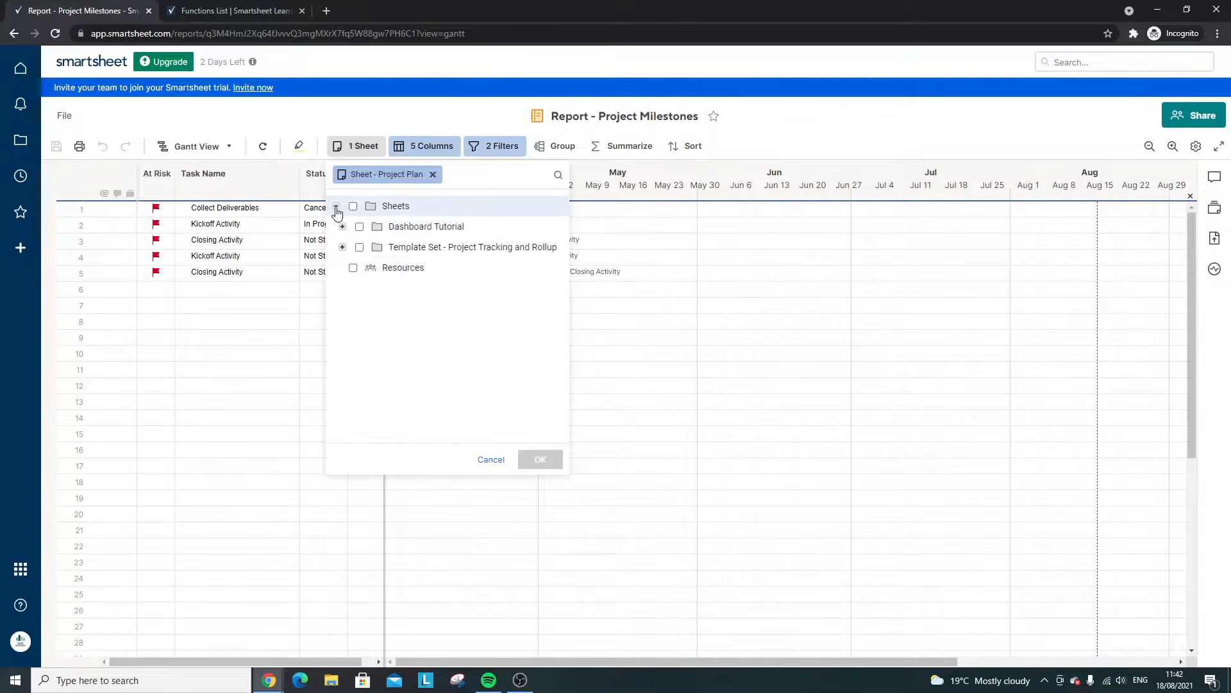
pyautogui.click(344, 248)
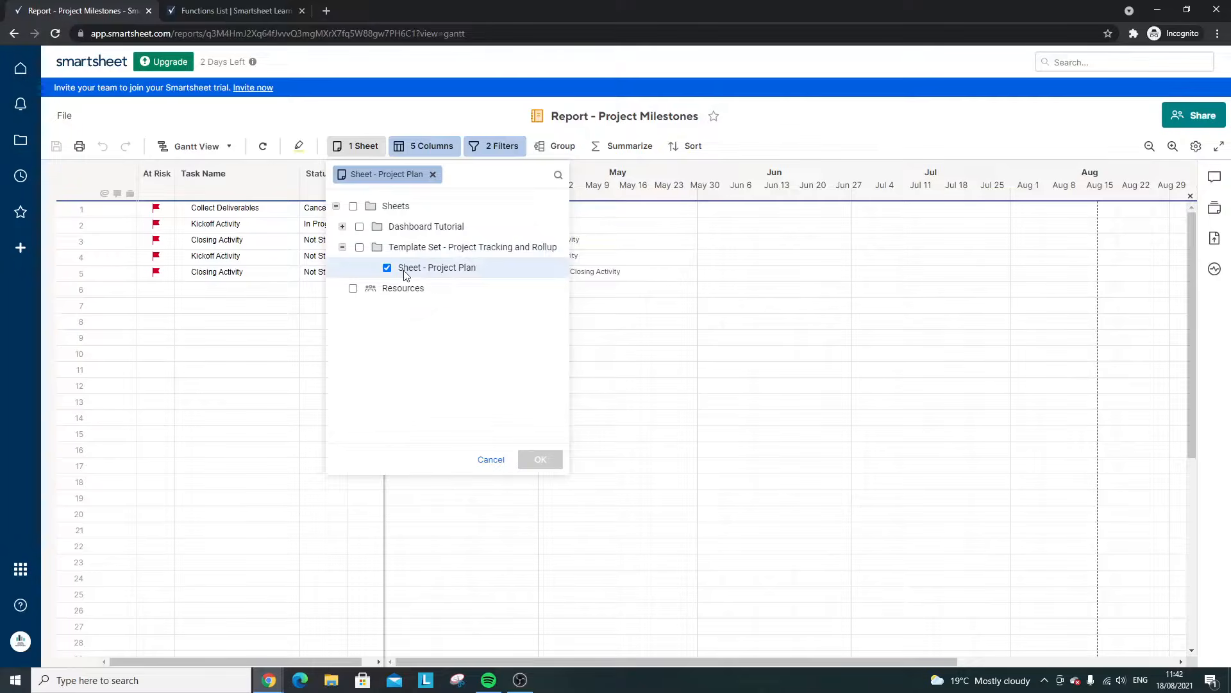
pyautogui.click(575, 197)
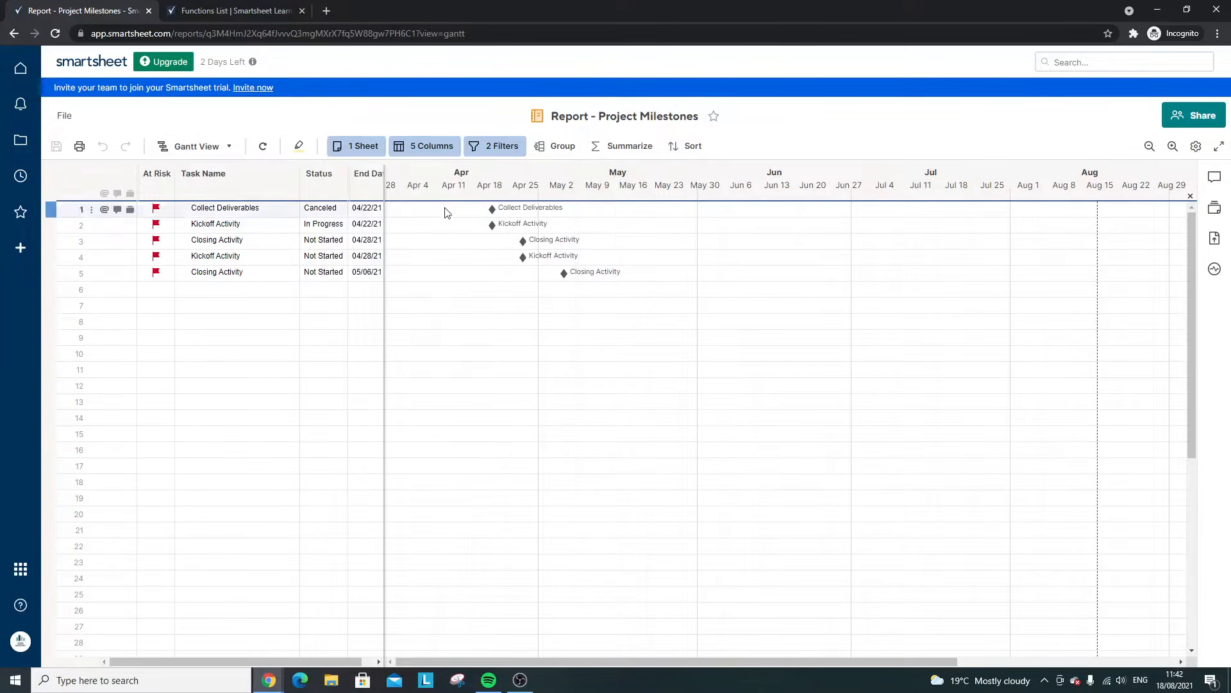
pyautogui.click(425, 146)
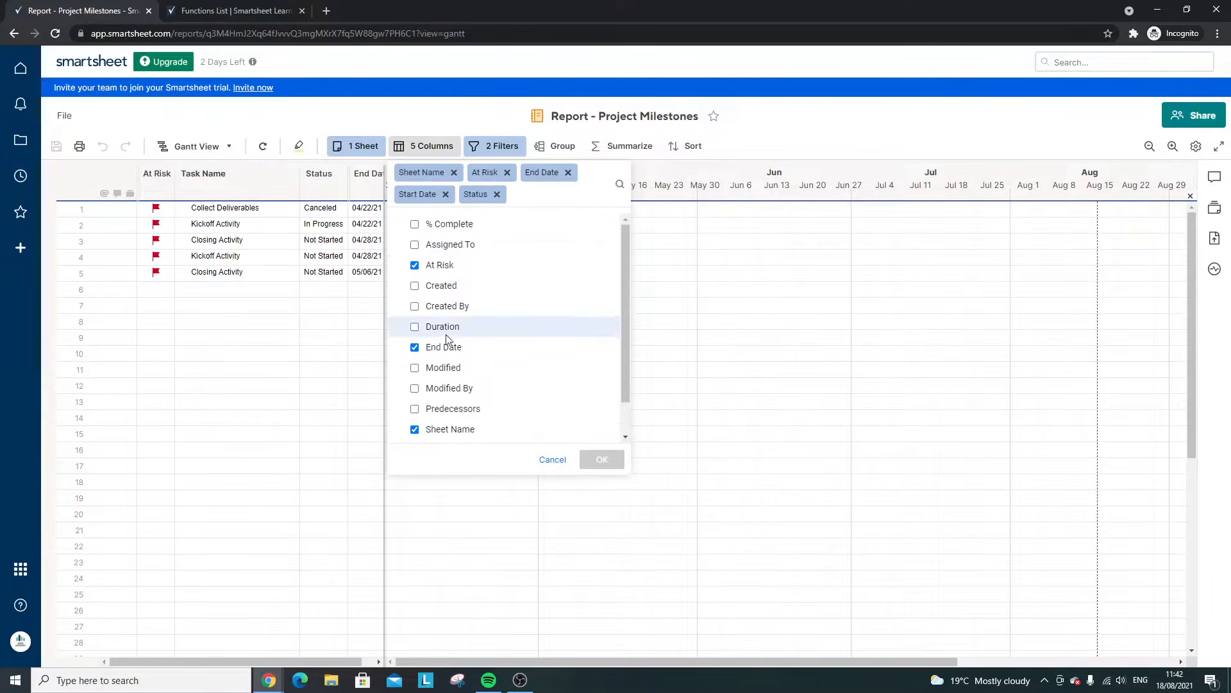
pyautogui.scroll(-1, 462, 385)
pyautogui.scroll(2, 467, 394)
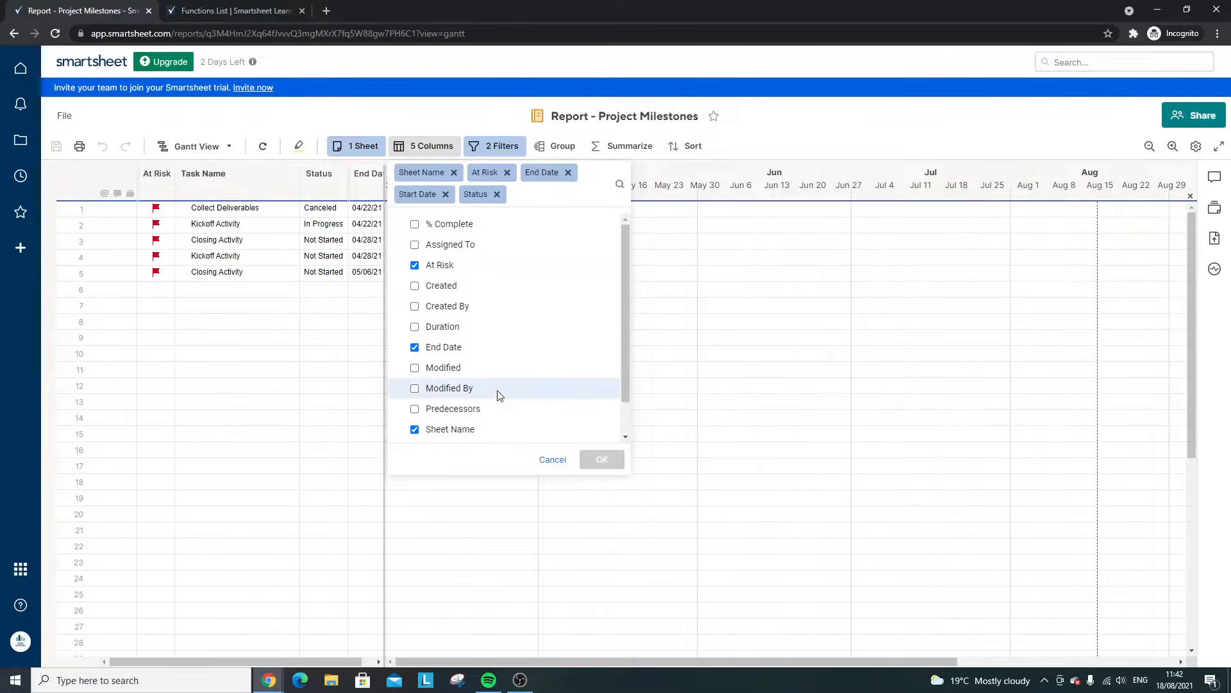
pyautogui.click(742, 311)
pyautogui.click(495, 147)
pyautogui.press('Escape')
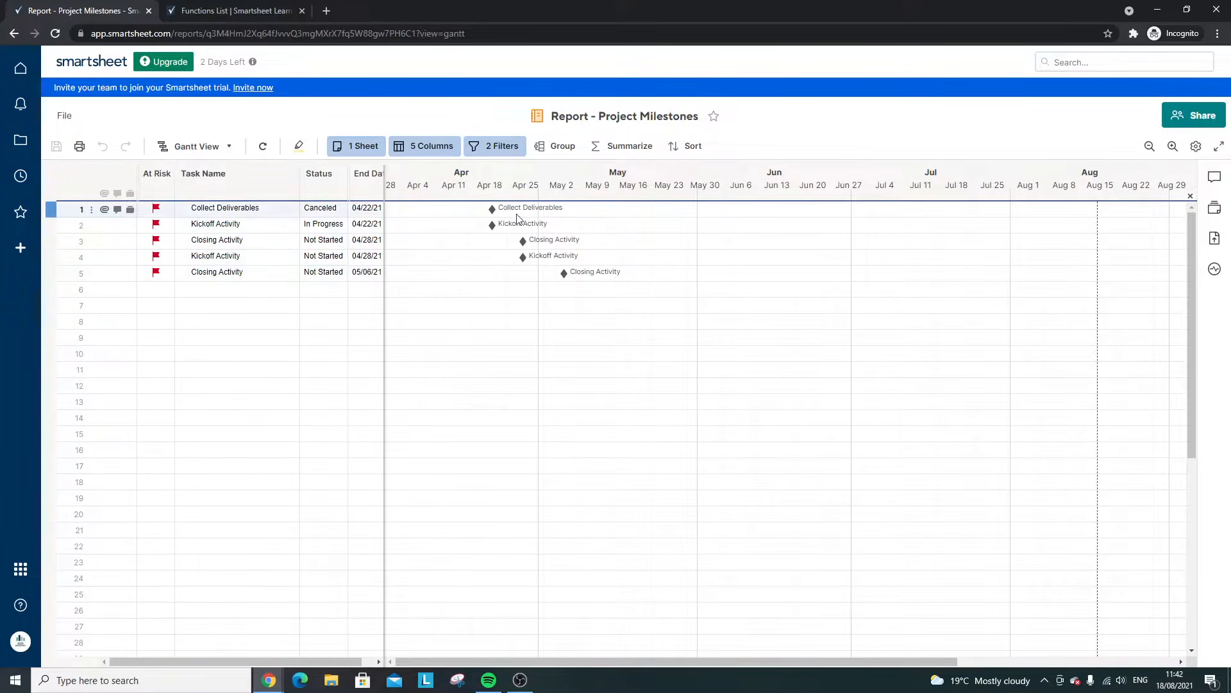
# - Add the Created, Duration, Modified, Created By, Assigned To and Predecessors columns to the report and widen the grid beside the Gantt chart
pyautogui.click(433, 154)
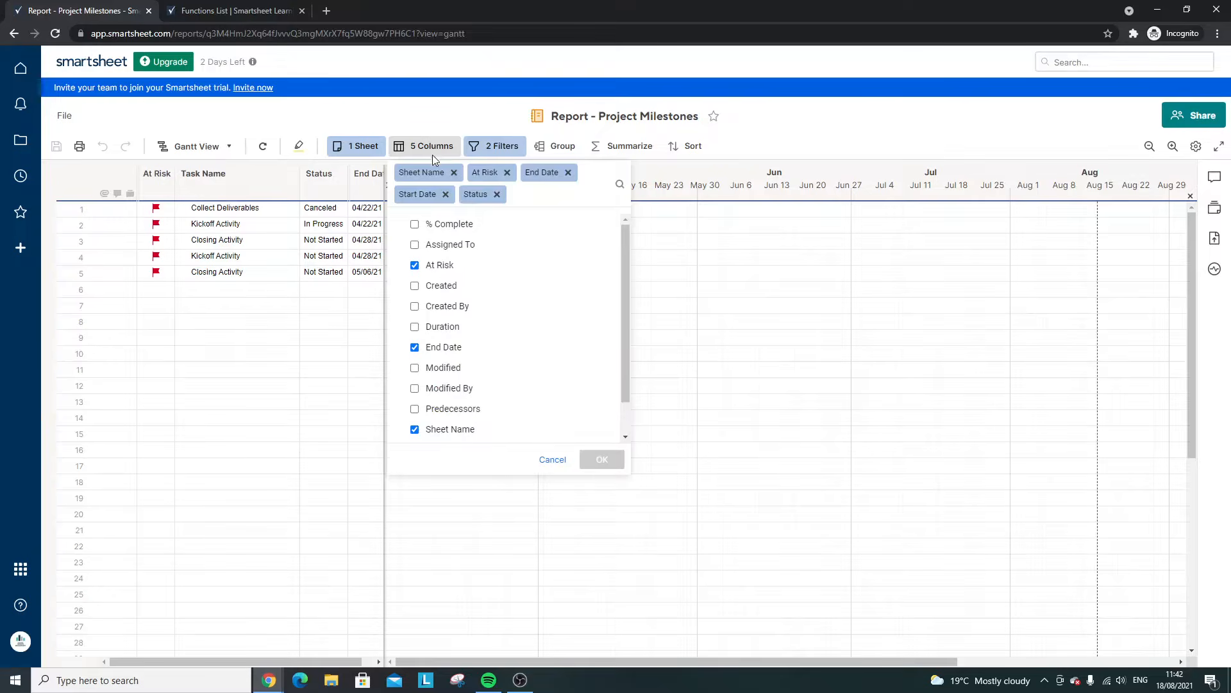
pyautogui.click(451, 290)
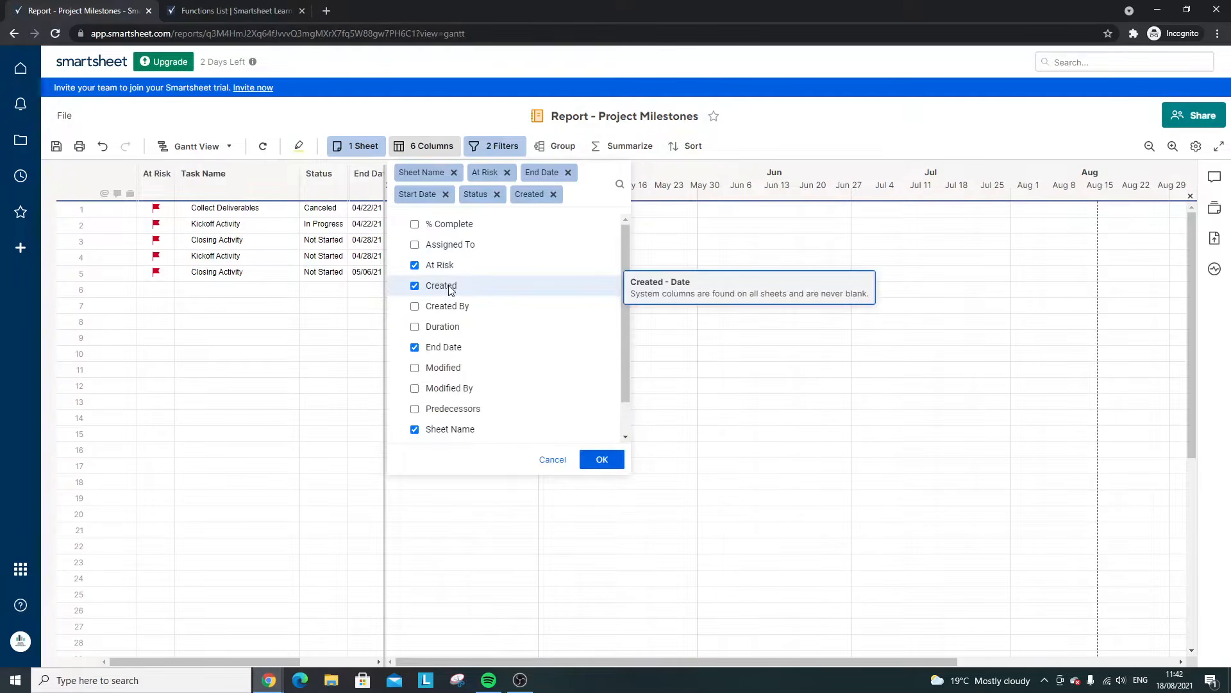
pyautogui.click(450, 307)
pyautogui.click(452, 348)
pyautogui.click(454, 389)
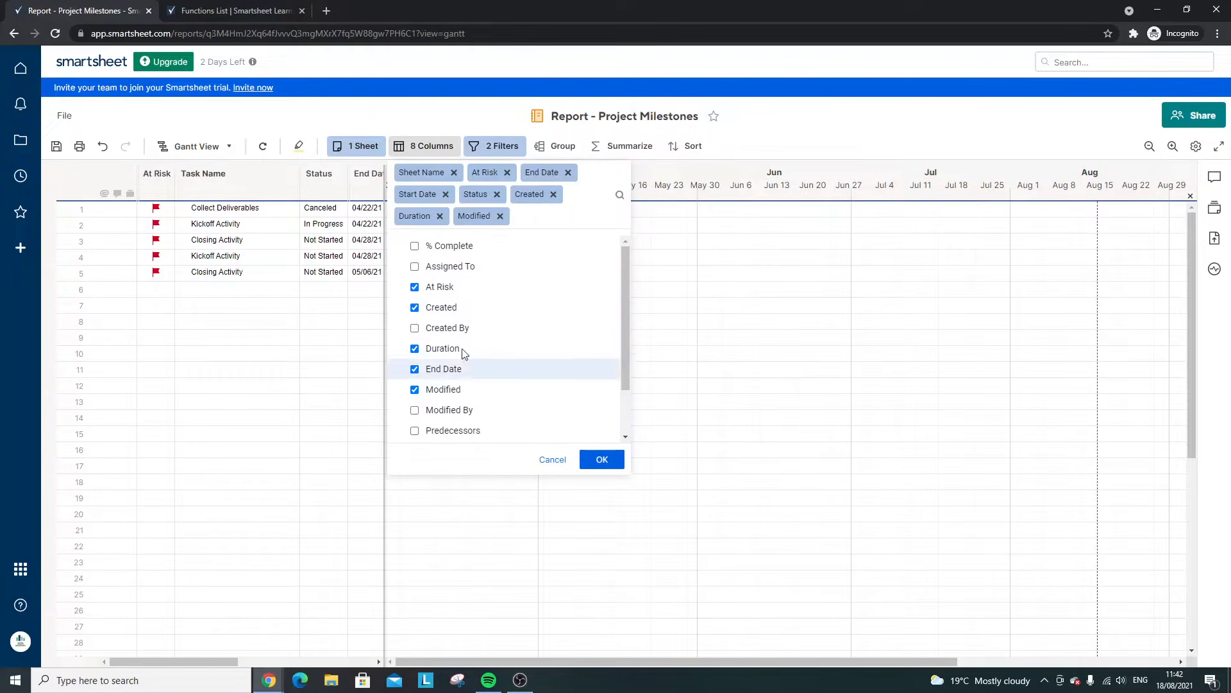
pyautogui.click(459, 266)
pyautogui.click(487, 430)
pyautogui.click(601, 459)
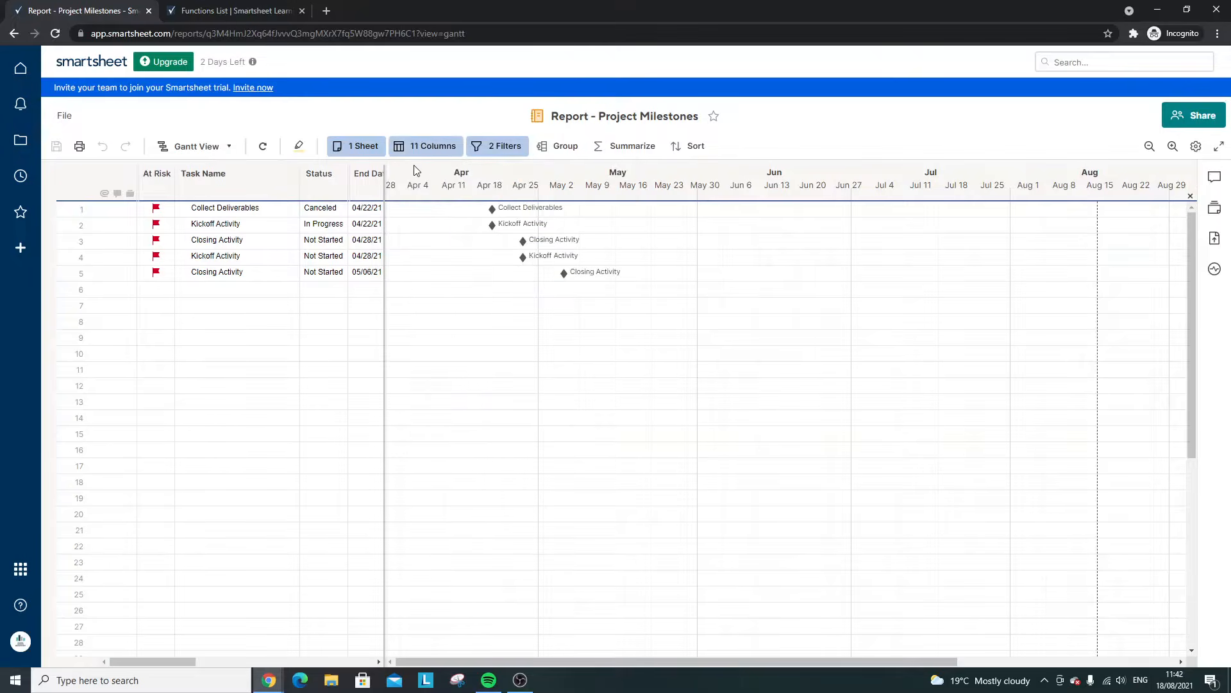
pyautogui.moveTo(385, 171); pyautogui.dragTo(816, 172)
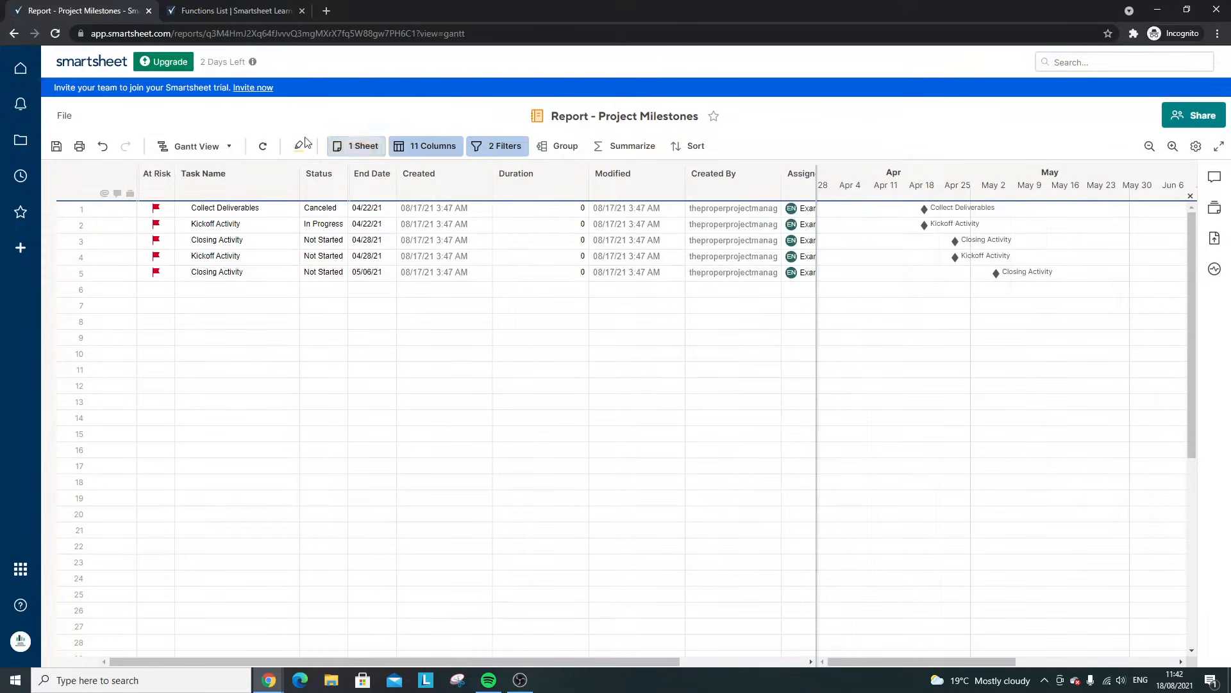
# - Return to the dashboard and try to widen the column area of the Project Milestones report widget
pyautogui.click(12, 35)
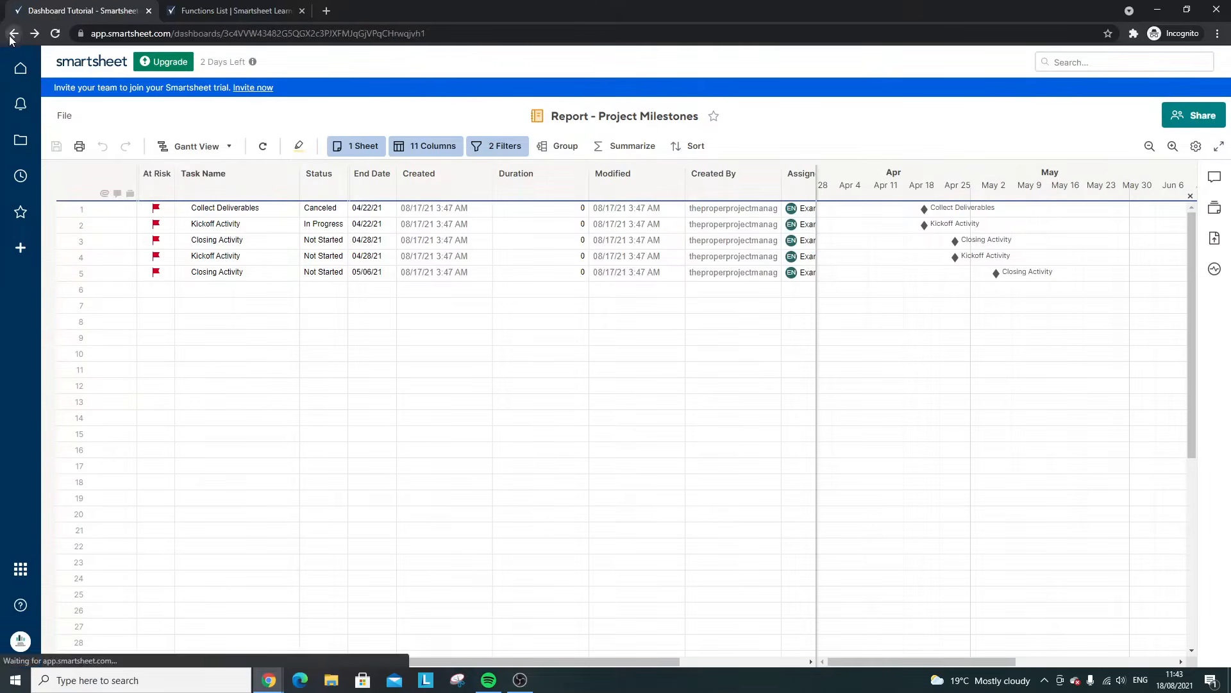
pyautogui.scroll(-4, 500, 282)
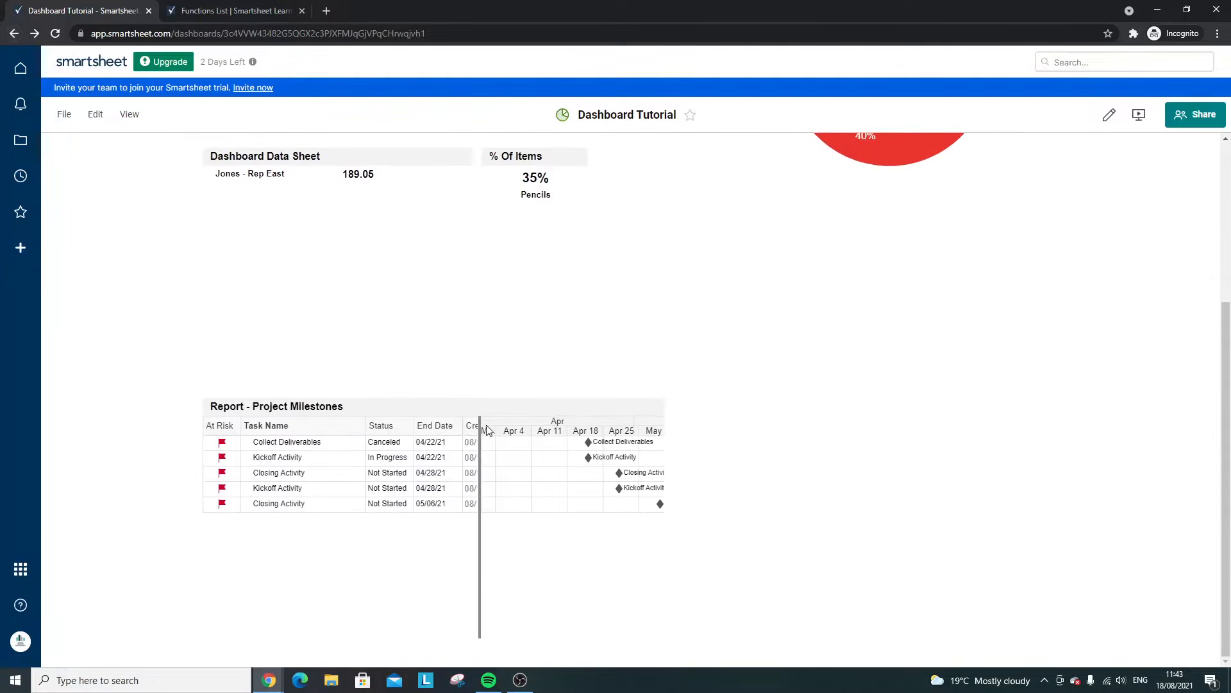
pyautogui.moveTo(480, 433); pyautogui.dragTo(644, 434)
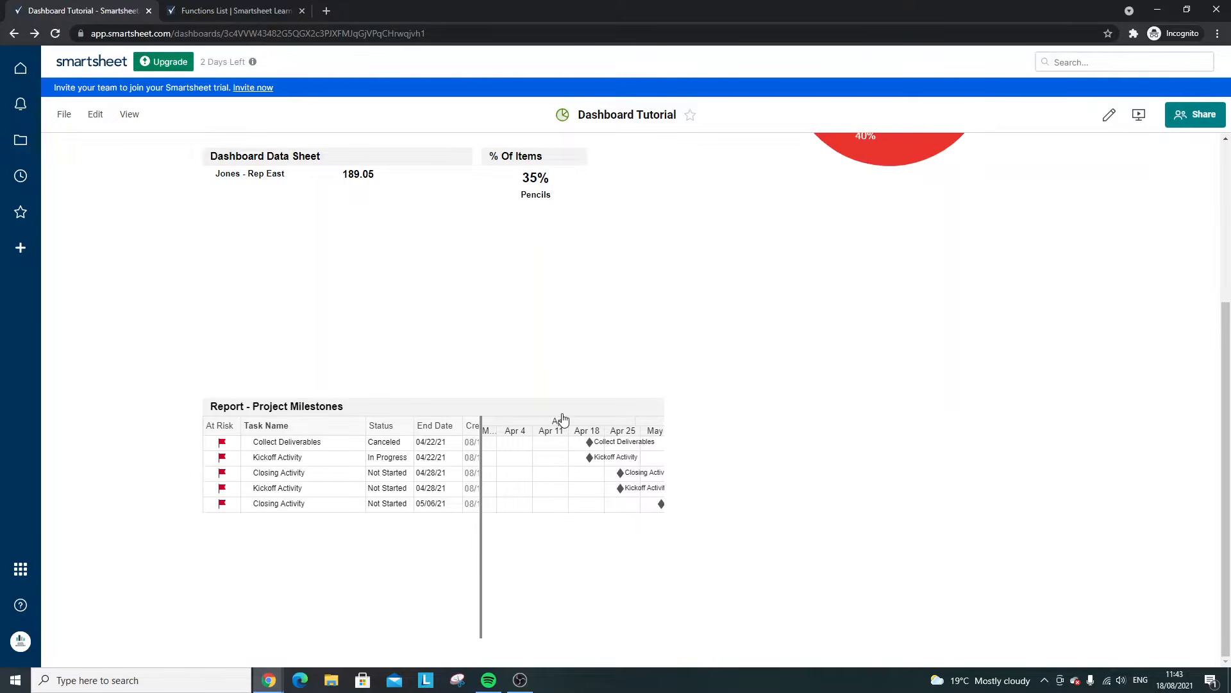
# - Reopen the dashboard for editing, shorten the Dashboard Data Sheet widget to match % Of Items, and move the Project Milestones report up beneath it
pyautogui.click(1110, 116)
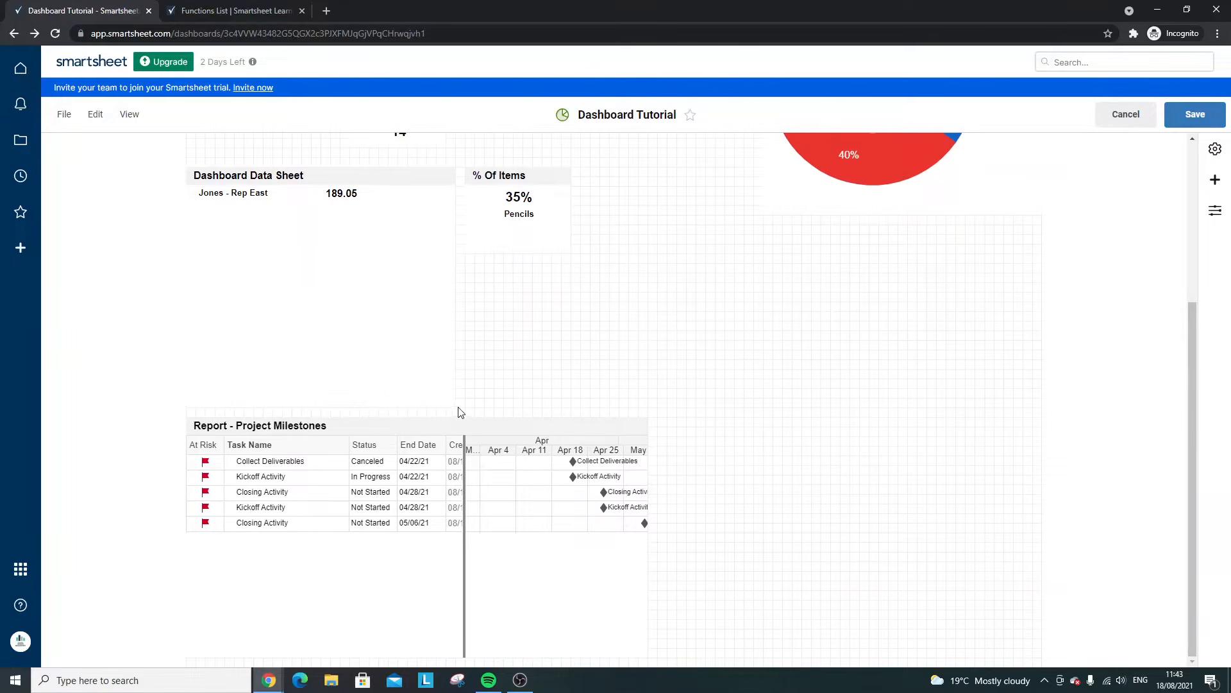
pyautogui.moveTo(460, 412); pyautogui.dragTo(456, 253)
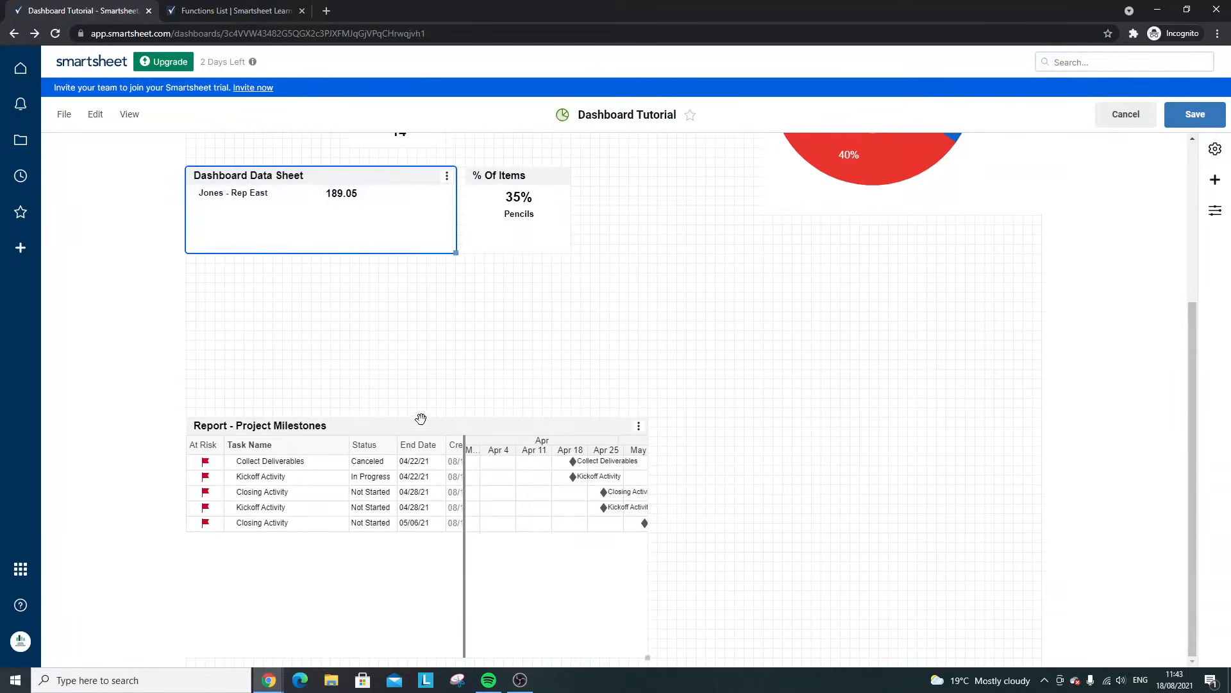
pyautogui.moveTo(421, 418); pyautogui.dragTo(411, 389)
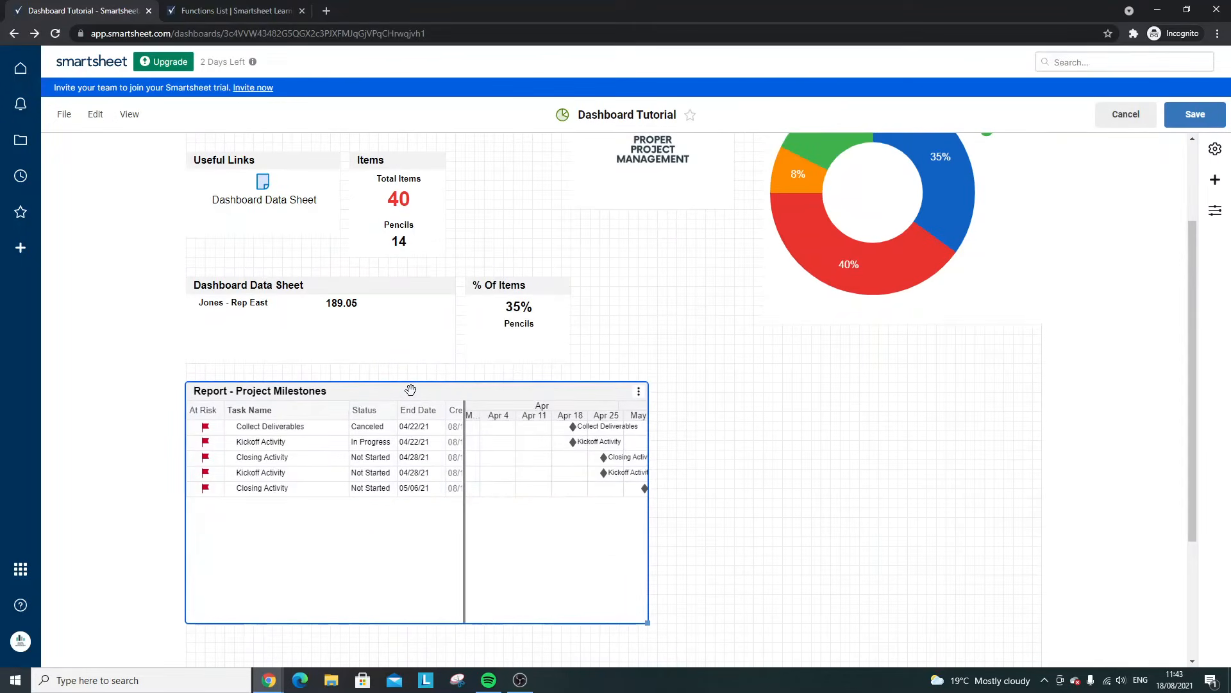